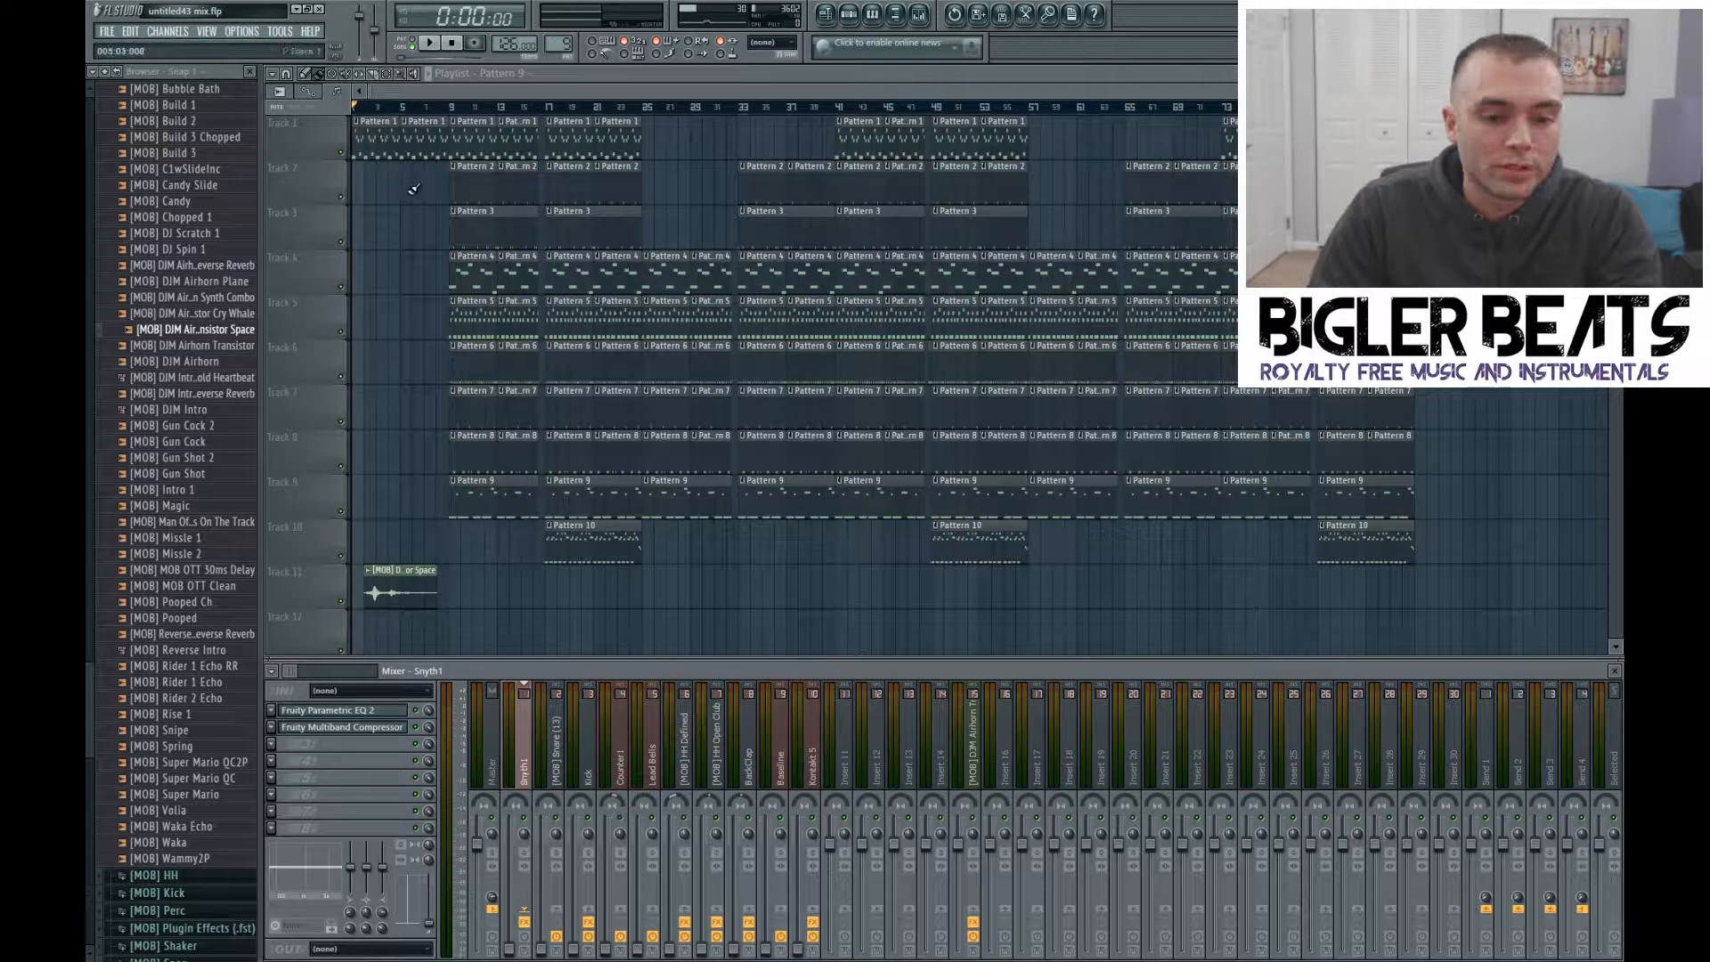
Step: Open the channel rack on Pattern 1 and inspect the first Massive channel's synth settings
key("F6")
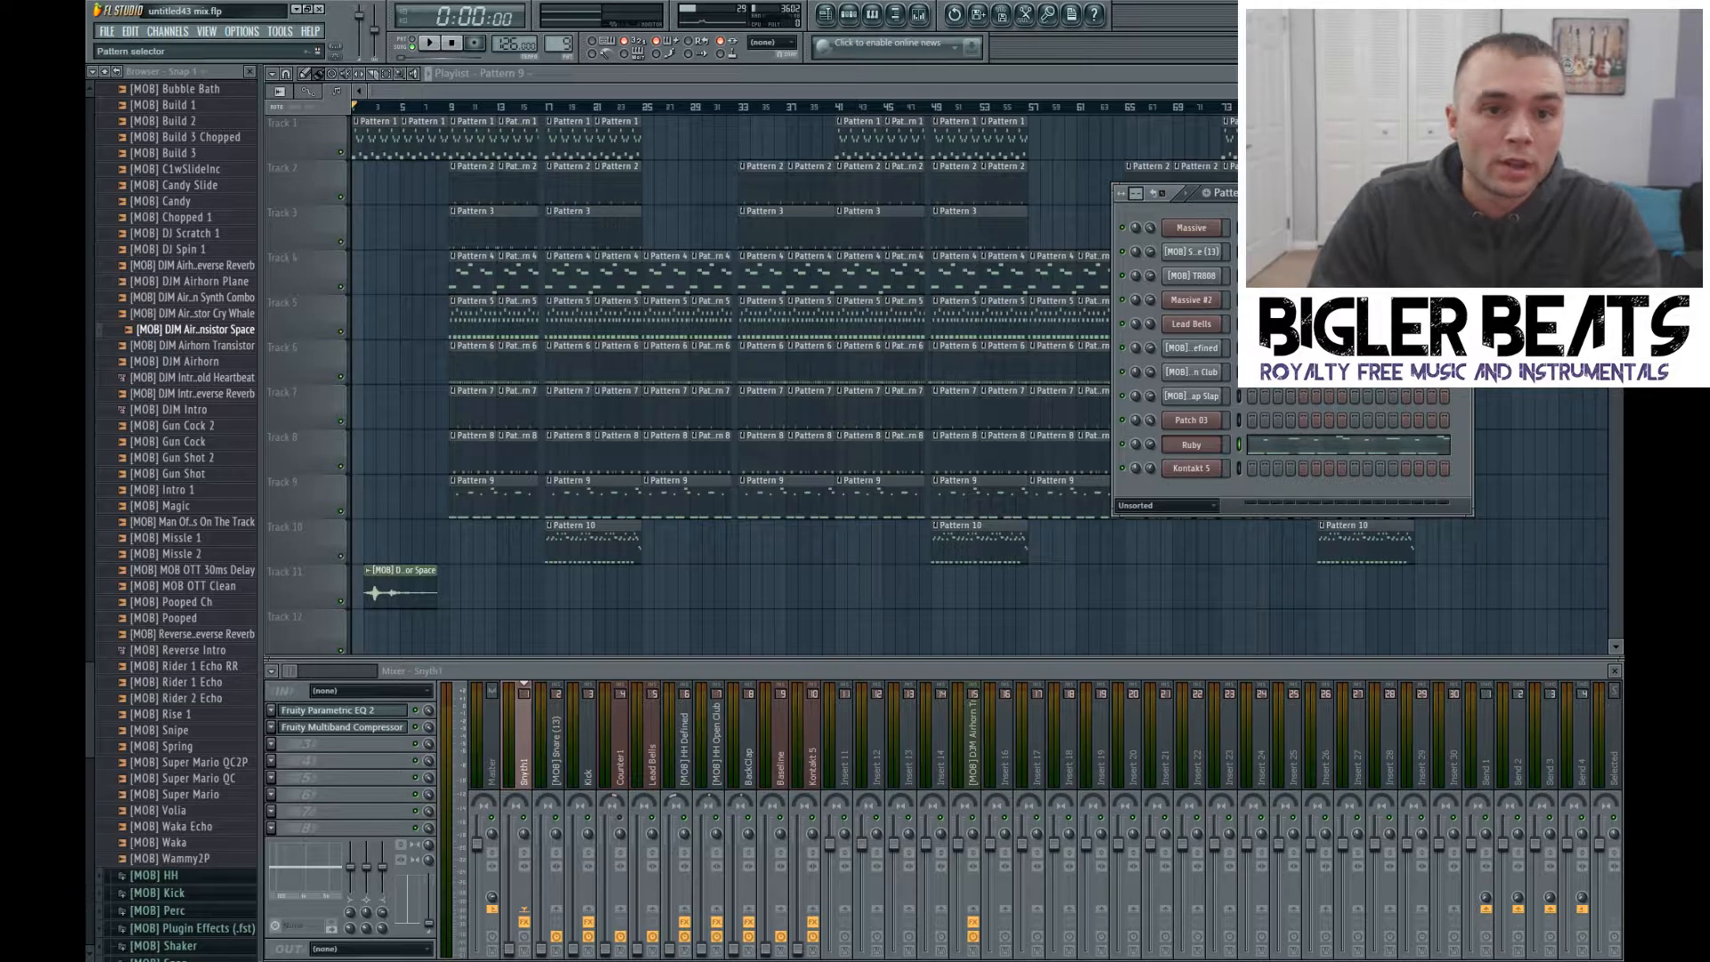
left_click_drag(559, 43, 561, 68)
left_click(411, 41)
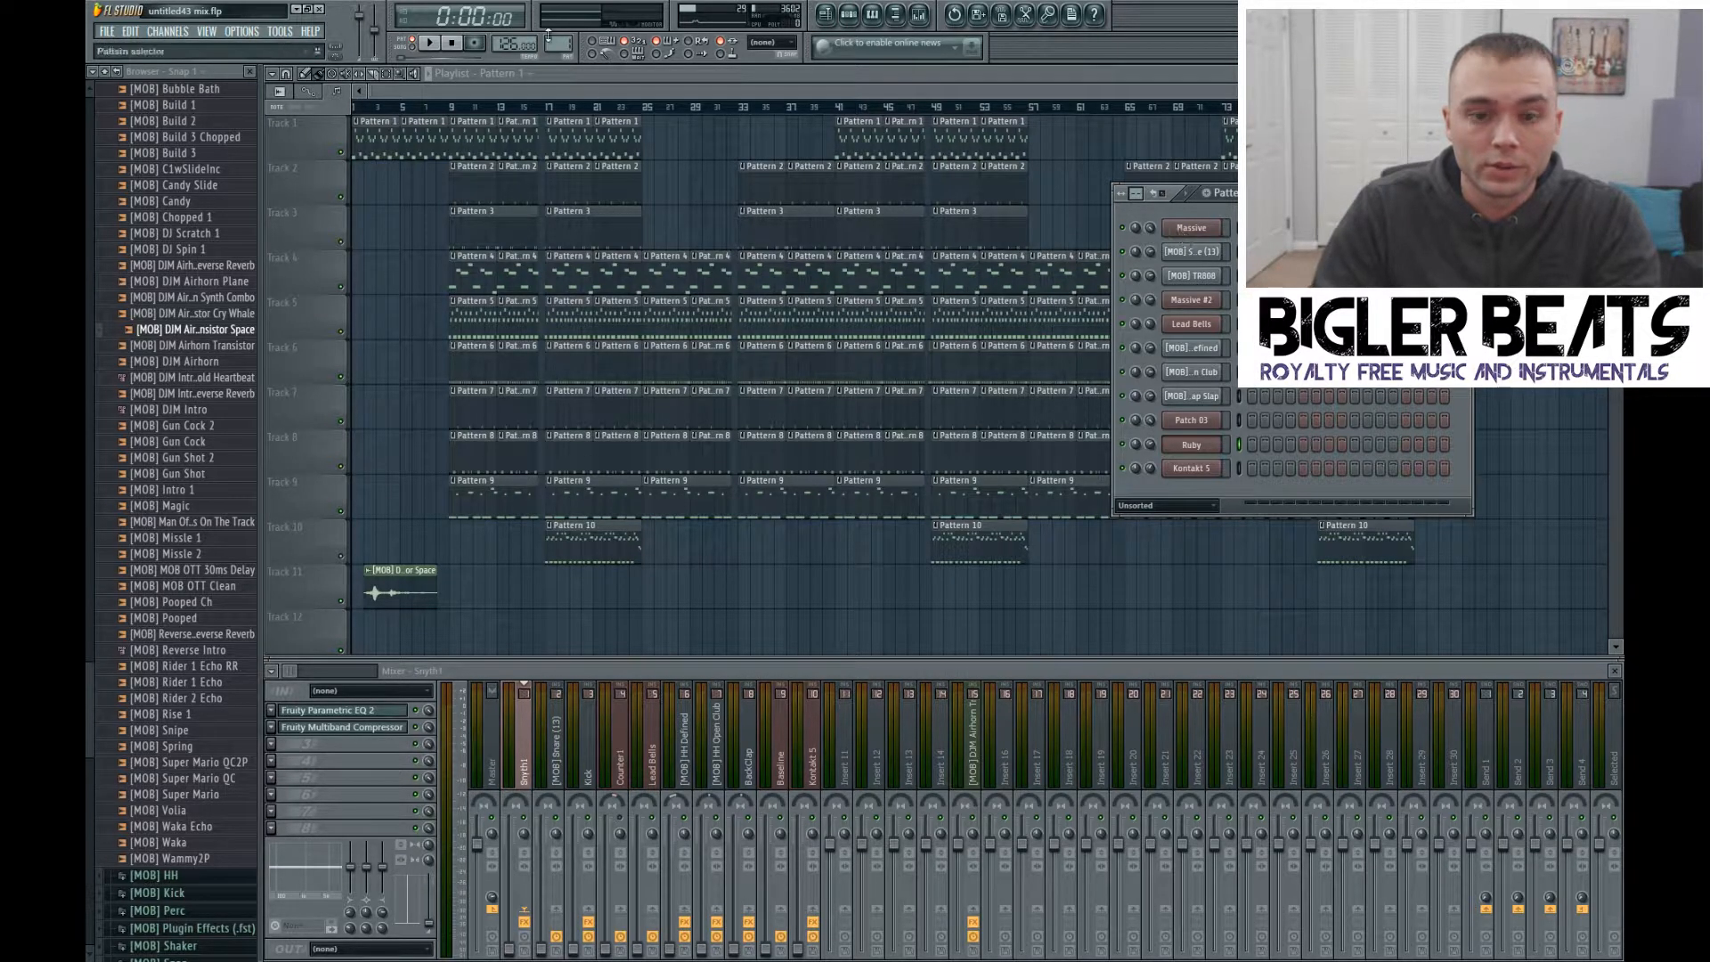
left_click(1216, 230)
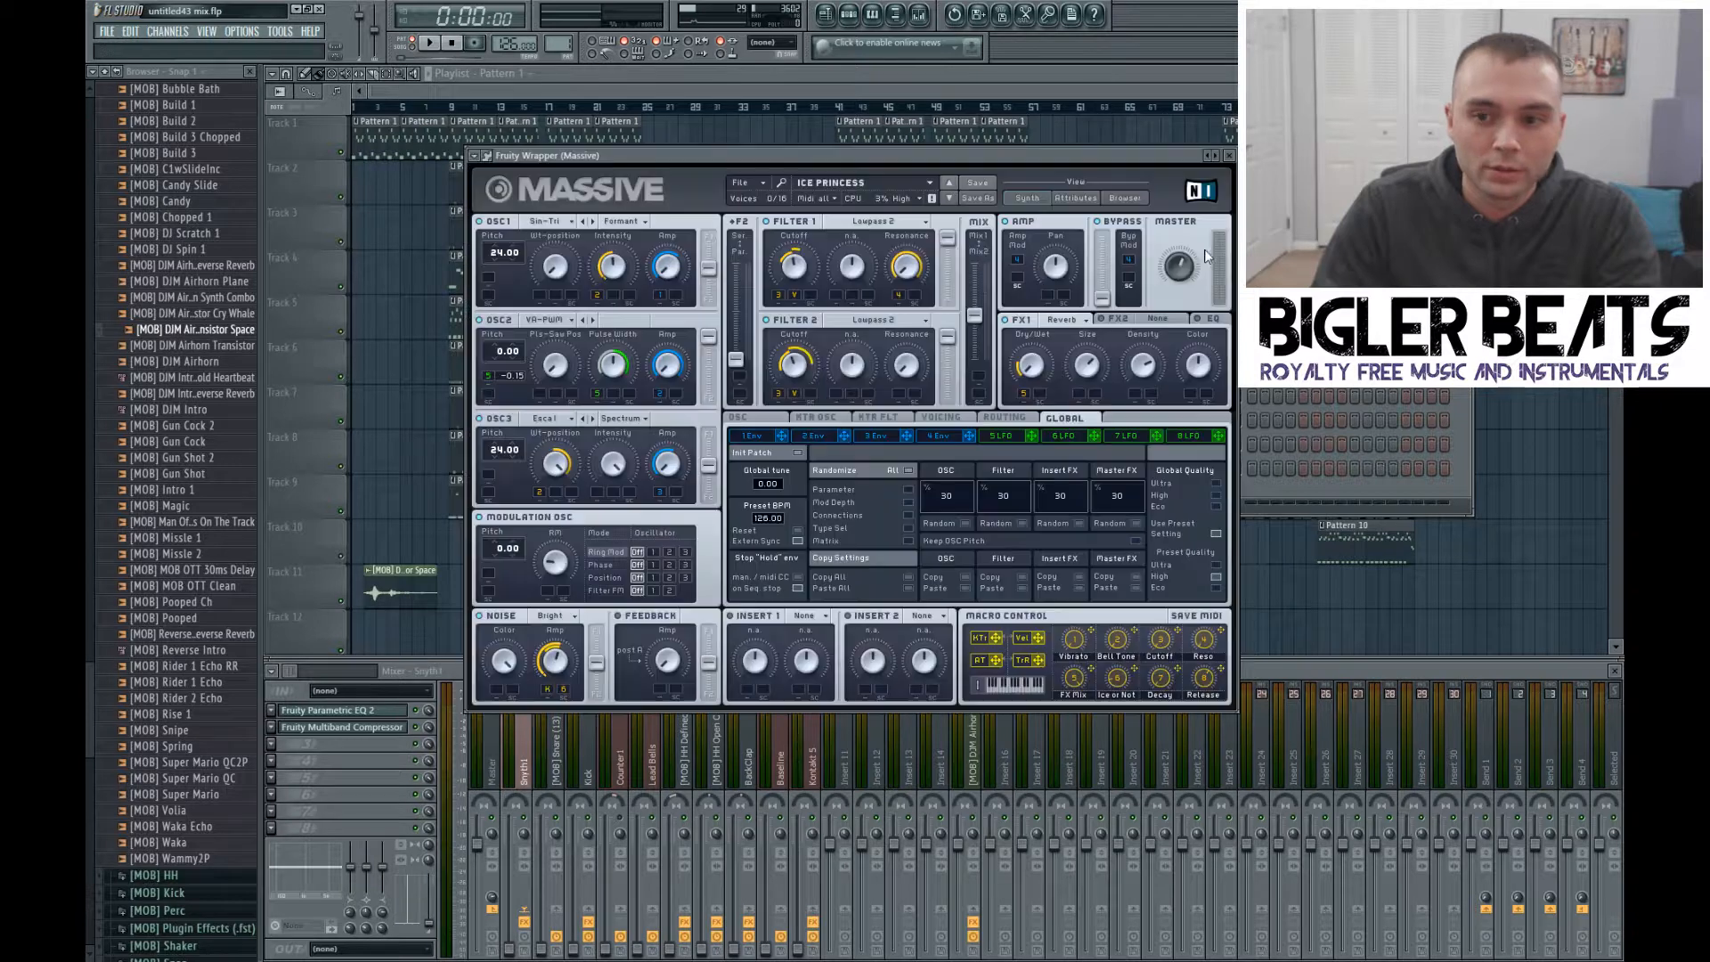
left_click(1232, 155)
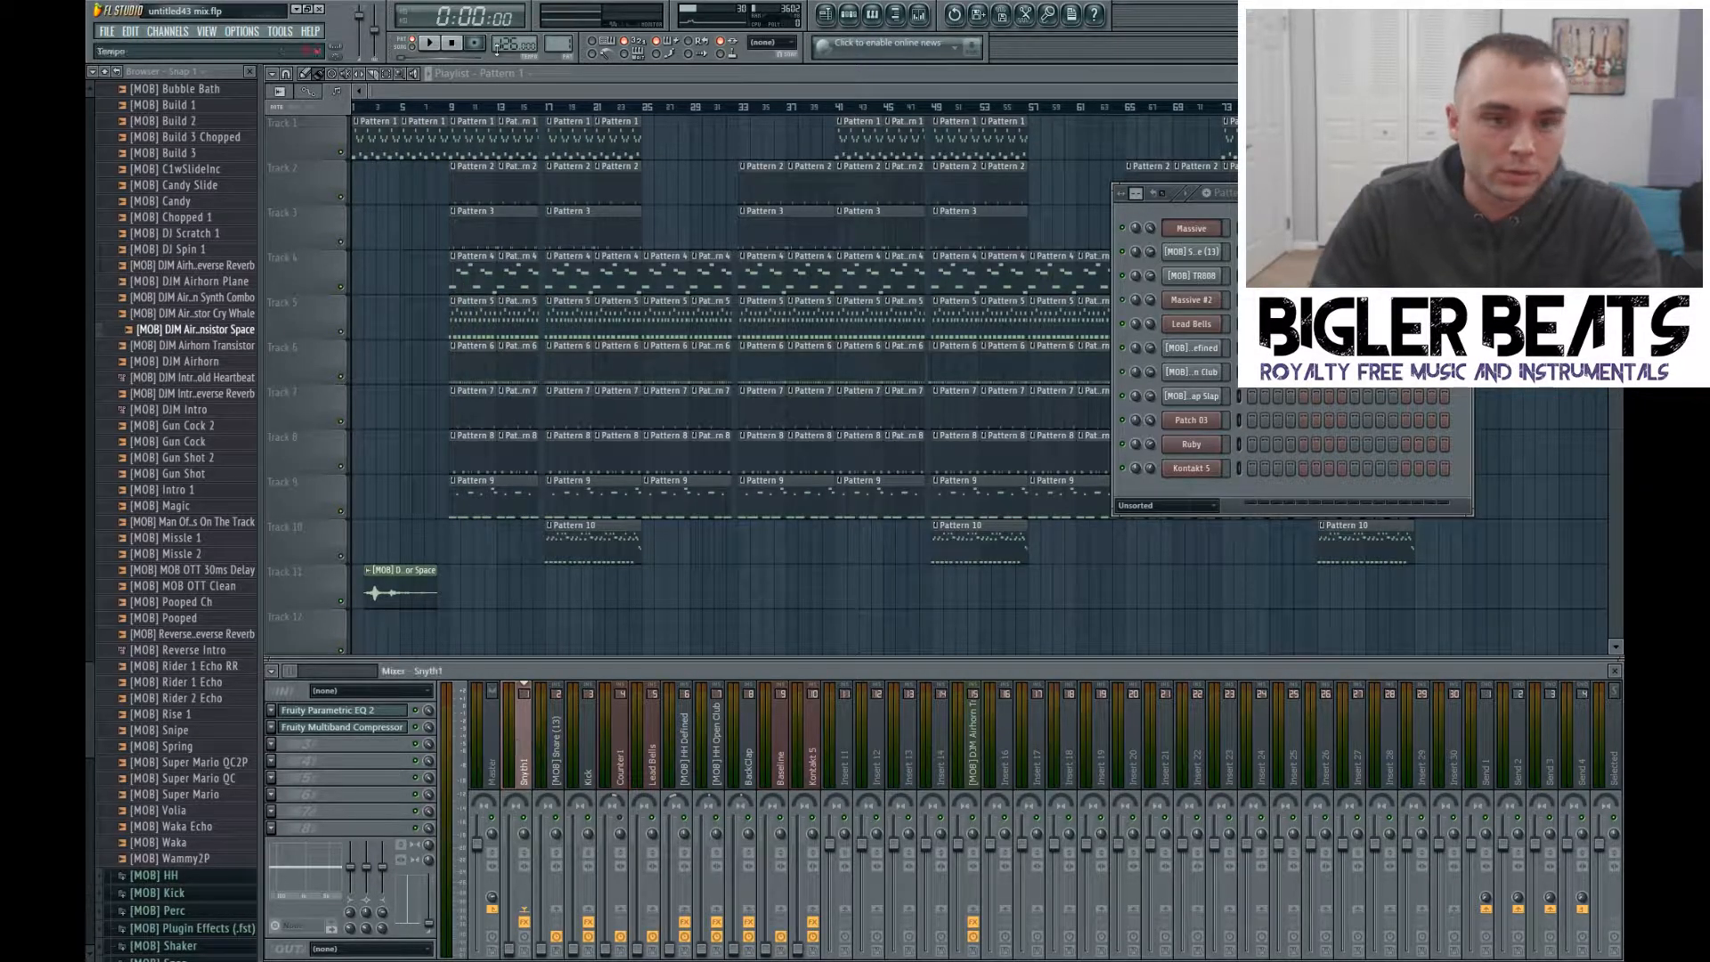
Step: Audition Pattern 1's synth on its own, stop playback, close the channel rack and select the synth's mixer track
left_click(431, 43)
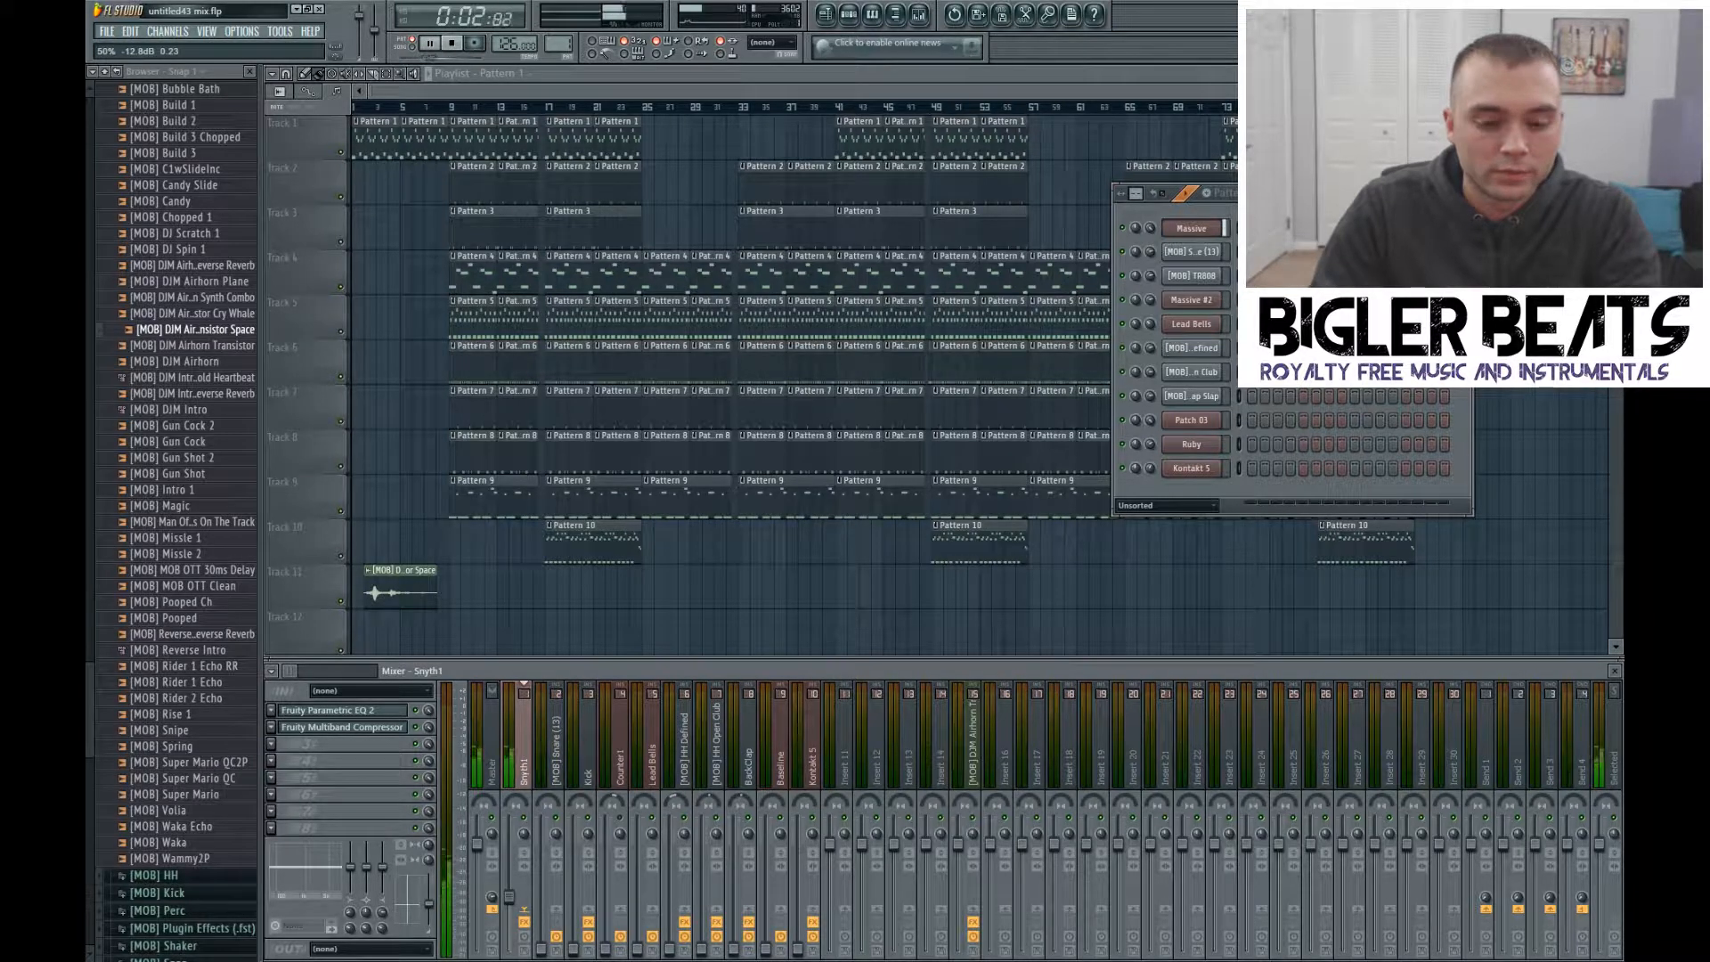
key("space")
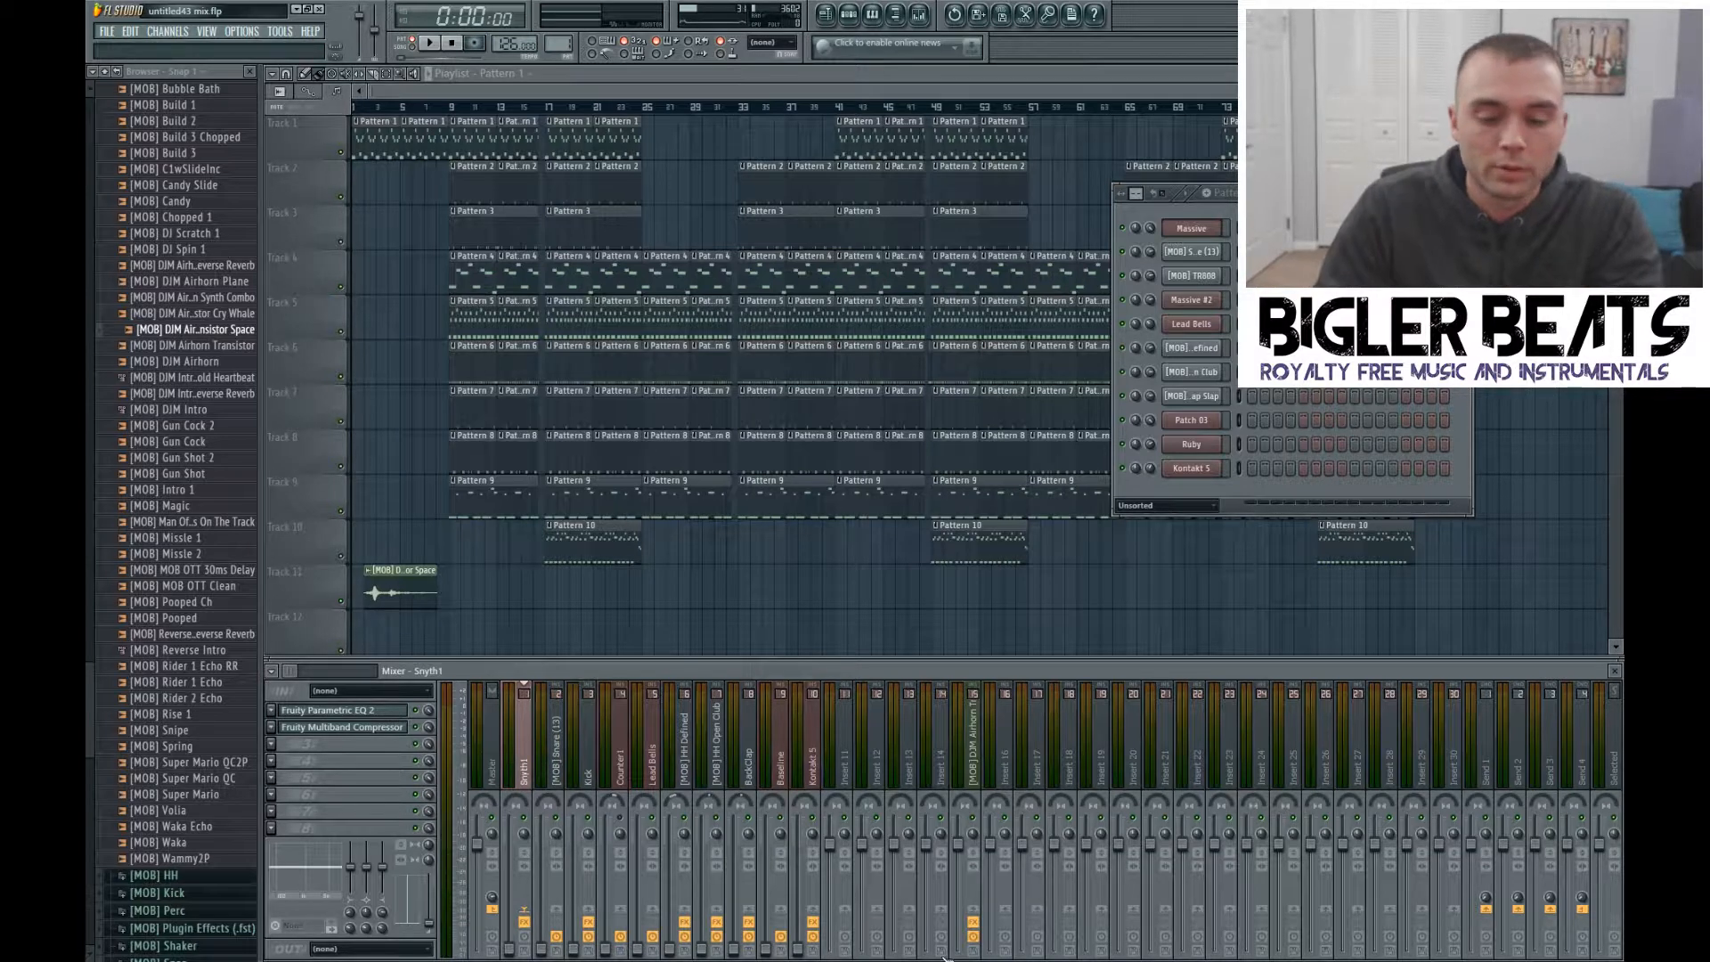
left_click(1140, 136)
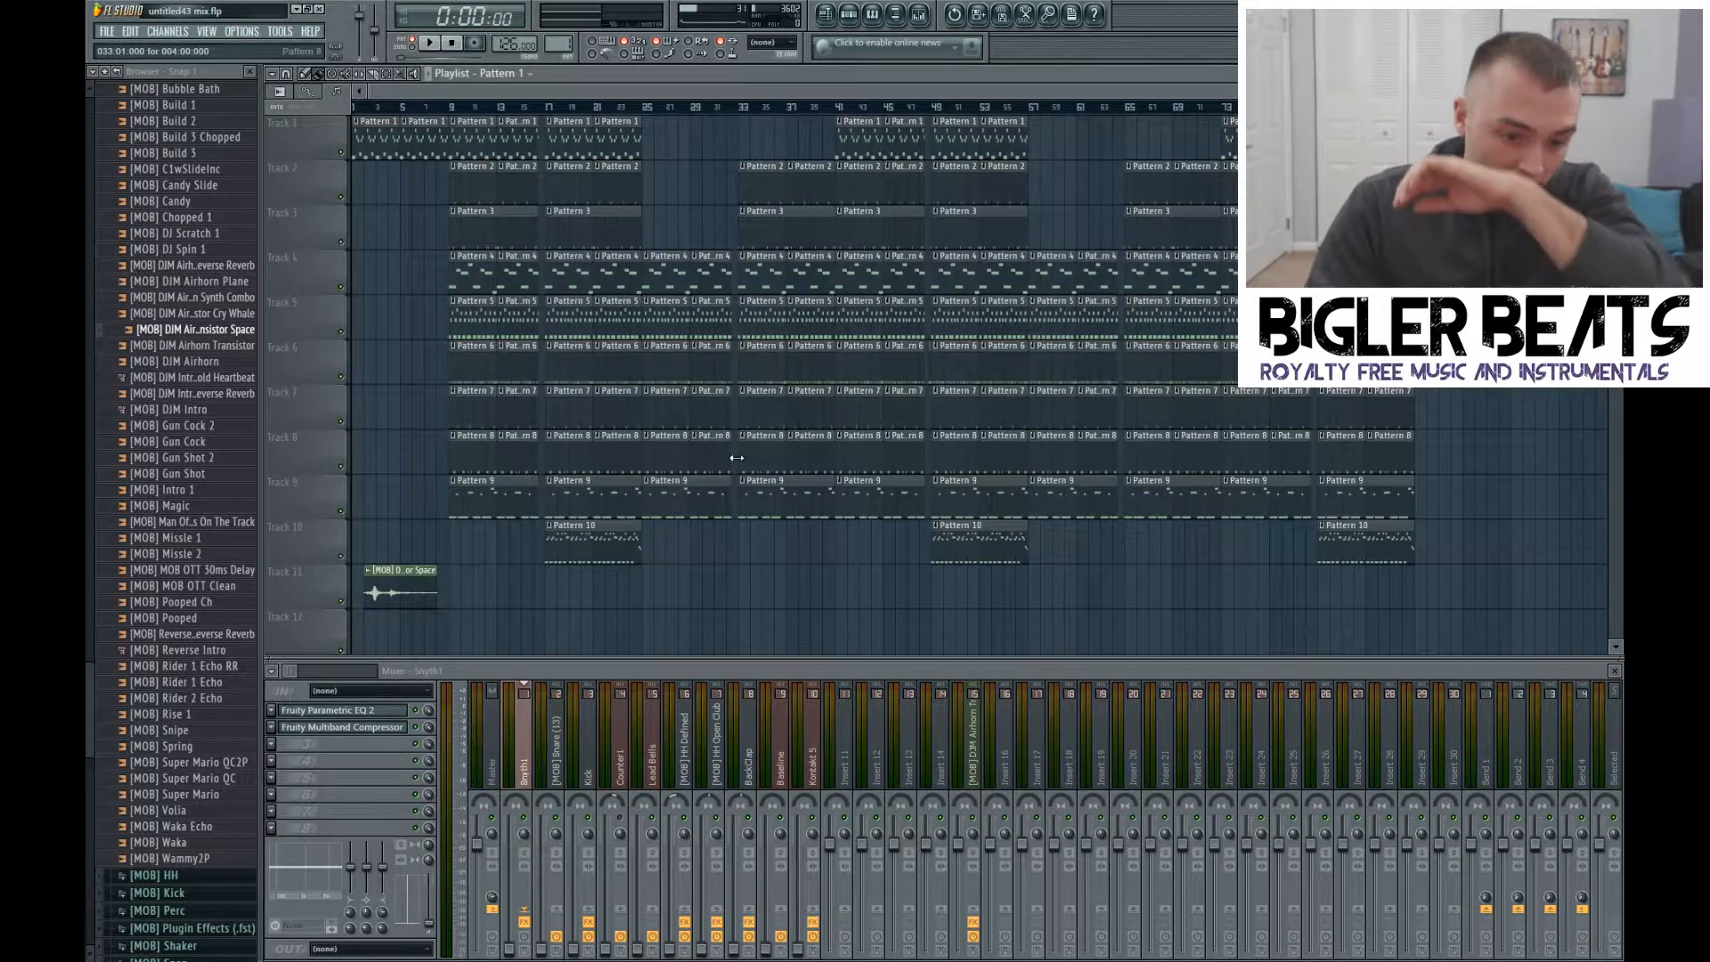
left_click(509, 732)
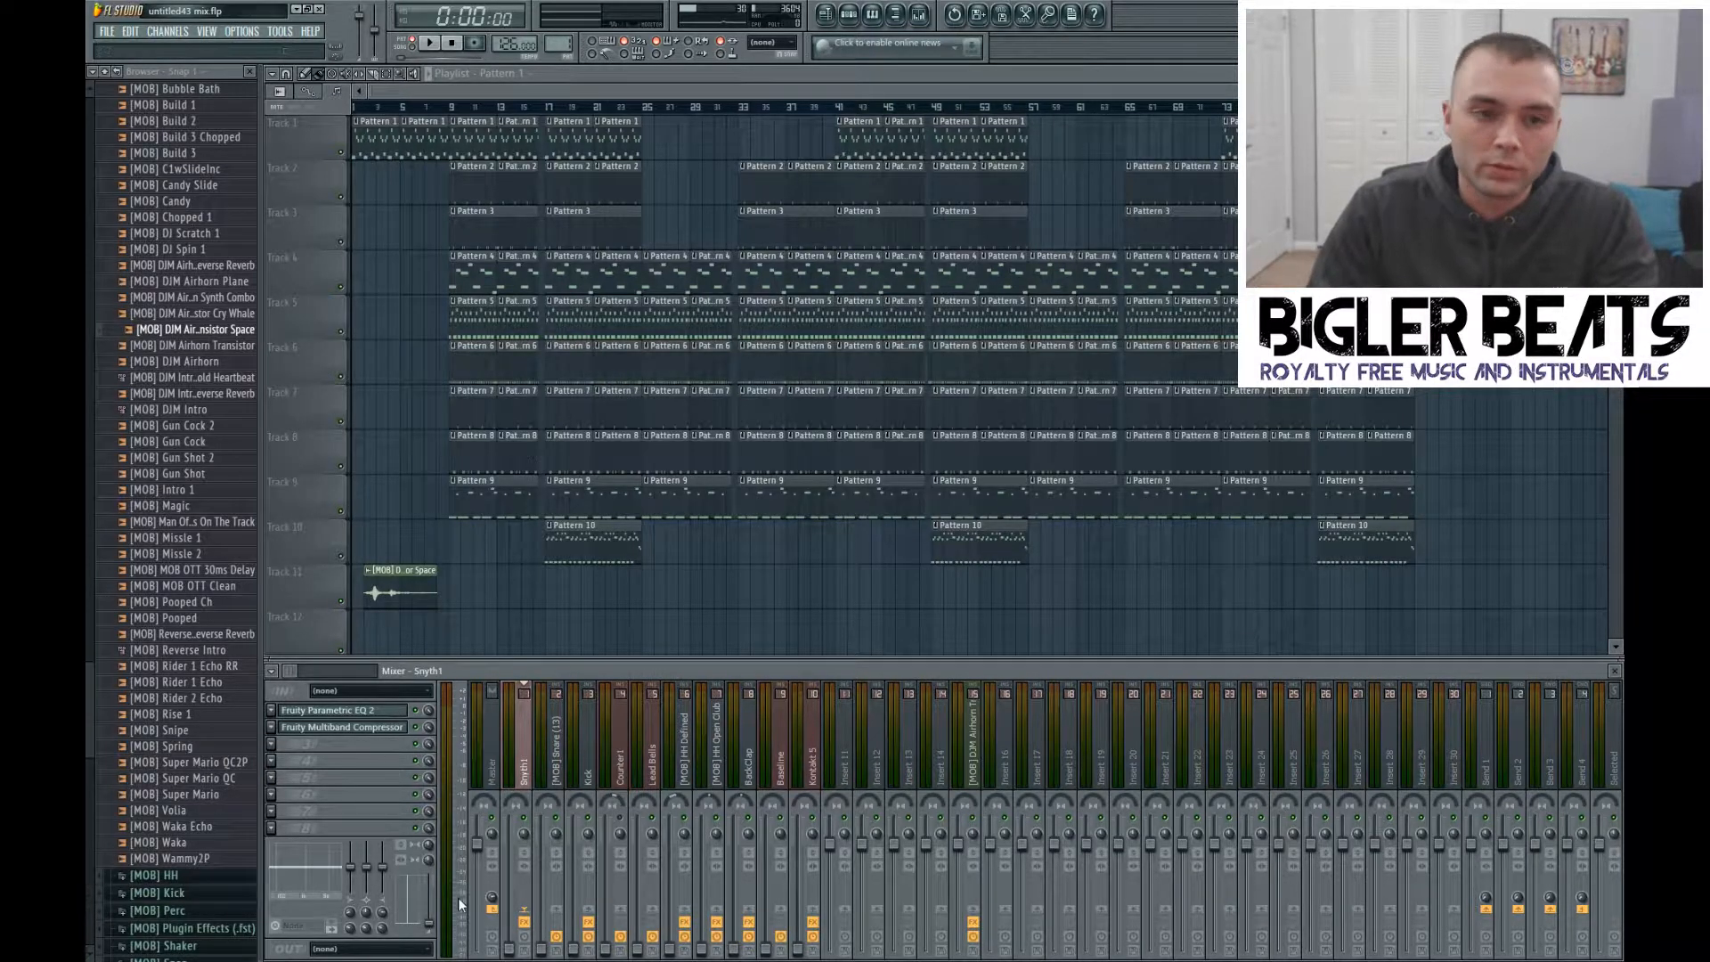
Step: Raise the Synth1 mixer fader from zero to just below its default level while playing the song
left_click(428, 44)
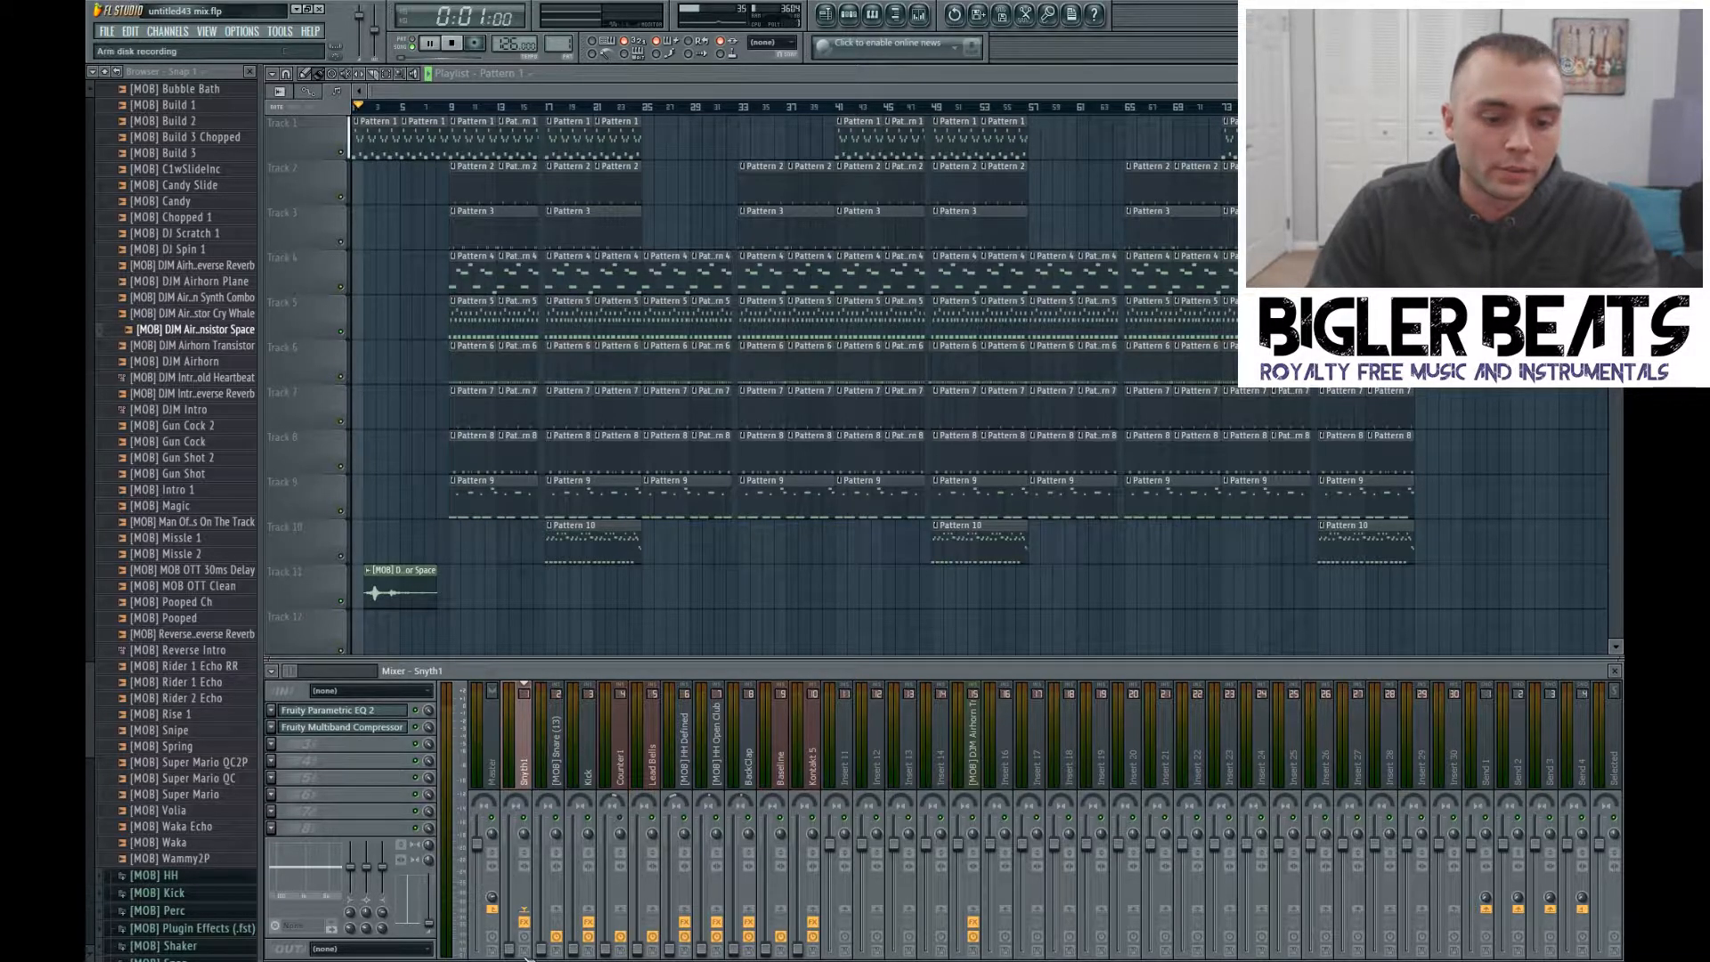
left_click_drag(509, 949, 510, 844)
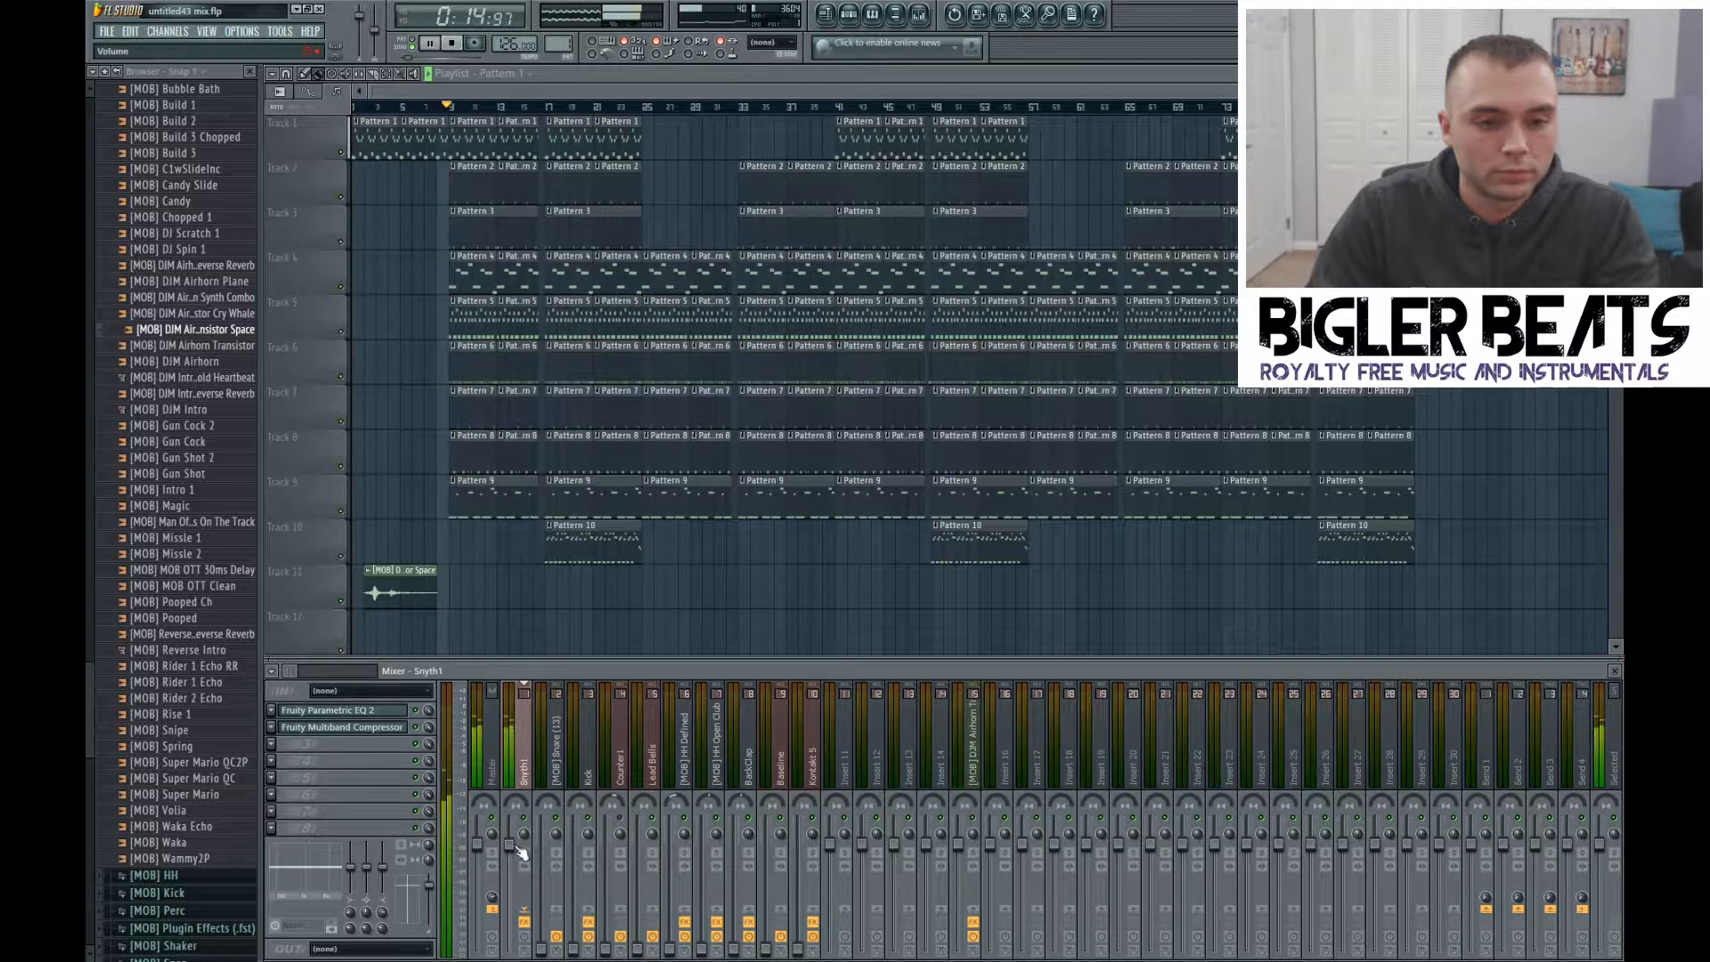
key("space")
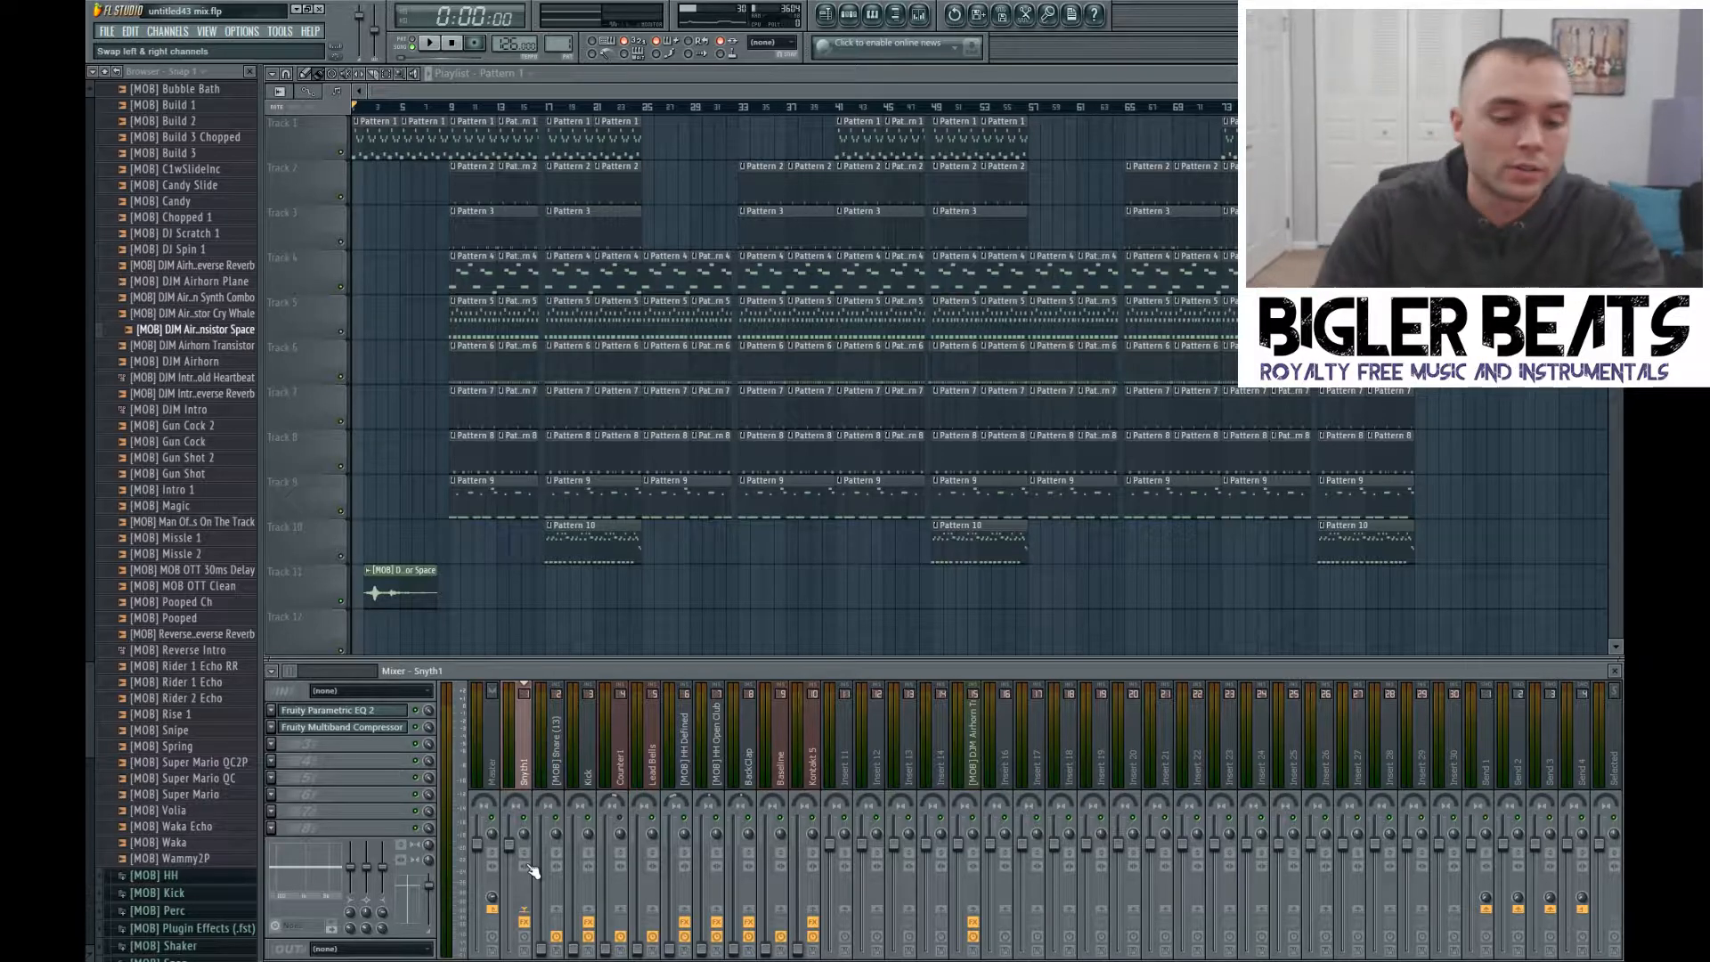
key("space")
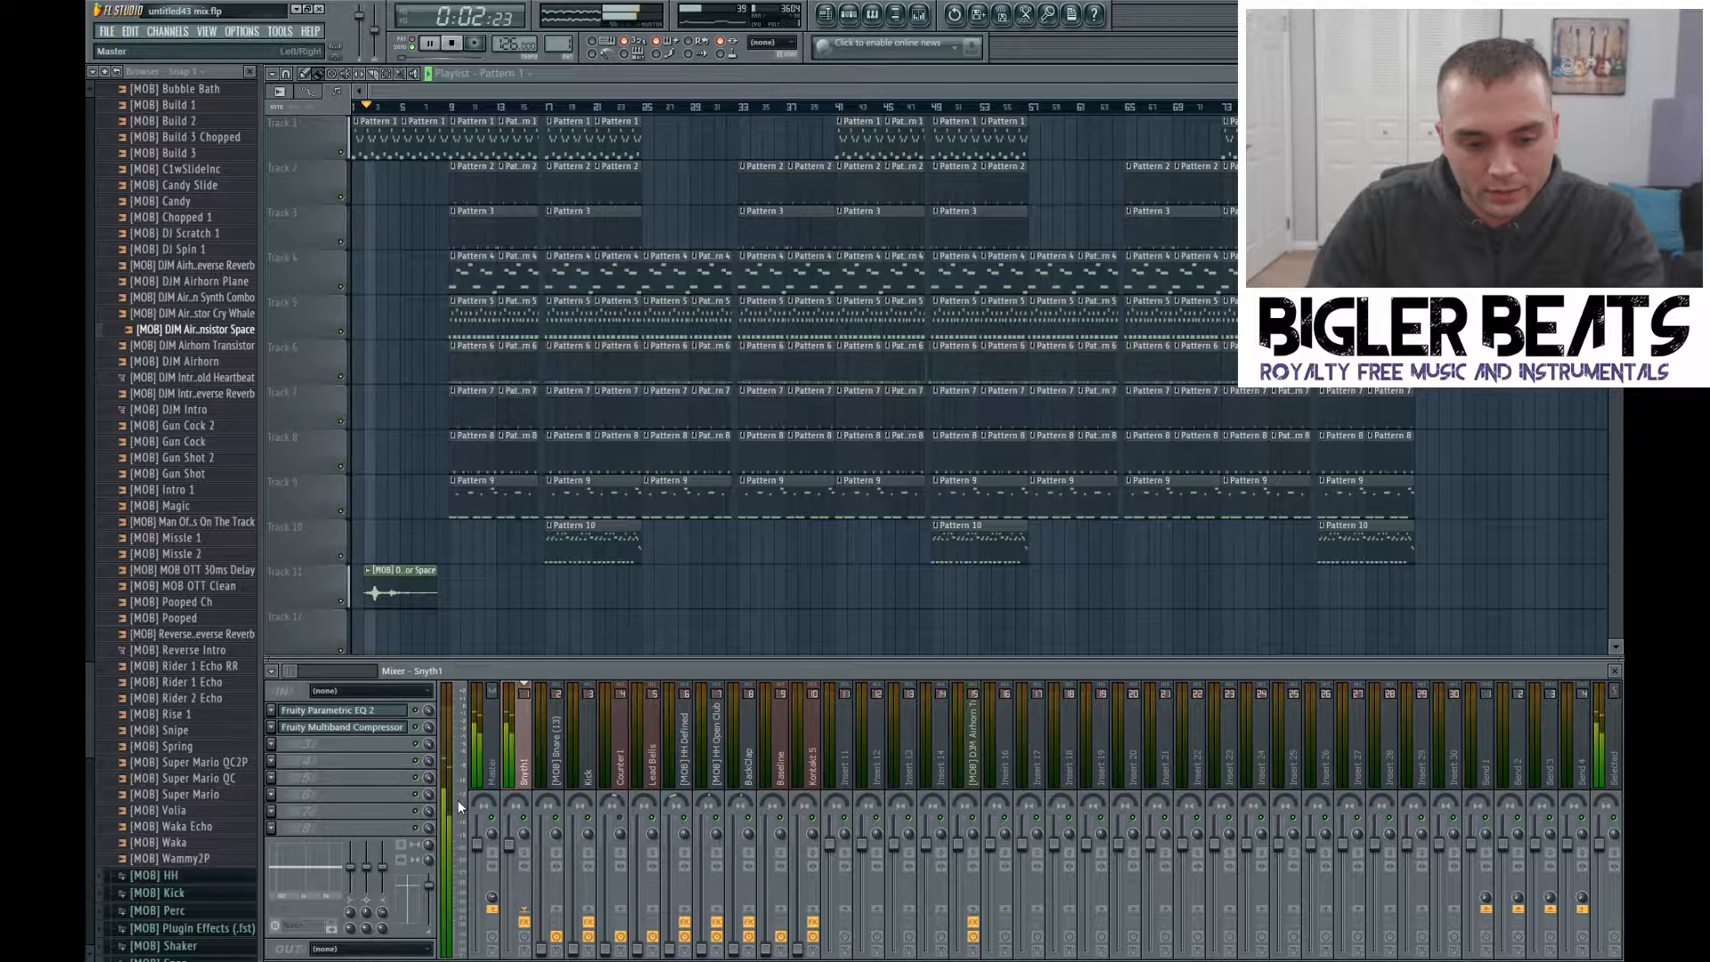
left_click_drag(514, 846, 516, 853)
key("space")
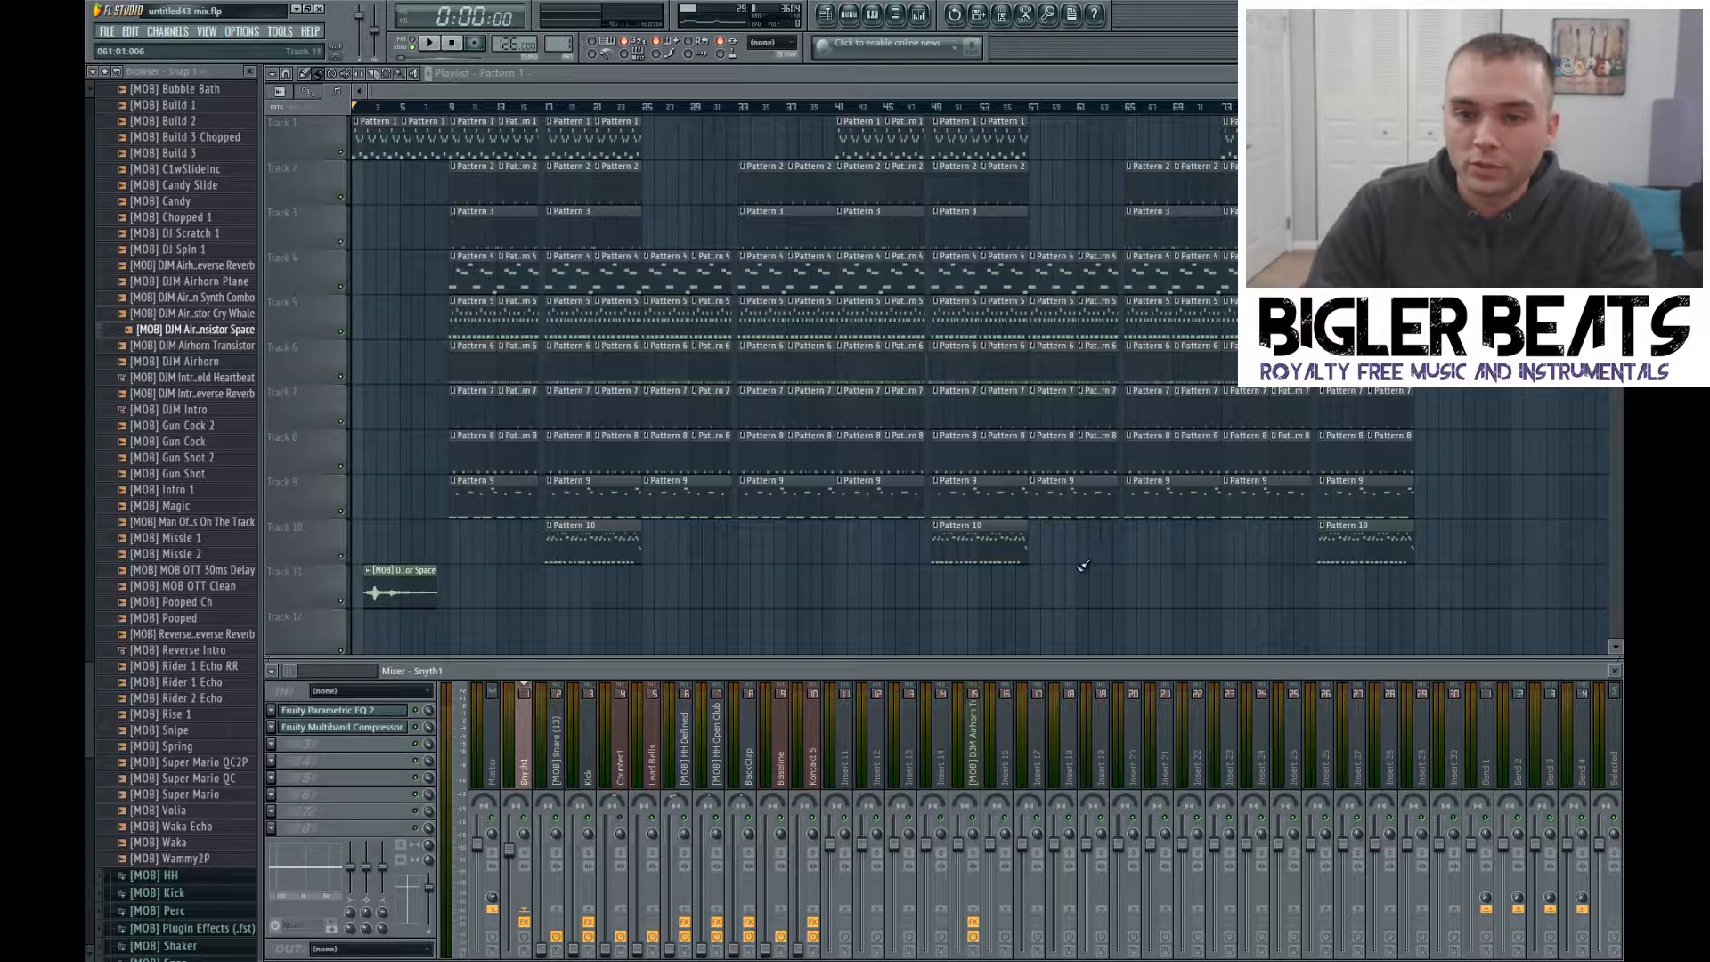
Step: Switch back to FL Studio, play the song and raise the [MOB] Snare (13) fader partway
key("space")
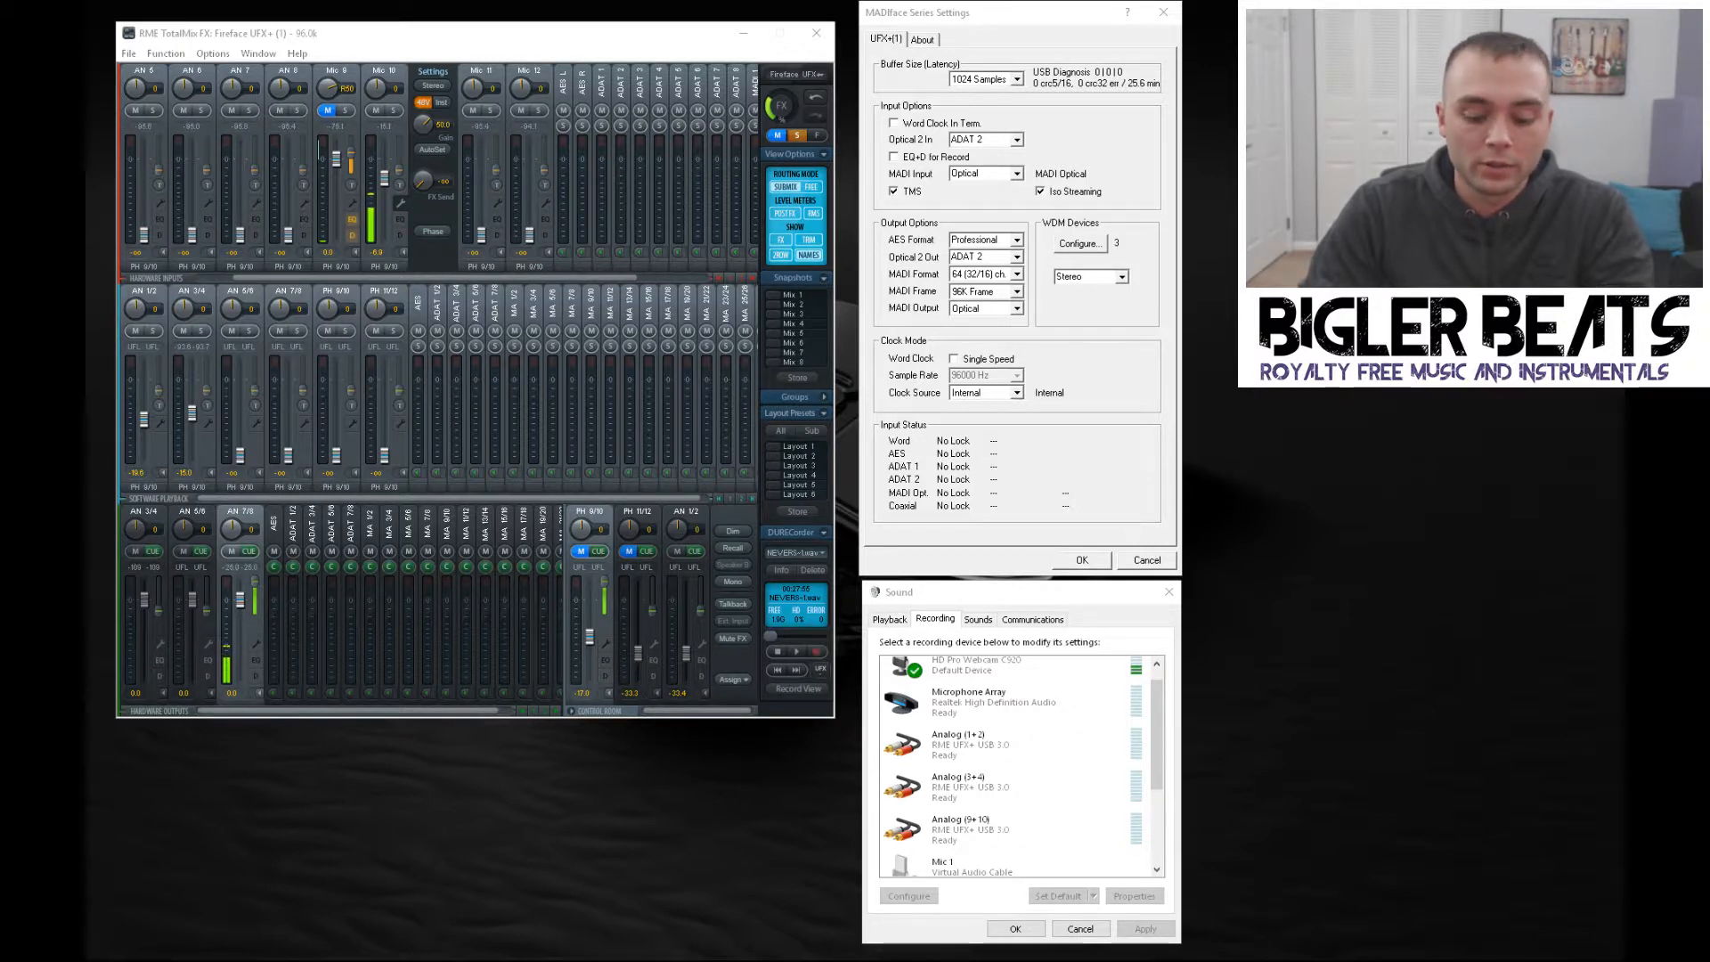
key("alt+Tab")
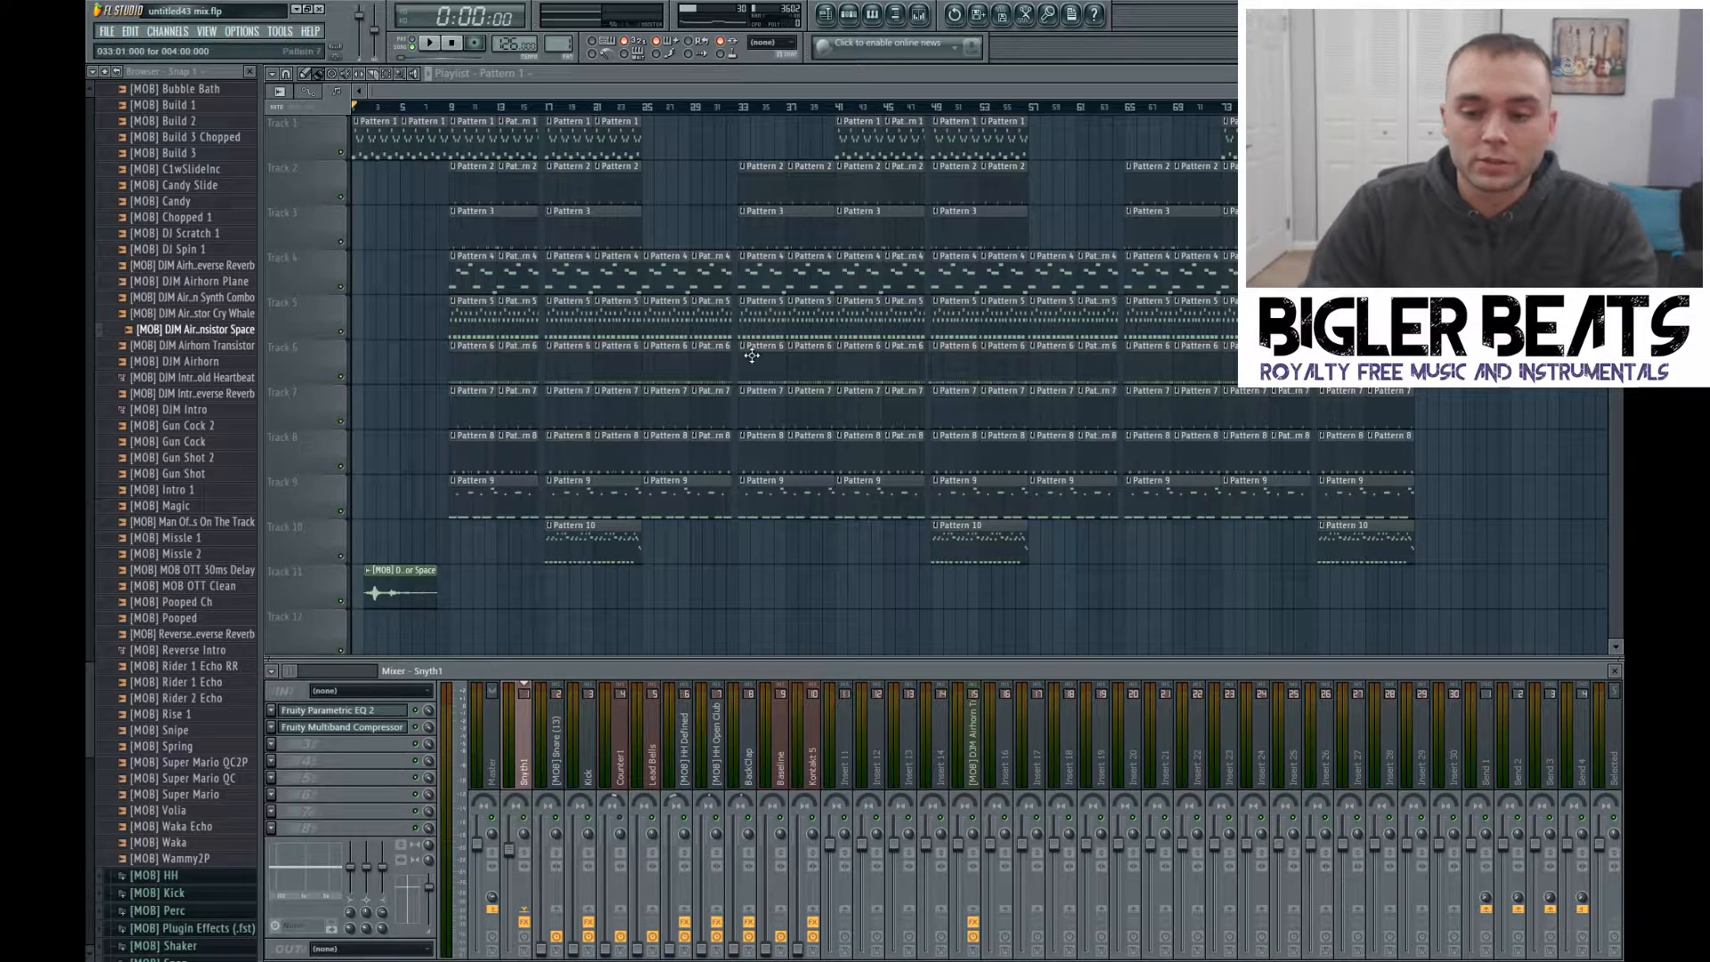
left_click(433, 46)
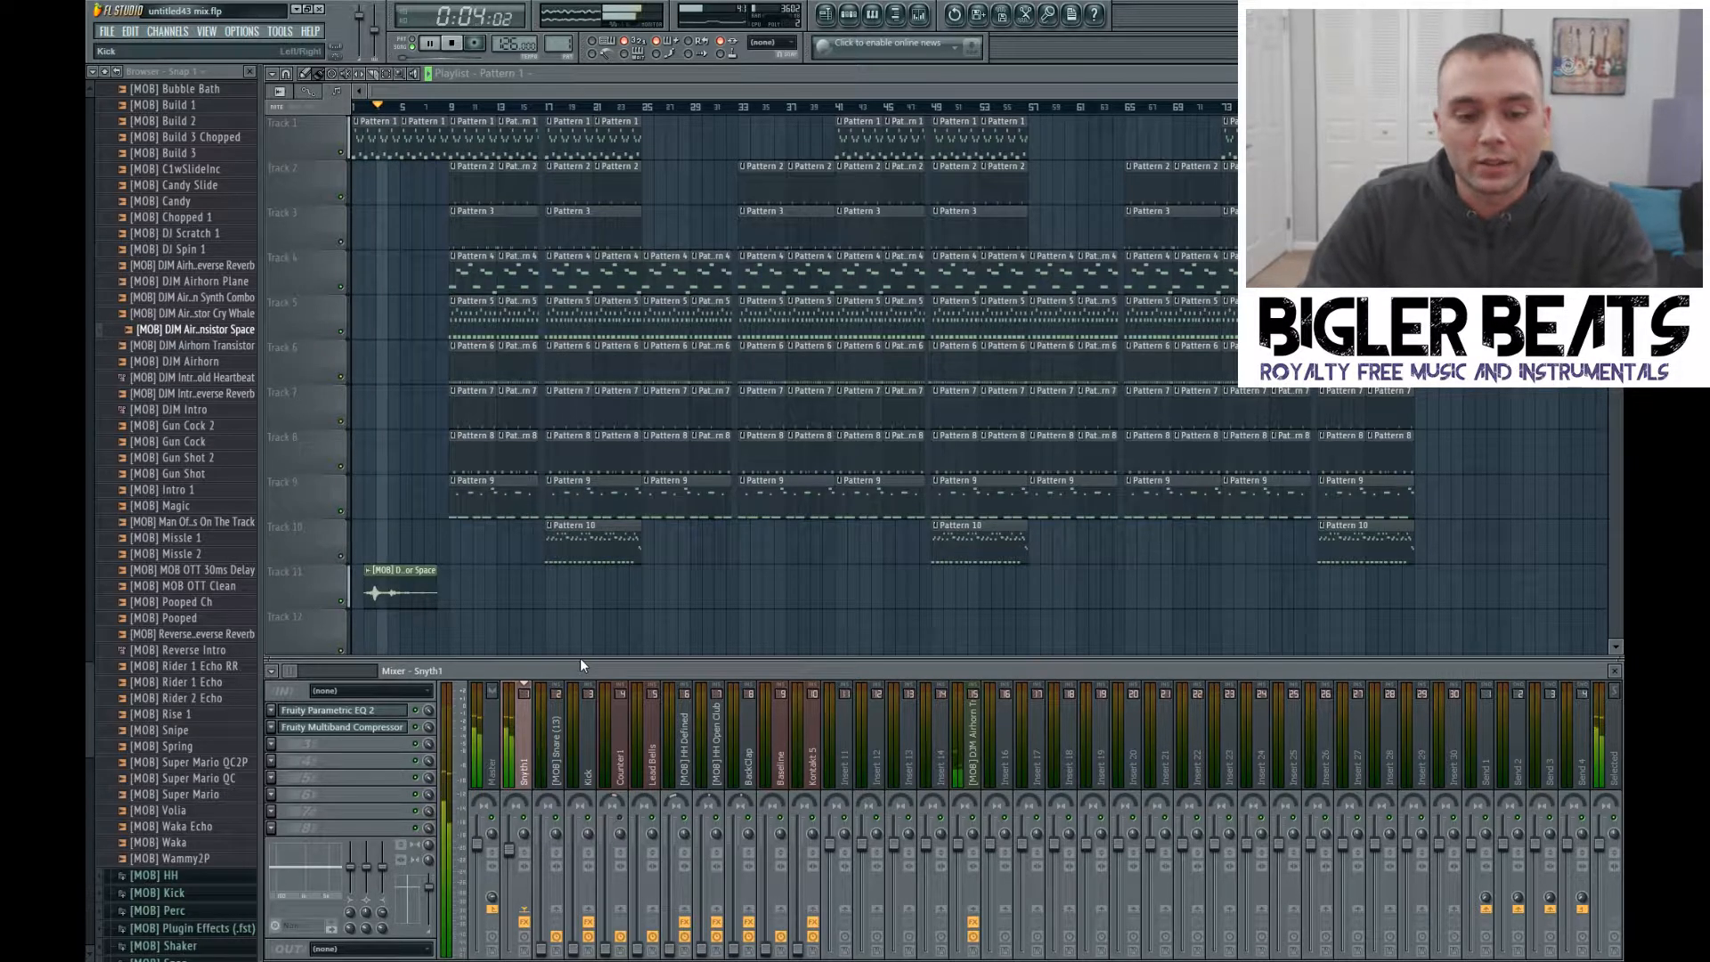
left_click(554, 942)
left_click_drag(541, 942, 540, 877)
key("space")
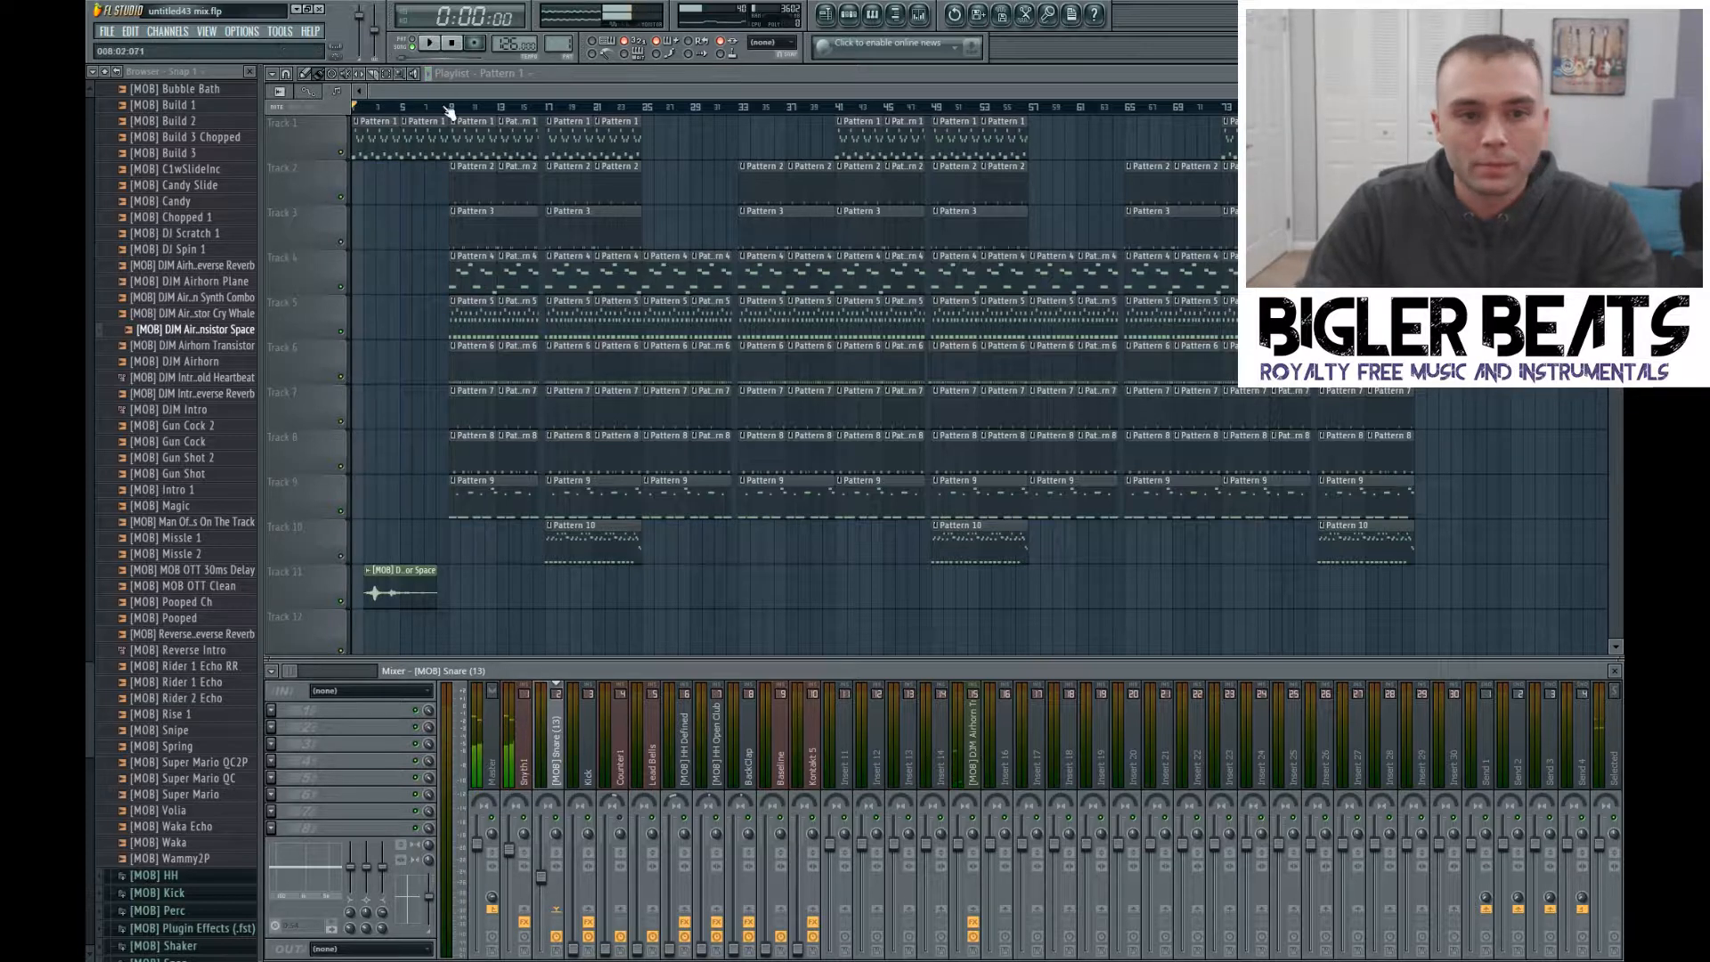
Step: Set the playback position to bar 9 and raise the snare fader to its default level while playing
left_click(454, 108)
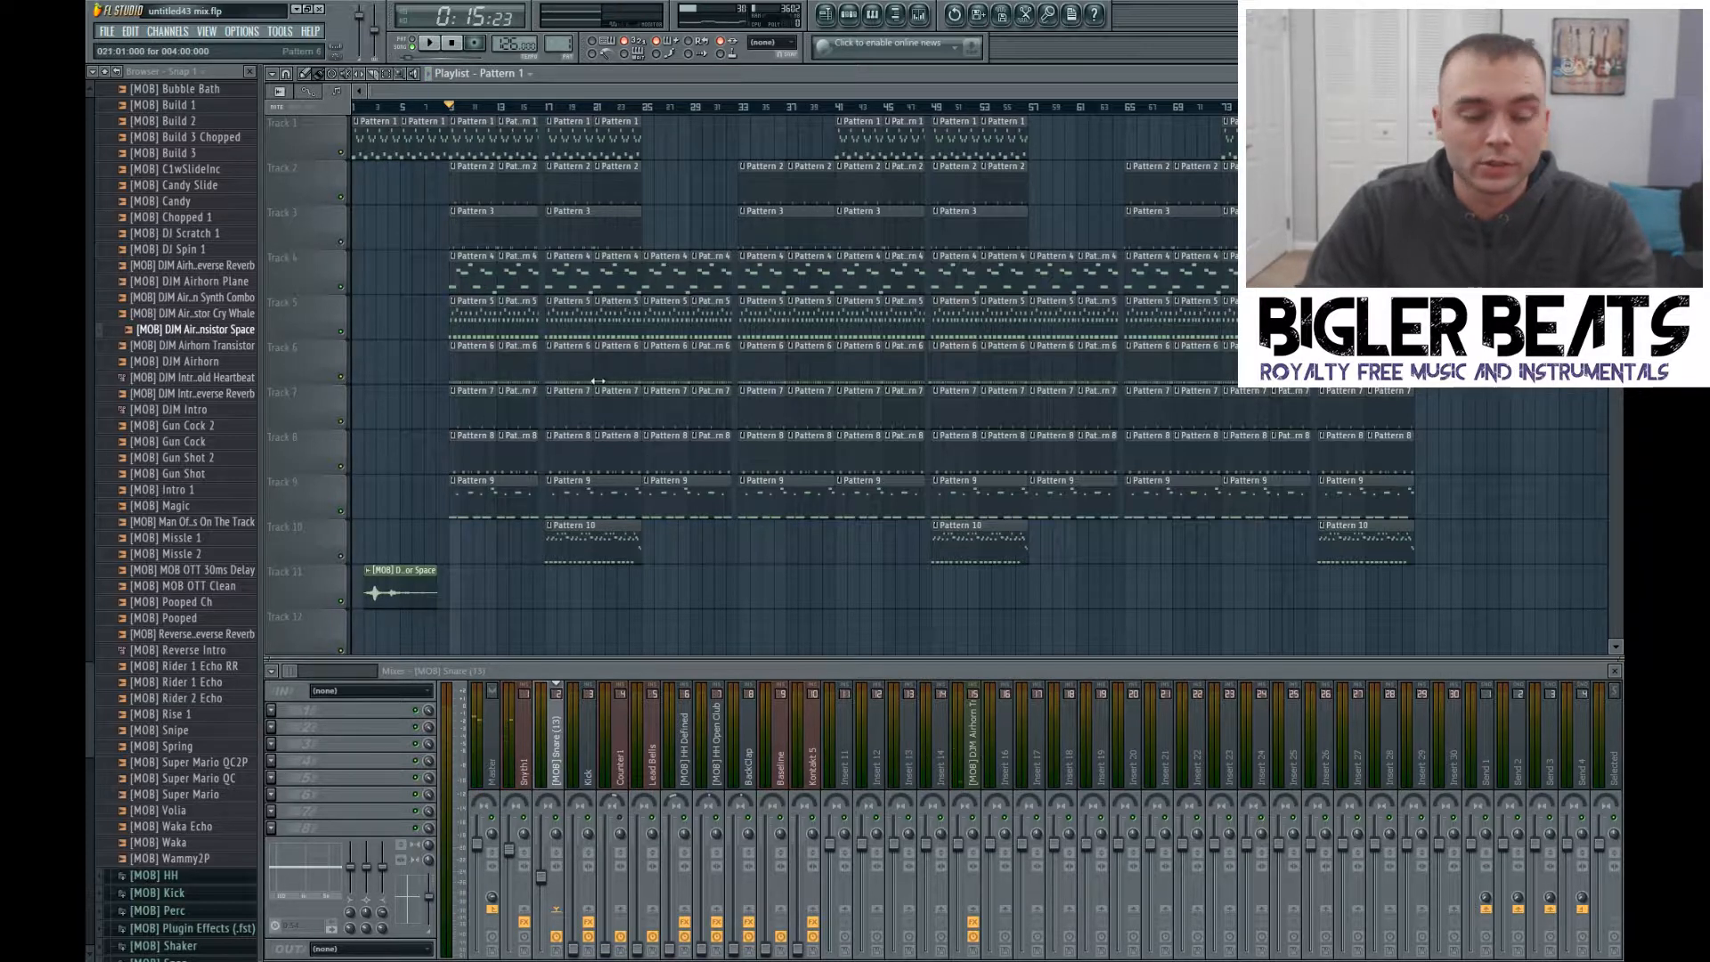
key("space")
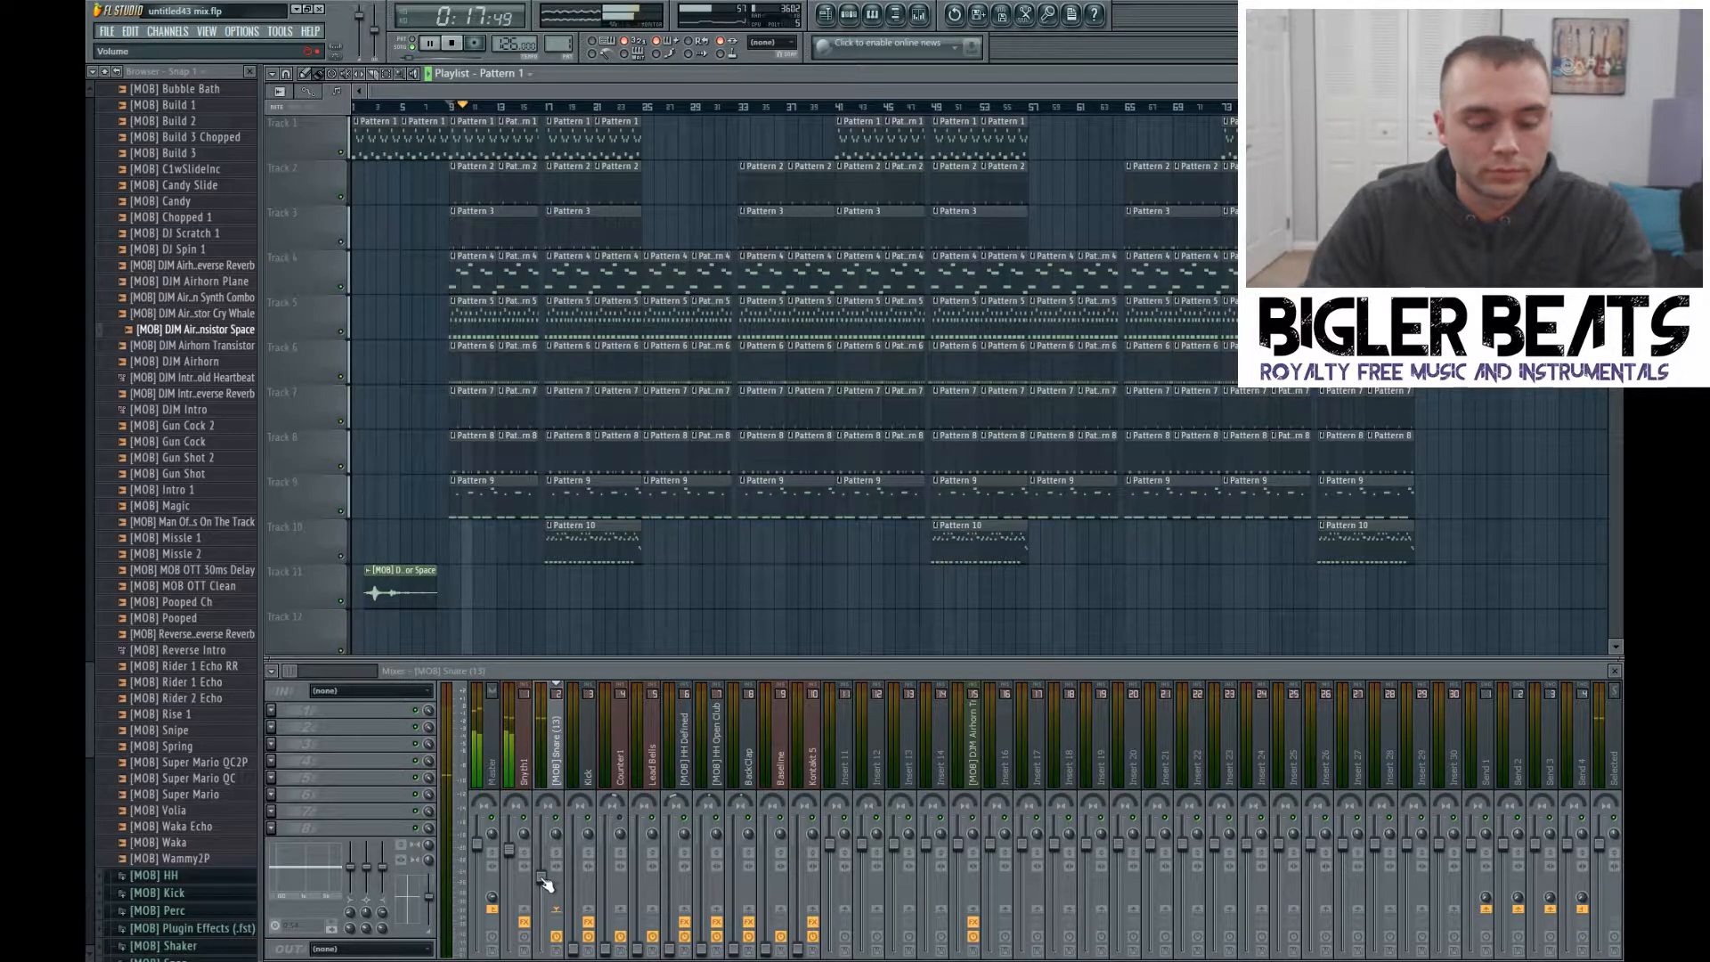
left_click_drag(541, 877, 541, 843)
key("space")
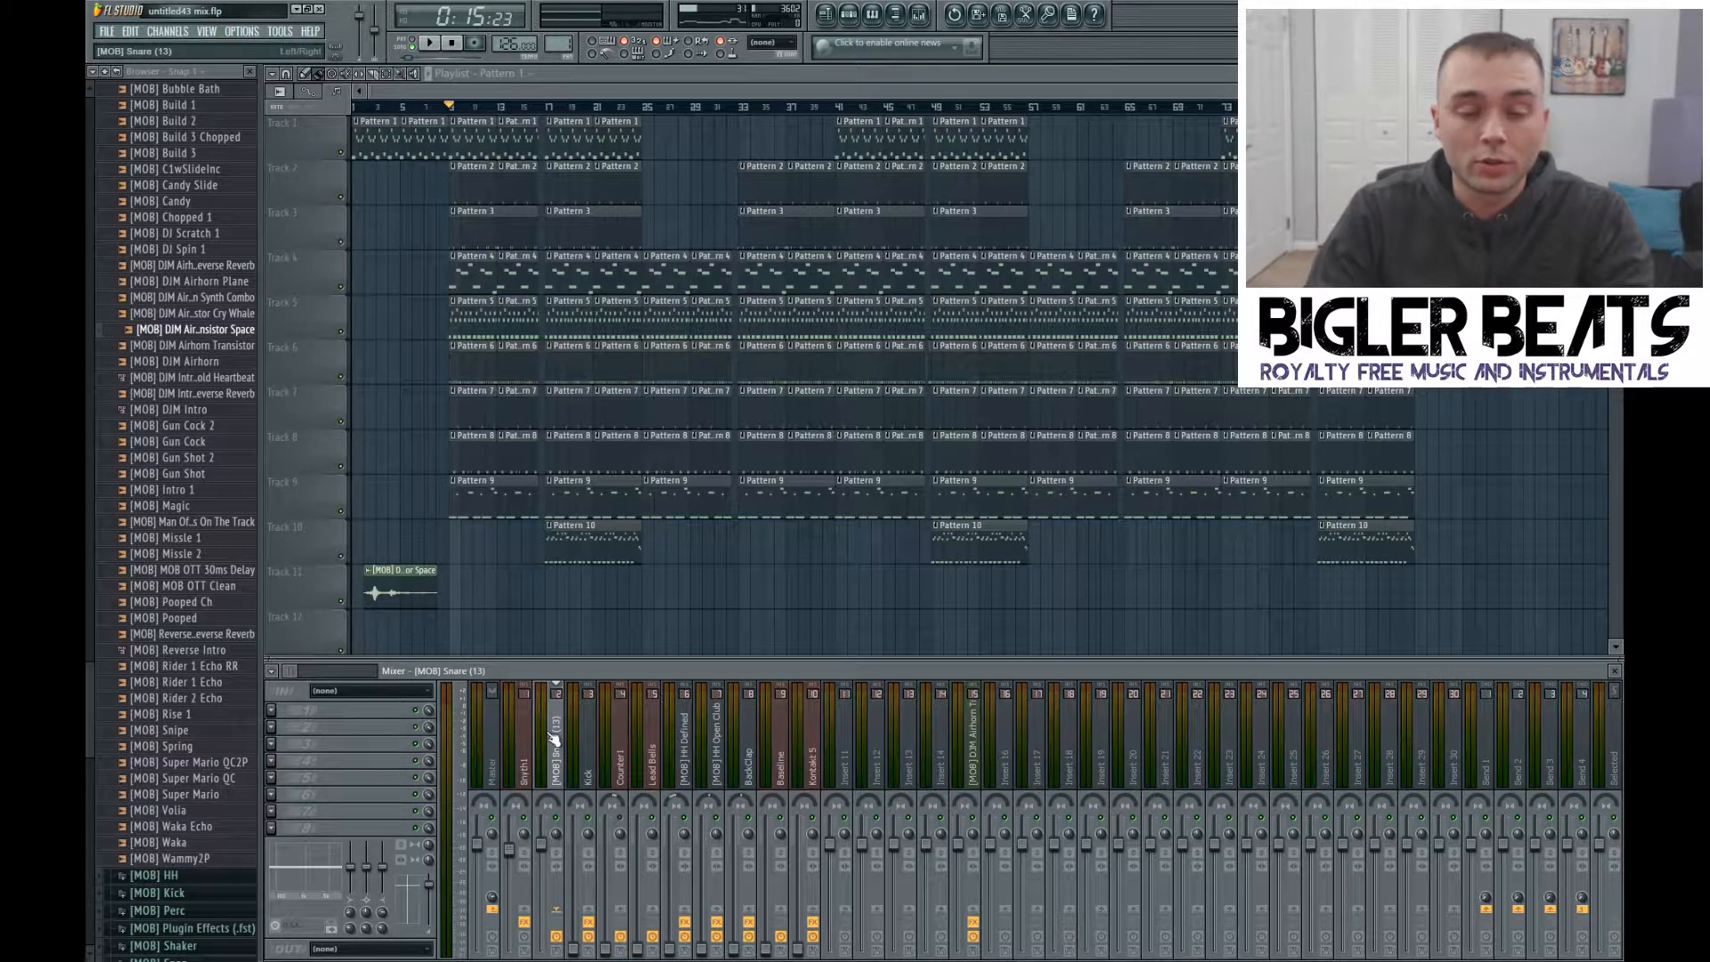
Step: Replay the synth and snare from bar 9 and raise the Kick fader to about 91% (-2.0 dB)
key("space")
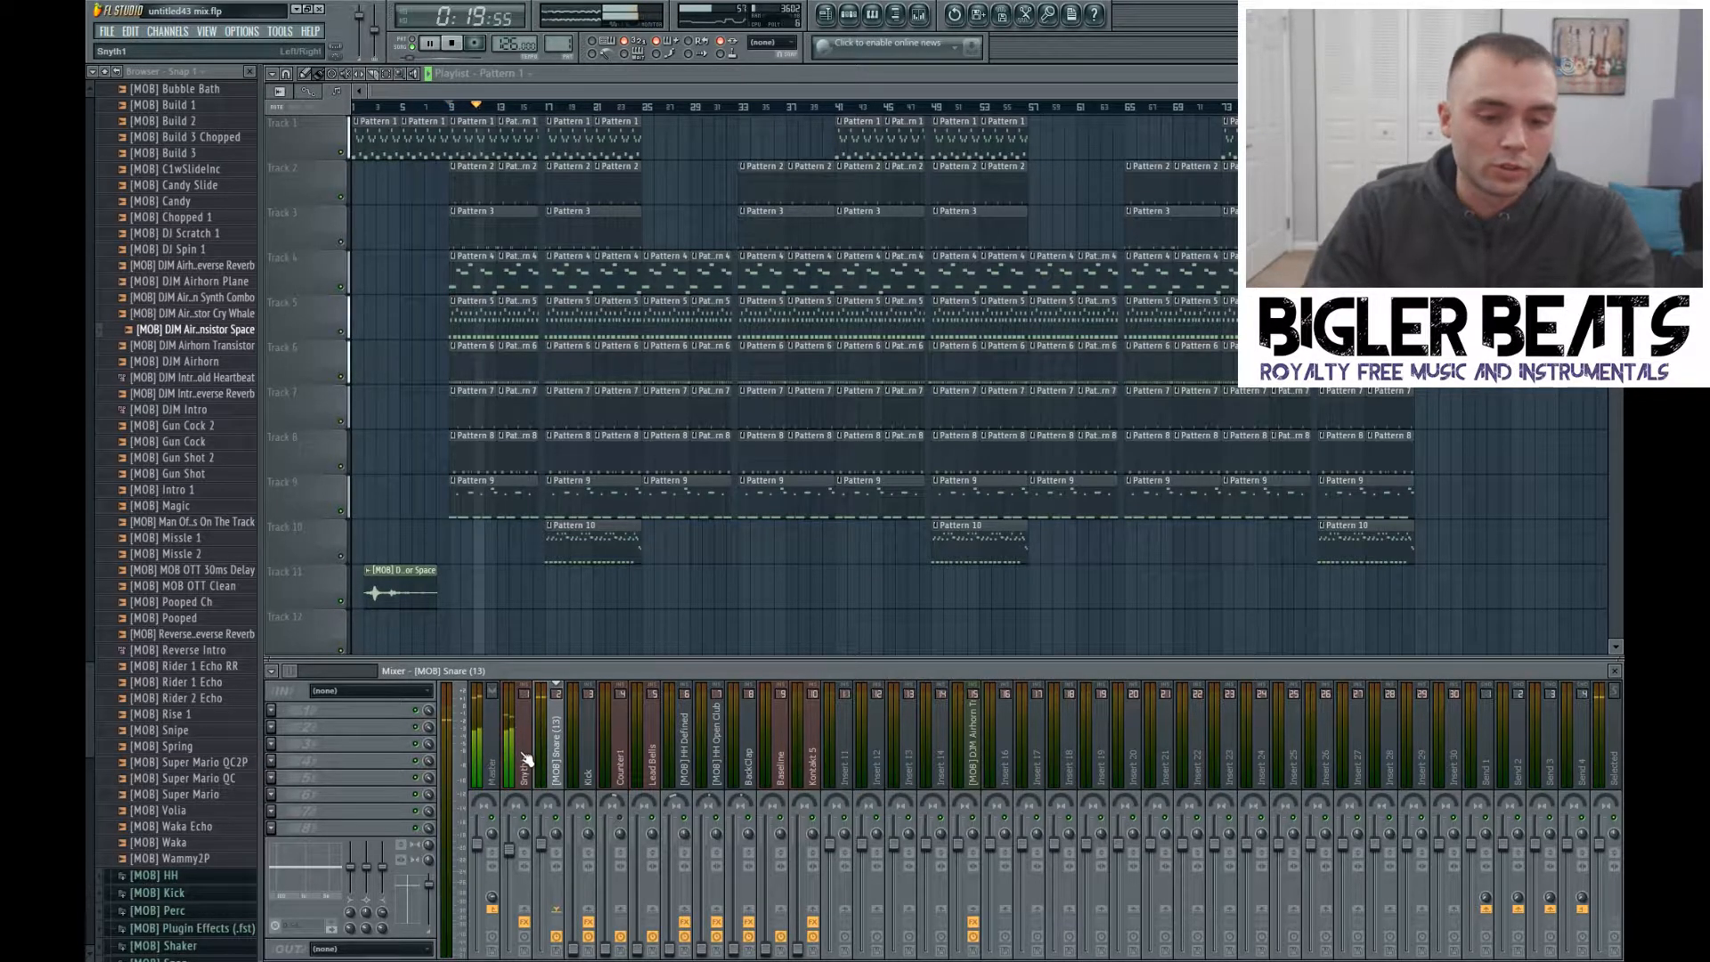
key("space")
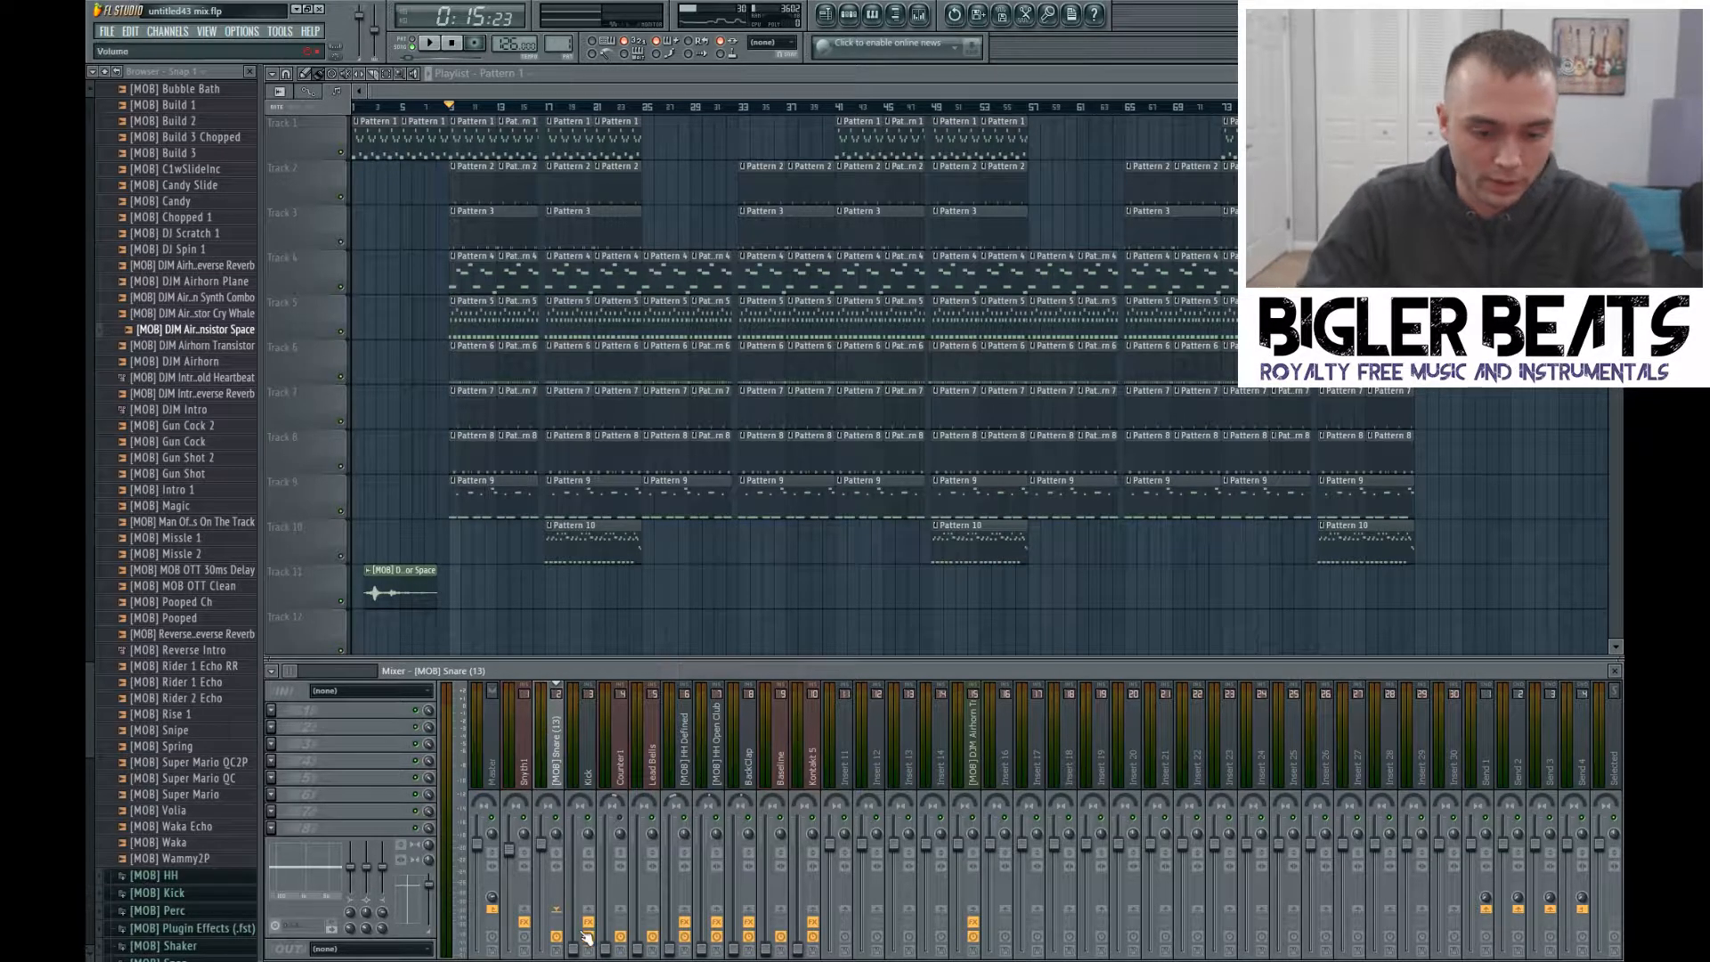
key("space")
left_click_drag(573, 948, 573, 852)
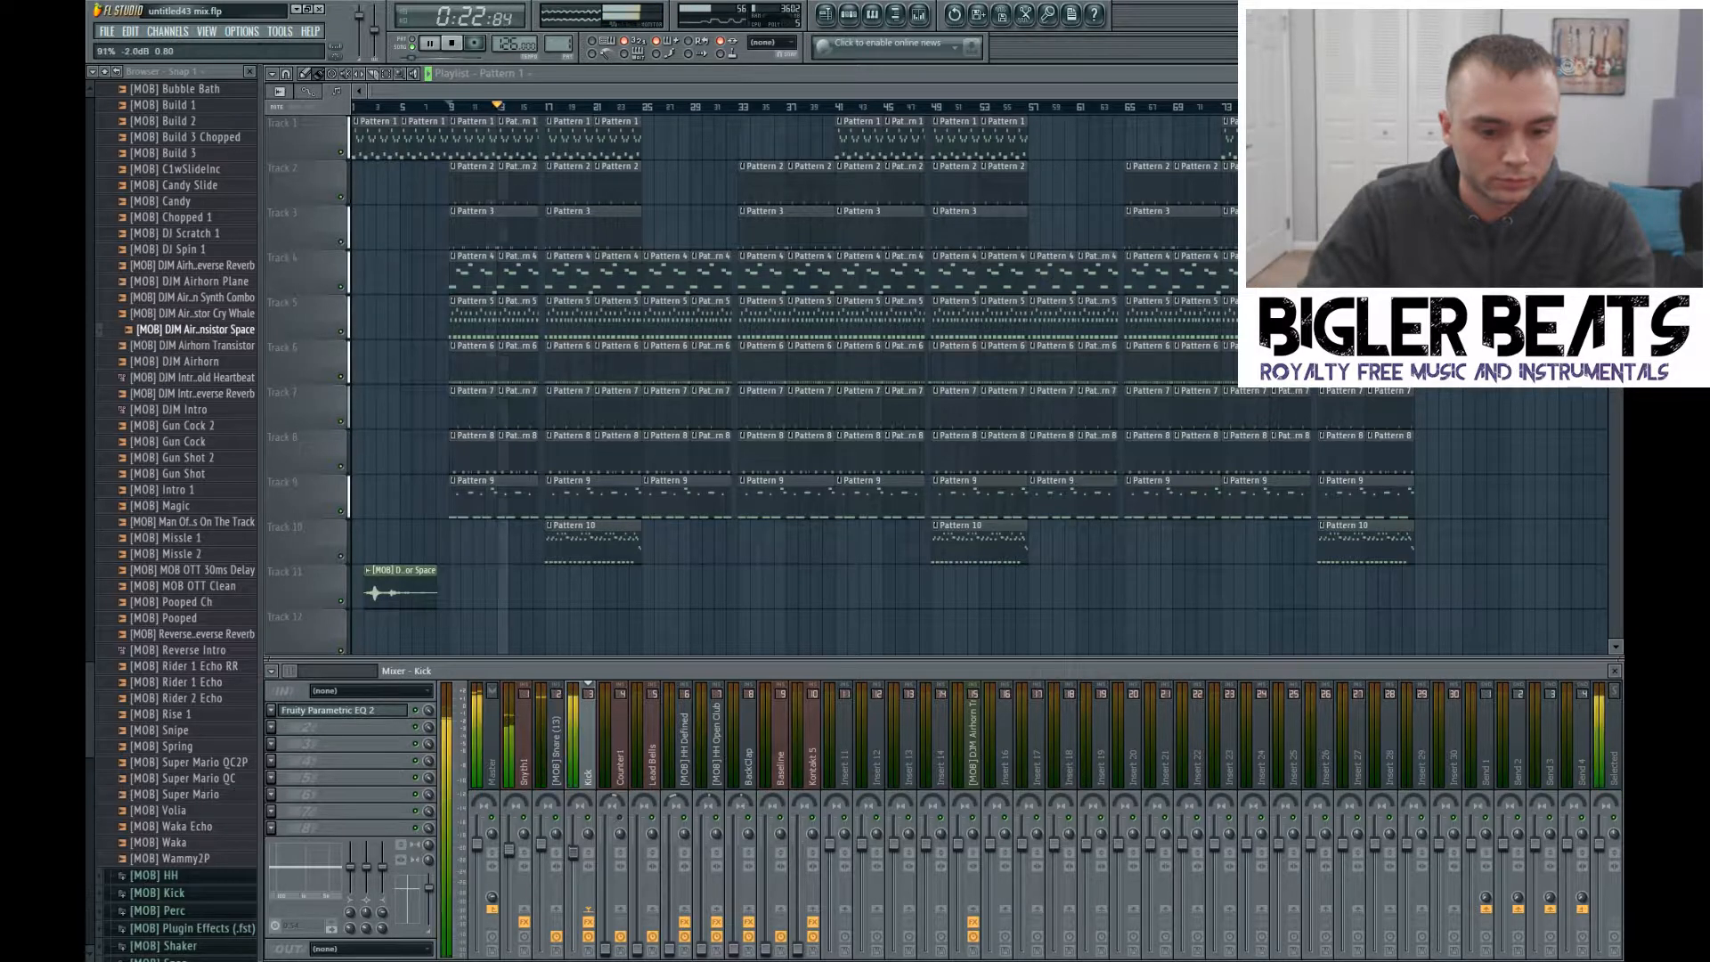
key("space")
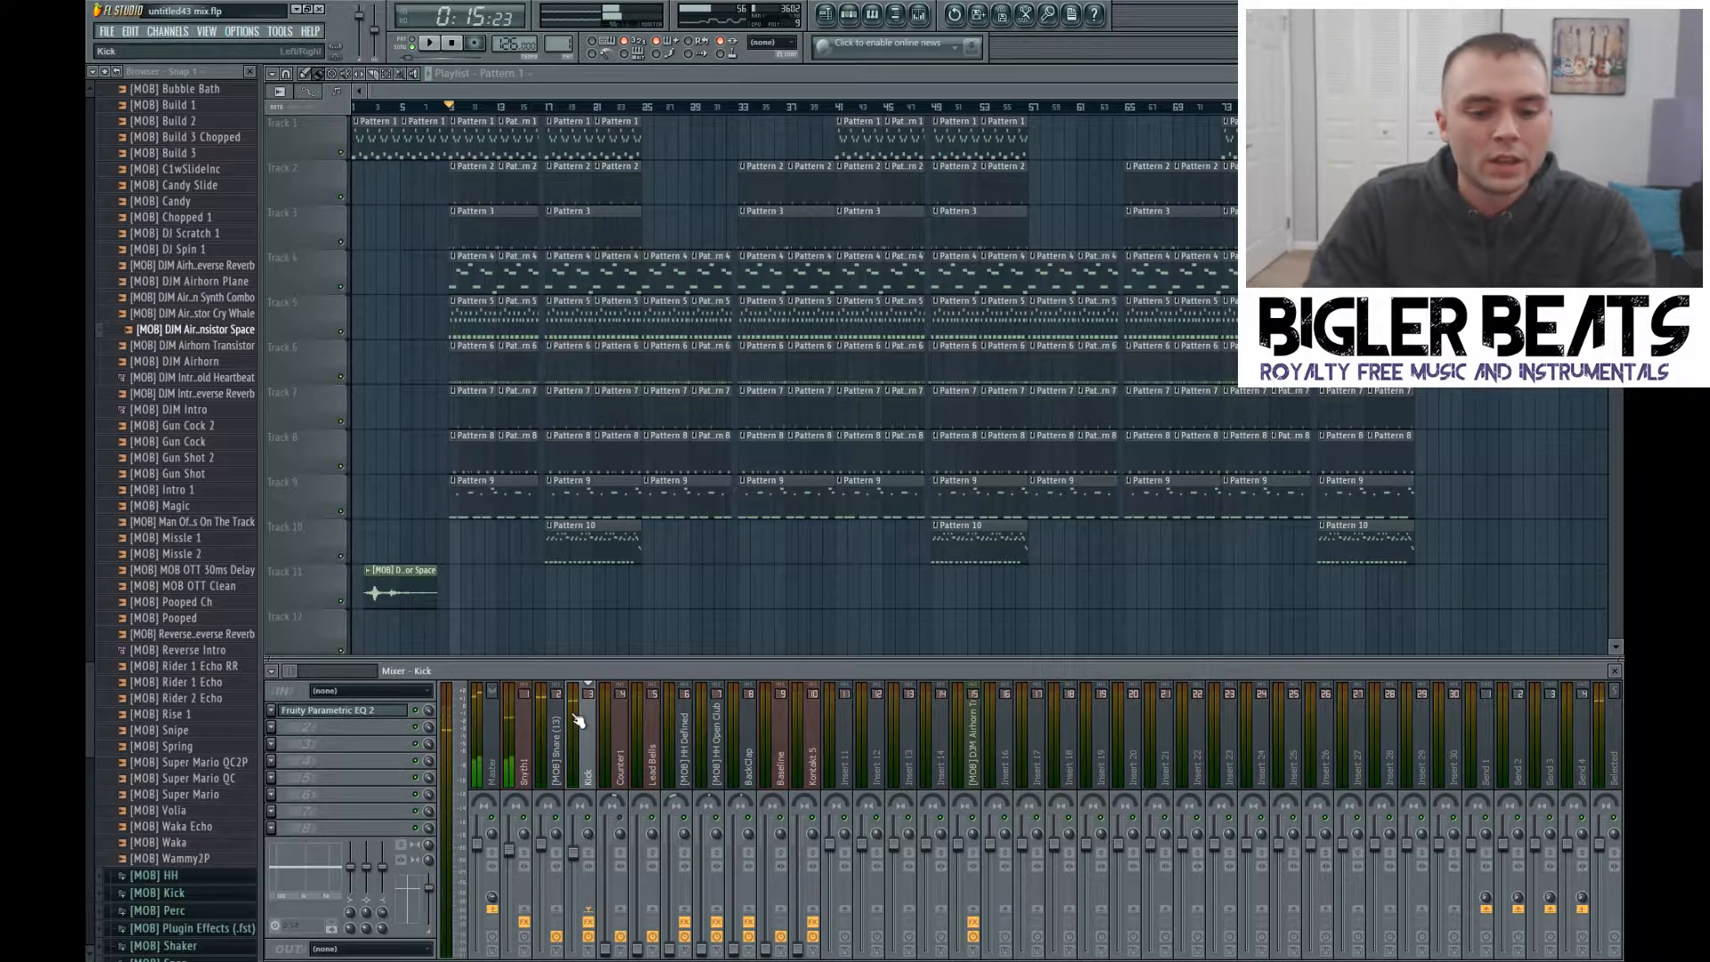
Step: Open the Kick track's Fruity Parametric EQ 2 and play from bar 9 to view the kick's frequency spectrum
left_click(410, 712)
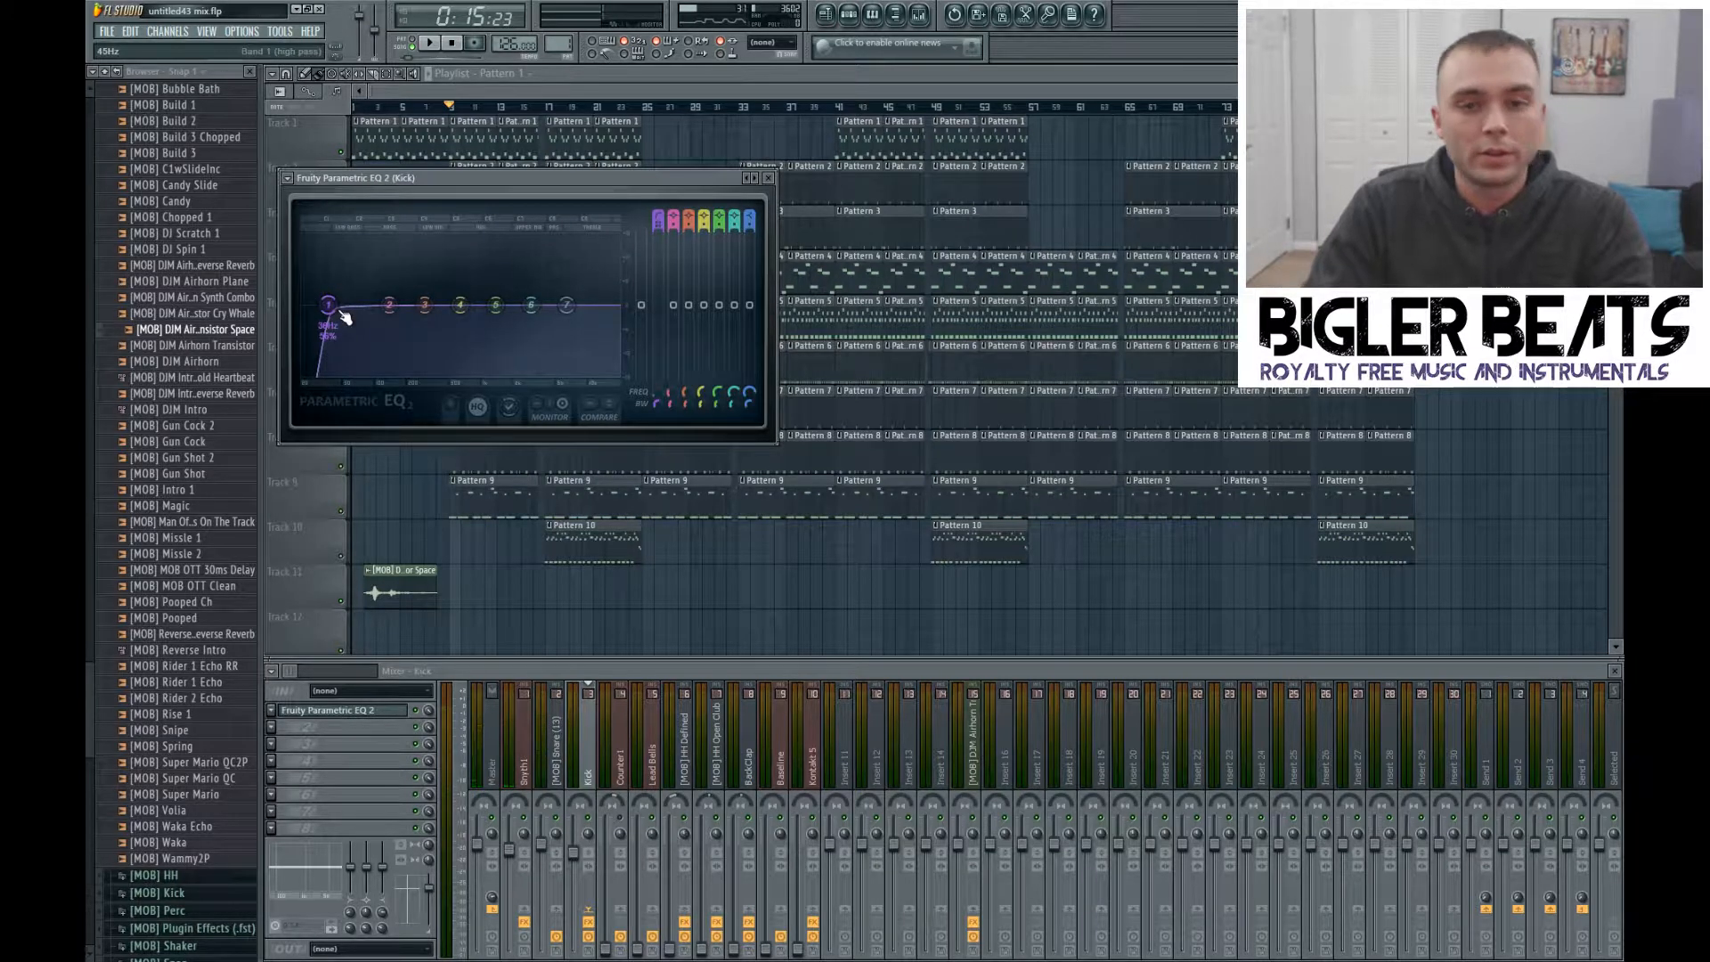
key("space")
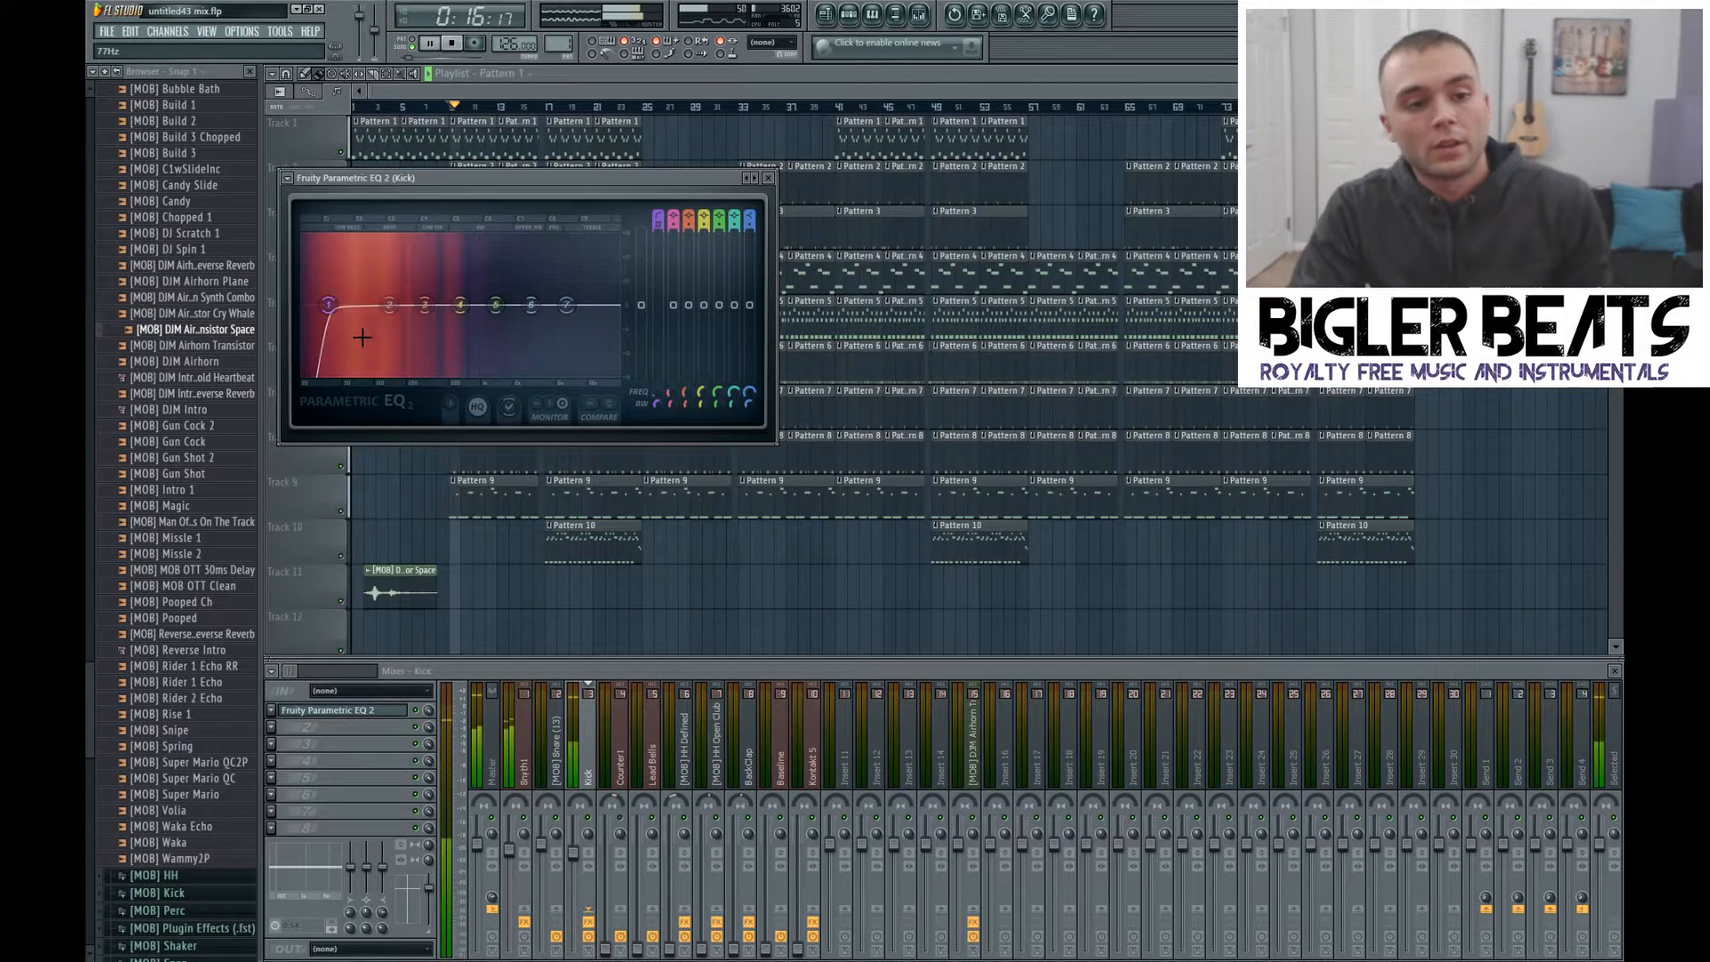
key("space")
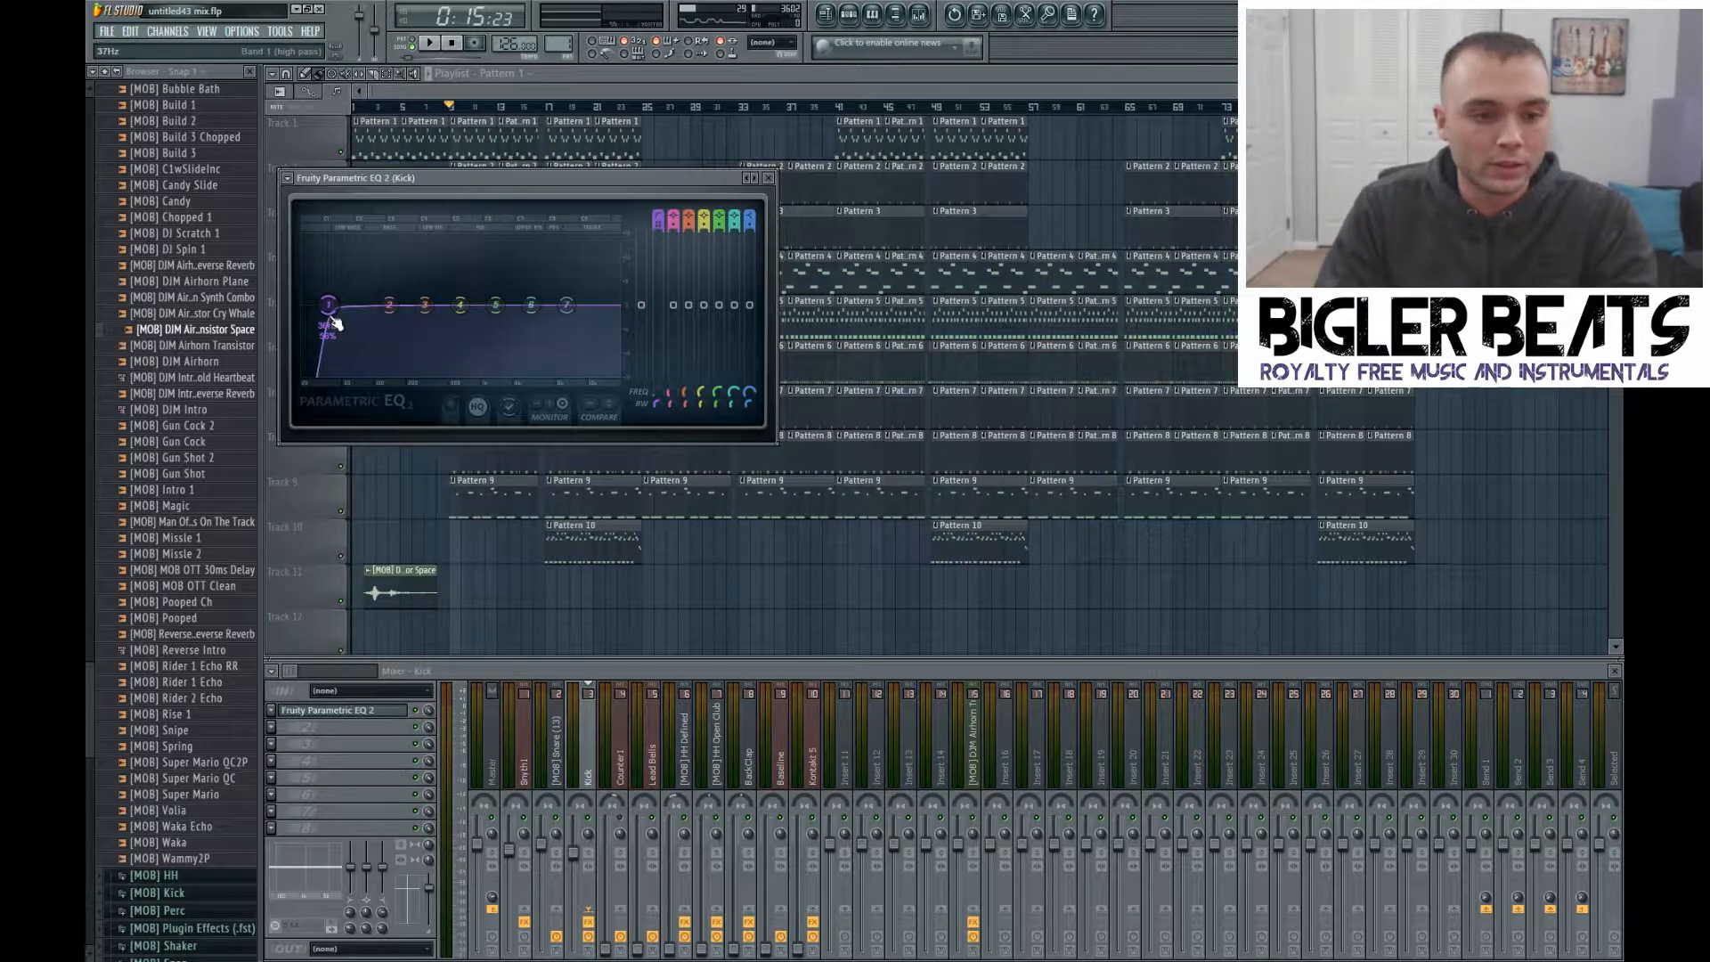
Step: Examine the filter order options of the Kick EQ's band 1 high-pass and replay the section to check the spectrum
left_click_drag(334, 323, 330, 321)
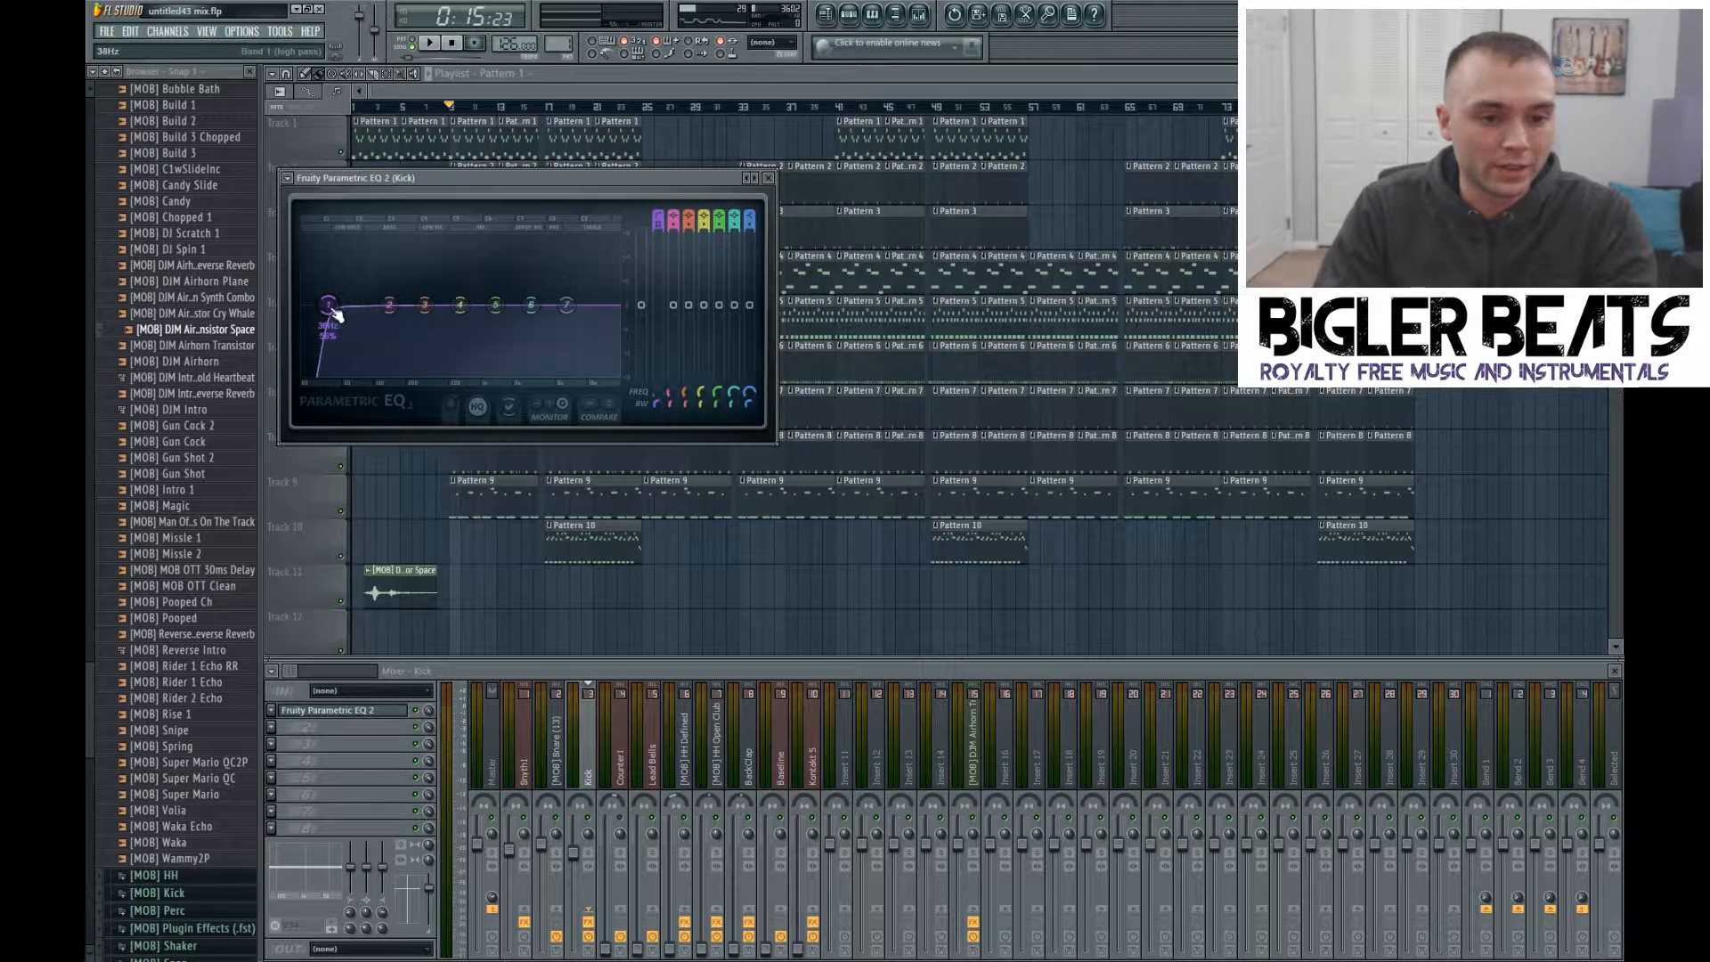
right_click(331, 308)
mouse_move(362, 344)
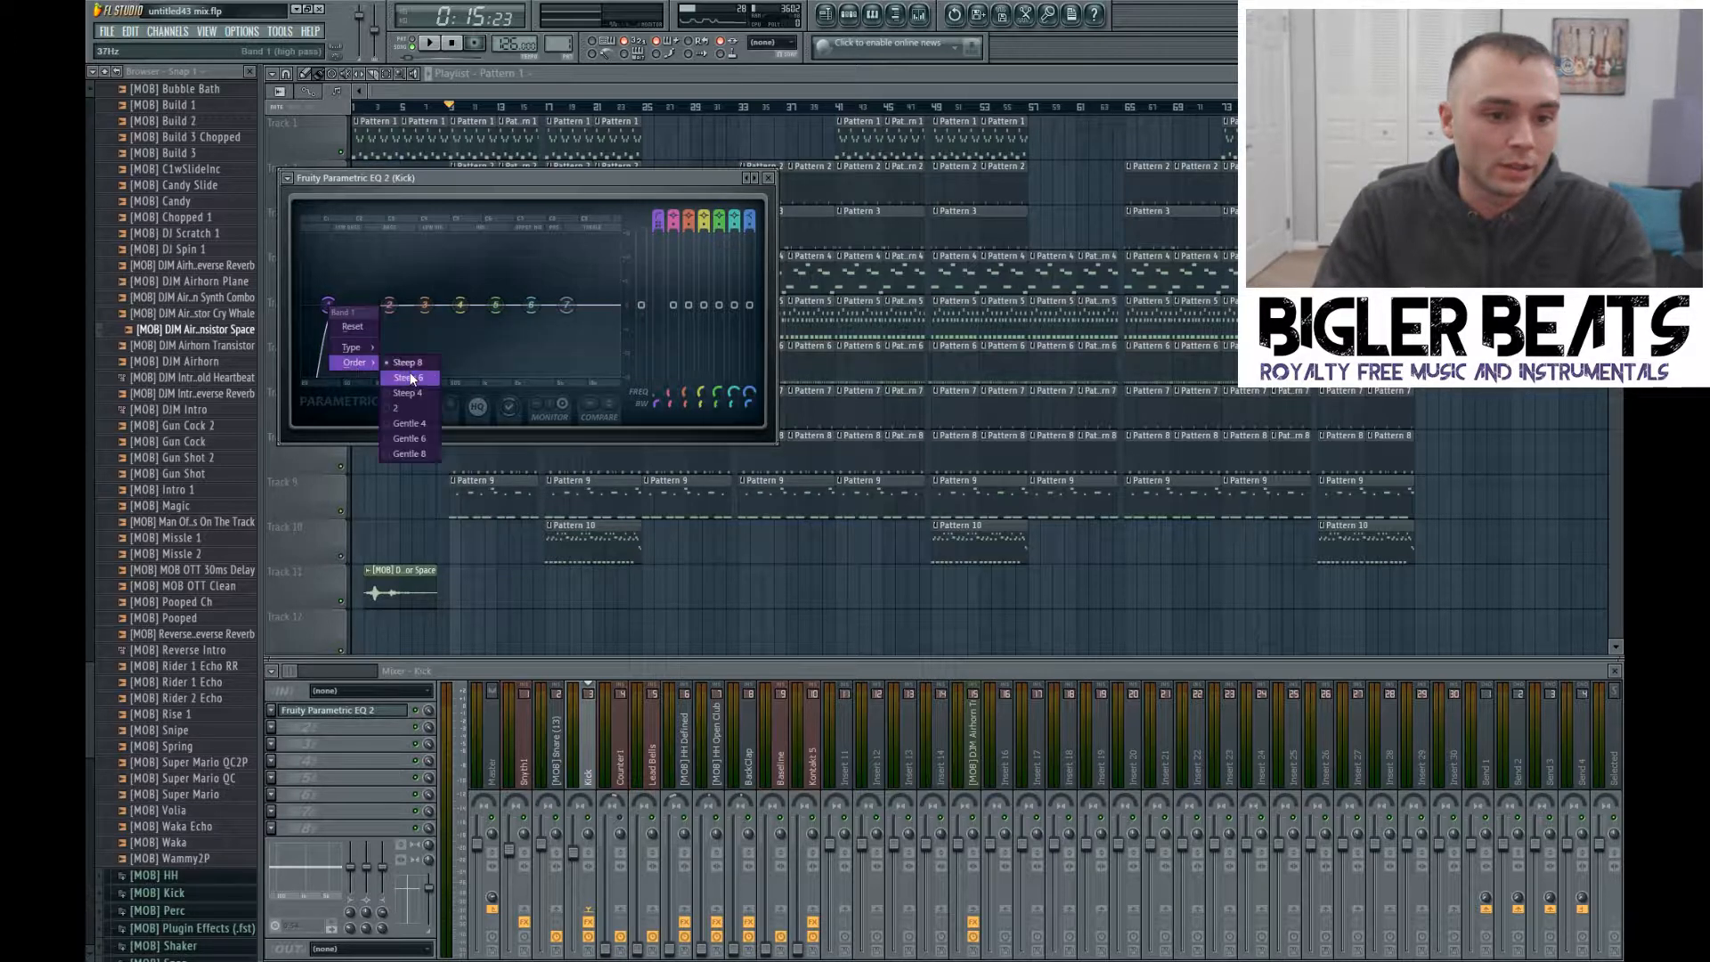
left_click(329, 305)
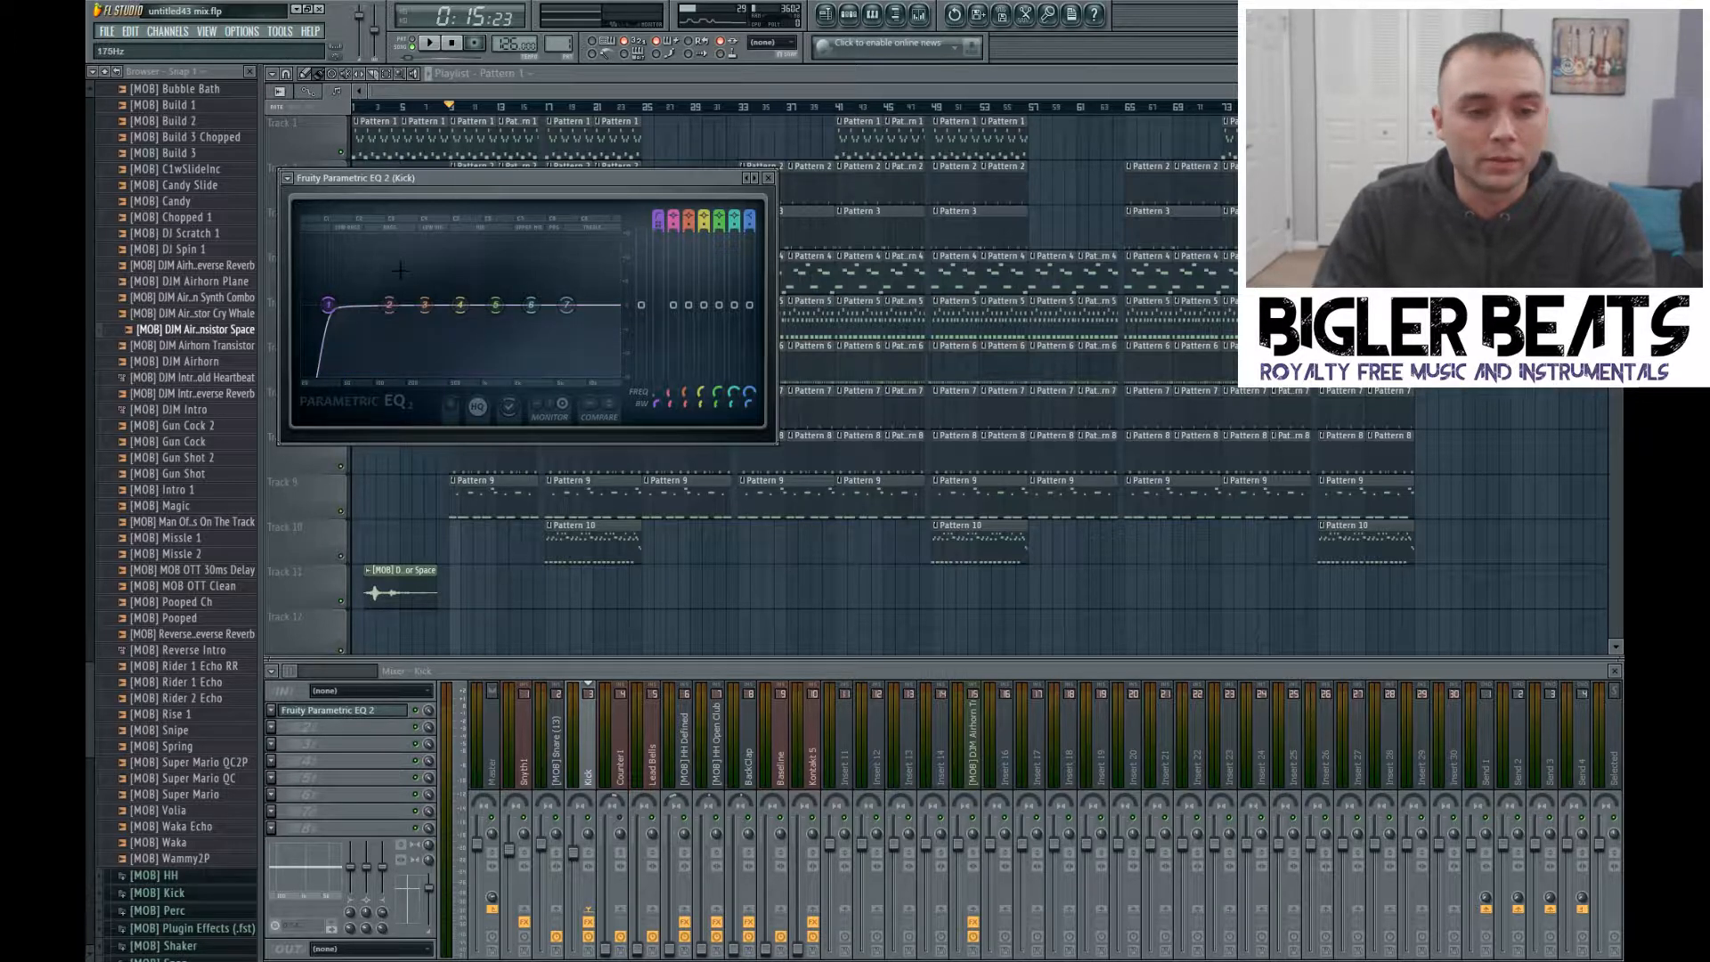
key("space")
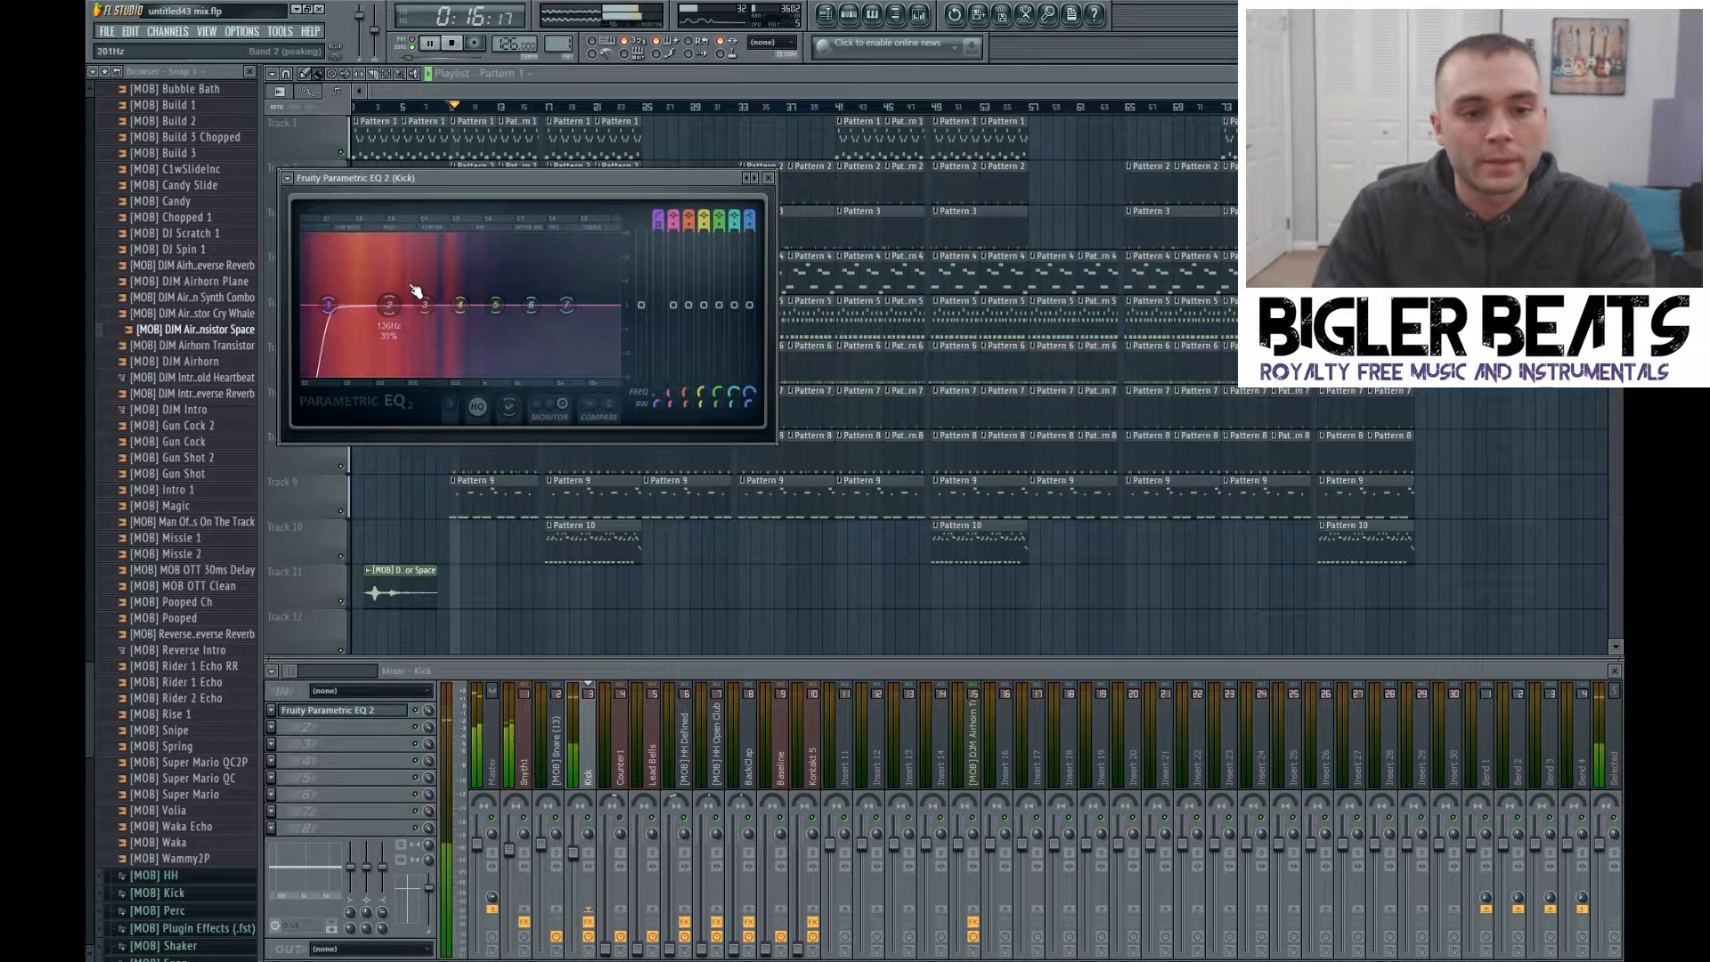
key("space")
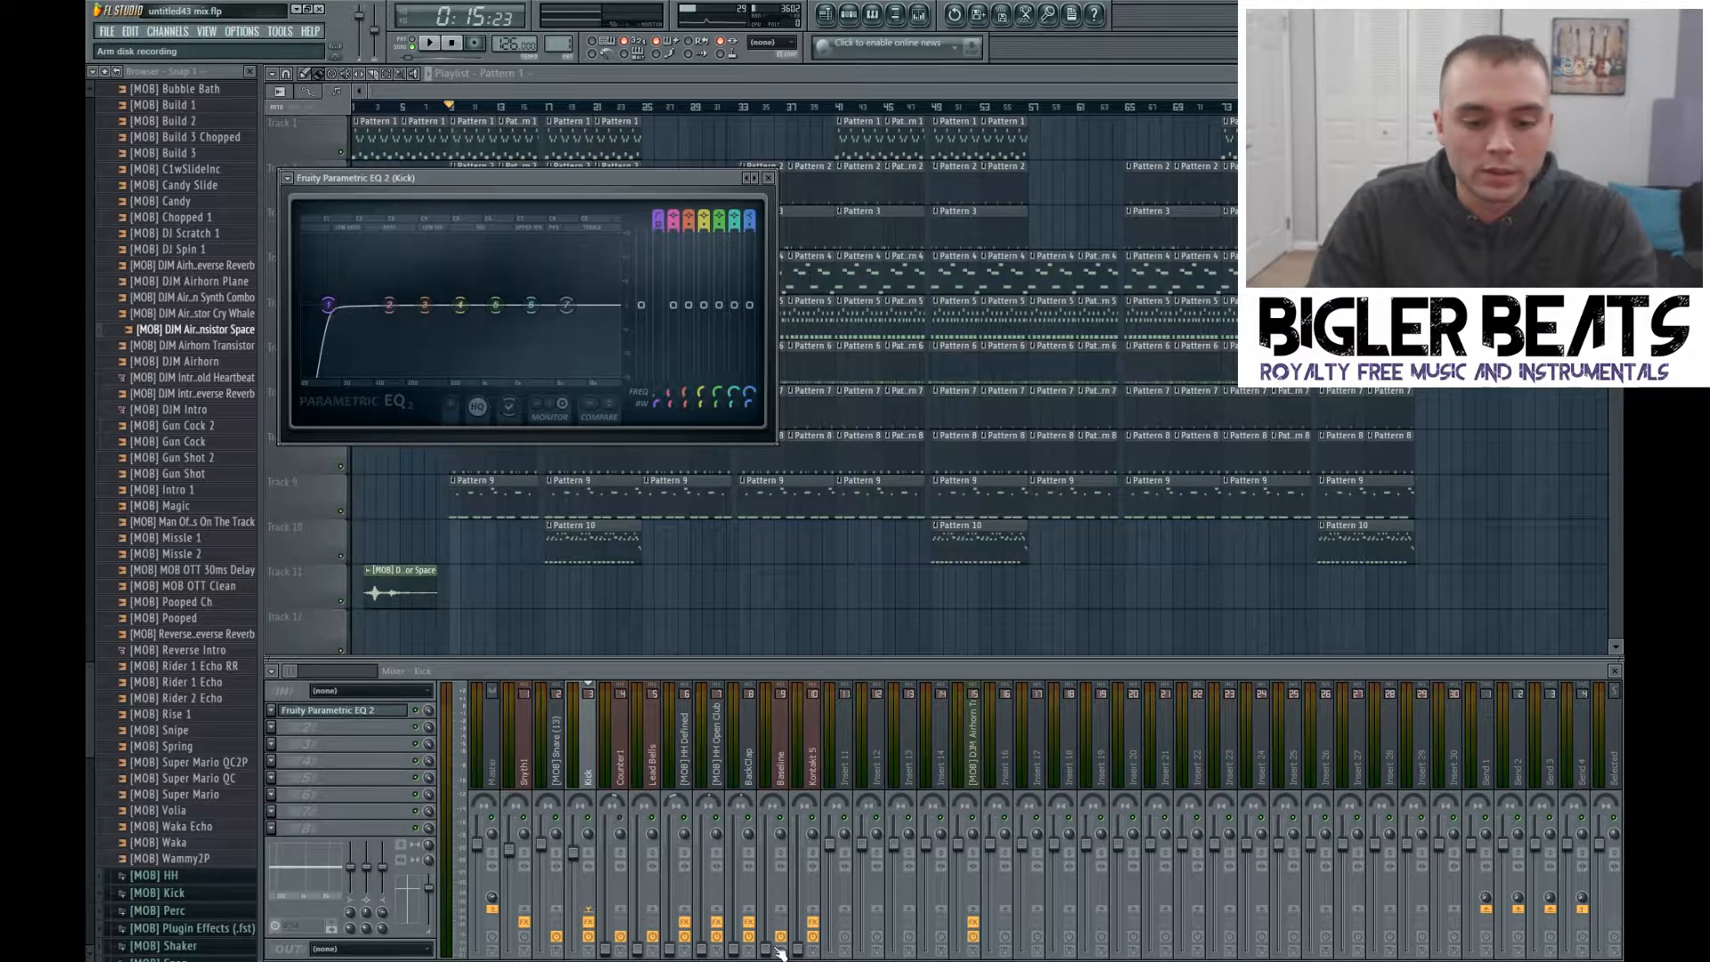
Step: Play from bar 9, bring up the Baseline track's fader and reset it to its default level
key("space")
left_click_drag(769, 949, 768, 851)
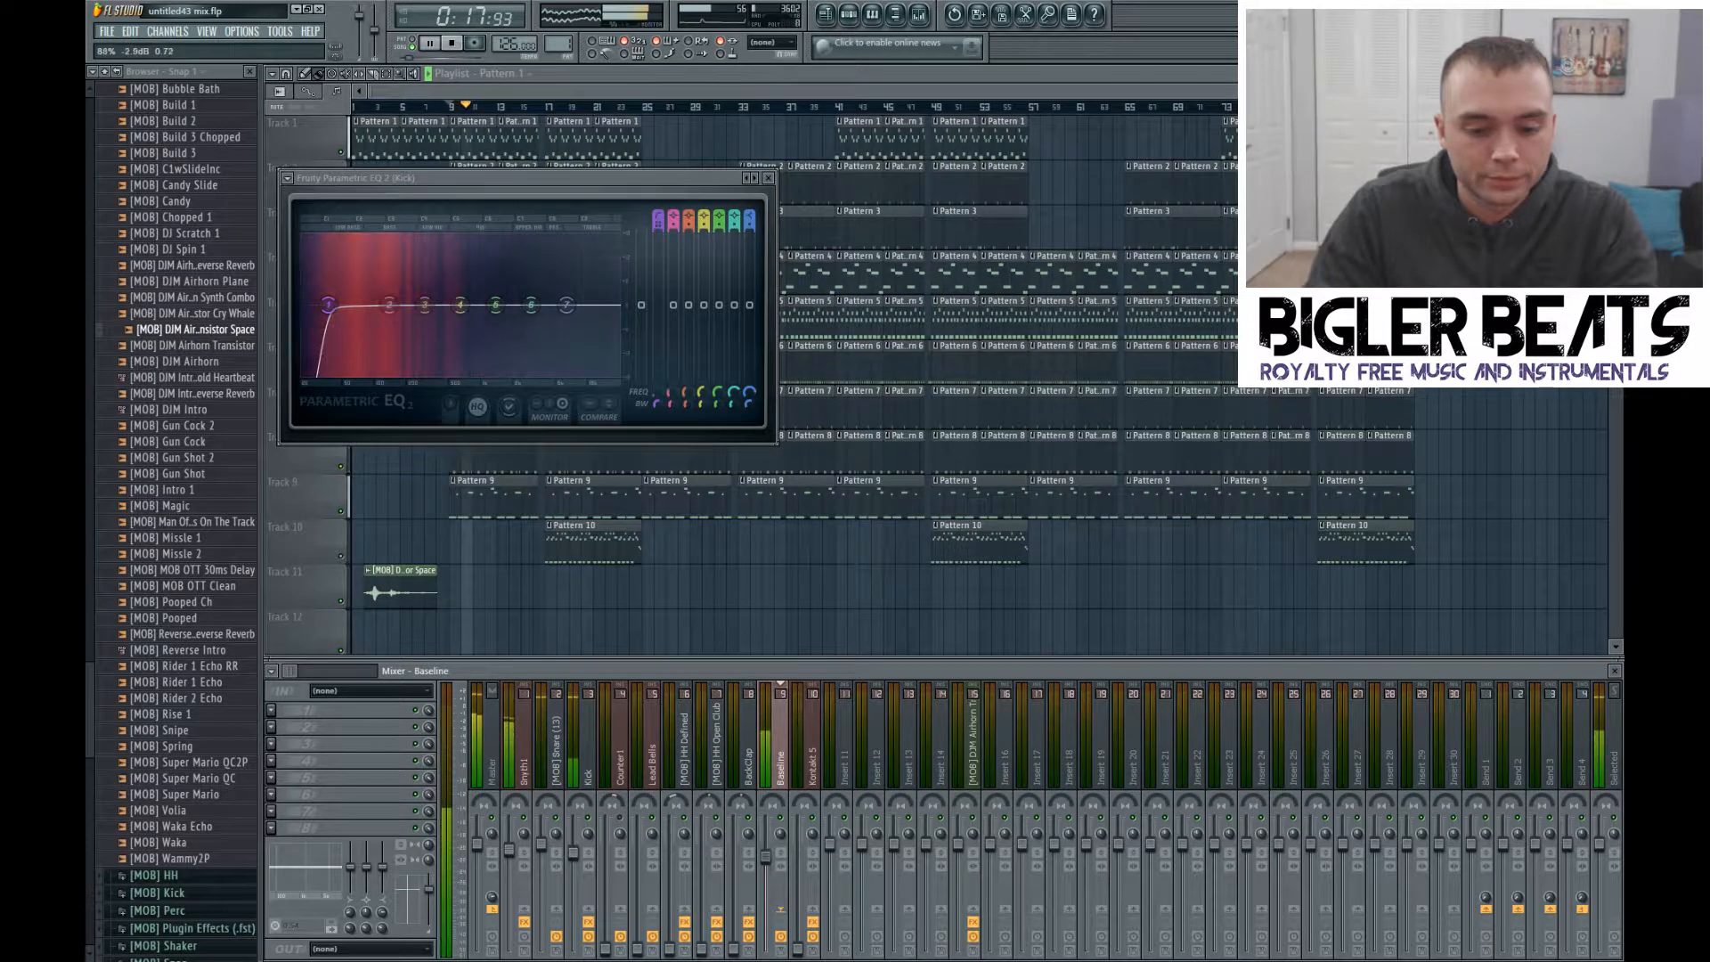
right_click(768, 851)
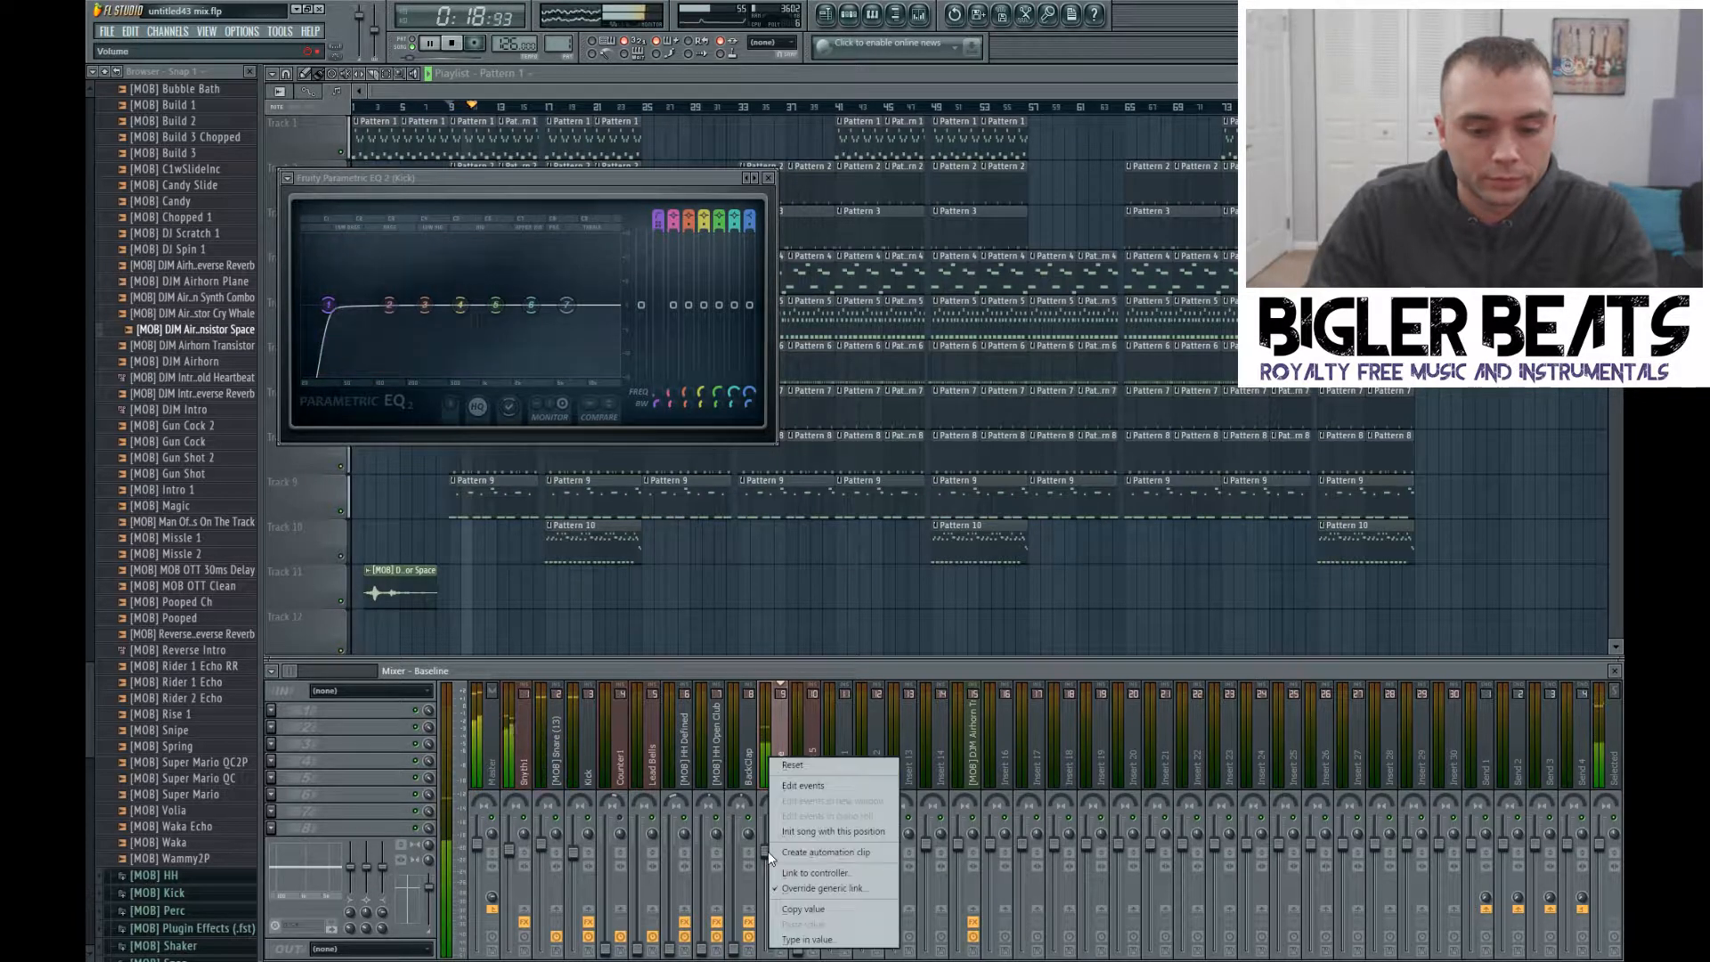
left_click(797, 764)
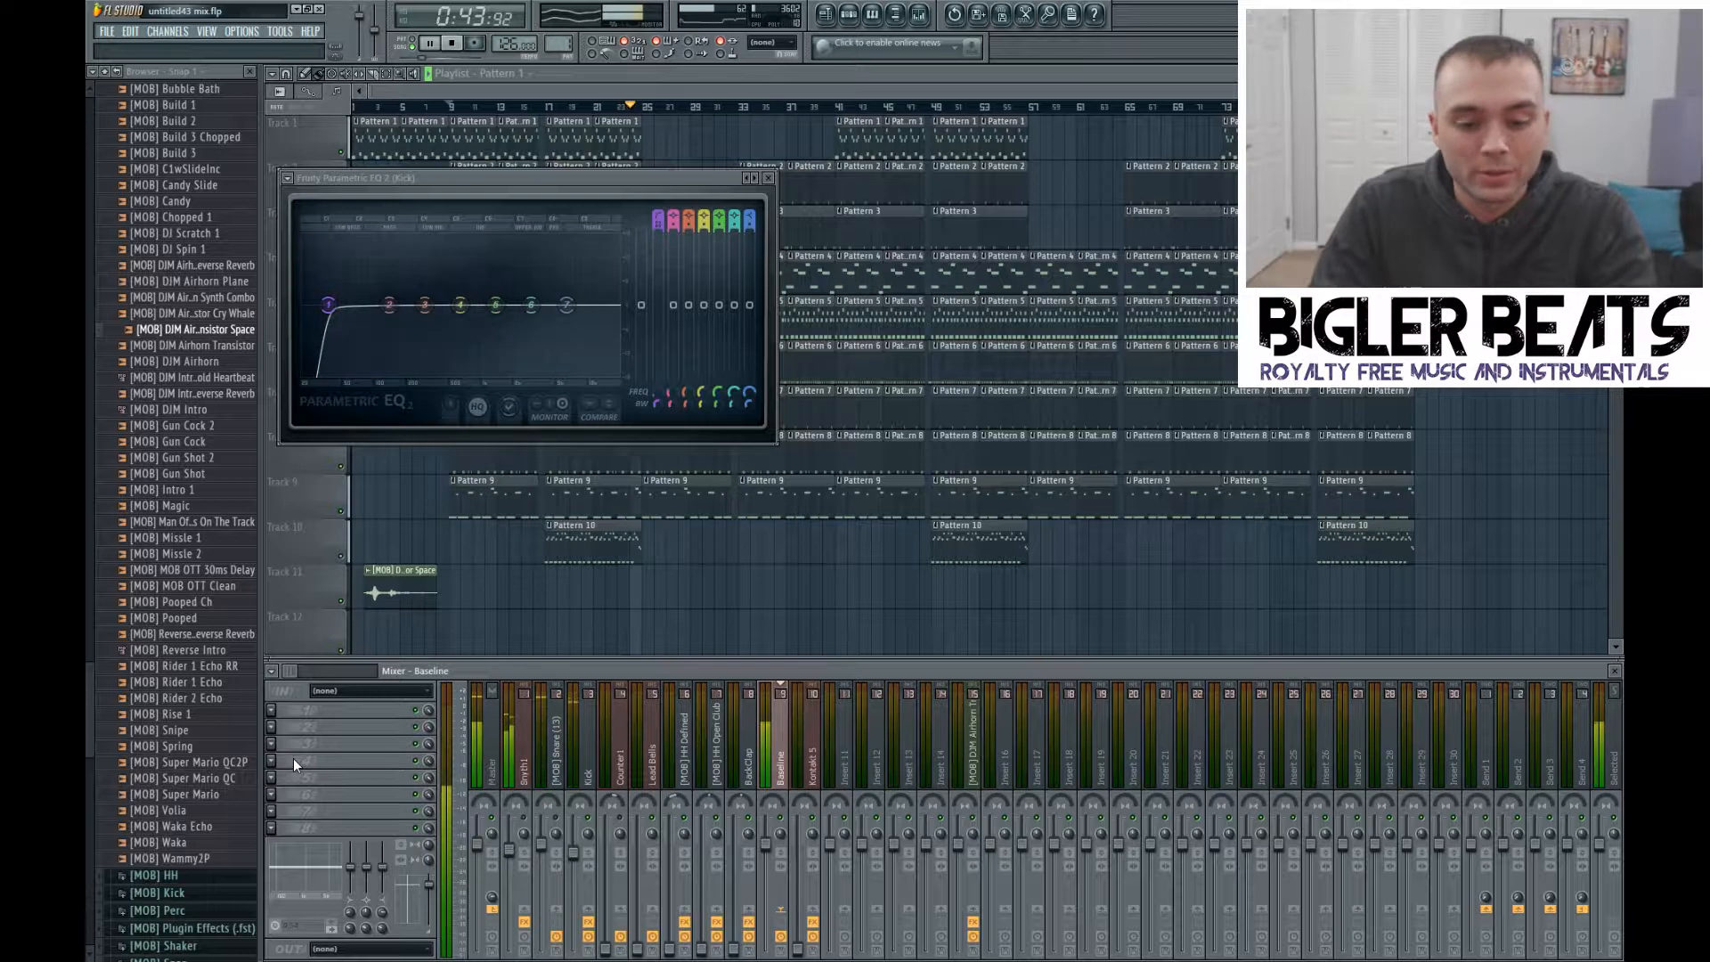
Step: Stop playback and load the WaveShell plugin RCompressor Stereo into the Baseline track's first effect slot
key("space")
left_click(272, 708)
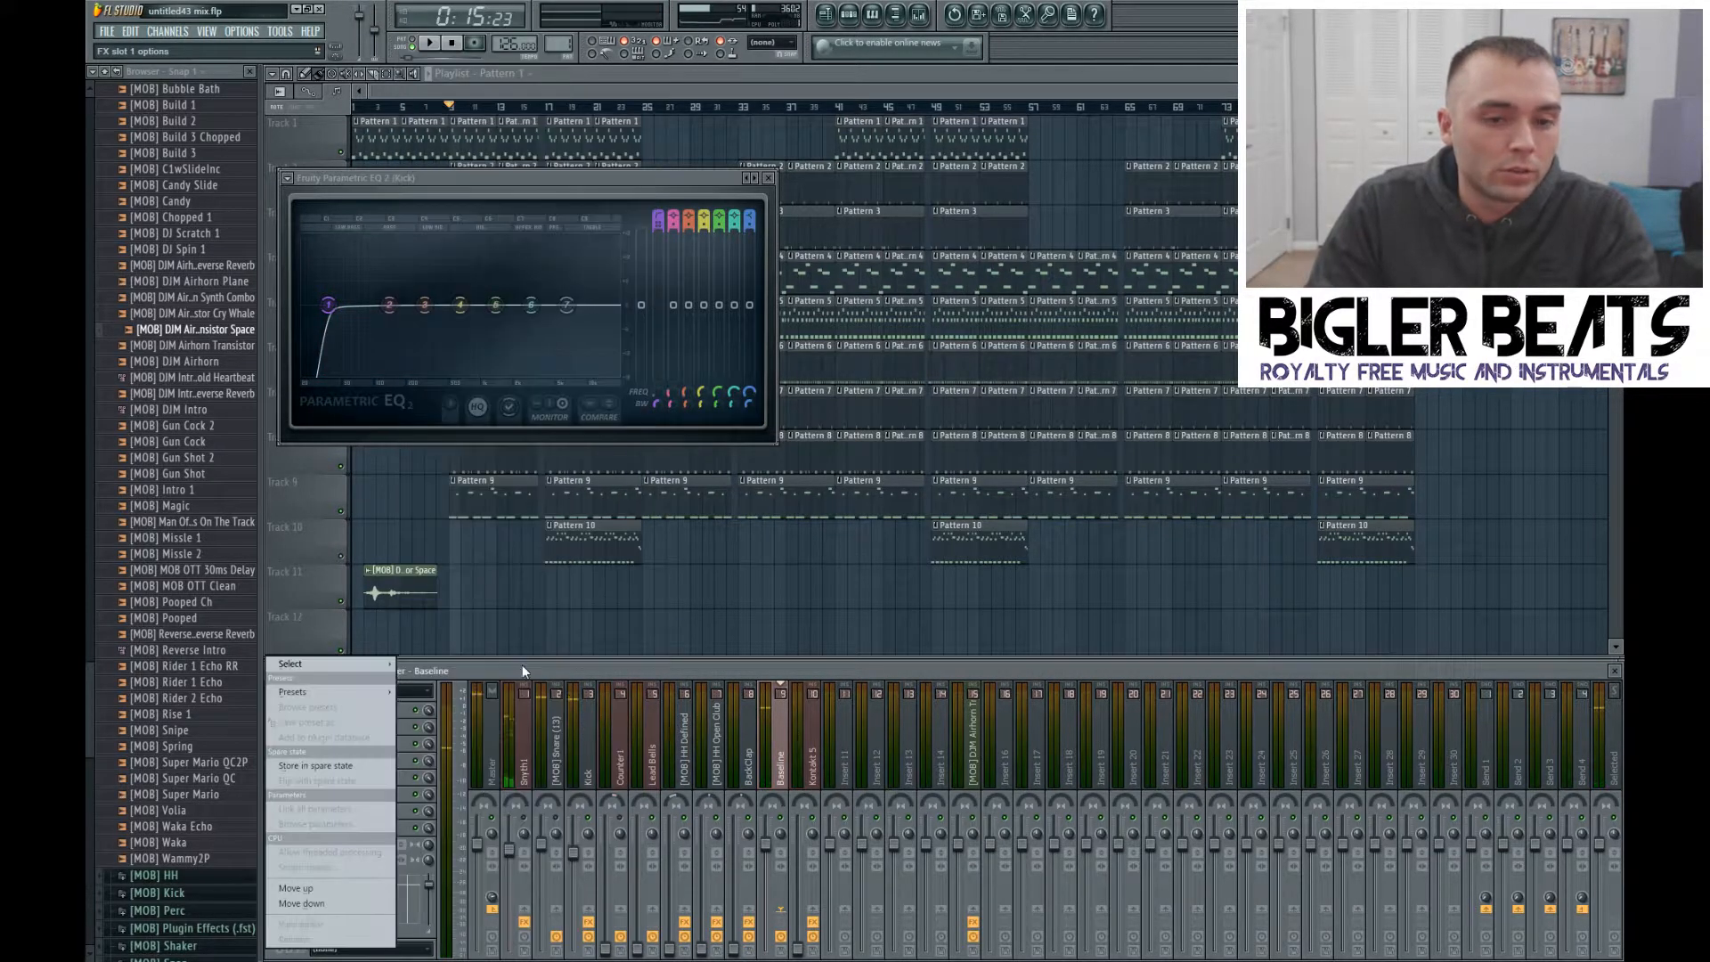
left_click(666, 669)
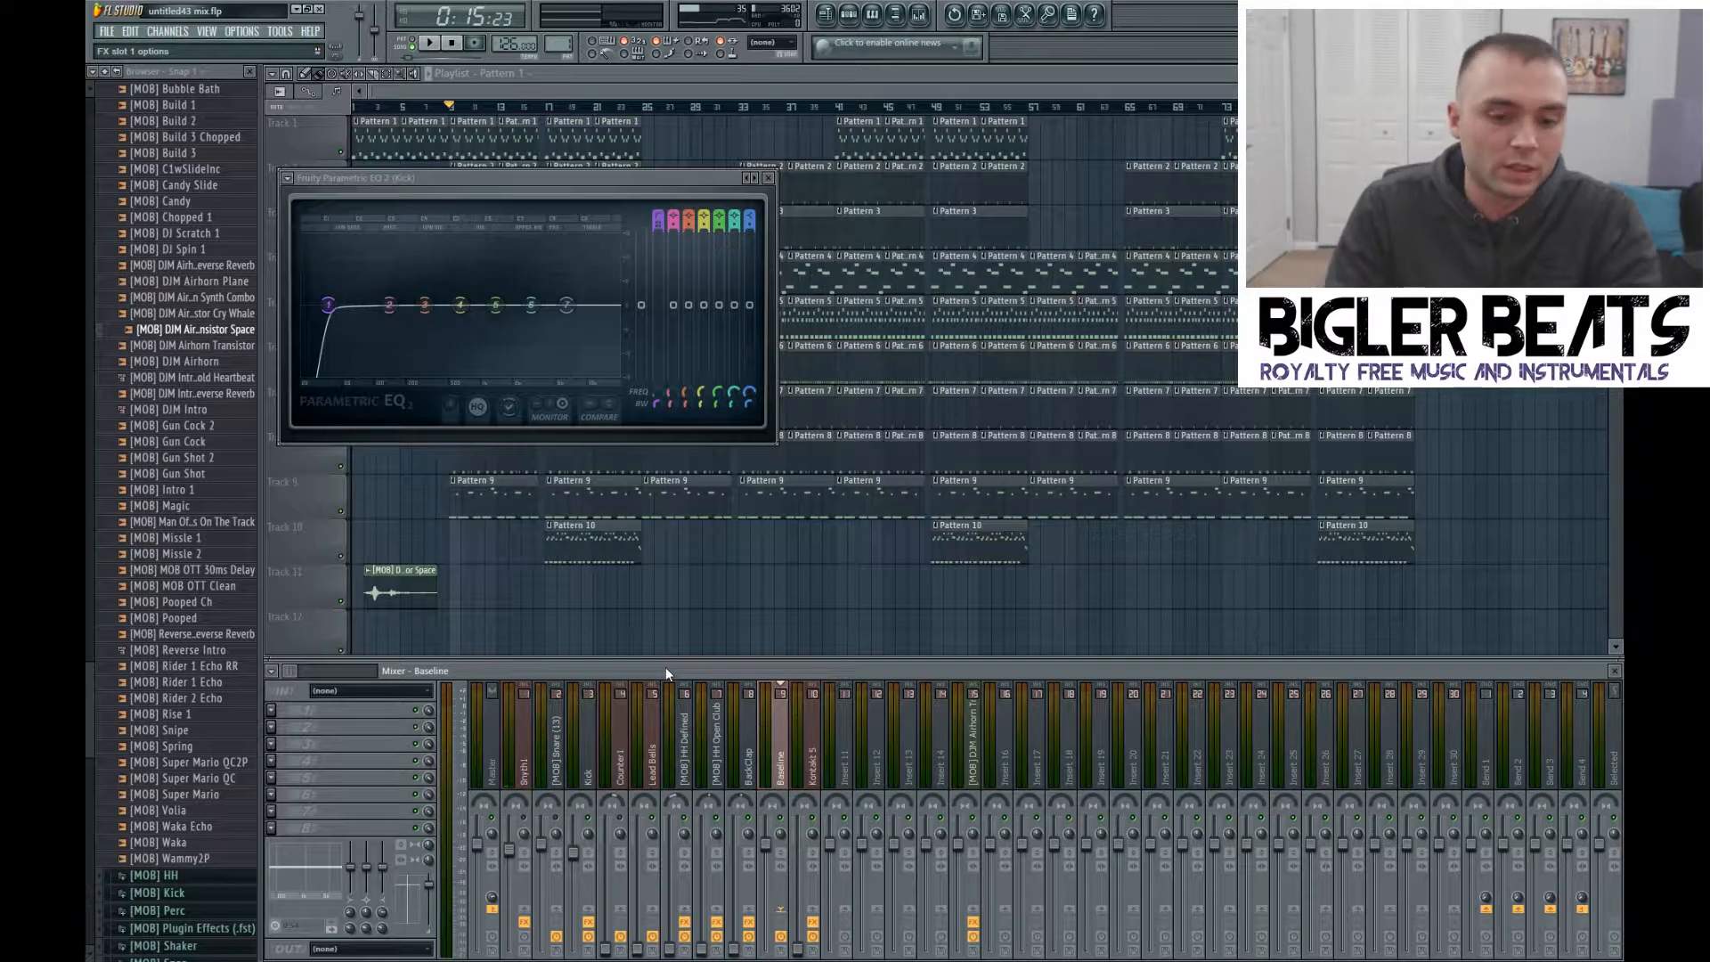
left_click(276, 707)
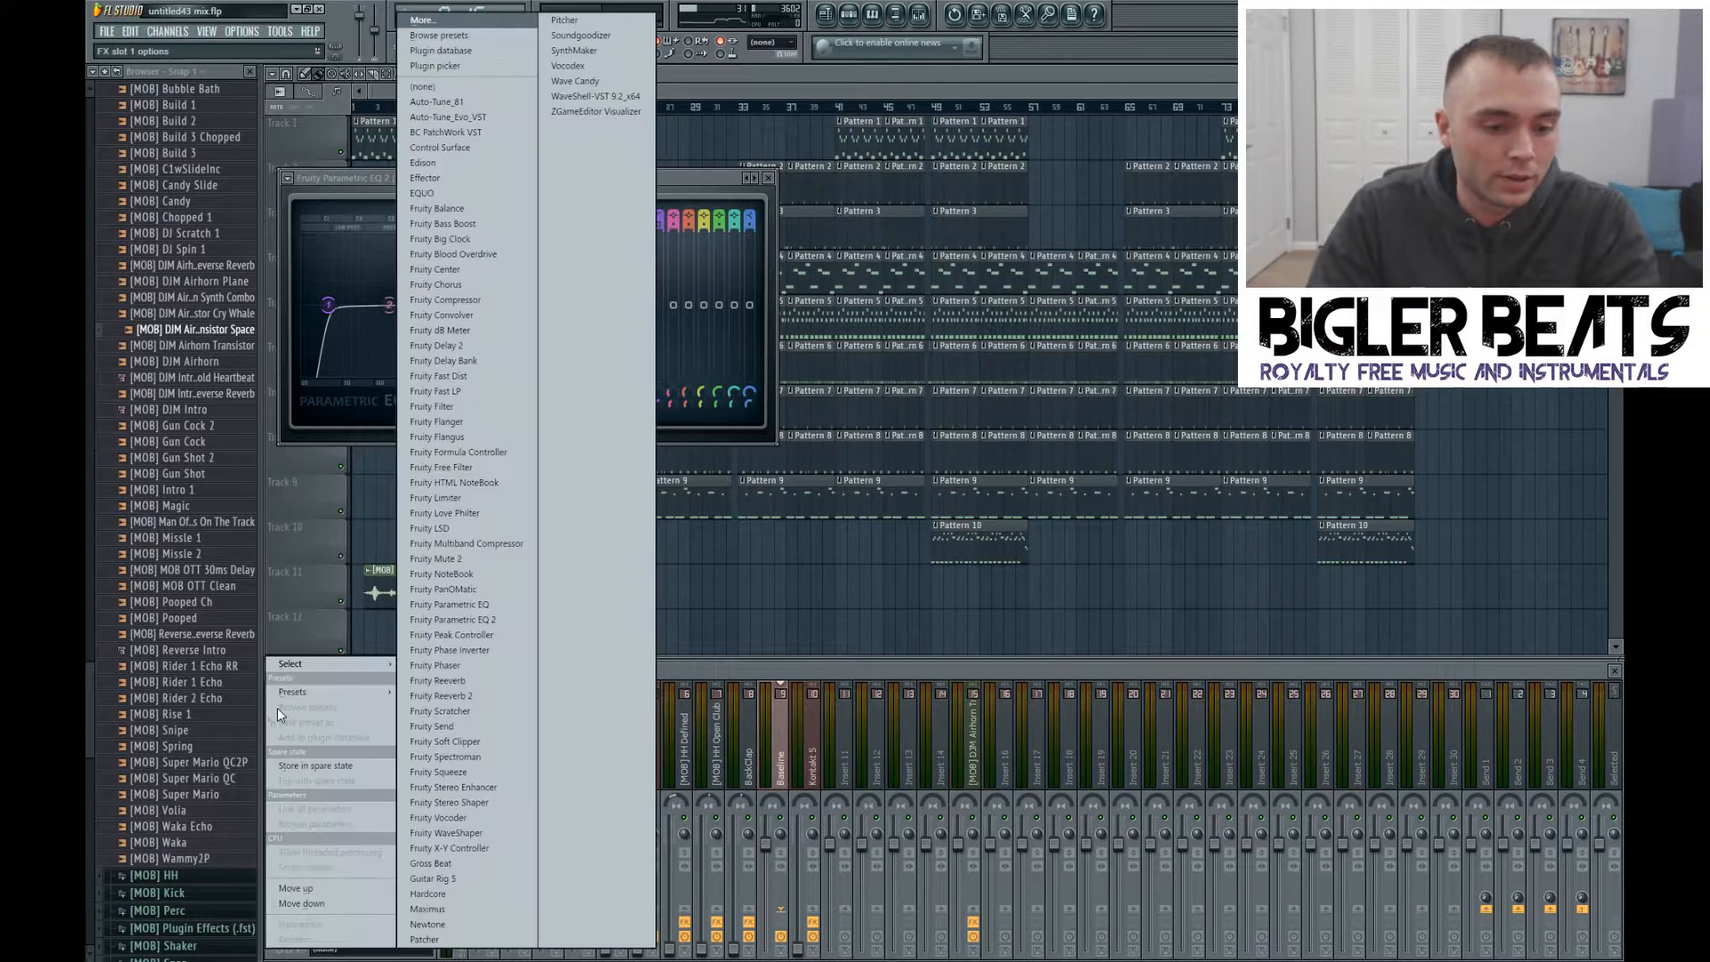
left_click(579, 97)
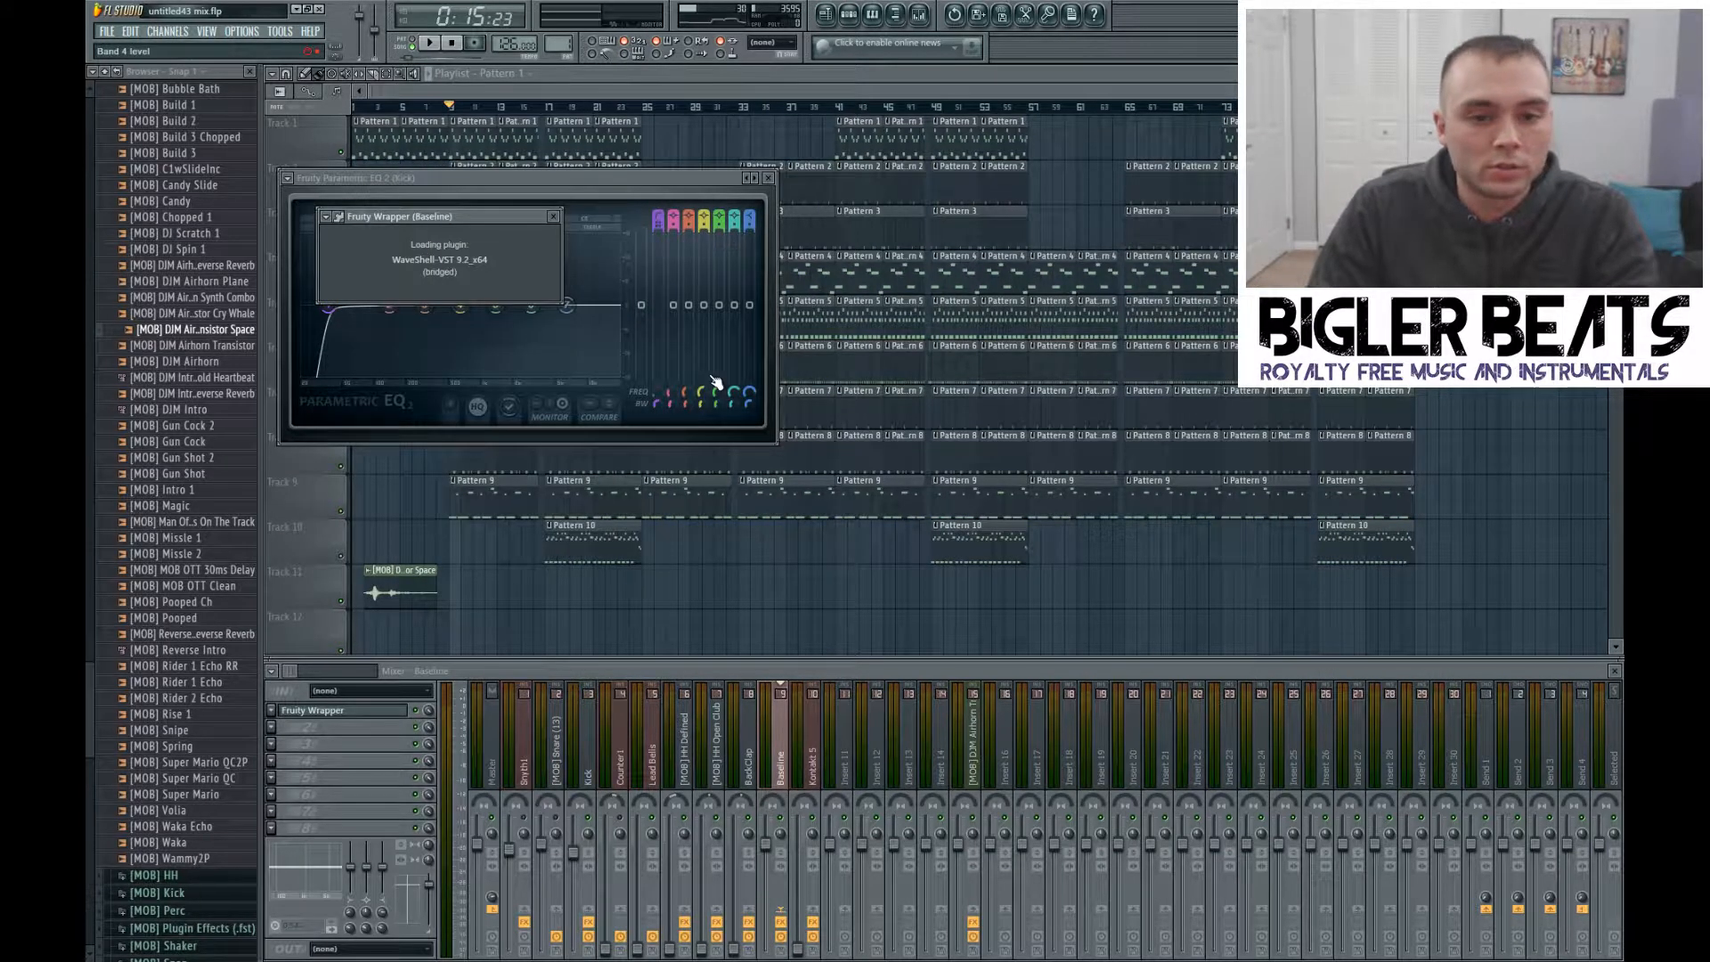
left_click(521, 304)
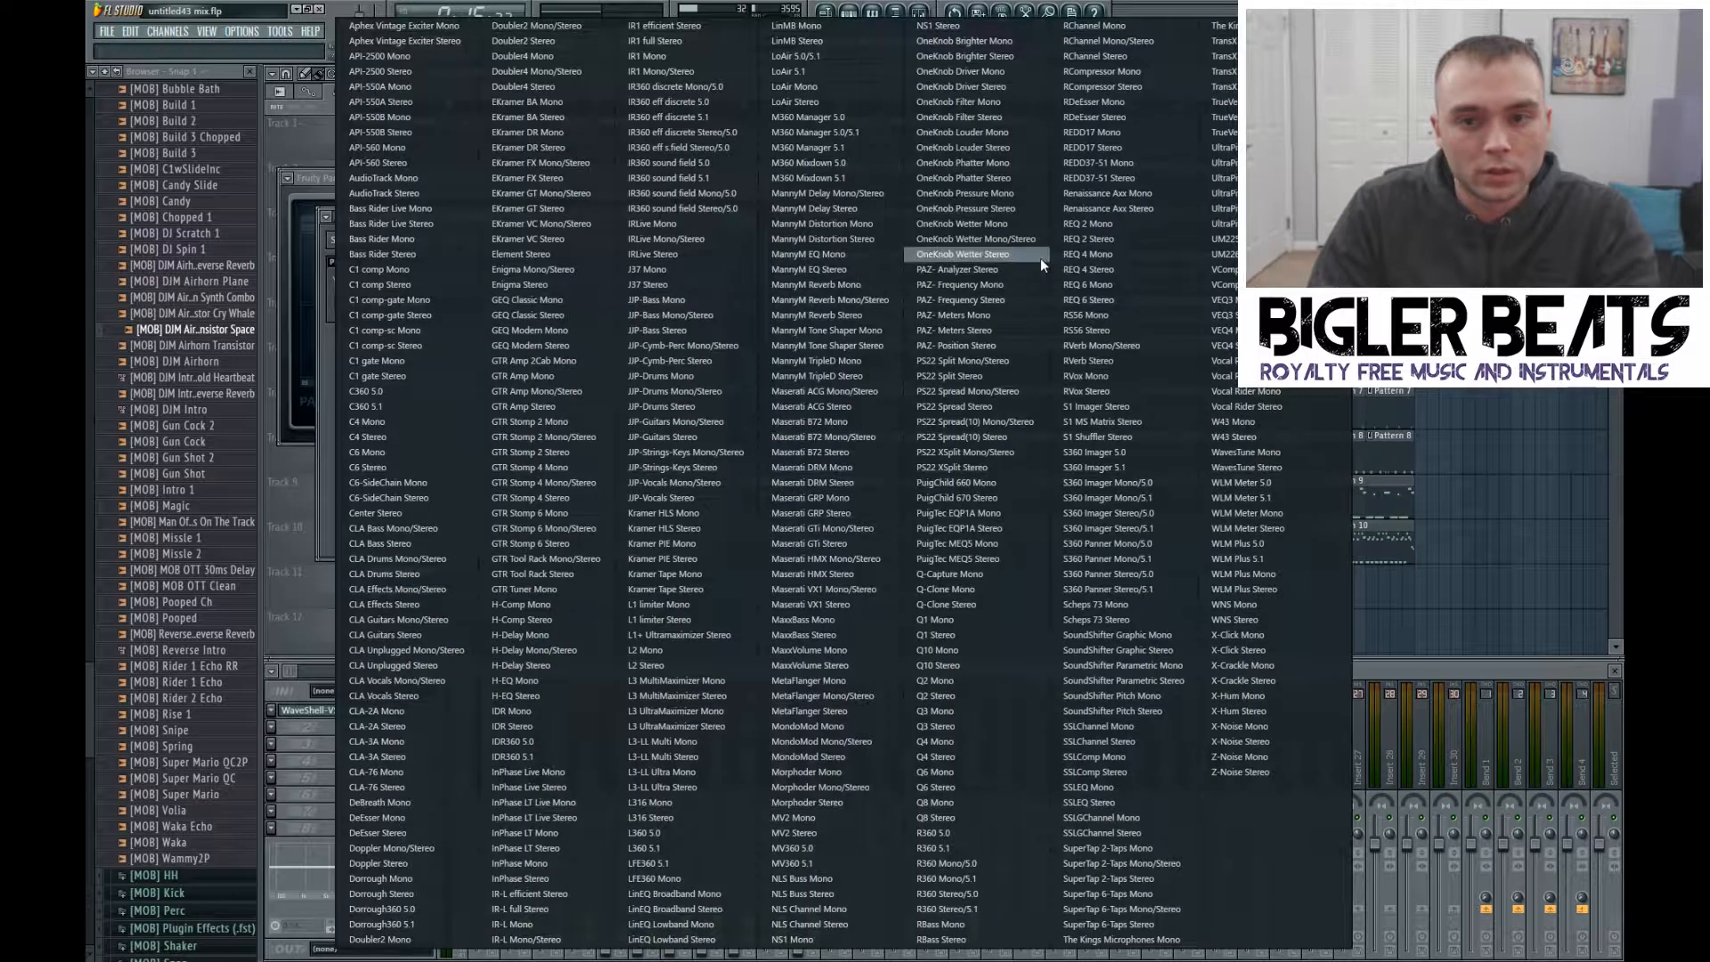
left_click(1110, 93)
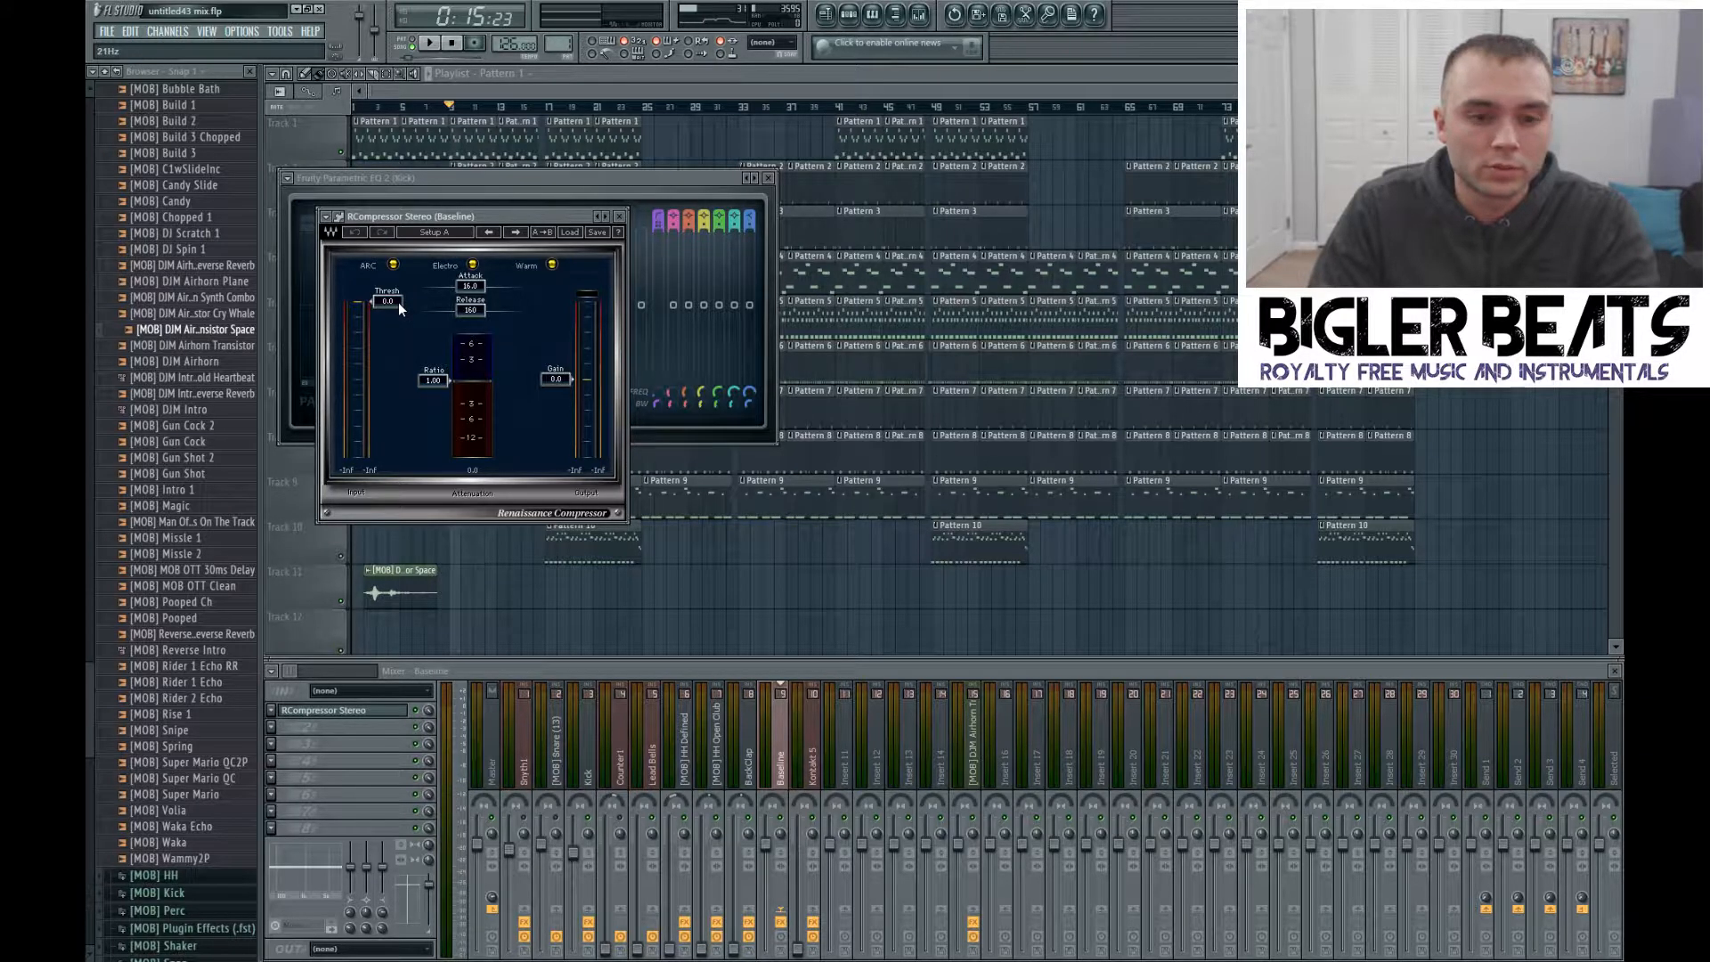
Step: Play from bar 9 and set the Baseline RCompressor's threshold to about -16.1, ratio to 2.00 and gain to 5.4
left_click(433, 48)
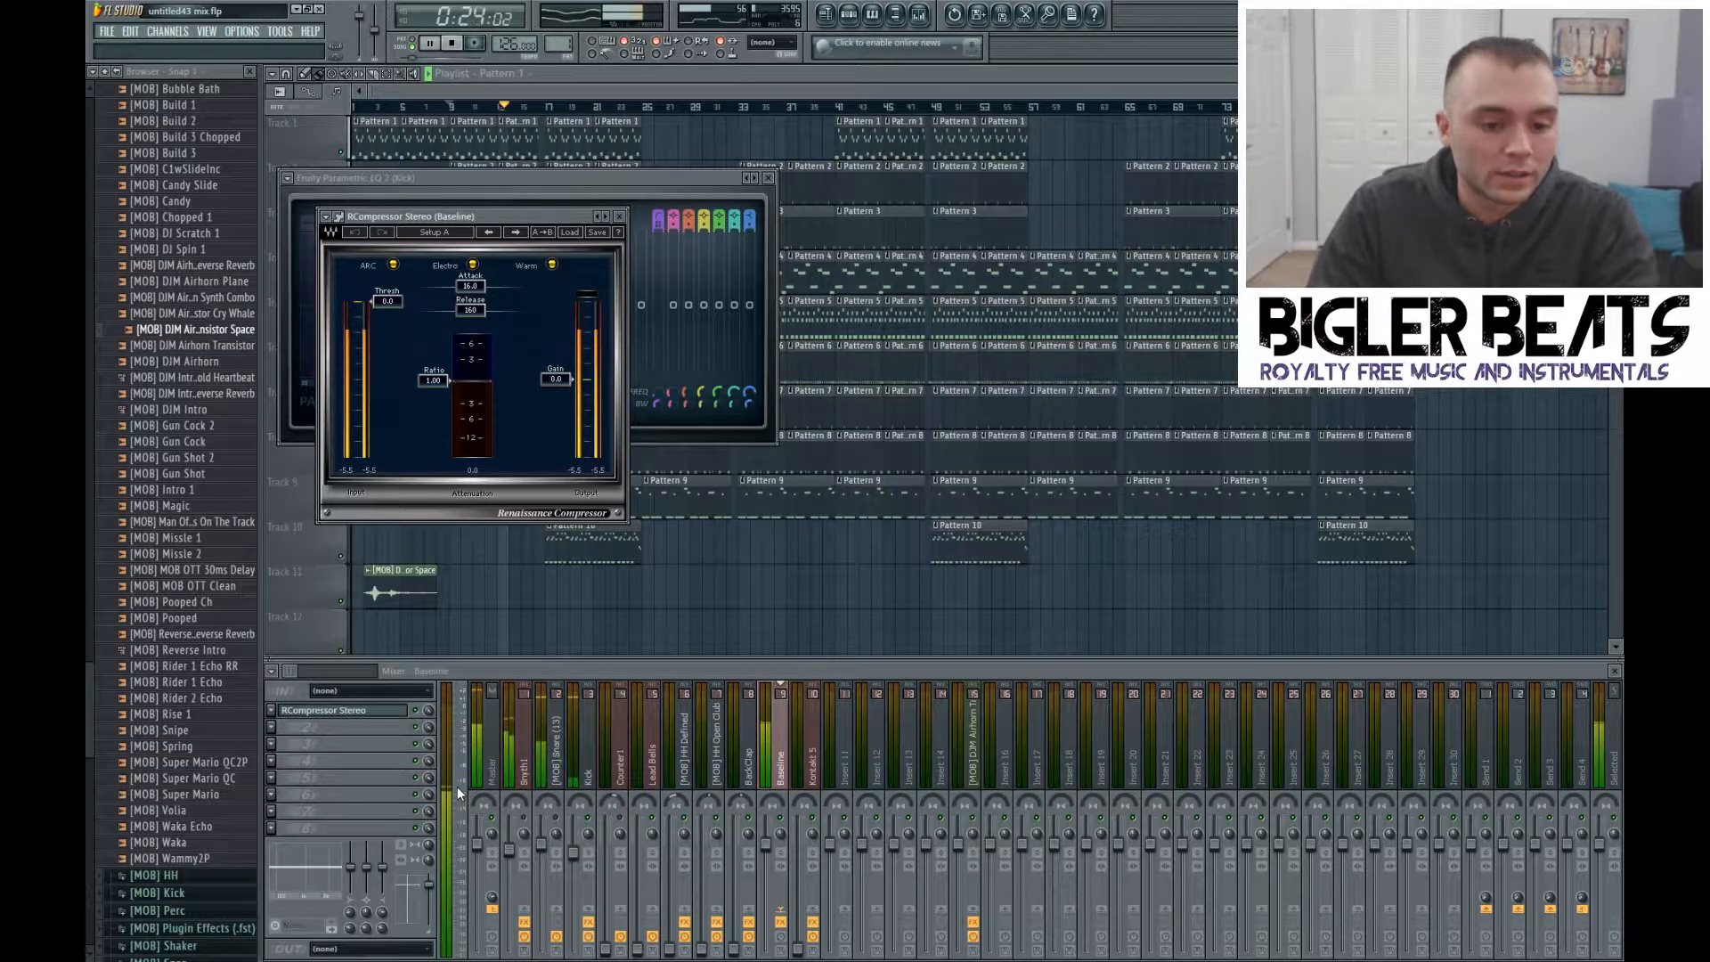
left_click_drag(387, 302, 386, 340)
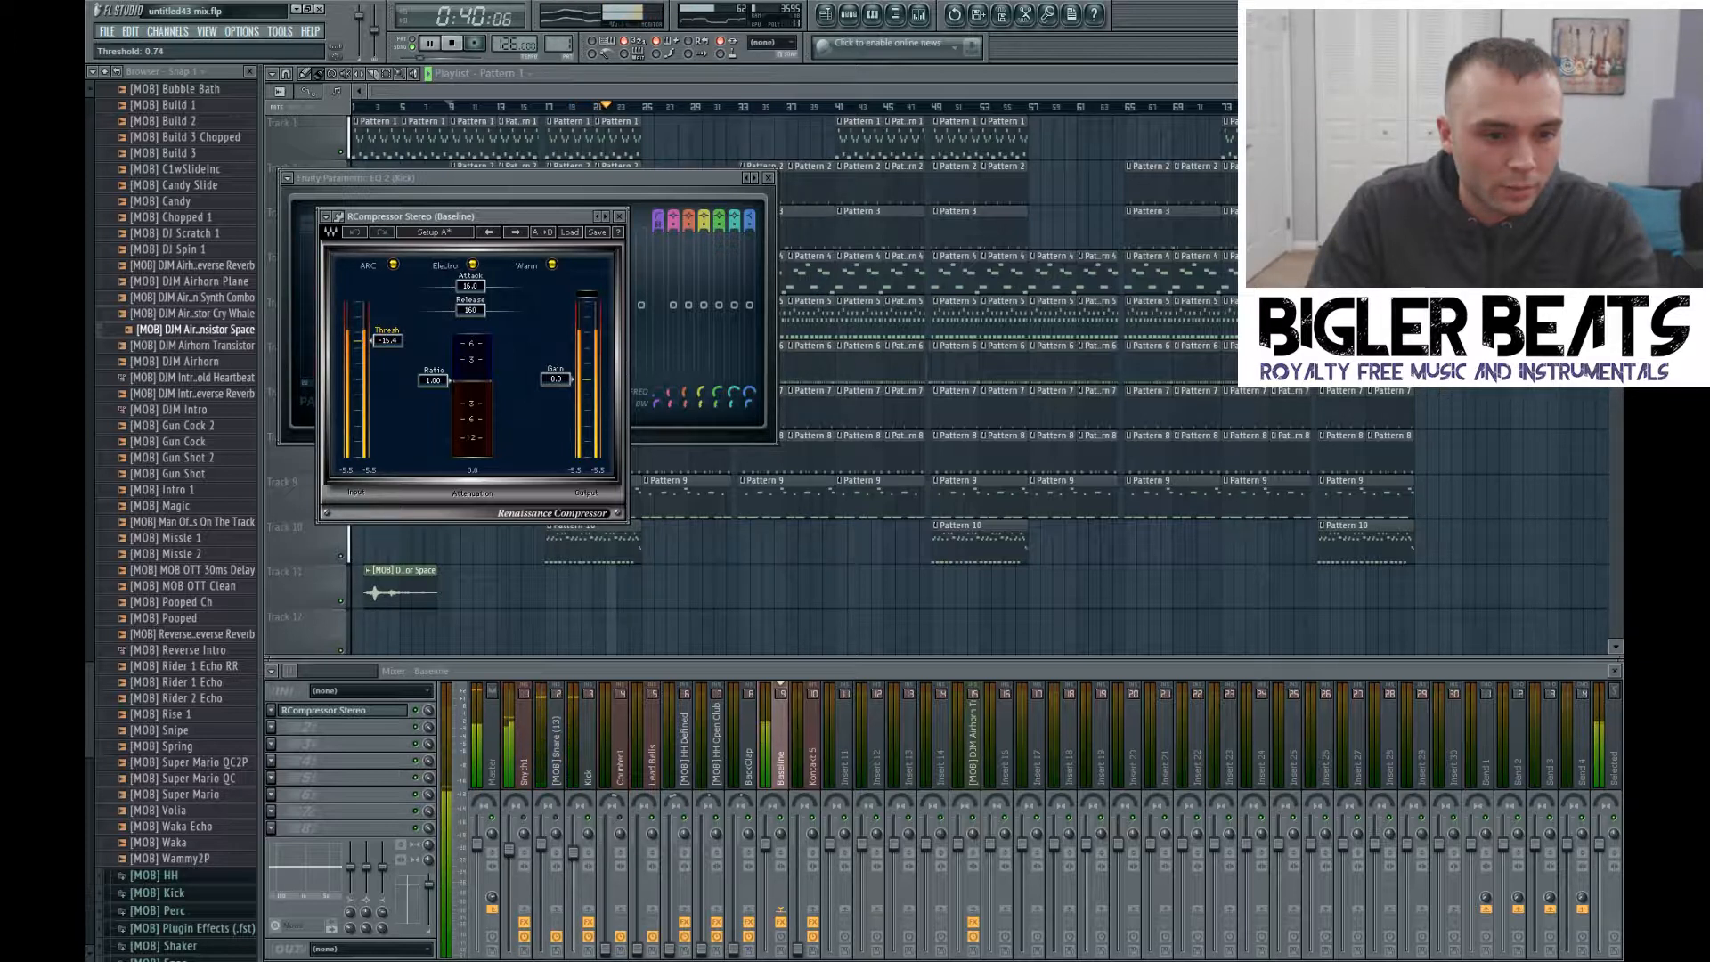
left_click_drag(388, 341, 387, 343)
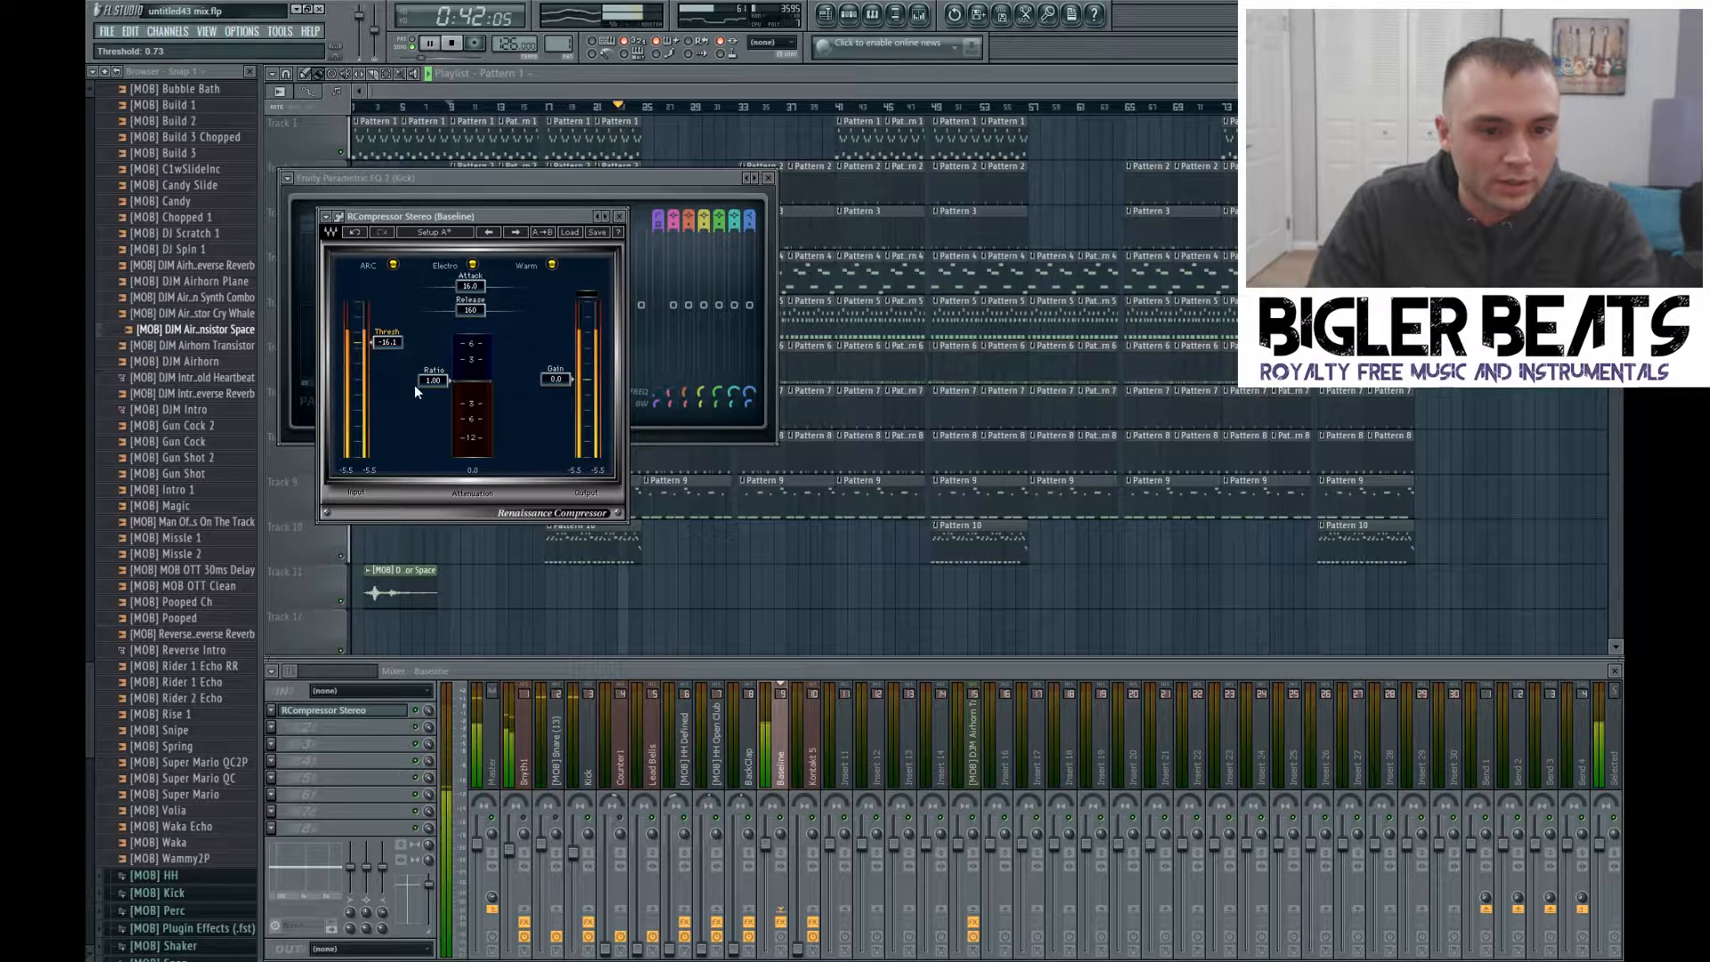
left_click_drag(435, 382, 481, 370)
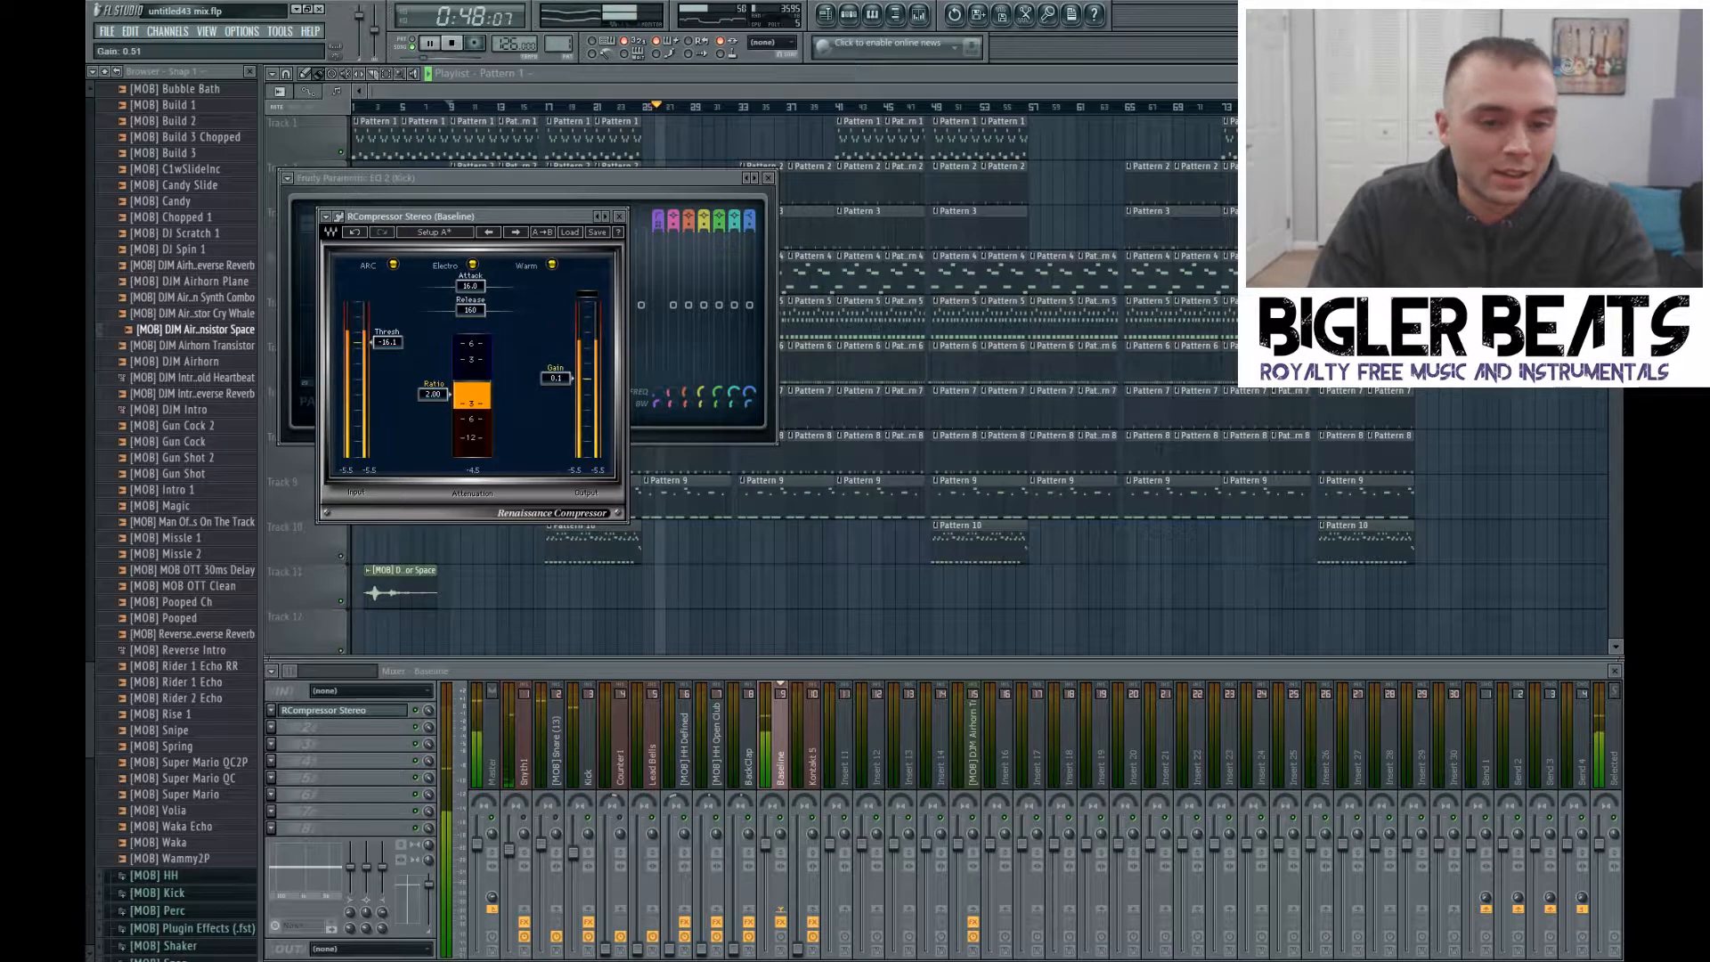
left_click_drag(556, 379, 556, 356)
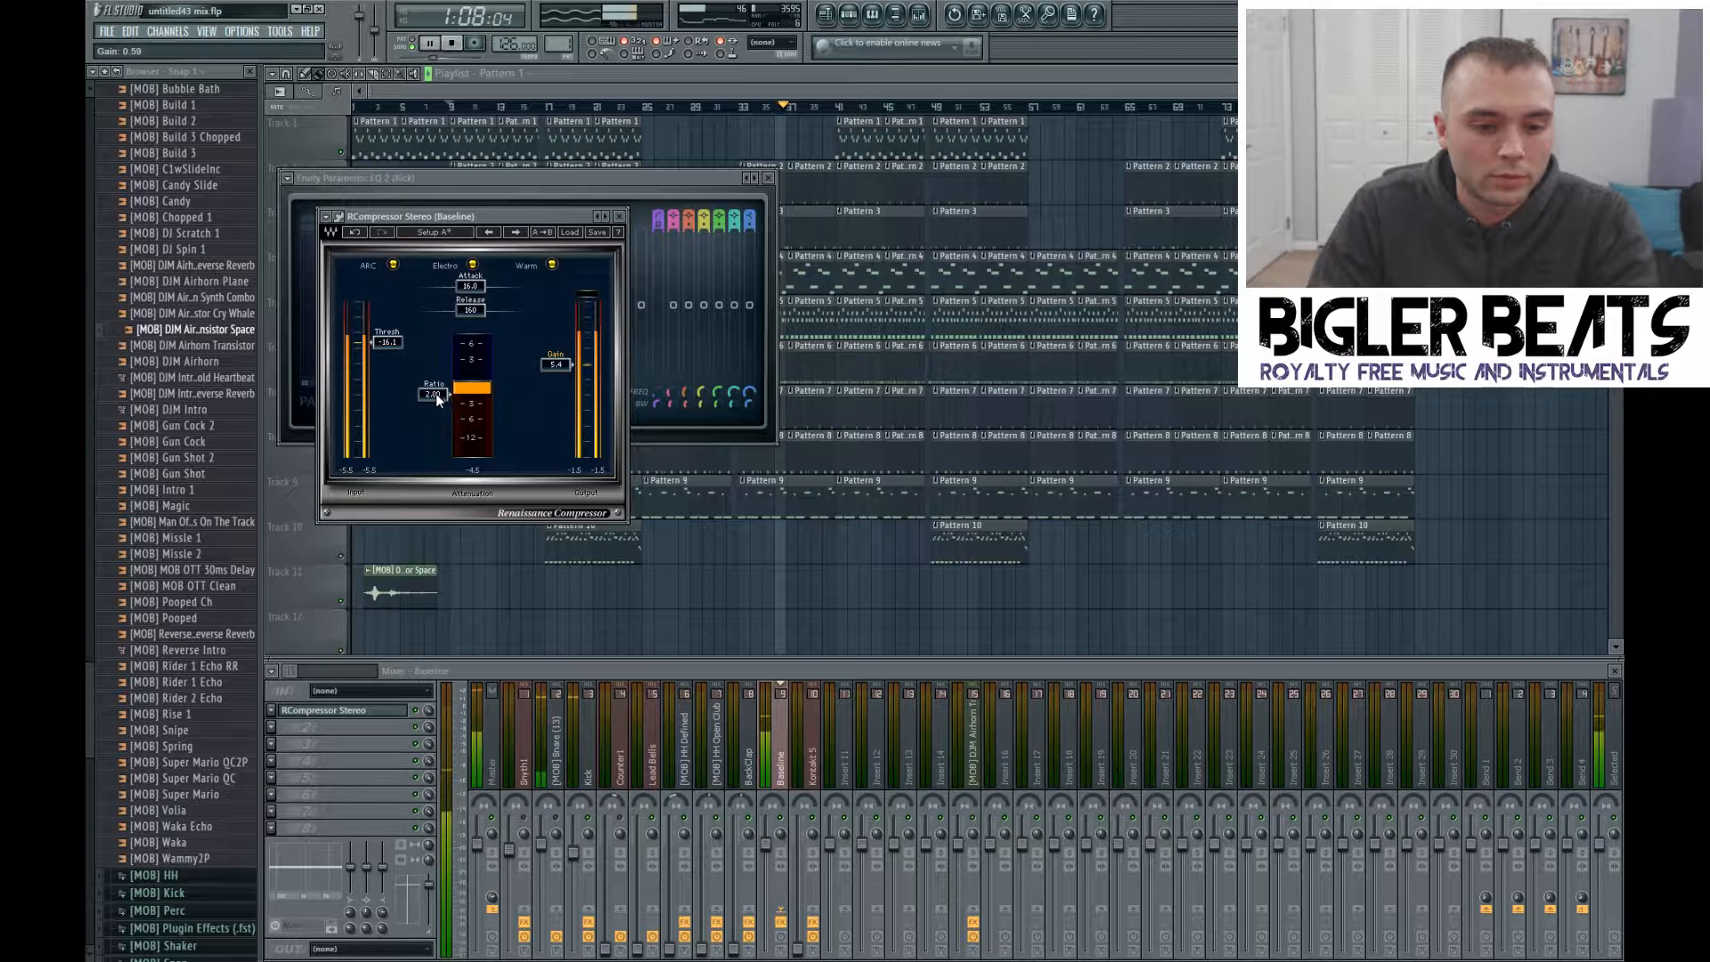
Step: Raise the RCompressor's ratio to 3.01 and its gain to 8.0, ending with playback stopped and the compressor window closed
left_click_drag(435, 393, 453, 389)
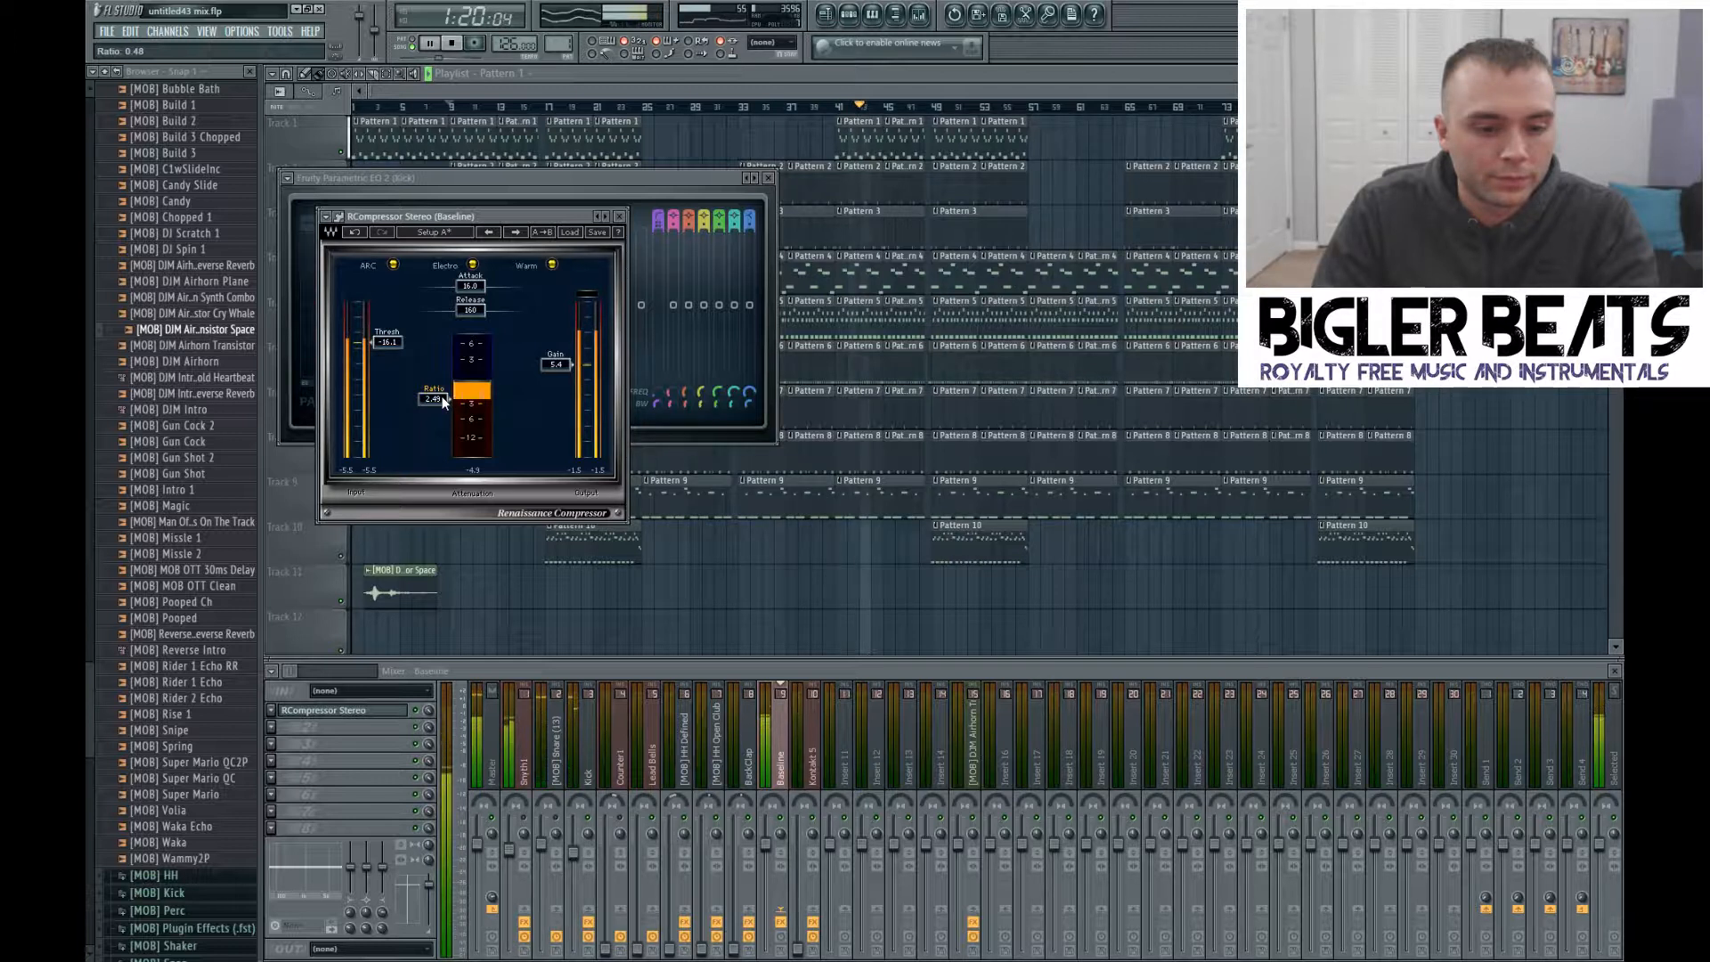
left_click_drag(441, 397, 448, 396)
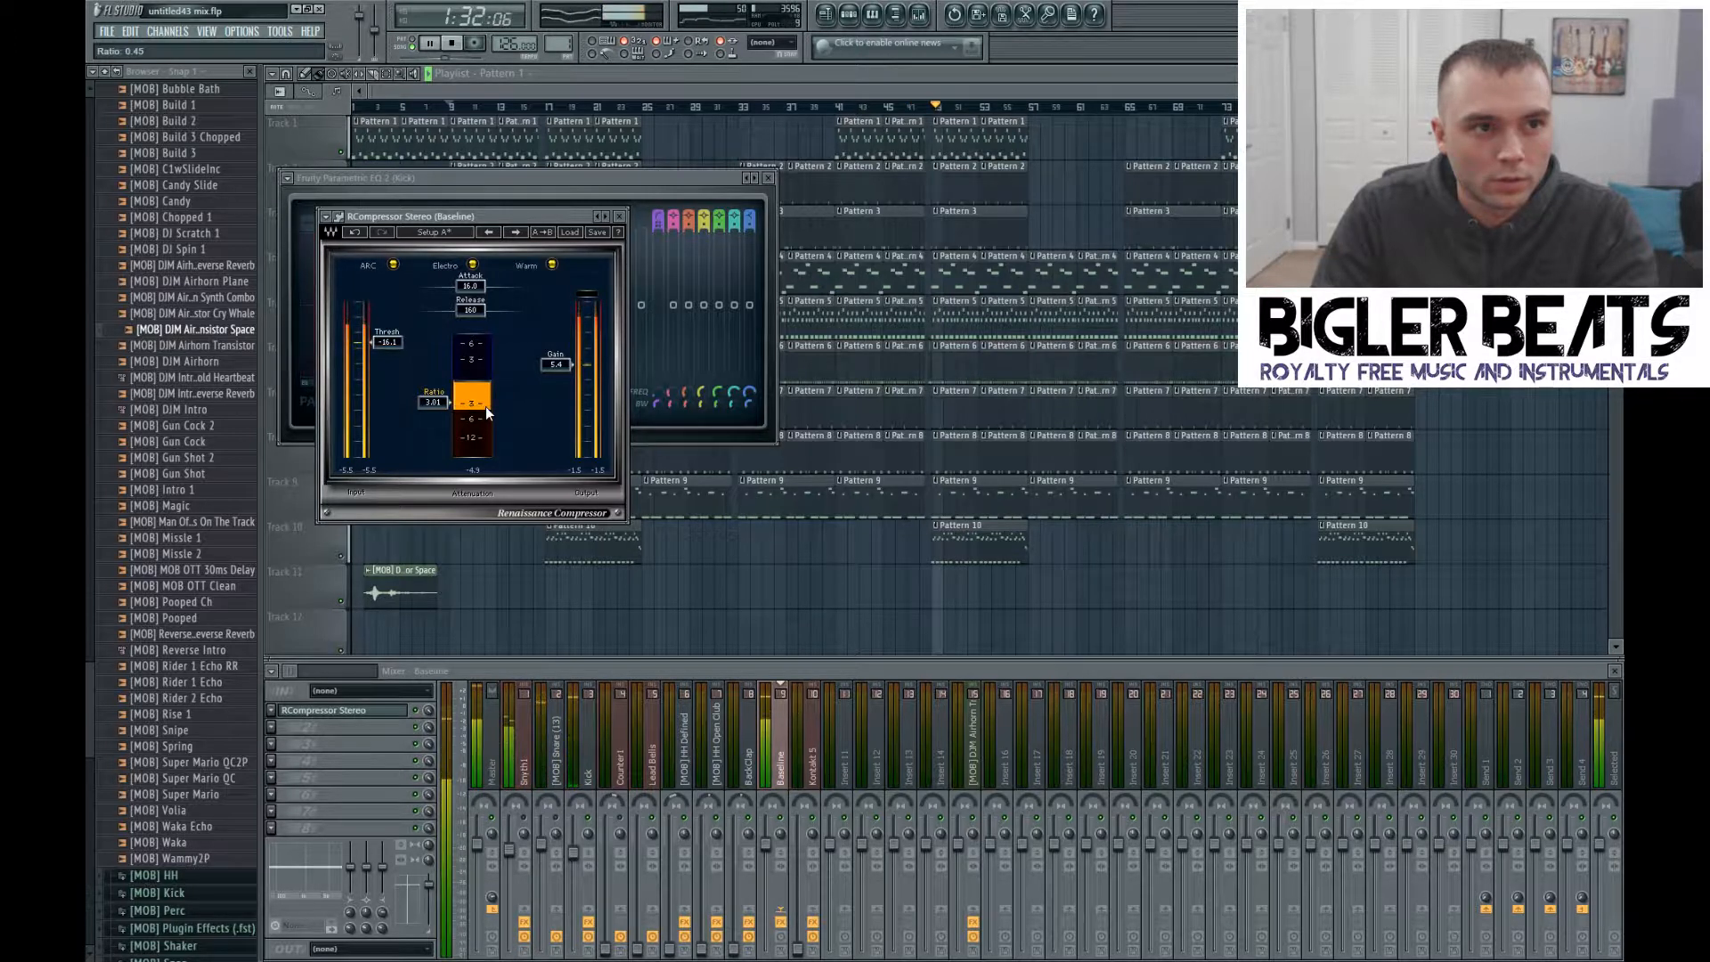
left_click(594, 816)
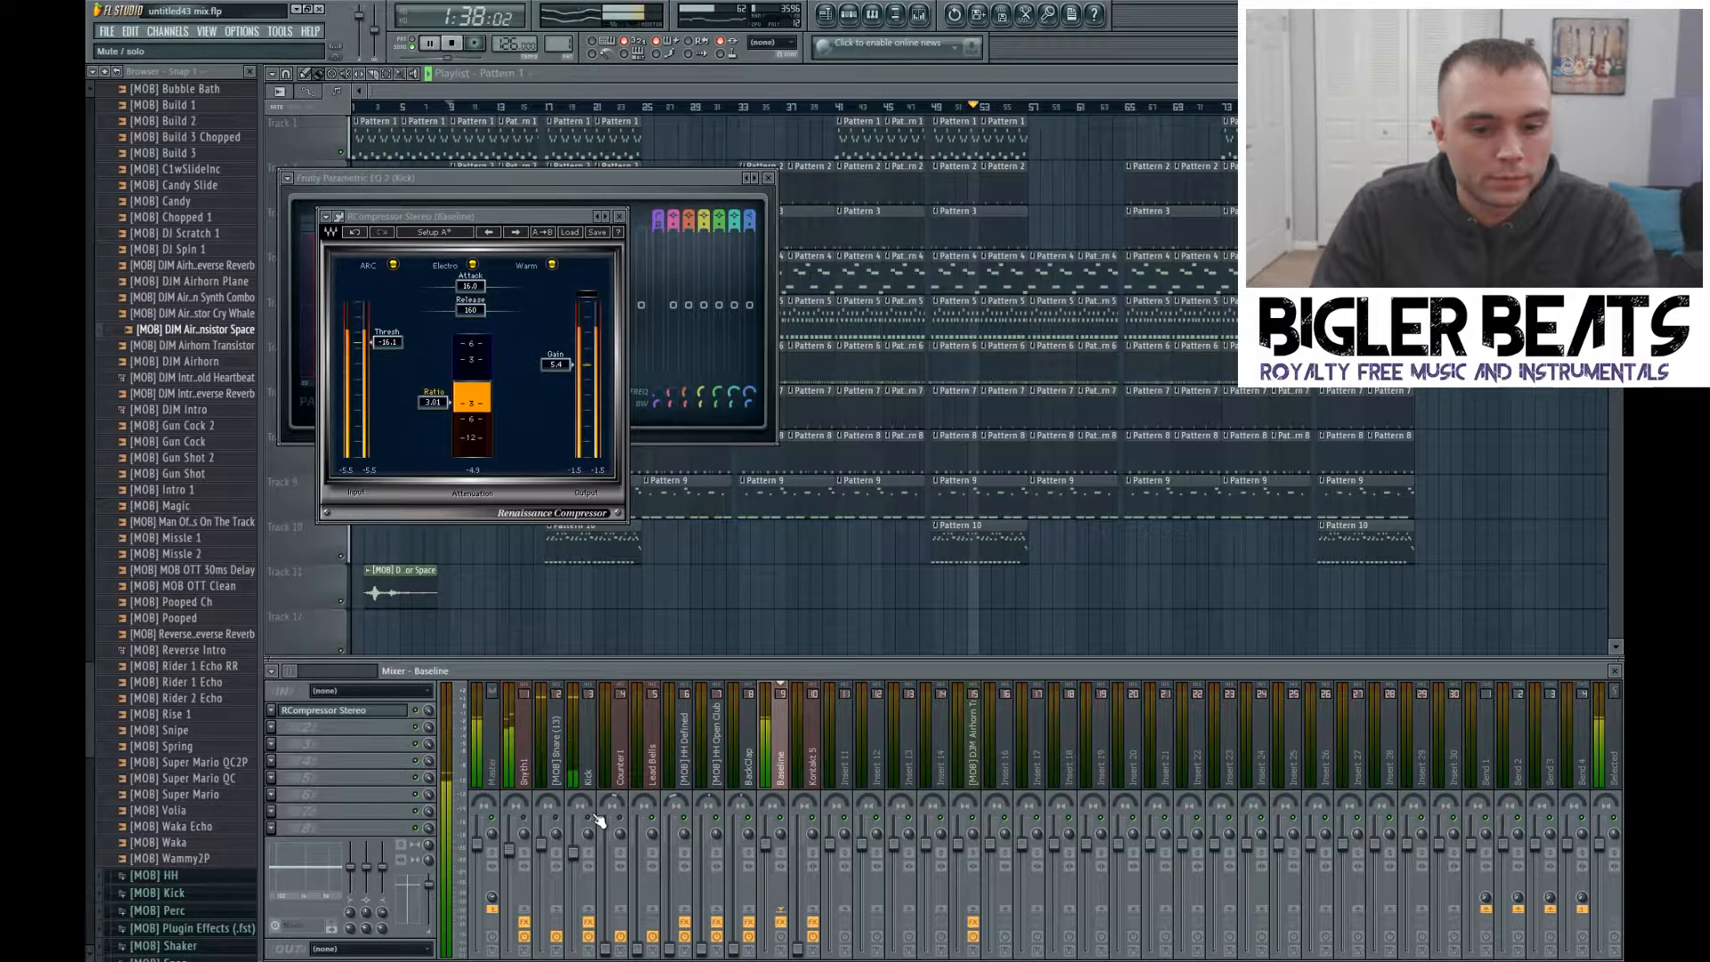
left_click_drag(575, 360, 575, 339)
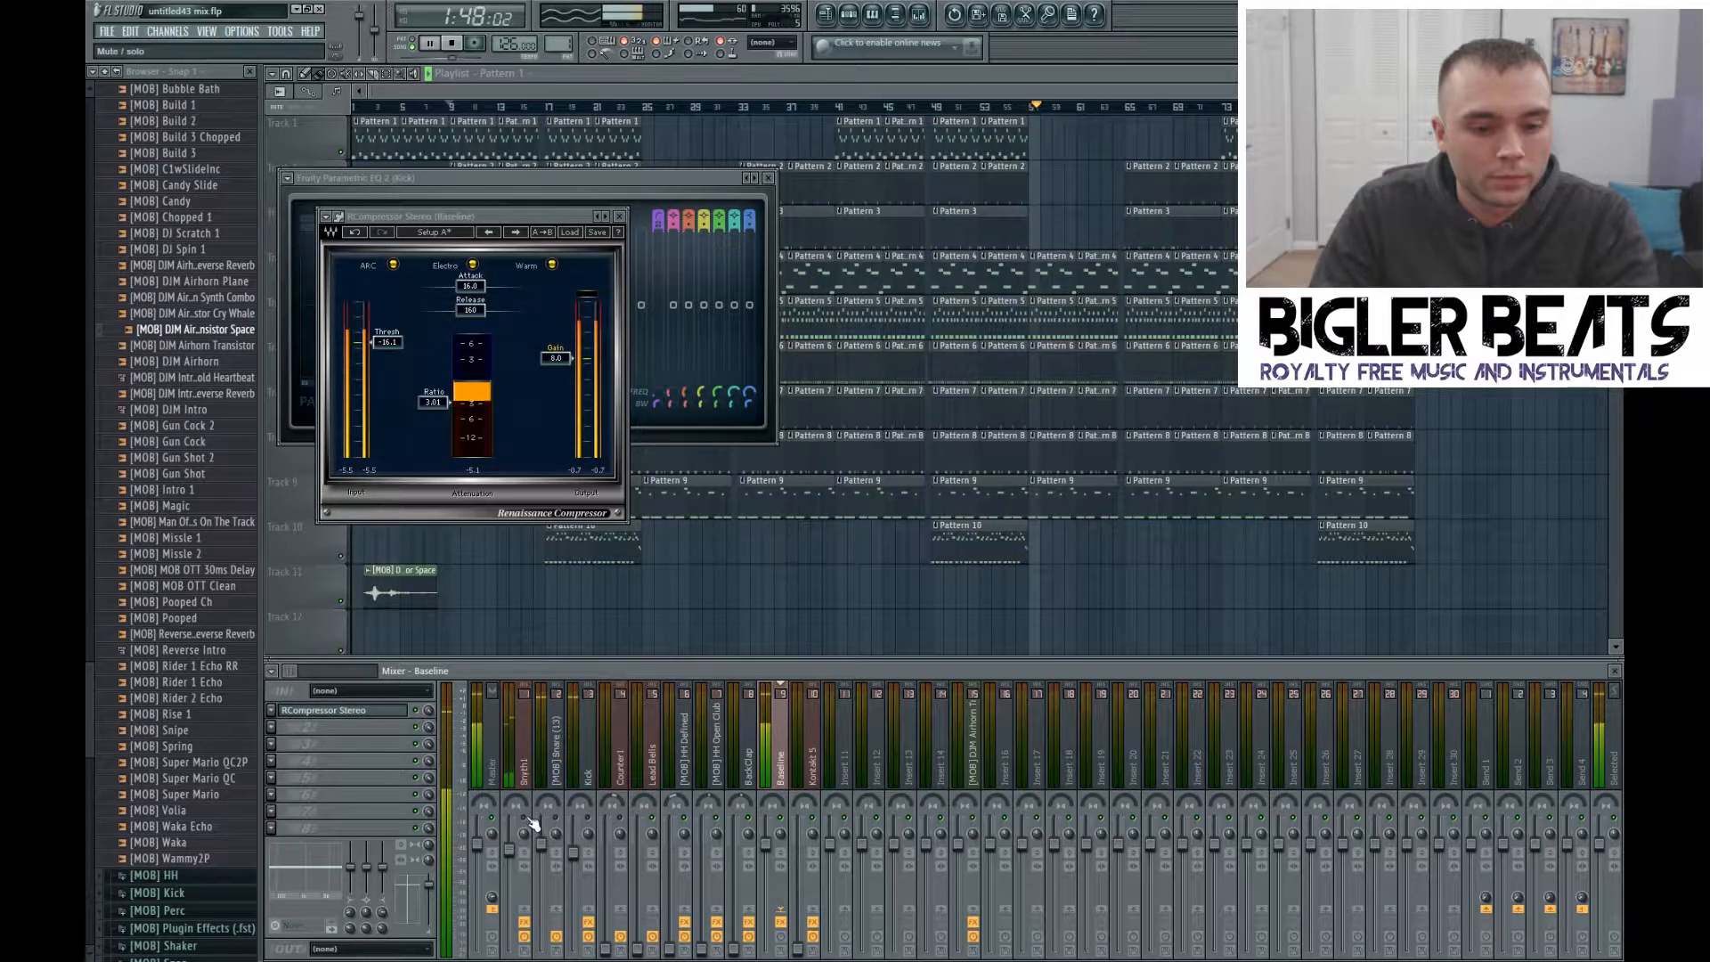
left_click(452, 42)
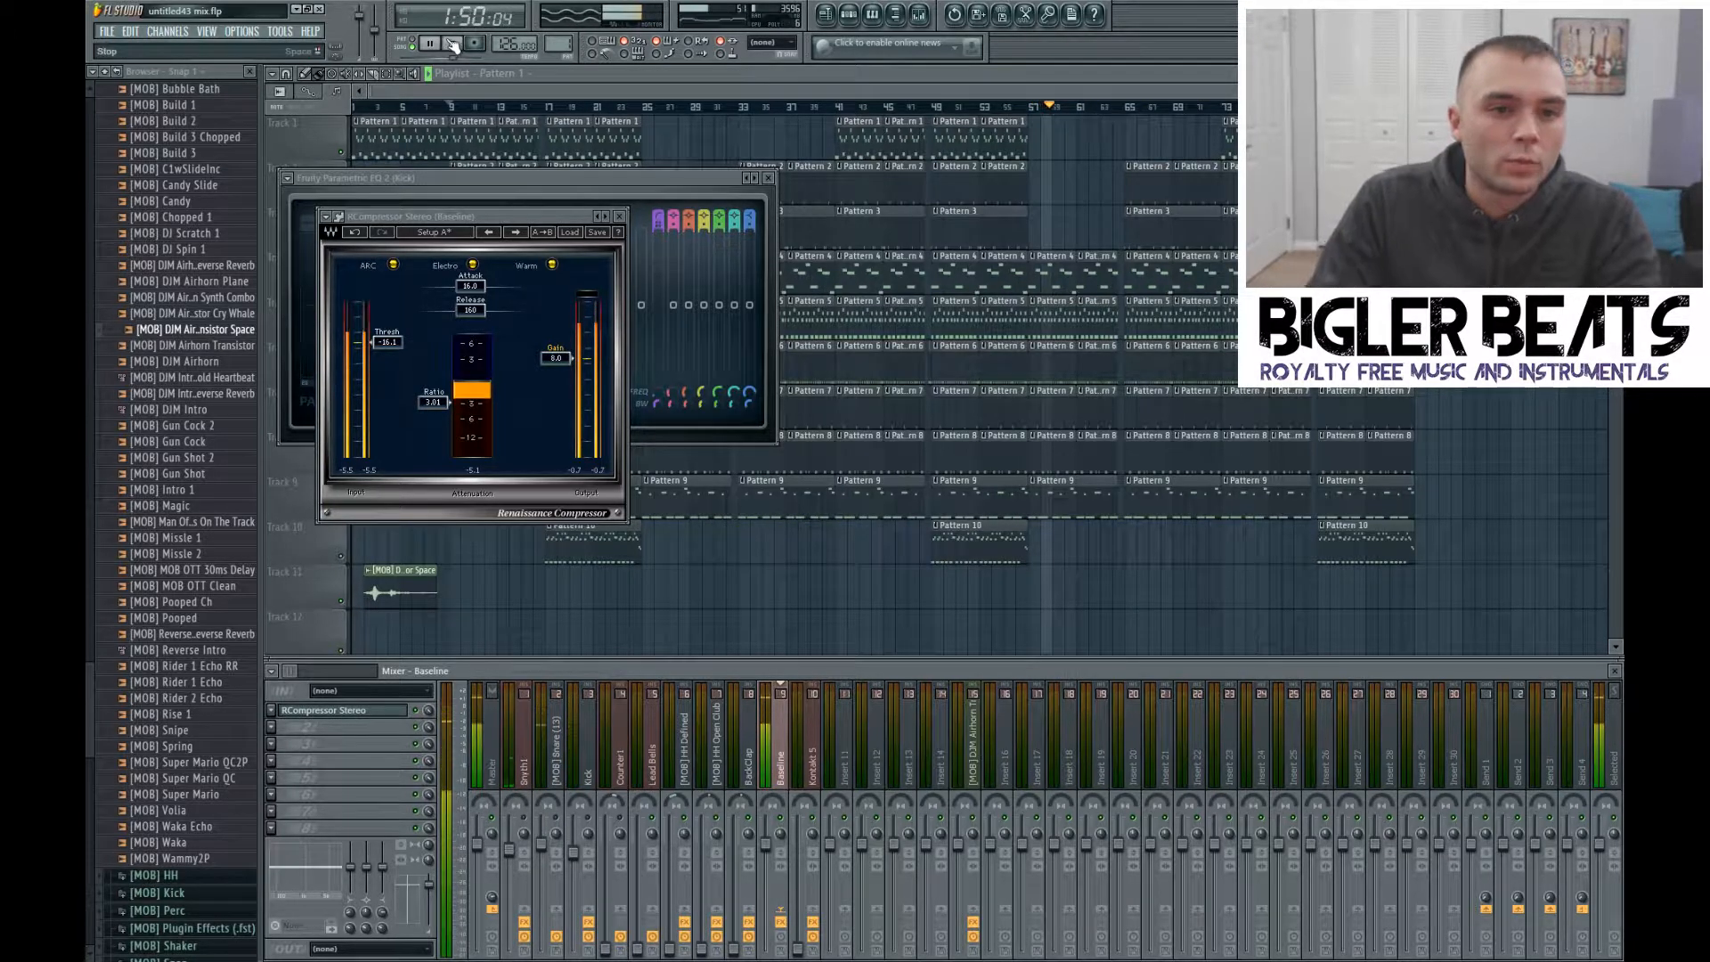
left_click(620, 217)
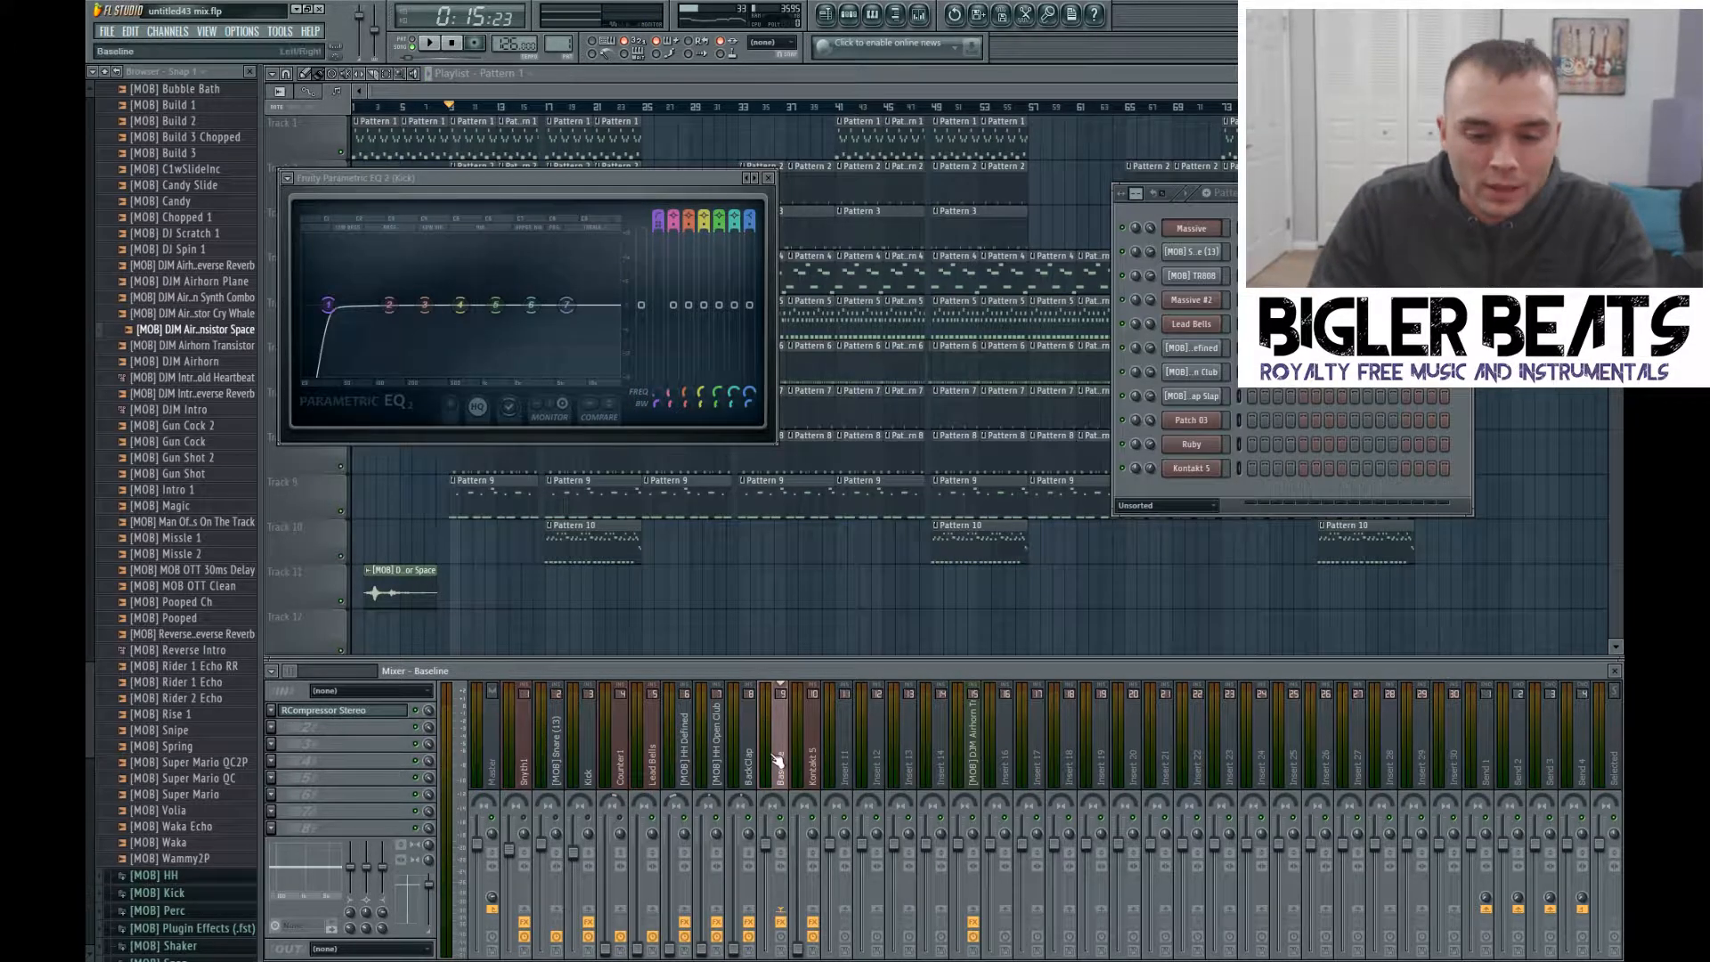
Step: Load the WaveShell plugin CLA-2A Stereo into the Baseline track's second effect slot
left_click(278, 725)
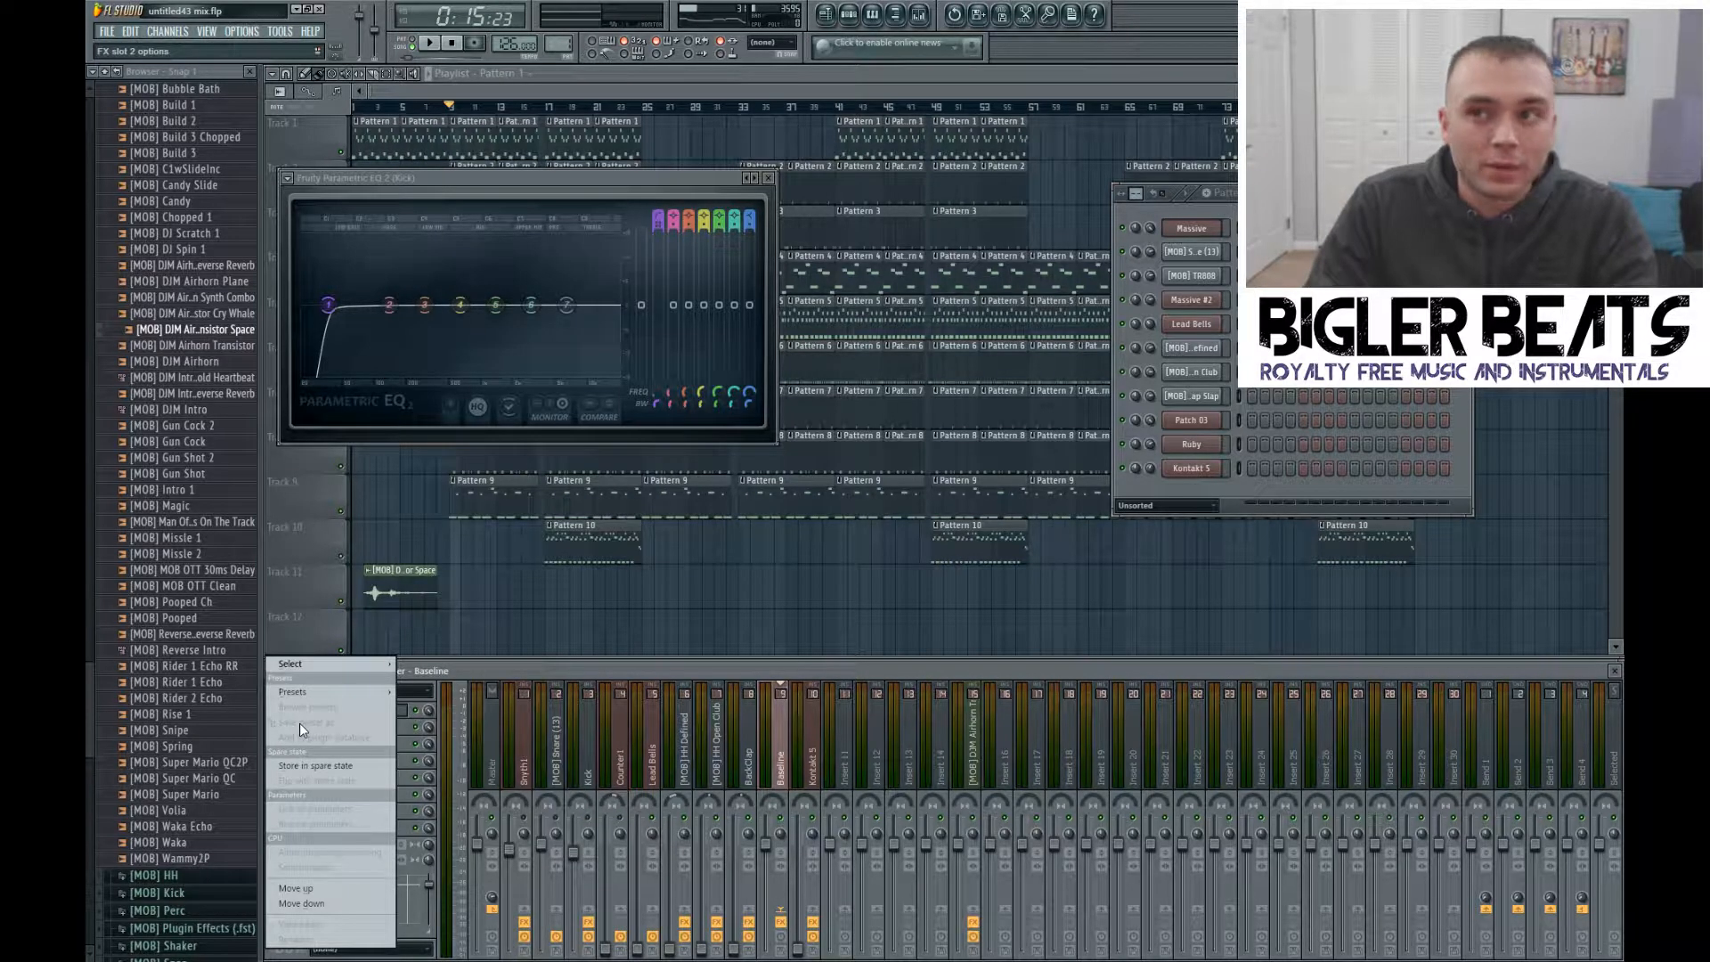
mouse_move(319, 666)
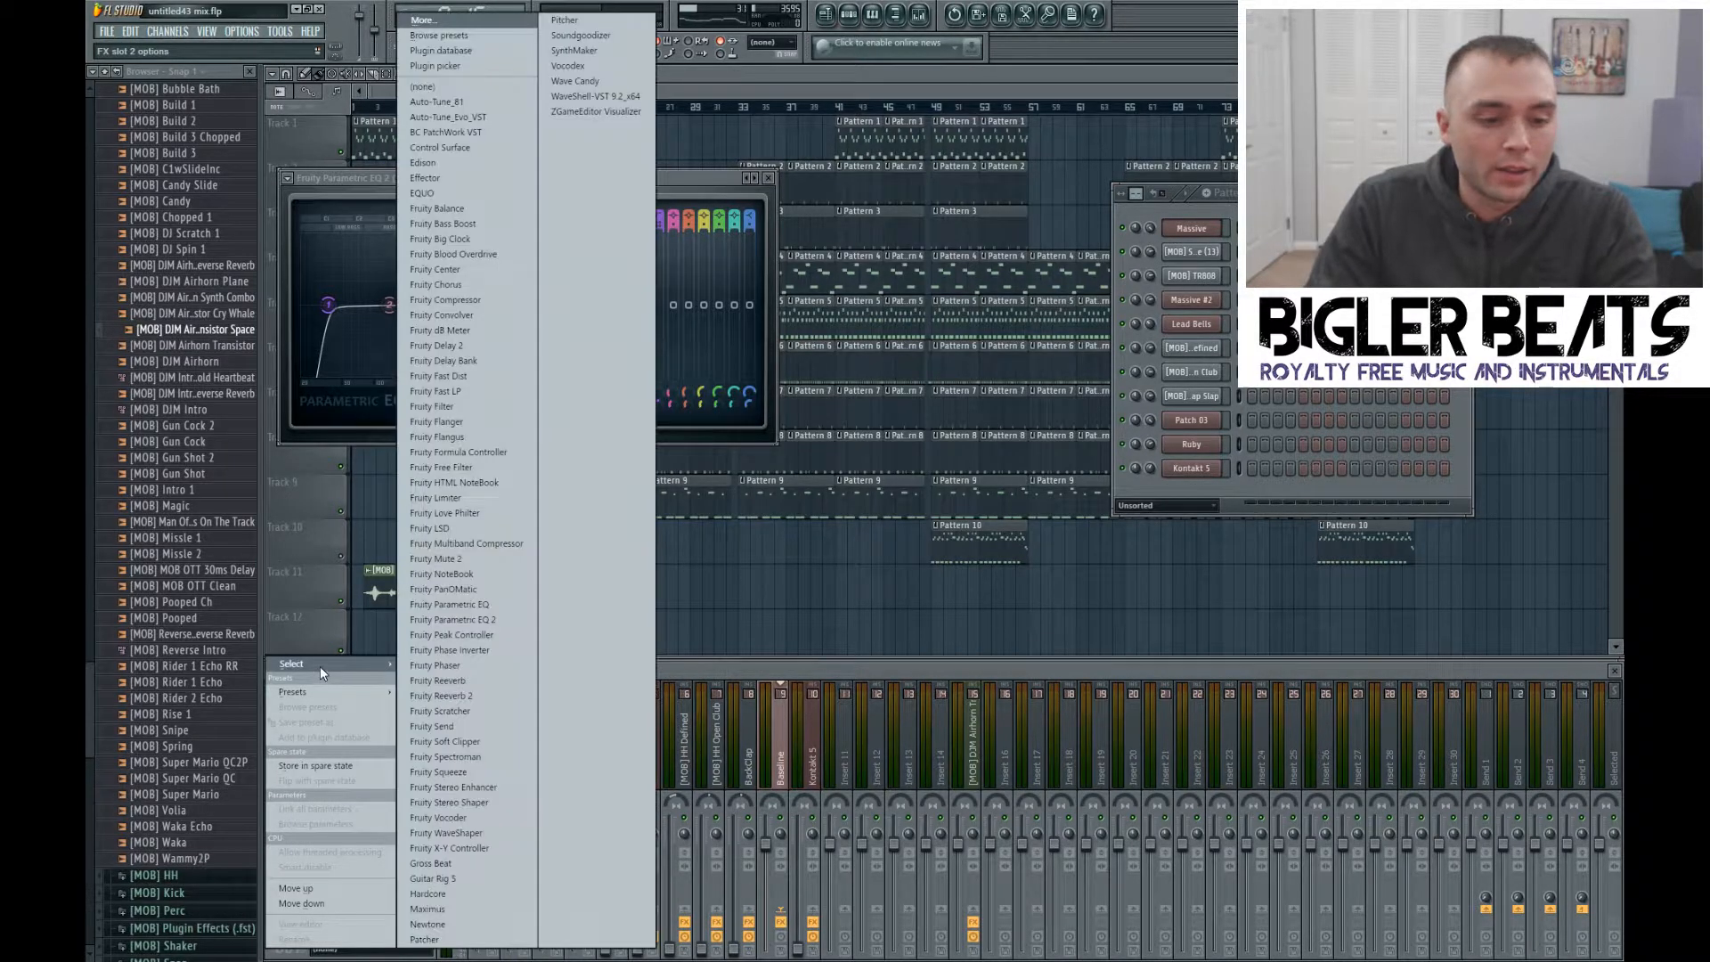
left_click(574, 98)
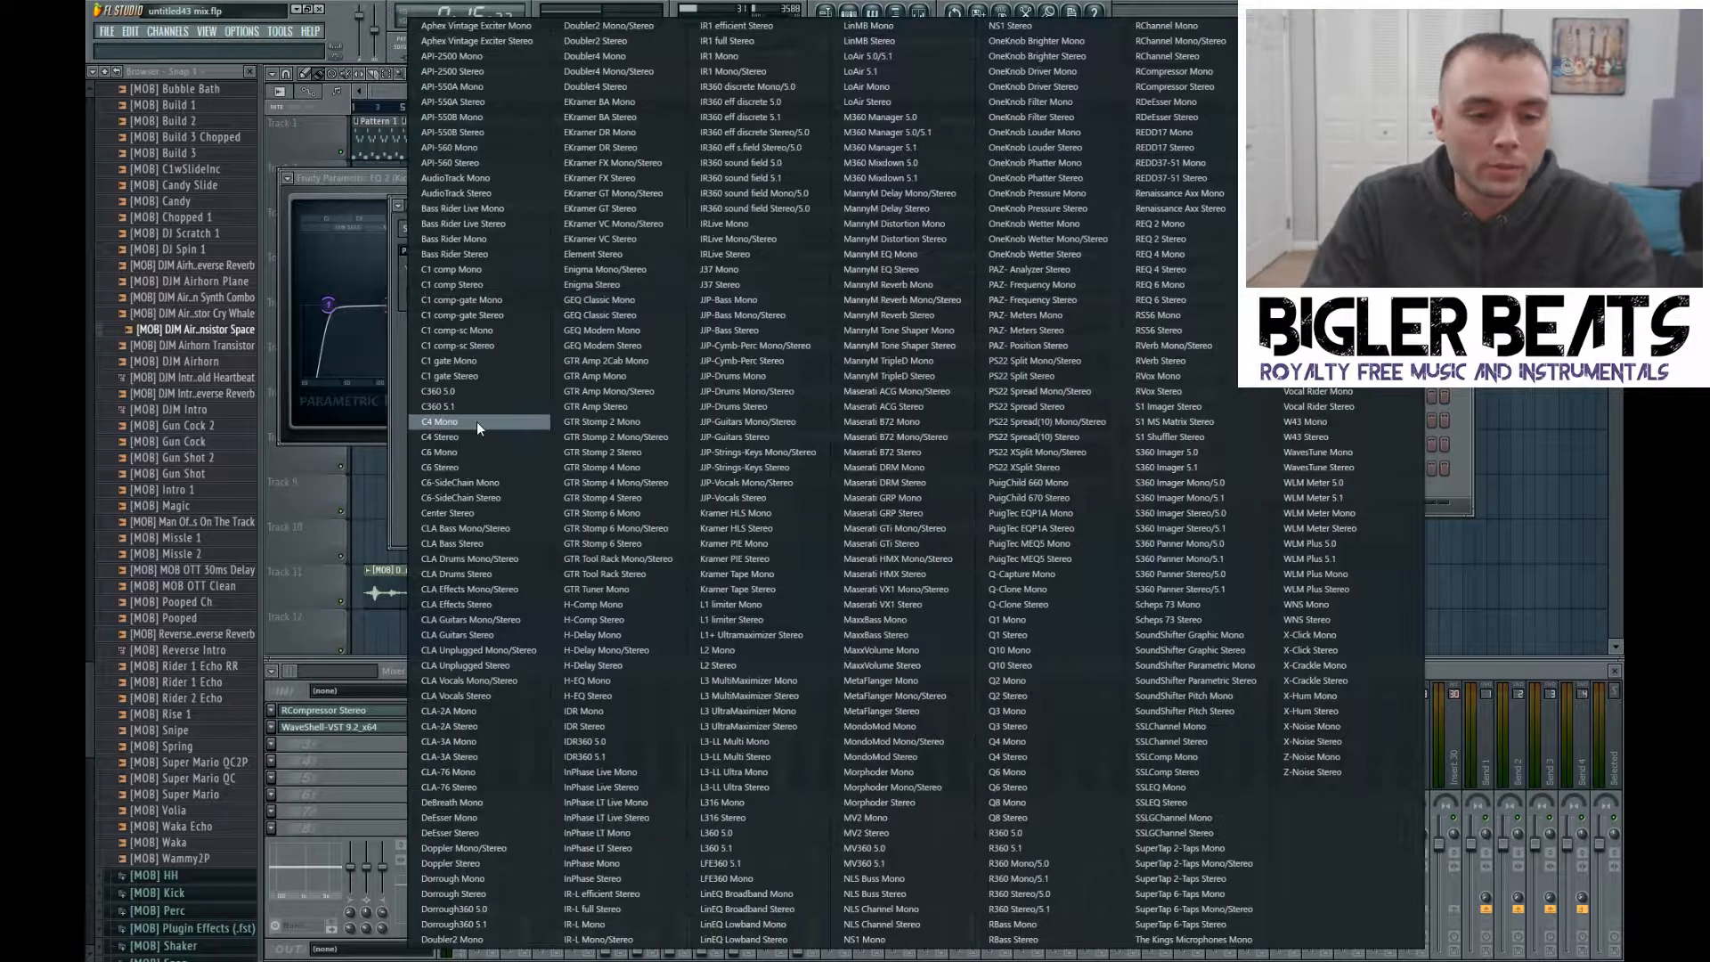
left_click(482, 727)
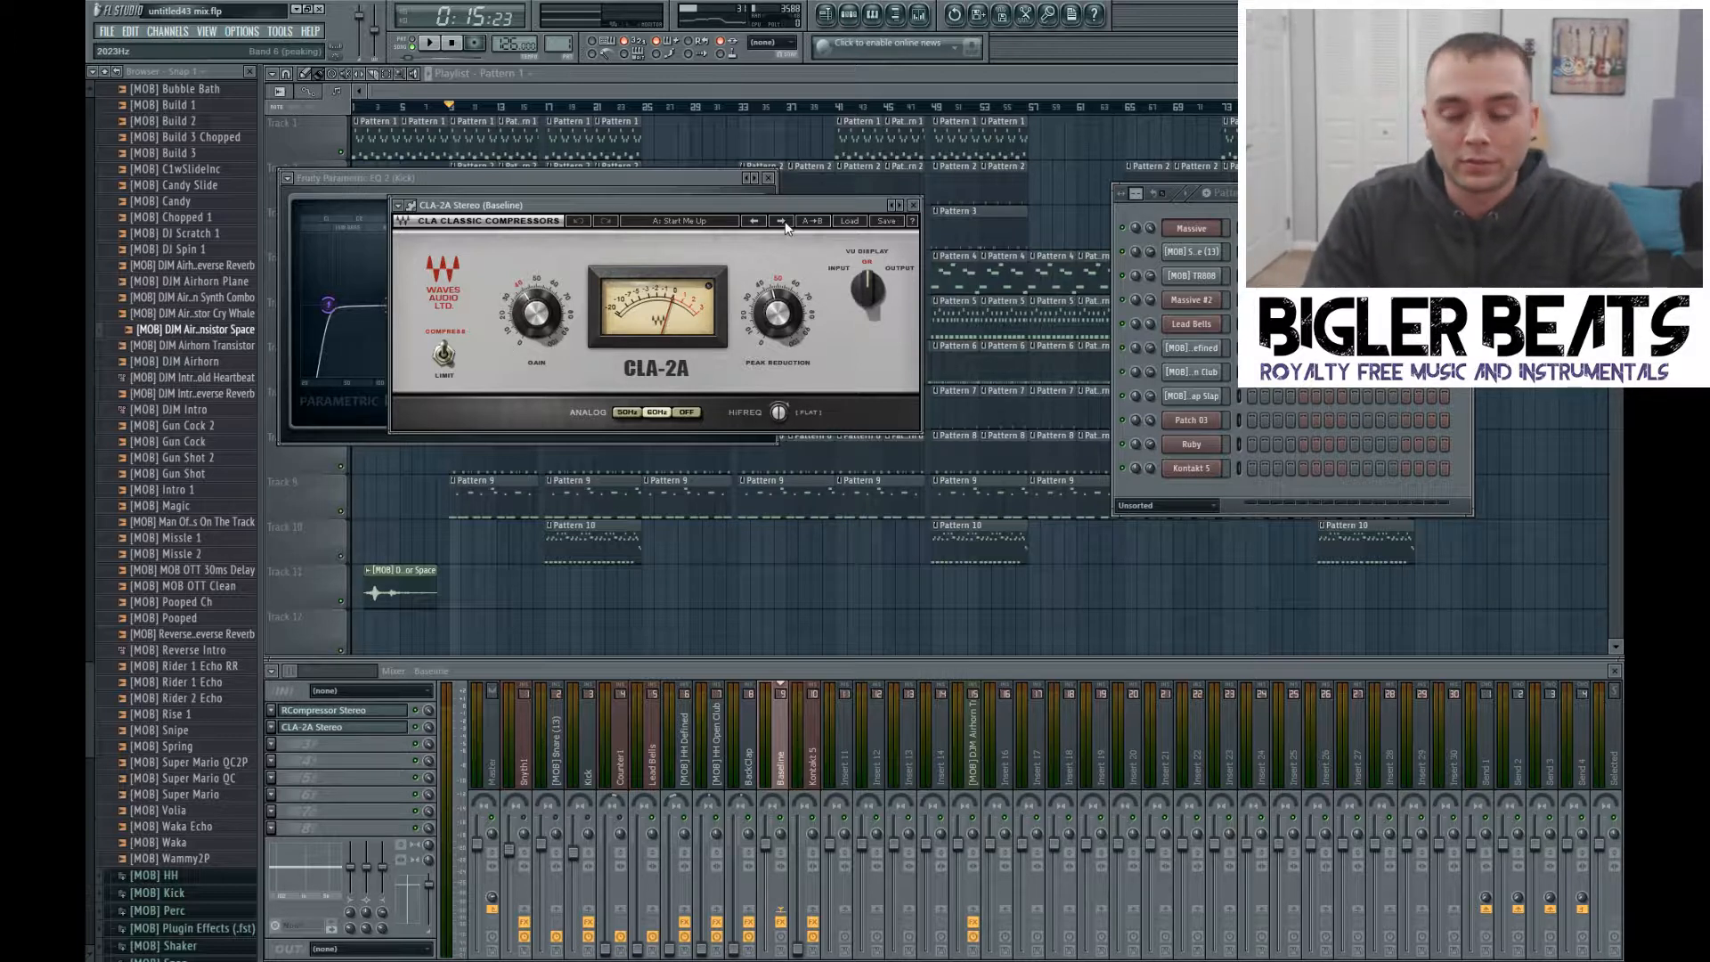
Step: Load the Bass factory preset in the CLA-2A and switch its analog modelling off
left_click(848, 221)
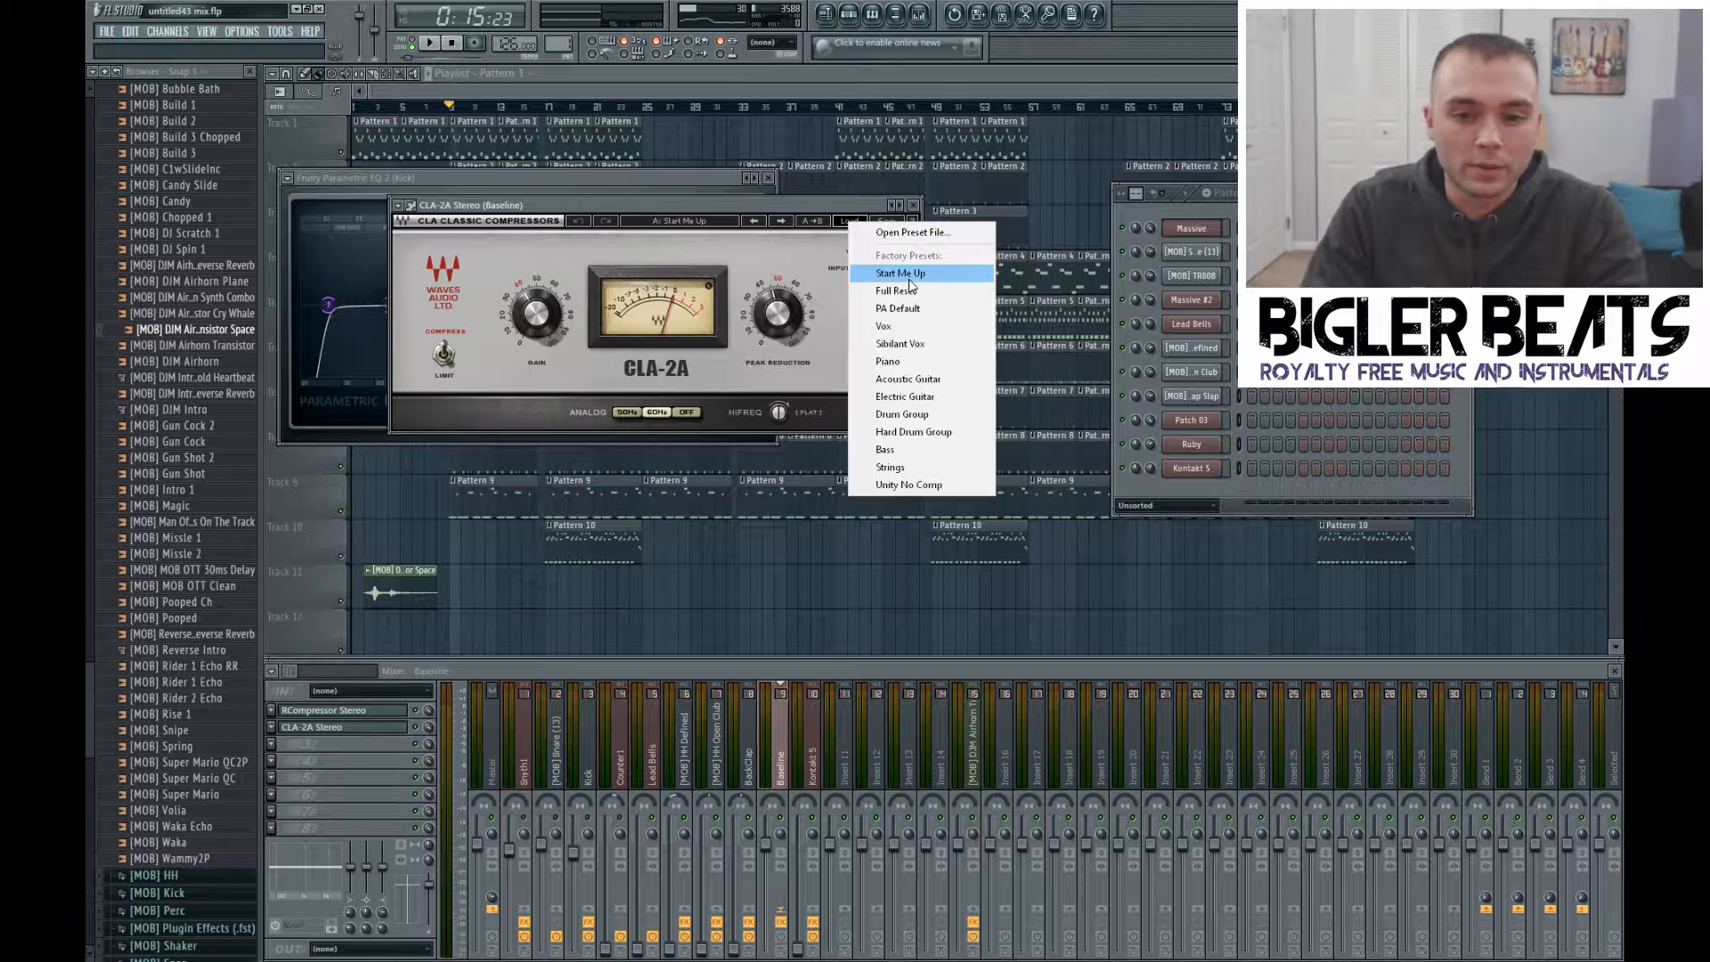
left_click(904, 449)
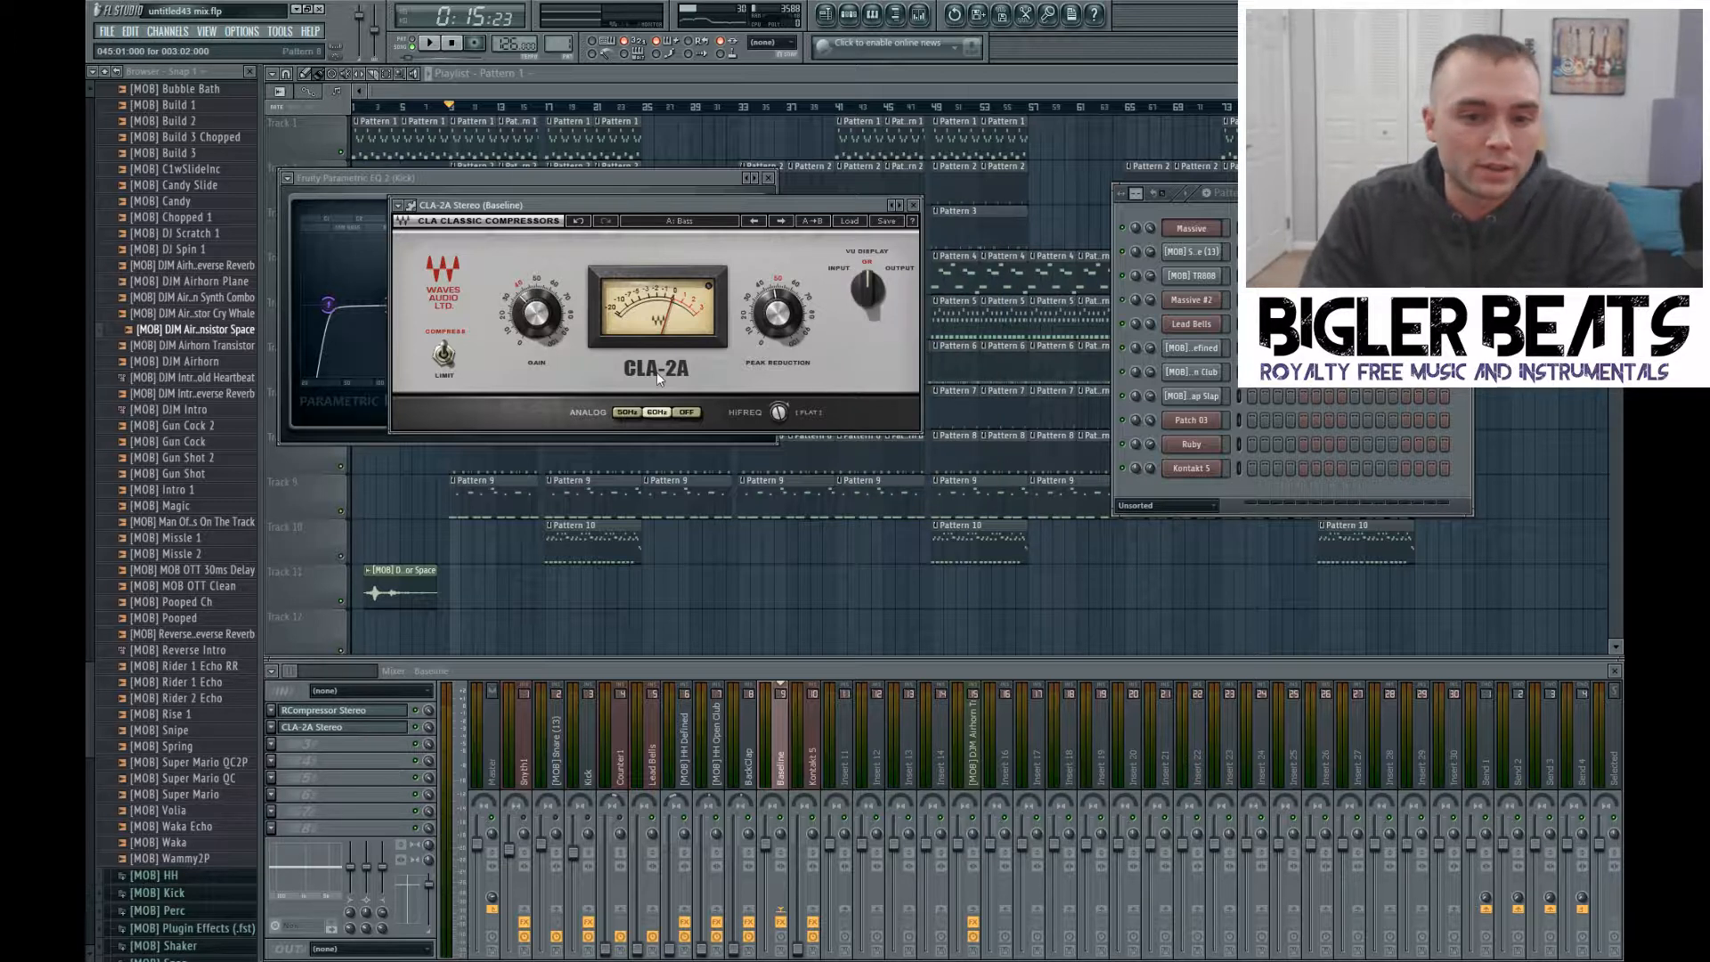
left_click(677, 412)
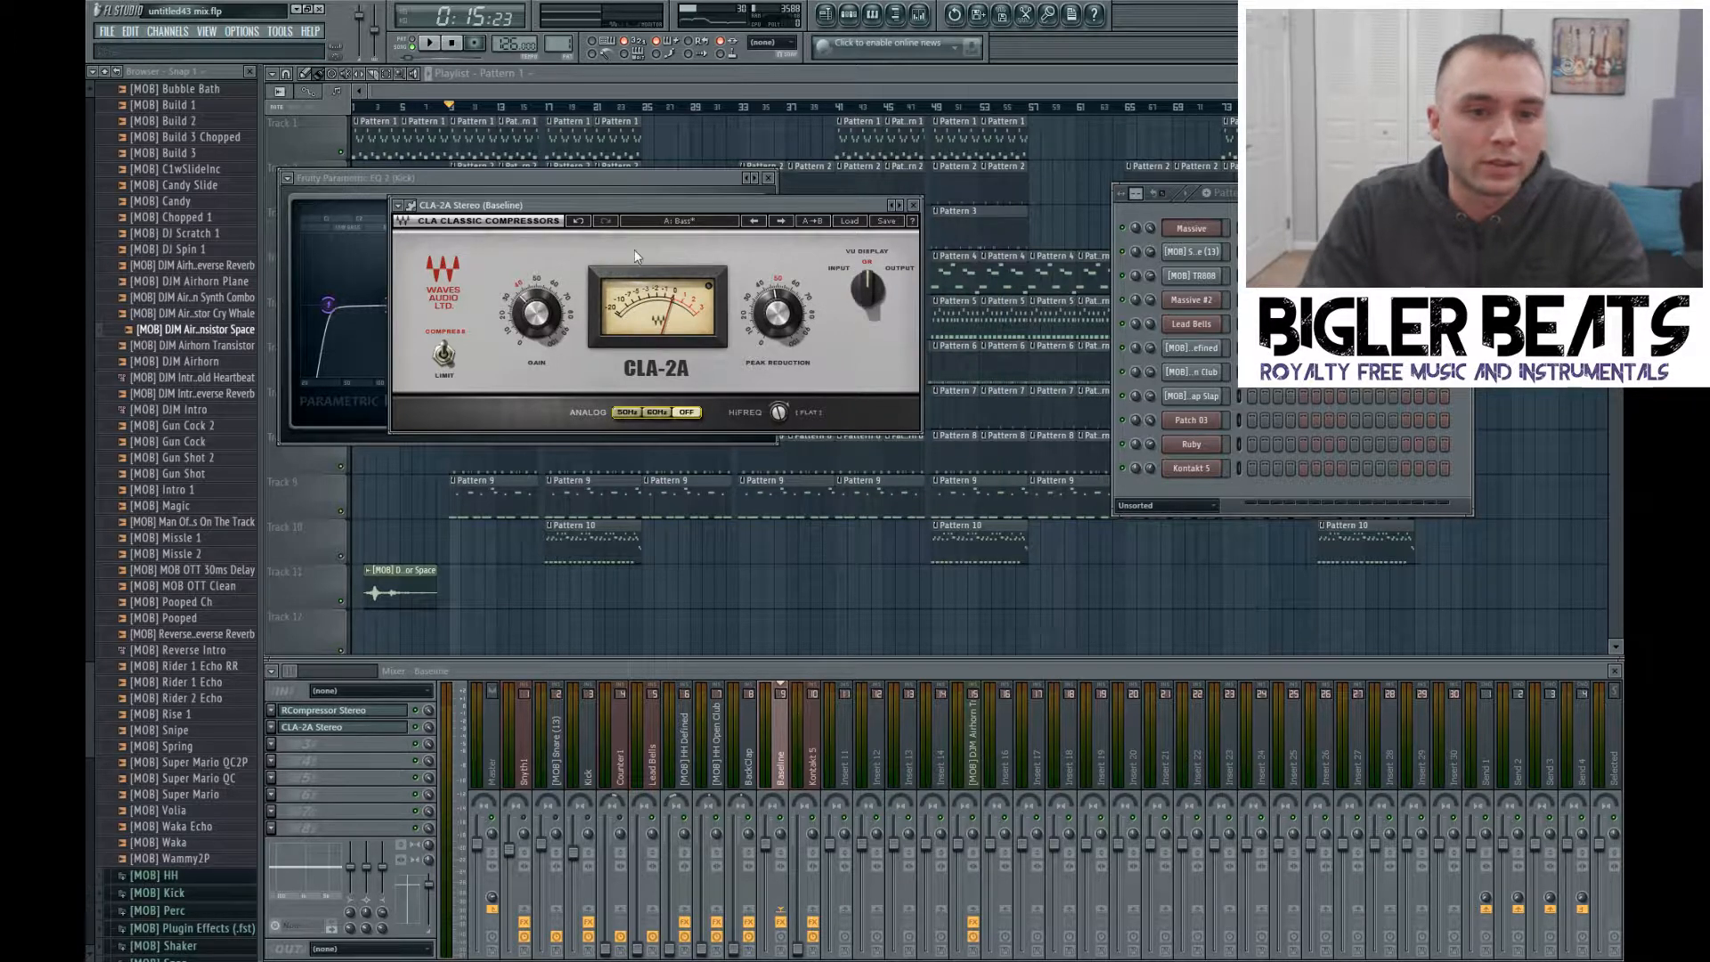
Step: Play from bar 9 and fine-tune the CLA-2A's peak reduction to about 50, closing the plugin and stopping playback when done
left_click(431, 45)
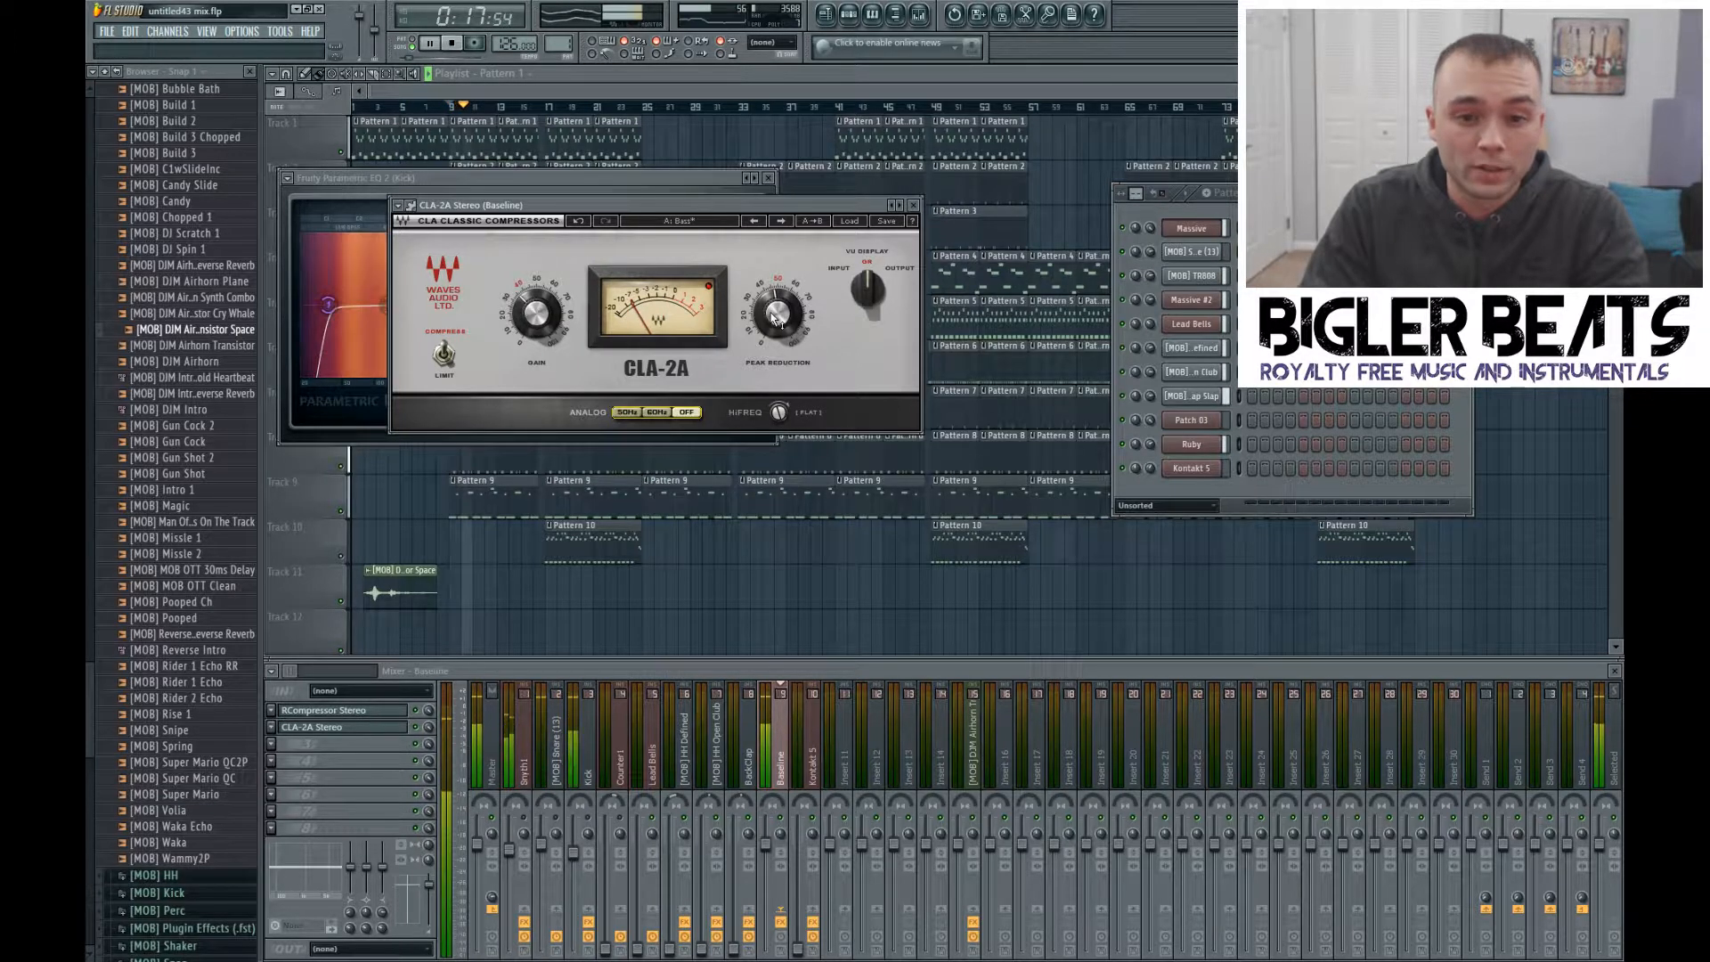
left_click_drag(777, 313, 777, 328)
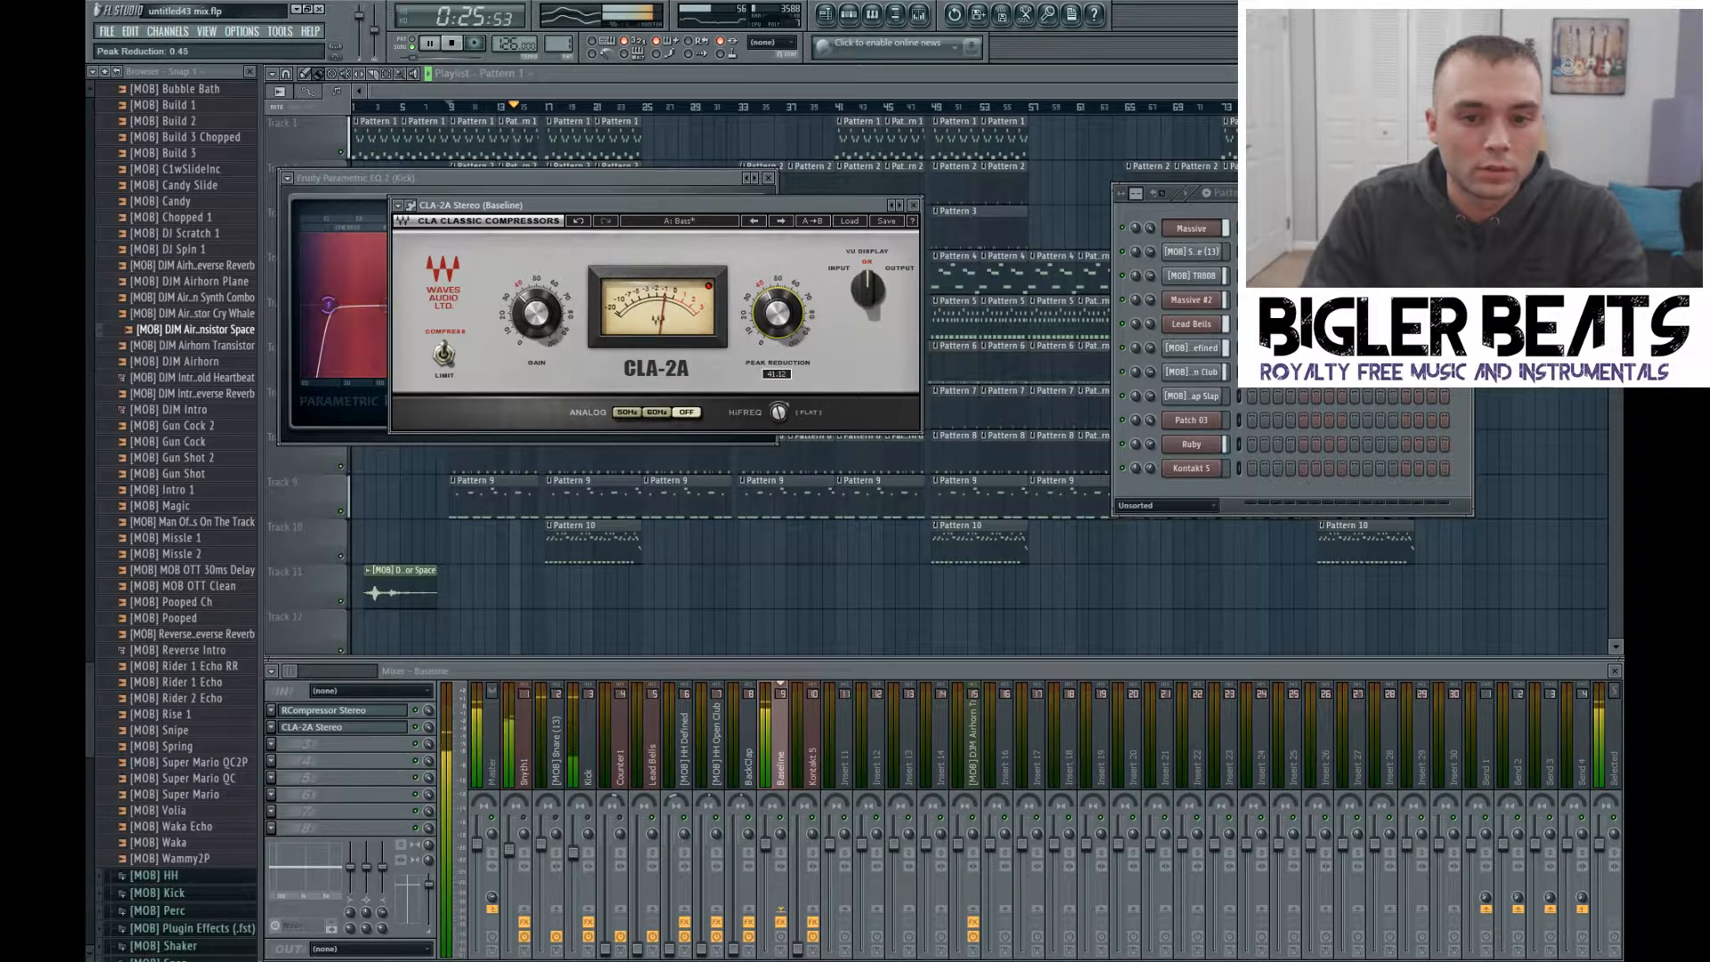
left_click_drag(777, 315, 777, 313)
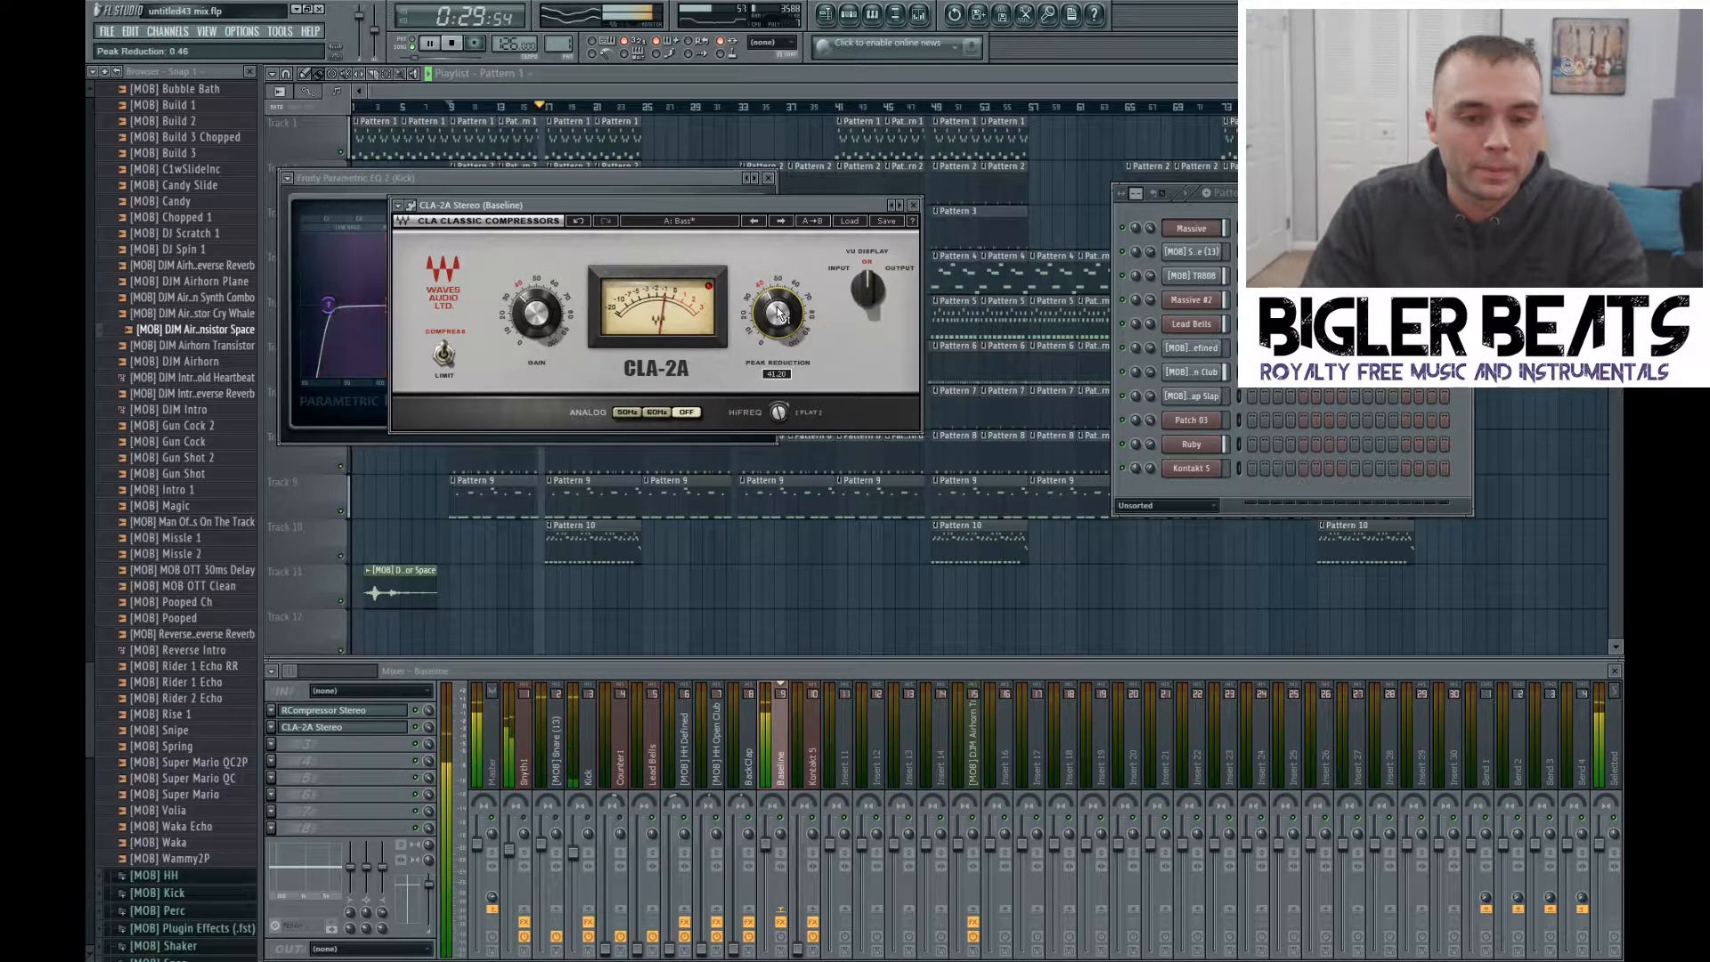
left_click_drag(777, 312, 777, 310)
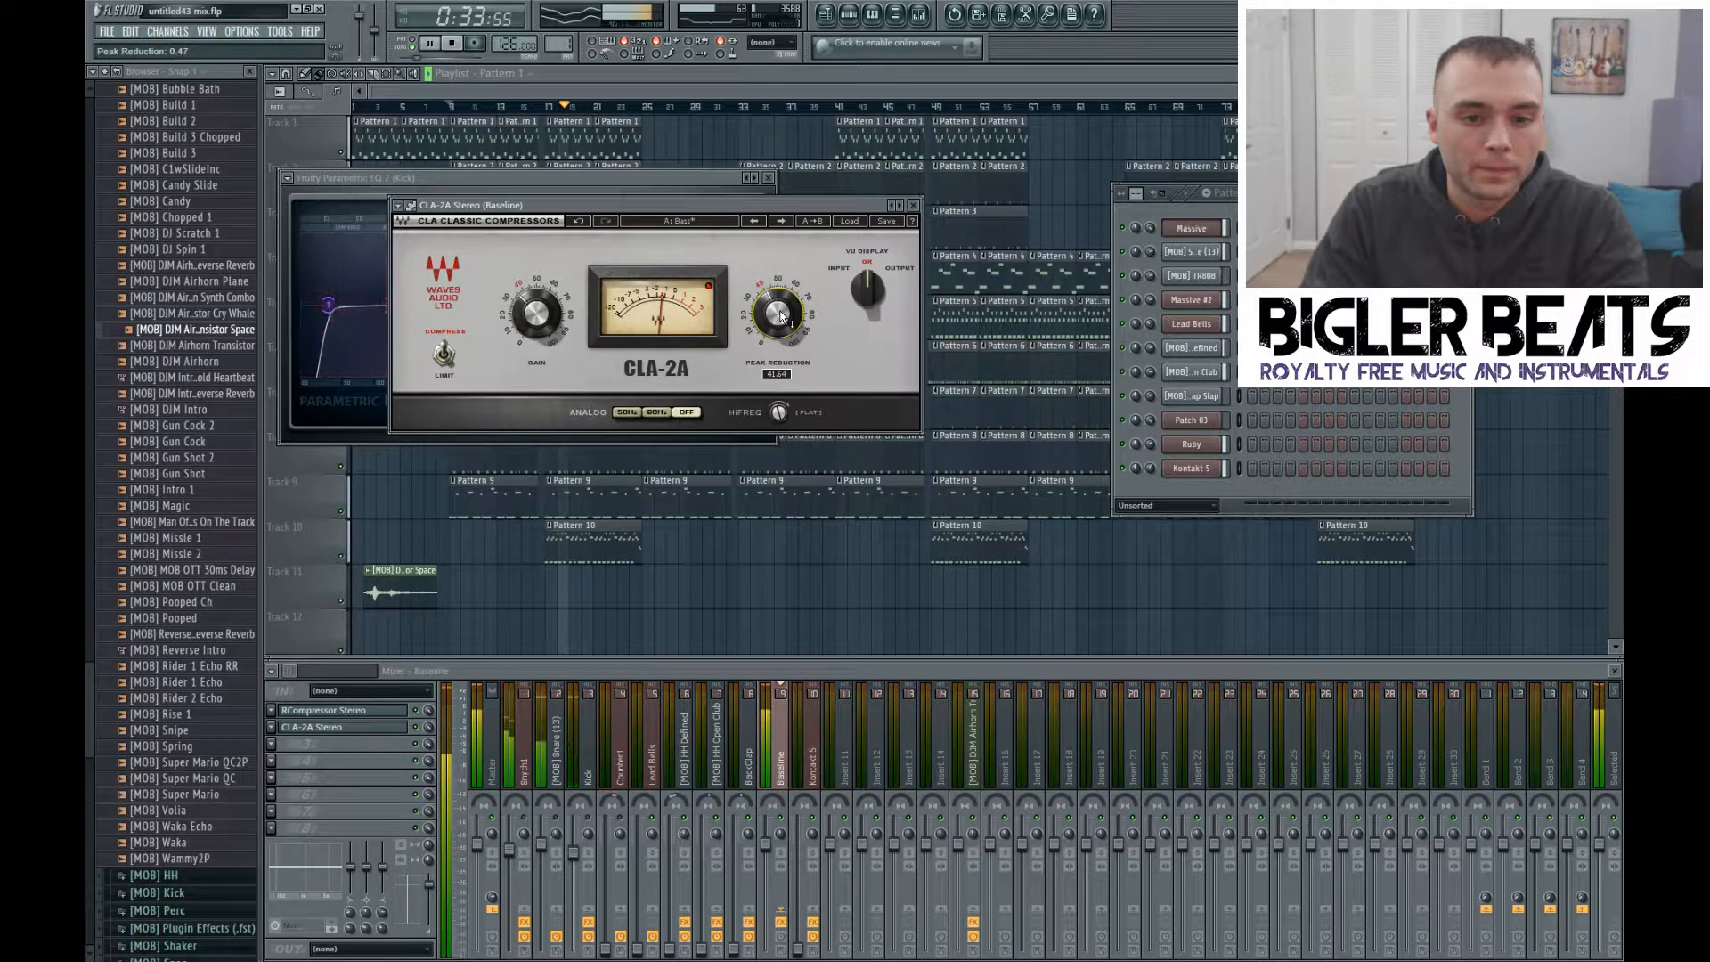
left_click_drag(767, 321, 769, 318)
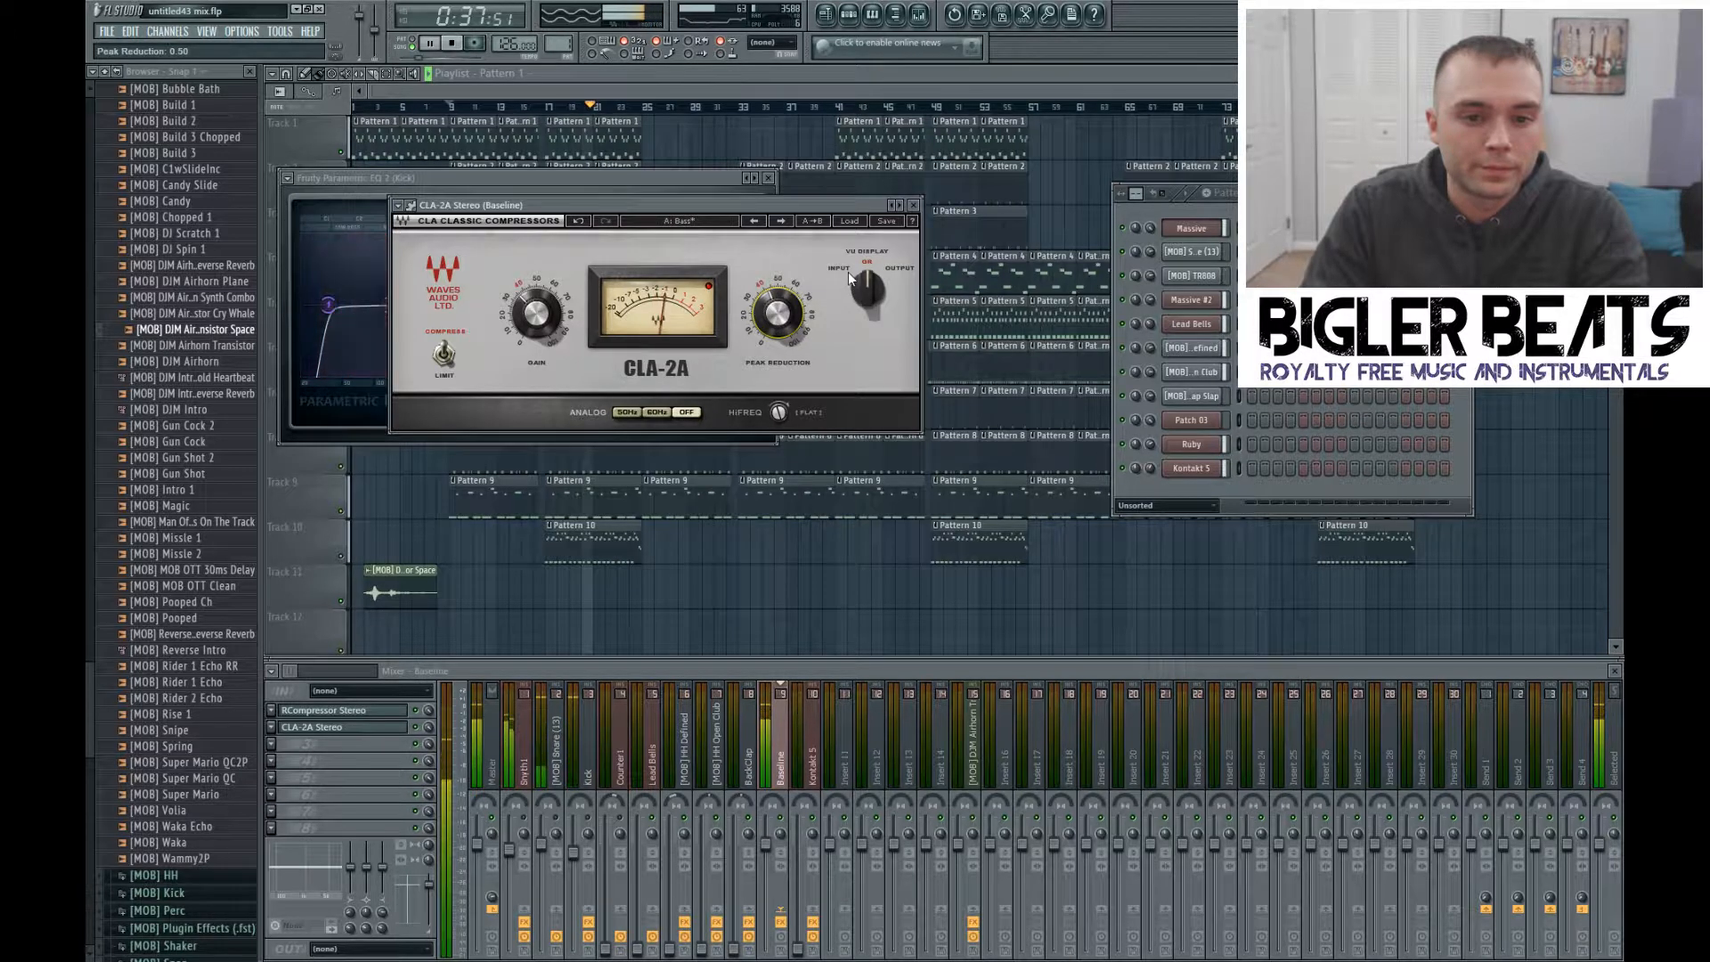
left_click(913, 206)
key("space")
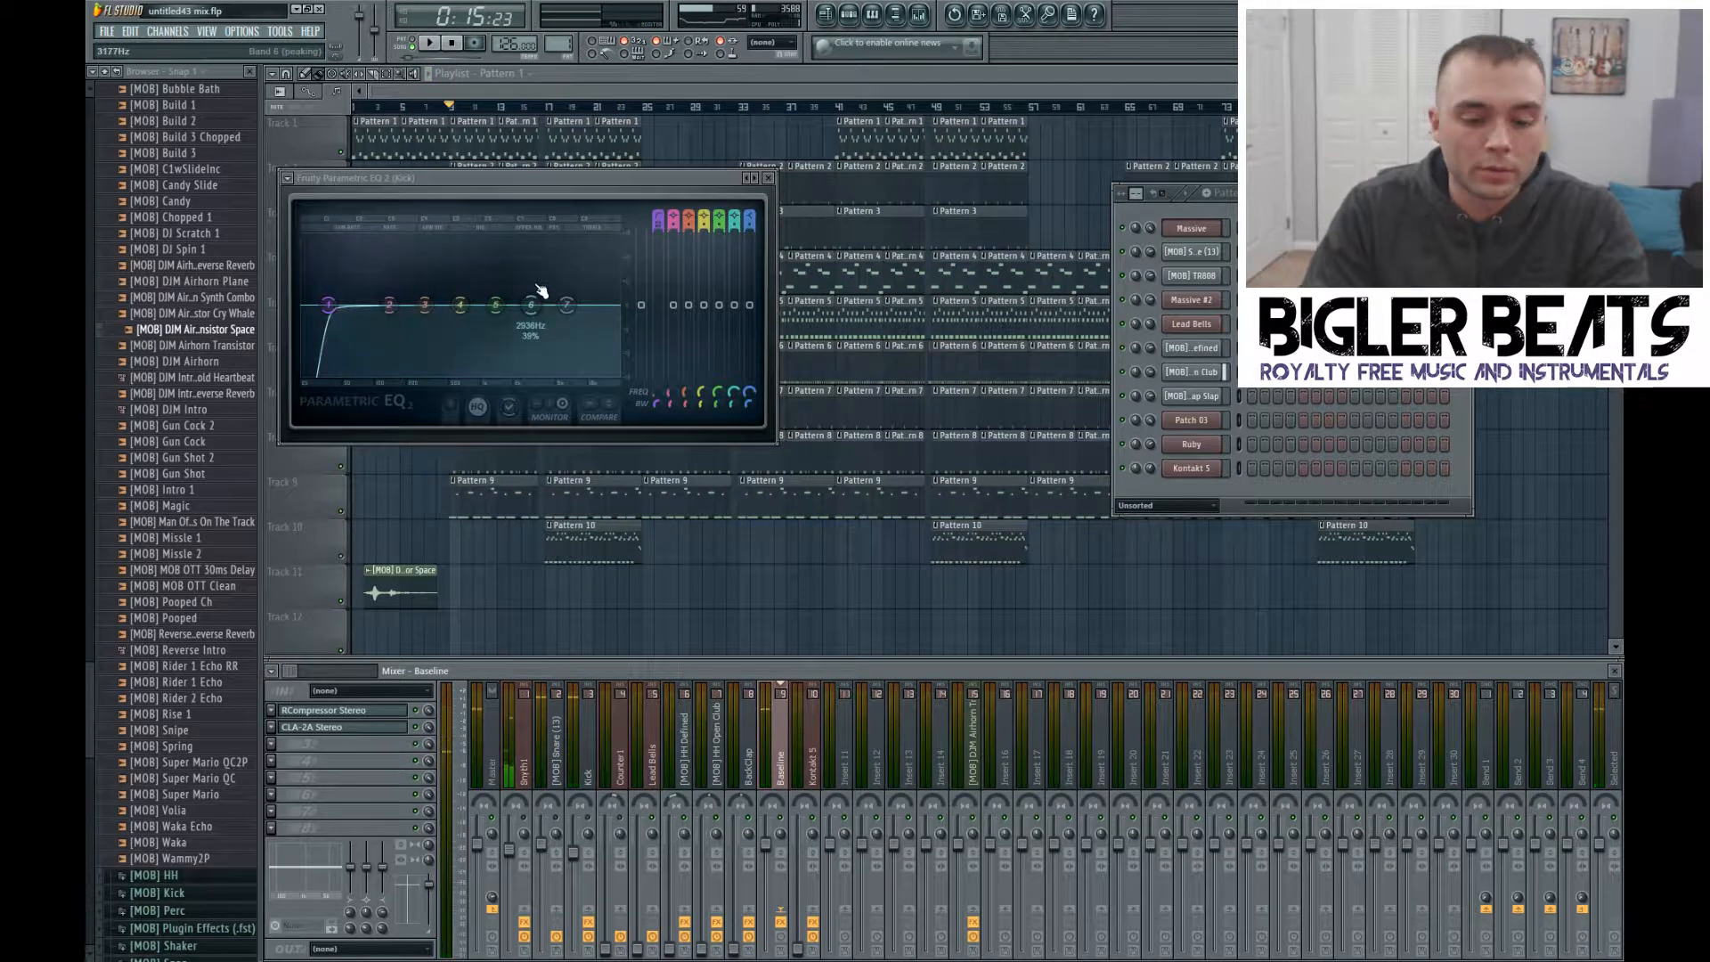
Step: Close the Kick EQ and move the Baseline track's CLA-2A Stereo down one slot to free the second slot
left_click(768, 179)
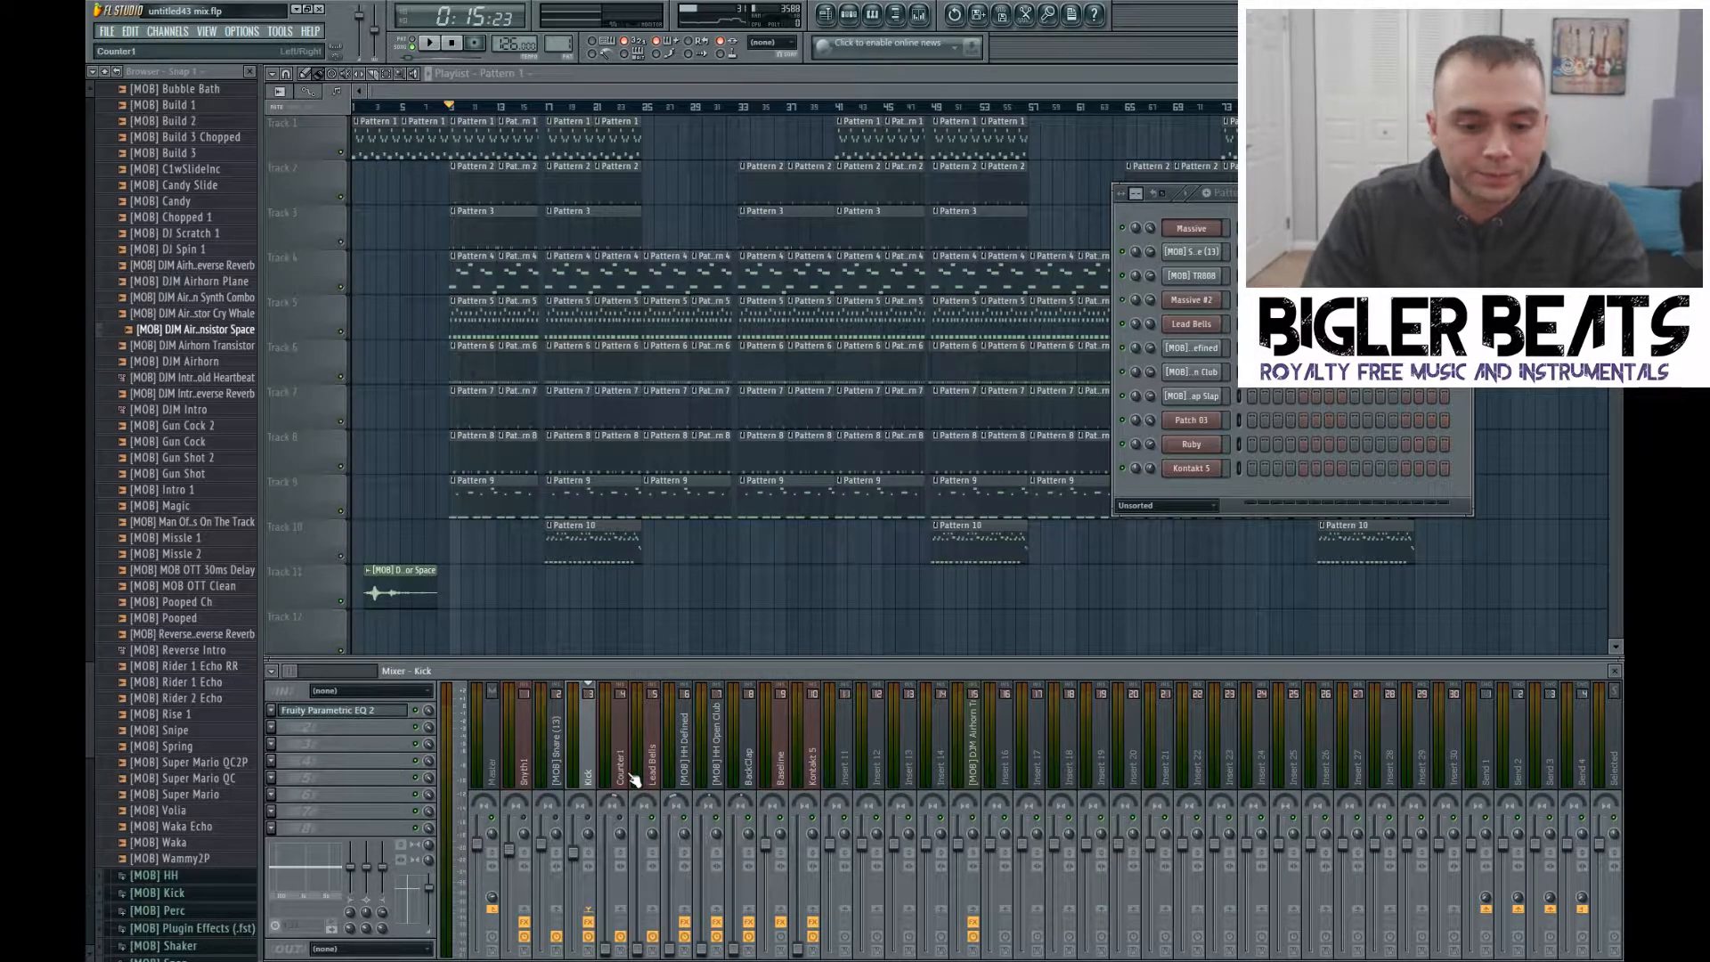
left_click(786, 782)
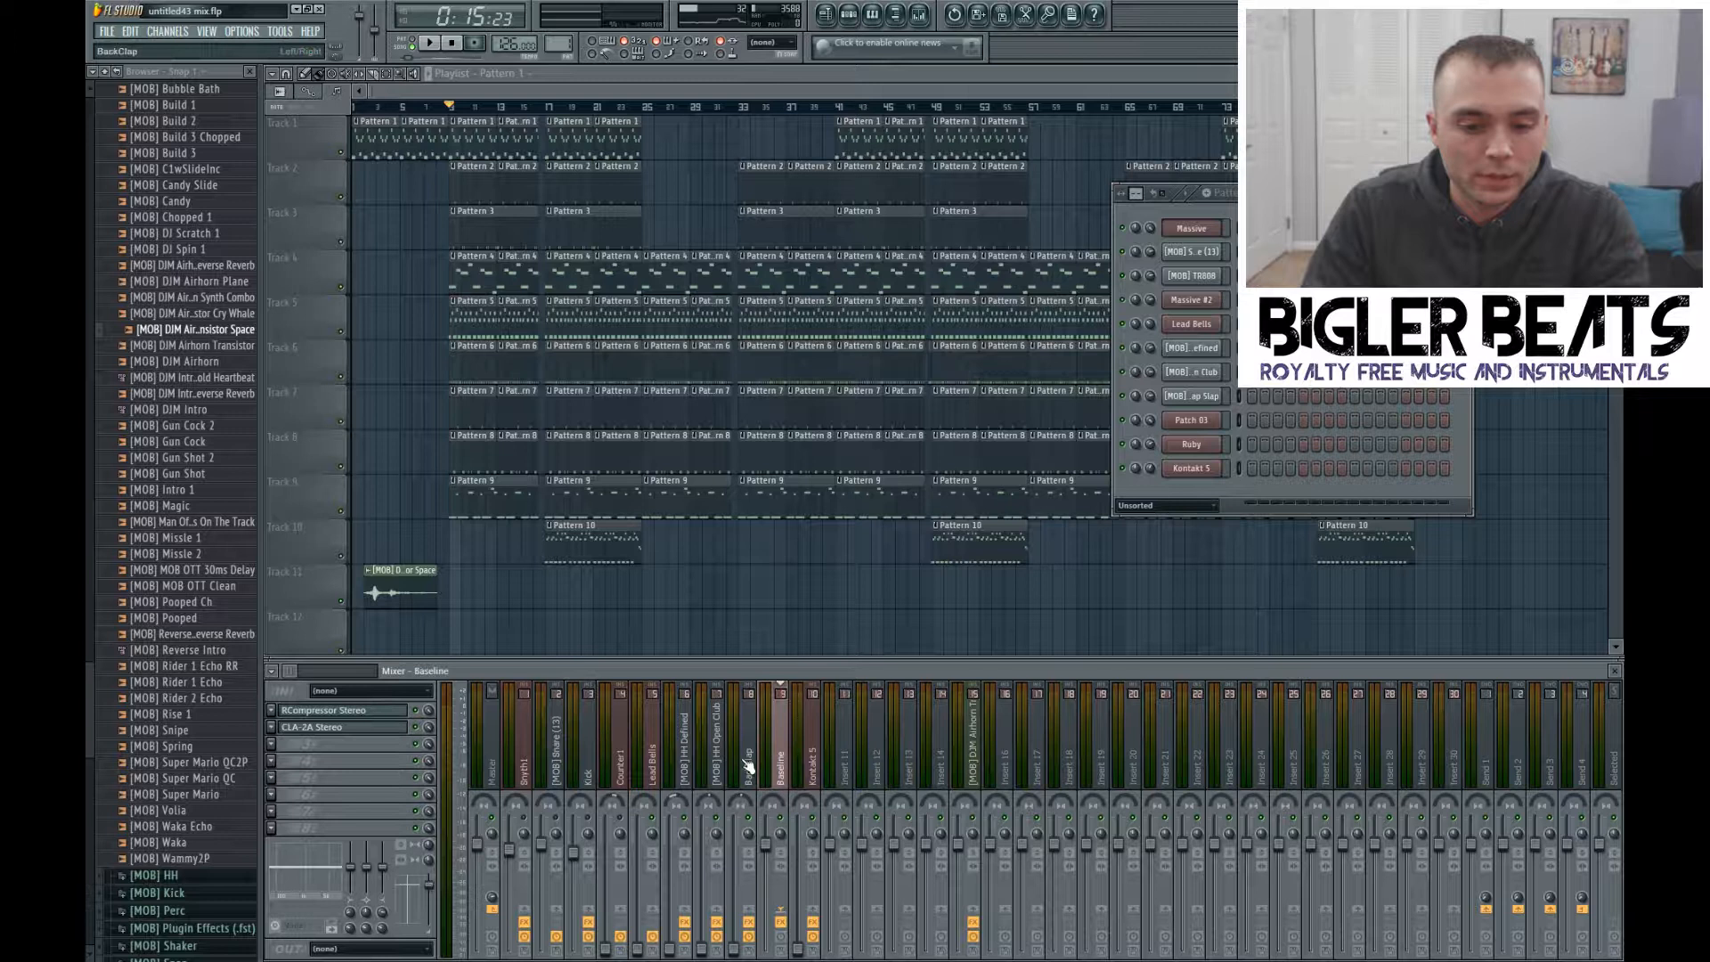
left_click(271, 727)
left_click(301, 903)
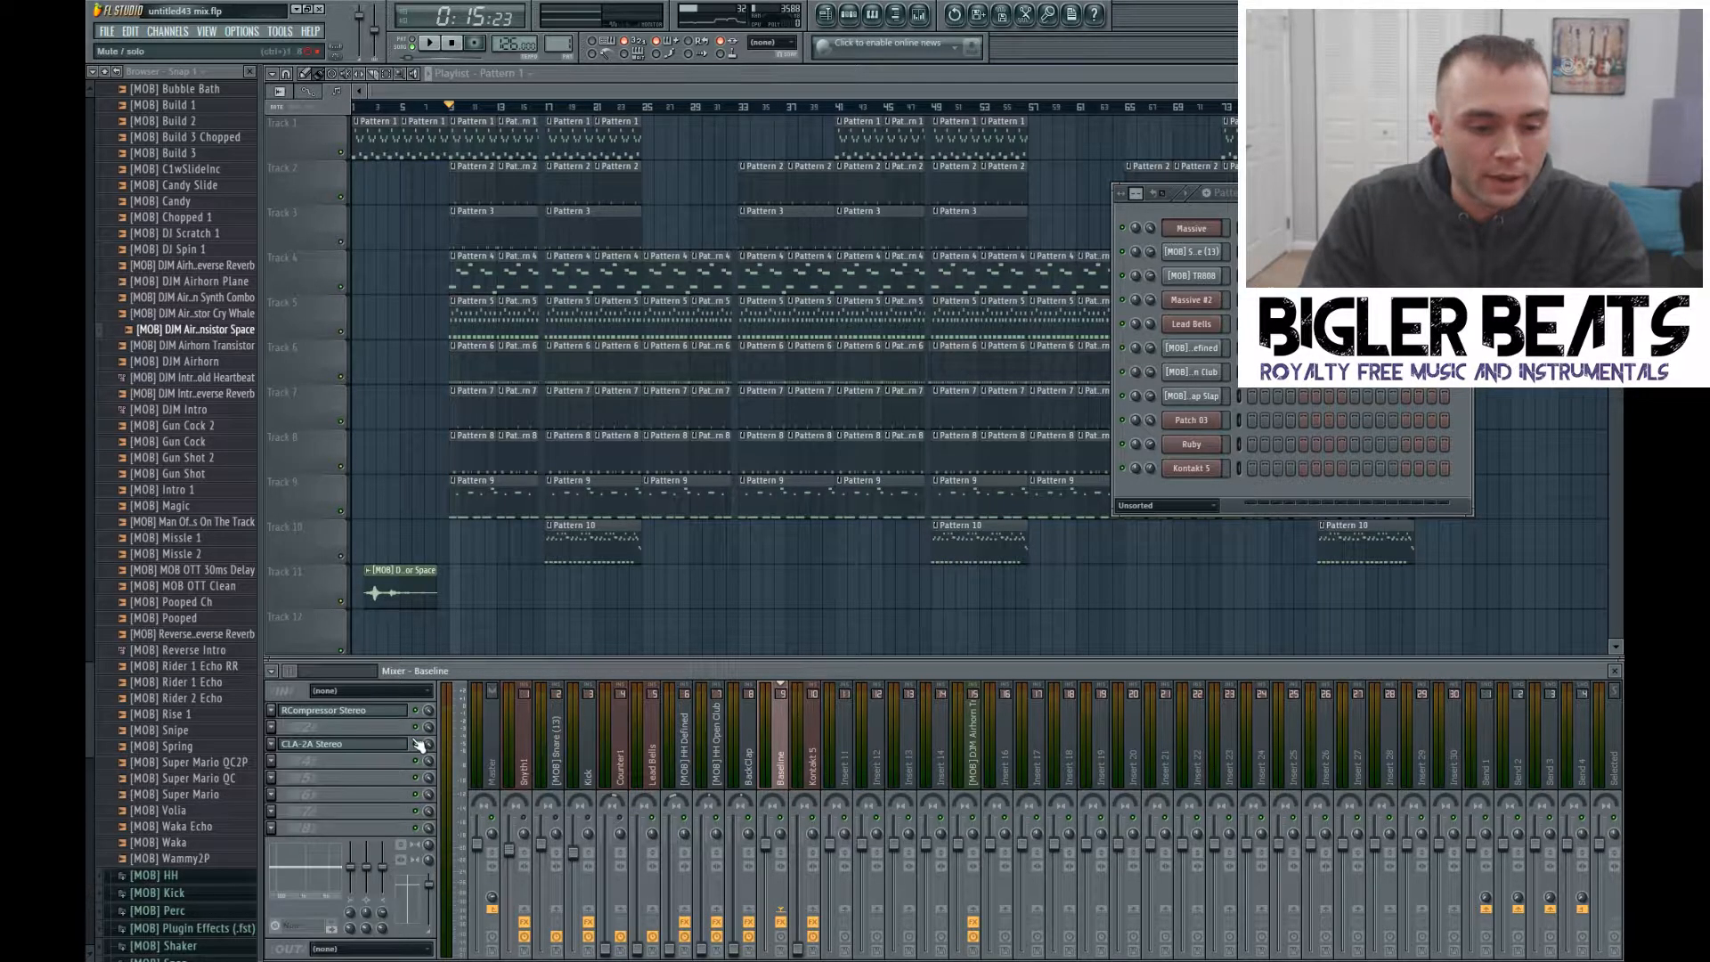
Step: Load the WaveShell plugin CLA-76 Stereo into the Baseline track's free second effect slot
left_click(271, 728)
mouse_move(307, 690)
left_click(595, 114)
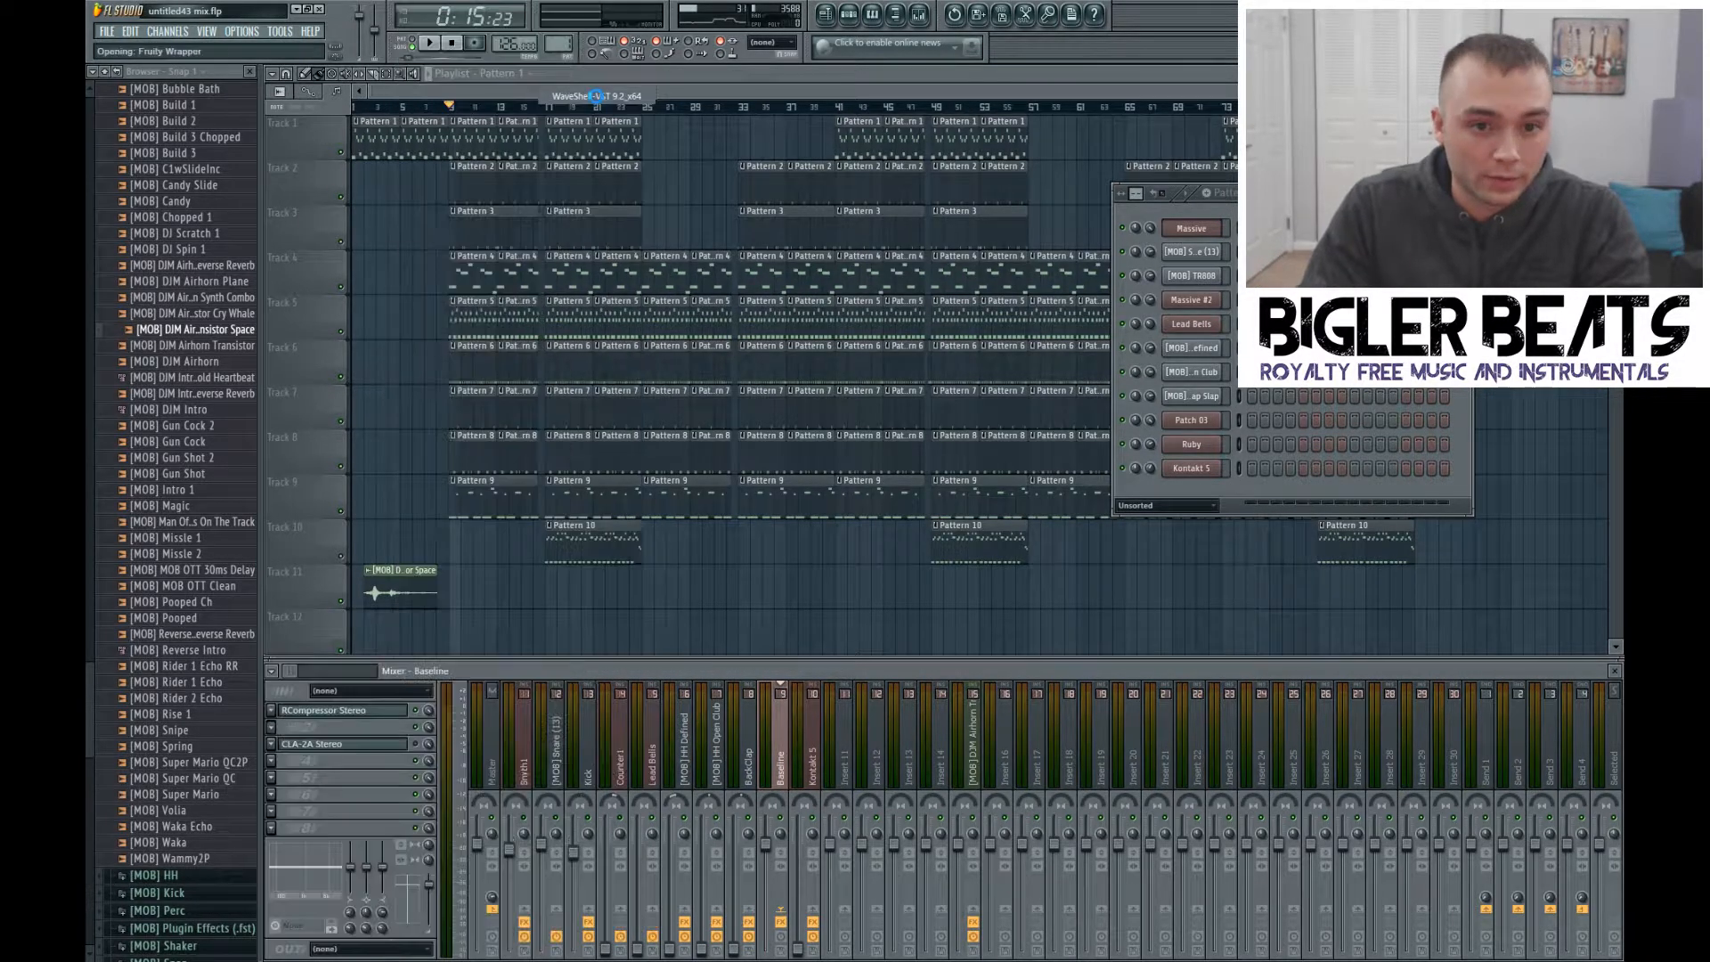
left_click(479, 347)
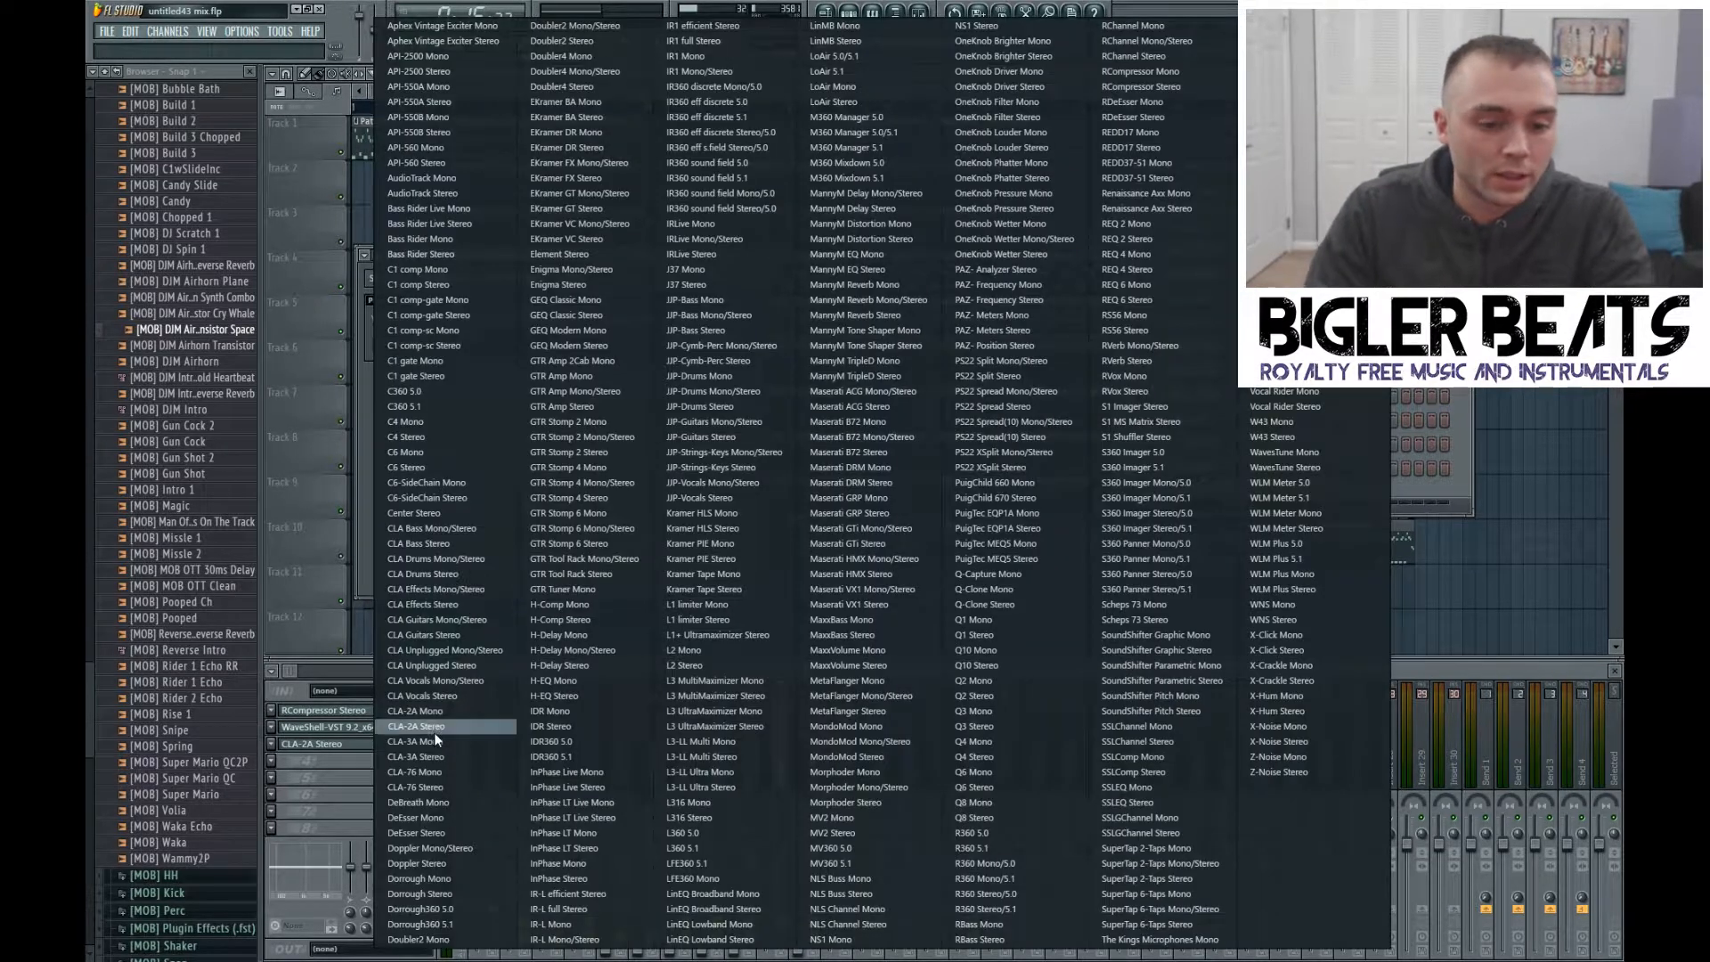
left_click(432, 785)
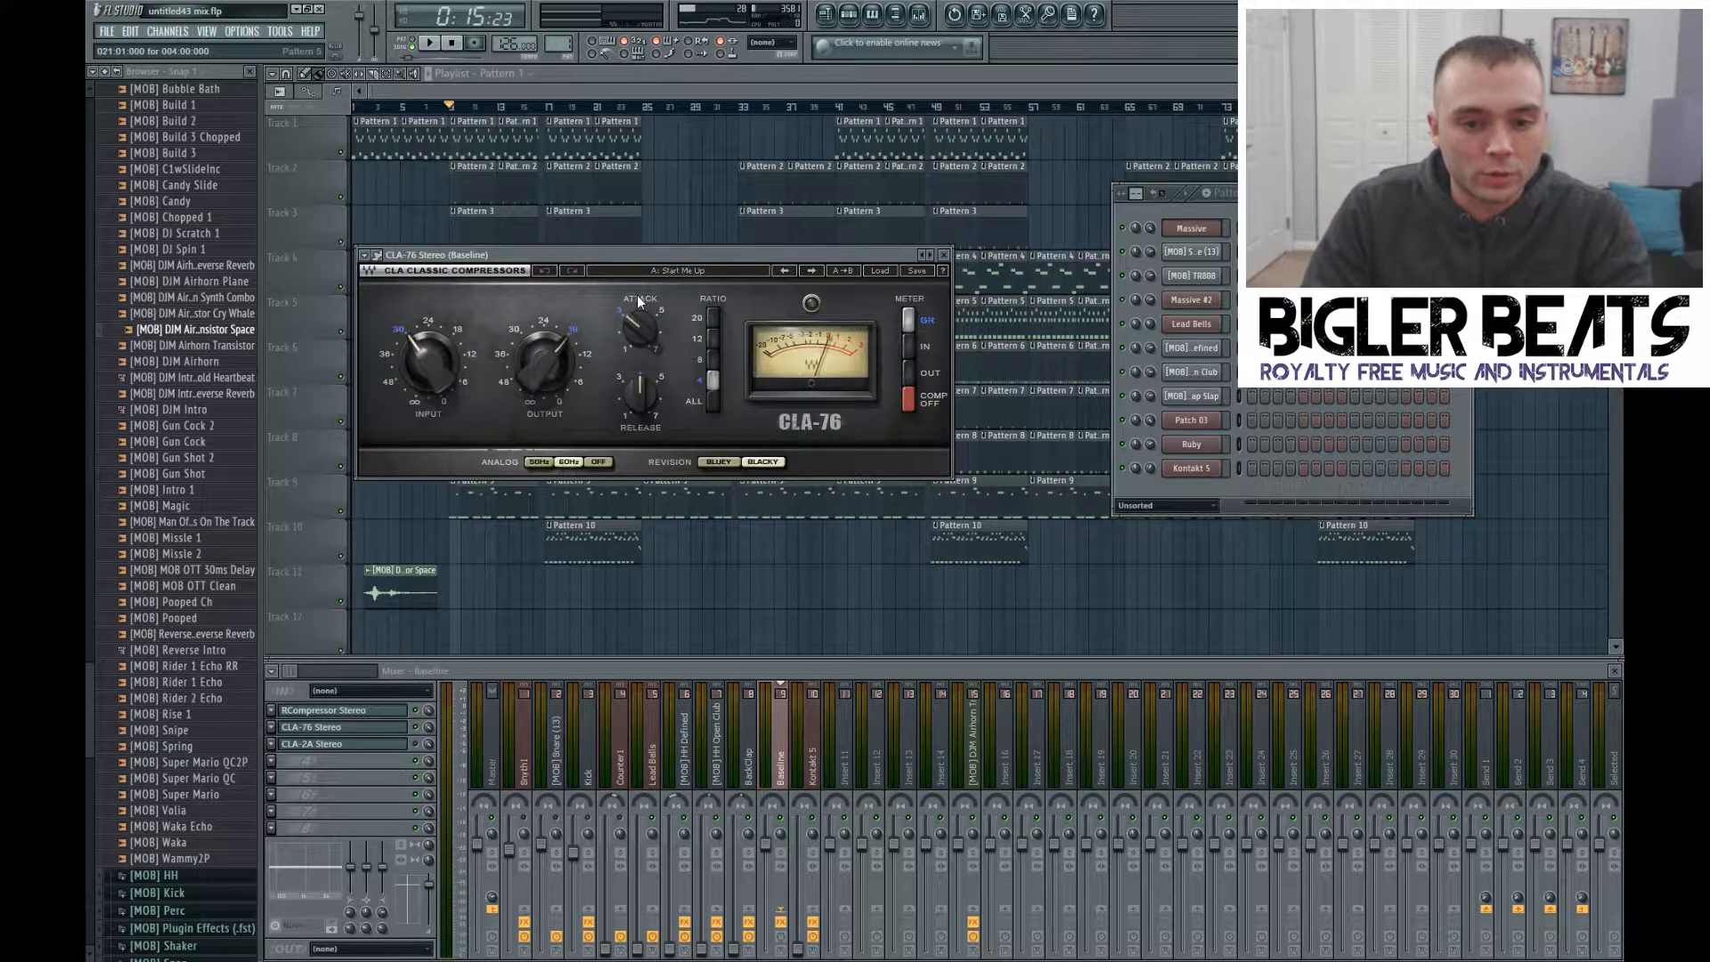
Step: Load the Bass factory preset from the CLA-76's Blacky group
left_click(885, 269)
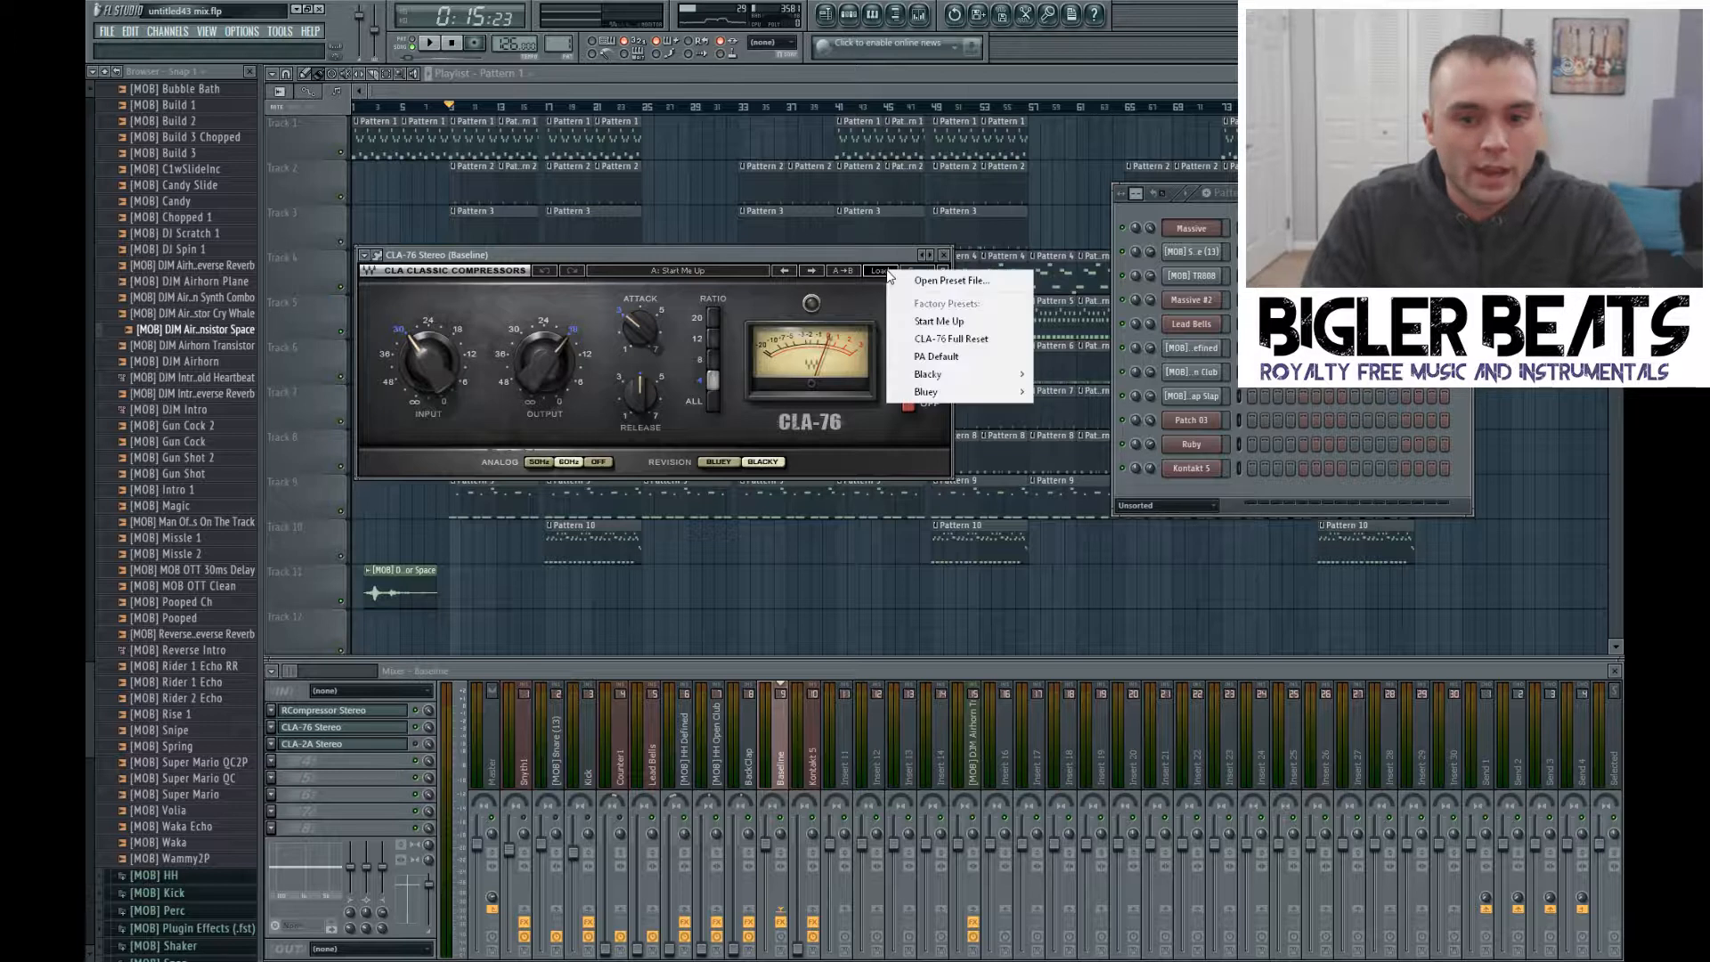
mouse_move(950, 391)
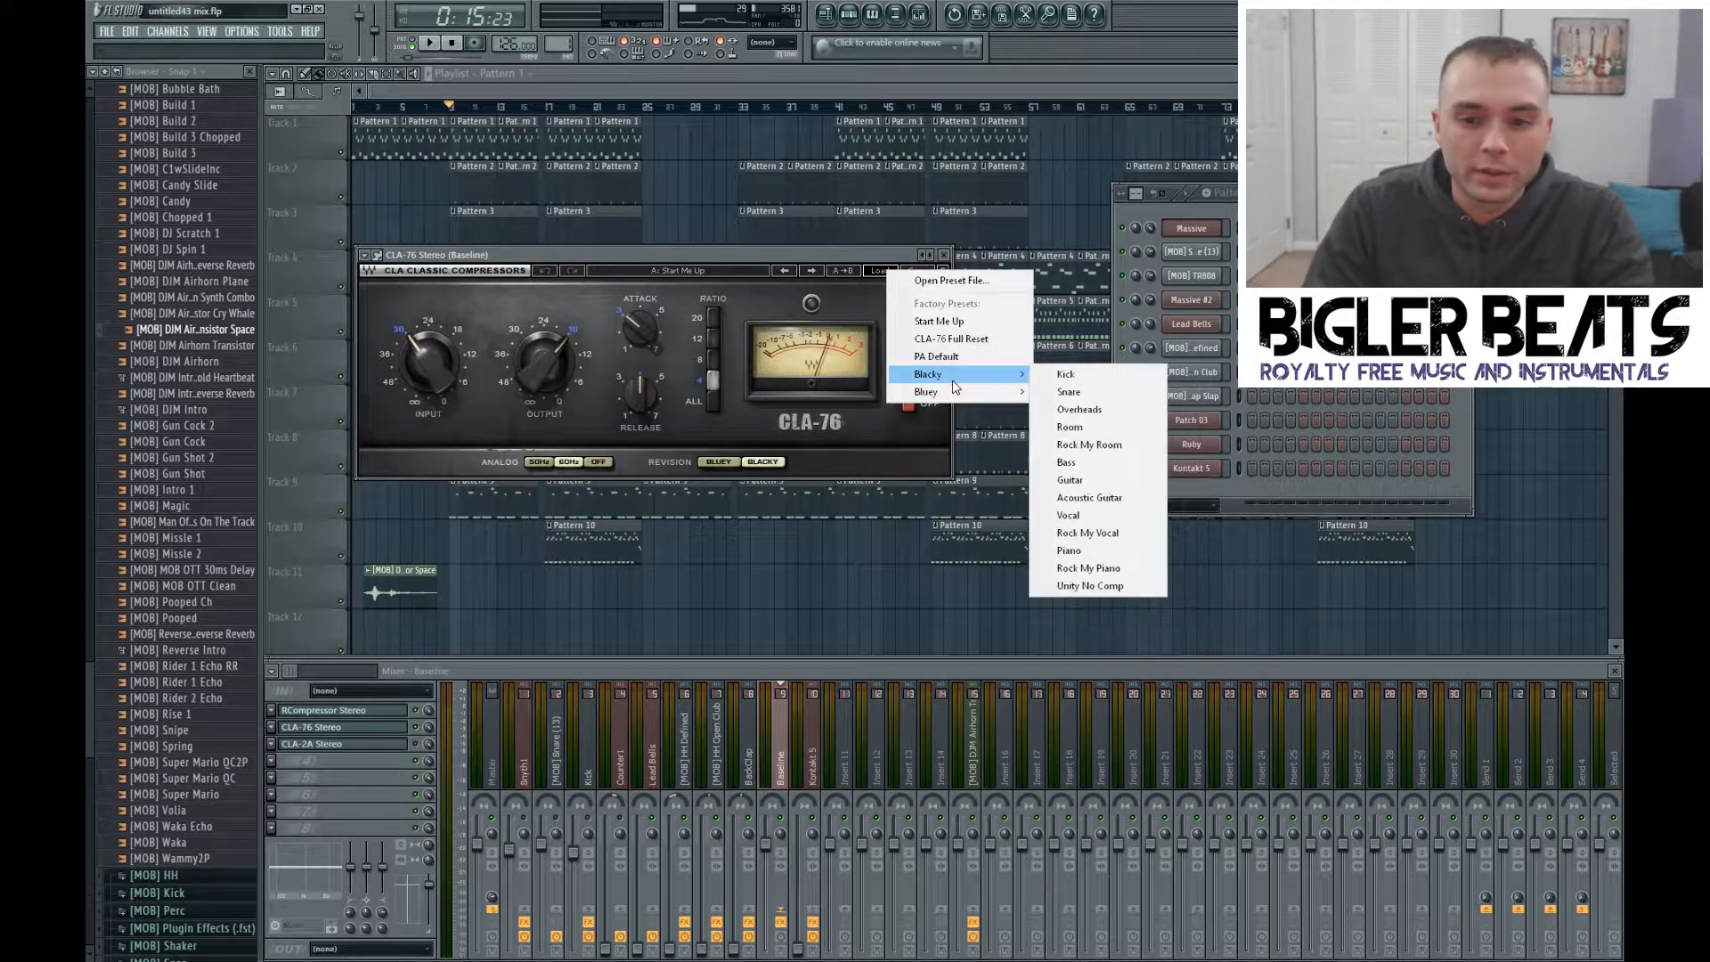
left_click(1098, 472)
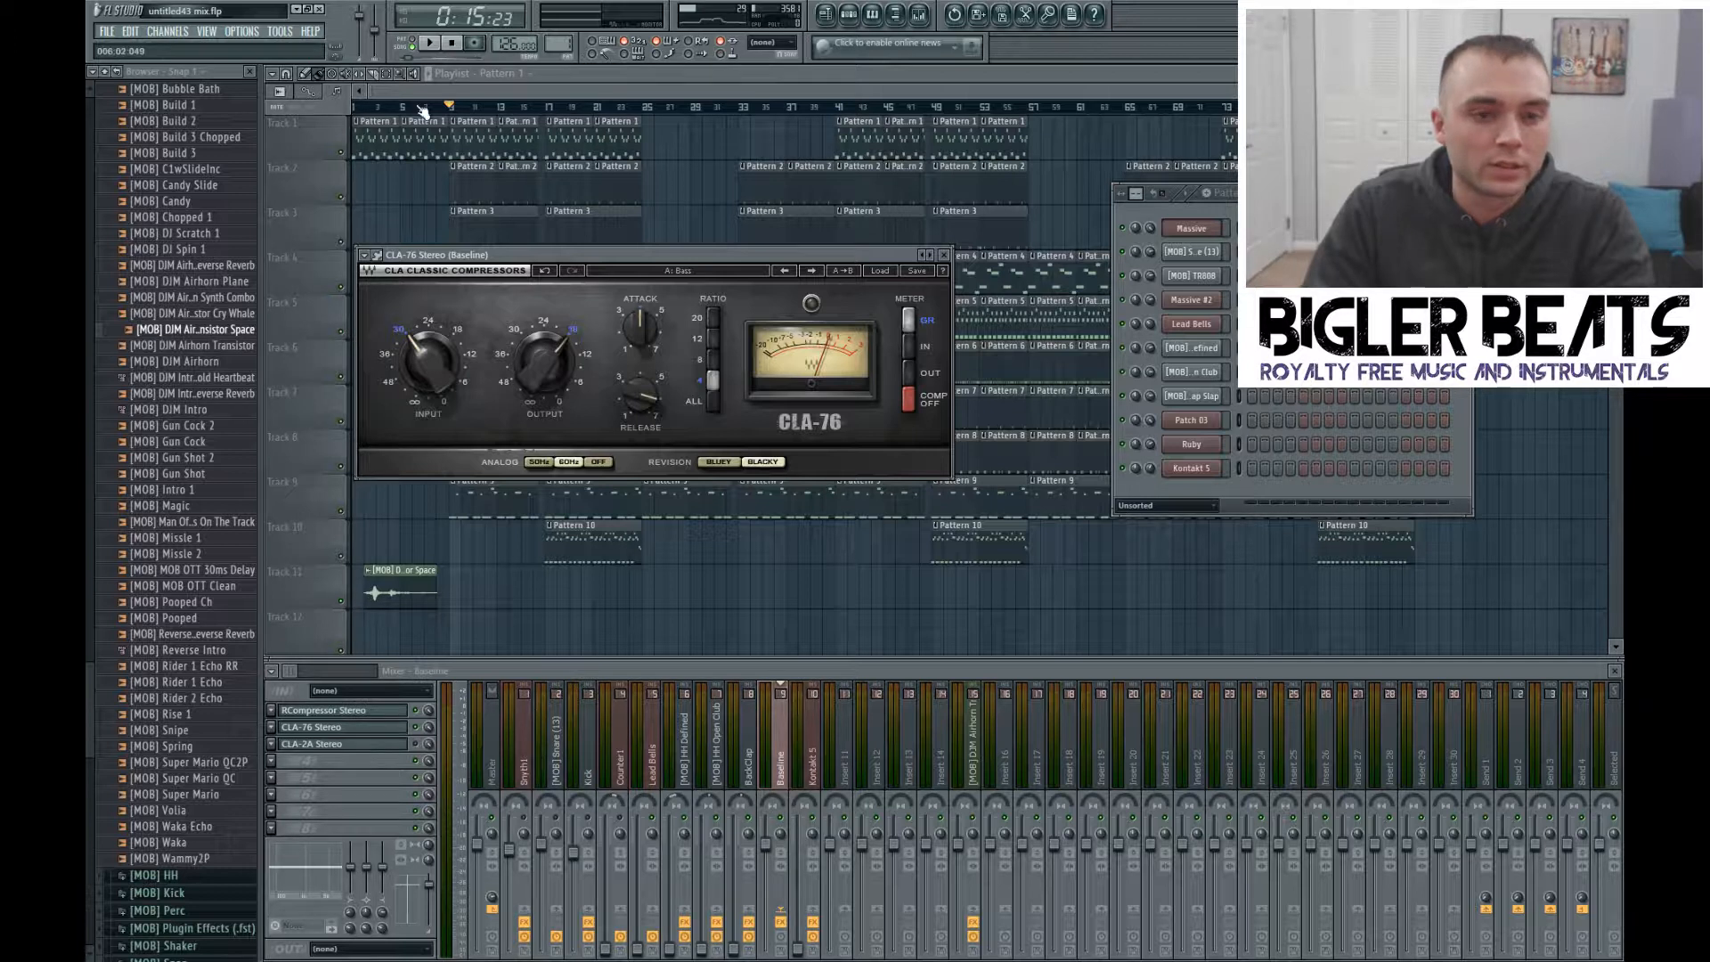
Step: Play the beat from bar 9 and fine-tune the CLA-76's input to about -40
left_click(431, 44)
mouse_move(429, 361)
left_mouse_down()
mouse_move(429, 383)
mouse_move(437, 356)
left_mouse_up()
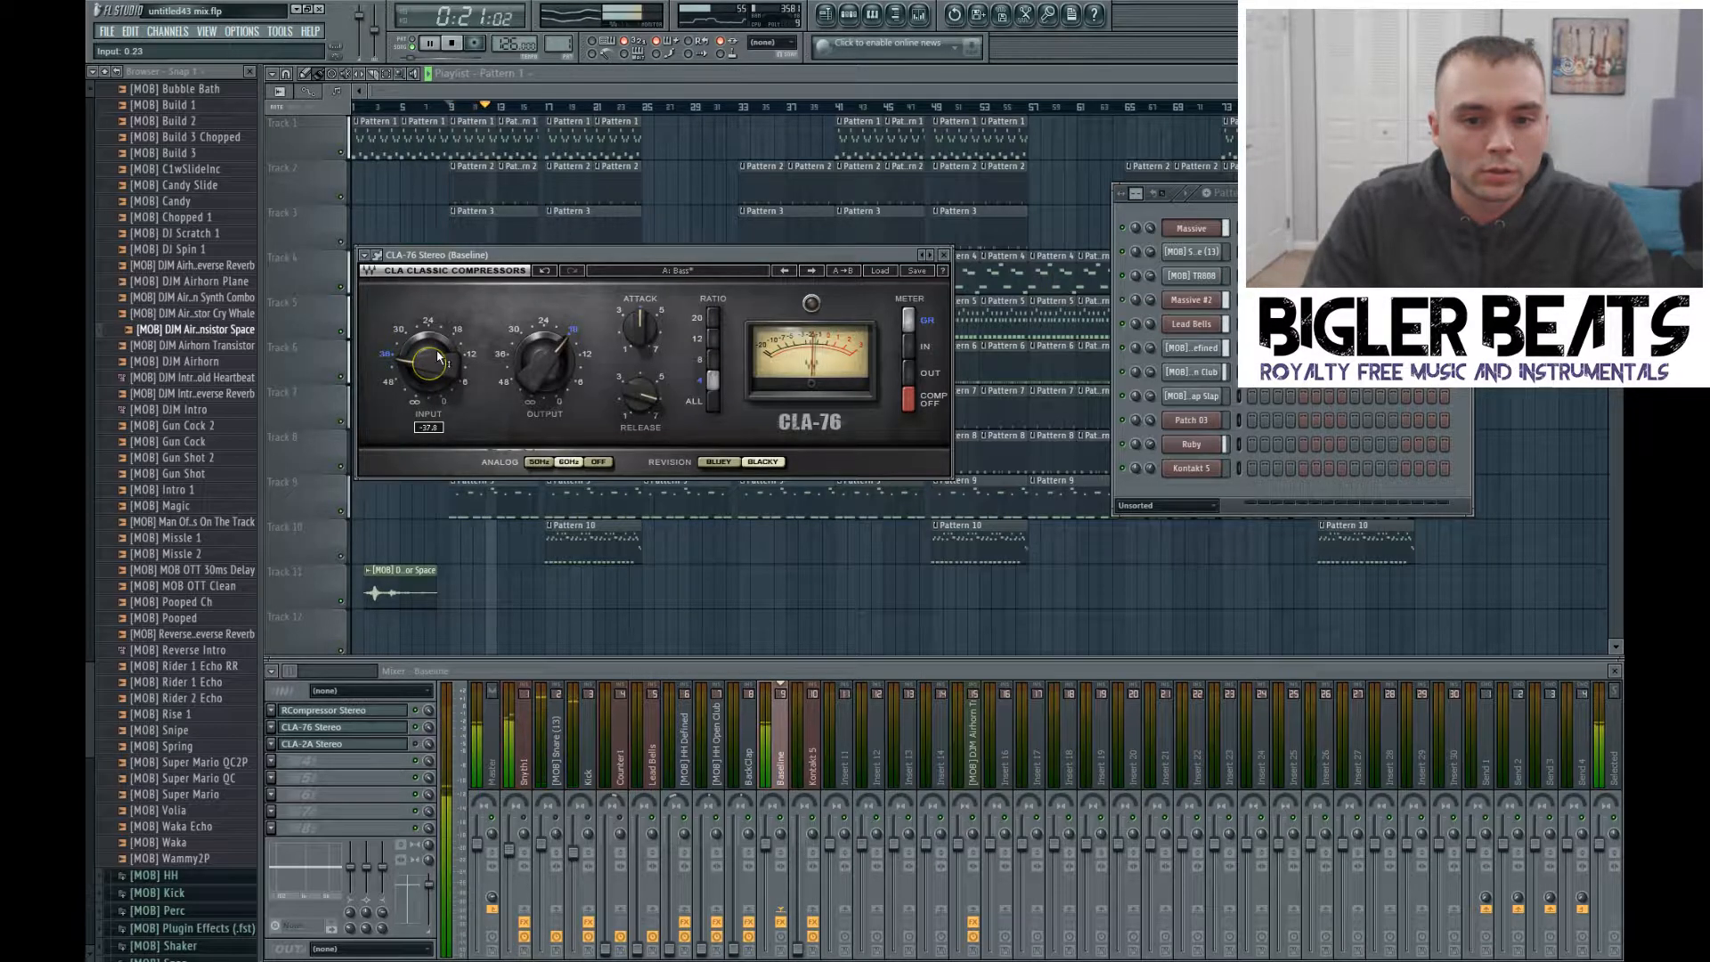
left_click_drag(436, 357, 436, 363)
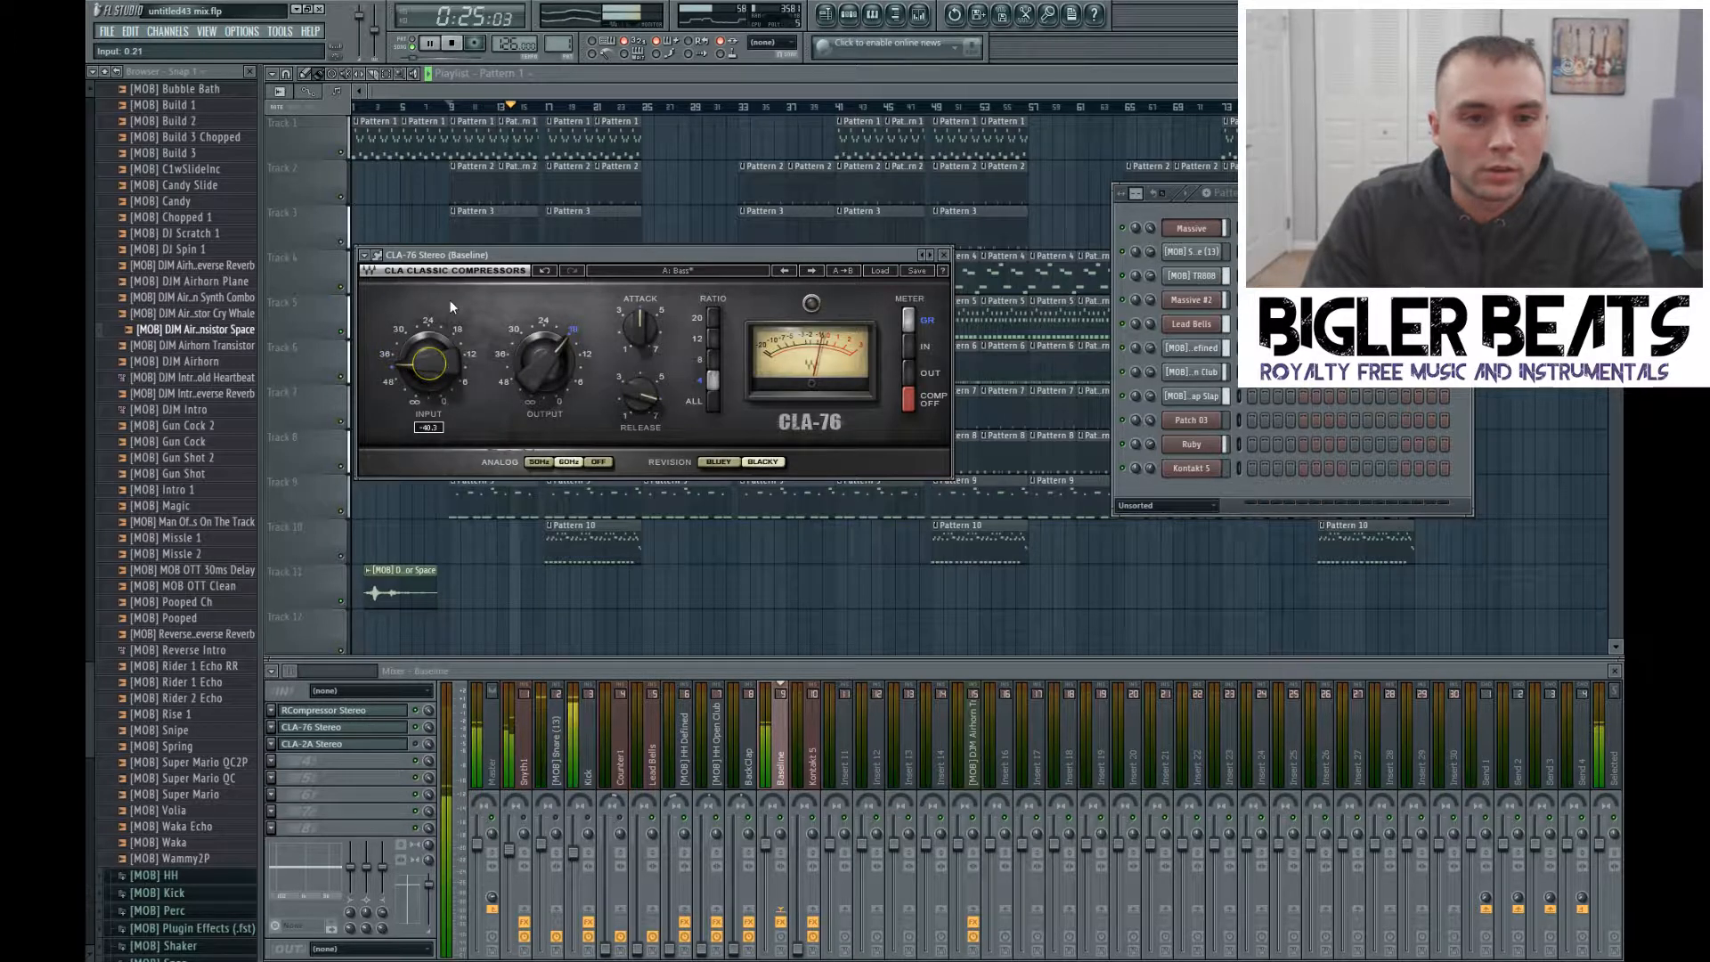
Step: Replay the opening of bar 9 several times to judge the bass compression, and switch the CLA-76's analog modelling off
left_click(451, 43)
left_click(434, 43)
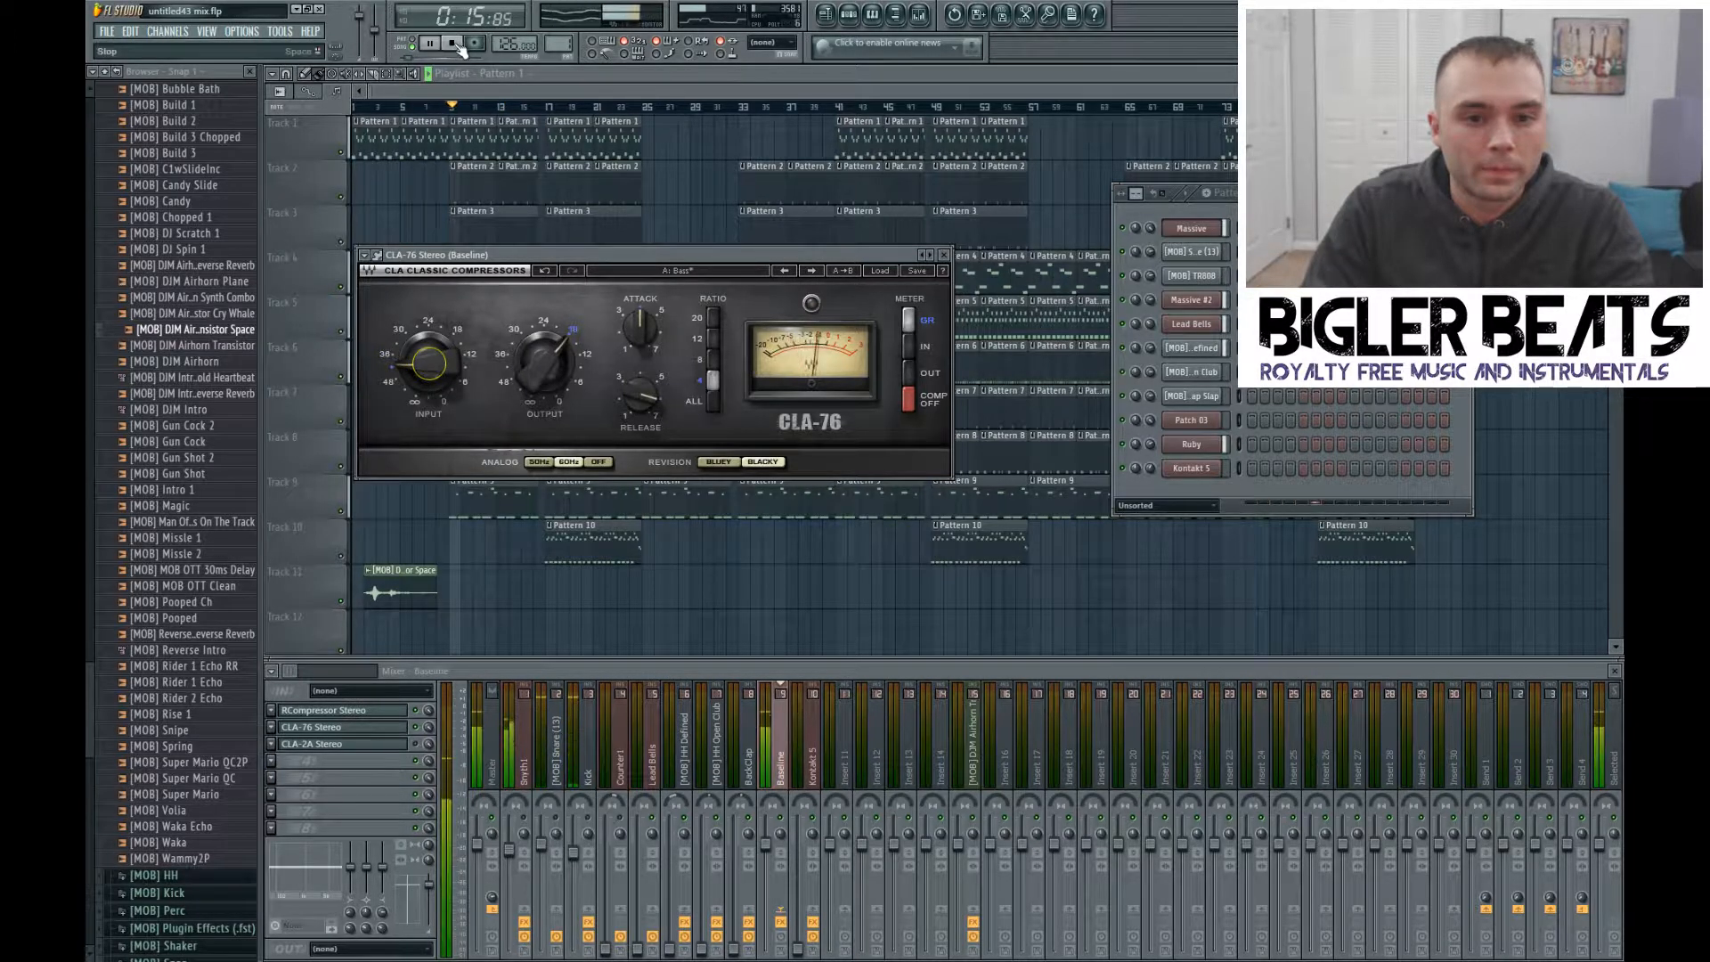
left_click(451, 42)
left_click(432, 43)
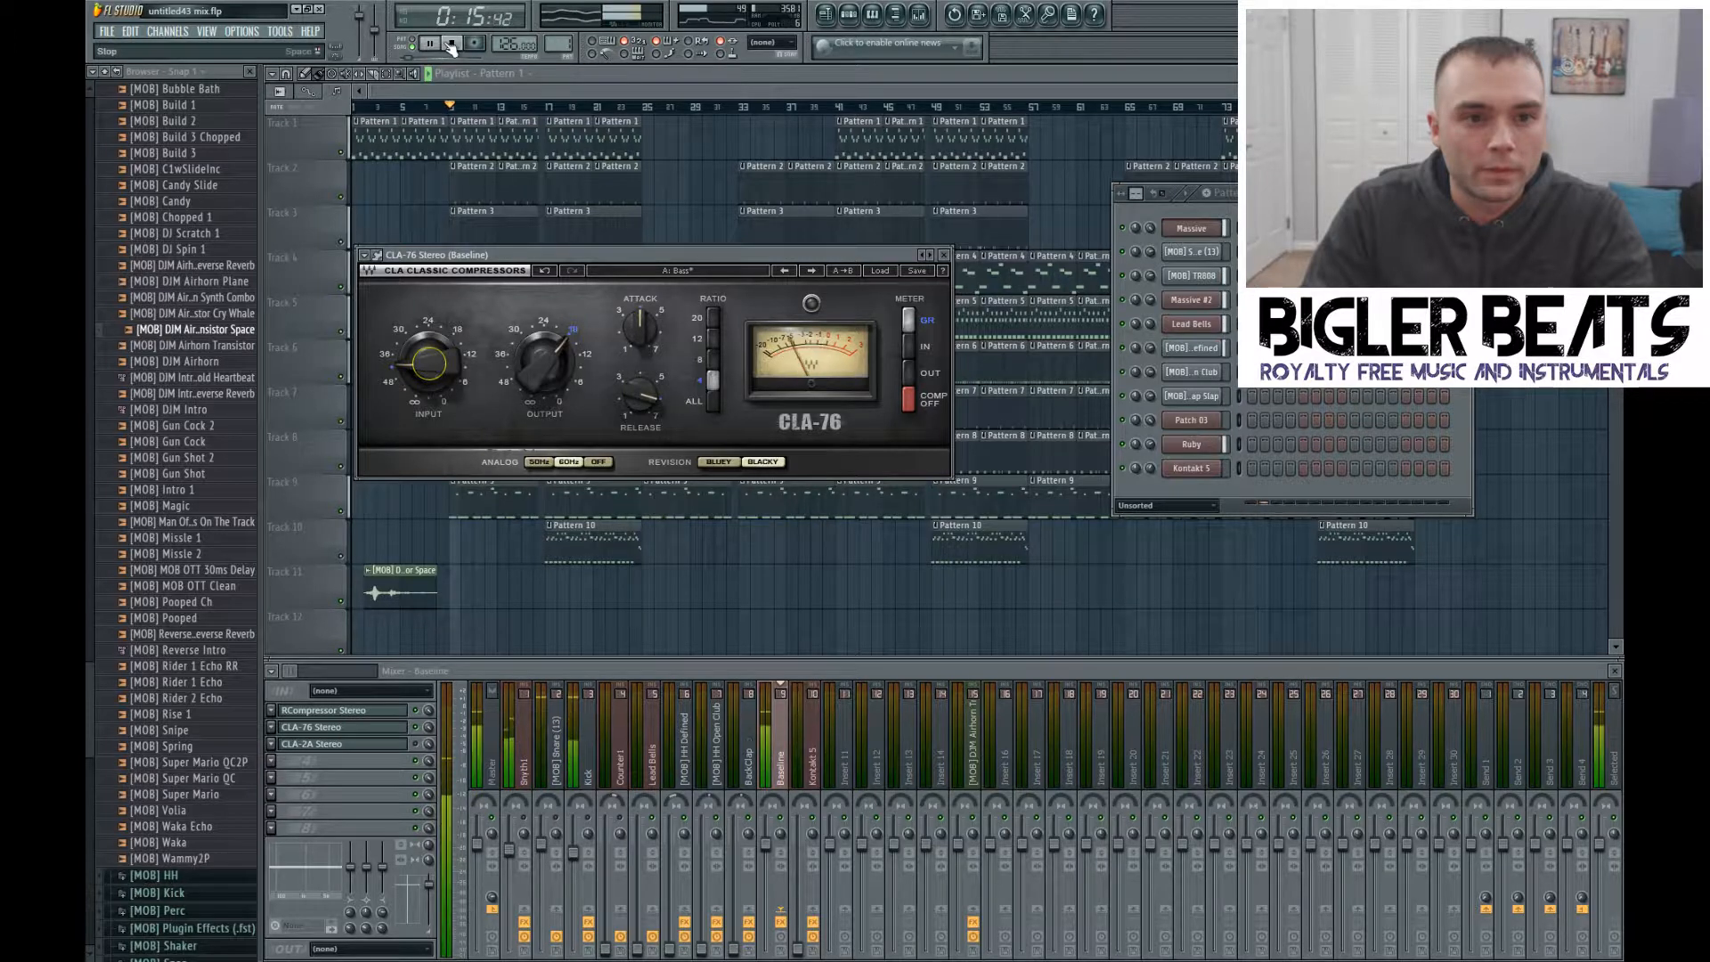
left_click(456, 43)
left_click(437, 43)
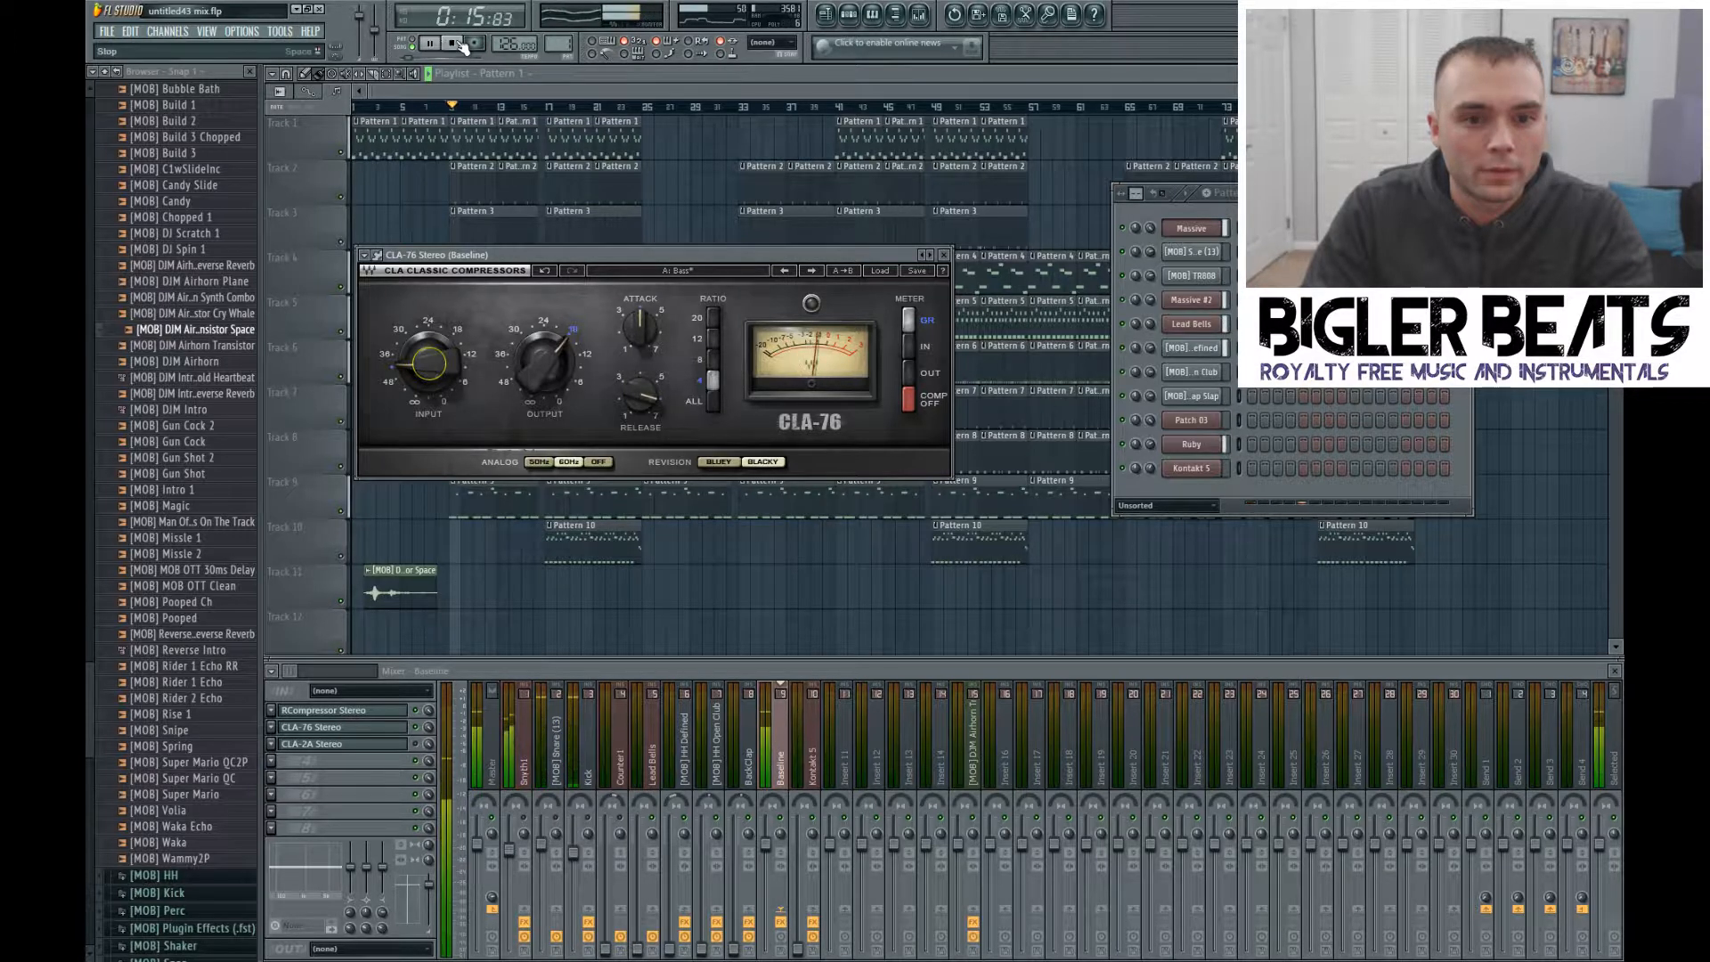
left_click(455, 43)
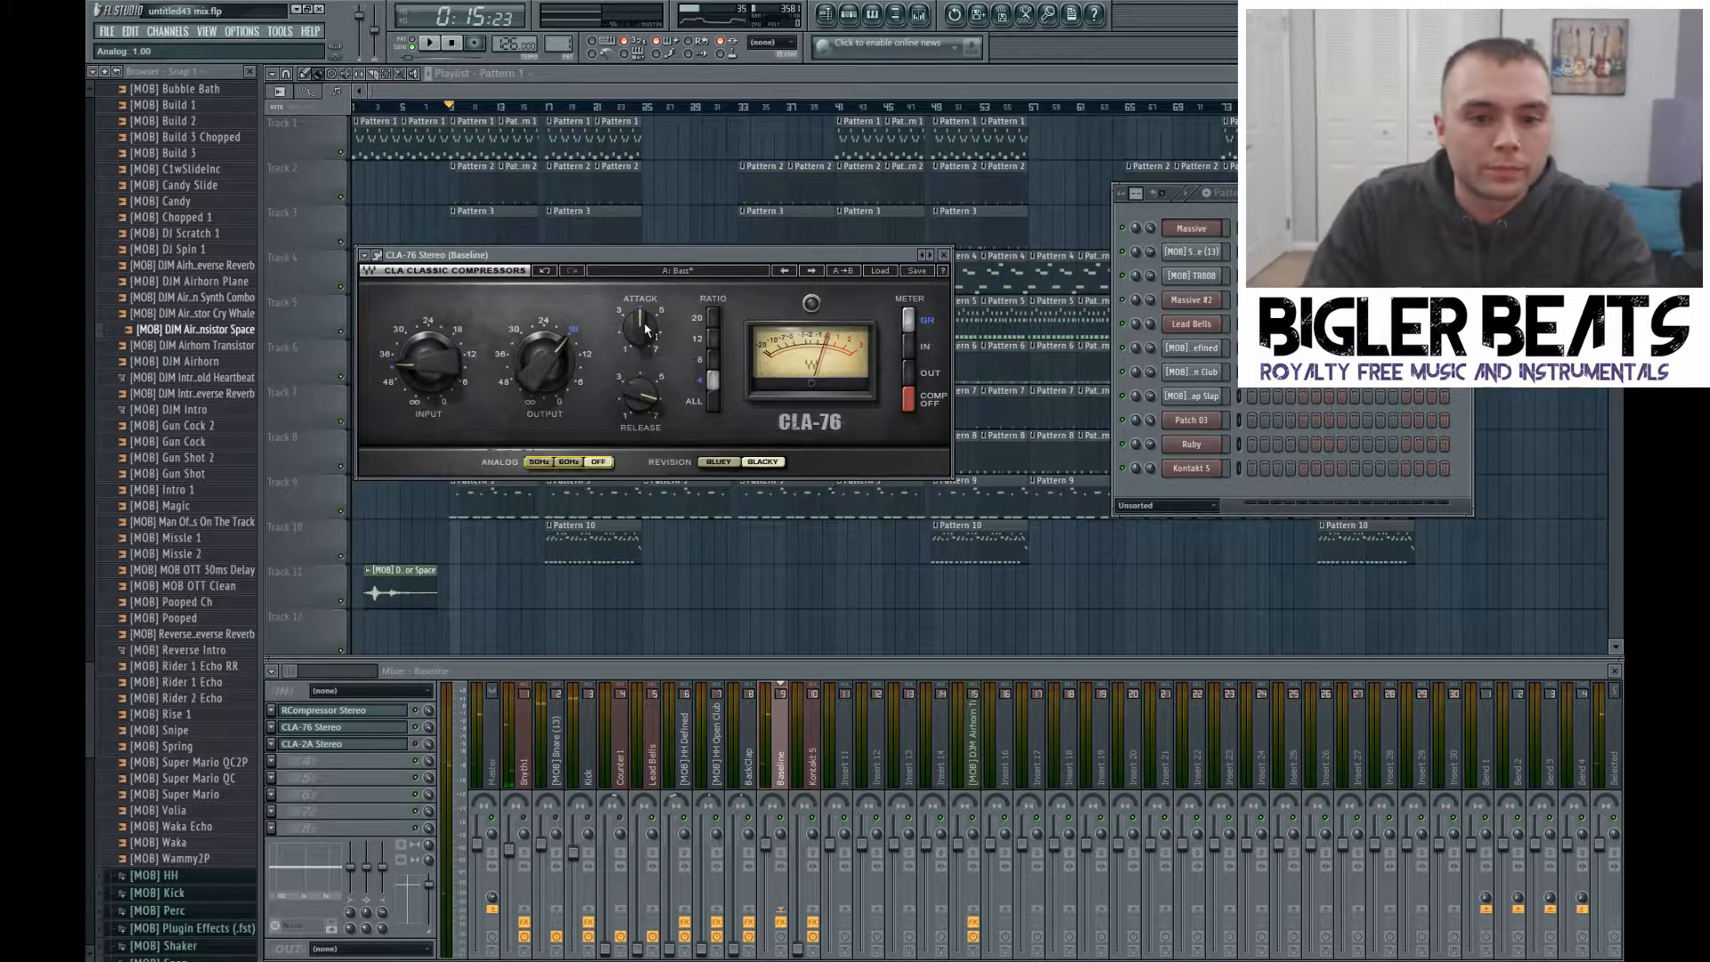
Step: Adjust the CLA-76's attack and release, replaying from bar 9 between changes to compare the sound
left_click(431, 43)
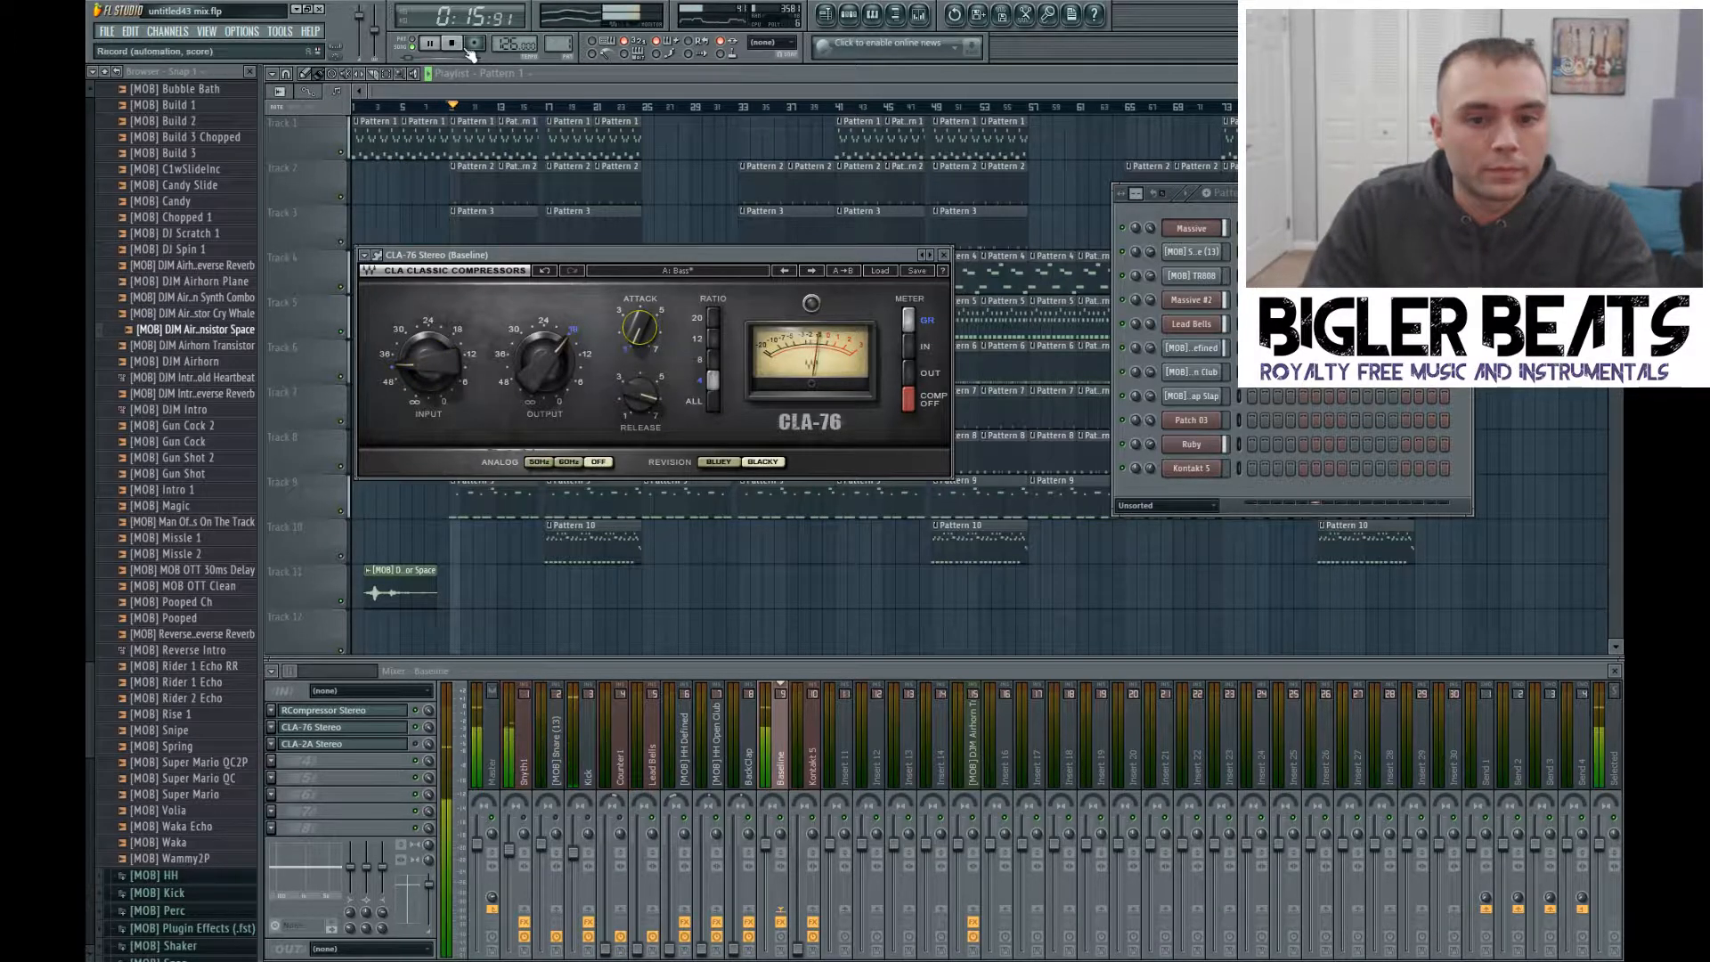
key("space")
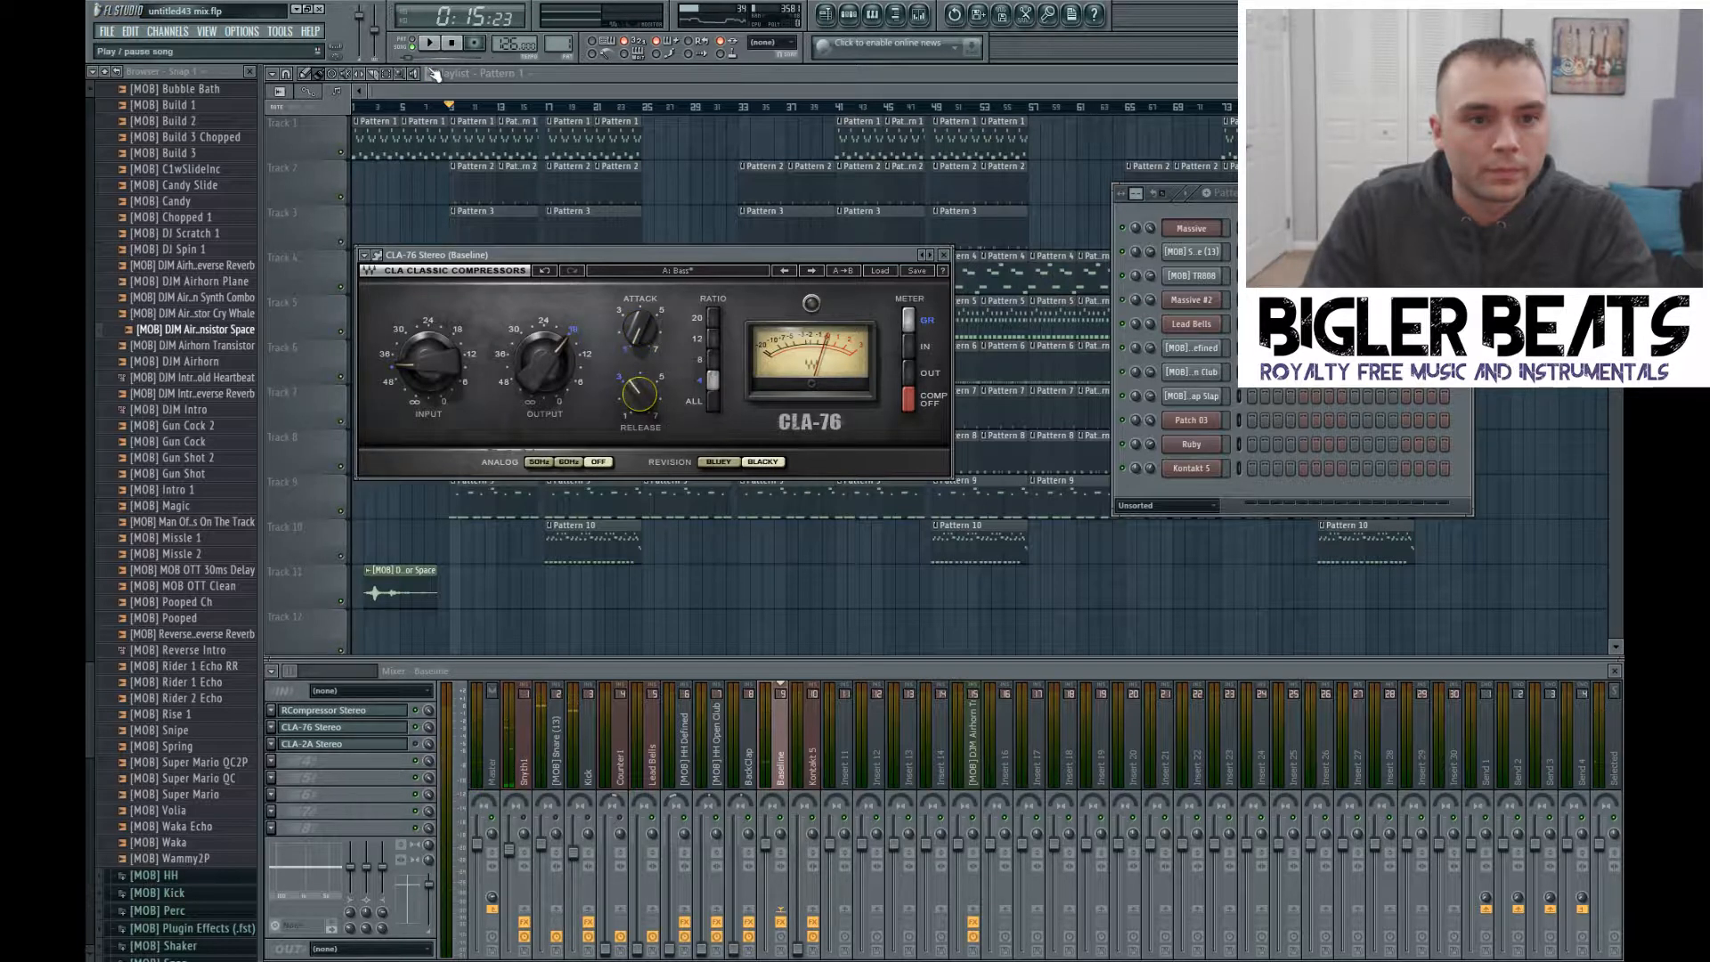
key("space")
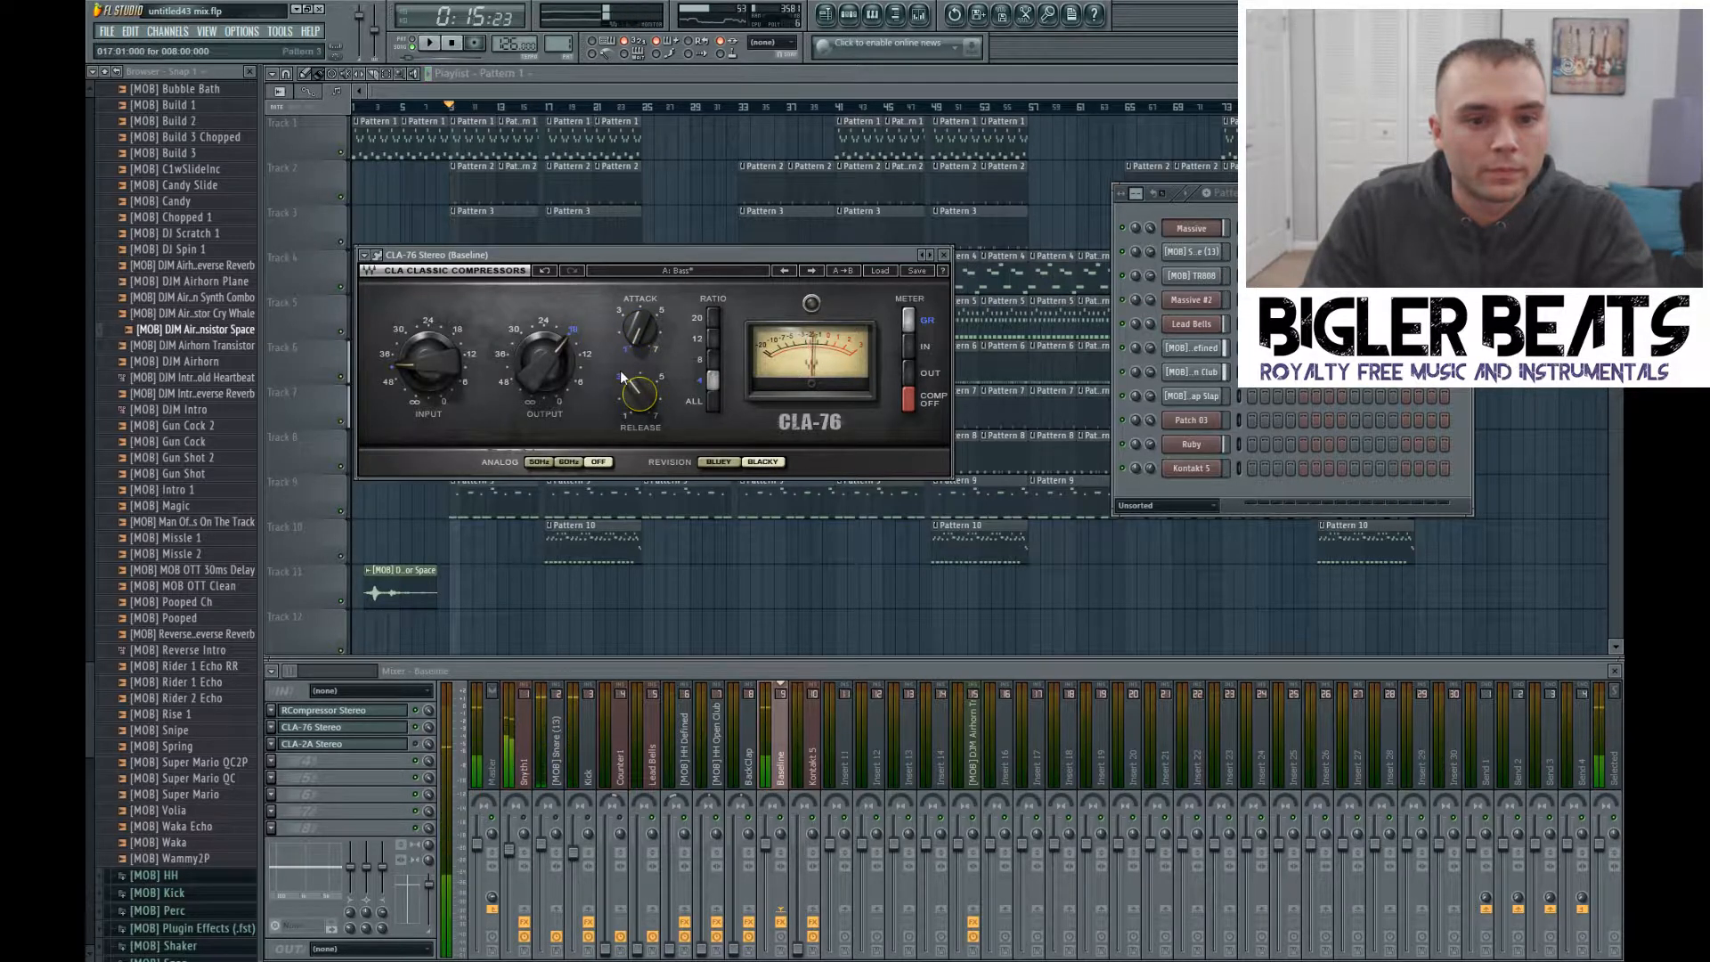
left_click_drag(636, 390, 636, 372)
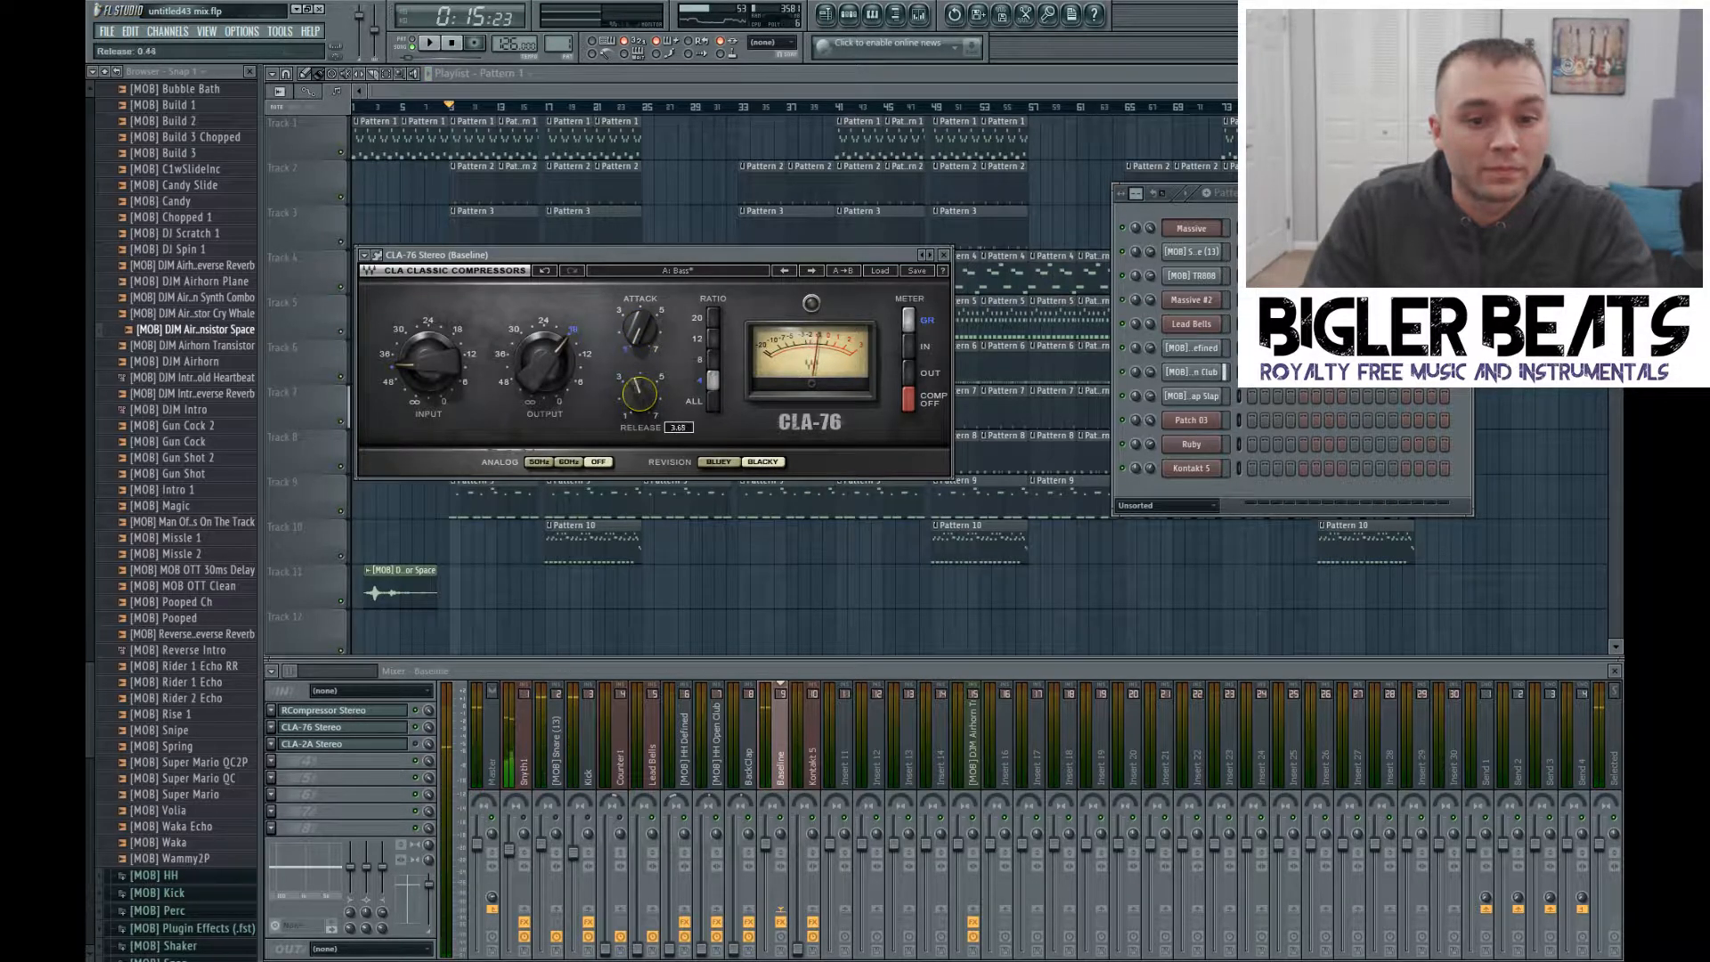
left_click(429, 44)
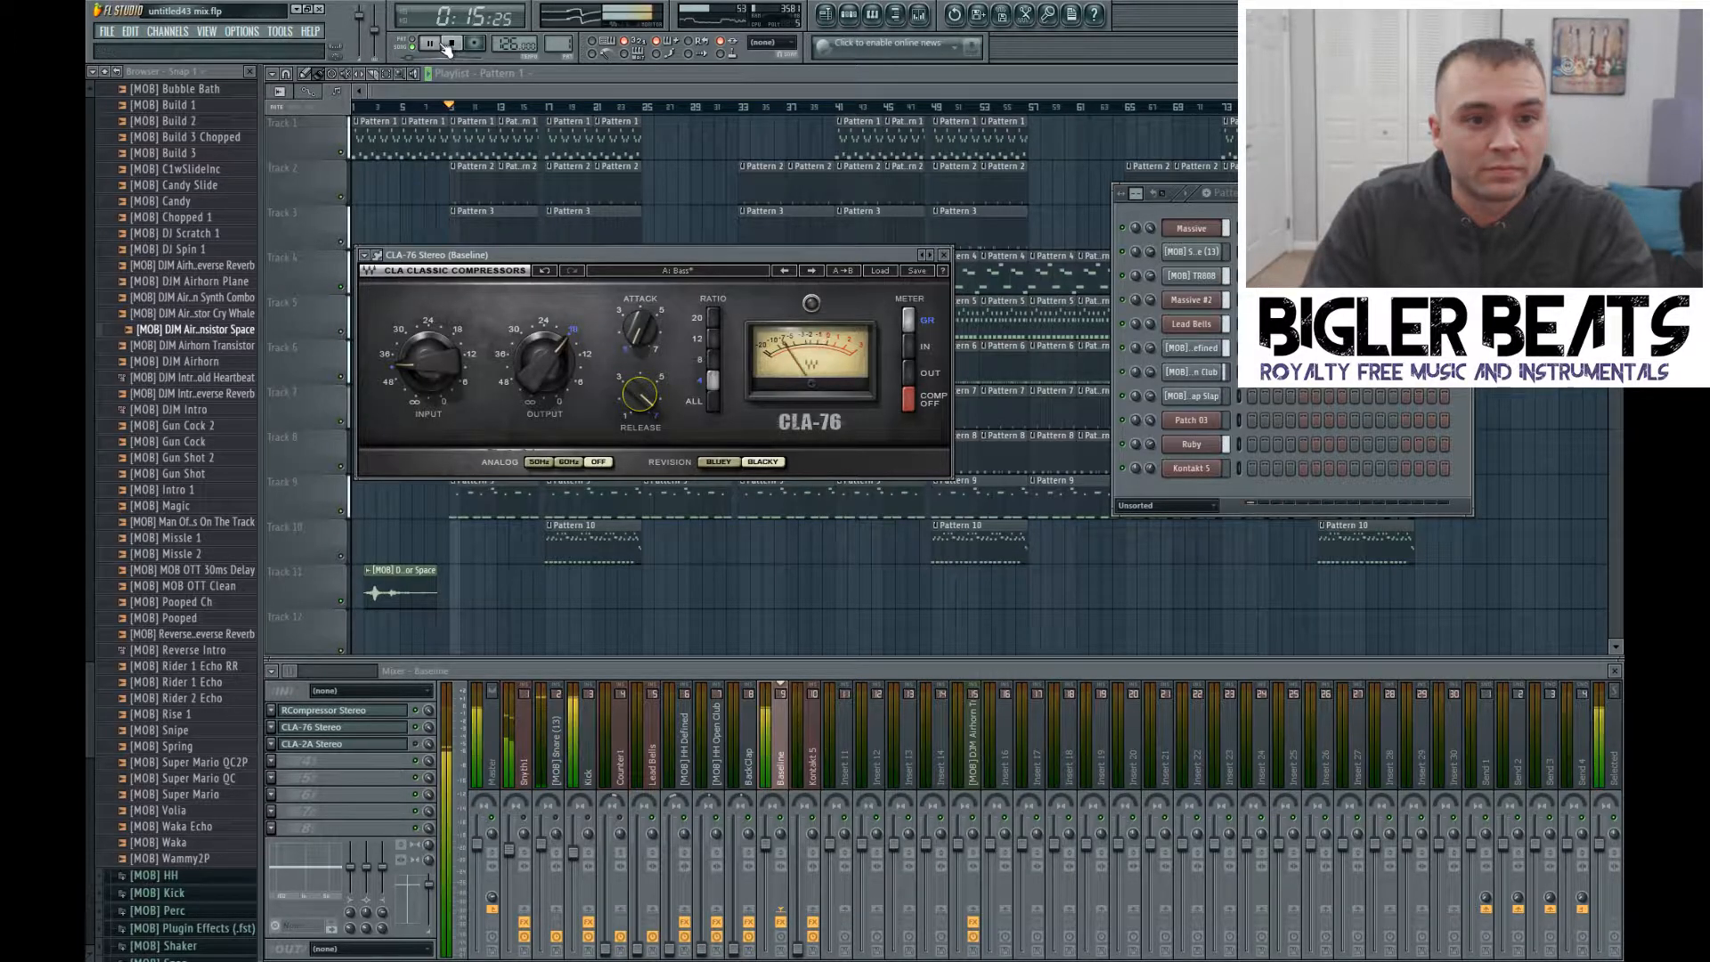
left_click(451, 44)
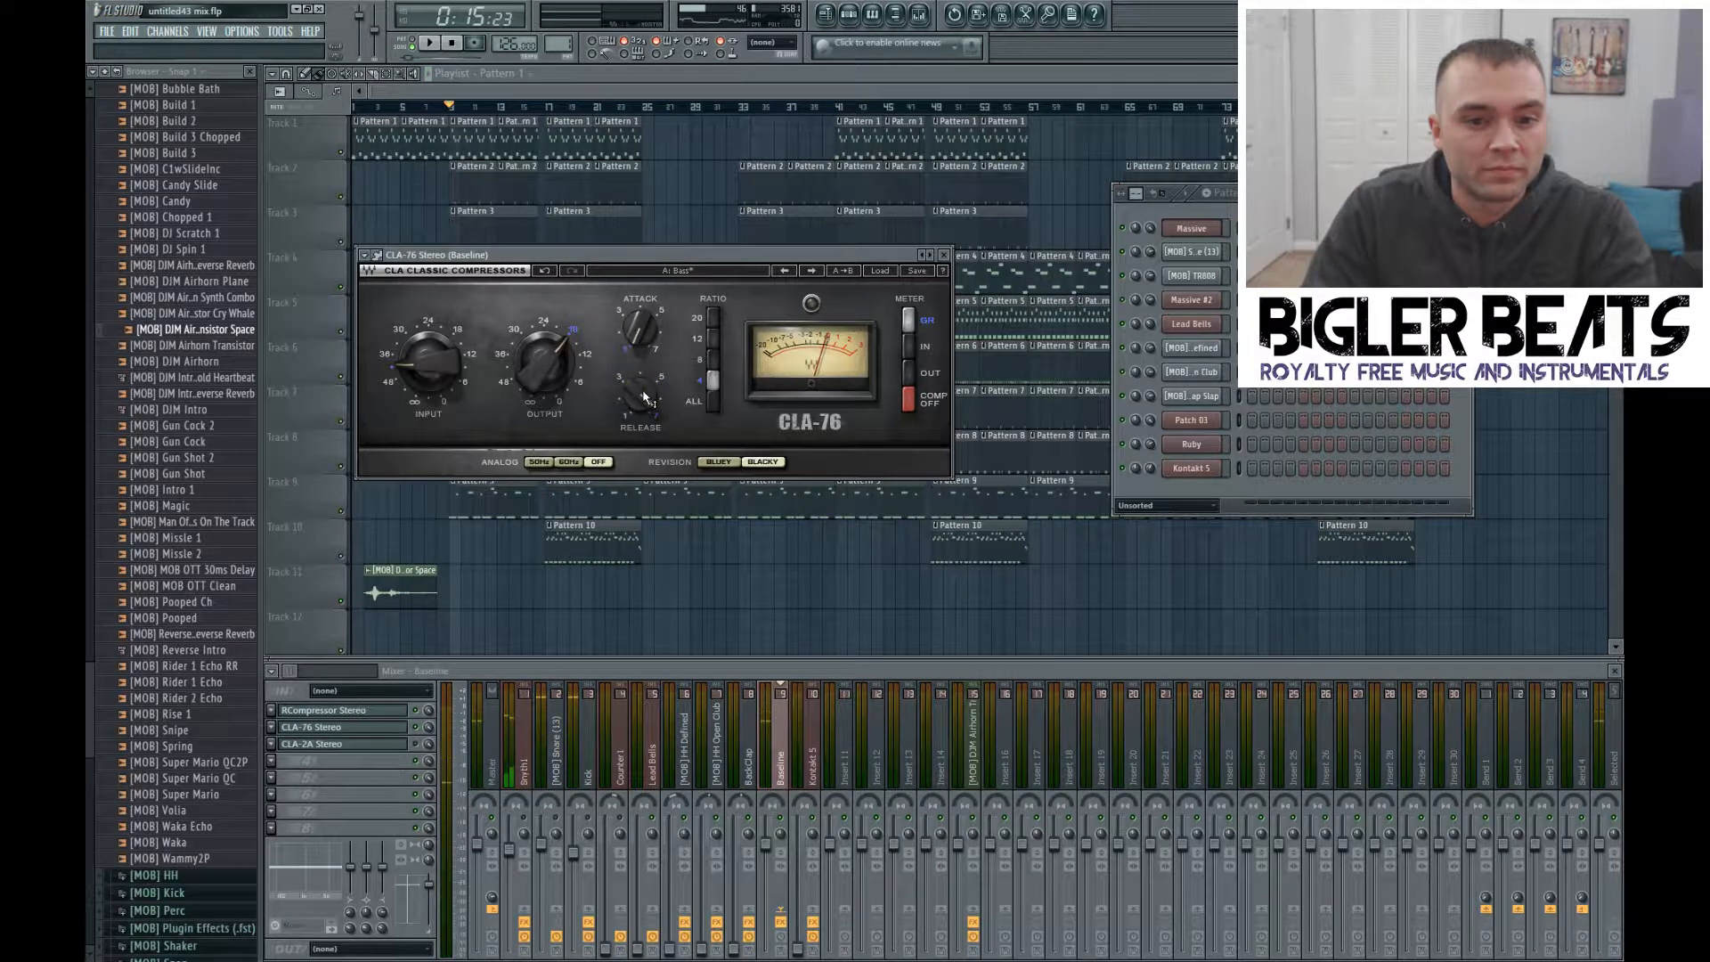
Step: Try the CLA-76's ALL ratio during playback and return the ratio to 4
left_click(433, 44)
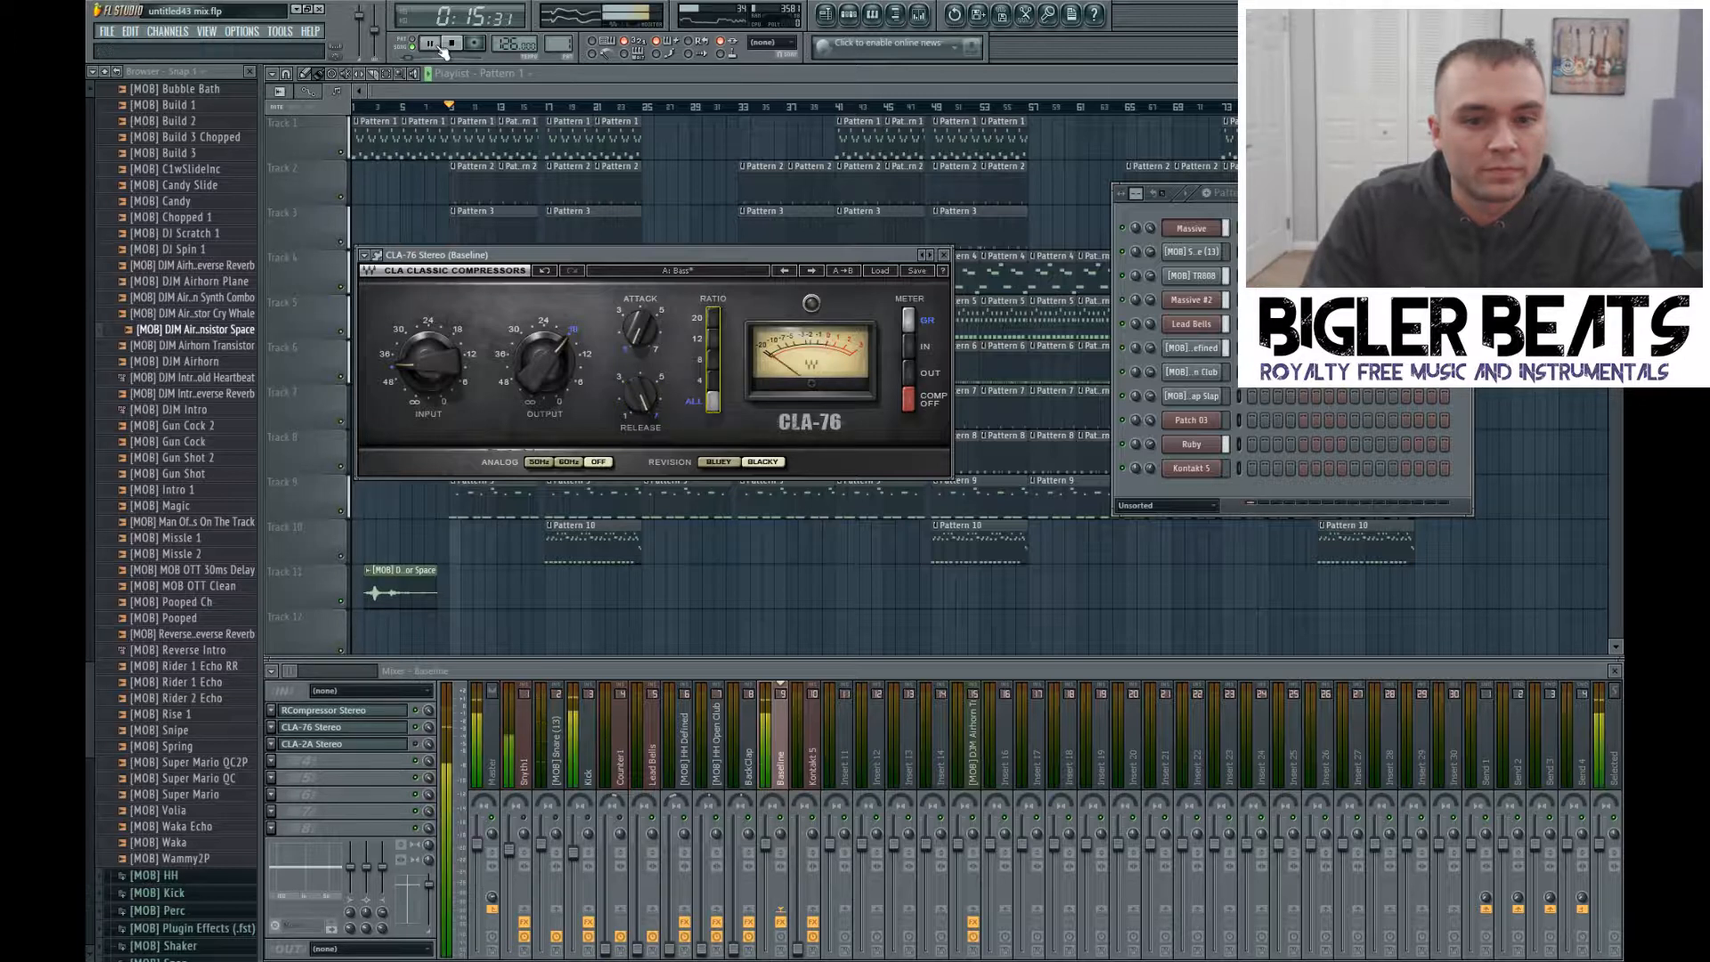
left_click(451, 44)
left_click(714, 381)
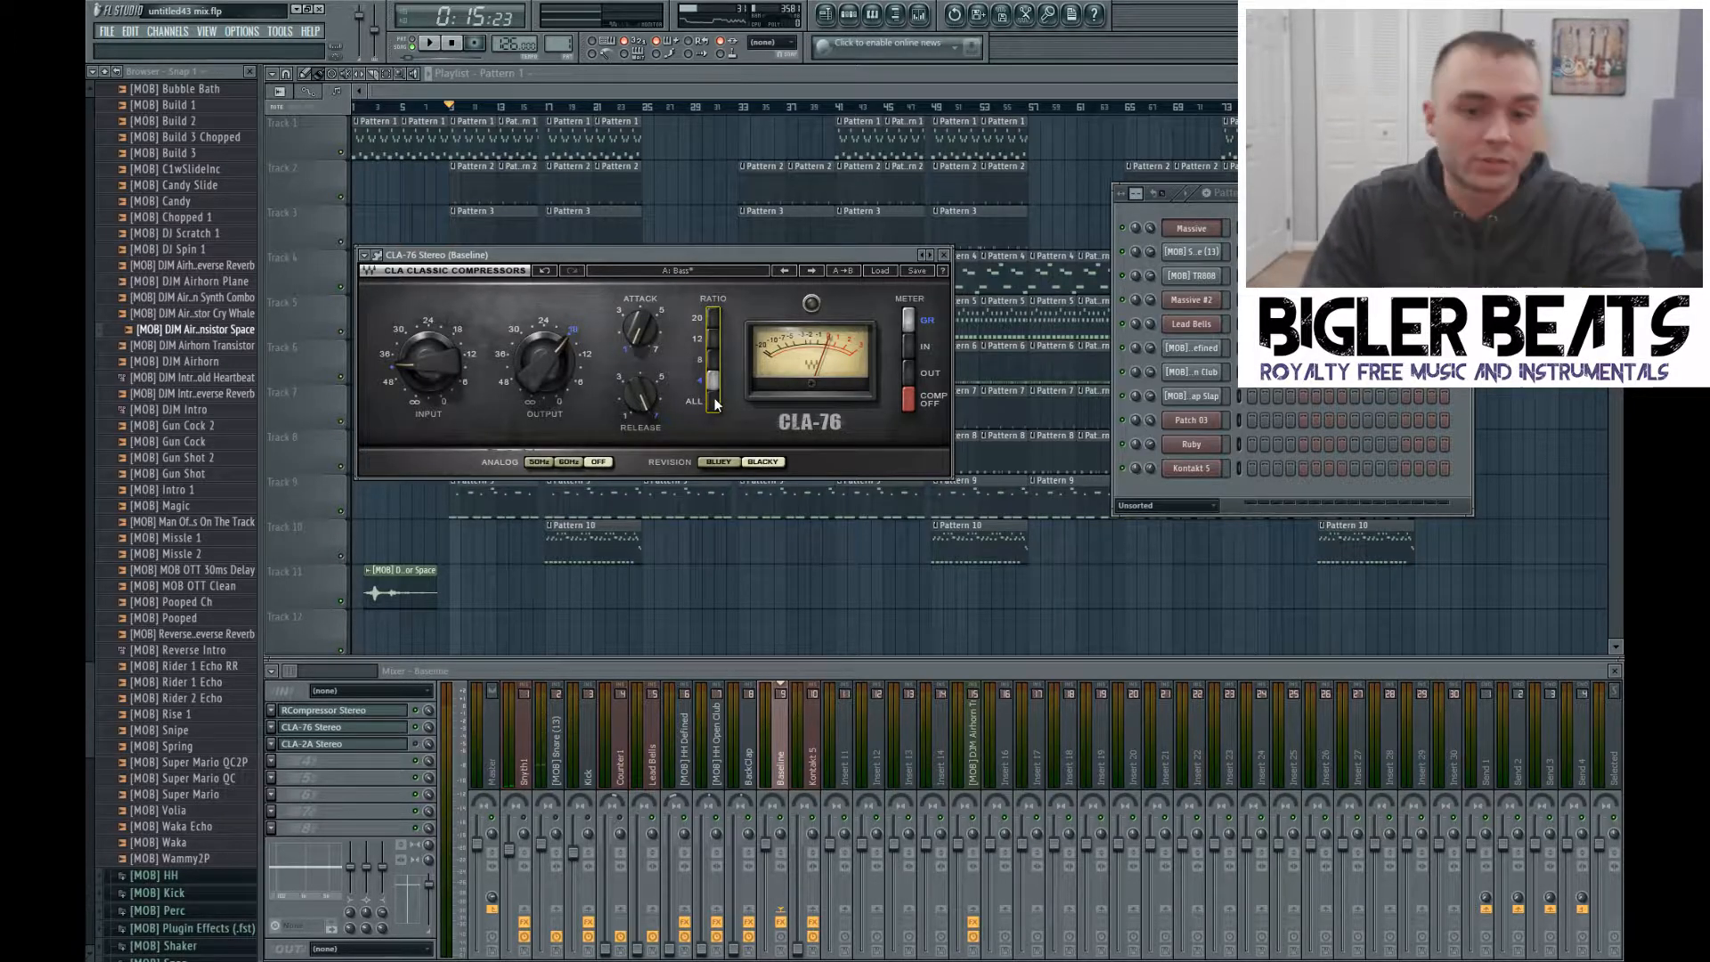
Step: Replay the start of bar 9 repeatedly to check the CLA-76 compression on the bass, closing the plugin when done
left_click(433, 43)
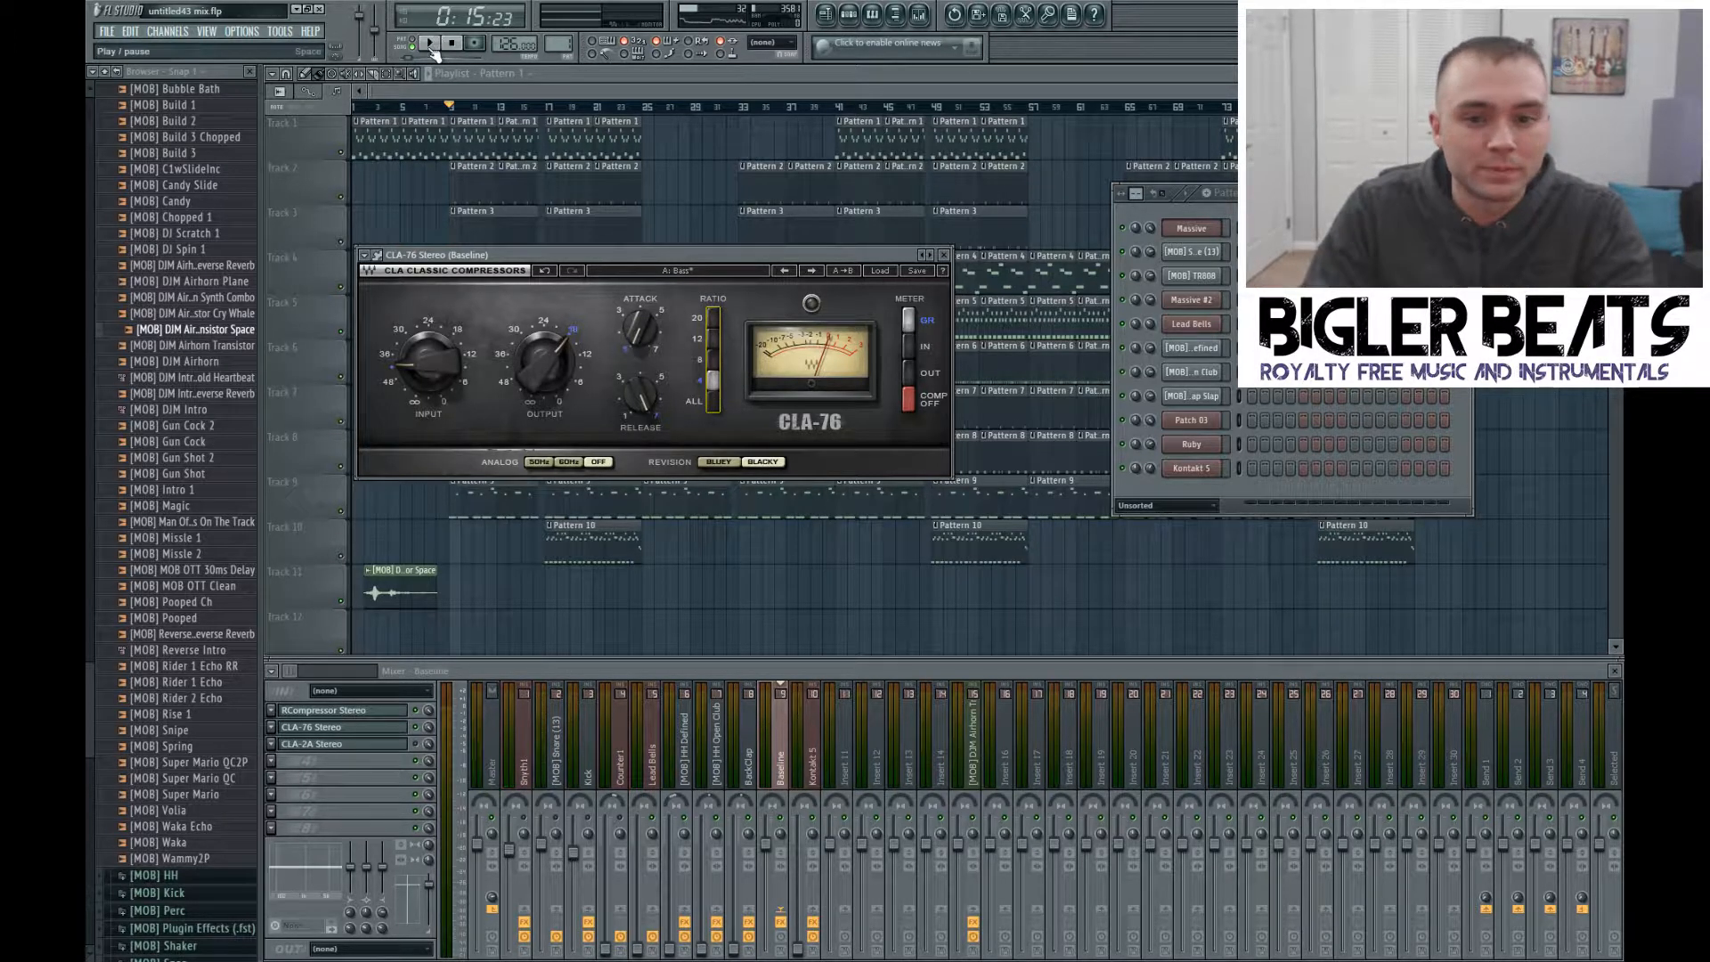
left_click(451, 47)
key("space")
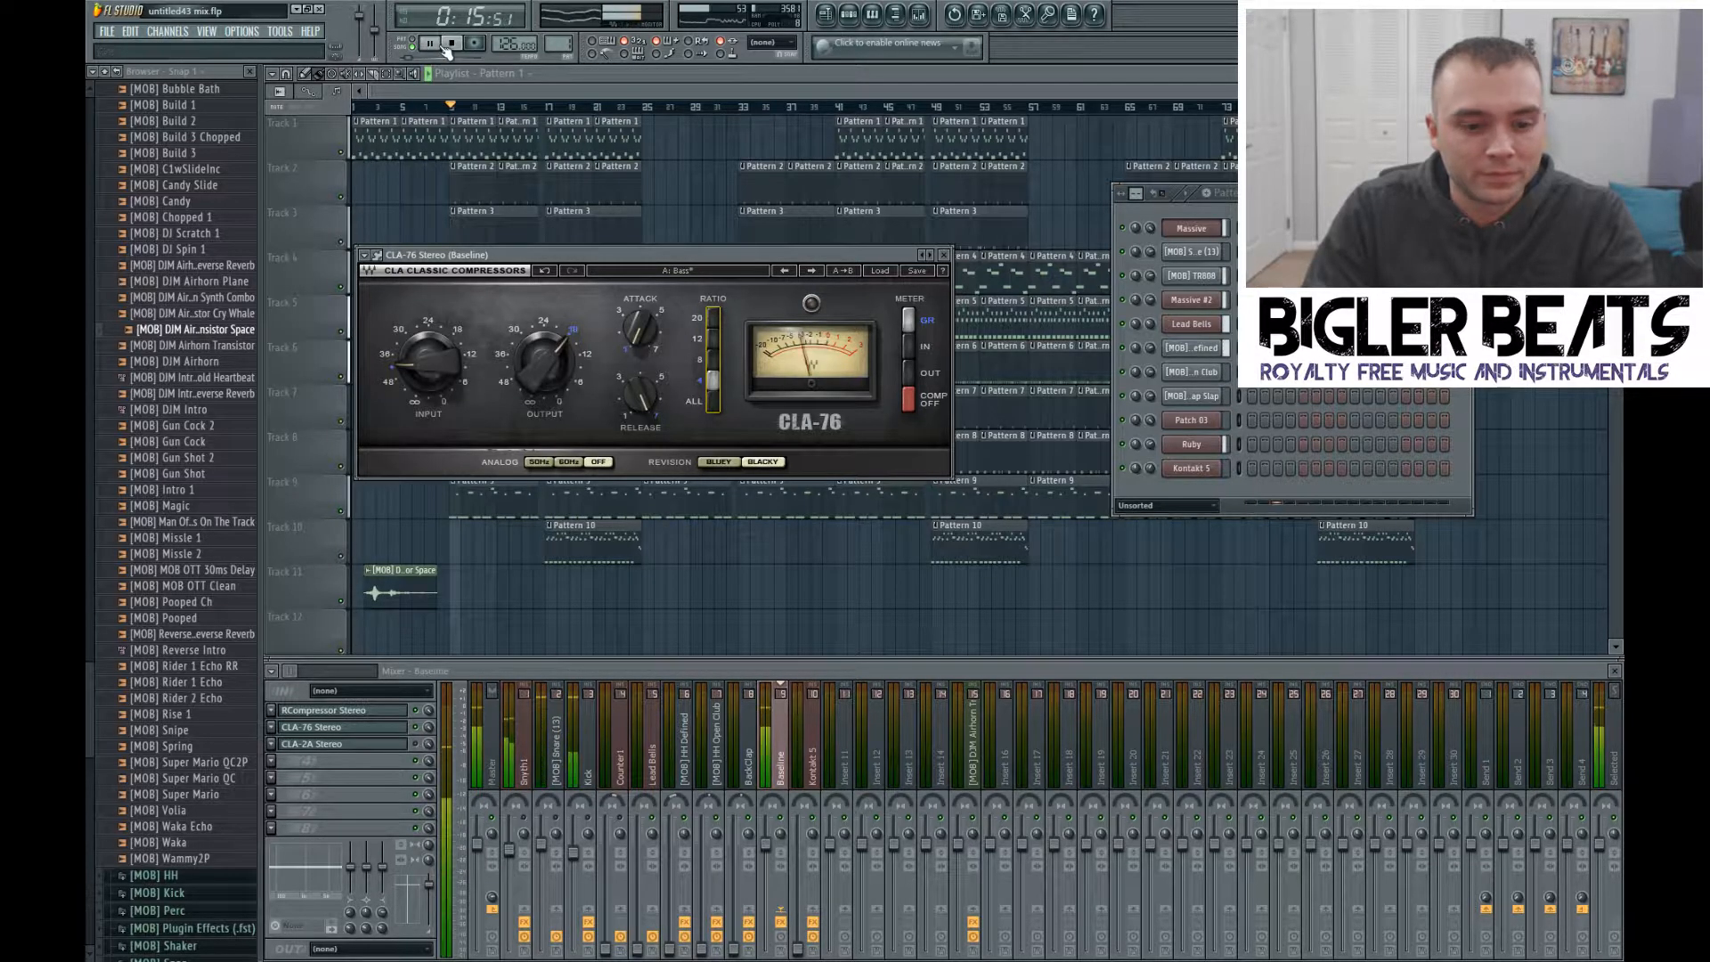
left_click(453, 46)
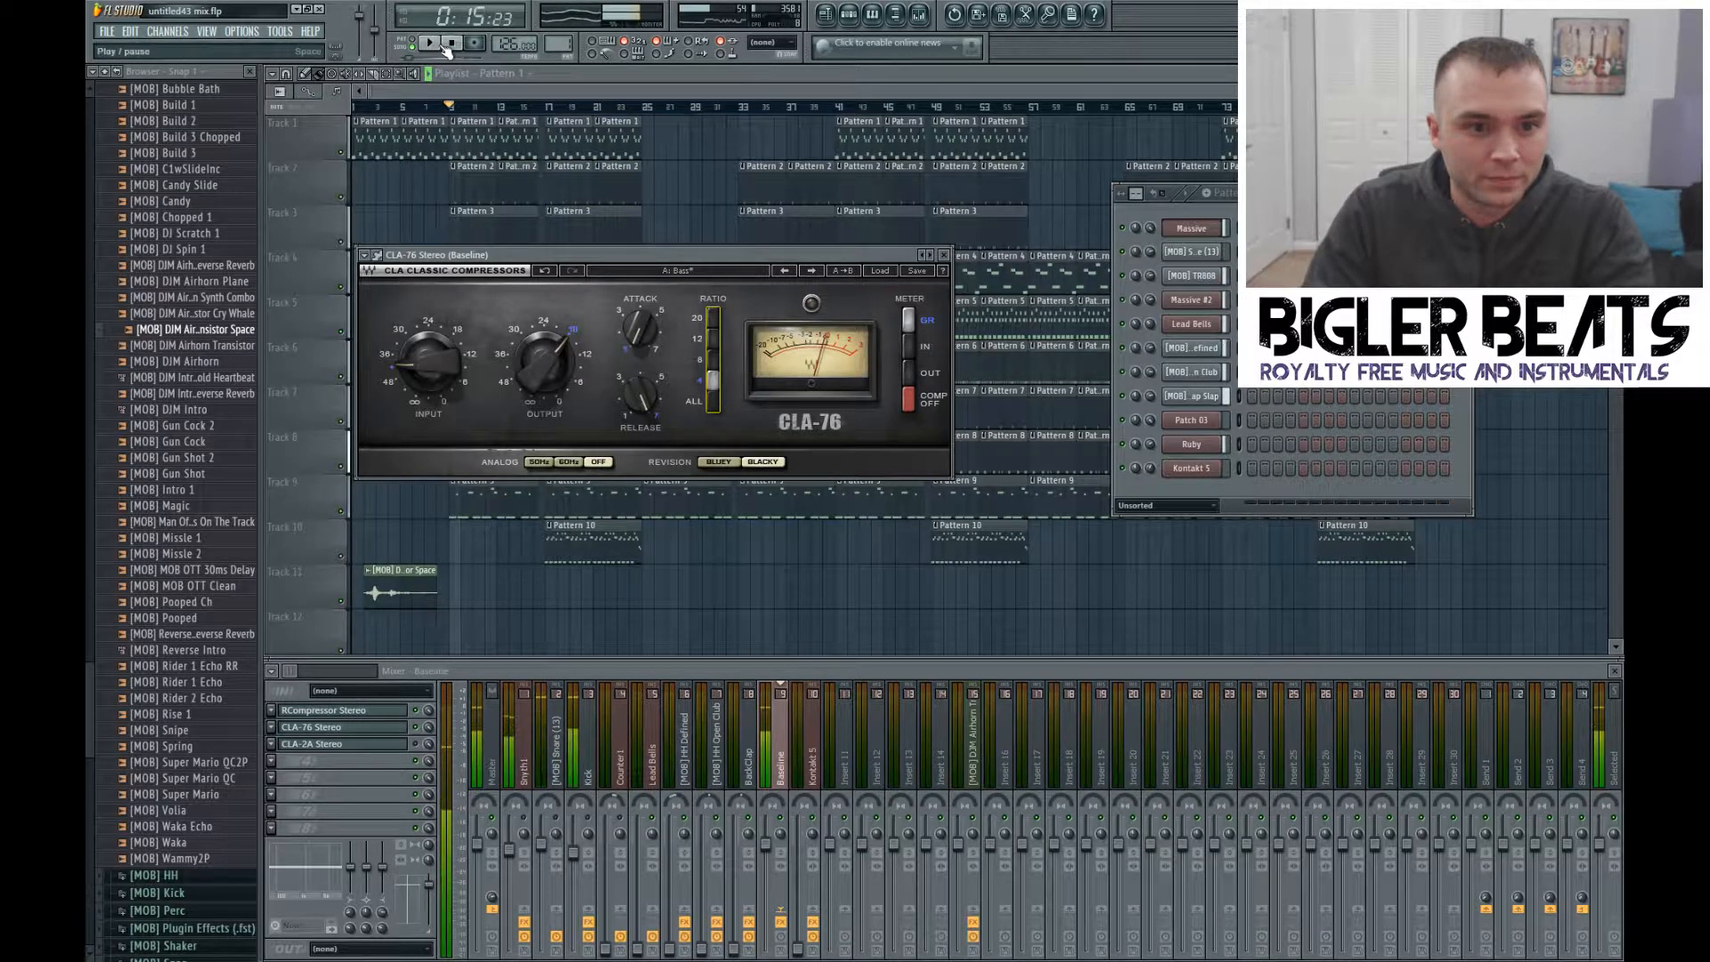
left_click(432, 44)
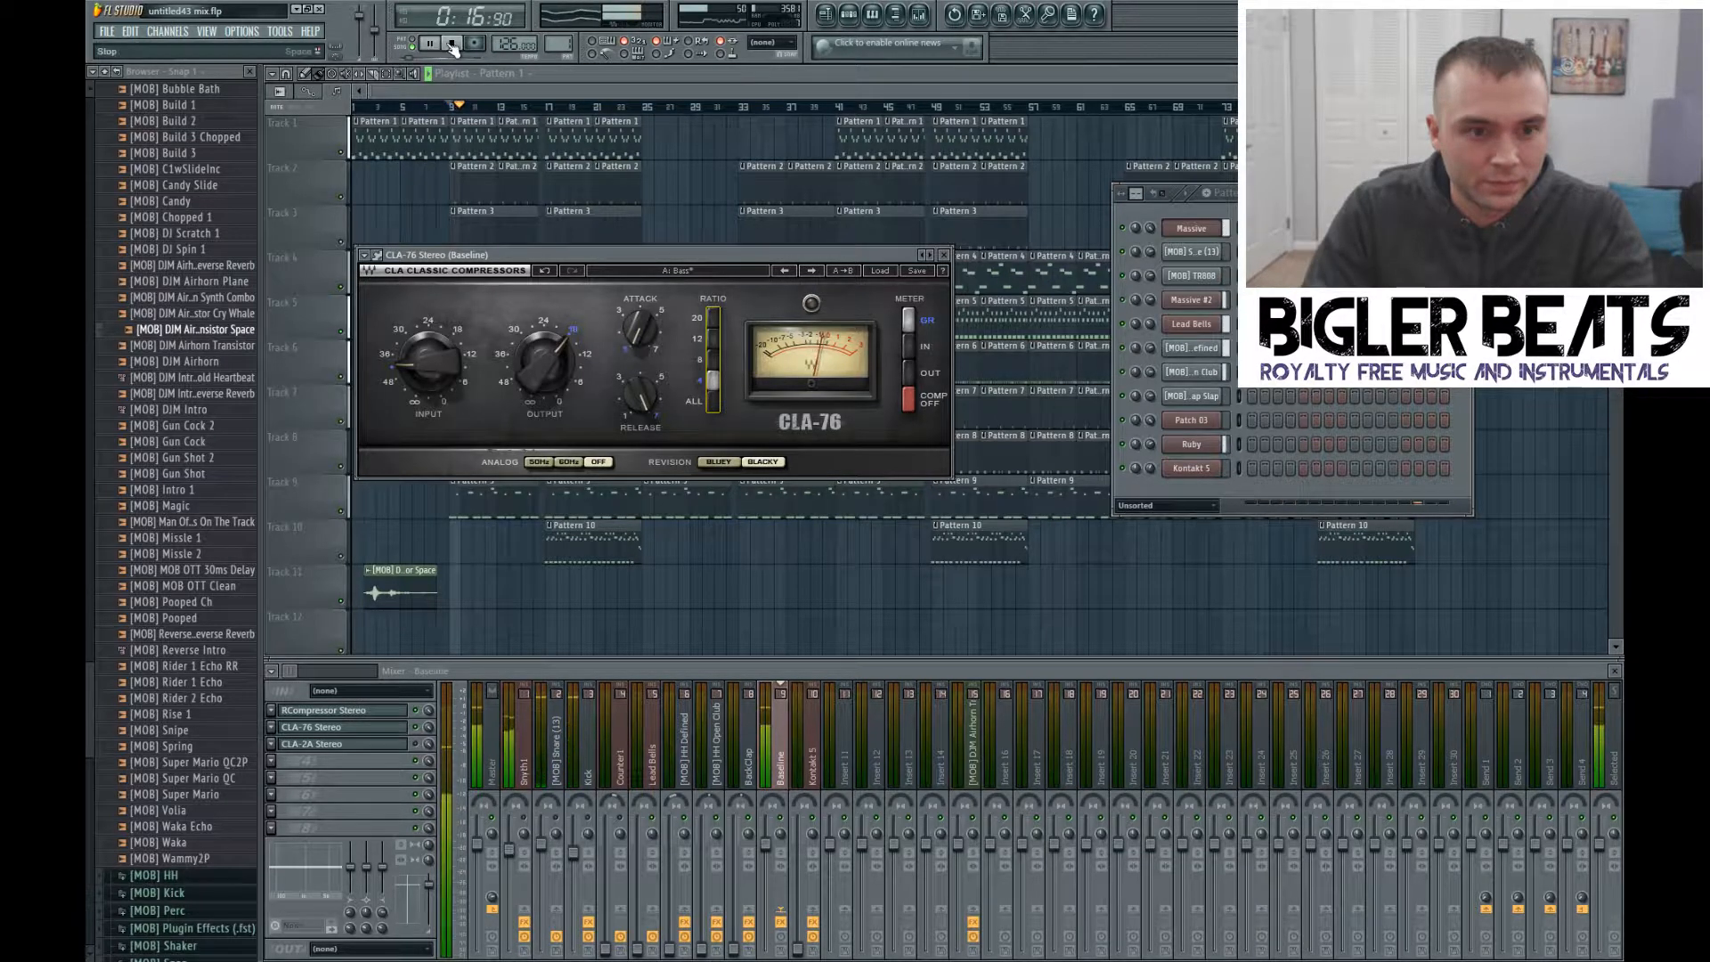
left_click(452, 45)
left_click(432, 45)
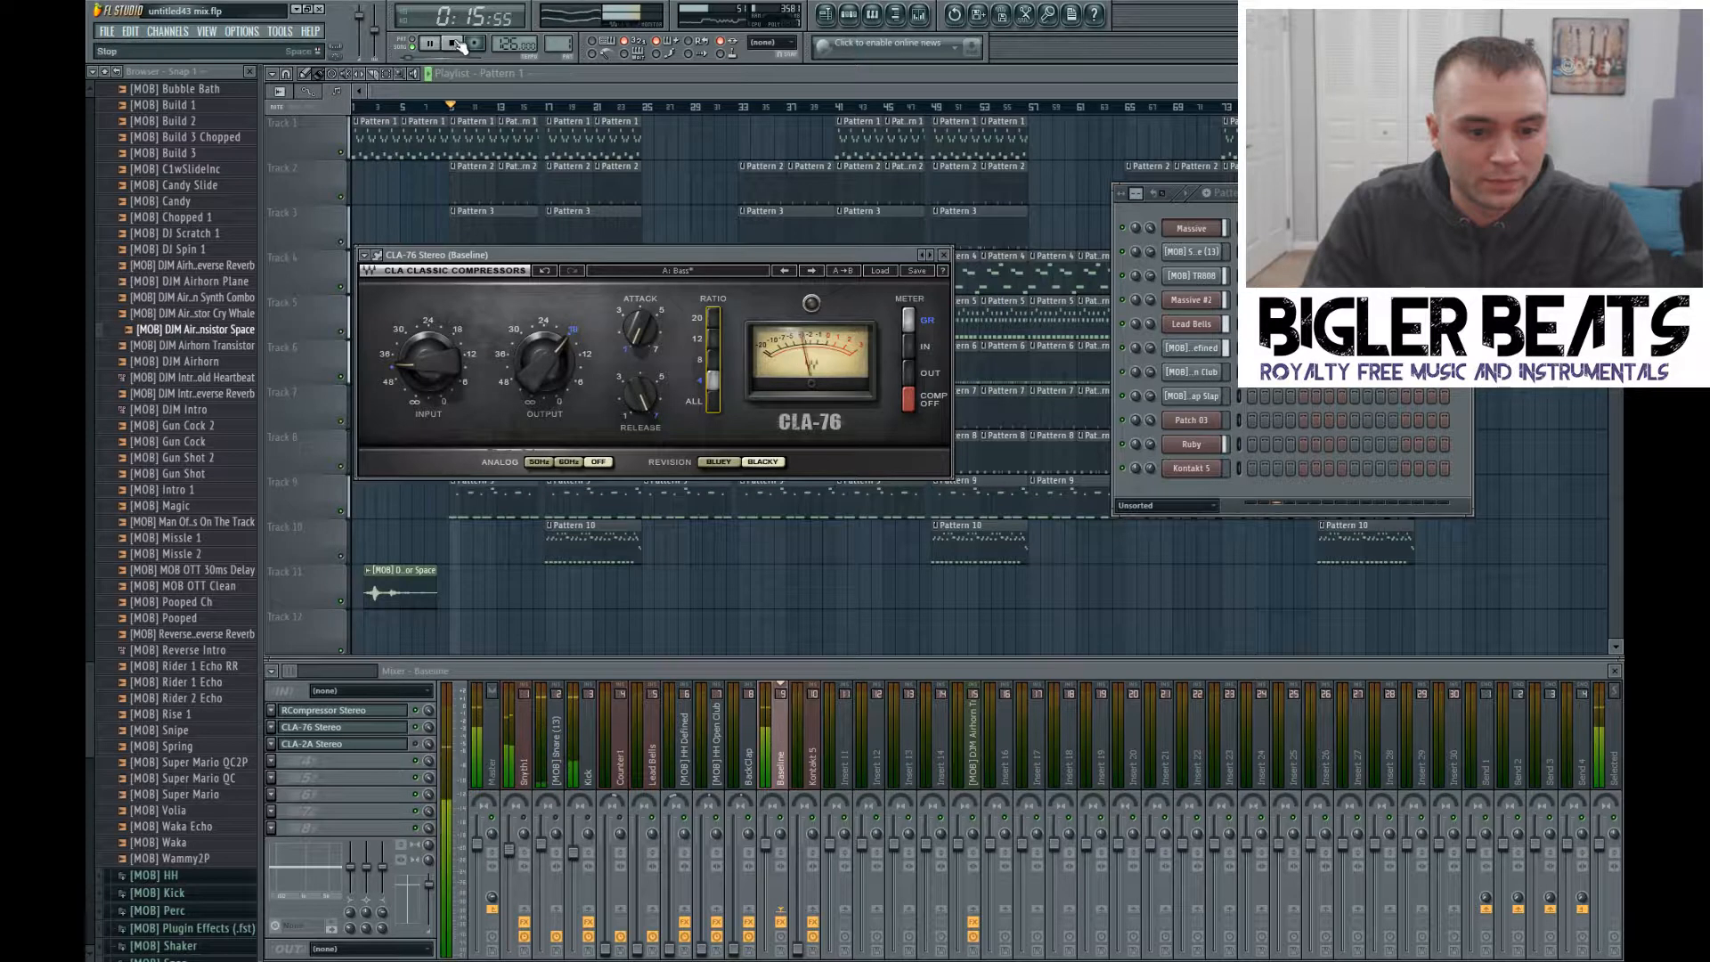
key("space")
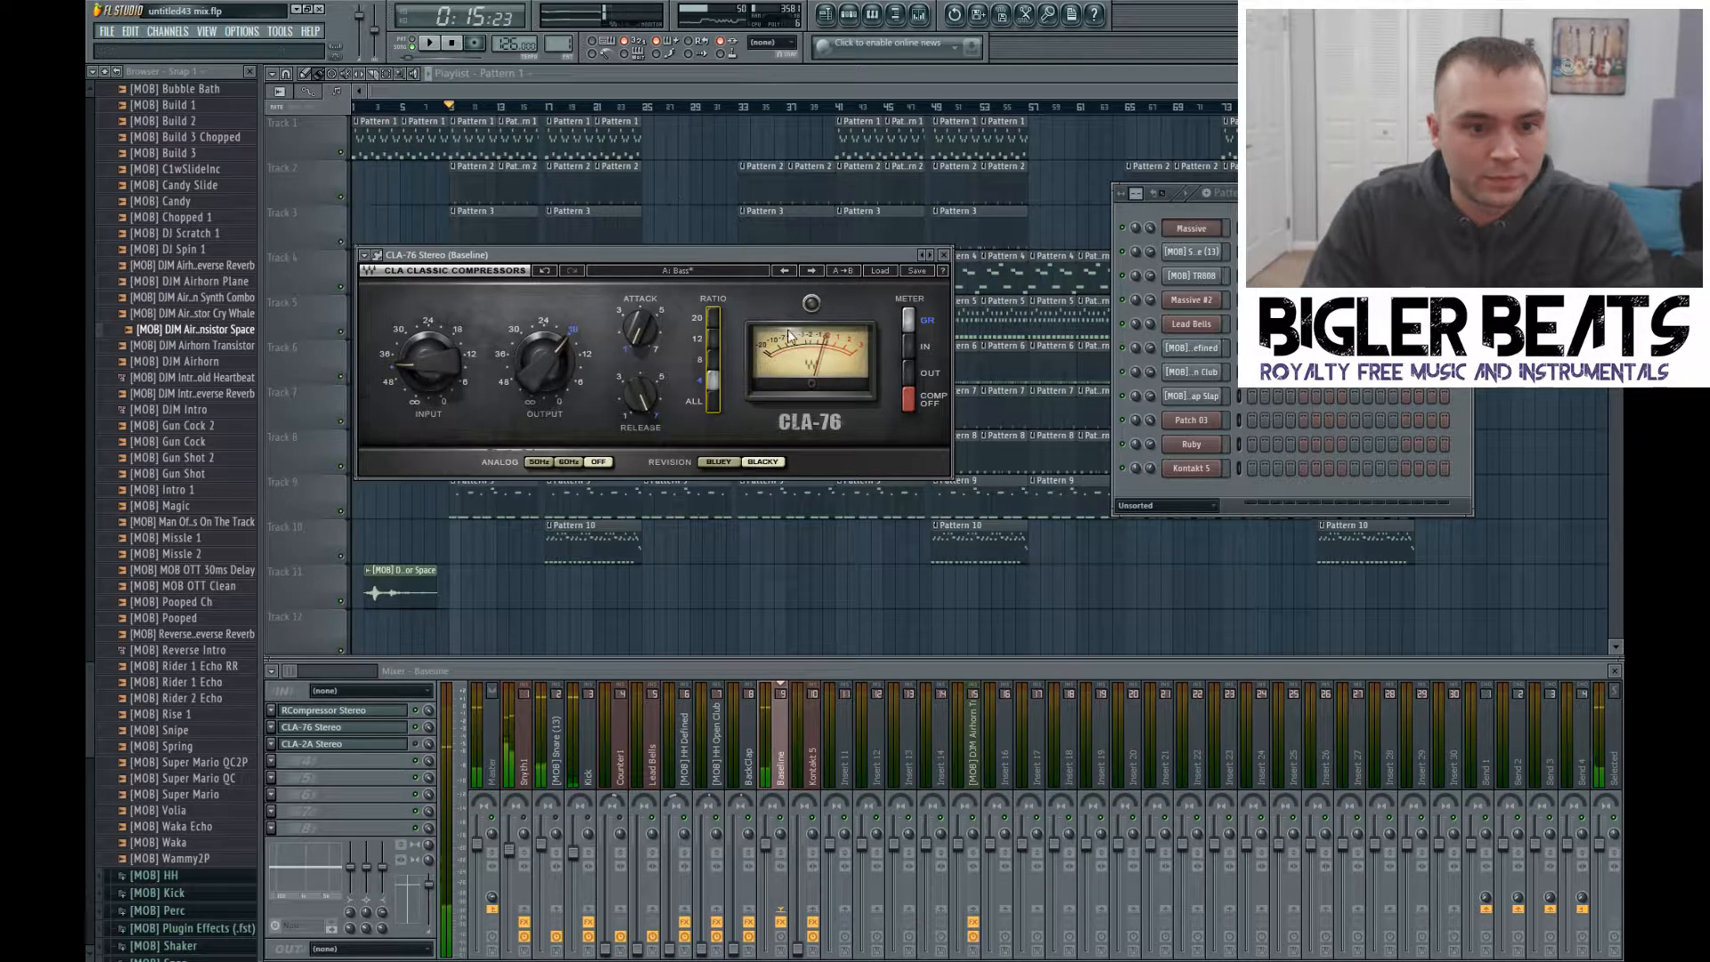
left_click(944, 255)
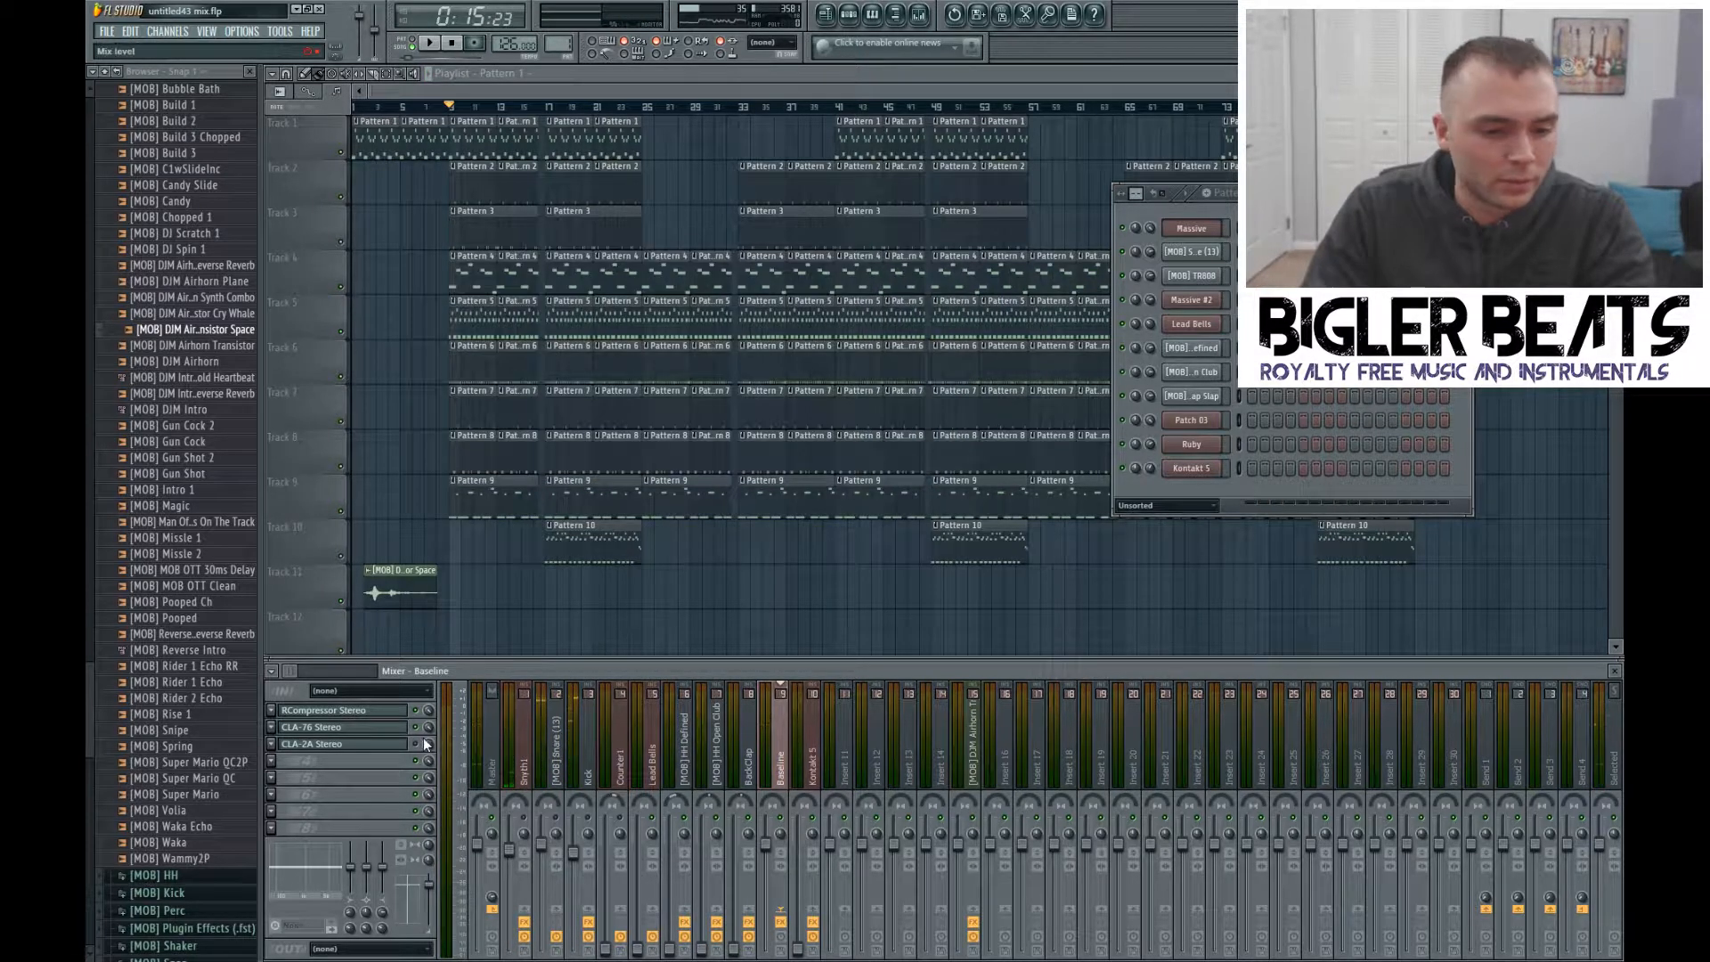
Step: Reopen the Baseline track's CLA-2A and fine-tune its peak reduction during playback, stopping and closing the plugin when done
left_click(338, 743)
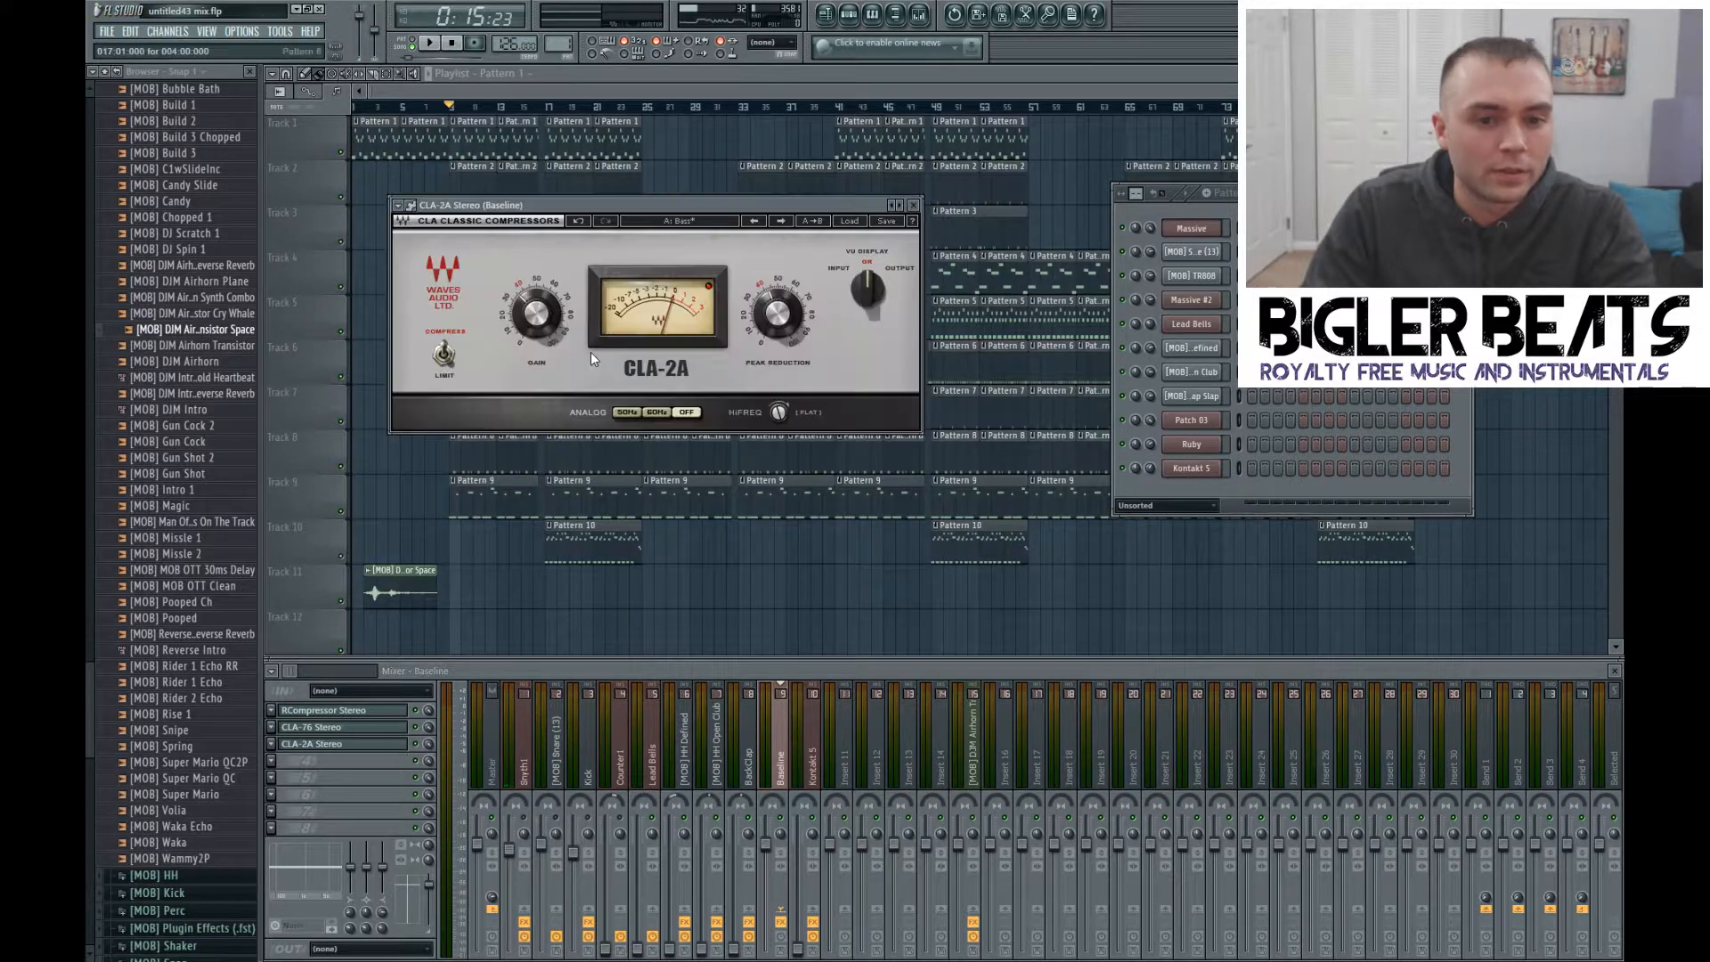
left_click(431, 46)
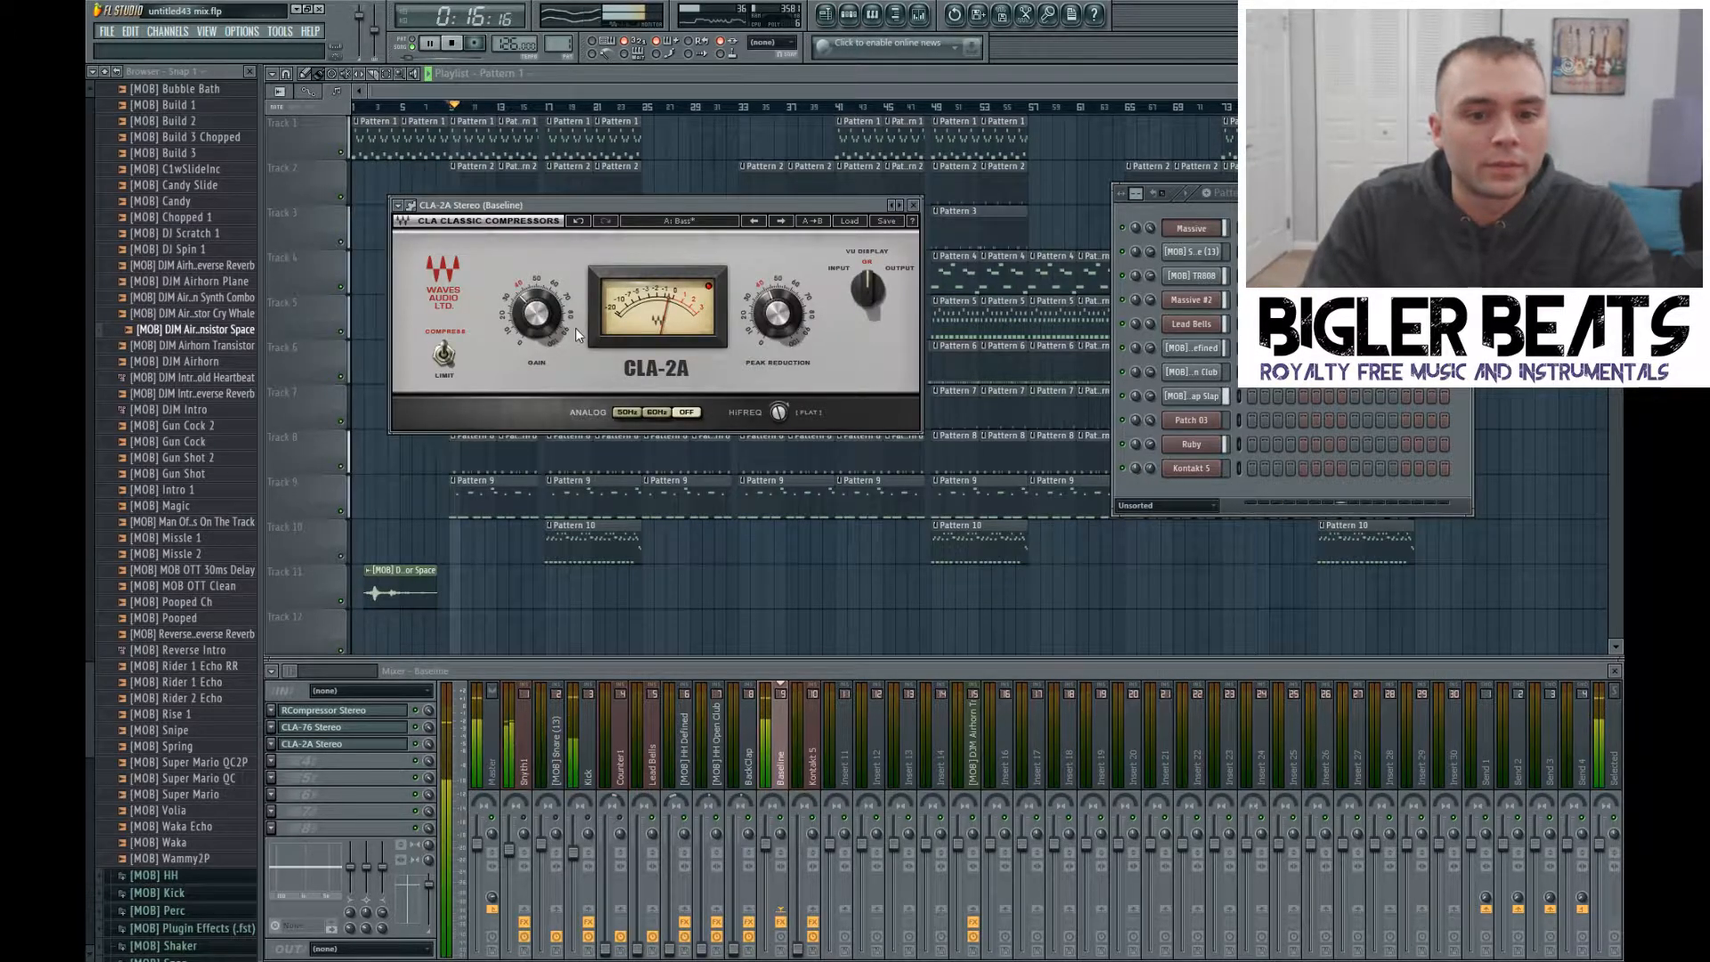
left_click_drag(769, 308, 770, 303)
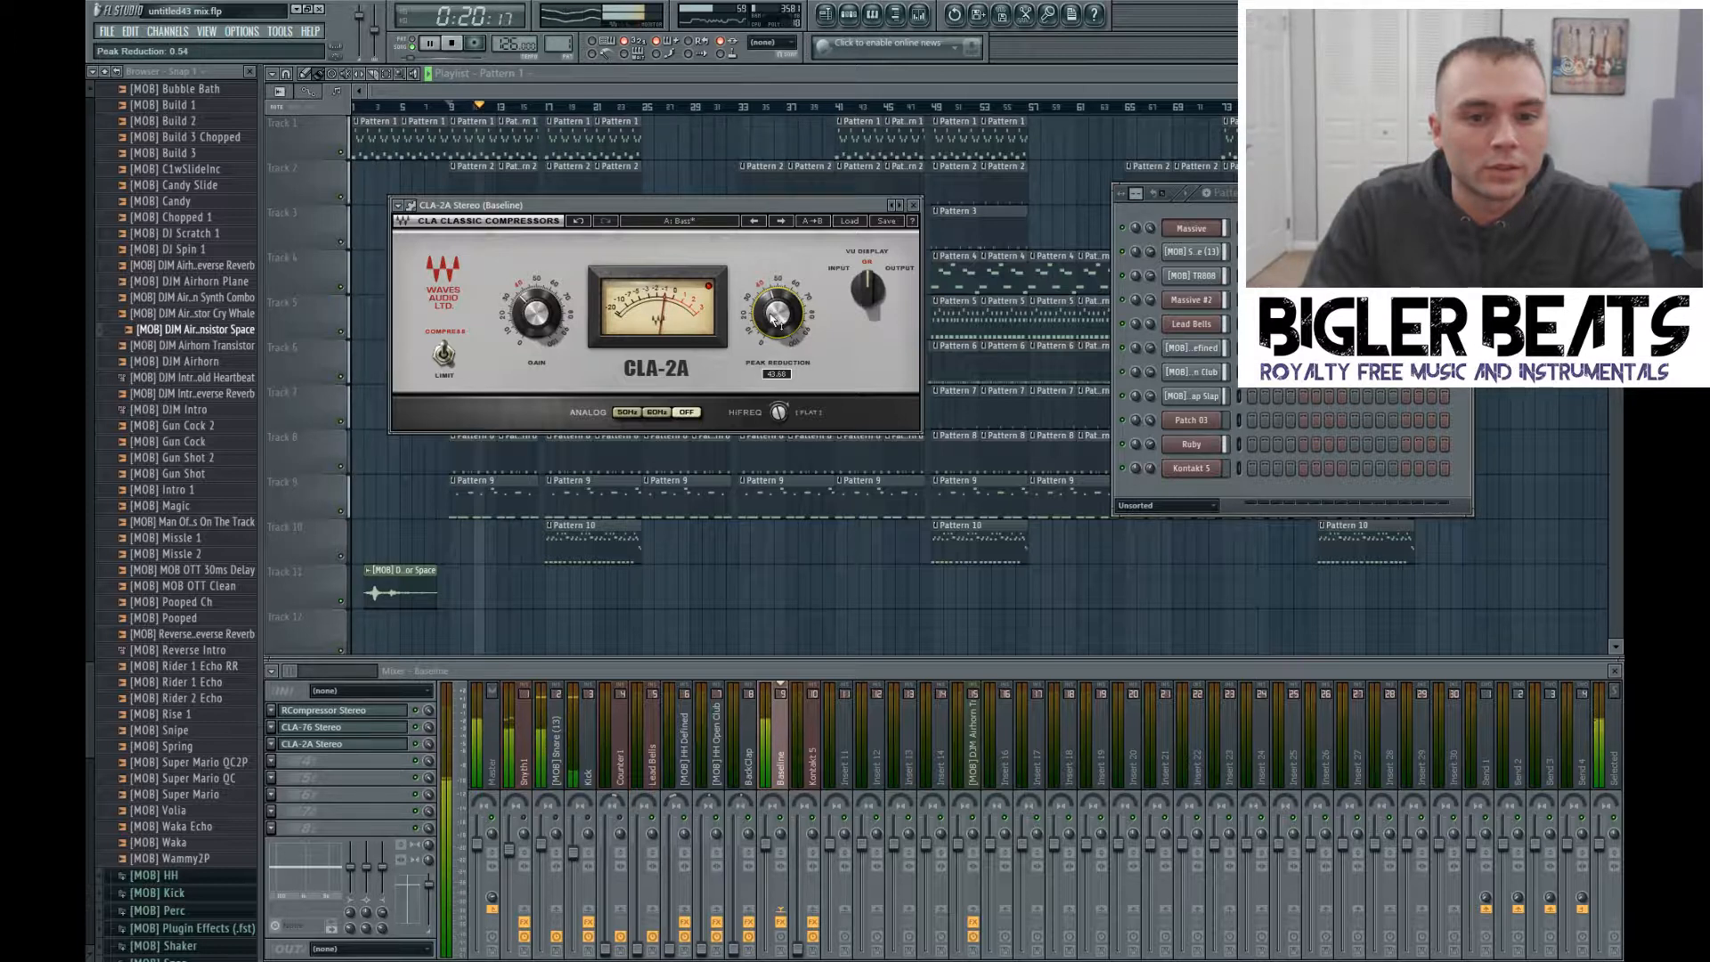
left_click(467, 49)
left_click(914, 205)
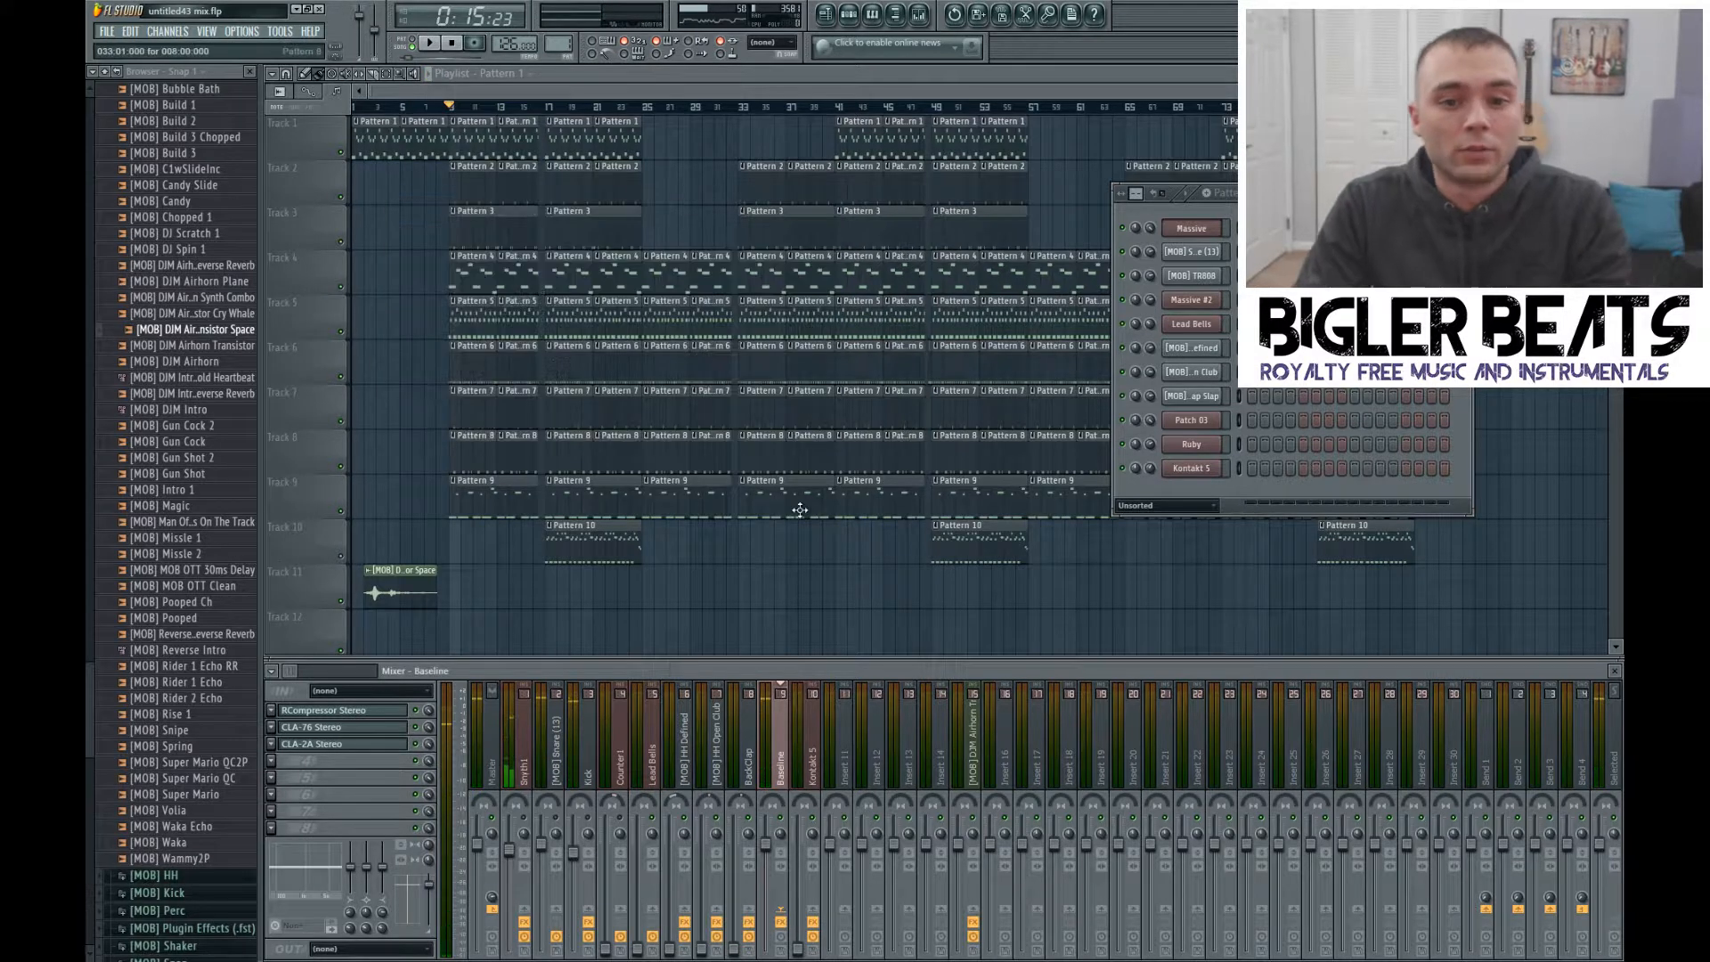
Step: Save the project and play the beat briefly from about bar 10 to check the processed bass in the mix
left_click(818, 585)
key("ctrl+s")
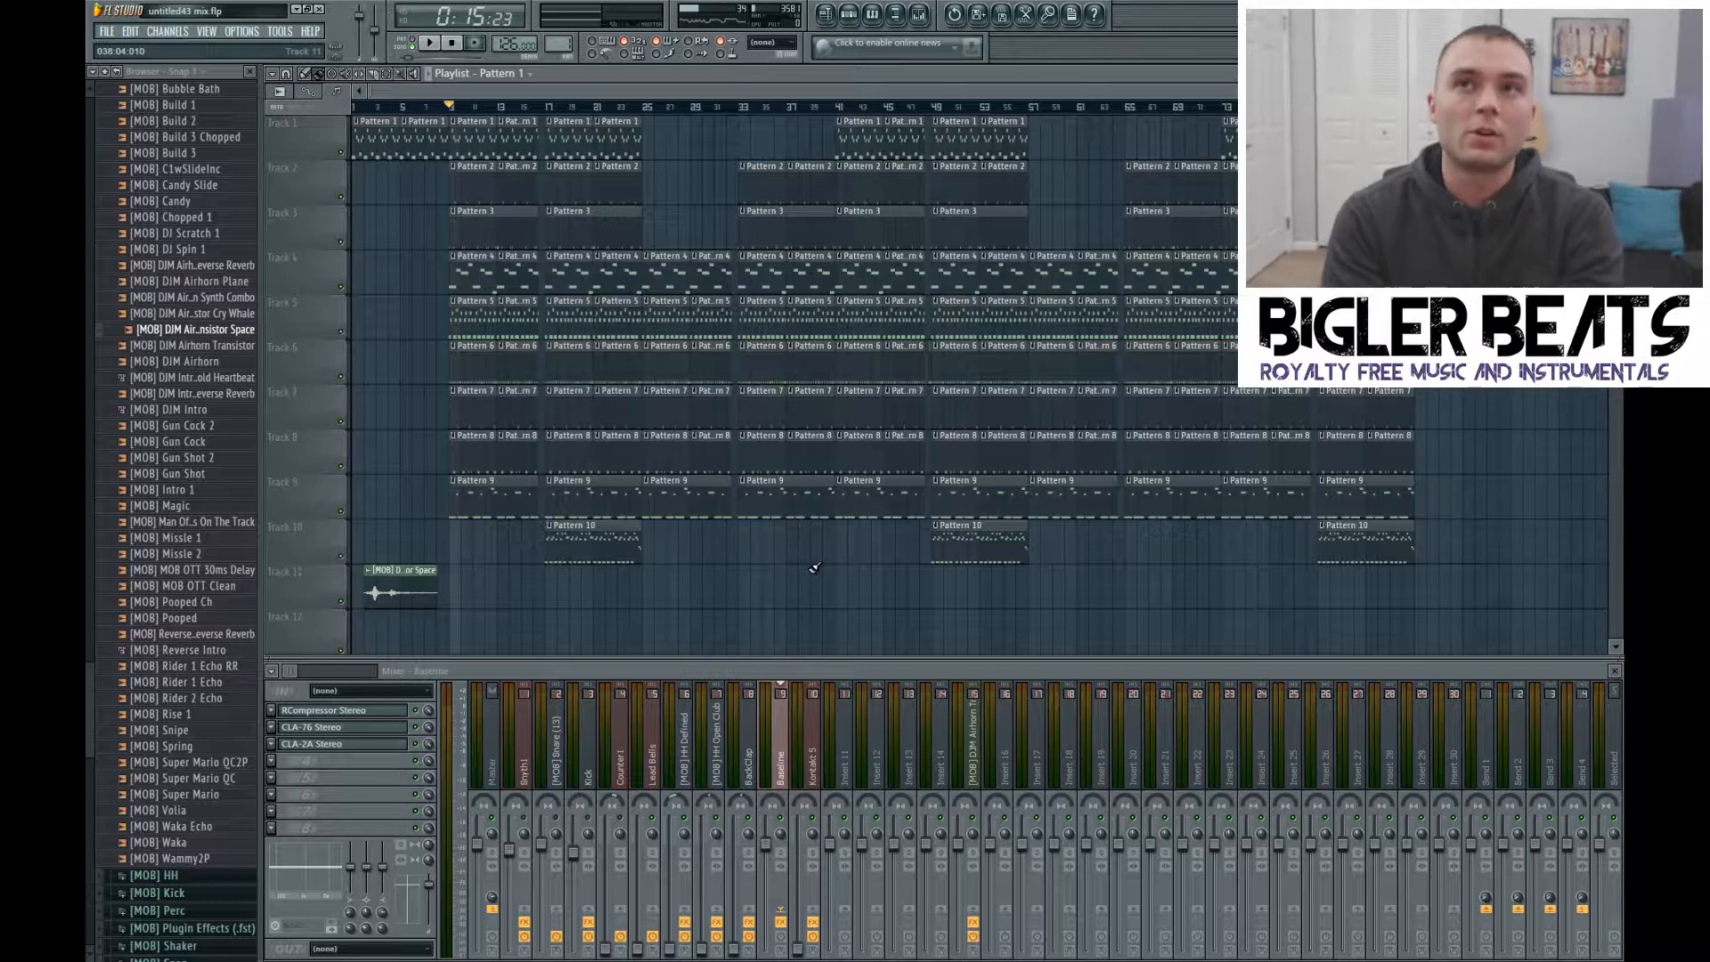
left_click(470, 108)
key("space")
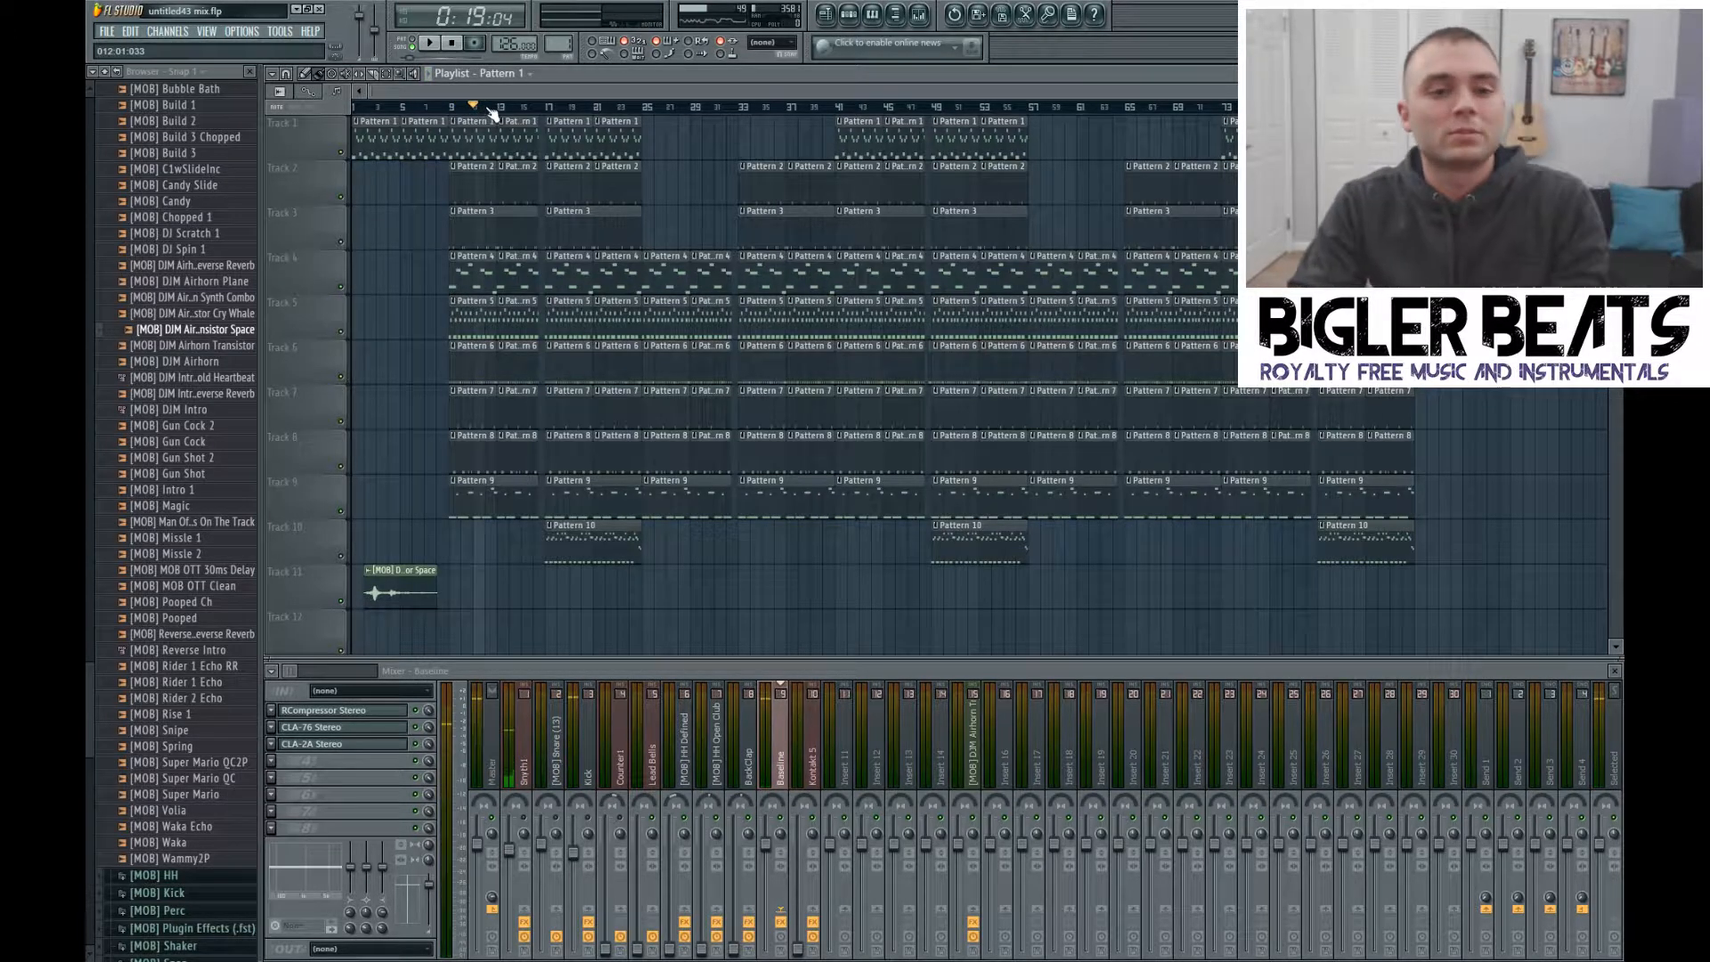
key("space")
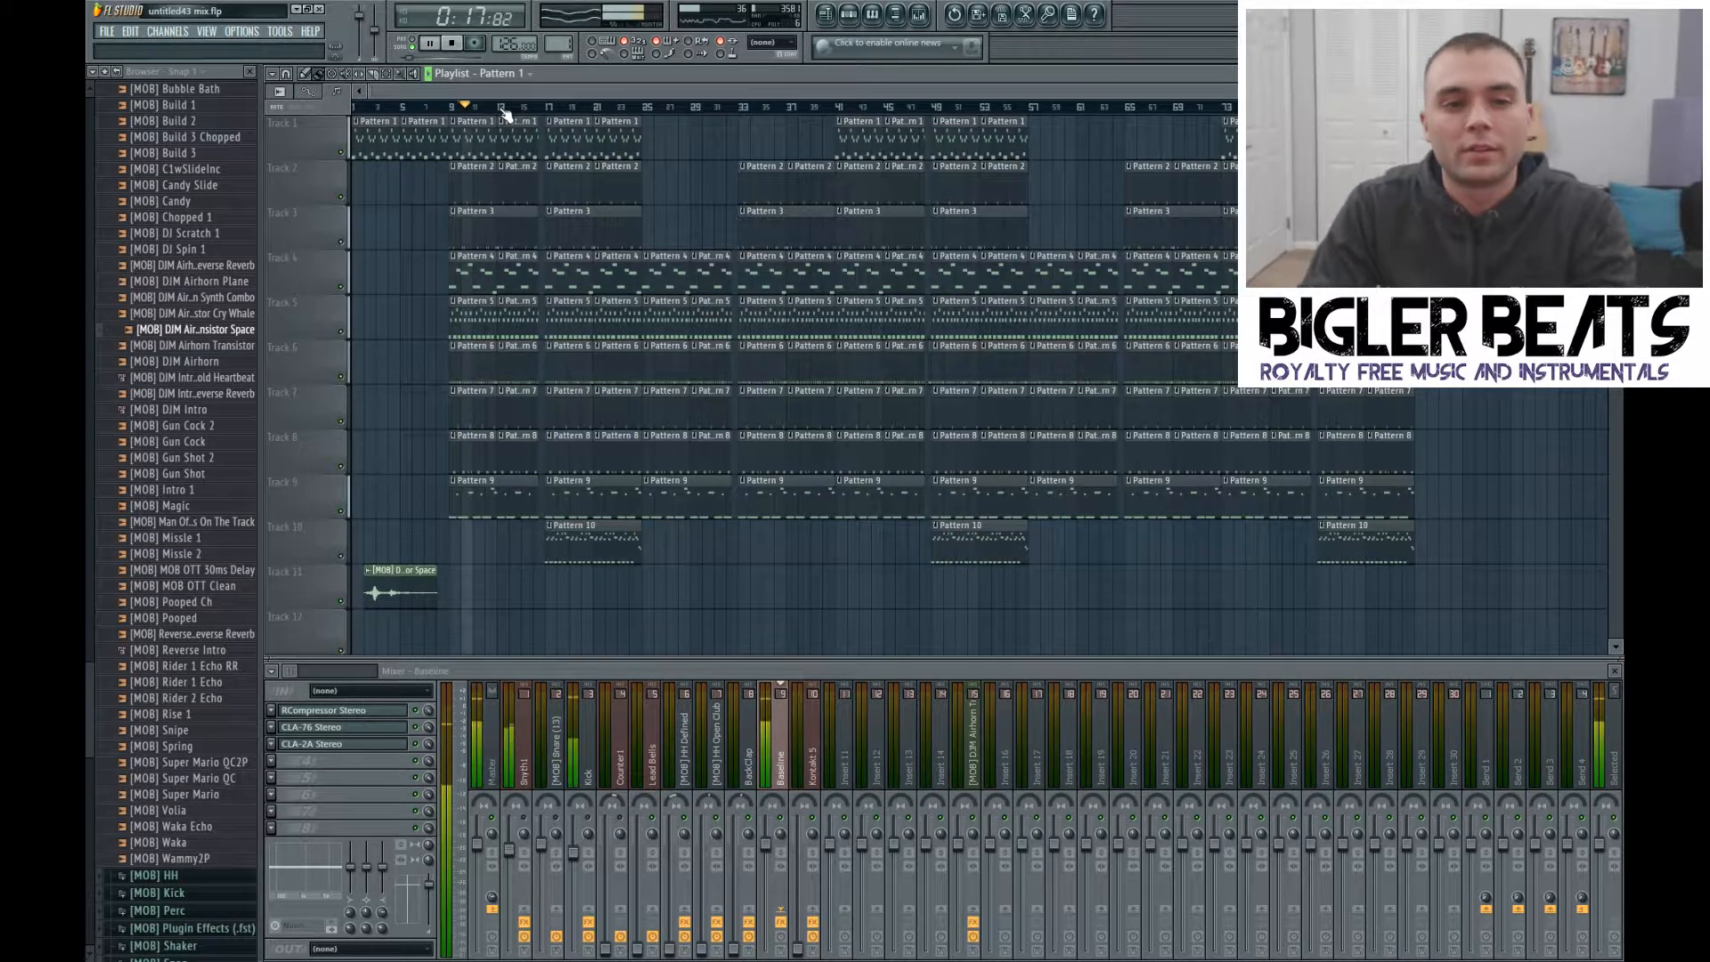
key("space")
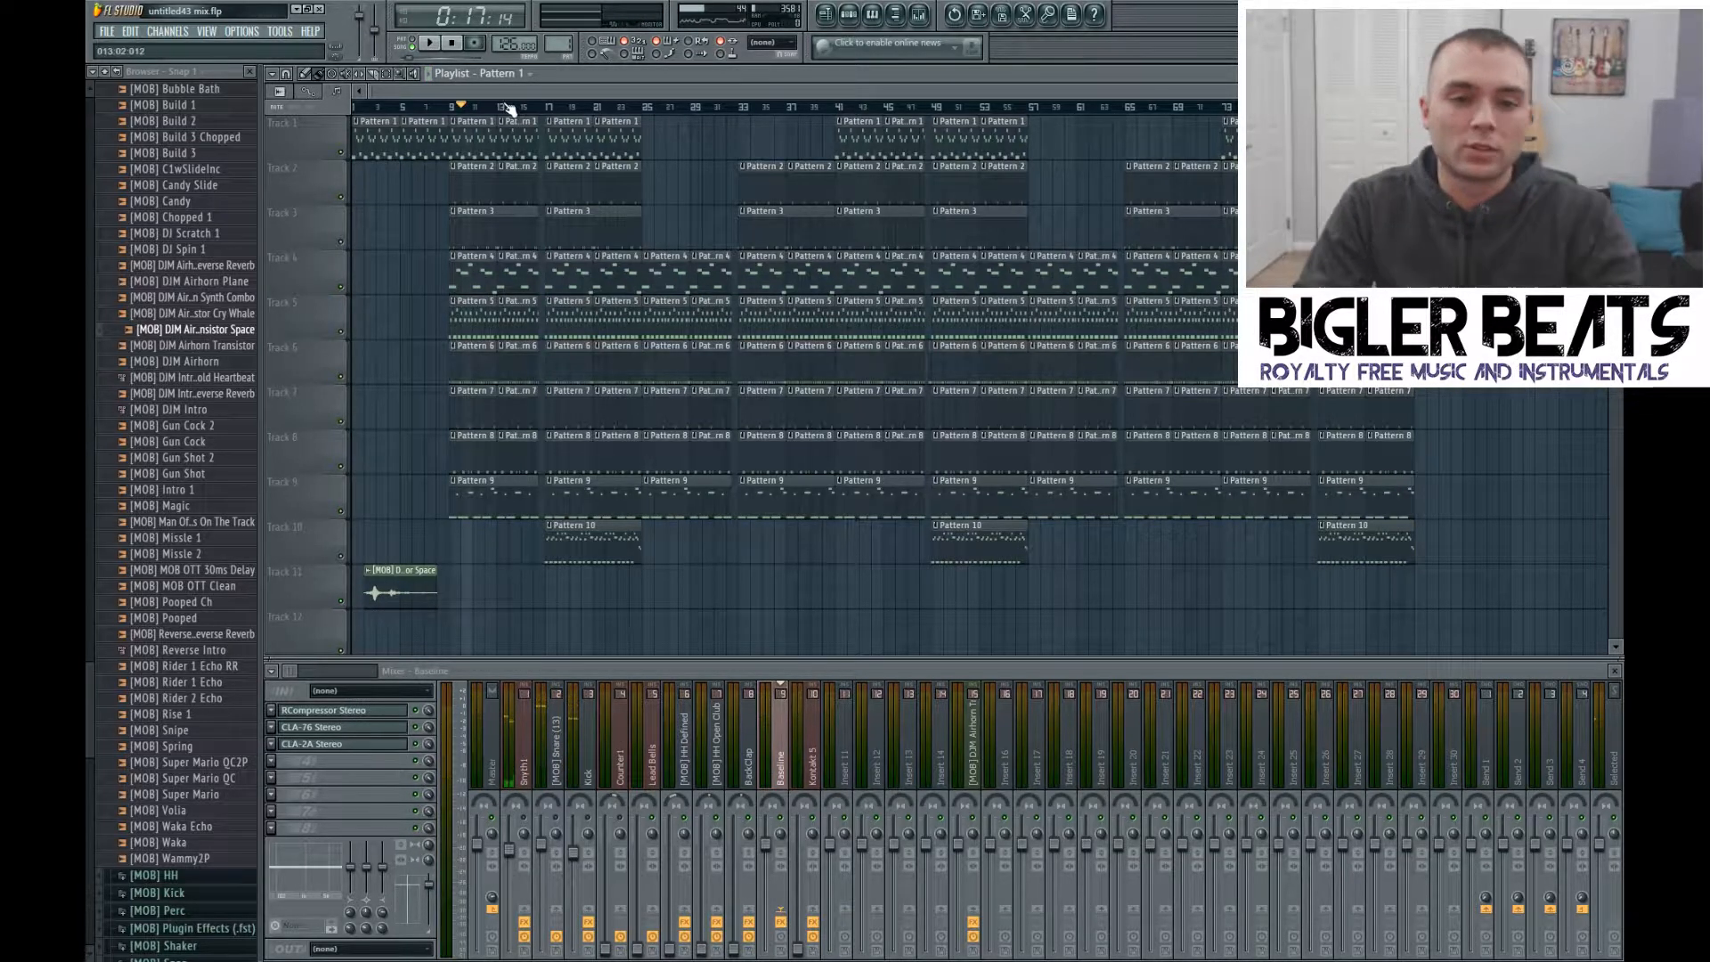
Step: Save the project, then add Fruity Multiband Compressor to the Baseline track with the Mastering 2.4dB preset
key("ctrl+s")
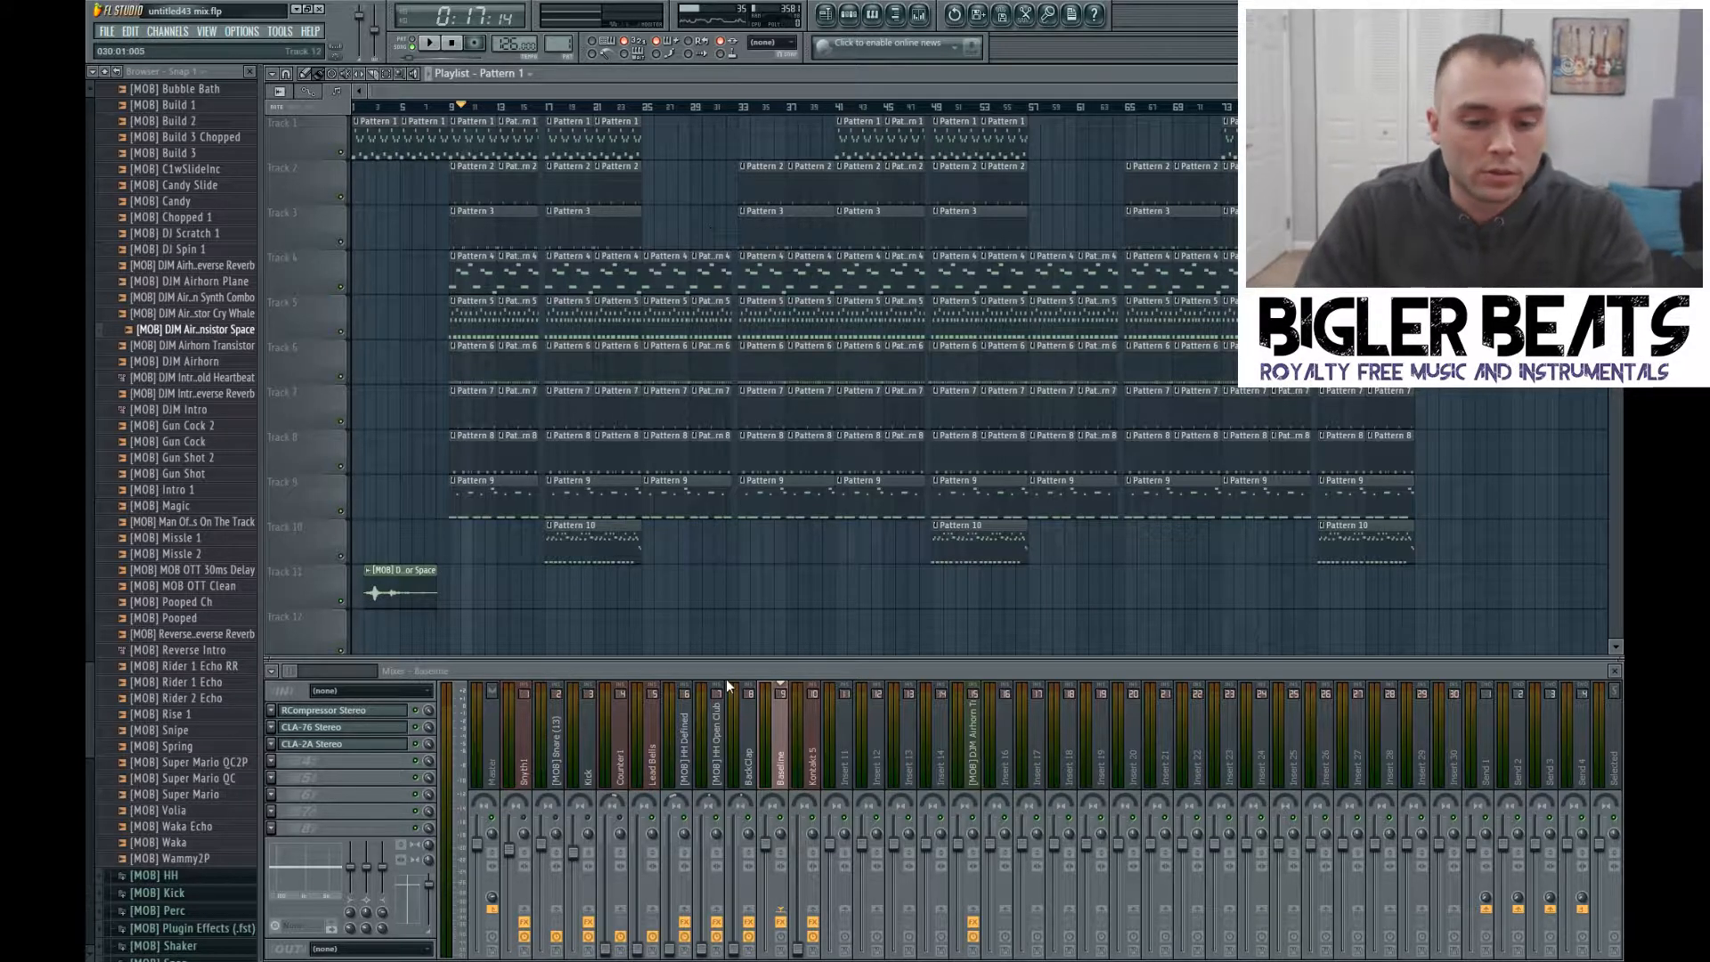
key("space")
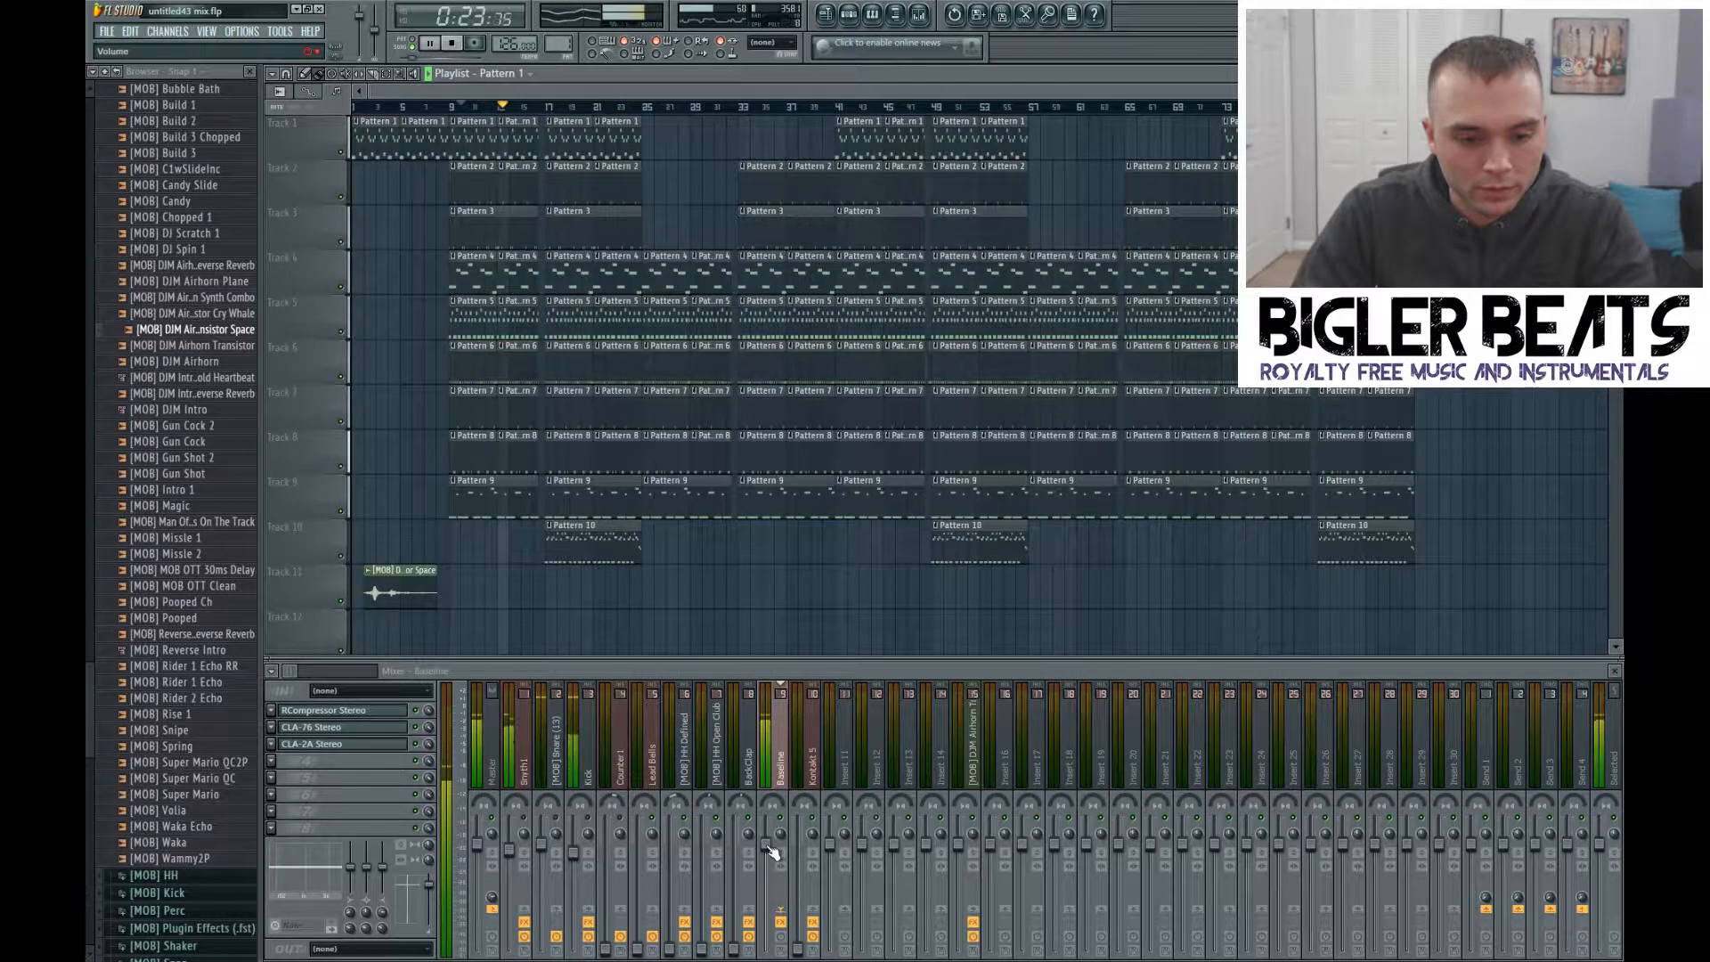
left_click(782, 776)
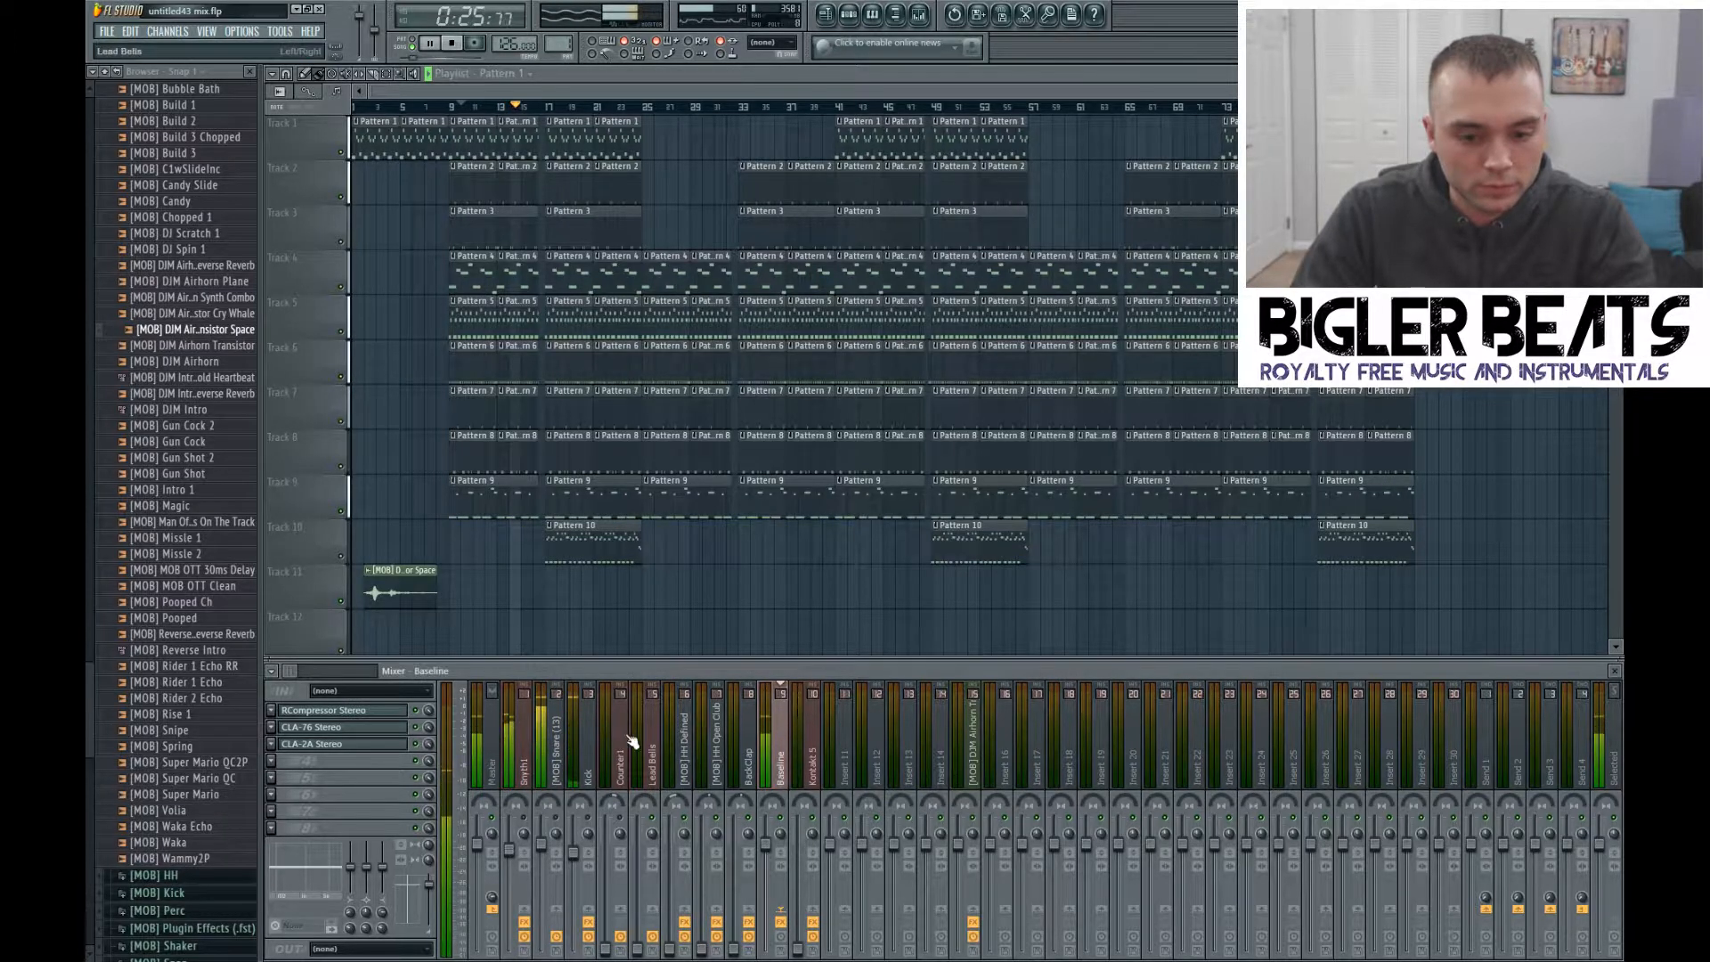
left_click(338, 759)
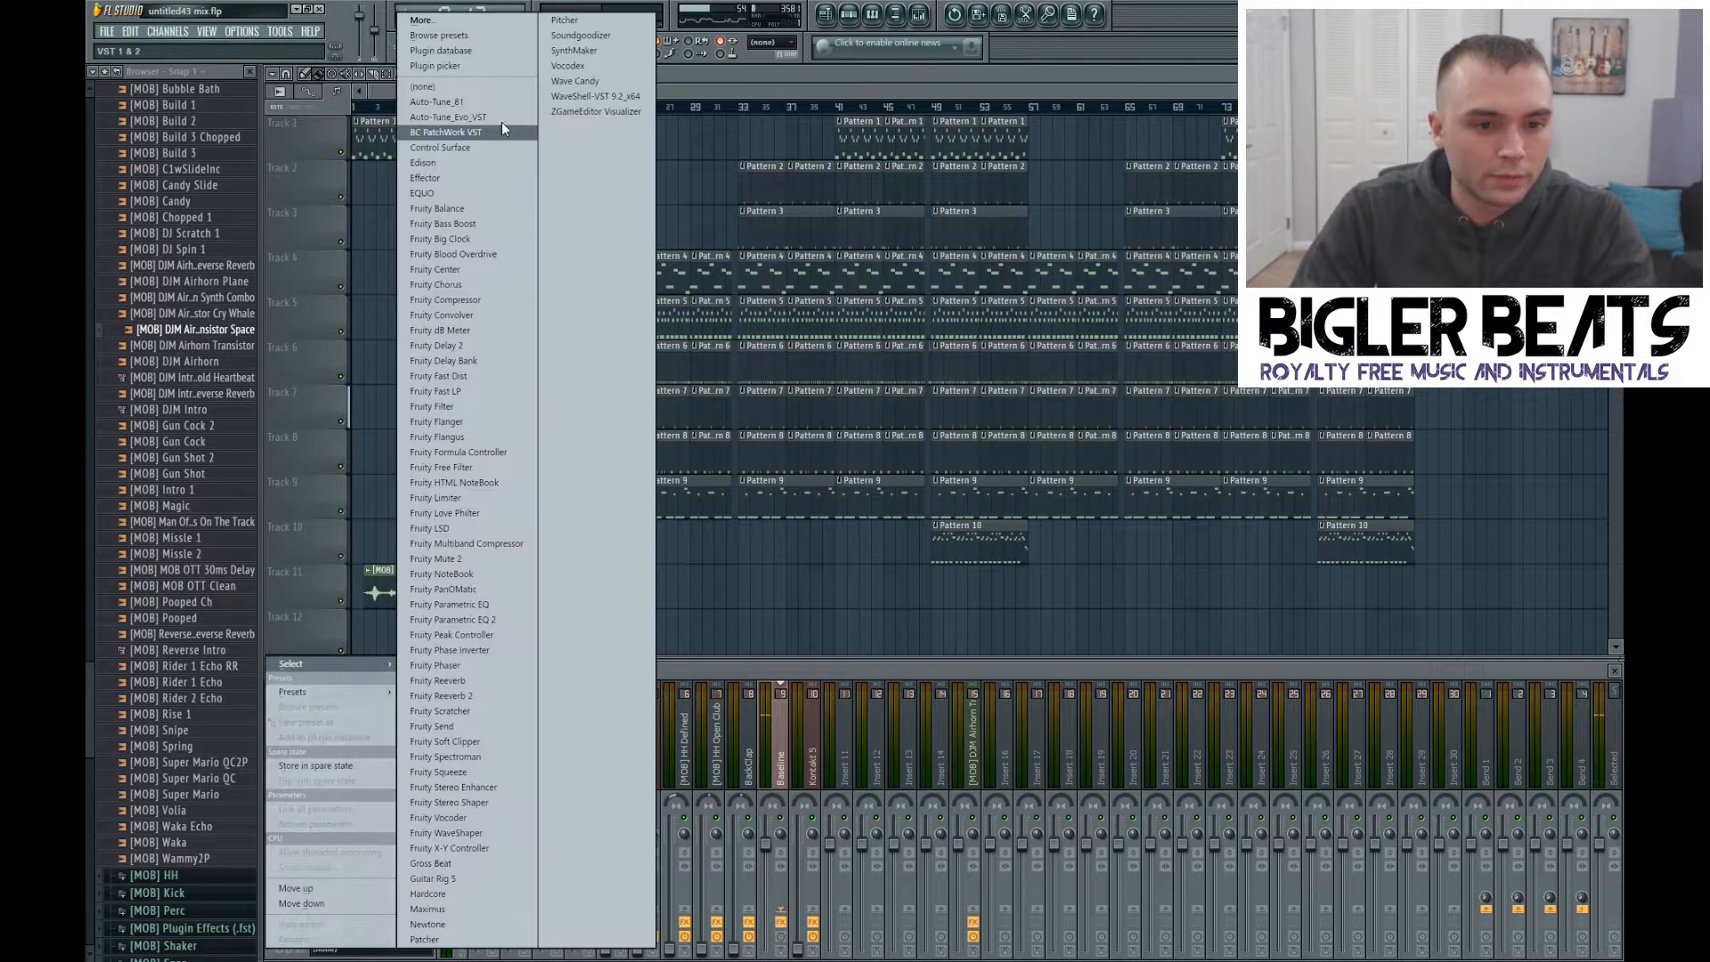
left_click(466, 544)
left_click(402, 294)
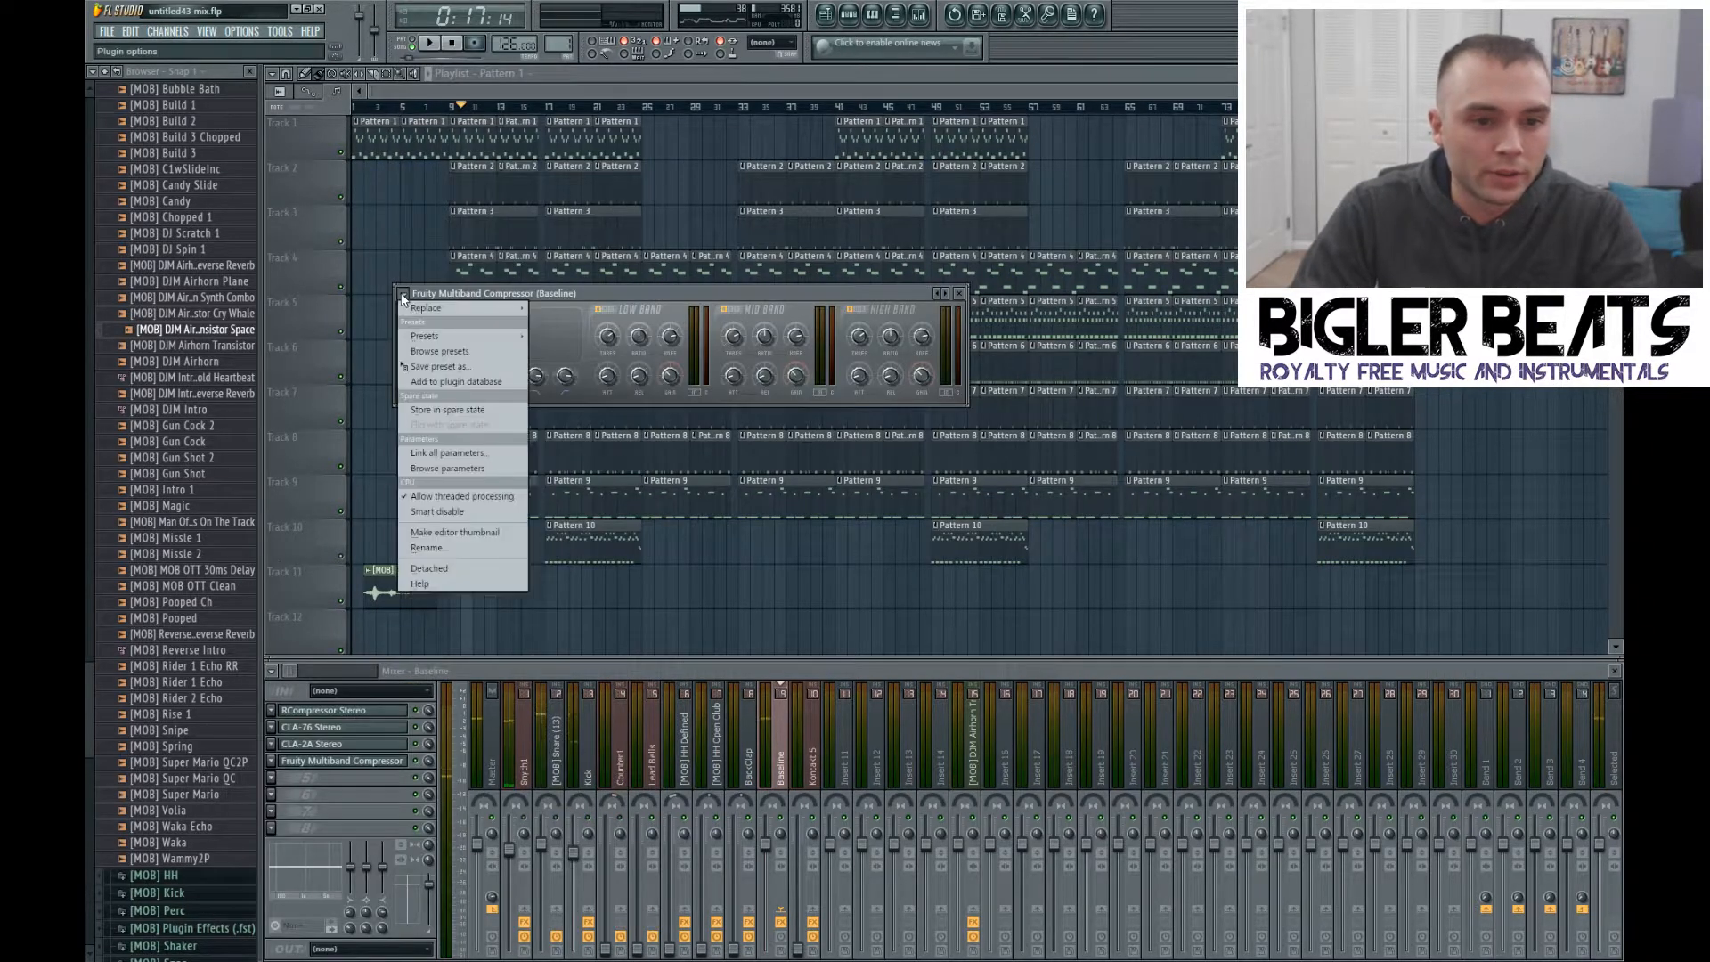
mouse_move(445, 338)
left_click(598, 564)
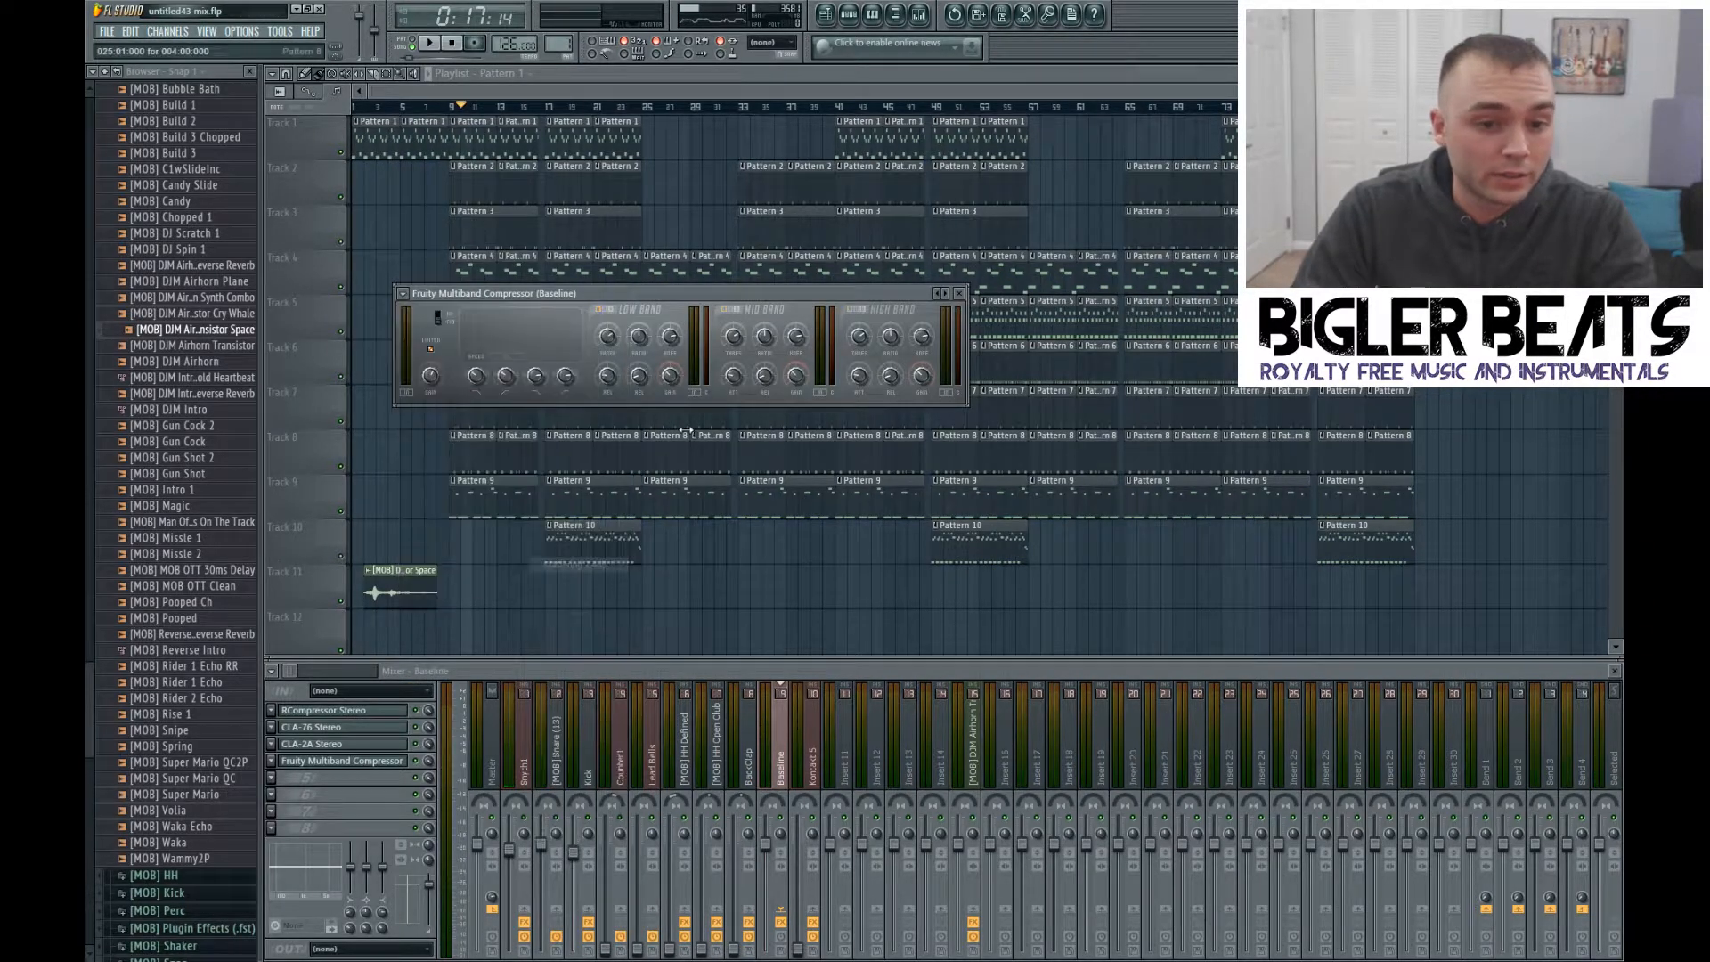
Step: Fine-tune the gain of the Baseline track's multiband compressor while replaying the beat from about bar 10
key("space")
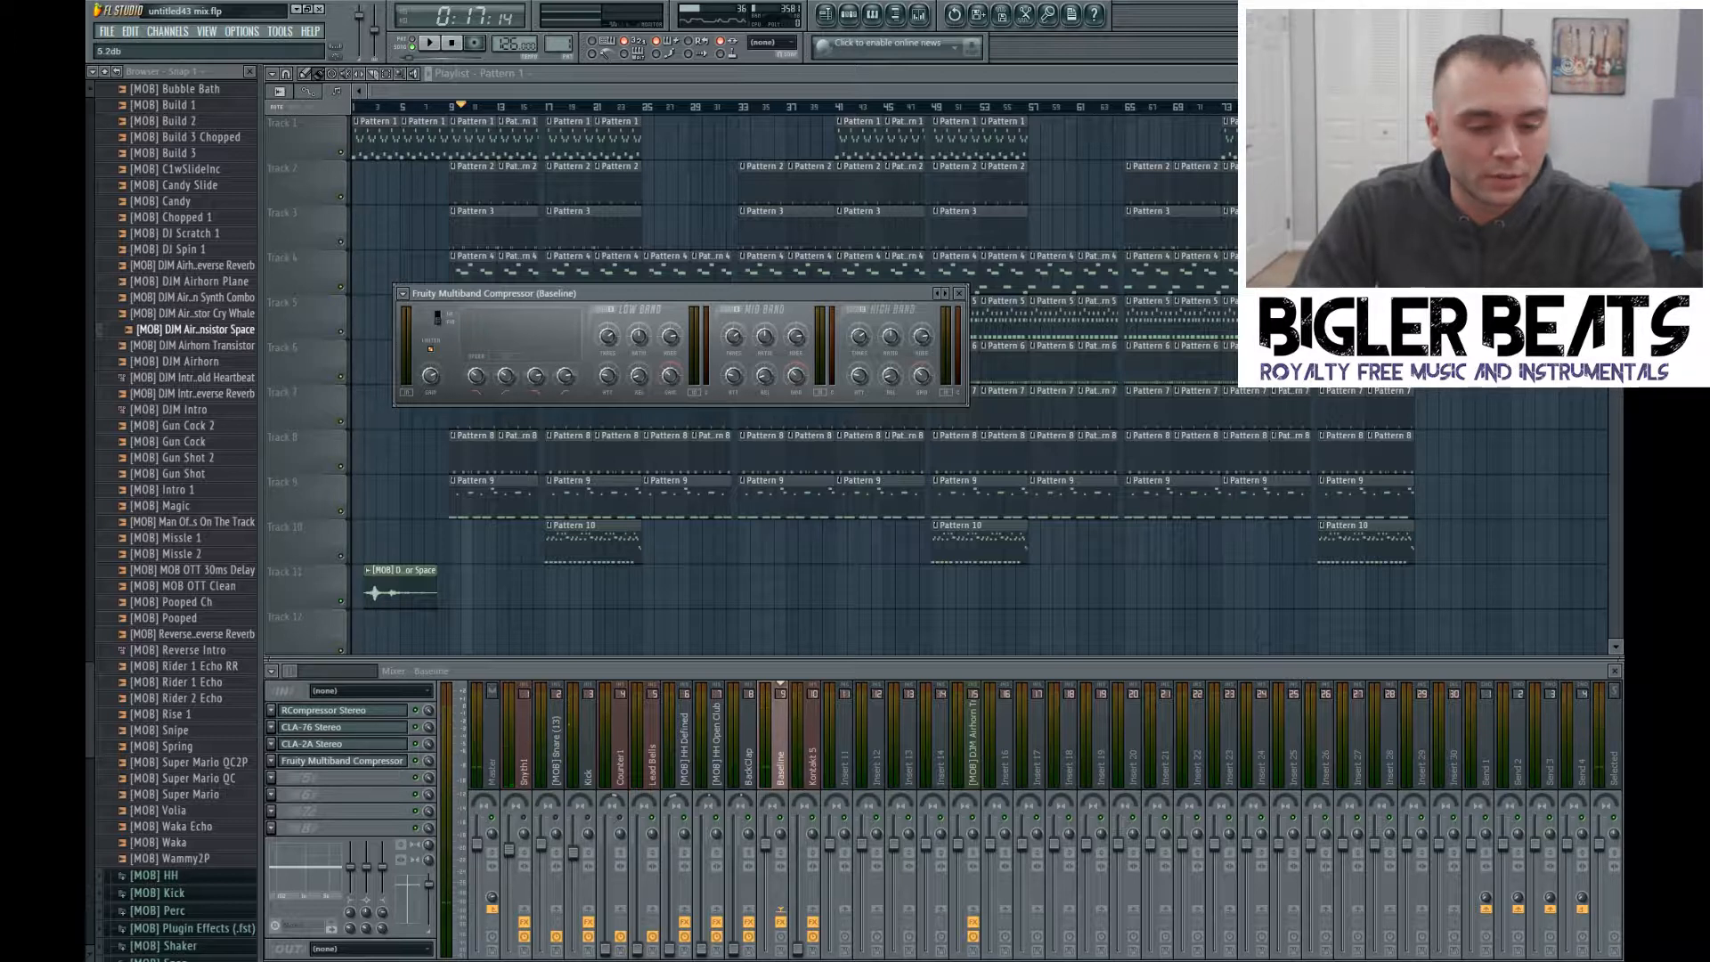
key("space")
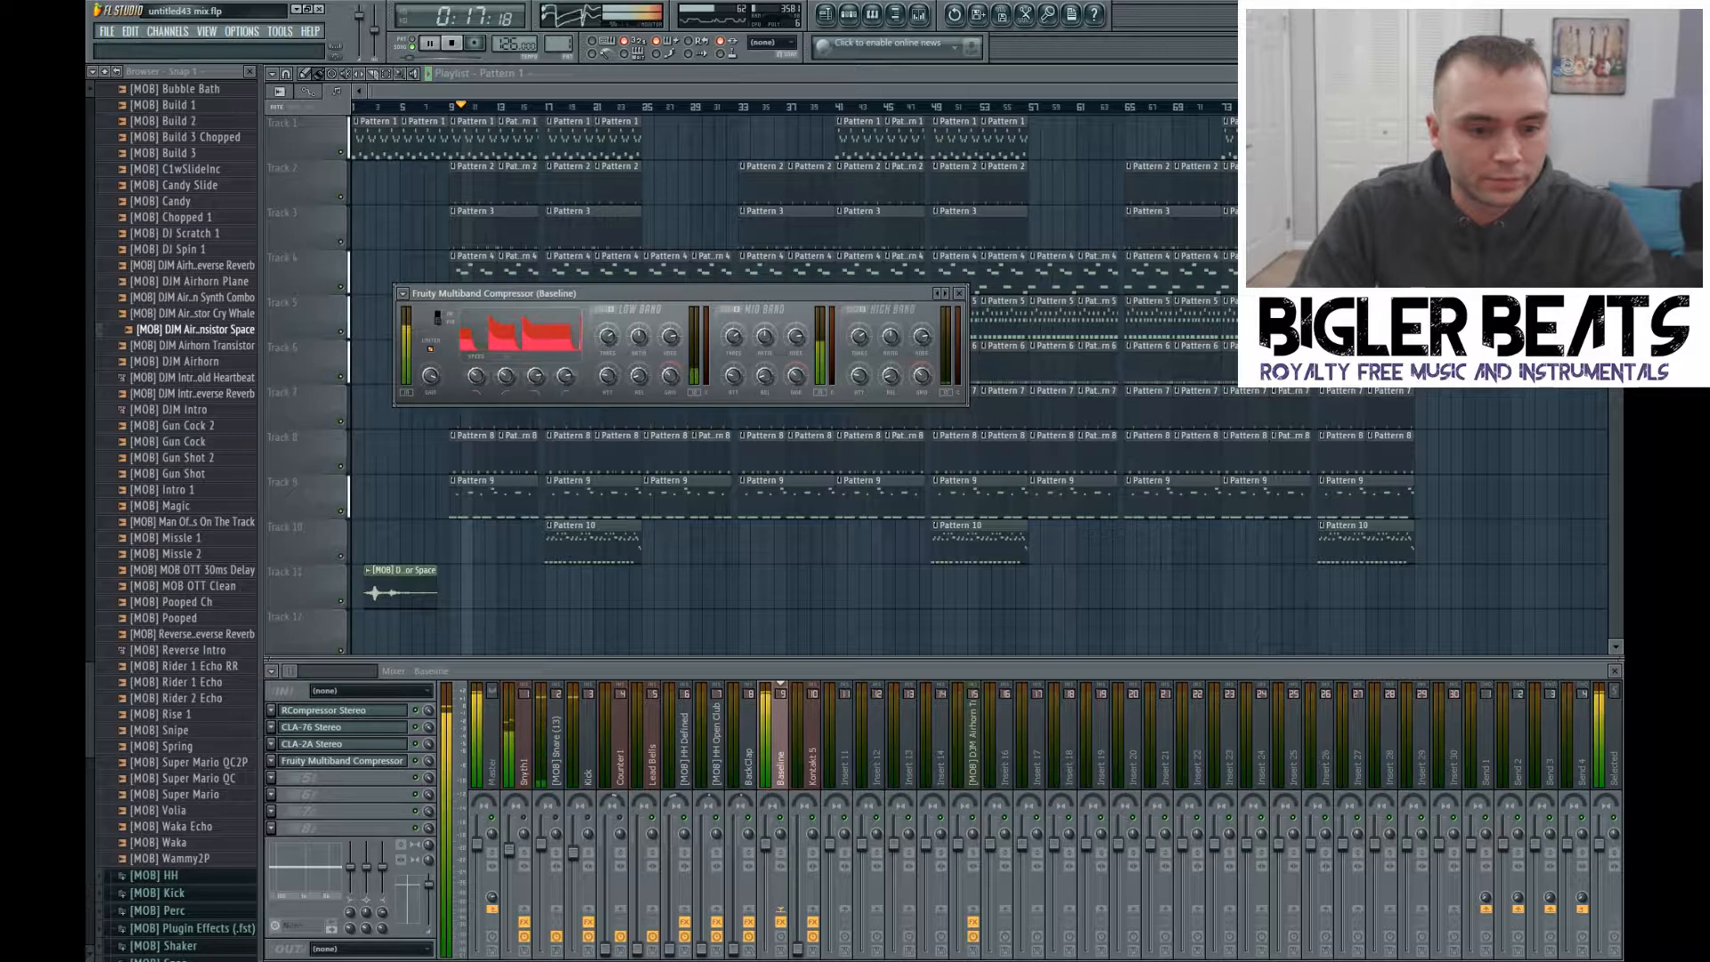
left_click_drag(434, 383, 436, 387)
key("space")
key("space")
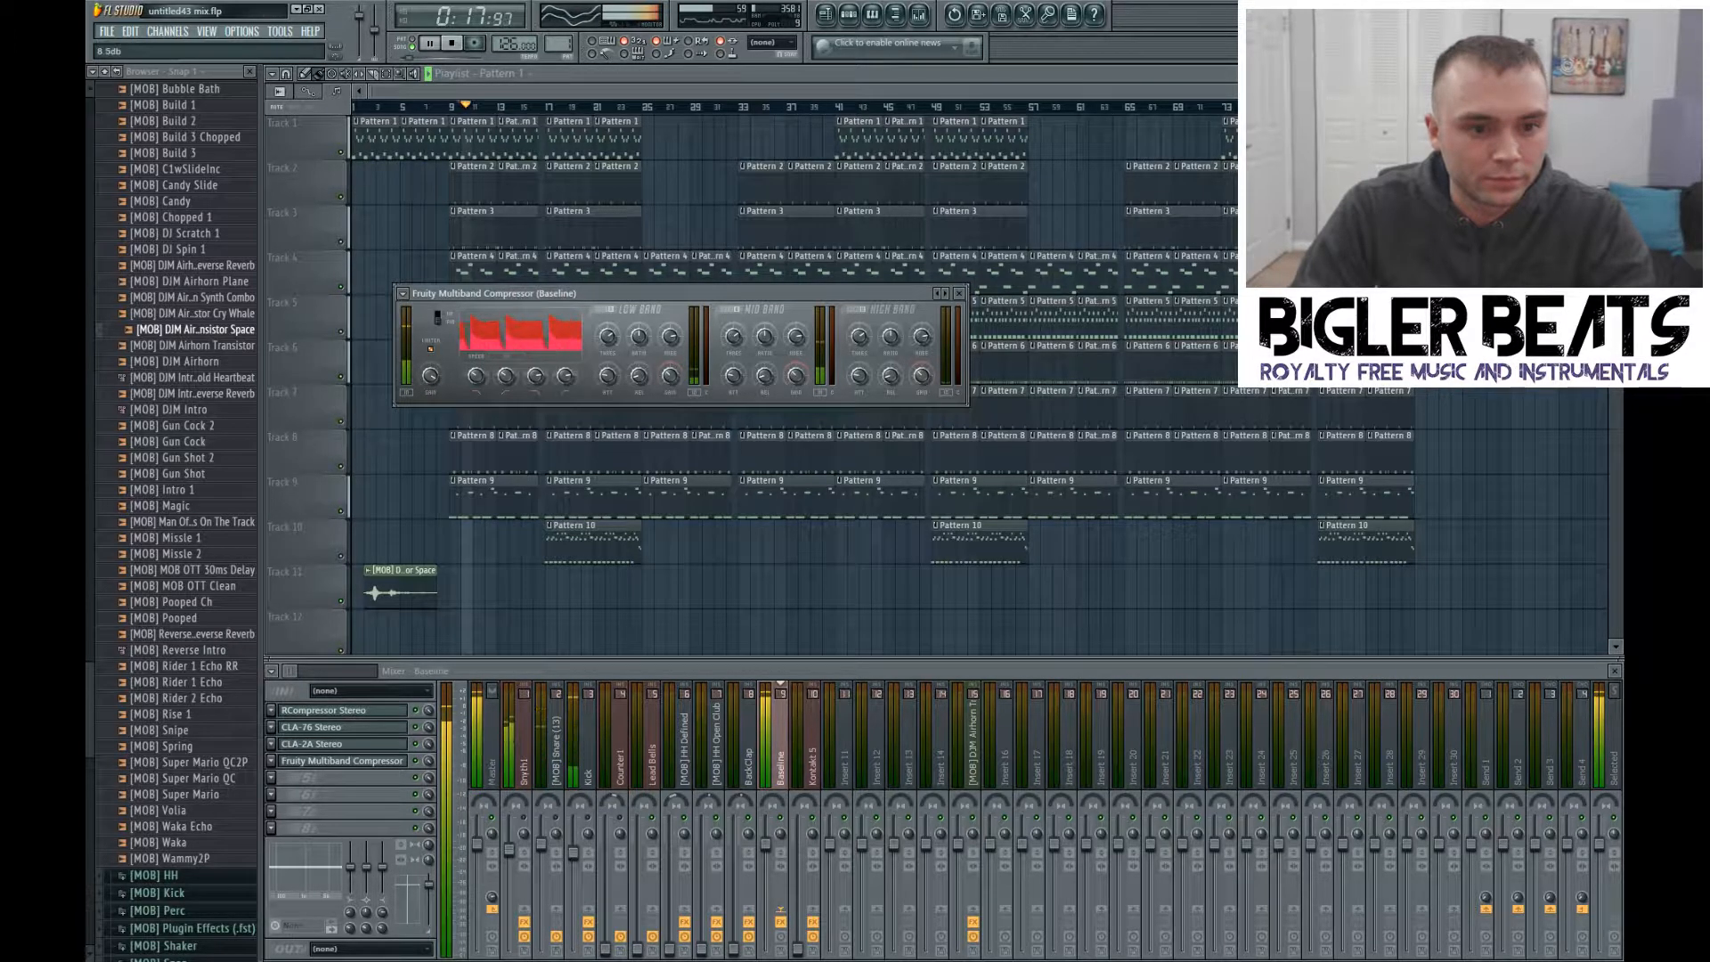
key("space")
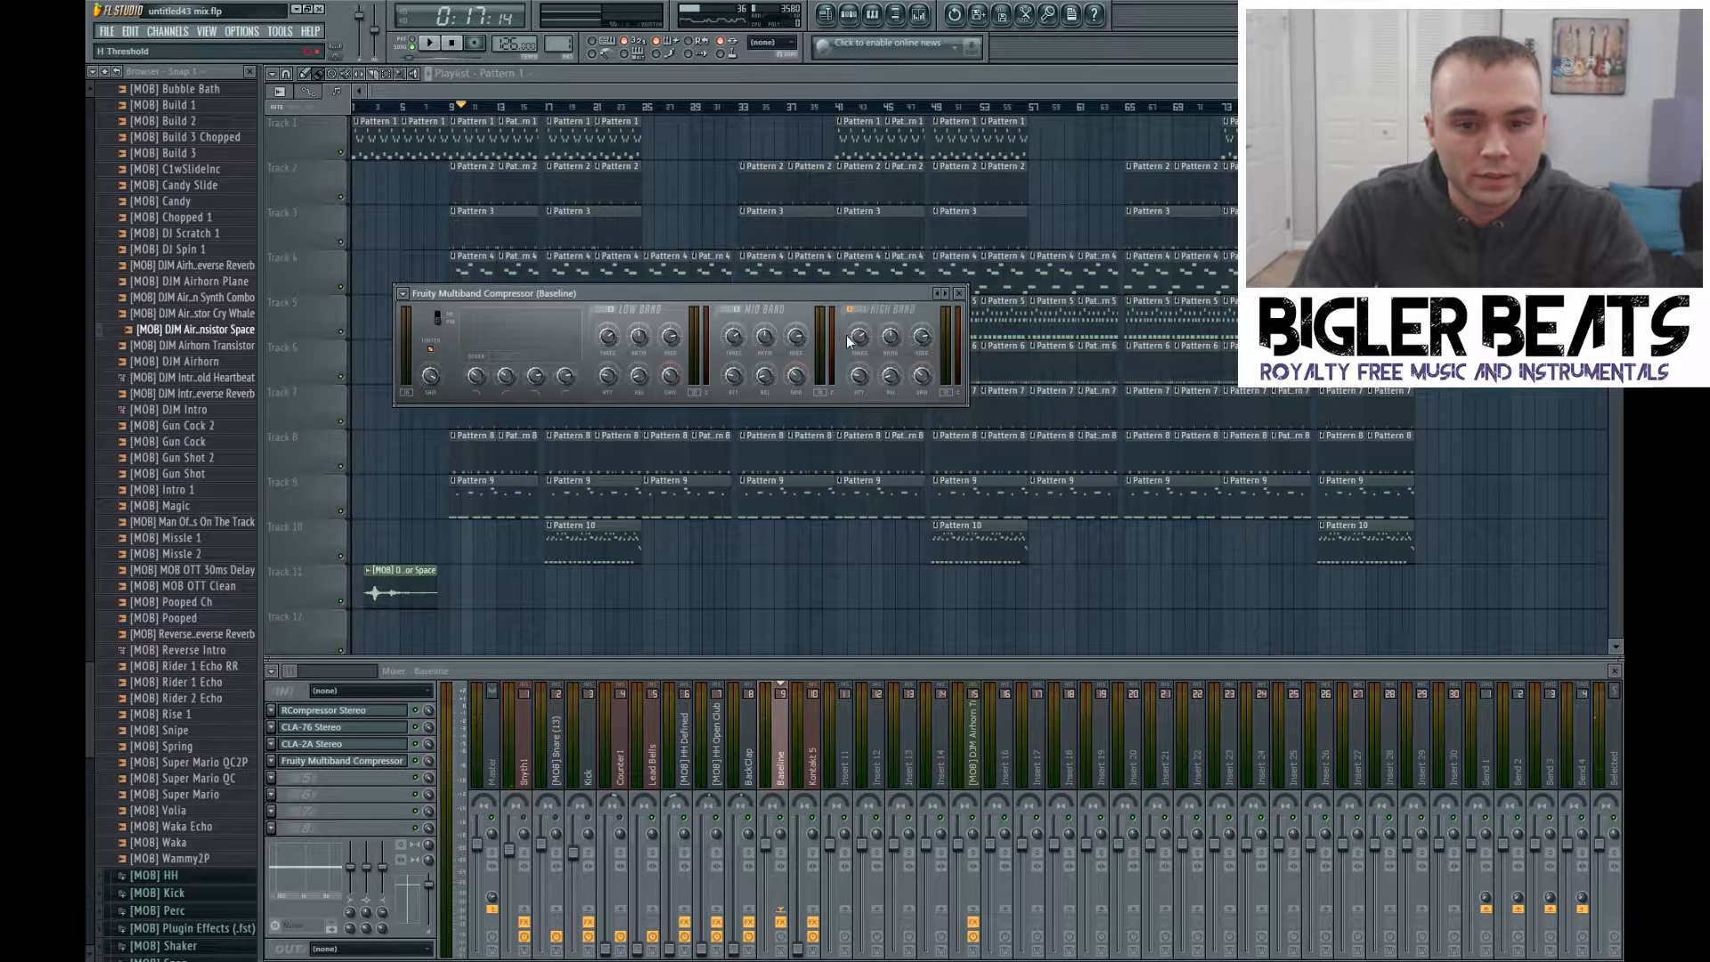
Step: Lower the Baseline track's mixer fader to about -4.2 dB while replaying the beat to balance it against the kick
key("space")
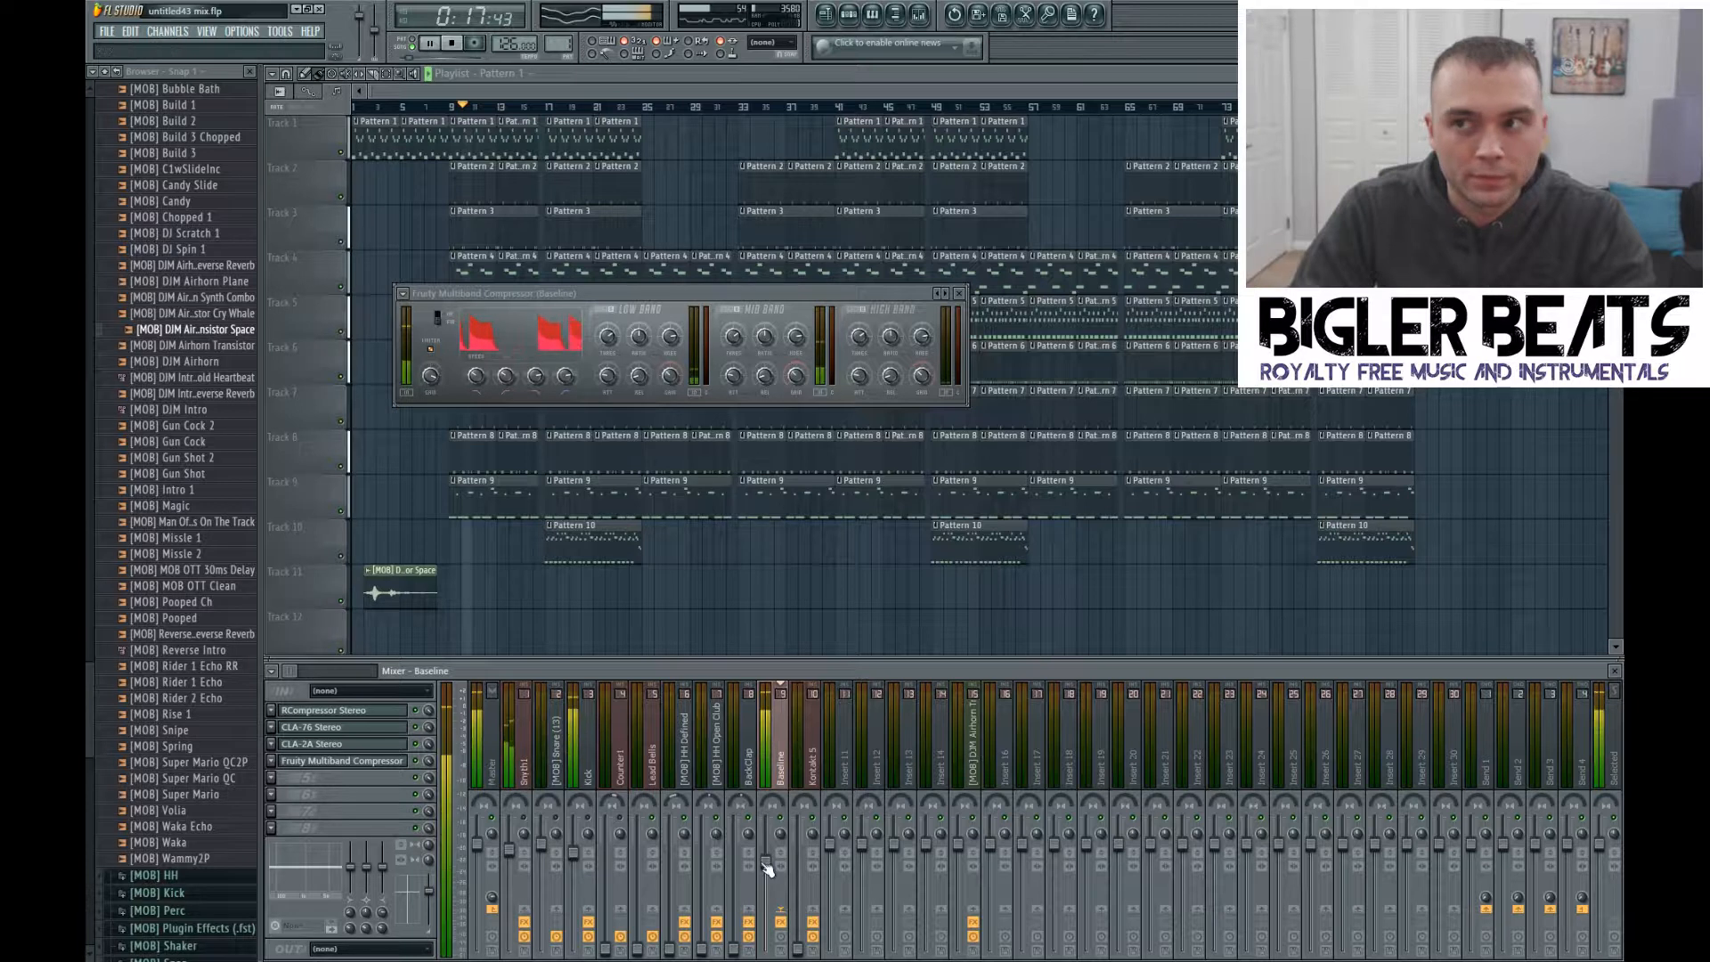
key("space")
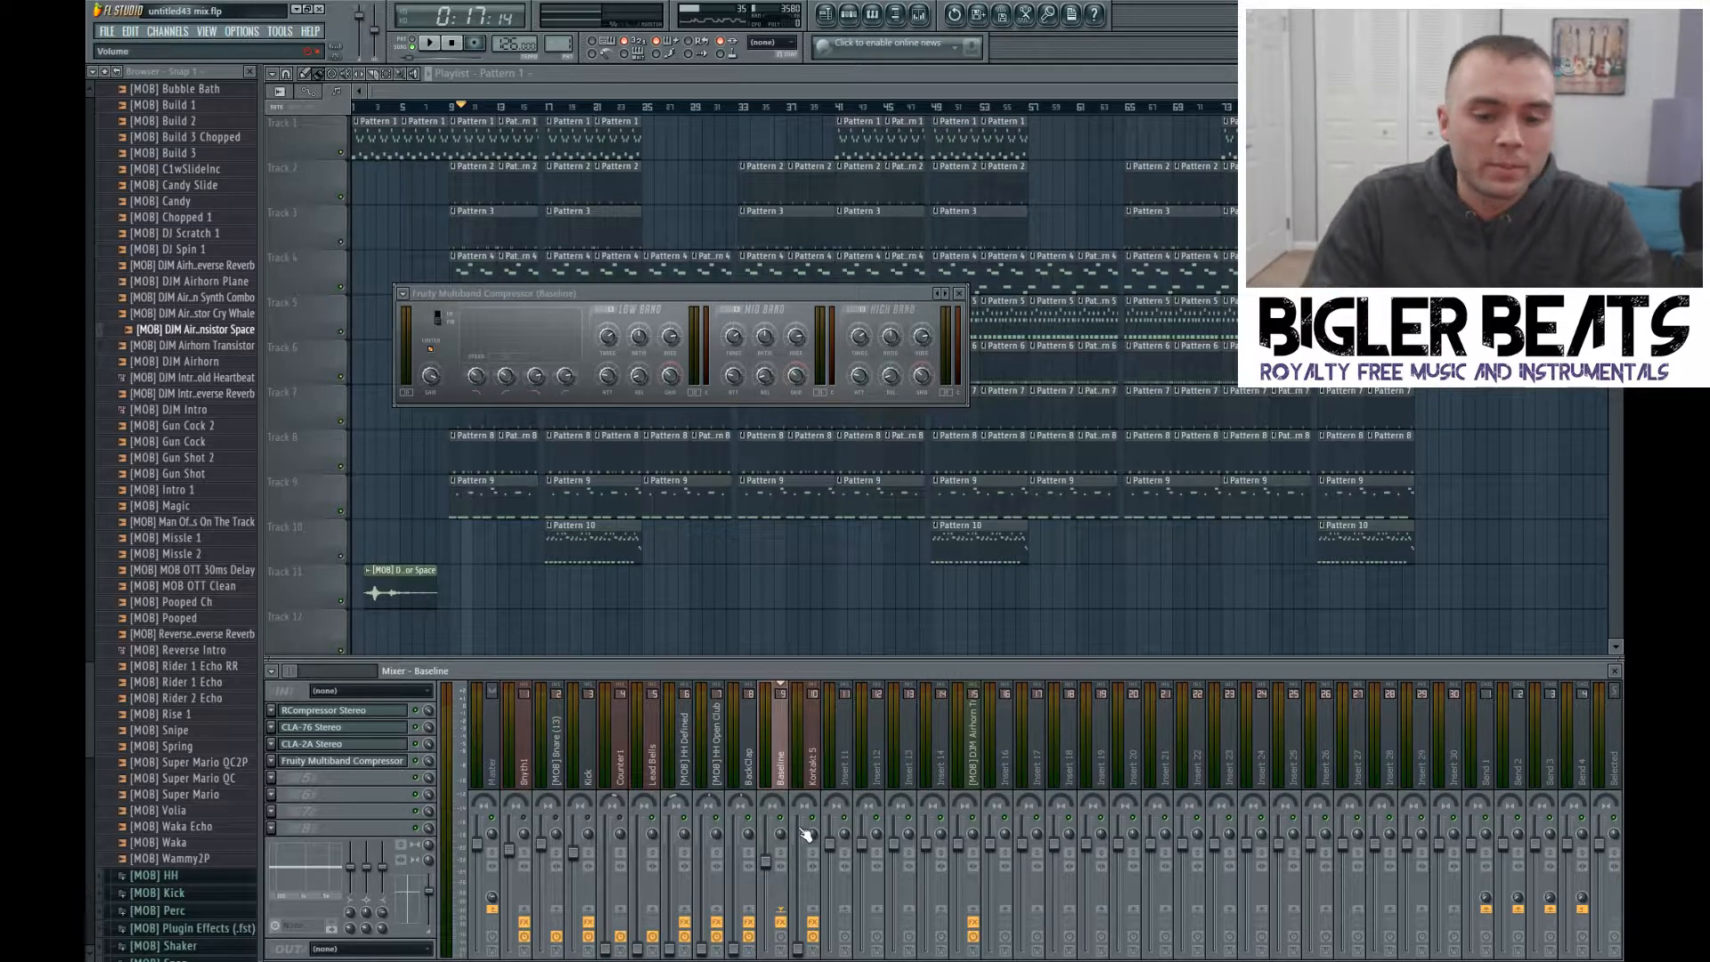
key("space")
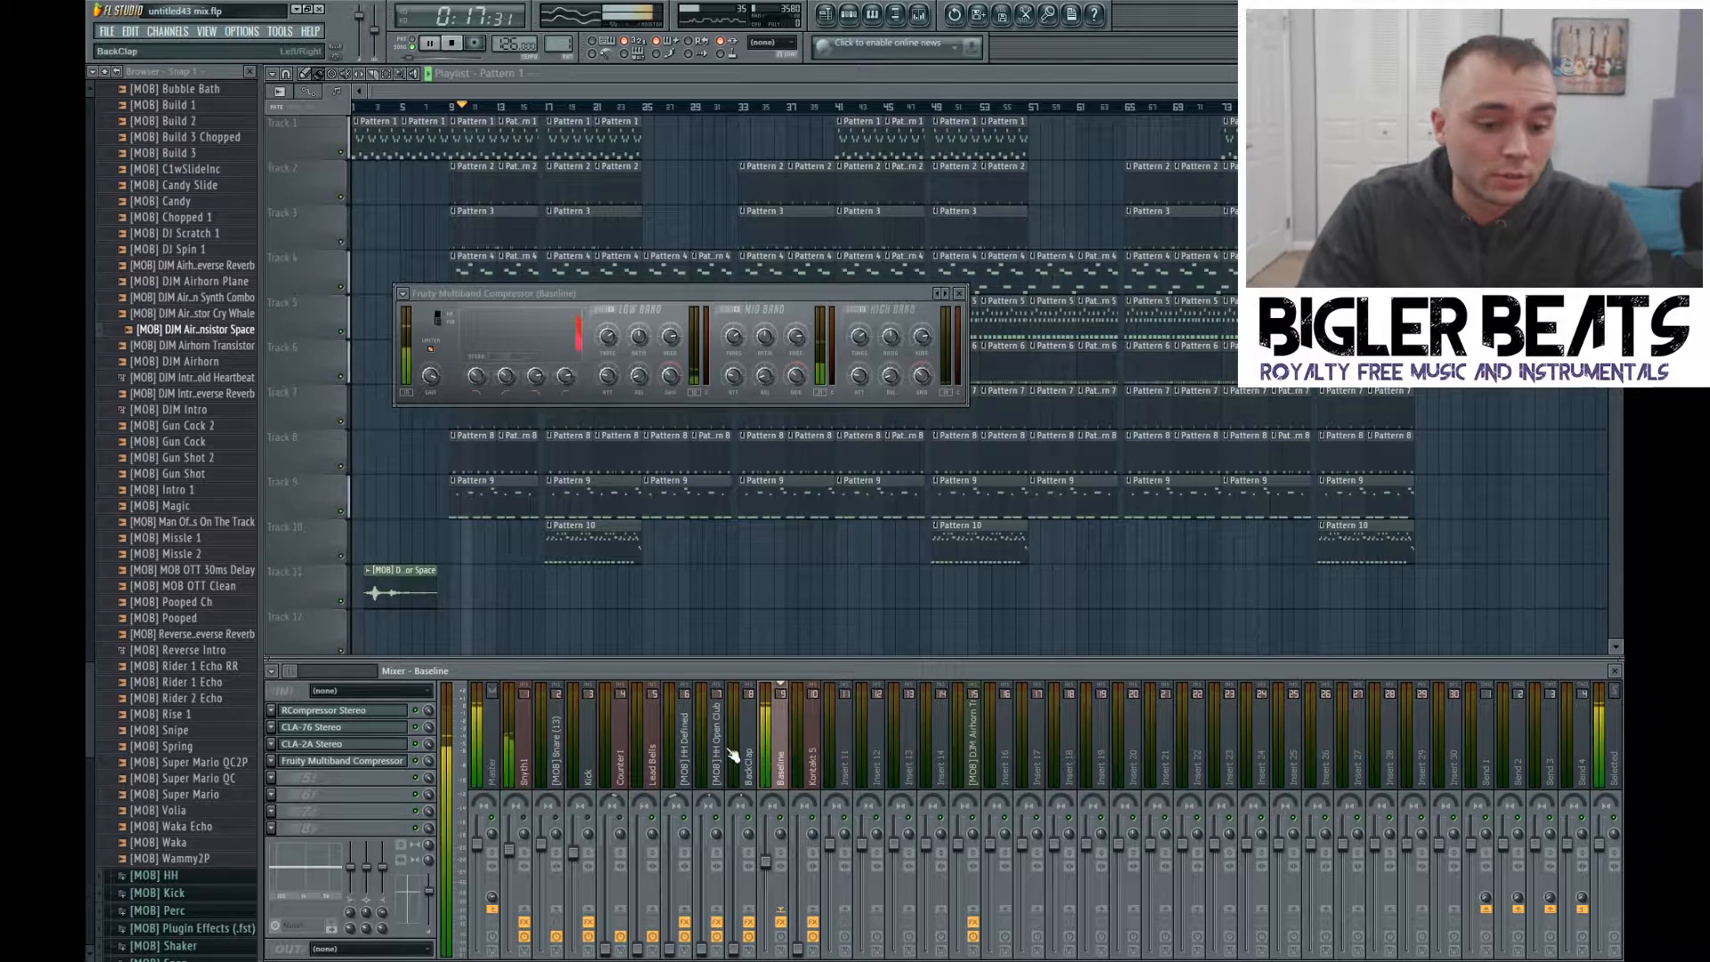
key("space")
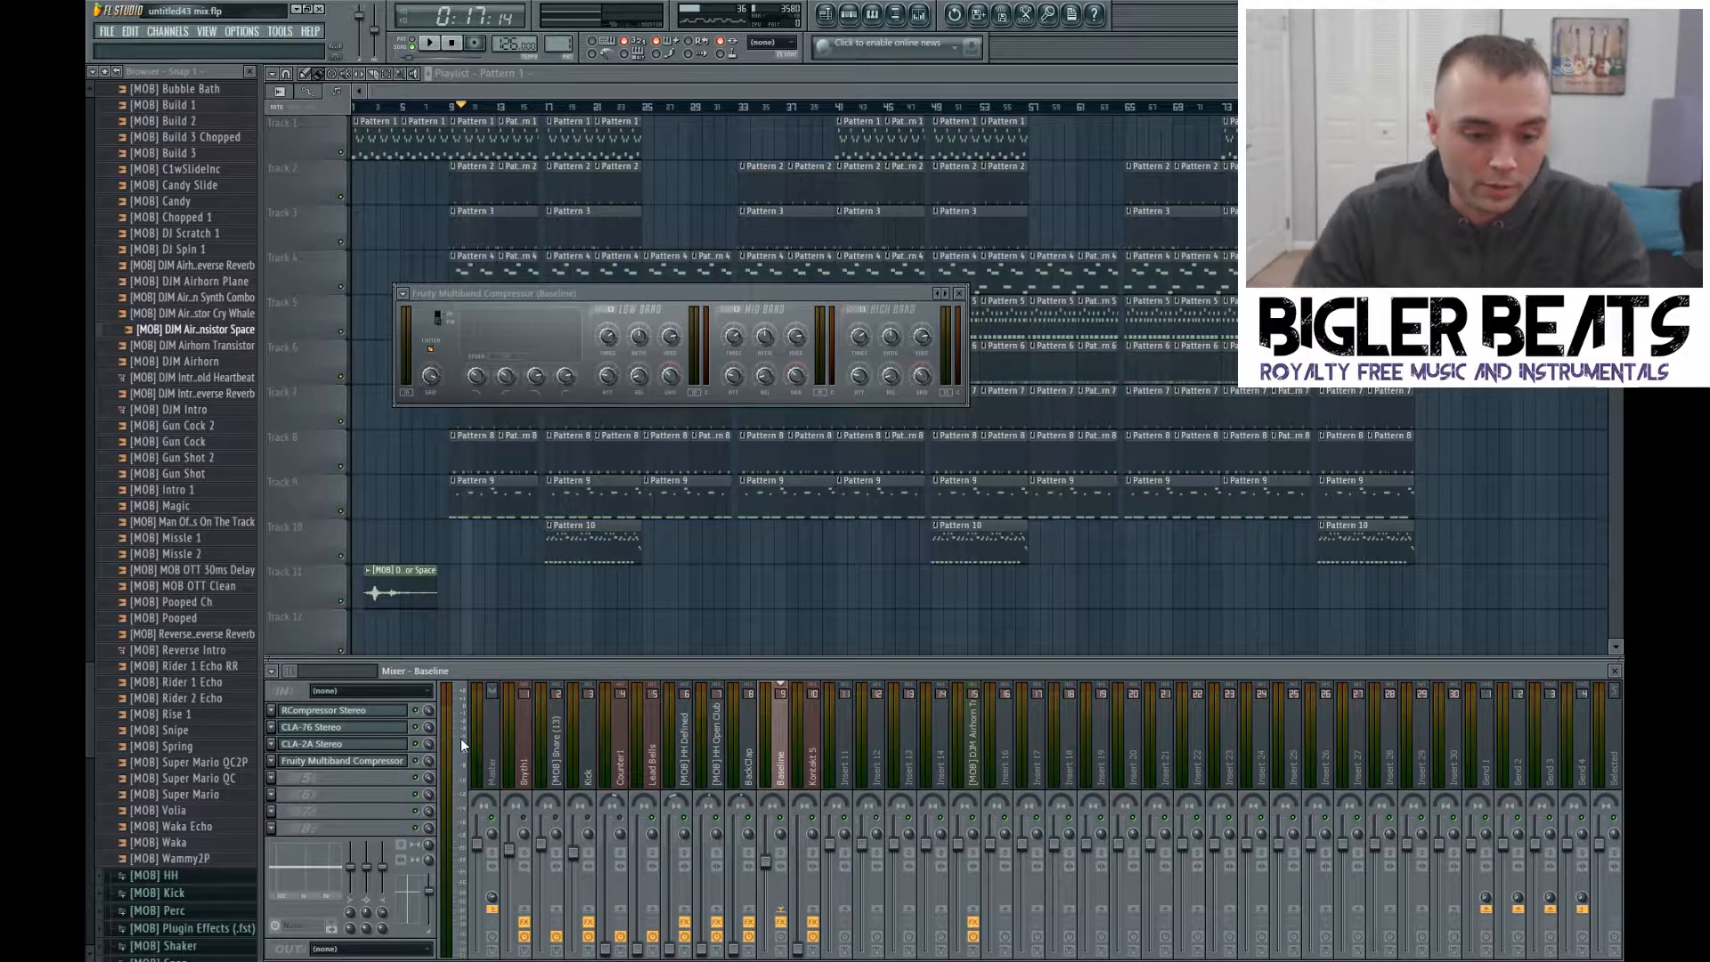
key("space")
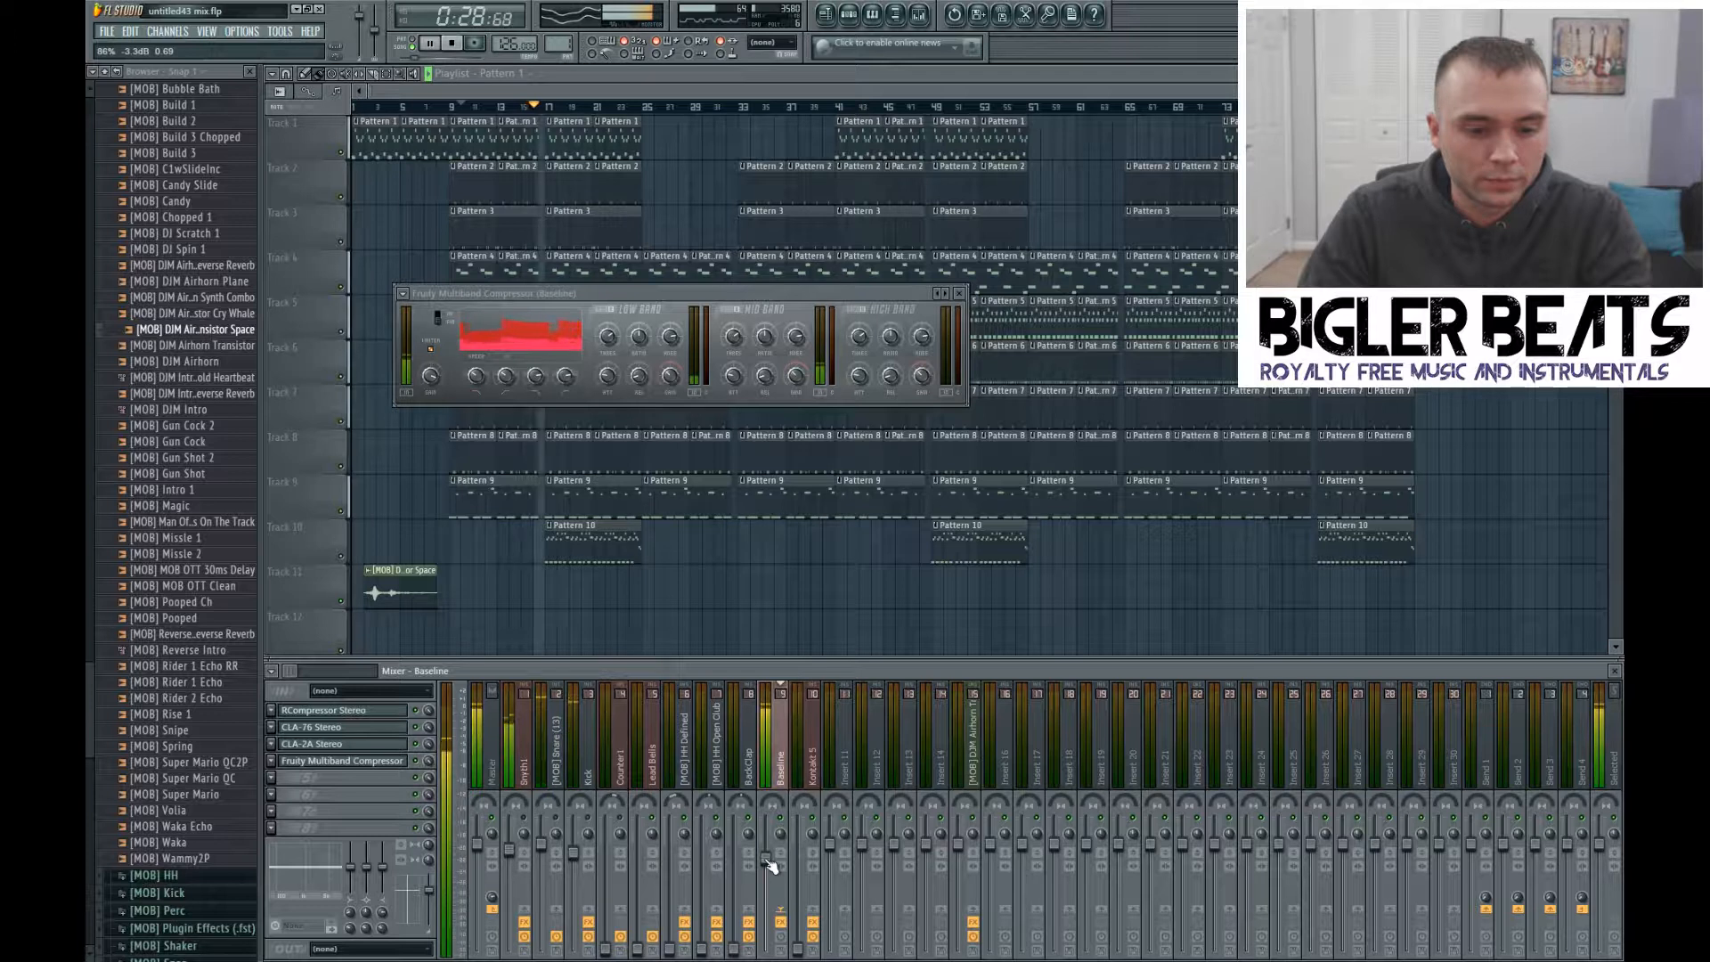
key("space")
key("space")
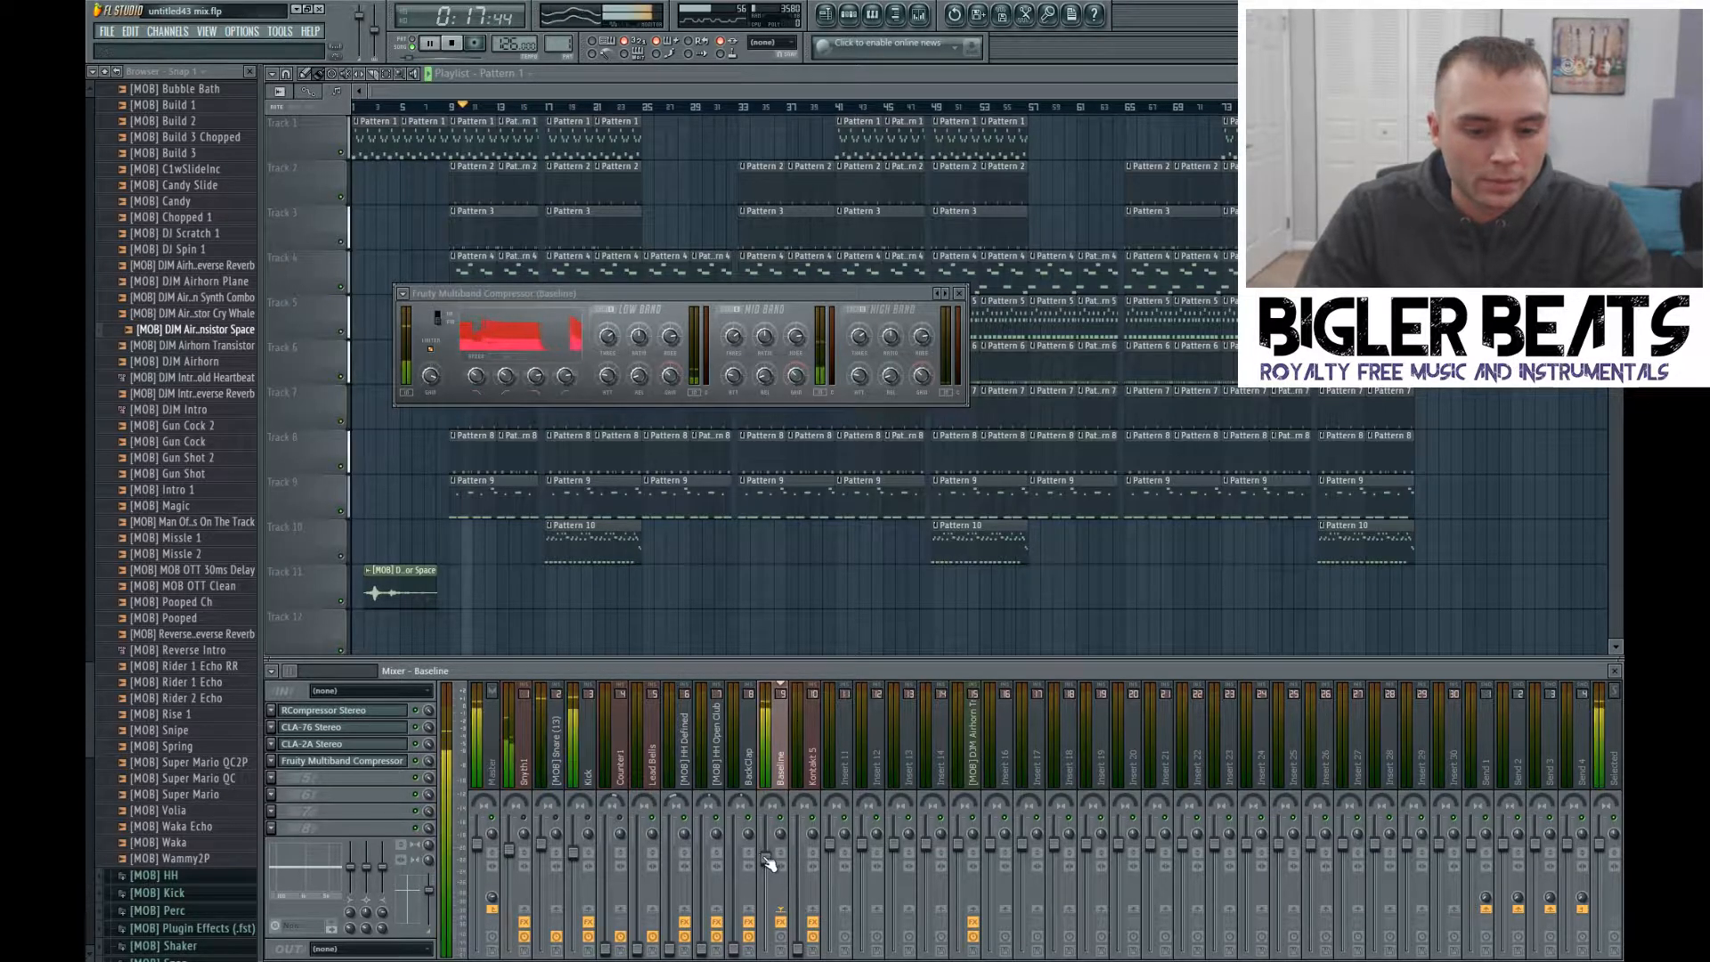
left_click_drag(766, 858, 766, 863)
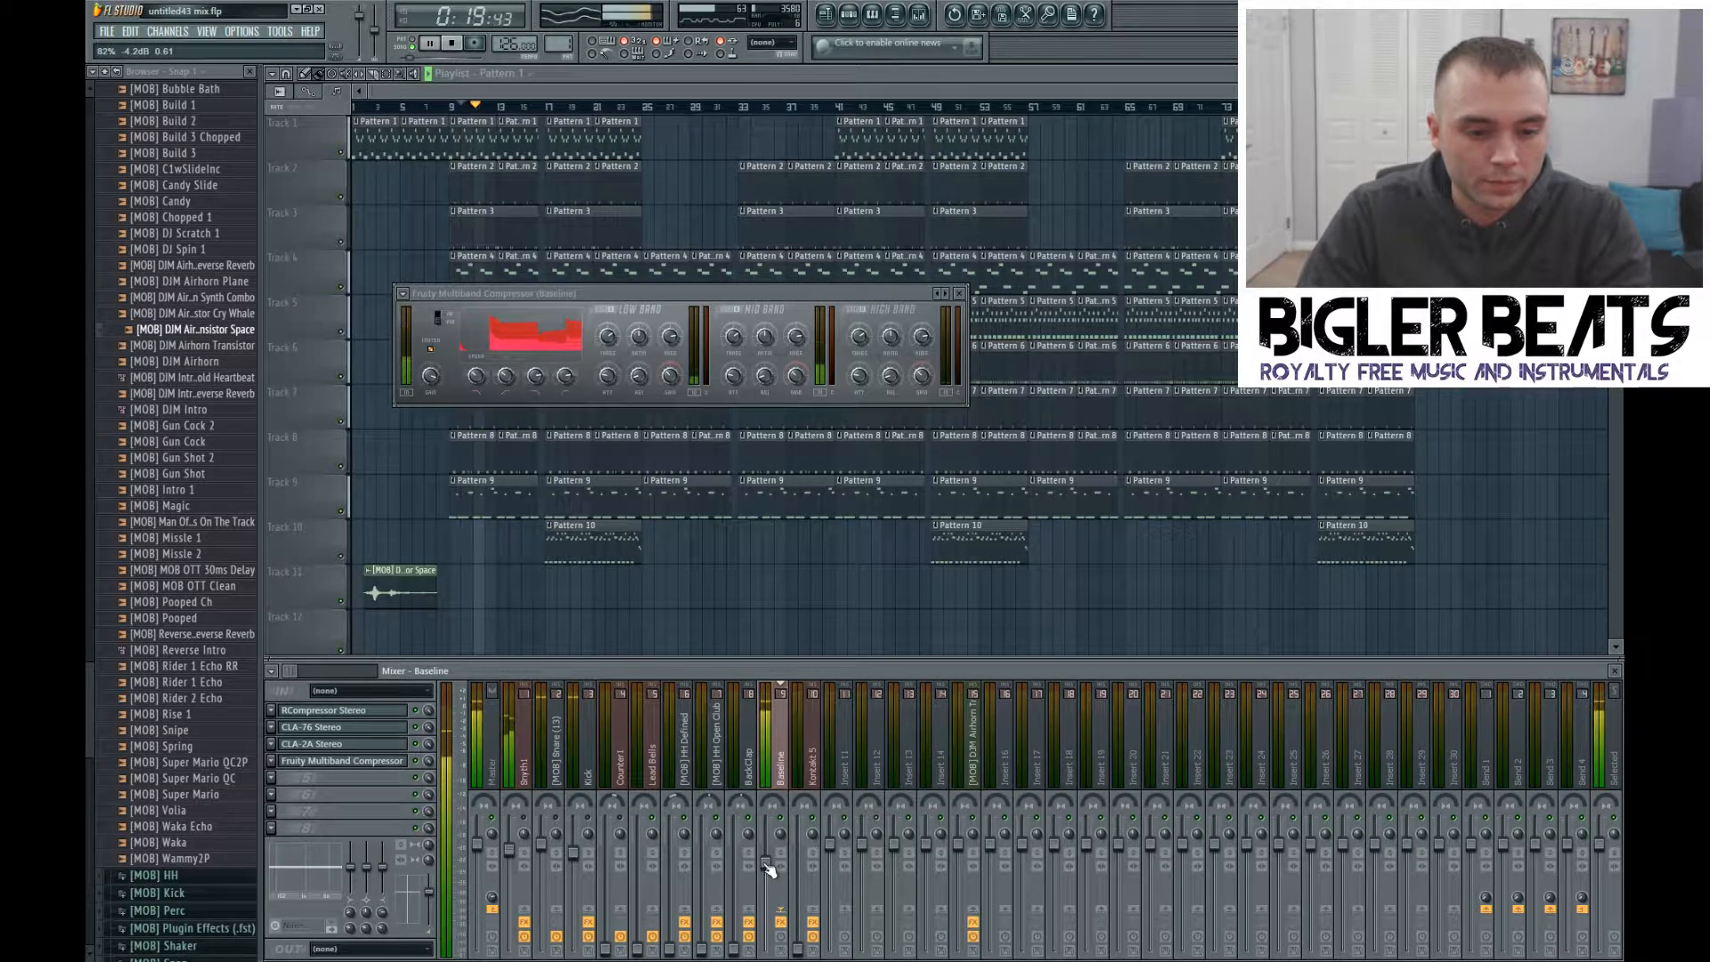
key("space")
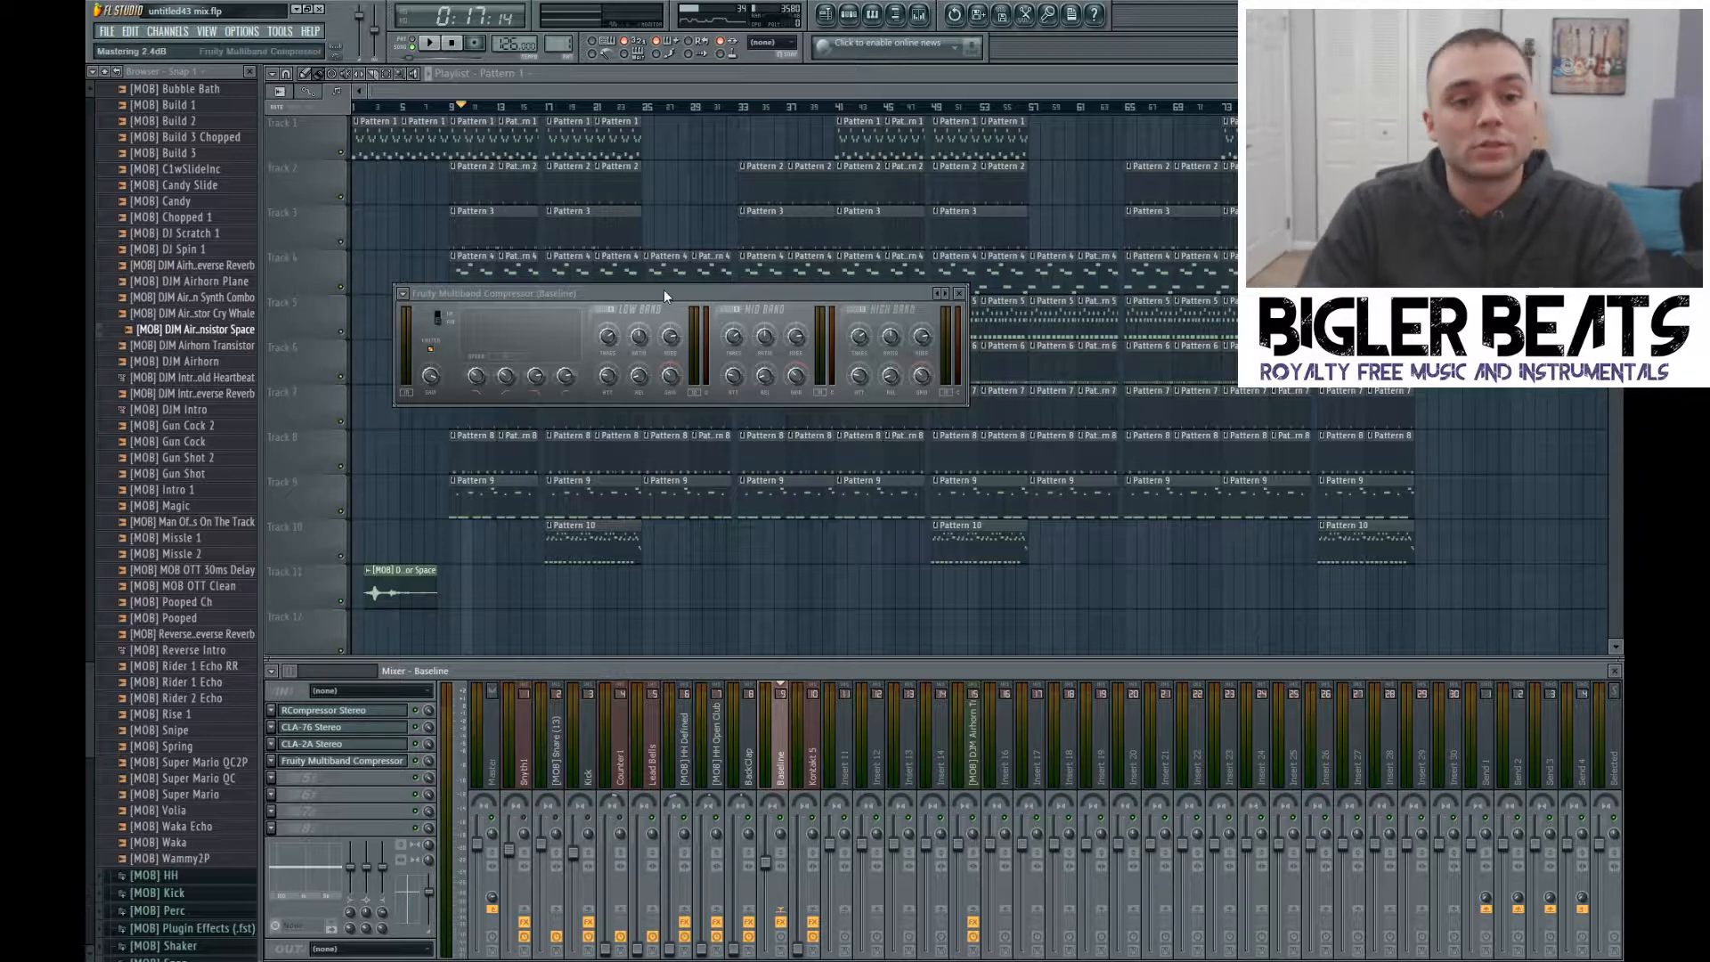
Step: Replay from about bar 9 and boost band 2 in the low end of the Kick track's Fruity Parametric EQ 2
left_click(452, 107)
key("space")
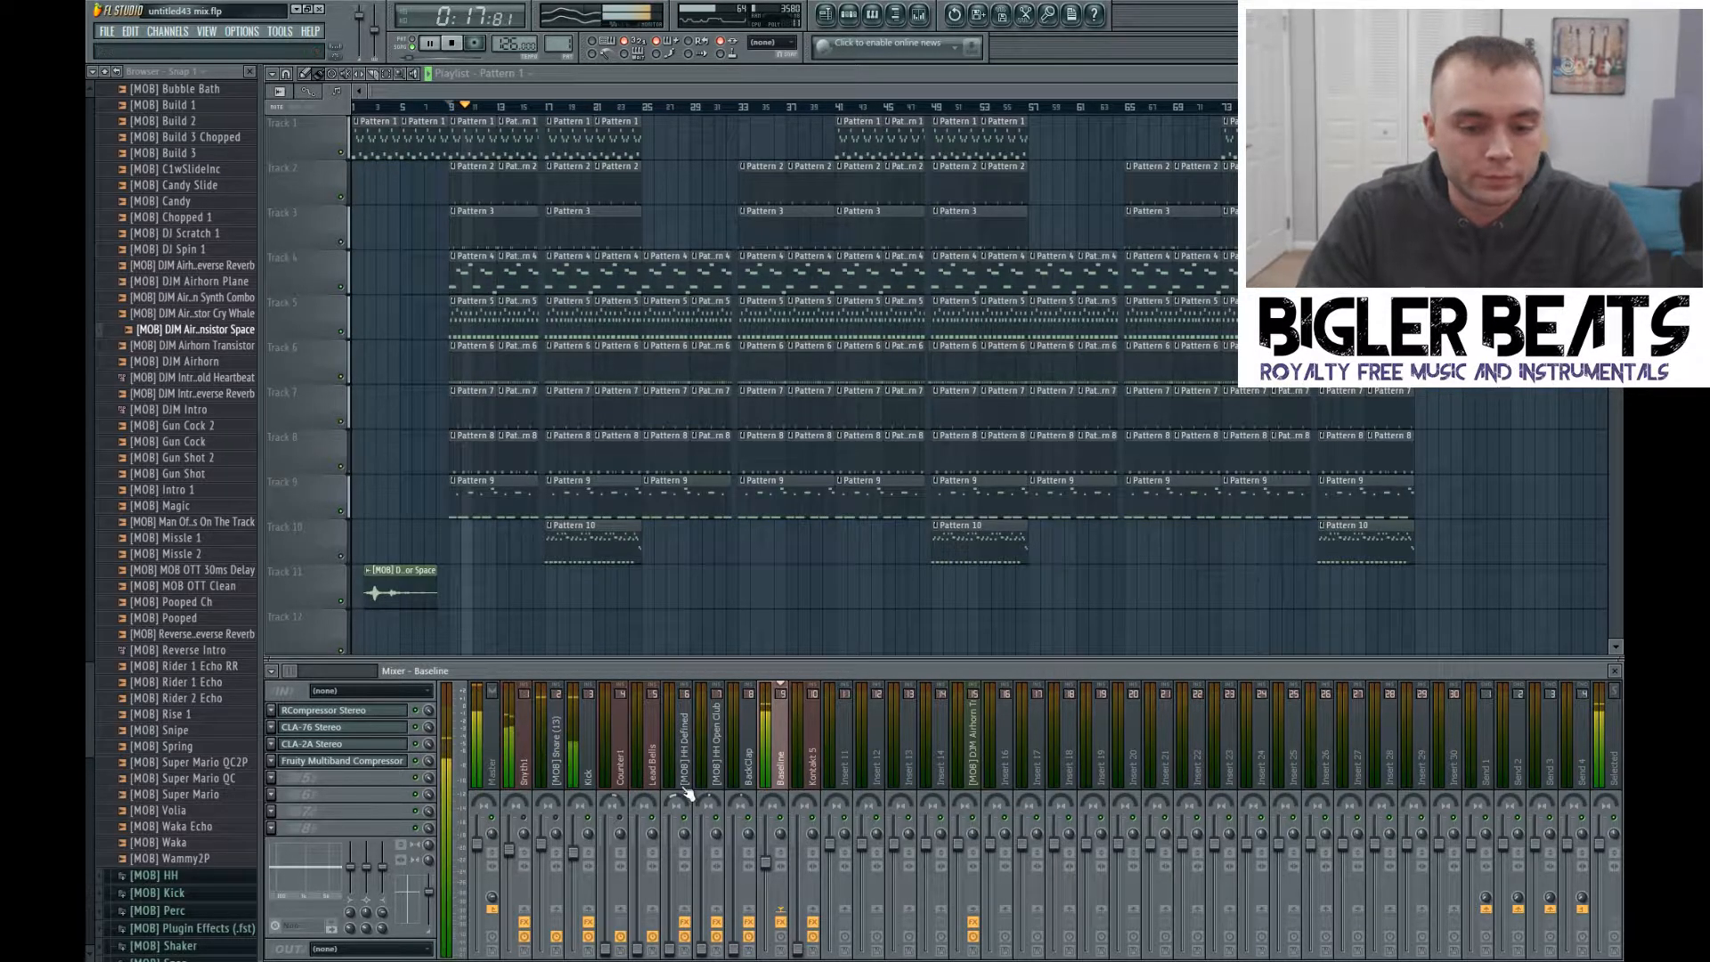
left_click(589, 753)
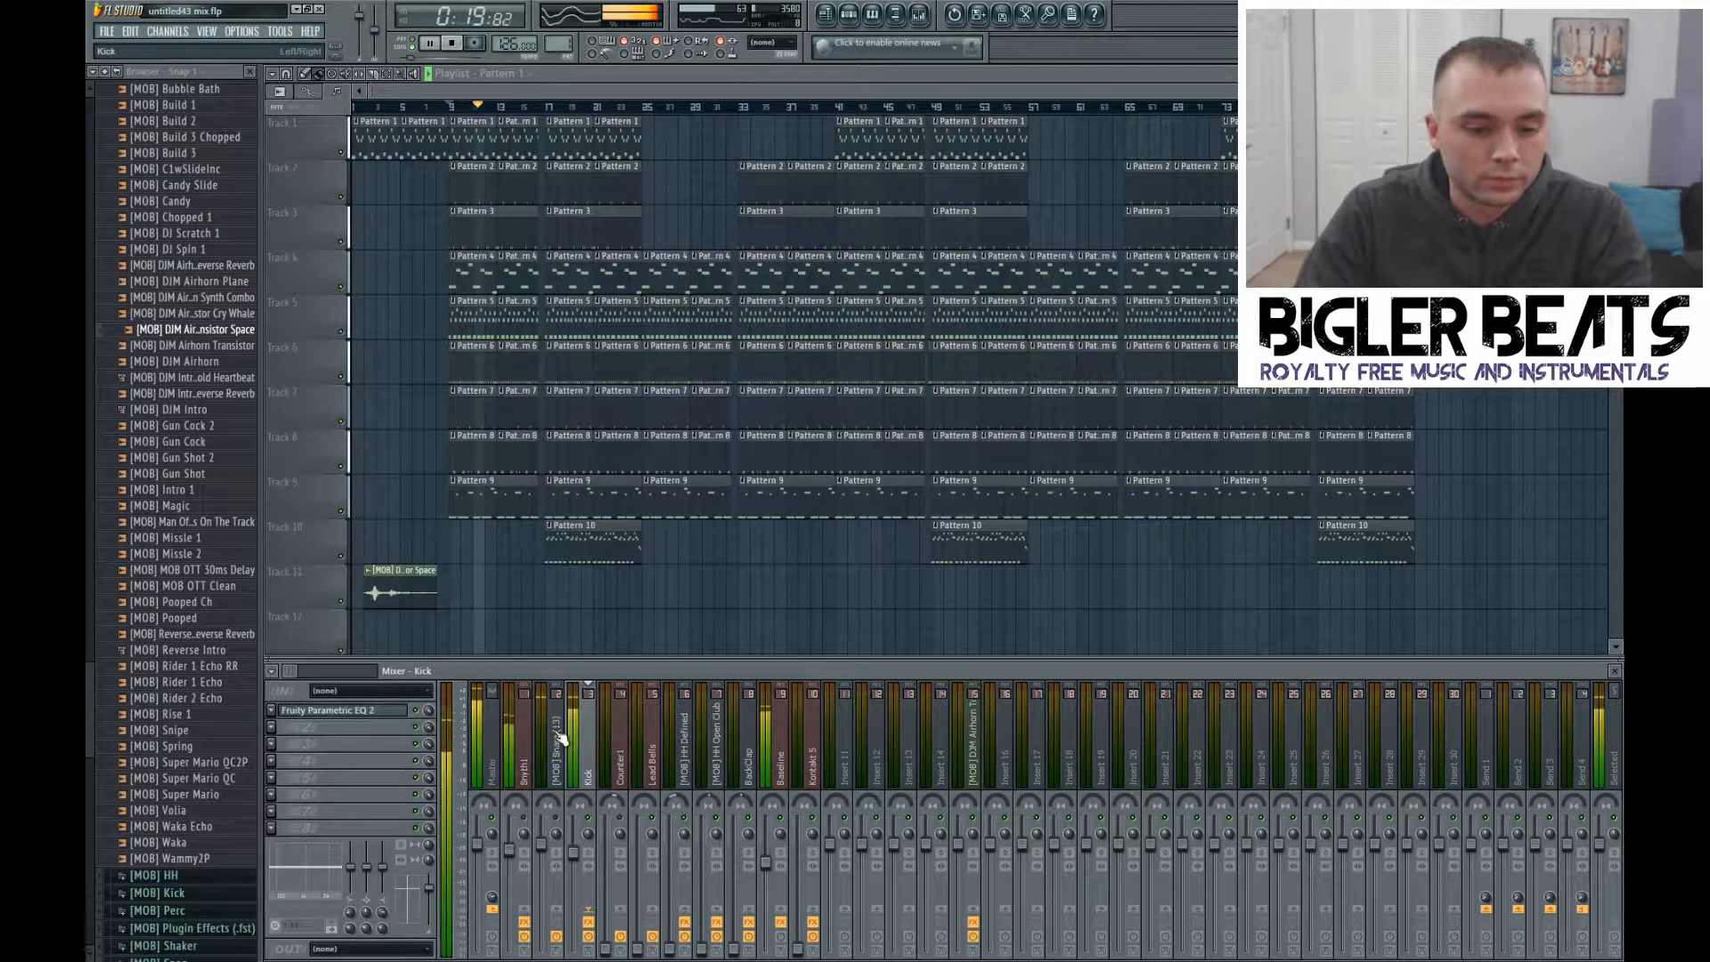
left_click(374, 710)
left_click_drag(389, 305, 357, 285)
key("space")
key("space")
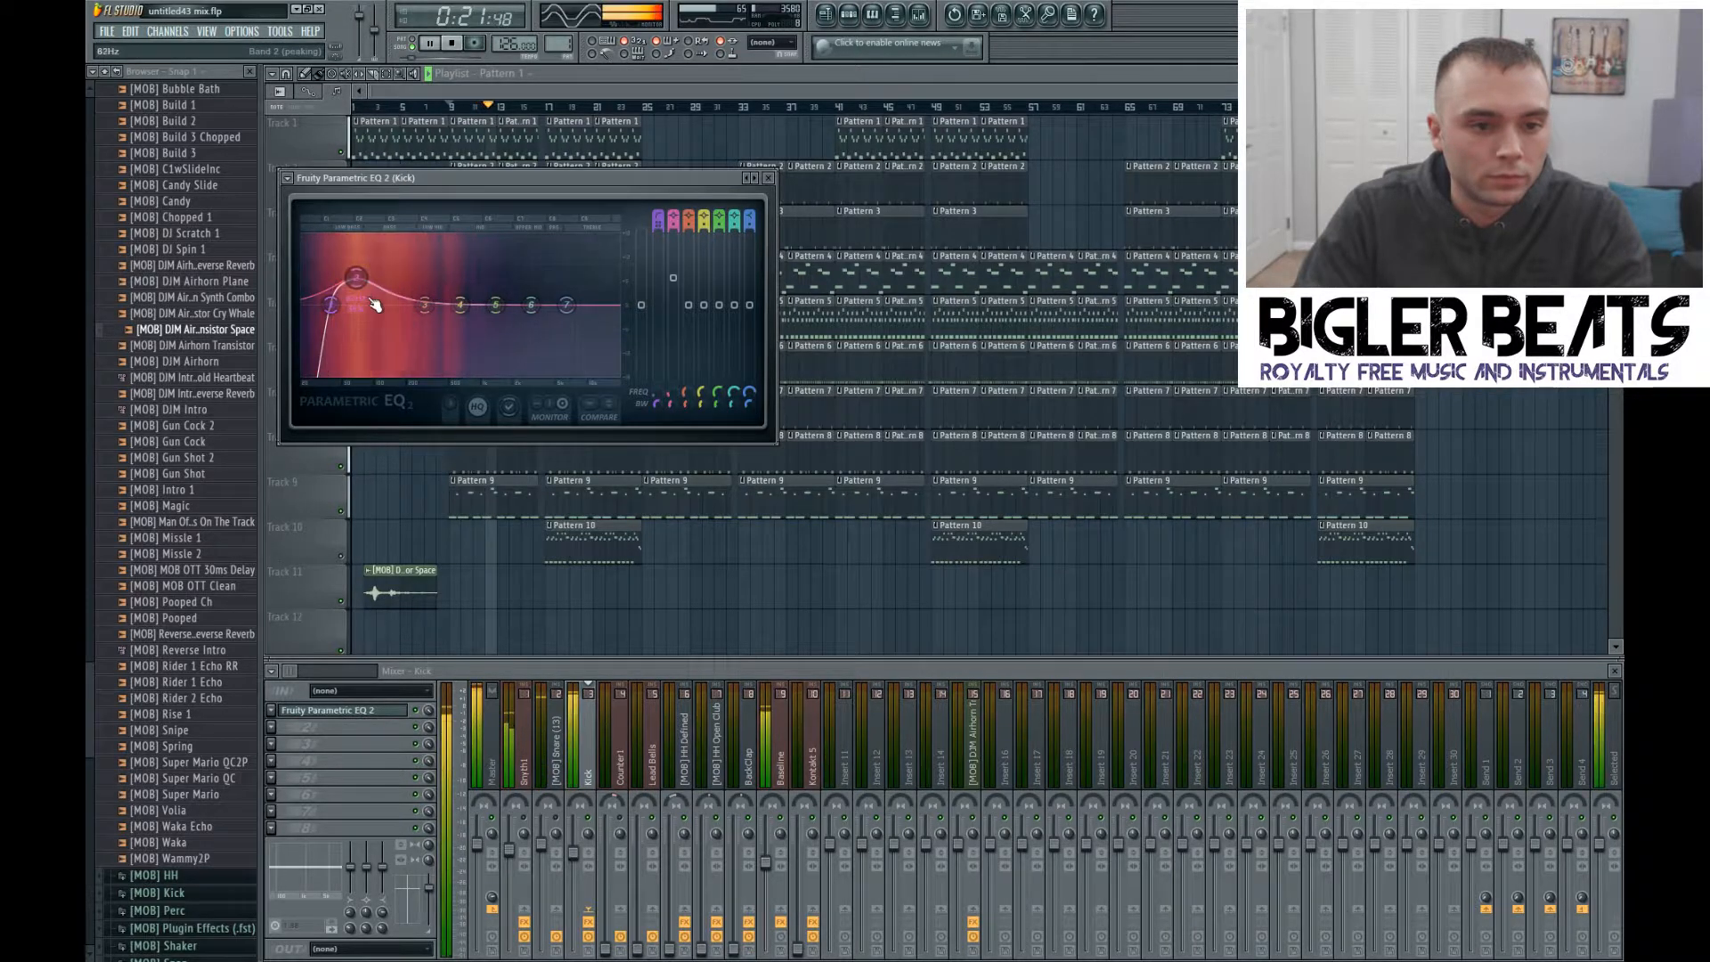
Step: Shape the kick's EQ during playback with a band 3 cut, a band 4 boost and a slight band 5 dip, closing it when done
left_click_drag(460, 304, 357, 271)
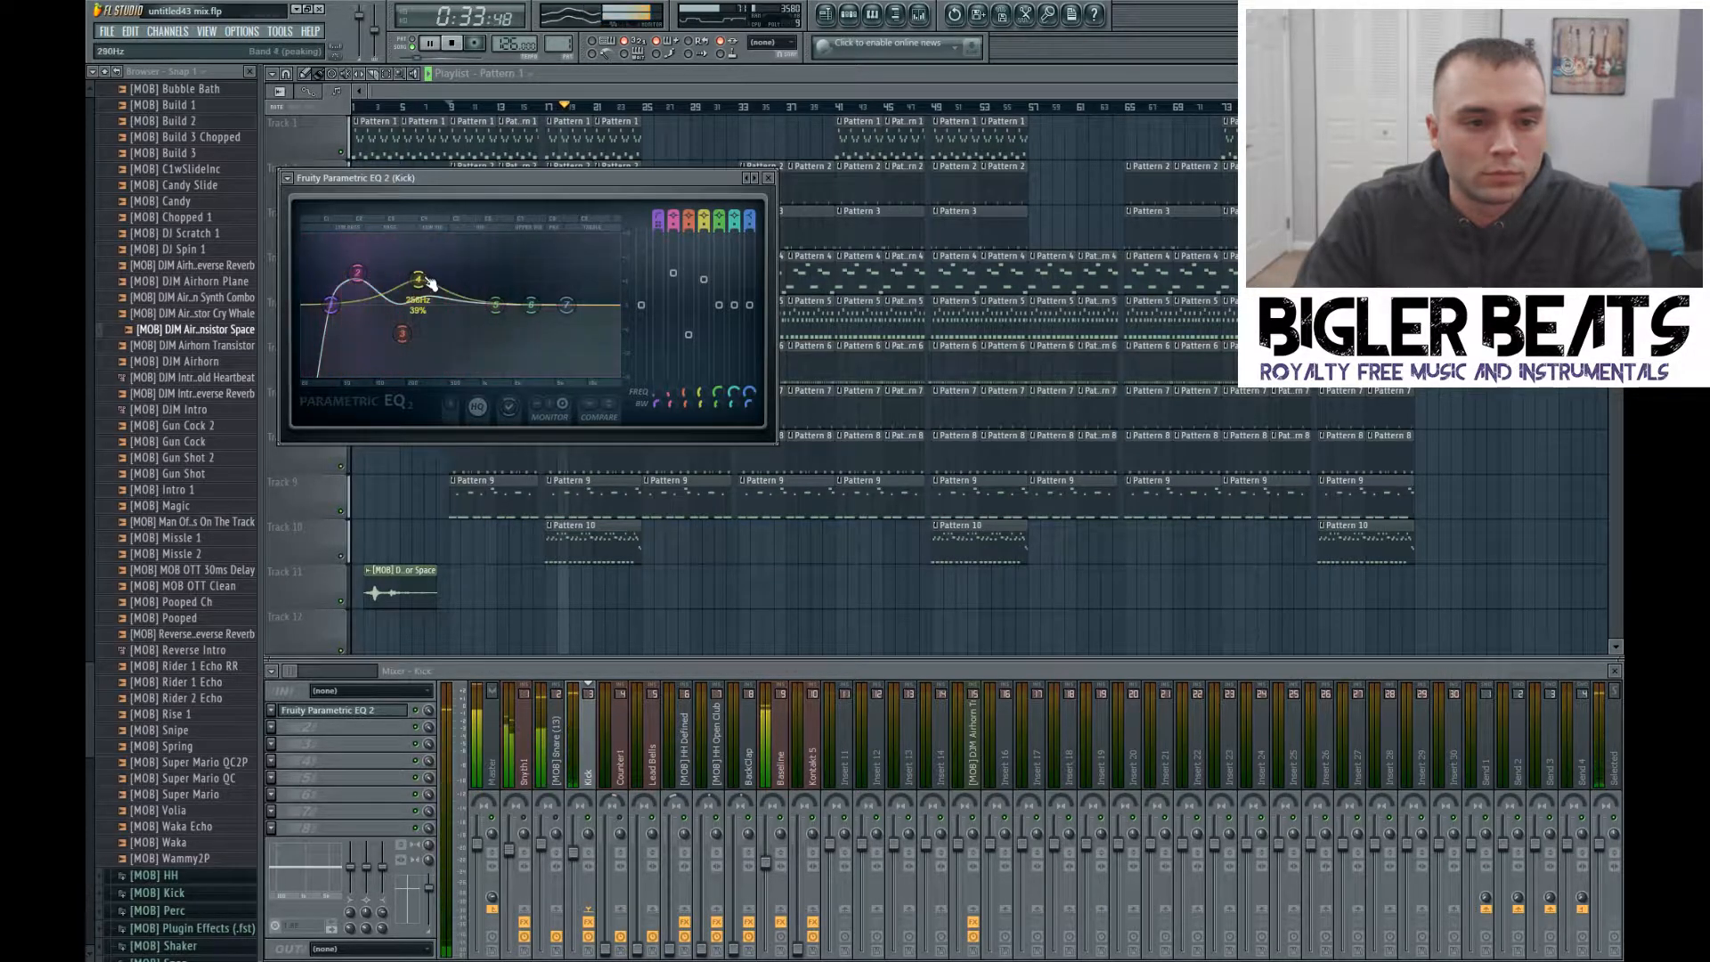
left_click_drag(402, 335, 402, 337)
left_click_drag(418, 279, 418, 275)
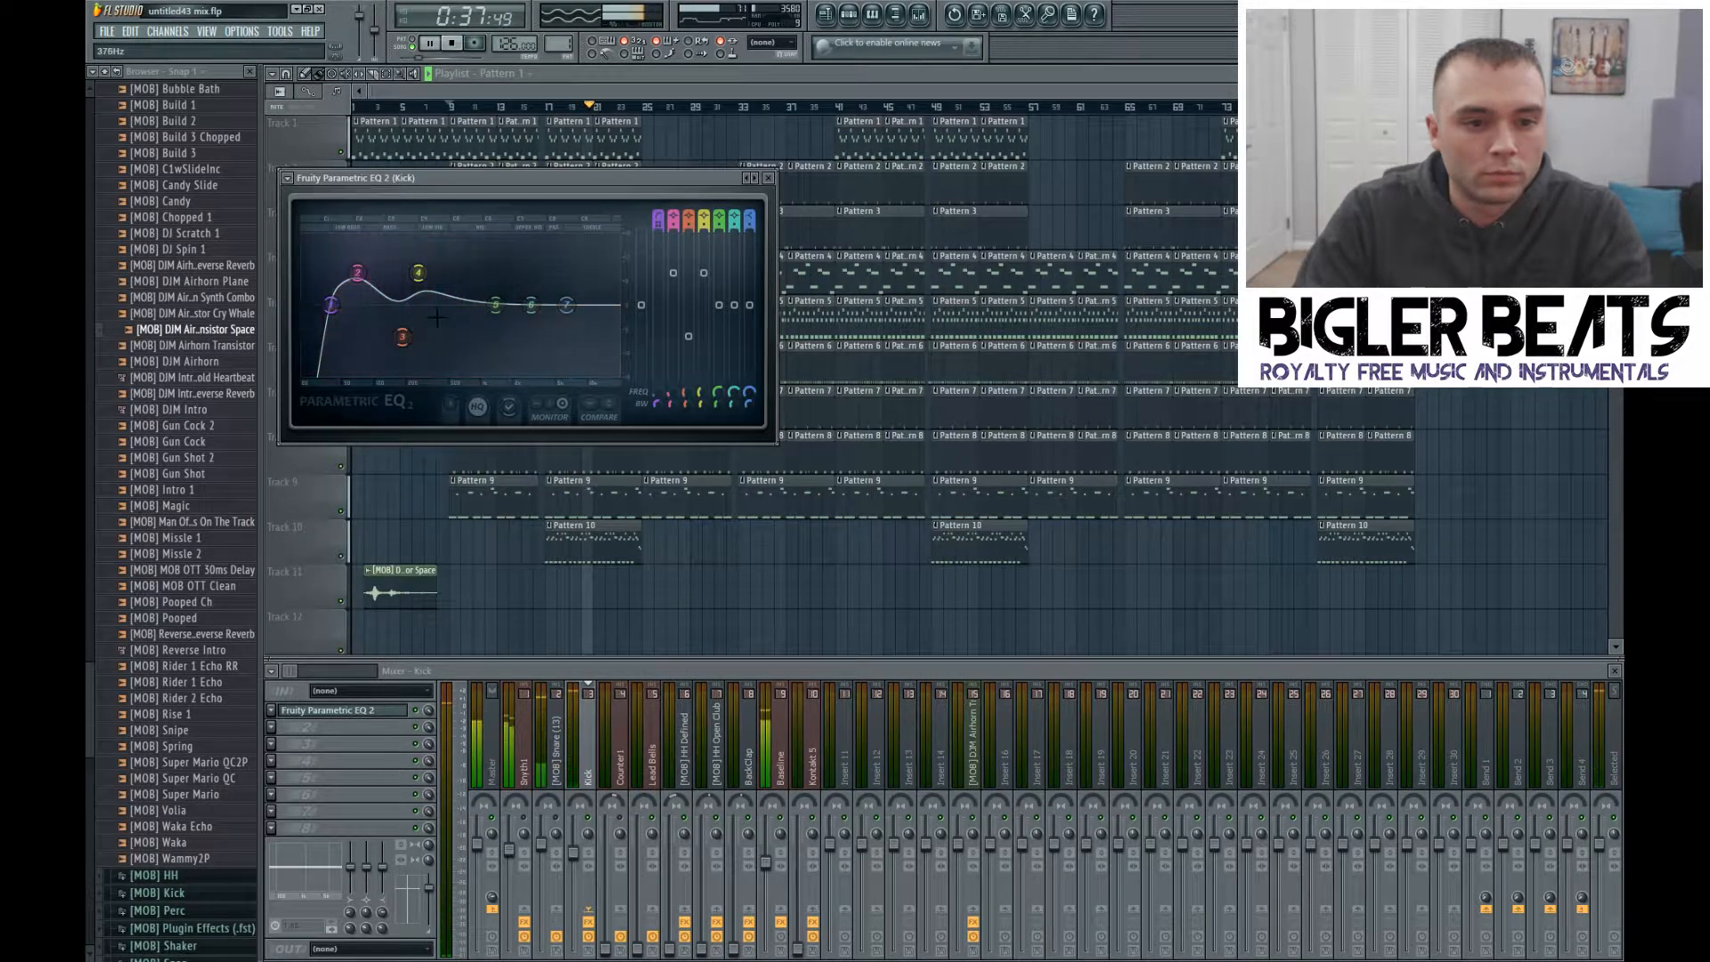
left_click_drag(509, 311, 512, 323)
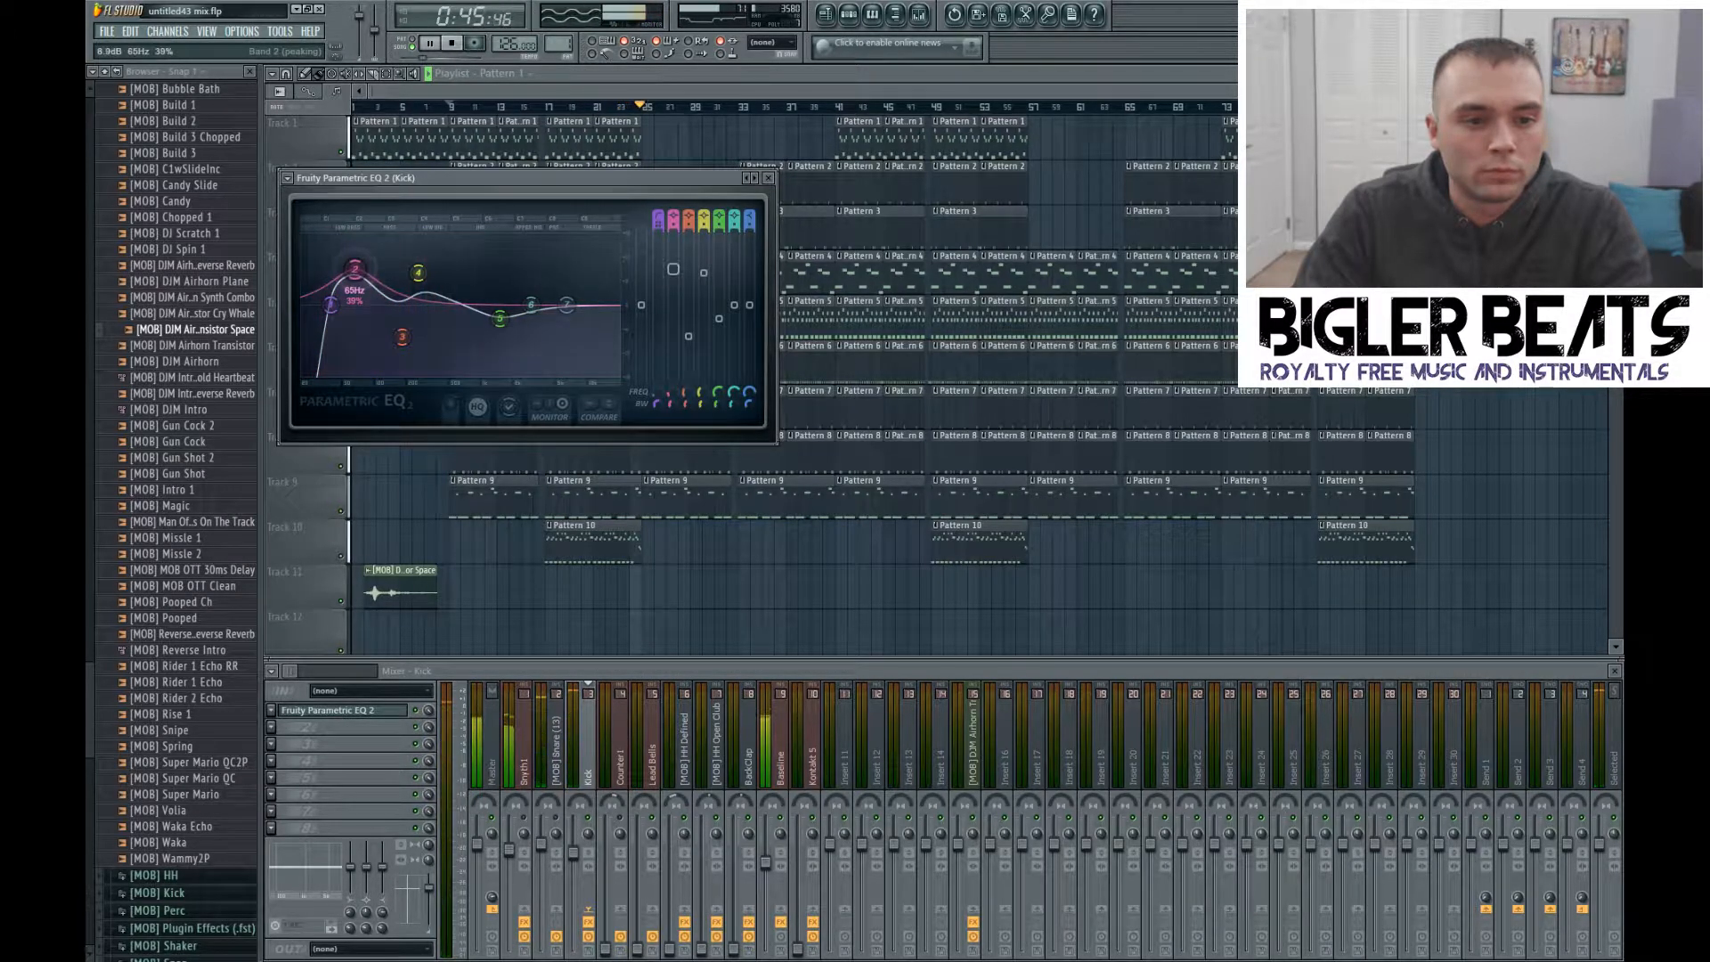
key("space")
key("space")
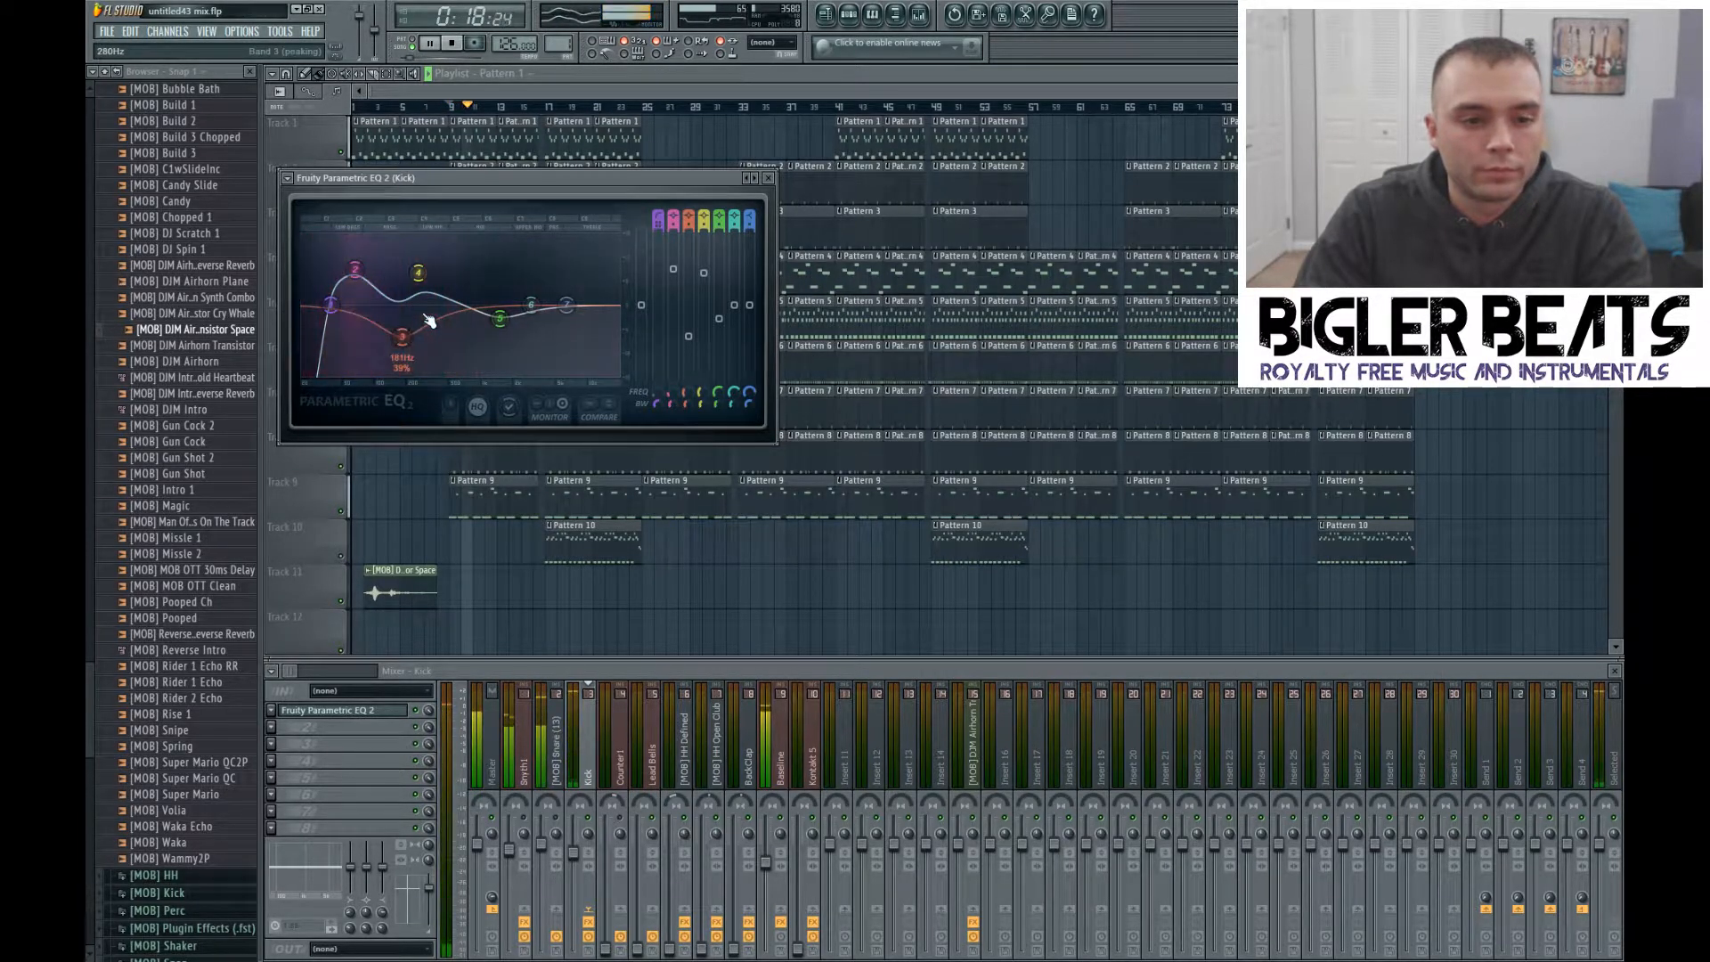
left_click(767, 177)
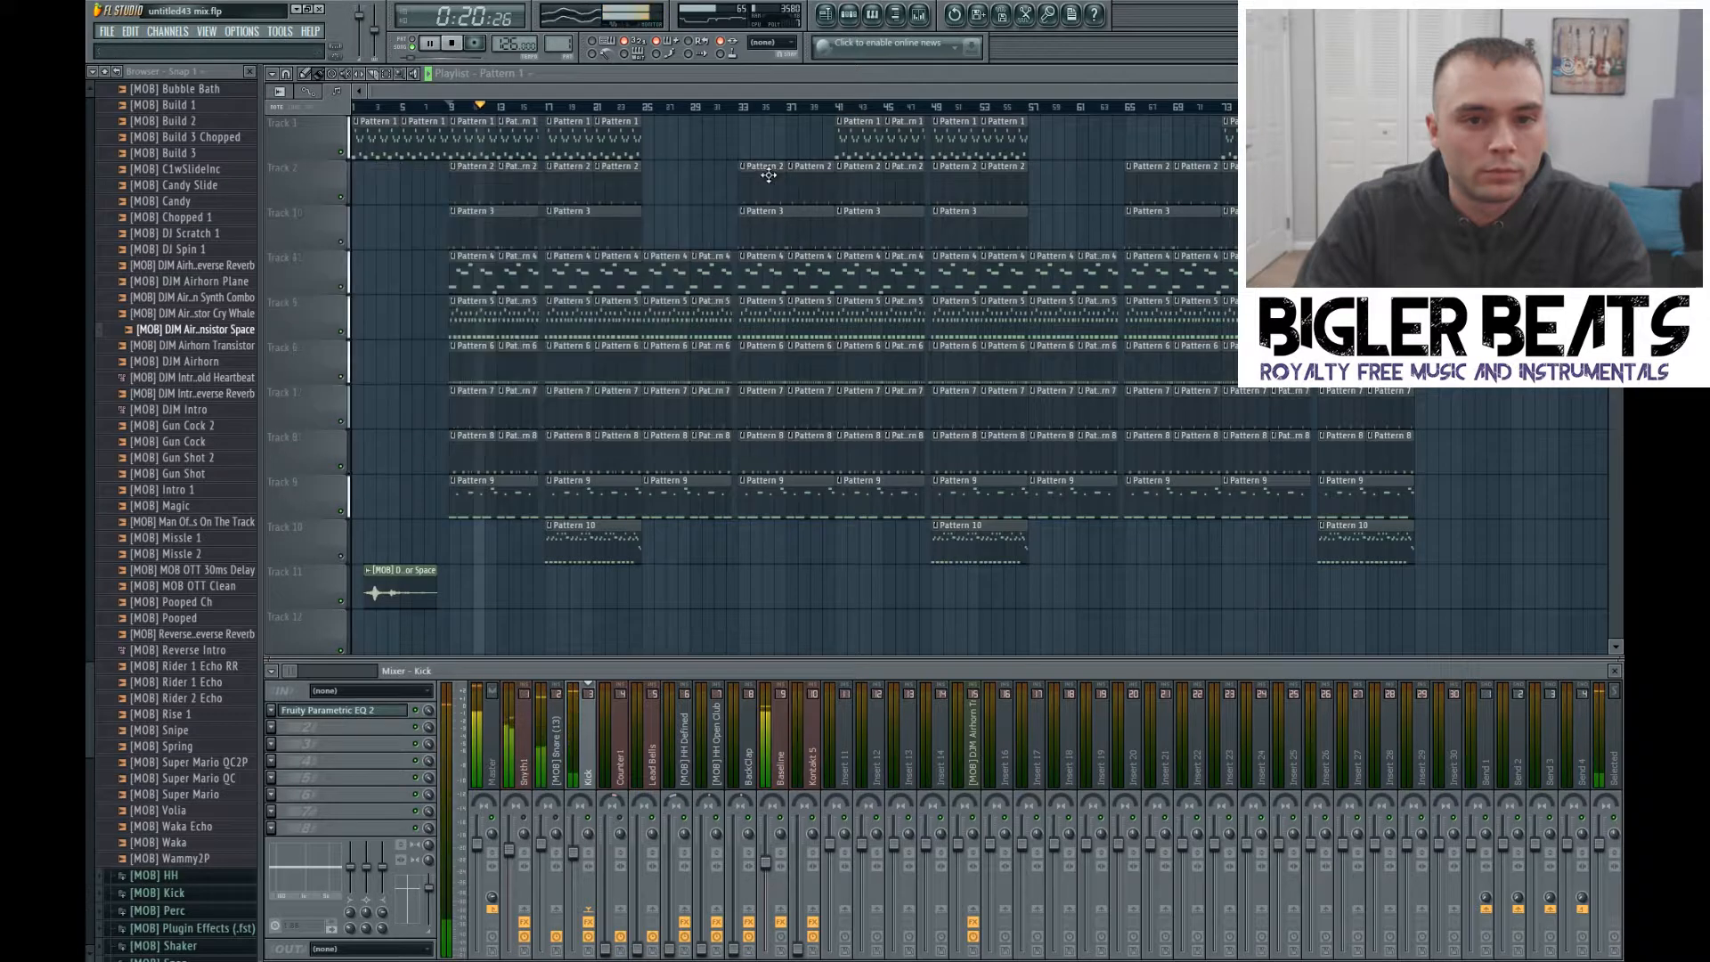
key("space")
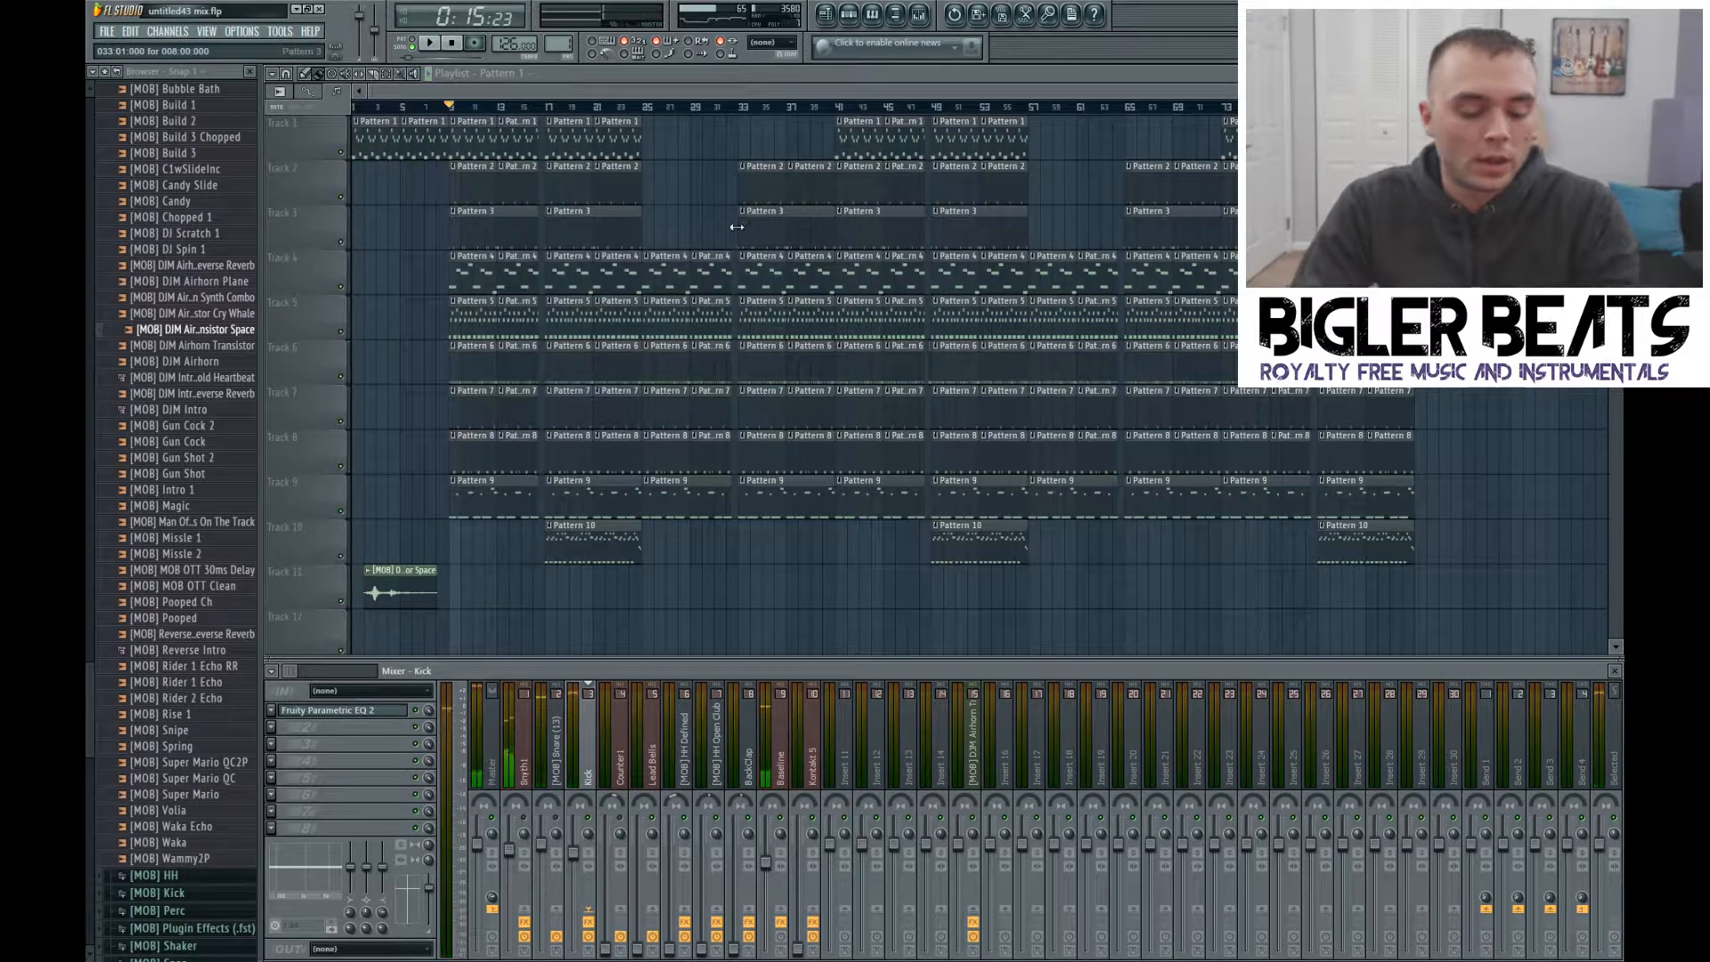
Step: Add CLA-76 Stereo from WaveShell-VST 9.2_x64 after the Kick track's EQ and load its Blacky Kick preset
left_click(277, 728)
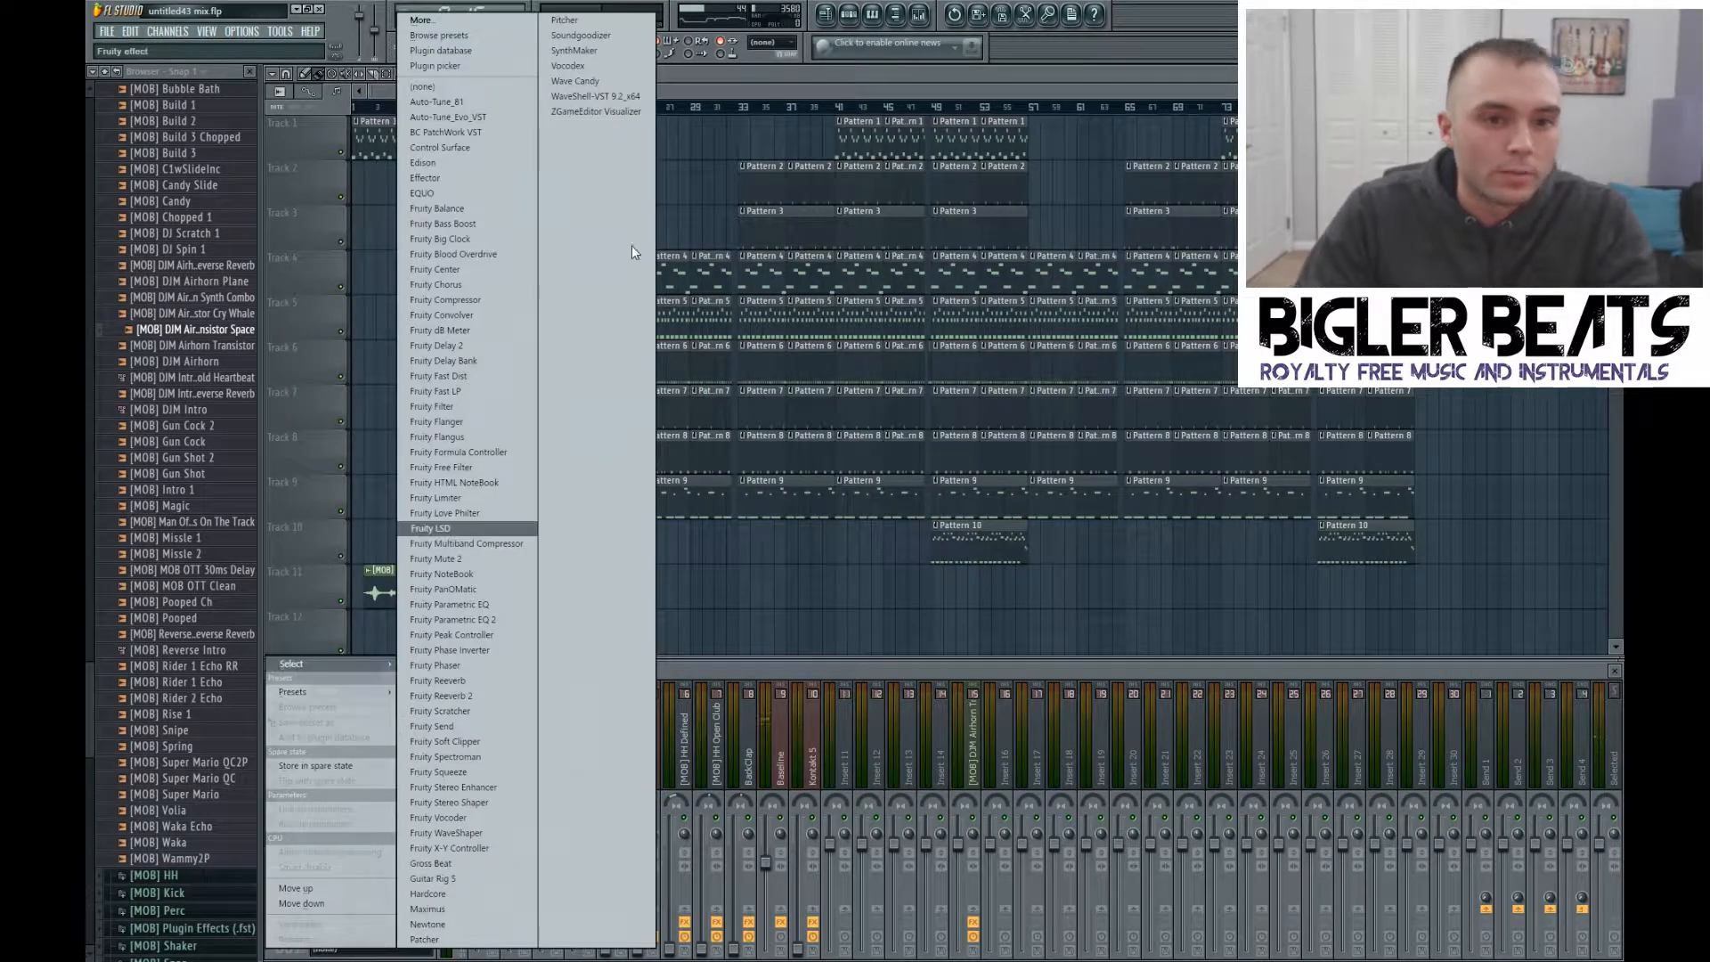
left_click(596, 97)
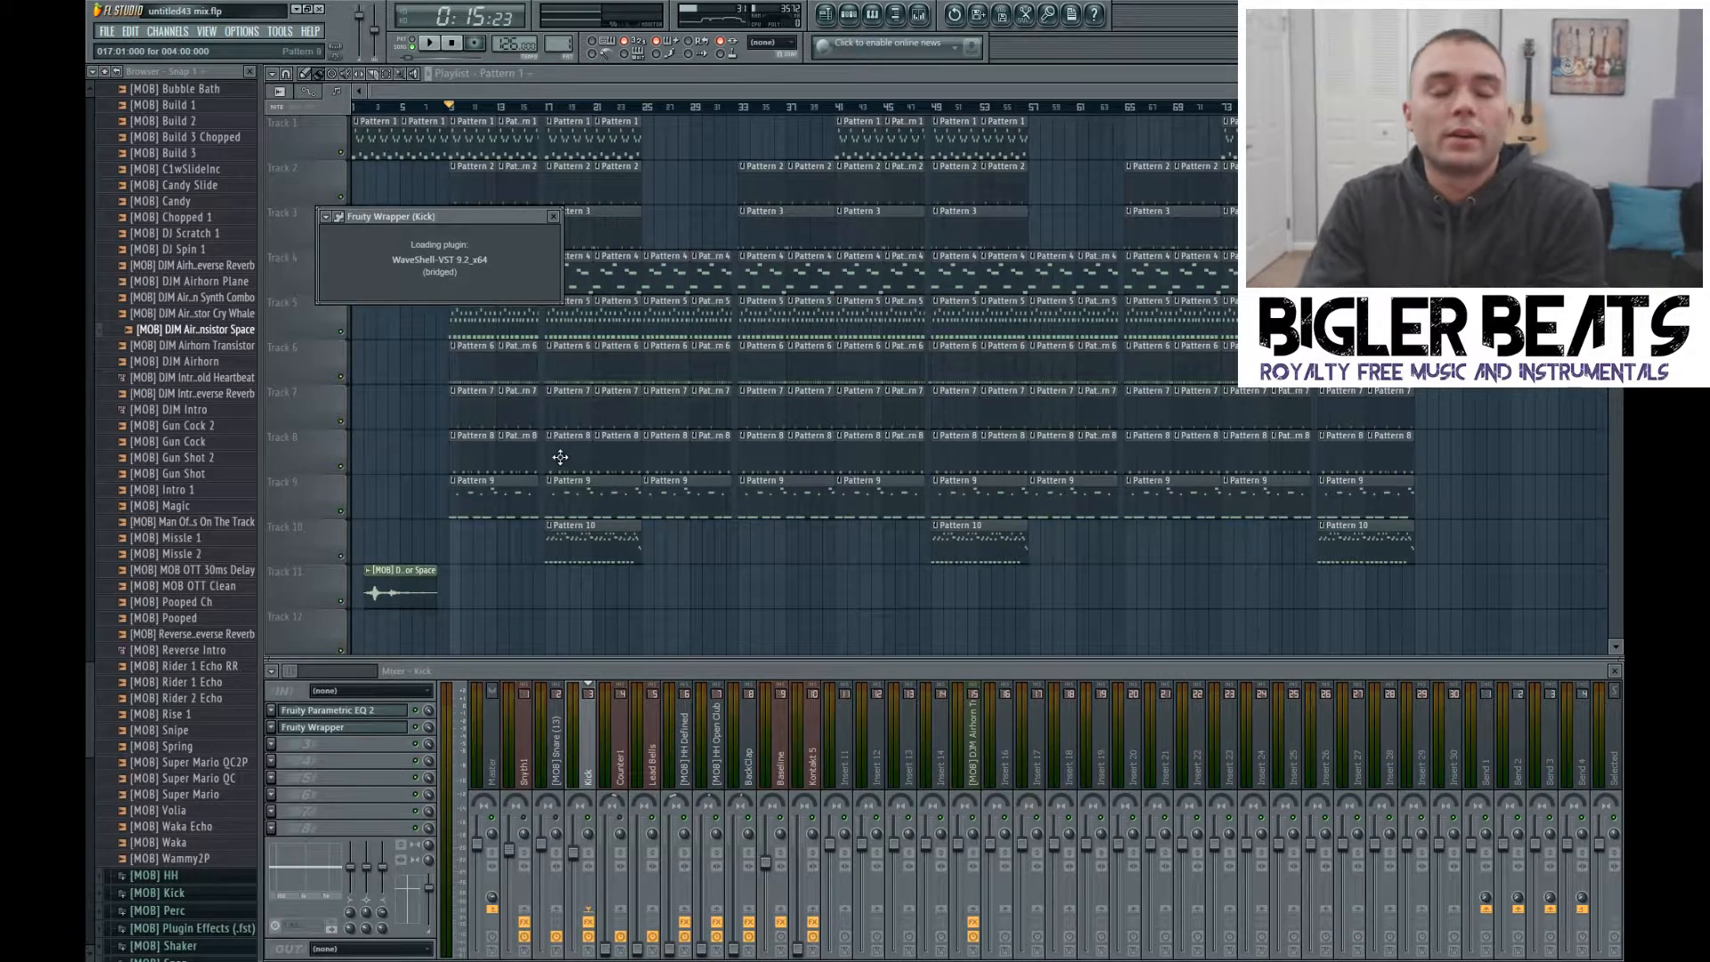
left_click(469, 296)
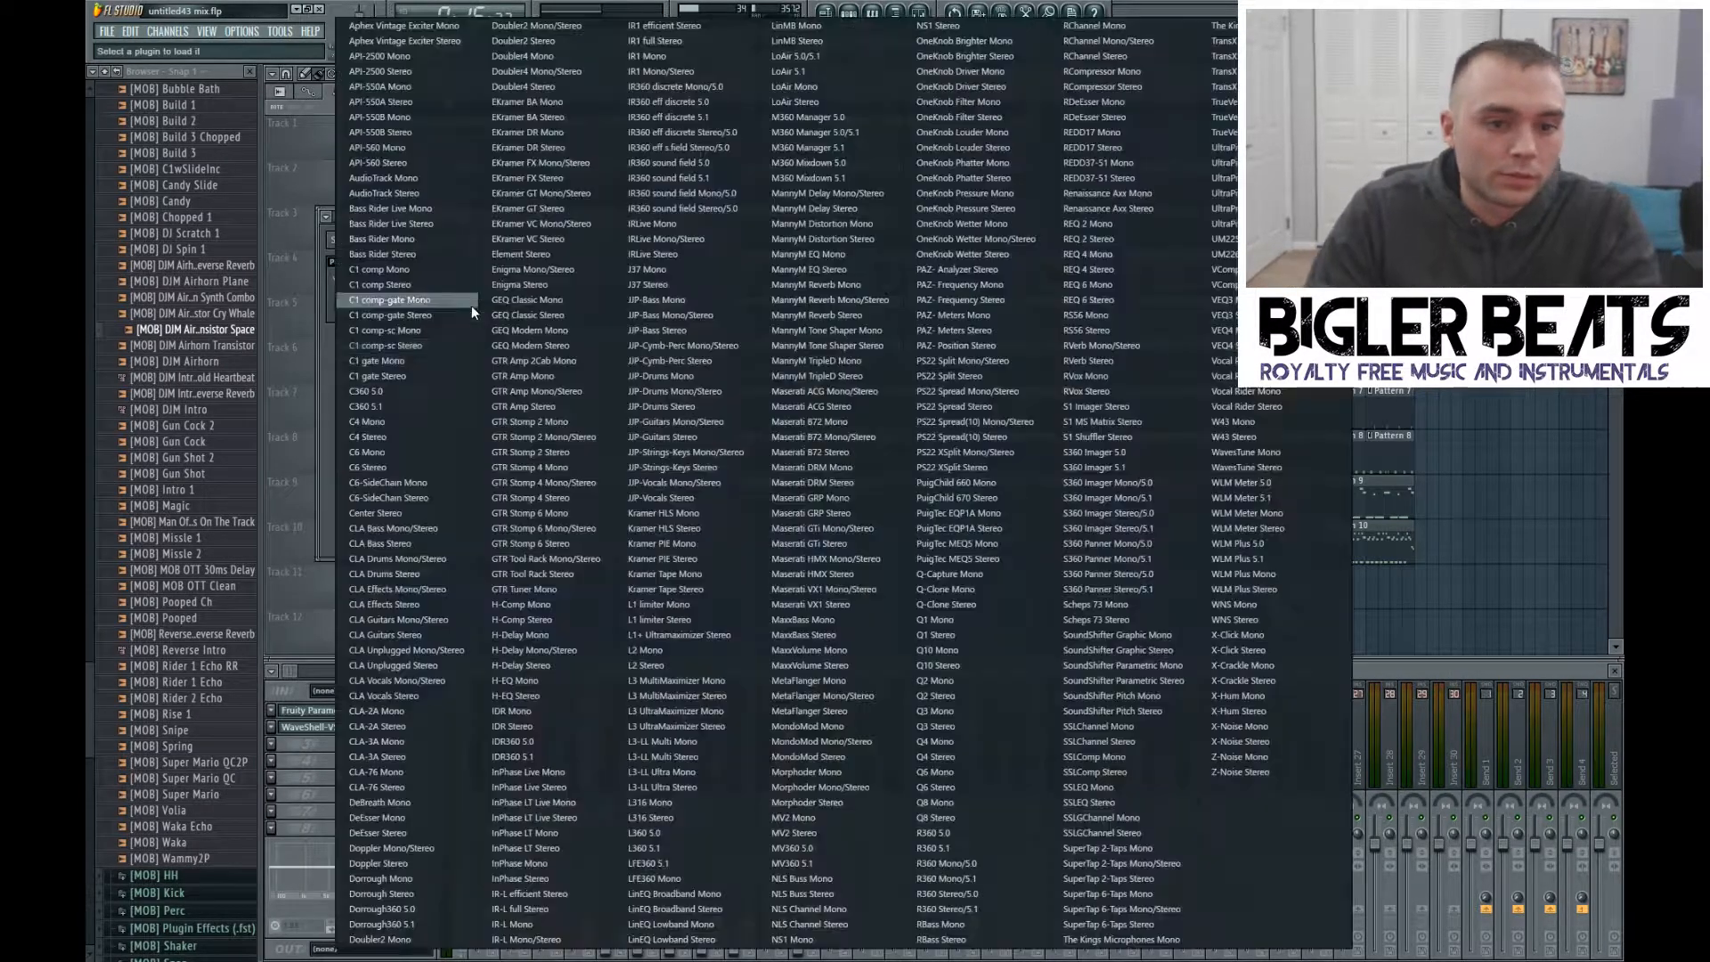
left_click(405, 788)
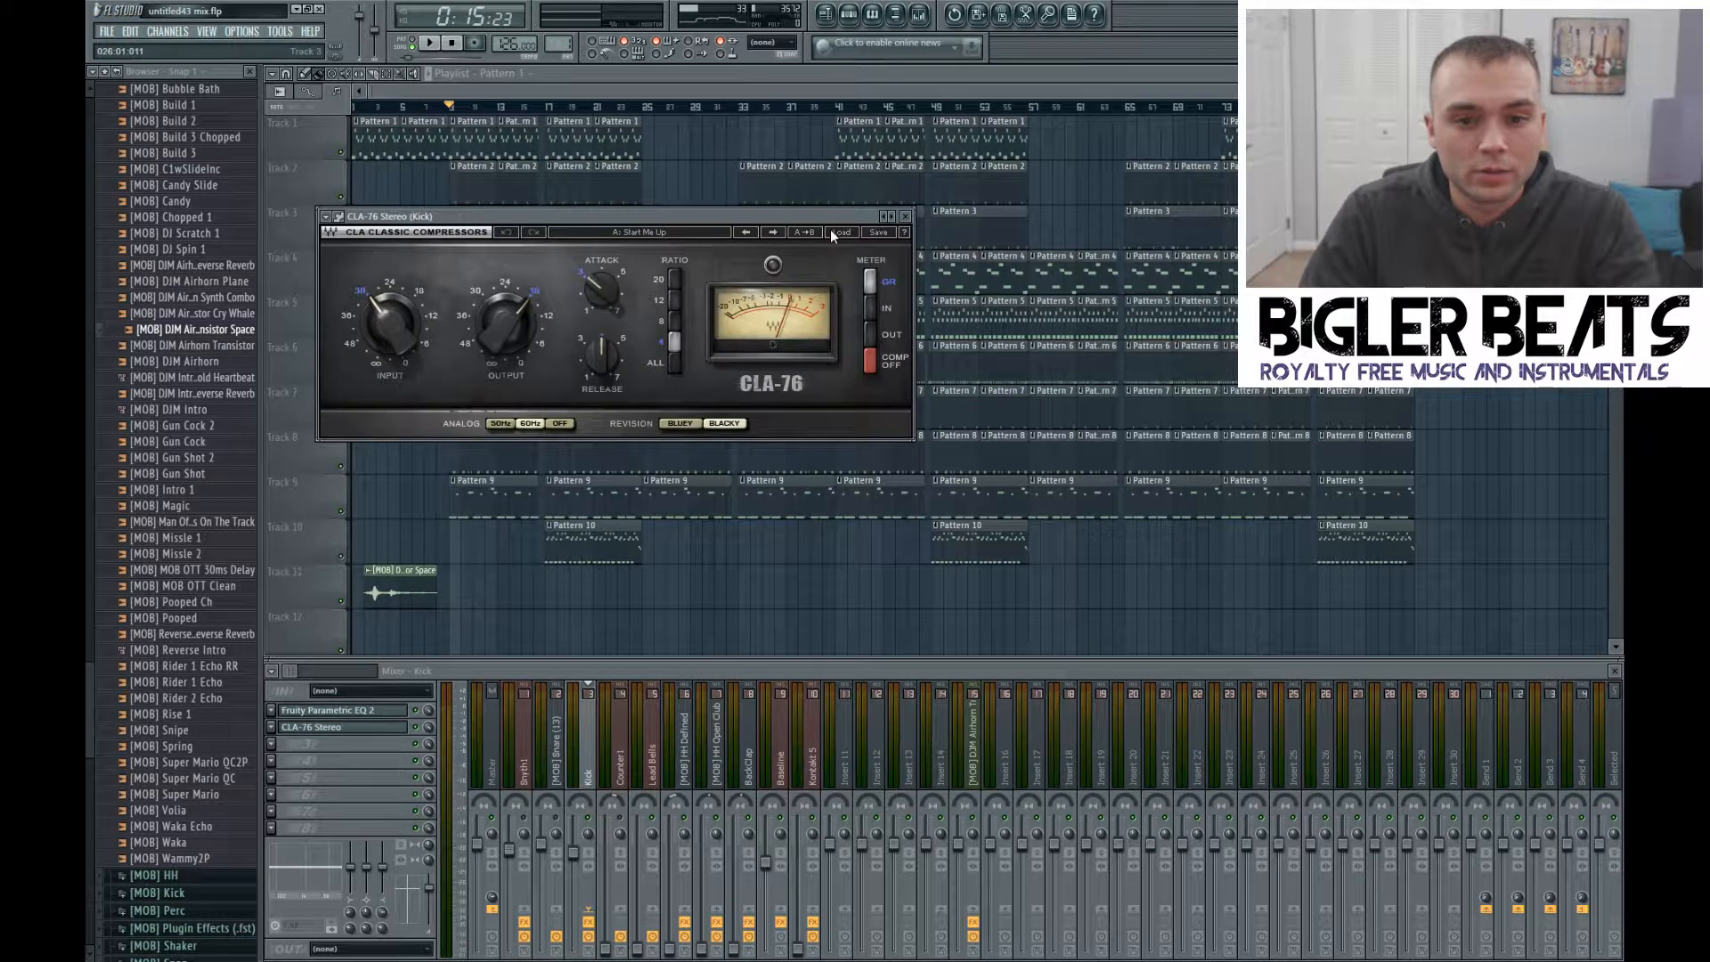
left_click(843, 233)
mouse_move(944, 340)
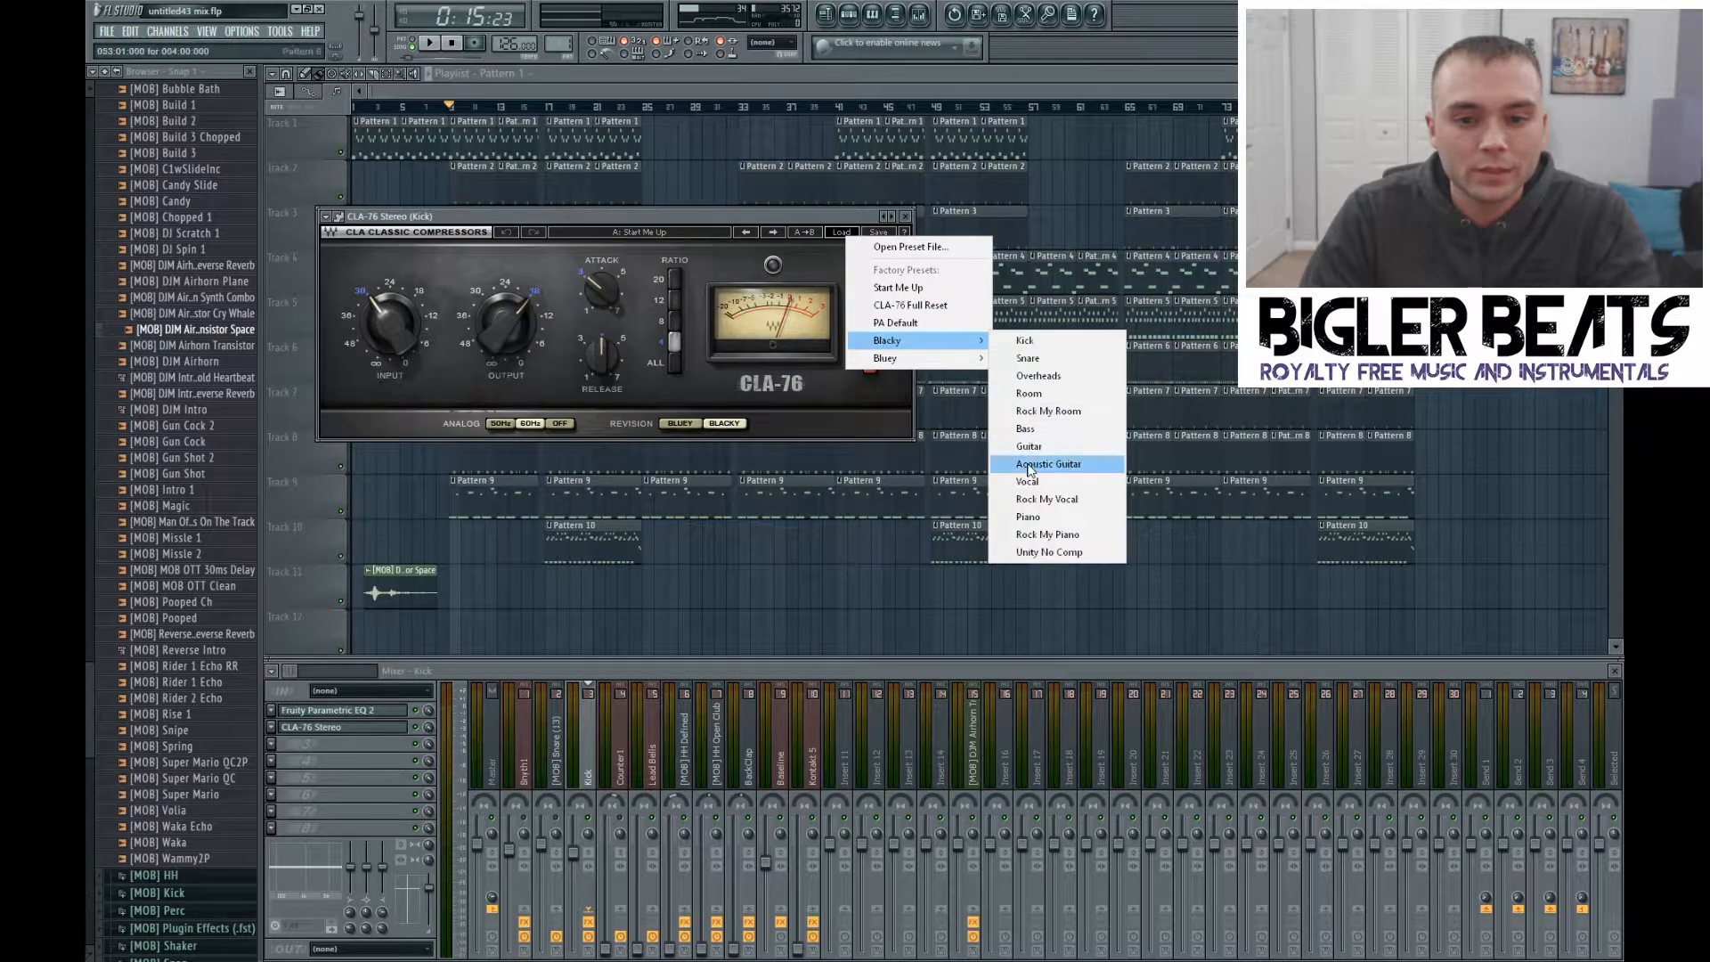
left_click(1035, 343)
Step: Adjust the Kick's CLA-76 input and output levels and switch its analog setting off during playback, comparing the effect bypassed and active
key("space")
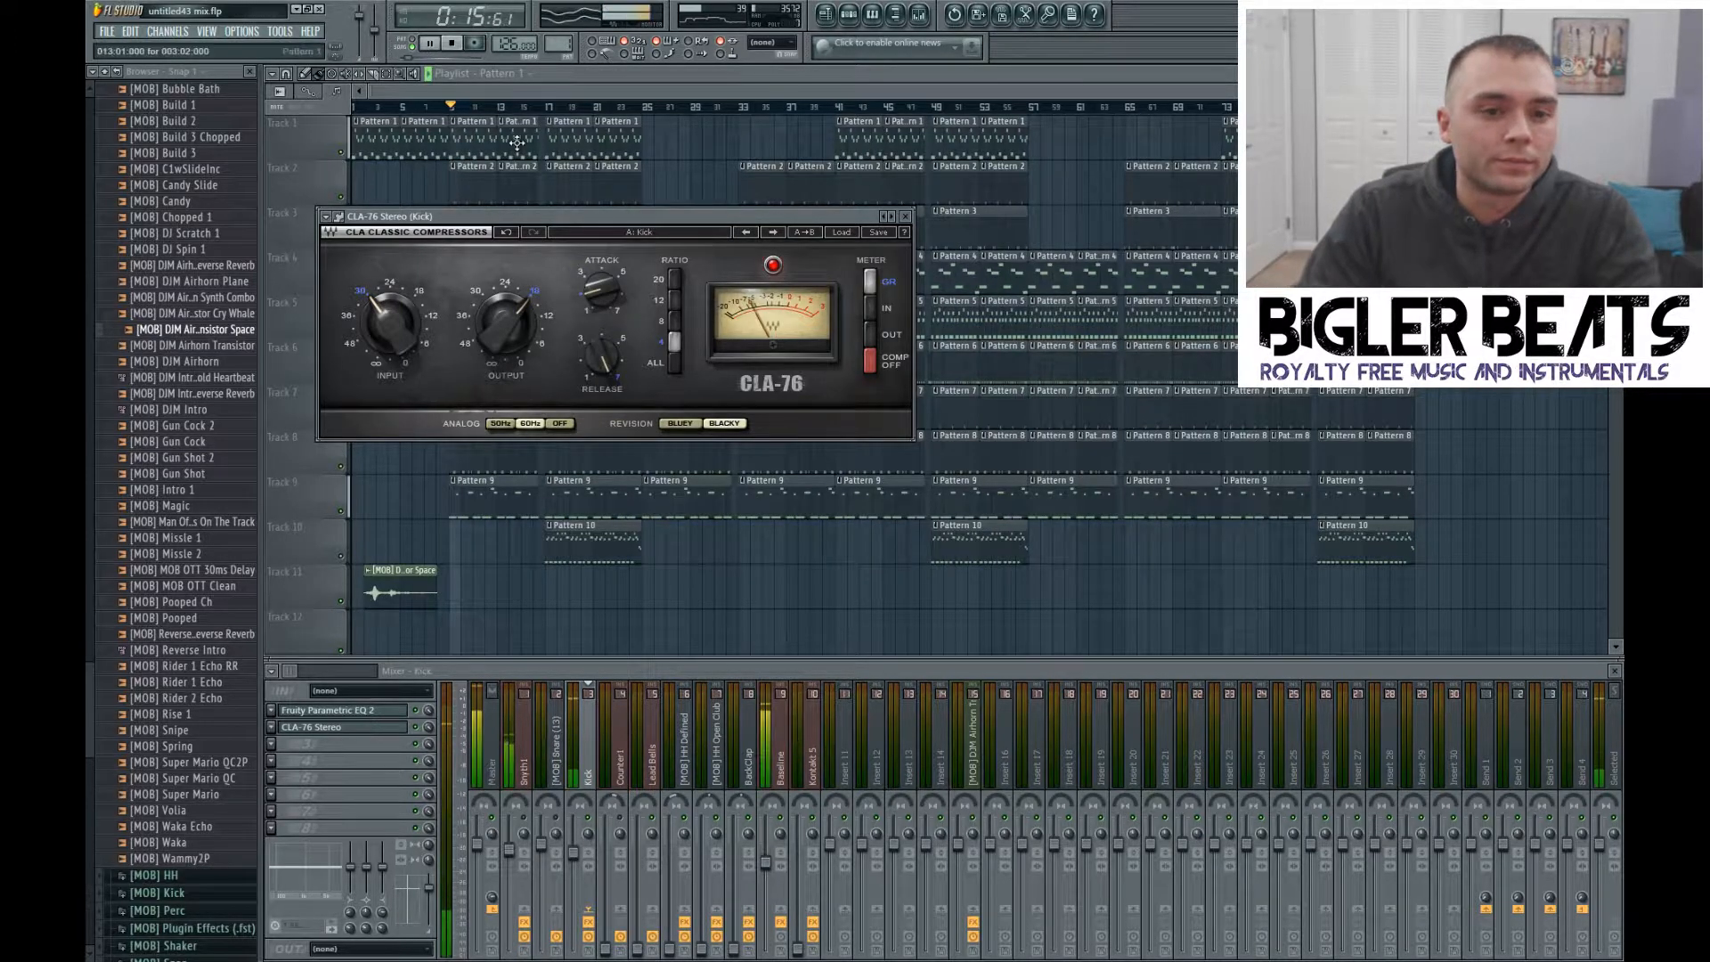
mouse_move(407, 331)
left_mouse_down()
mouse_move(407, 358)
mouse_move(399, 334)
left_mouse_up()
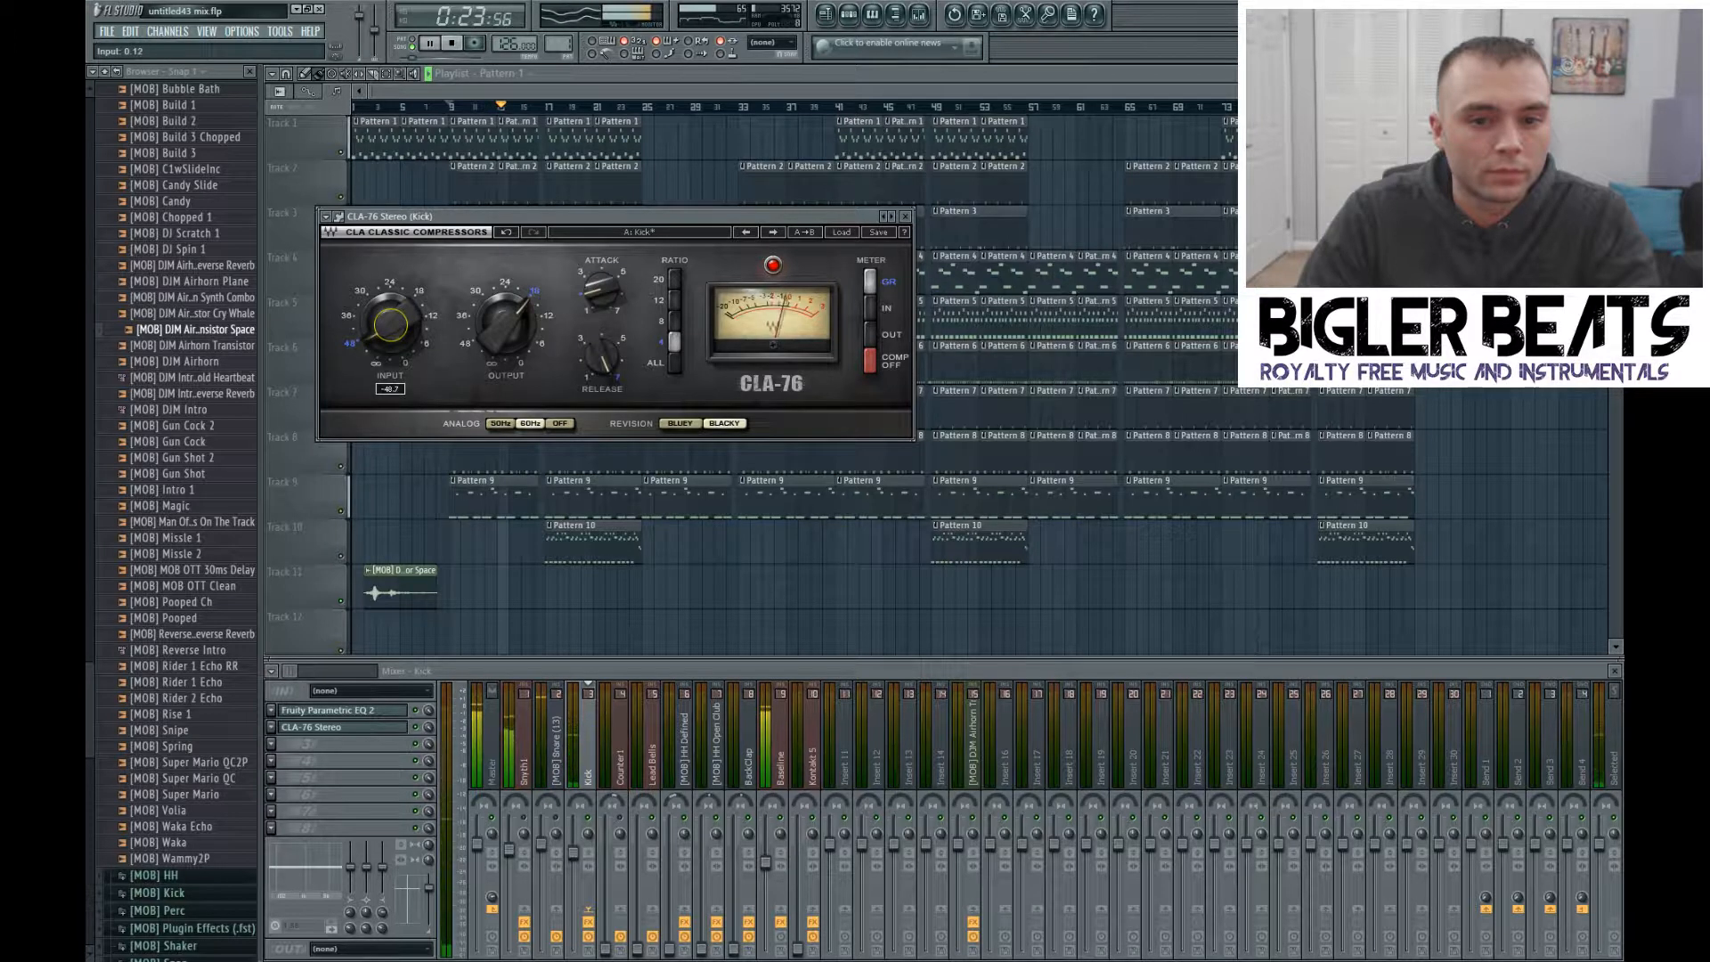
left_click_drag(505, 328, 502, 318)
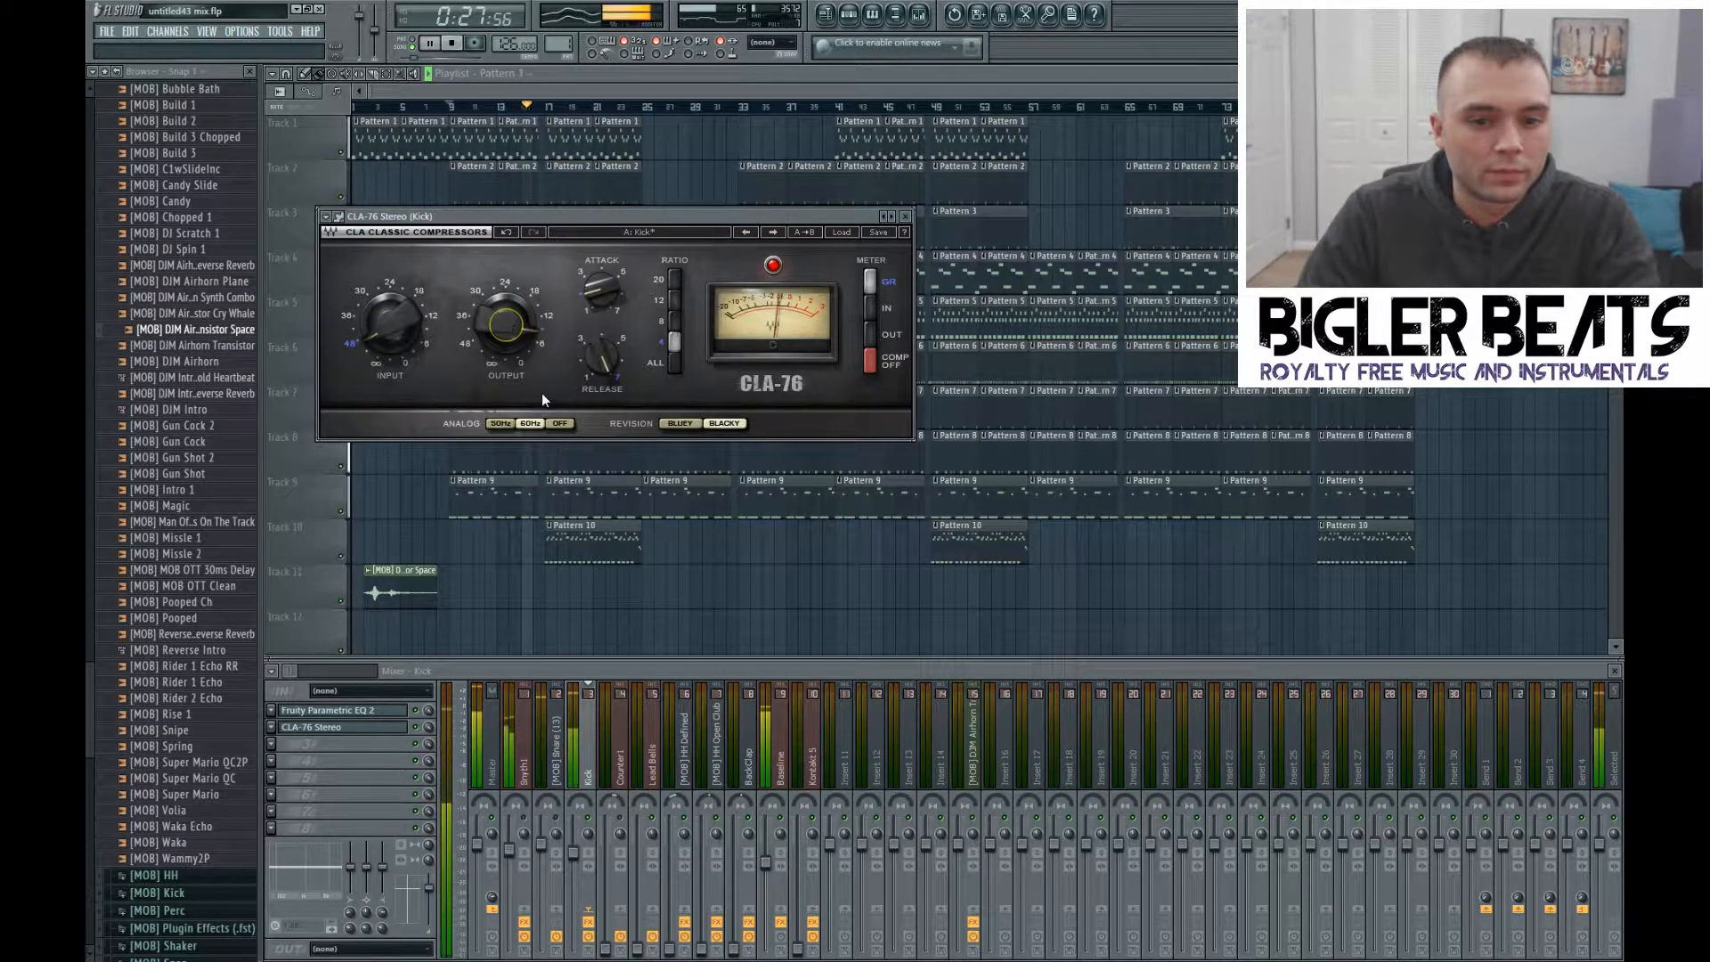
left_click(418, 727)
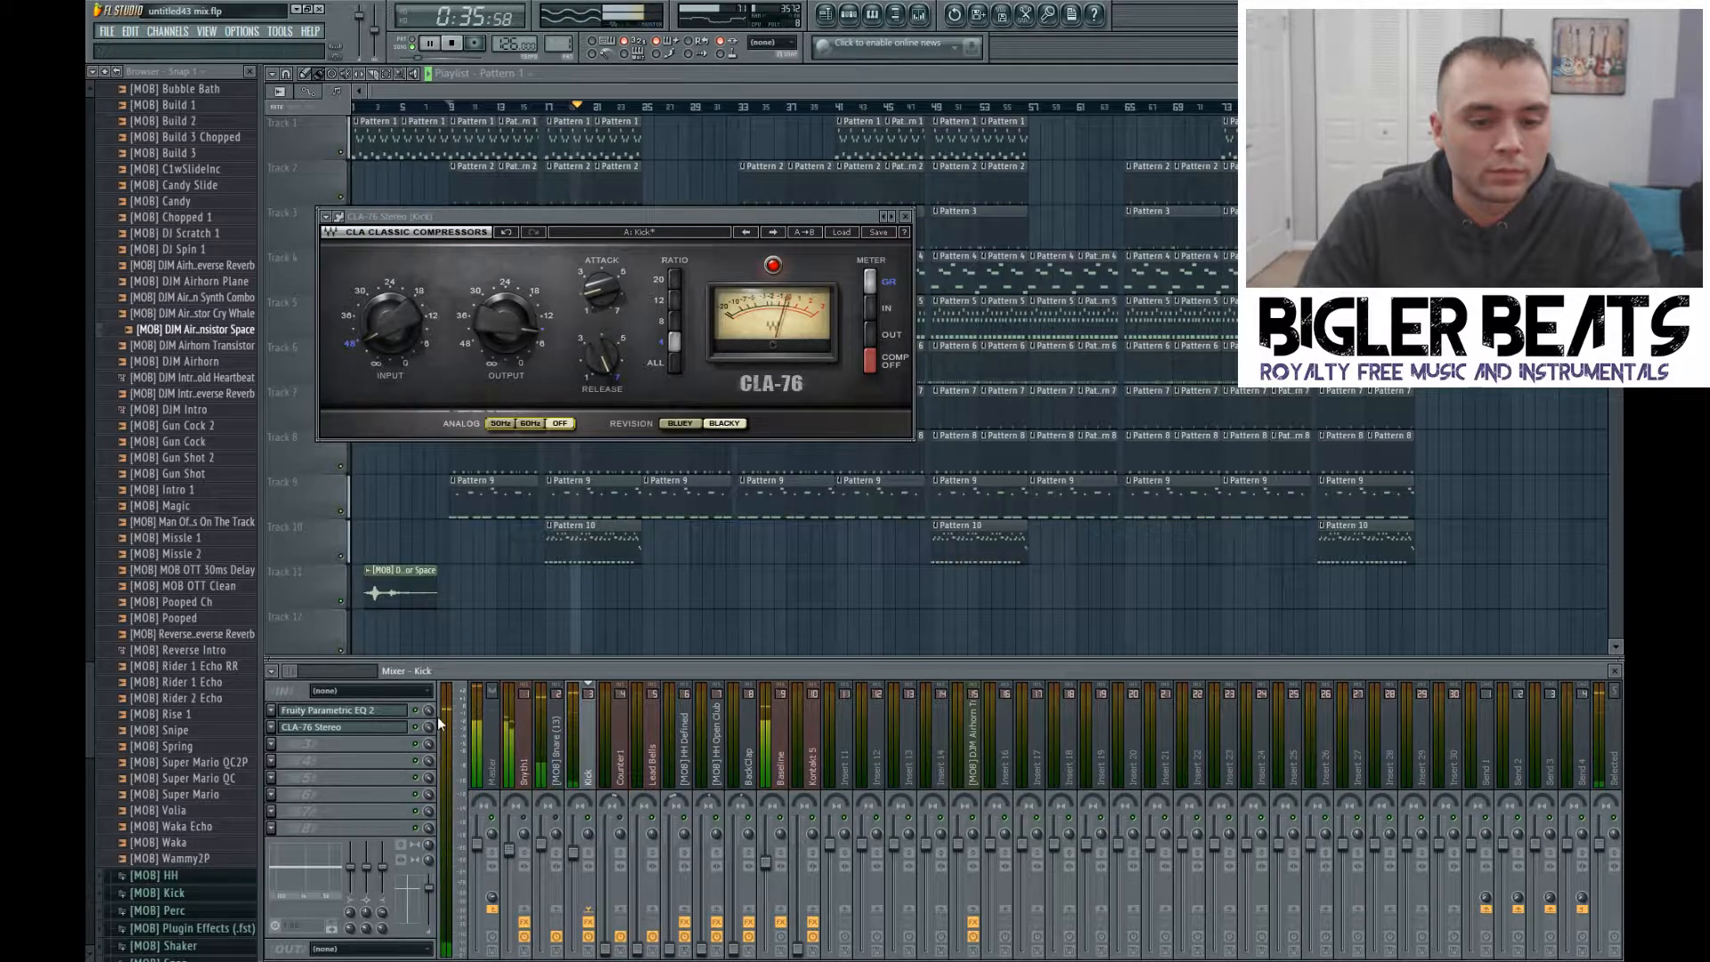
left_click_drag(537, 340, 537, 335)
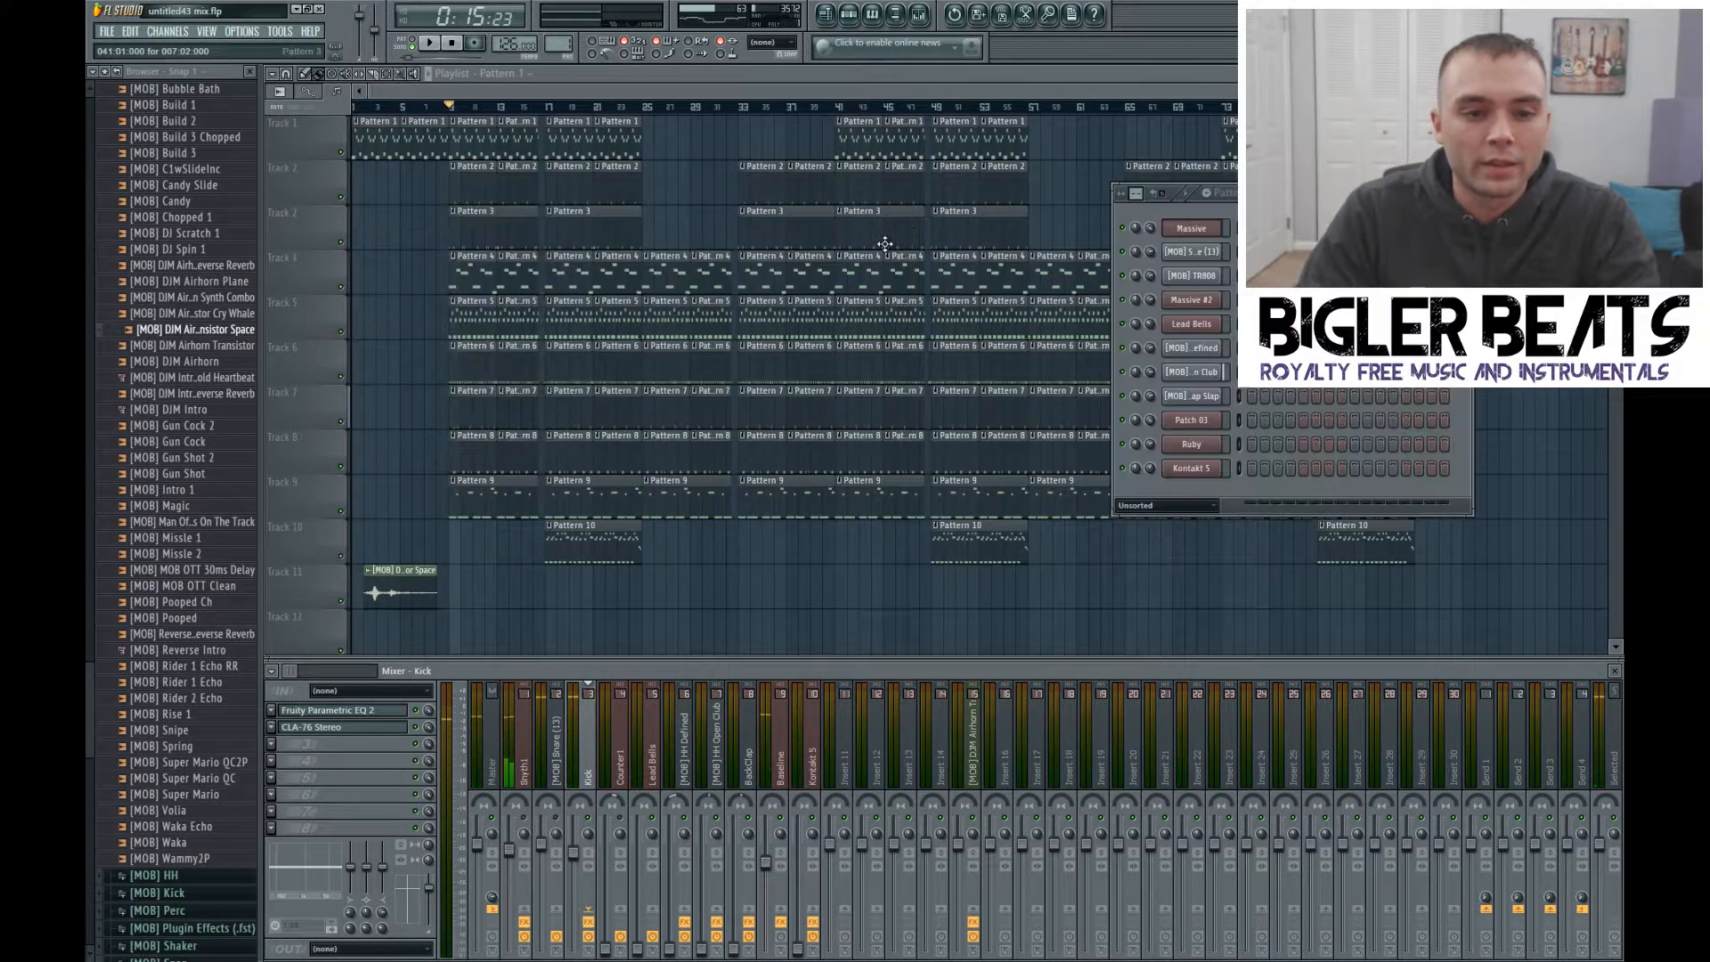
Step: Hide the channel rack and save the project
key("F6")
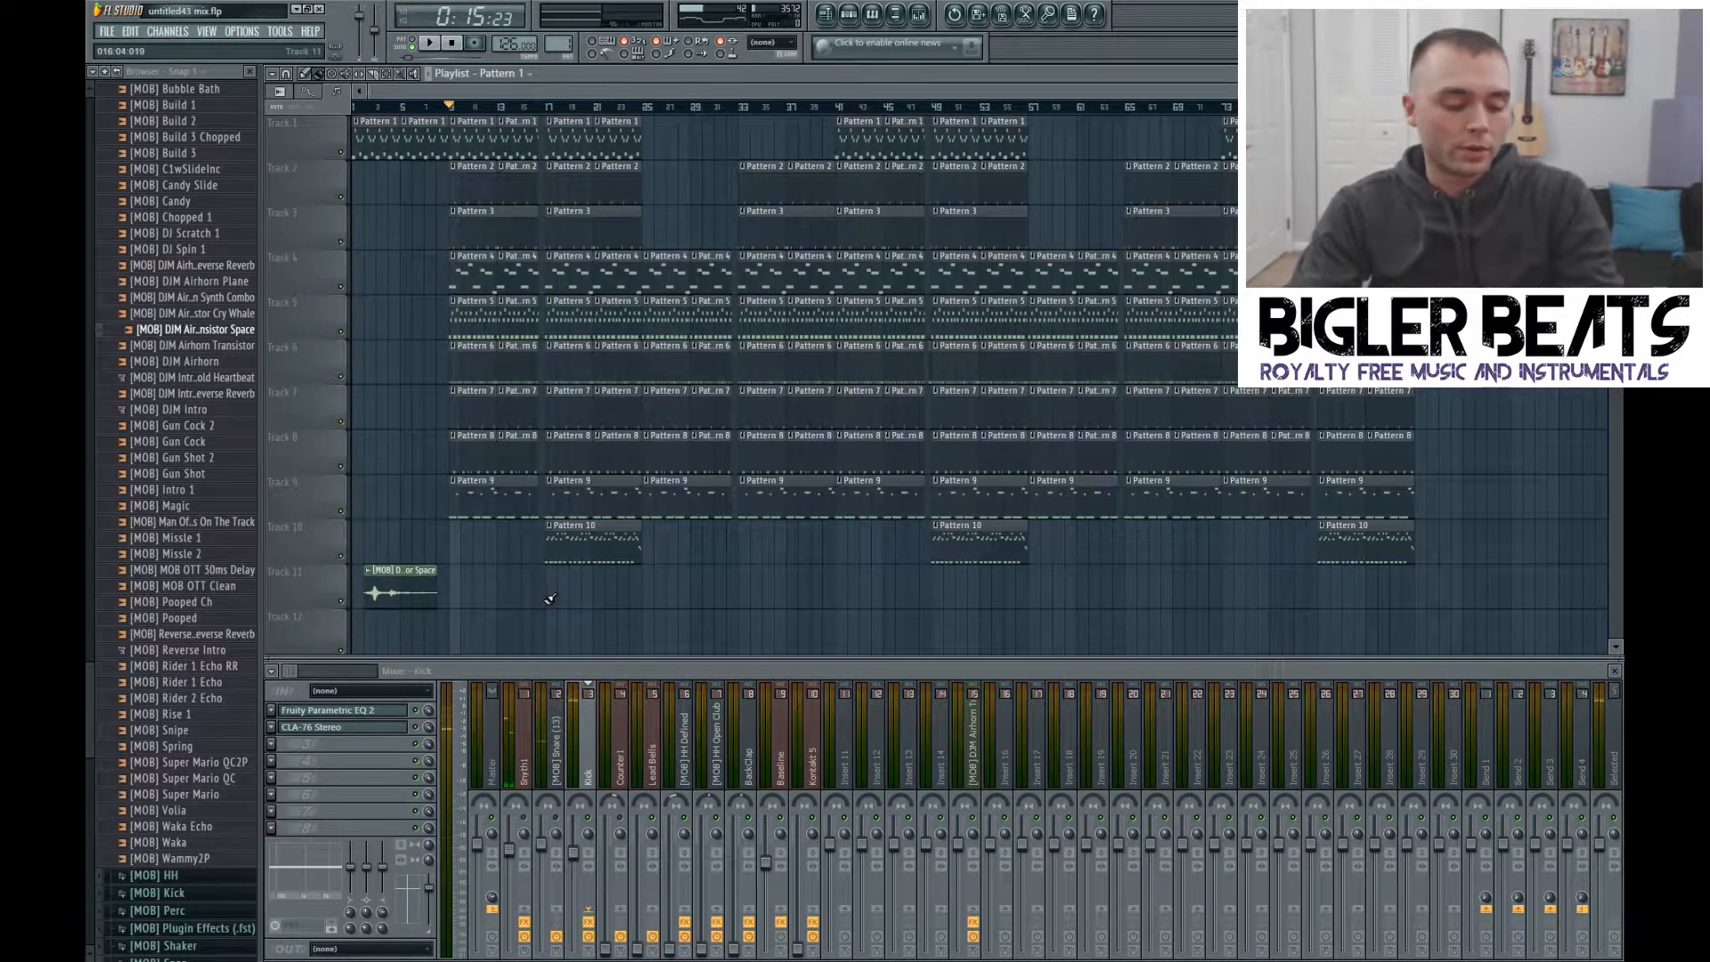
key("ctrl+s")
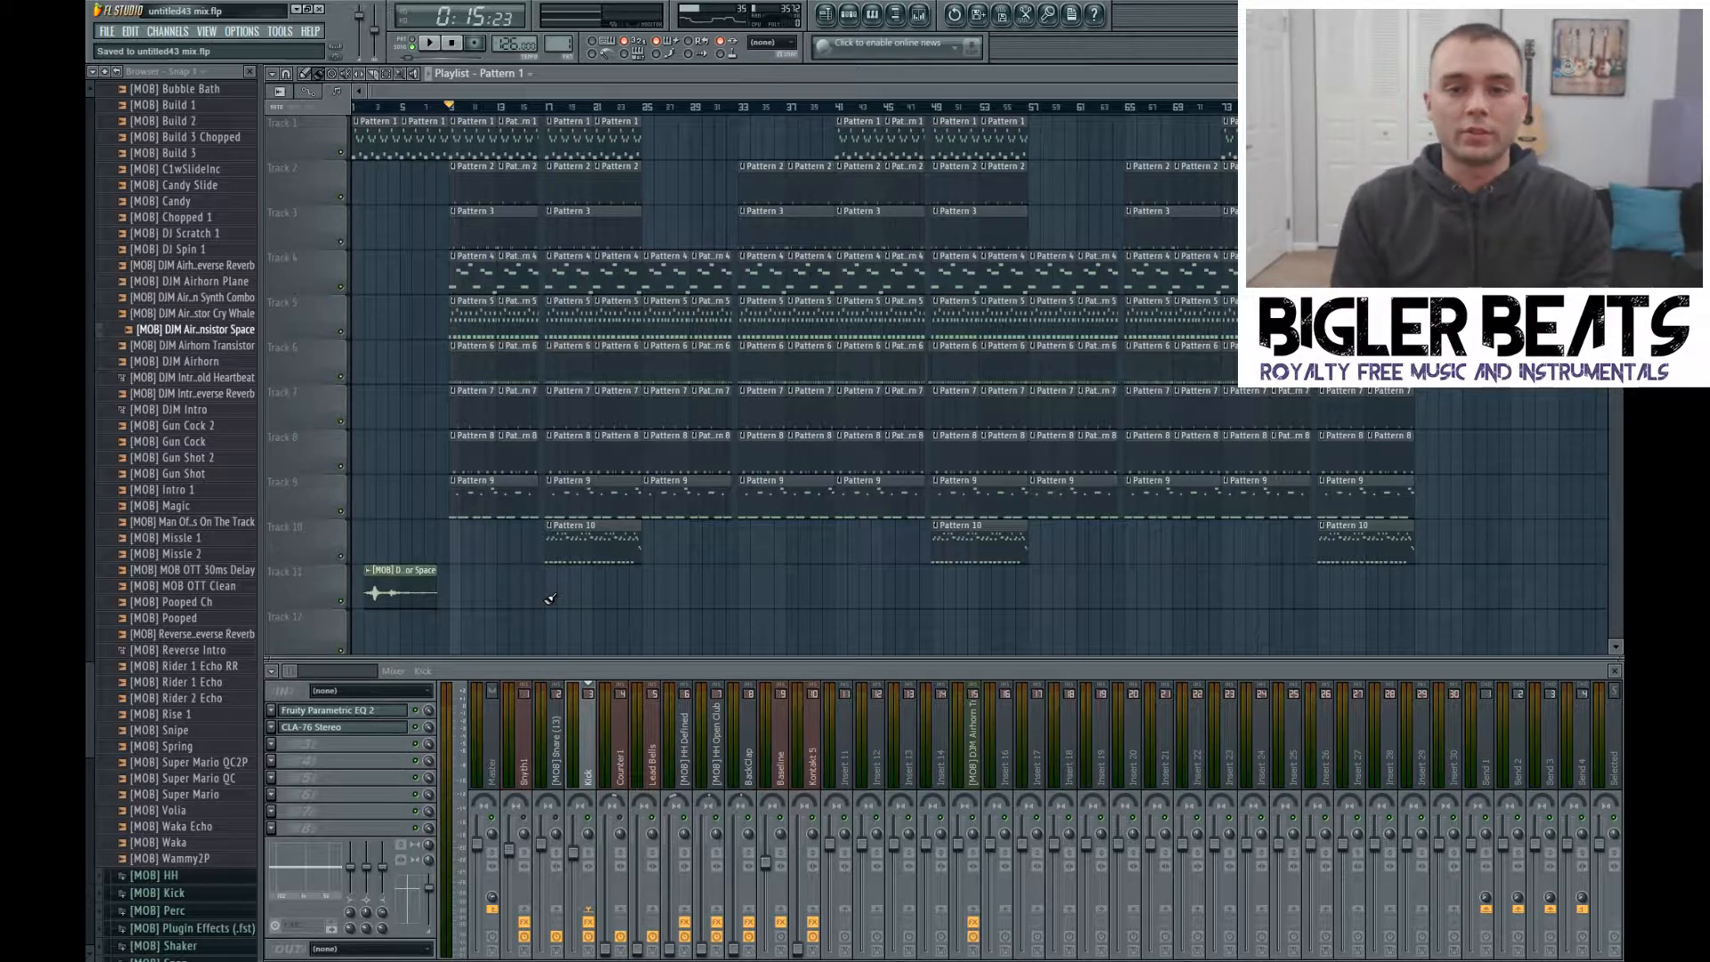
Step: Try lowering the Master track's fader to about -2.0 dB while the beat plays, and reset it to its default level
key("space")
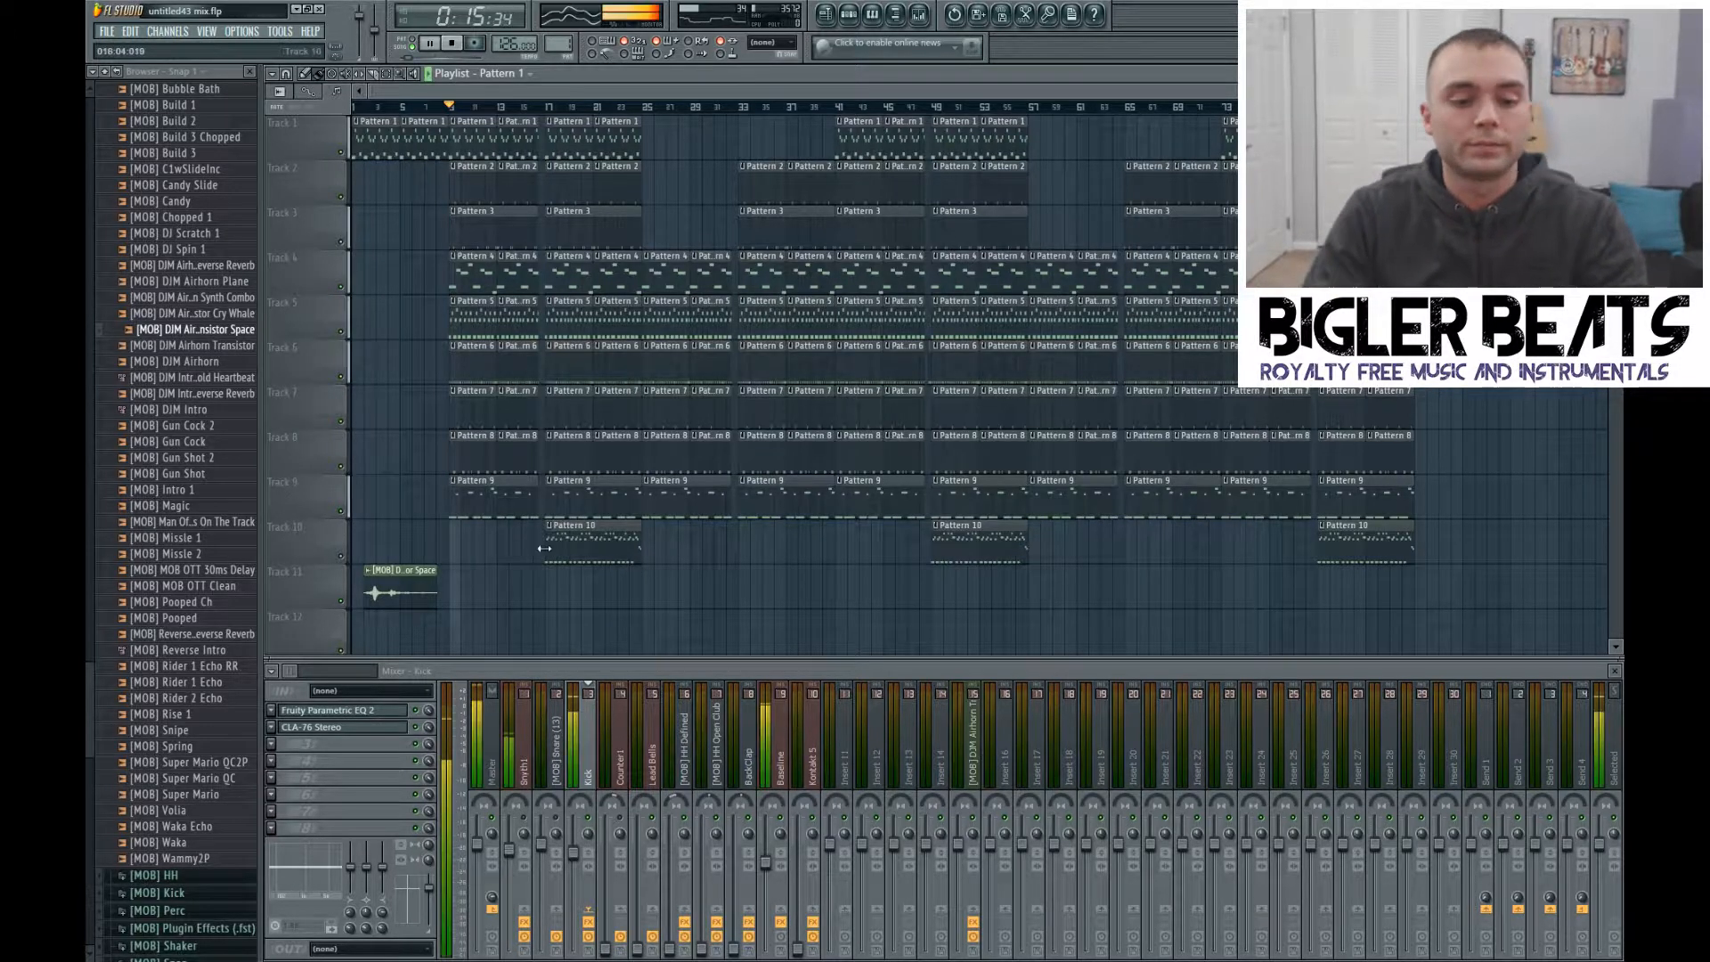
left_click(492, 704)
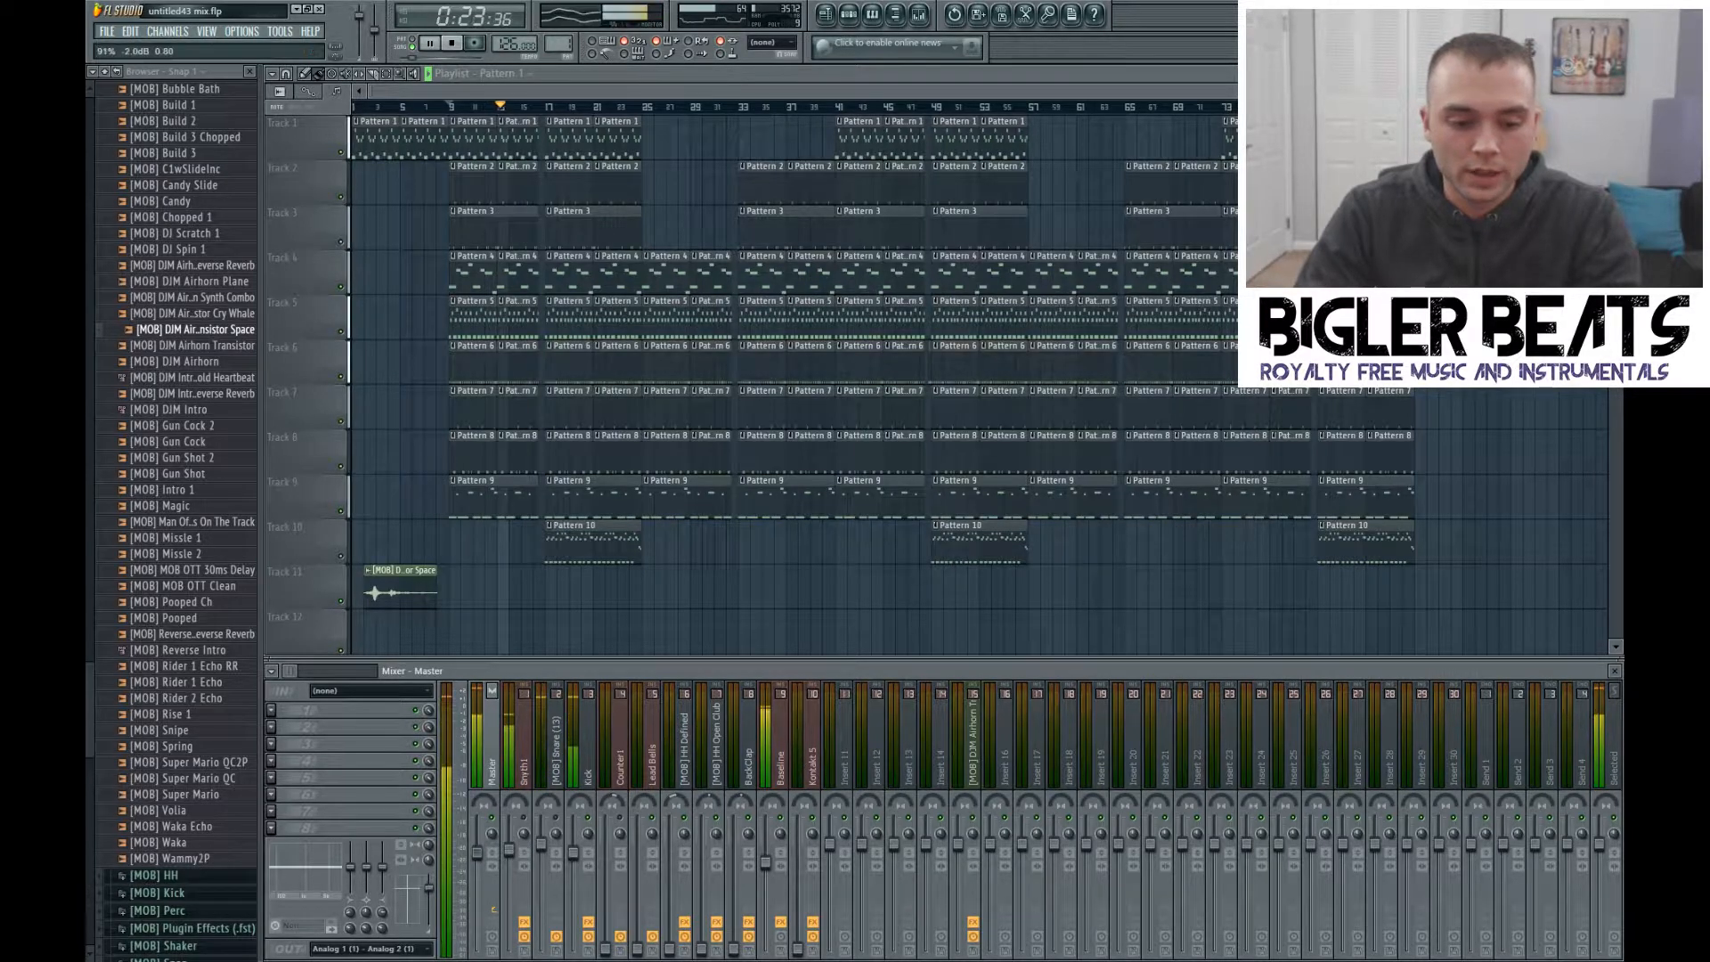
right_click(478, 842)
left_click(520, 766)
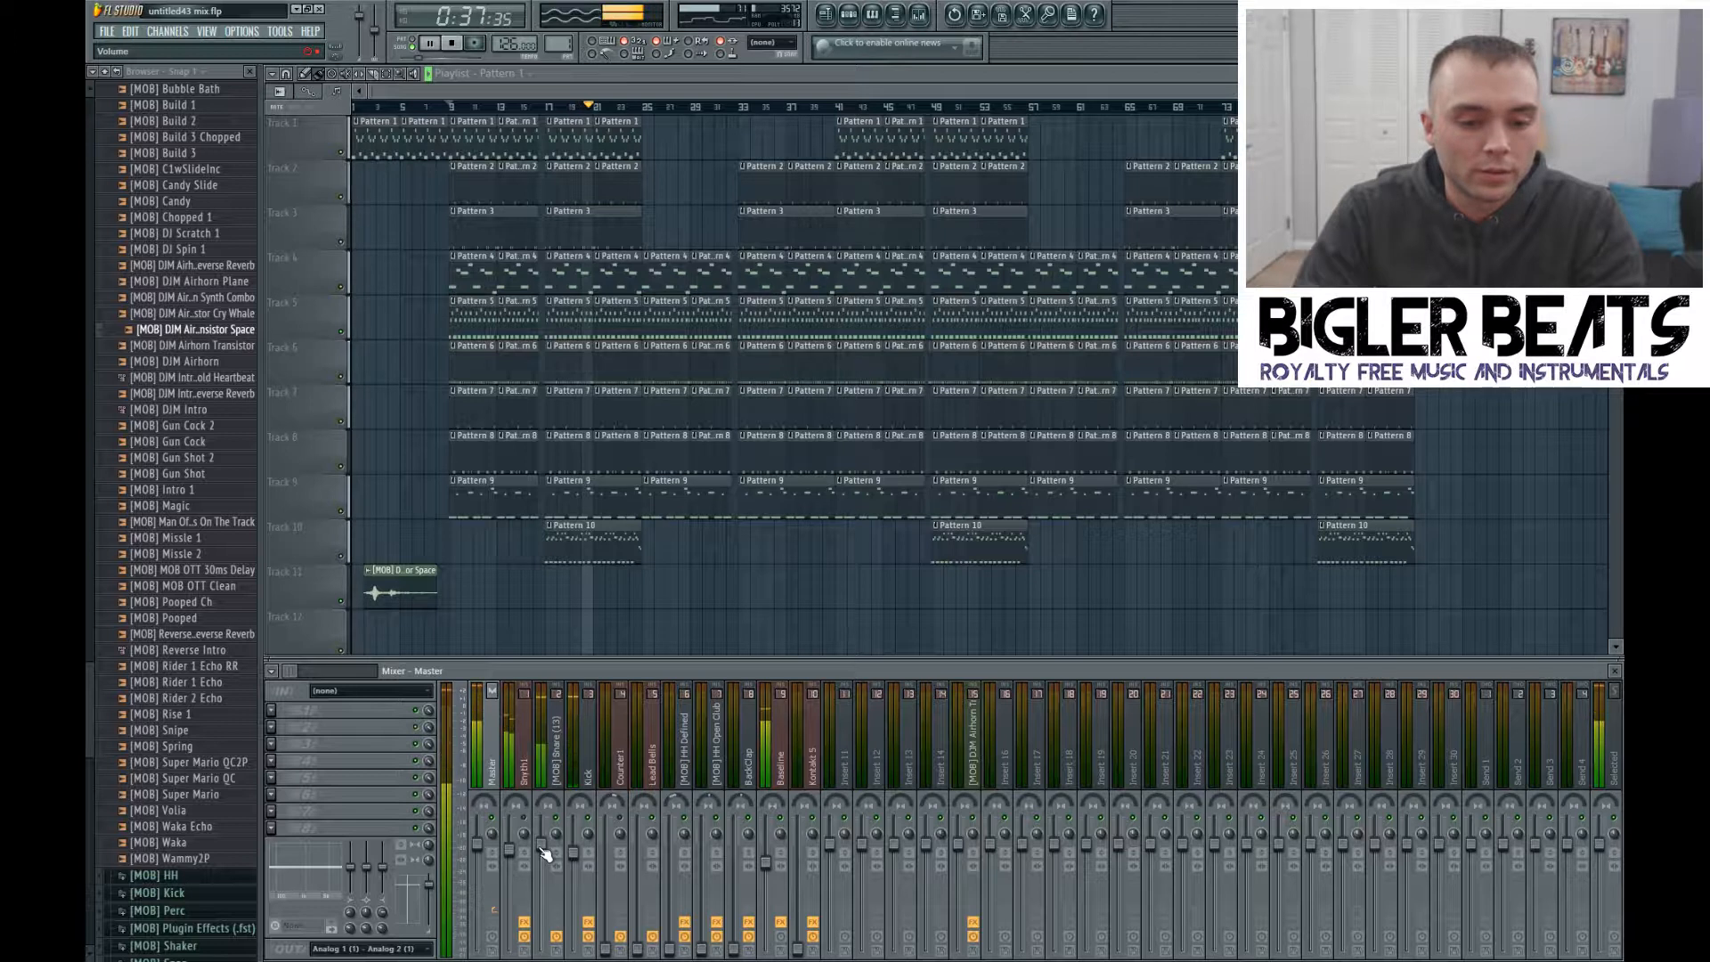
Step: Add a Fruity Multiband Compressor to the first effect slot of the [MOB] Snare (13) track and load a preset for it
left_click(545, 701)
left_click(272, 710)
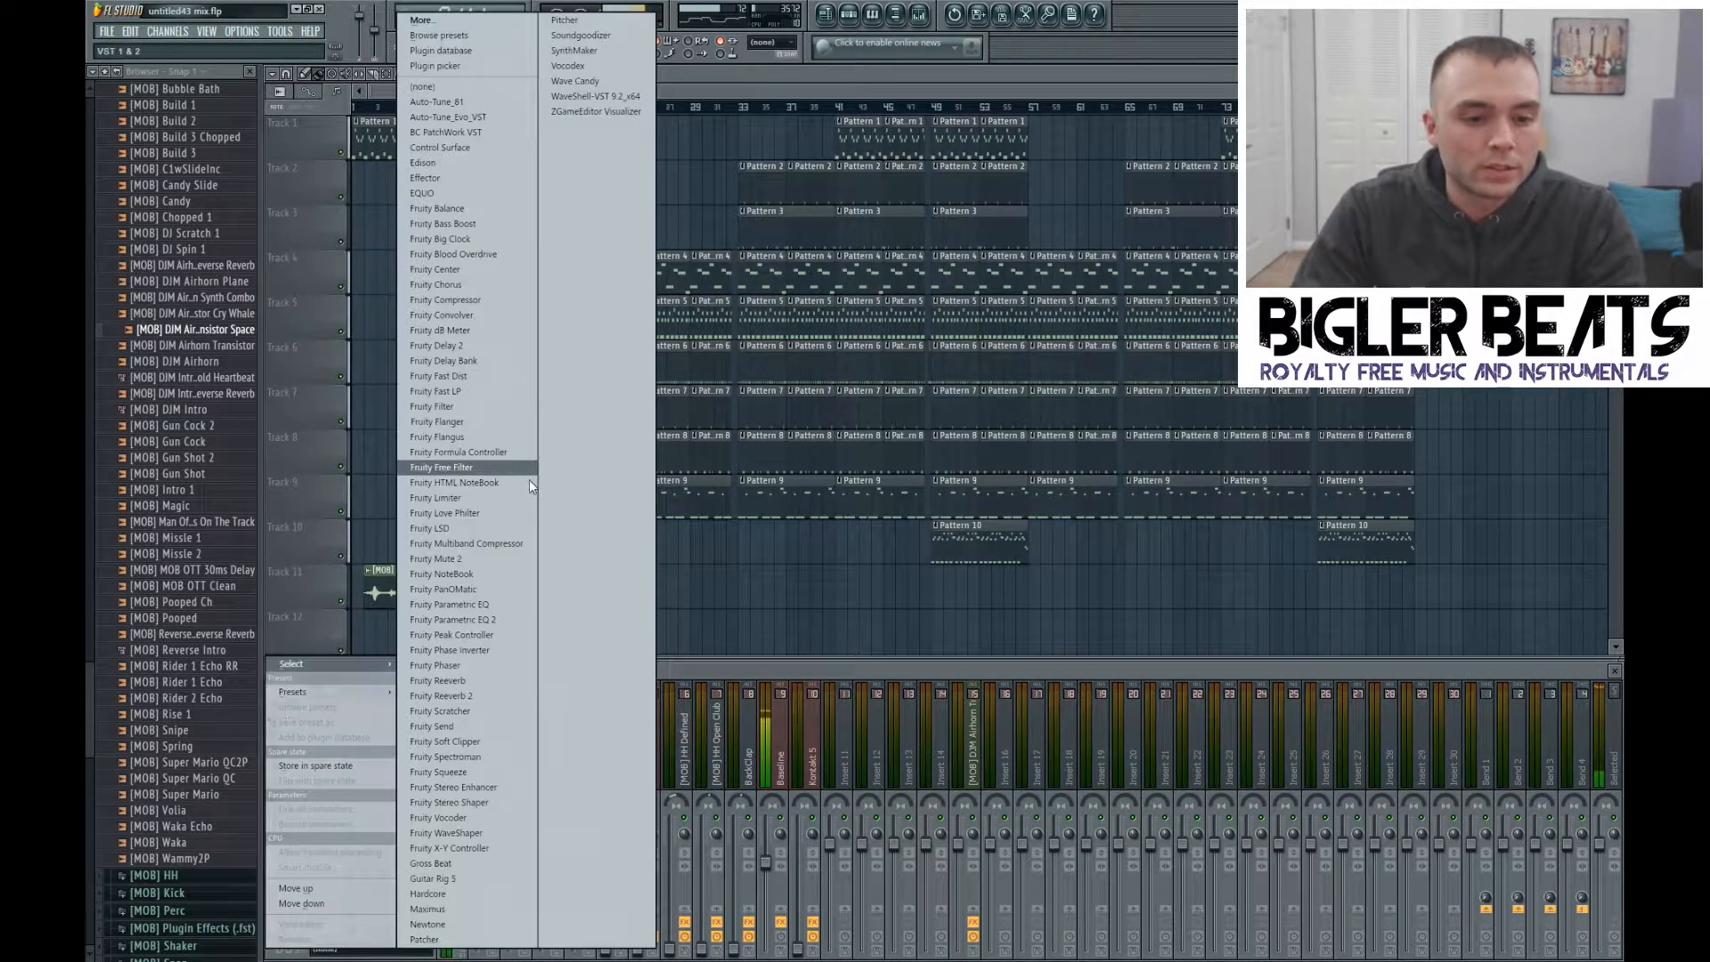
left_click(508, 543)
left_click(287, 177)
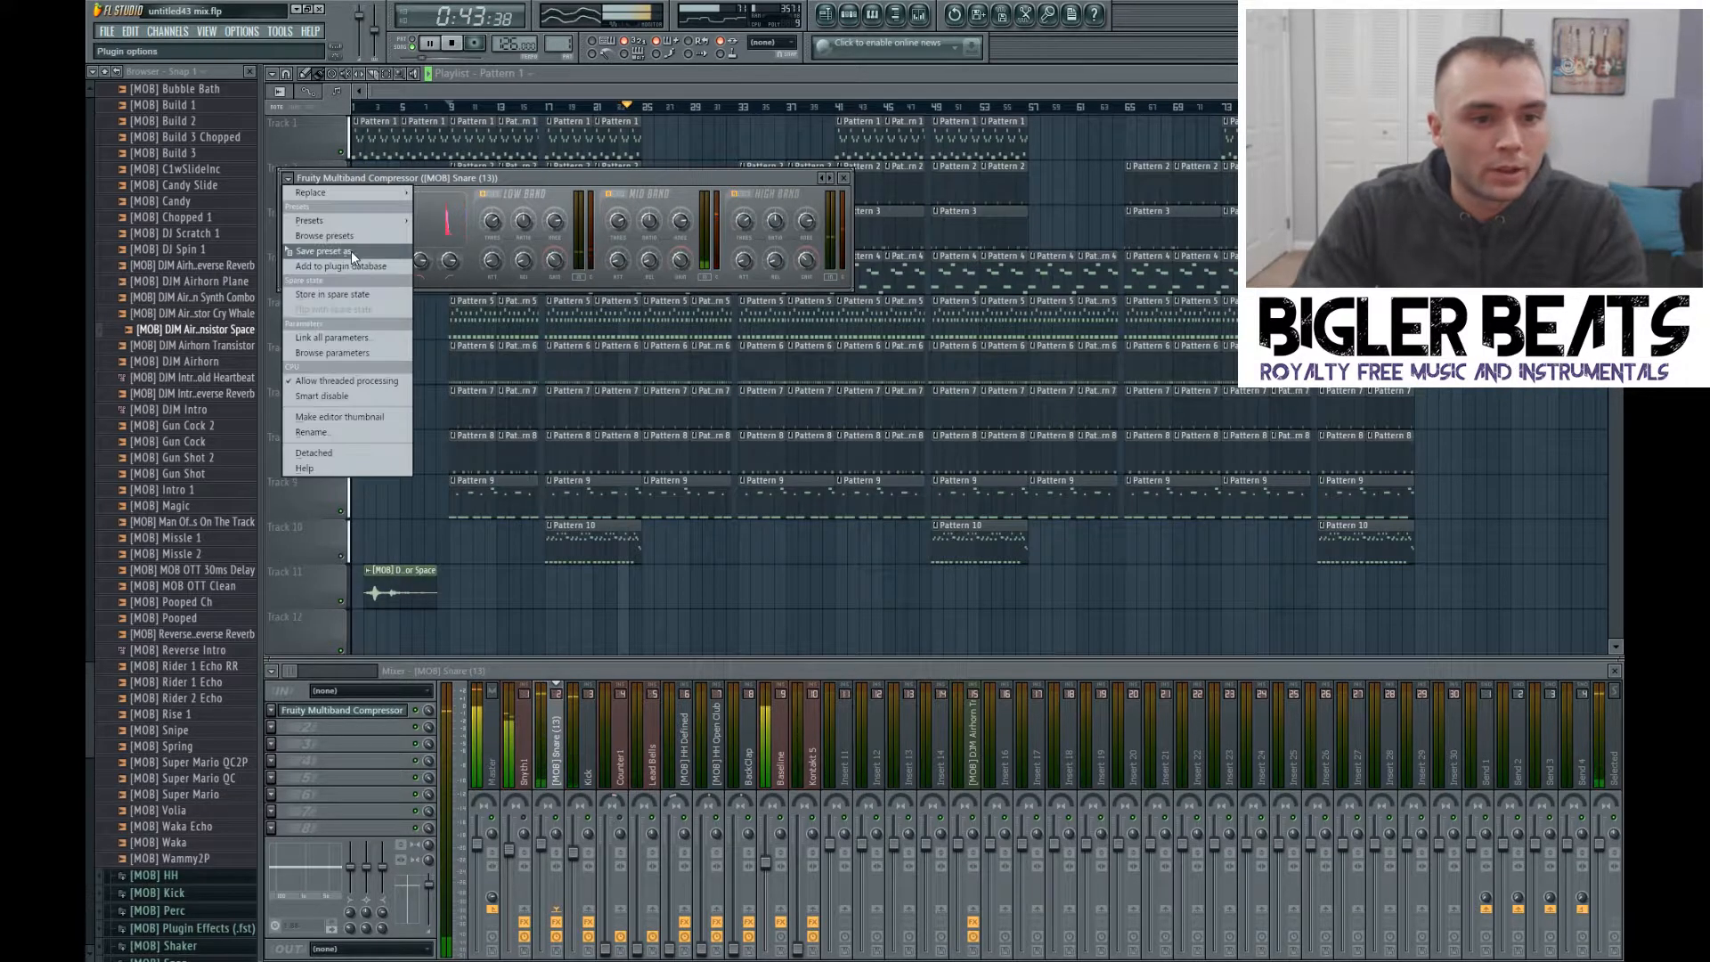
mouse_move(351, 221)
left_click(479, 454)
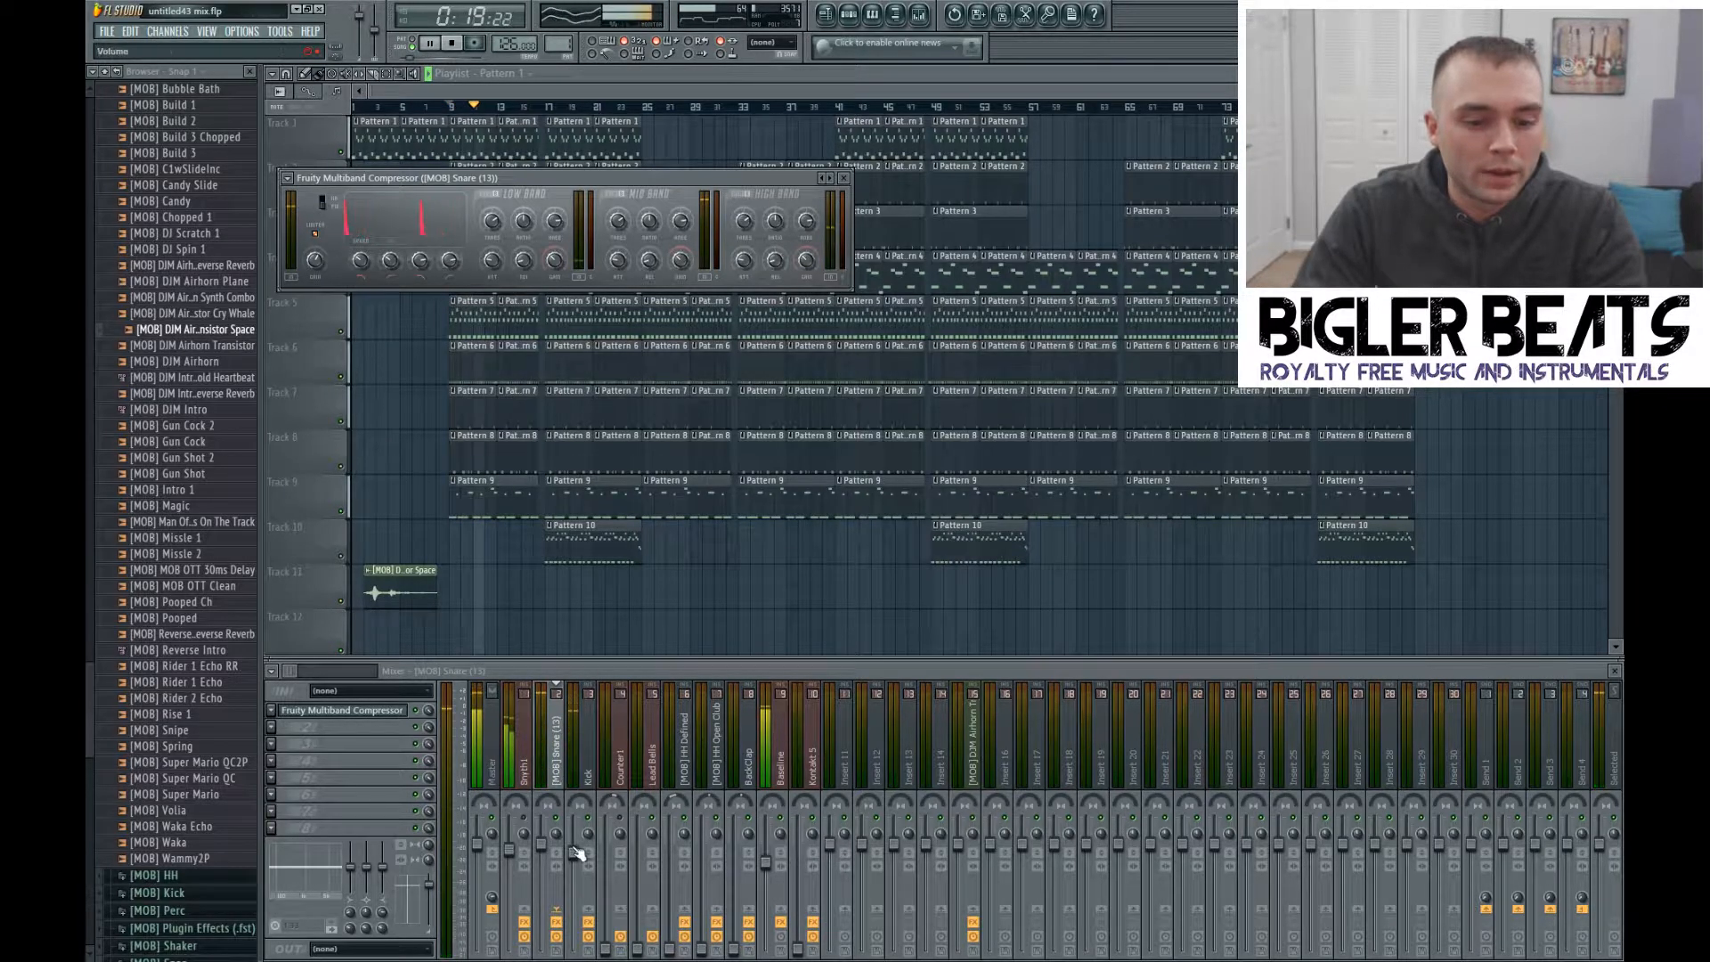
Step: Raise the snare compressor's output gain to about 3.3 dB, lower the snare fader to about -0.9 dB, and close the compressor
left_click_drag(317, 259, 318, 253)
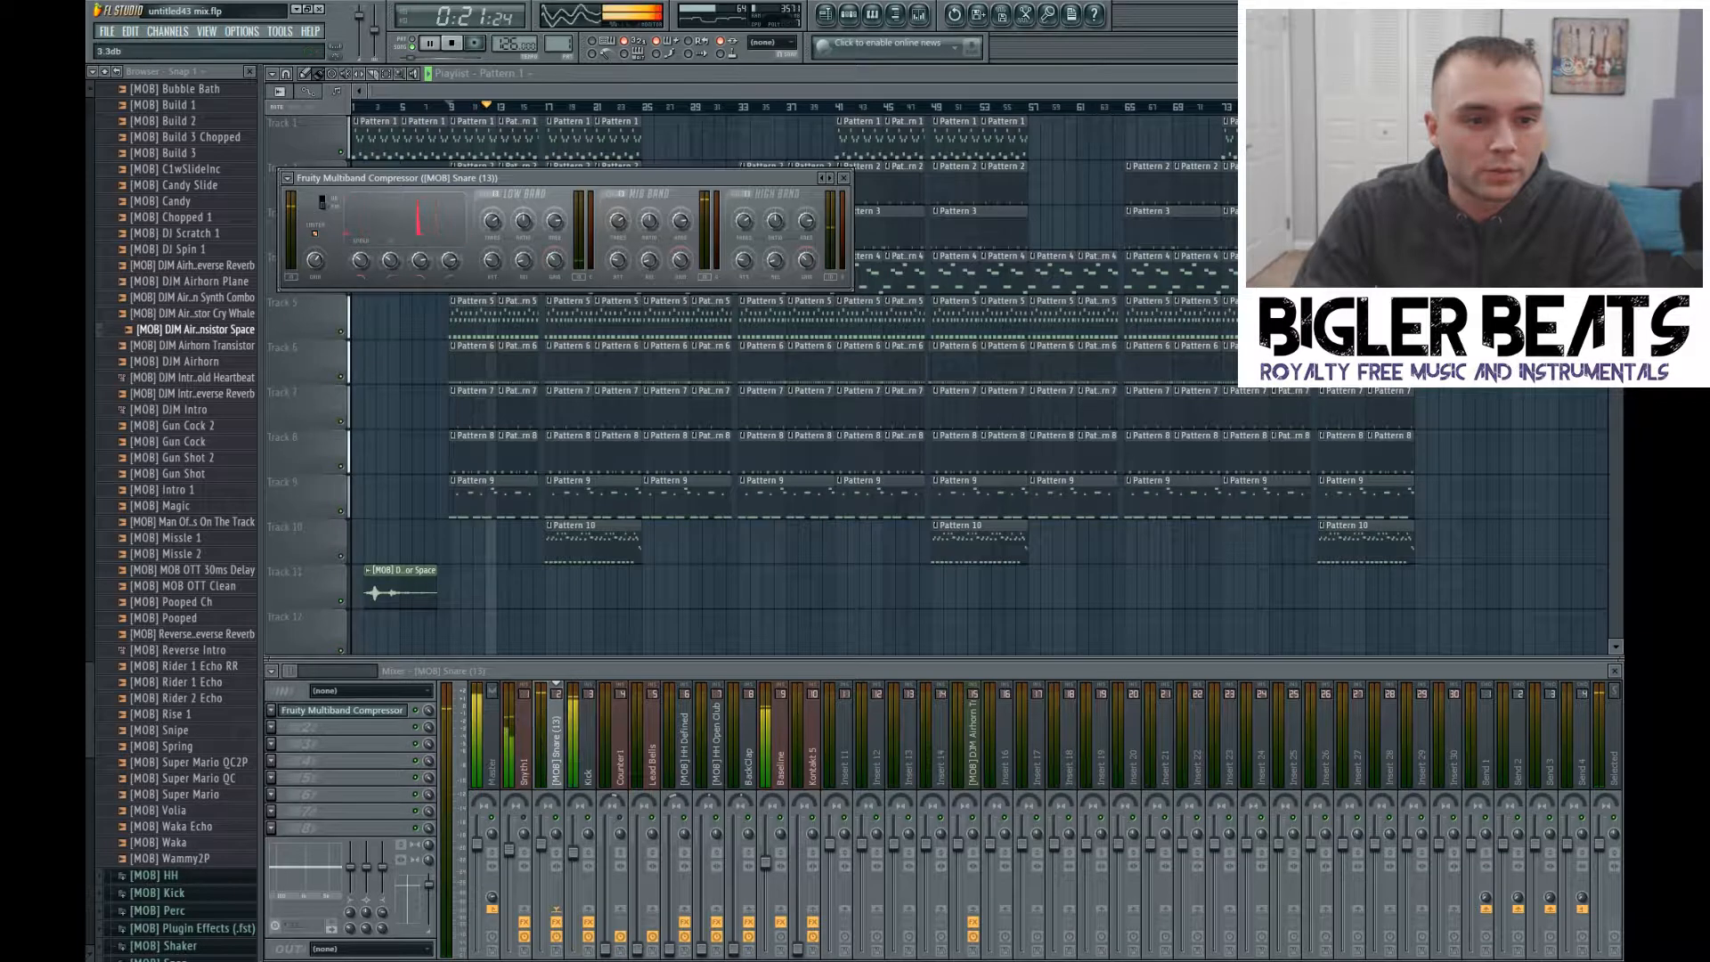
left_click_drag(542, 845, 545, 856)
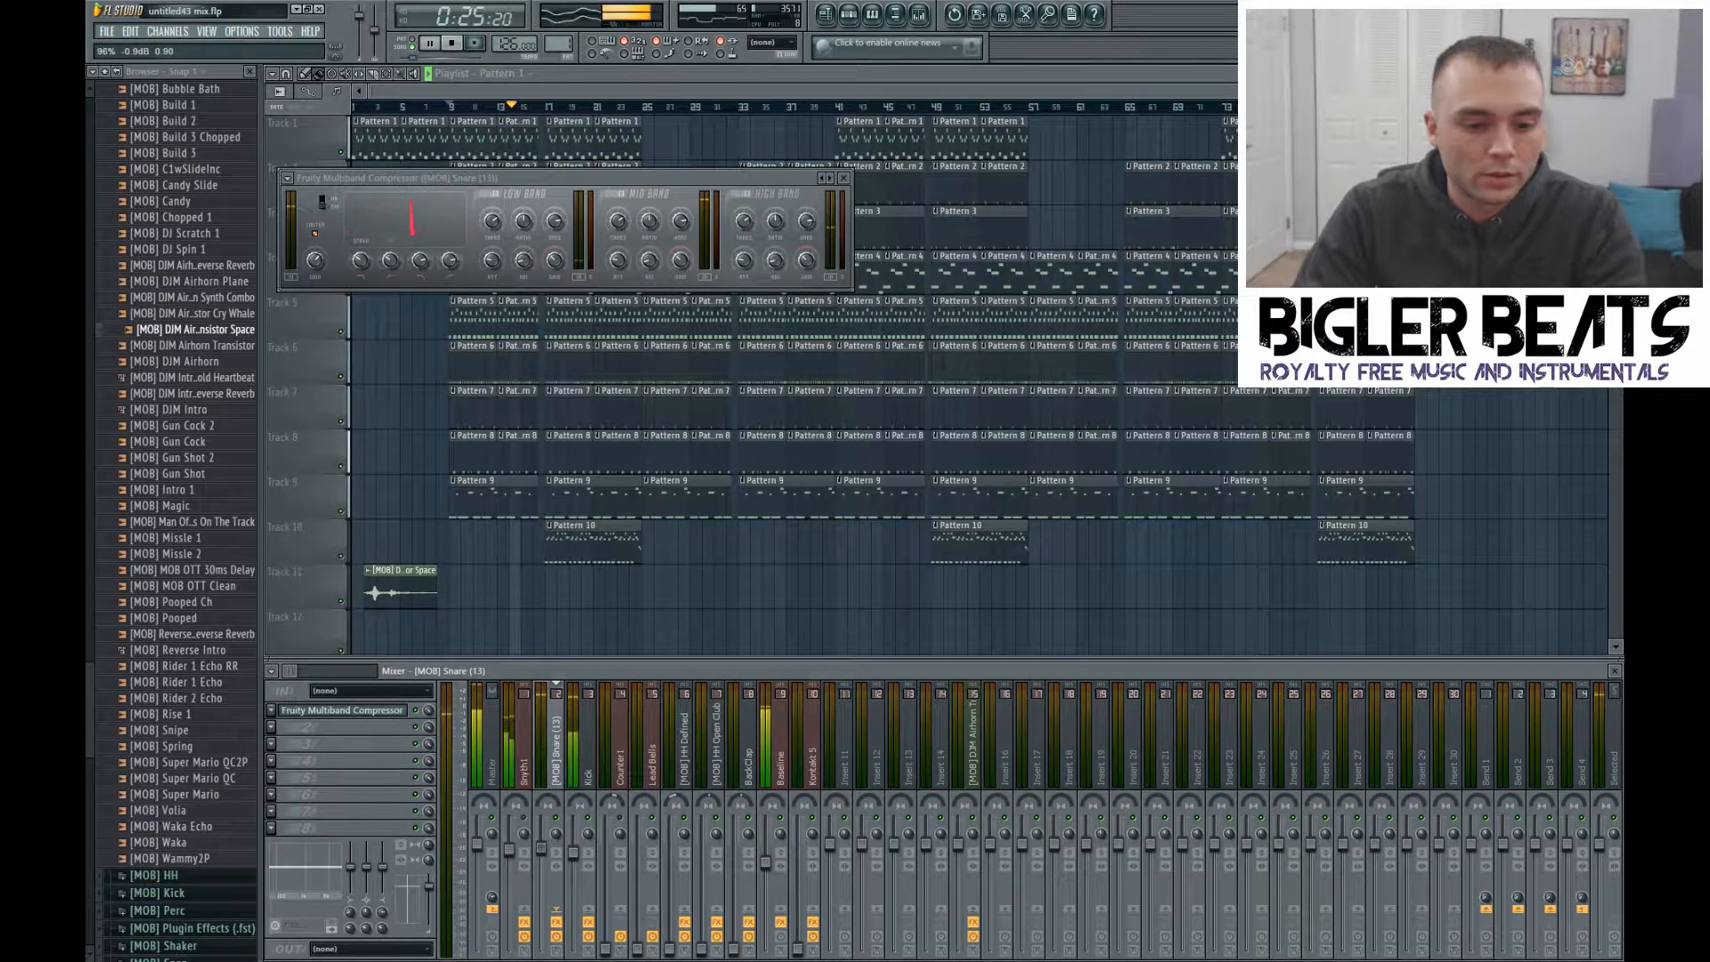
left_click(844, 178)
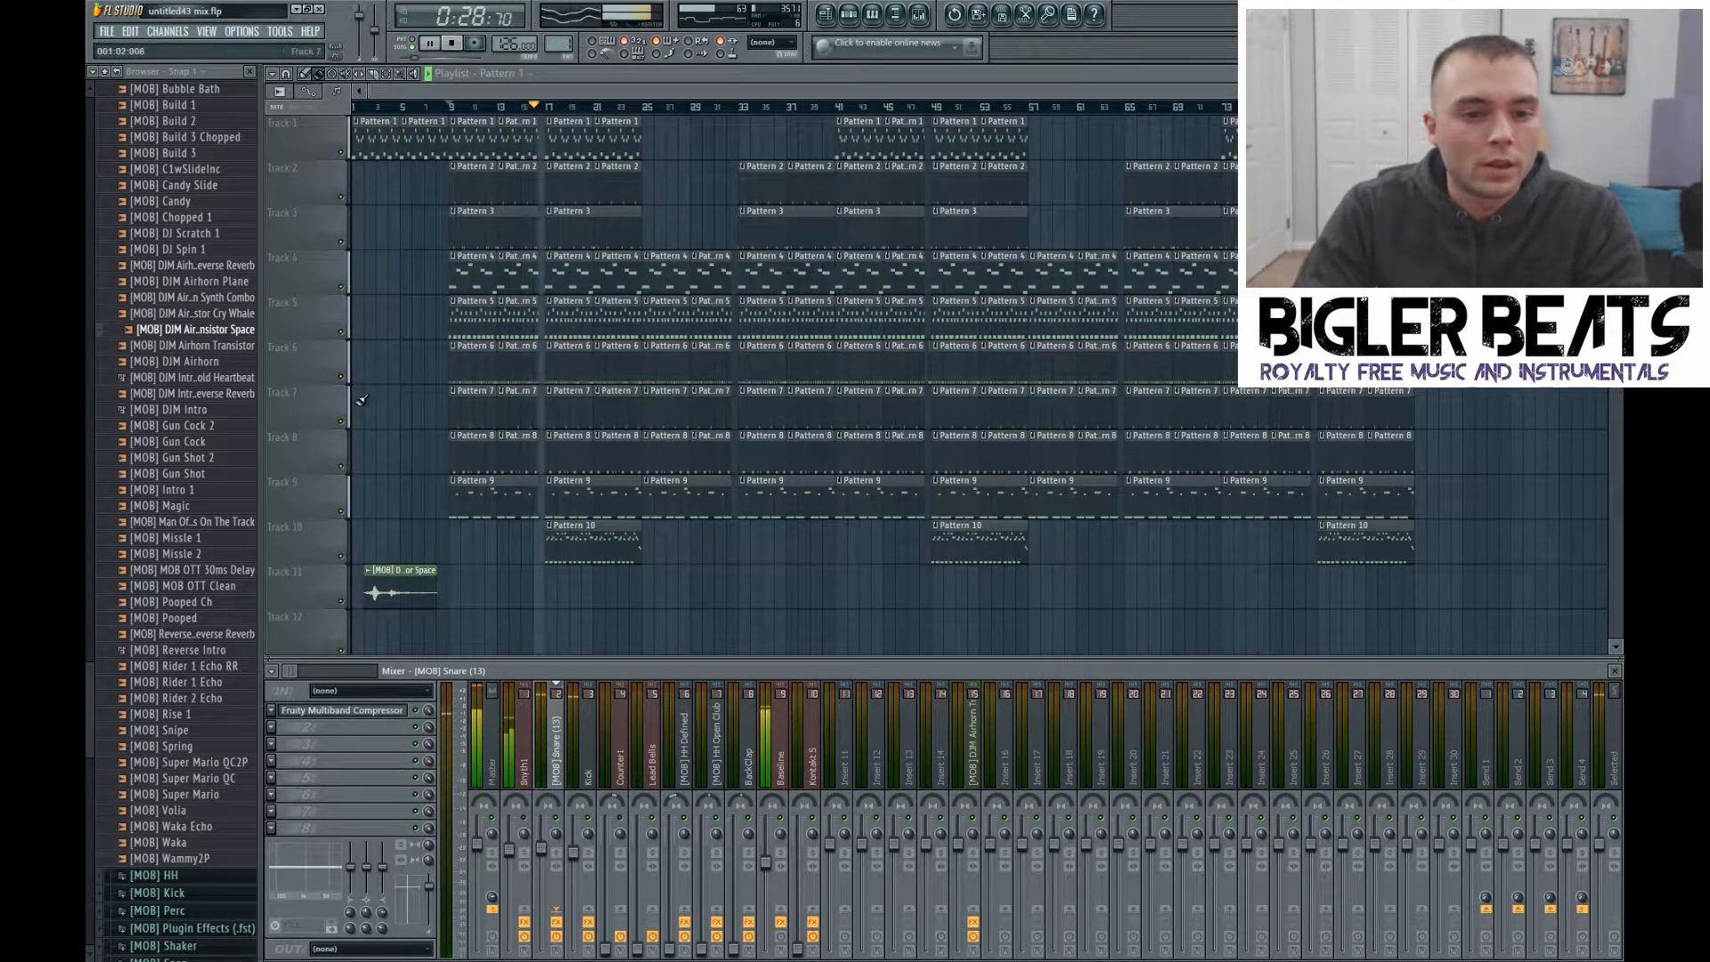
Step: Replay the beat, raise the [MOB] HH Defined fader from silence to balance it, and check the track's Fruity Parametric EQ 2 curve
key("space")
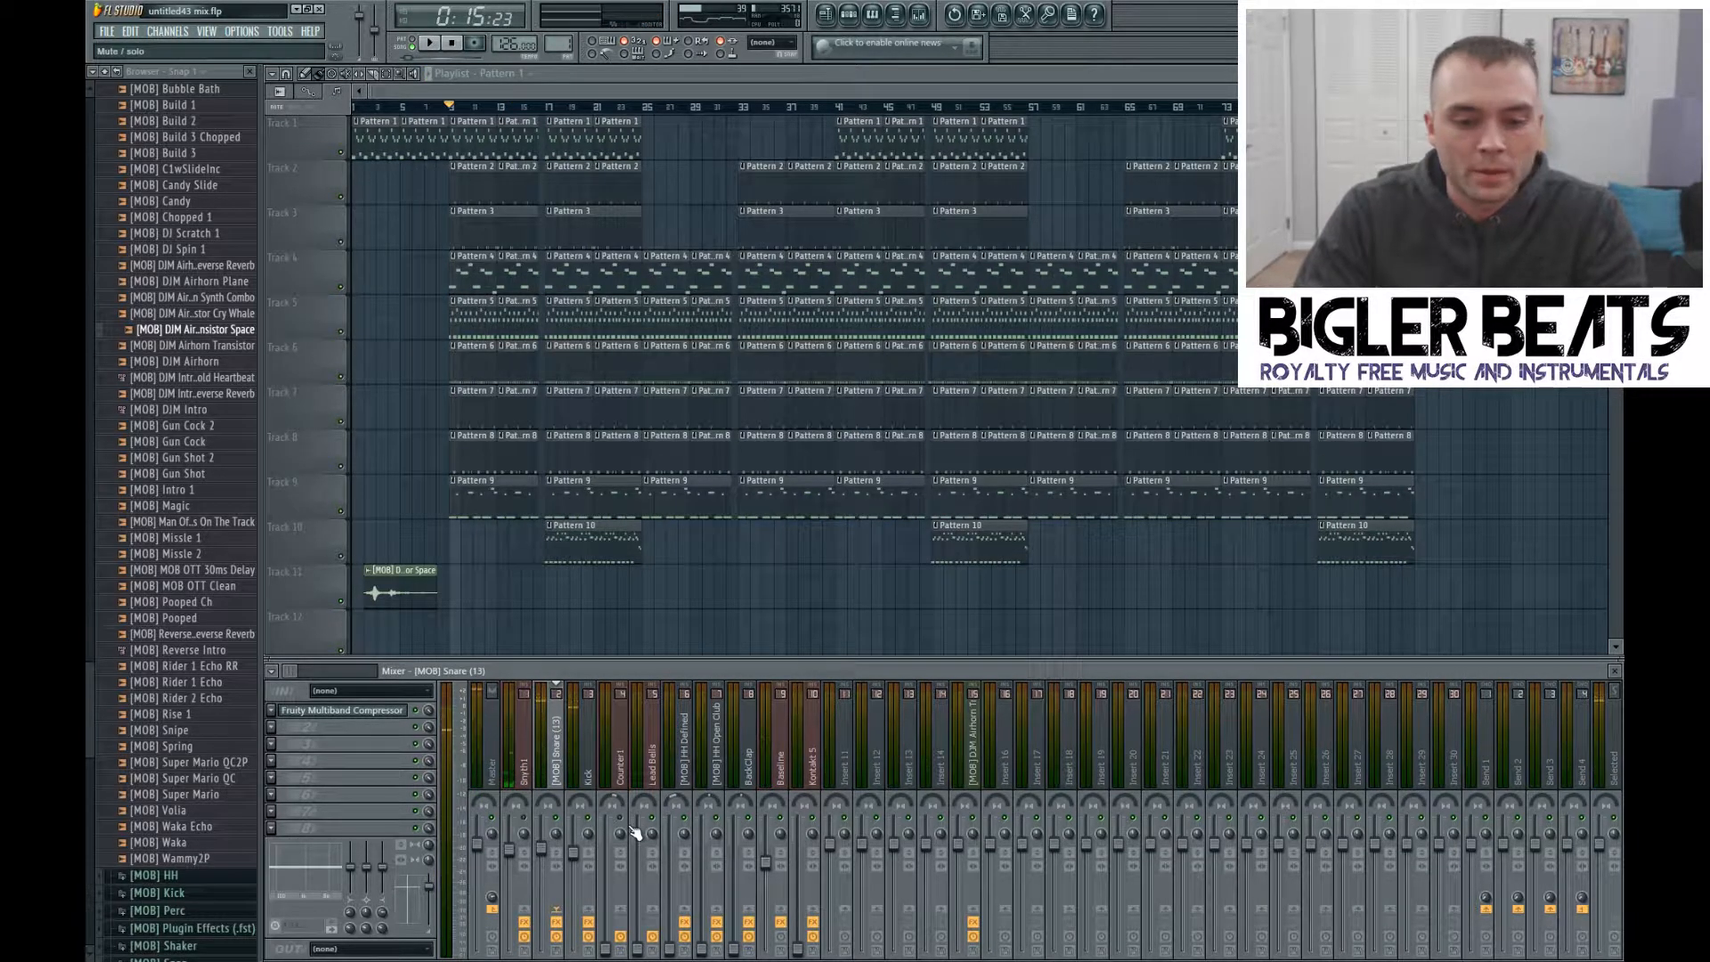
key("space")
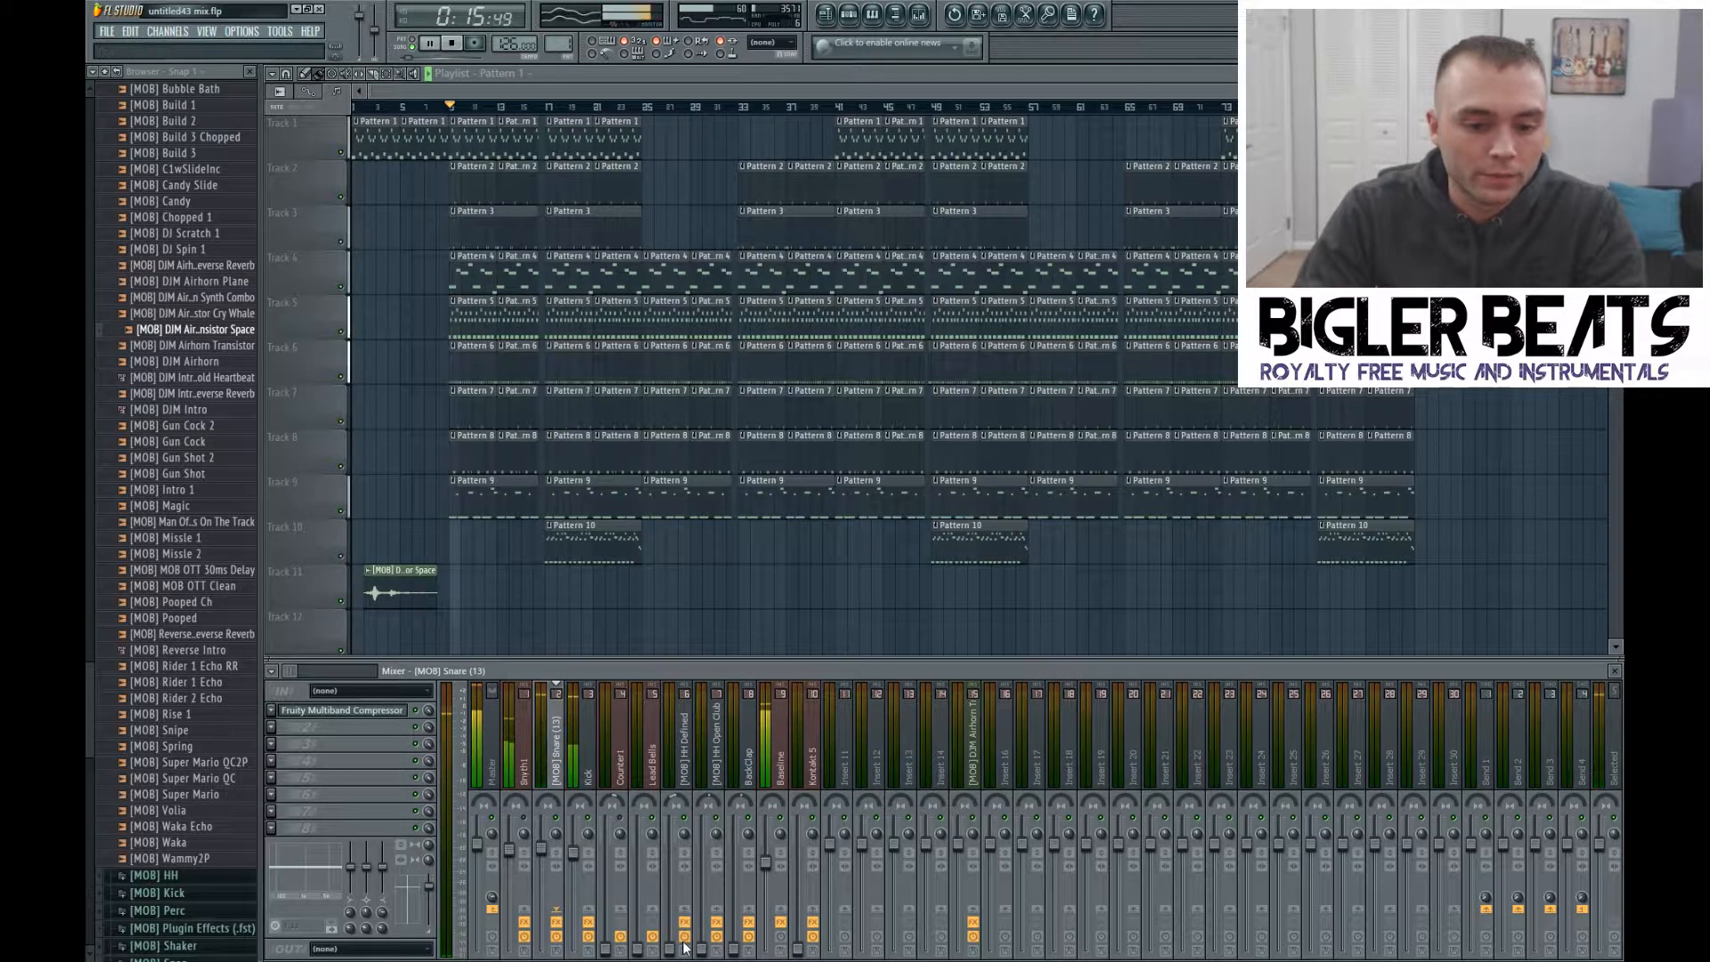
left_click_drag(684, 946, 677, 864)
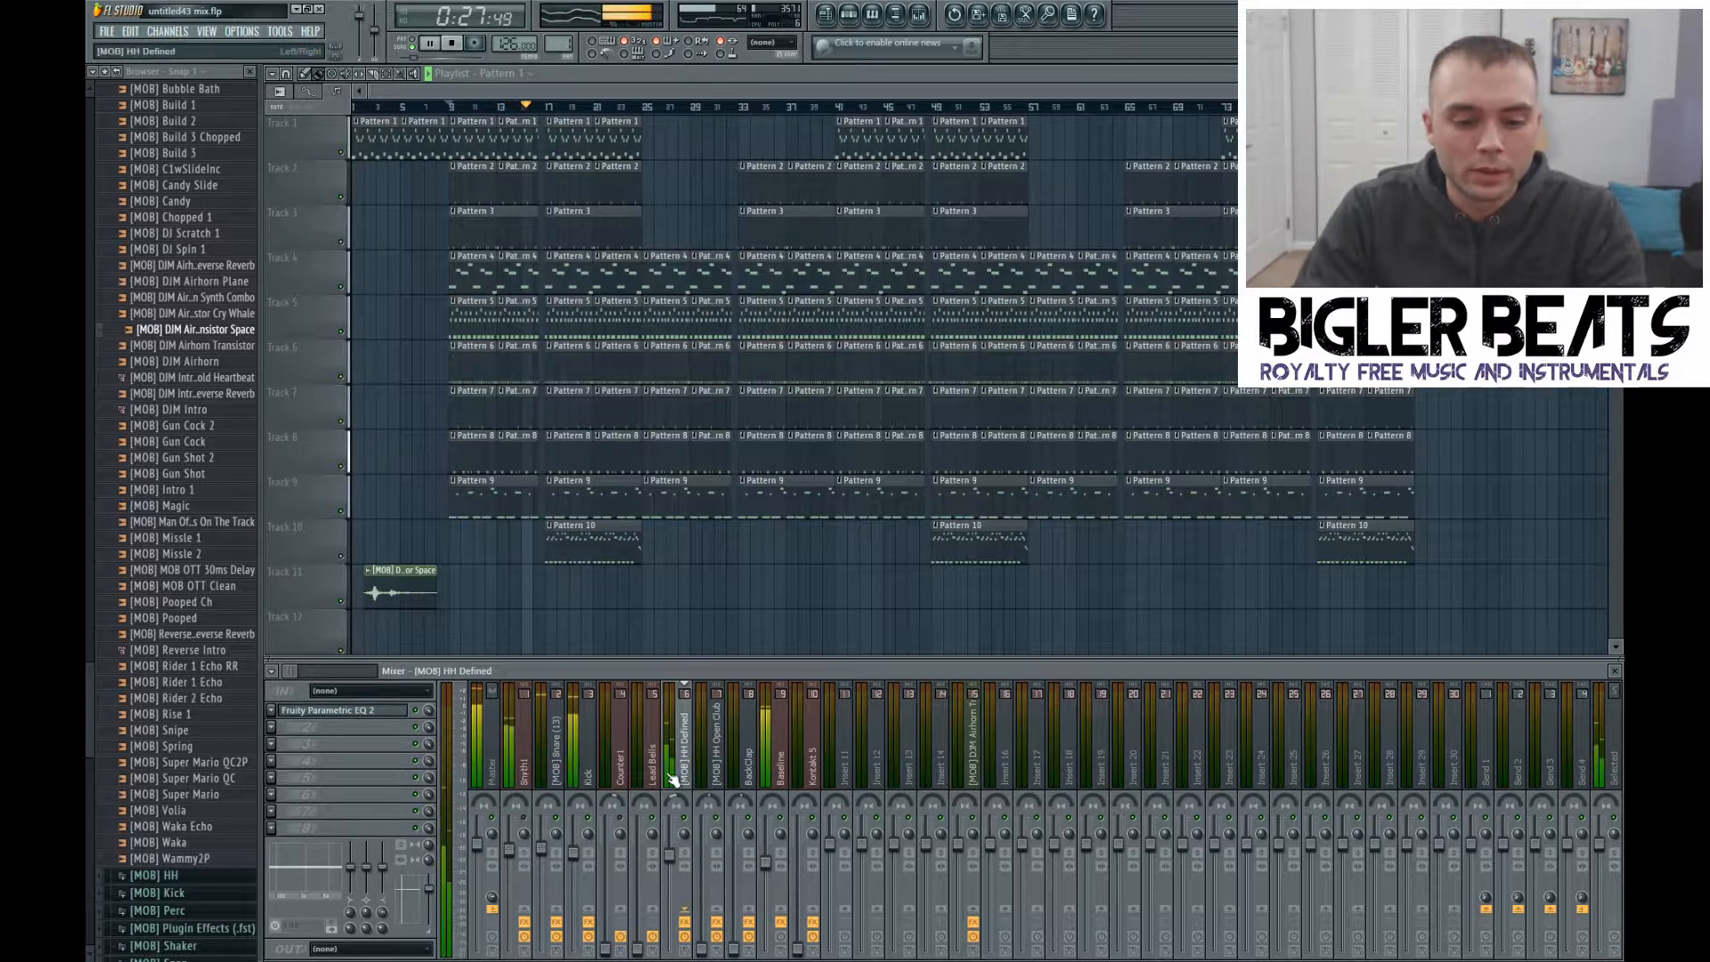
left_click(343, 710)
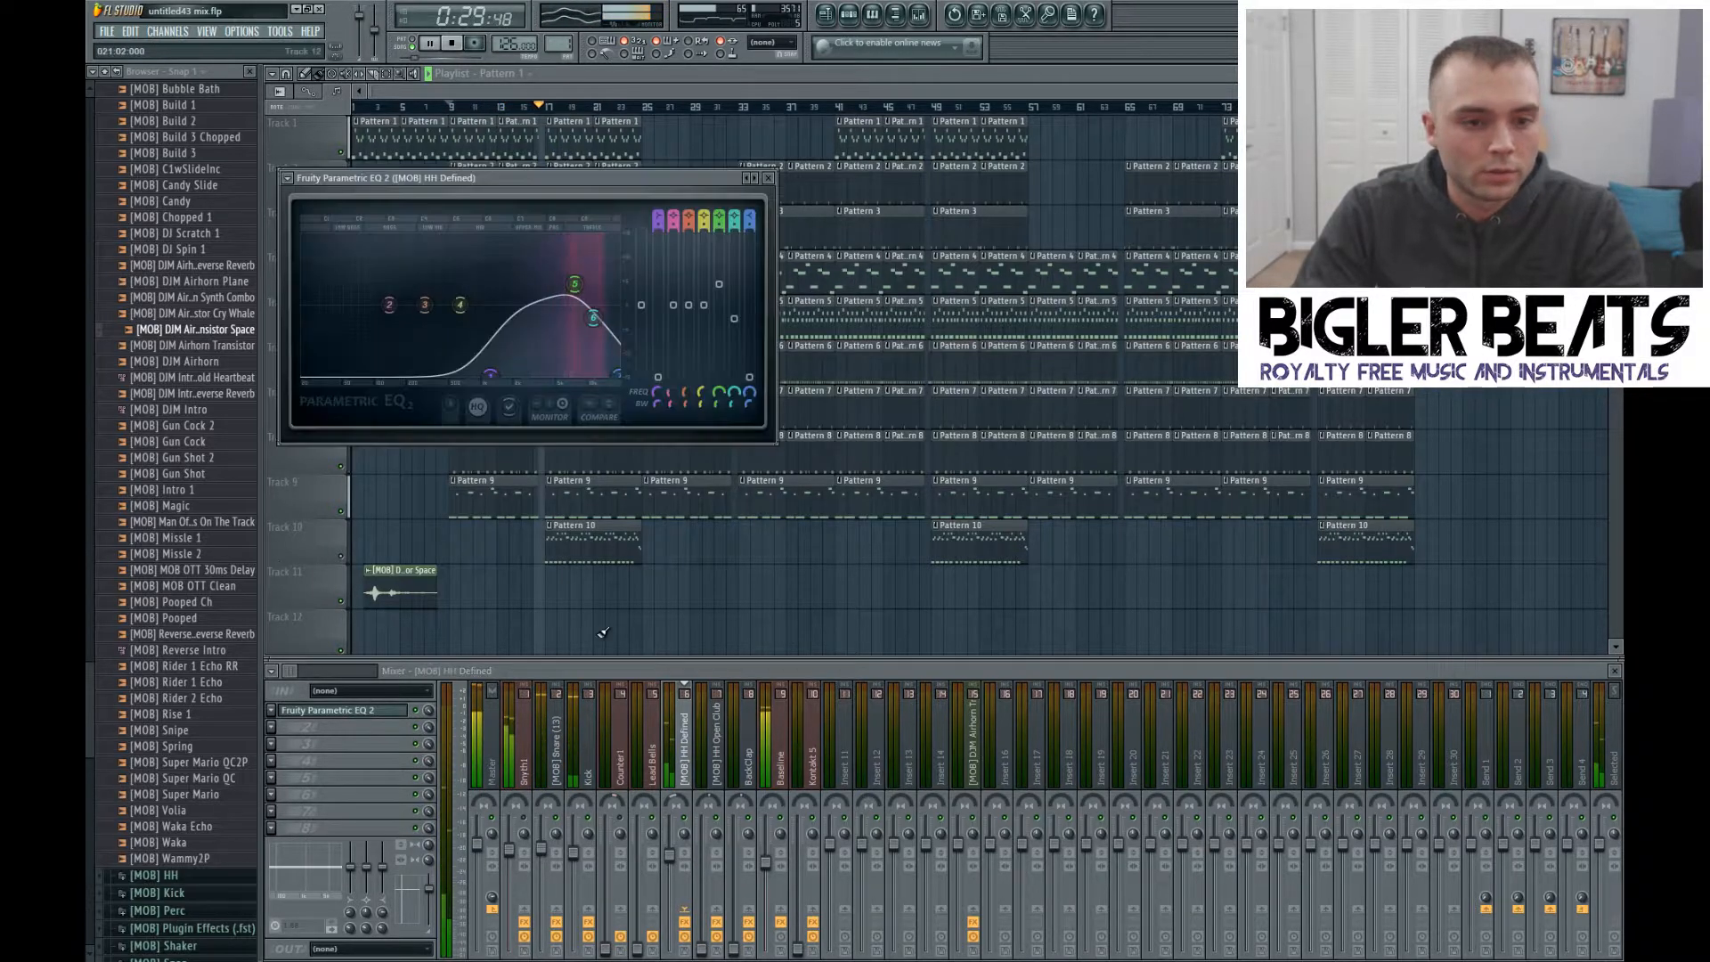
left_click(767, 177)
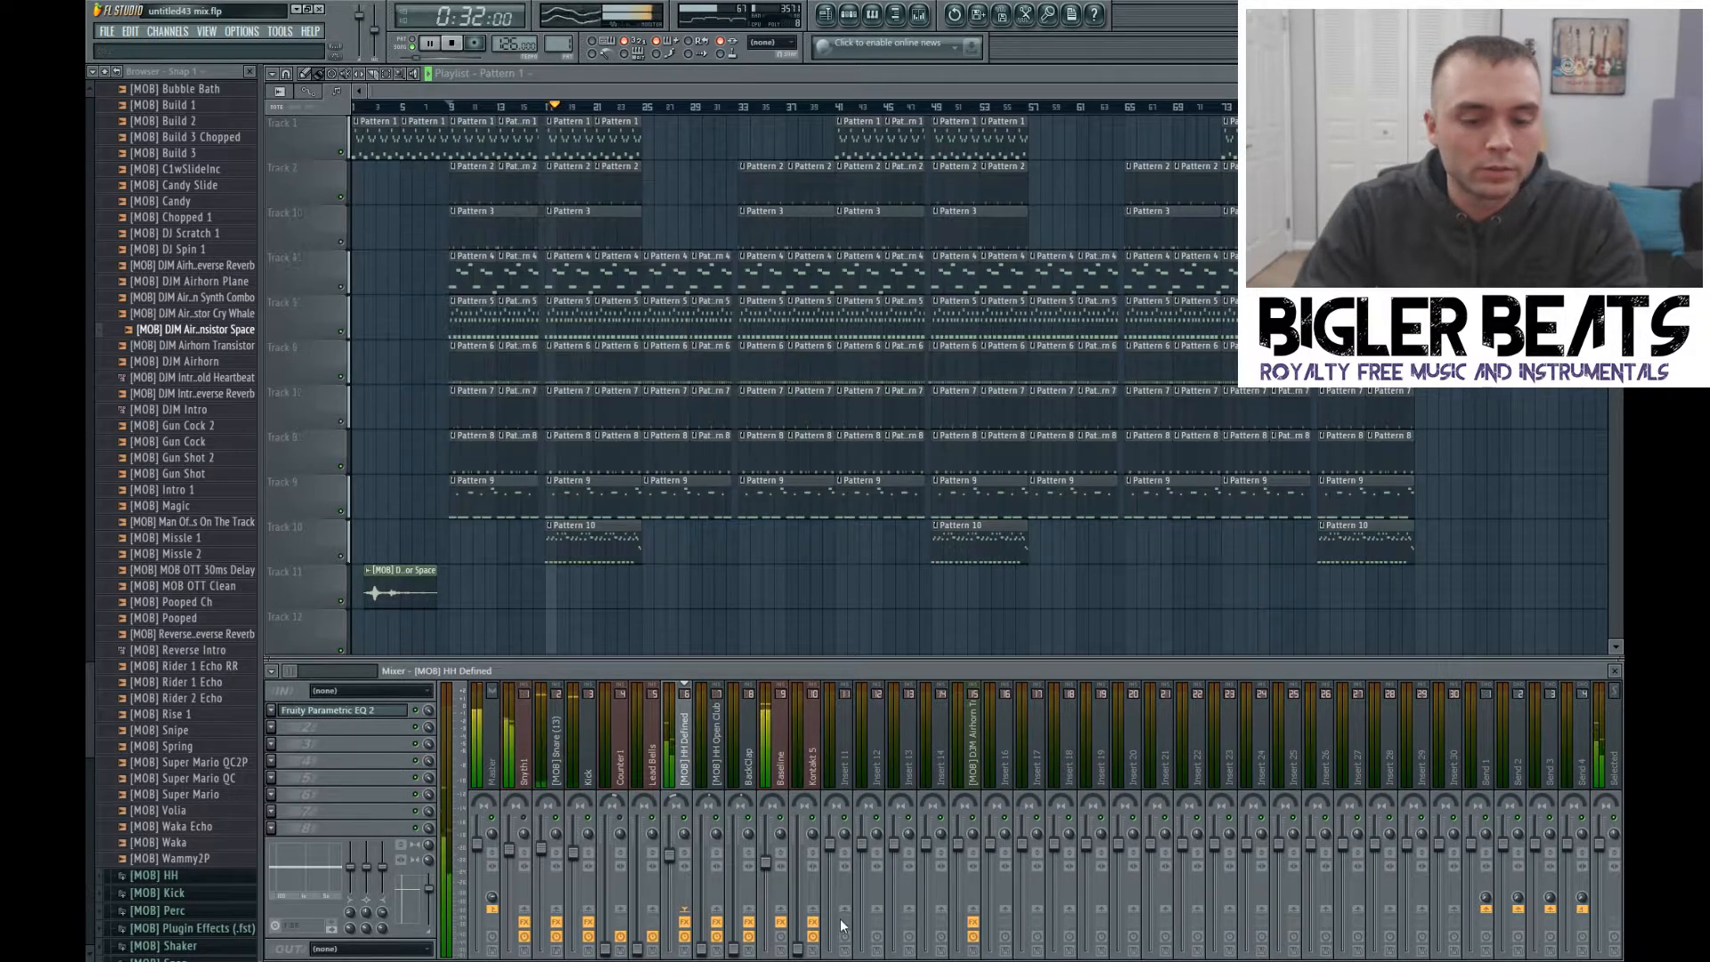
Step: Raise the [MOB] HH Open Club track's fader from silence to sit level with the HH Defined track during playback
left_click(704, 805)
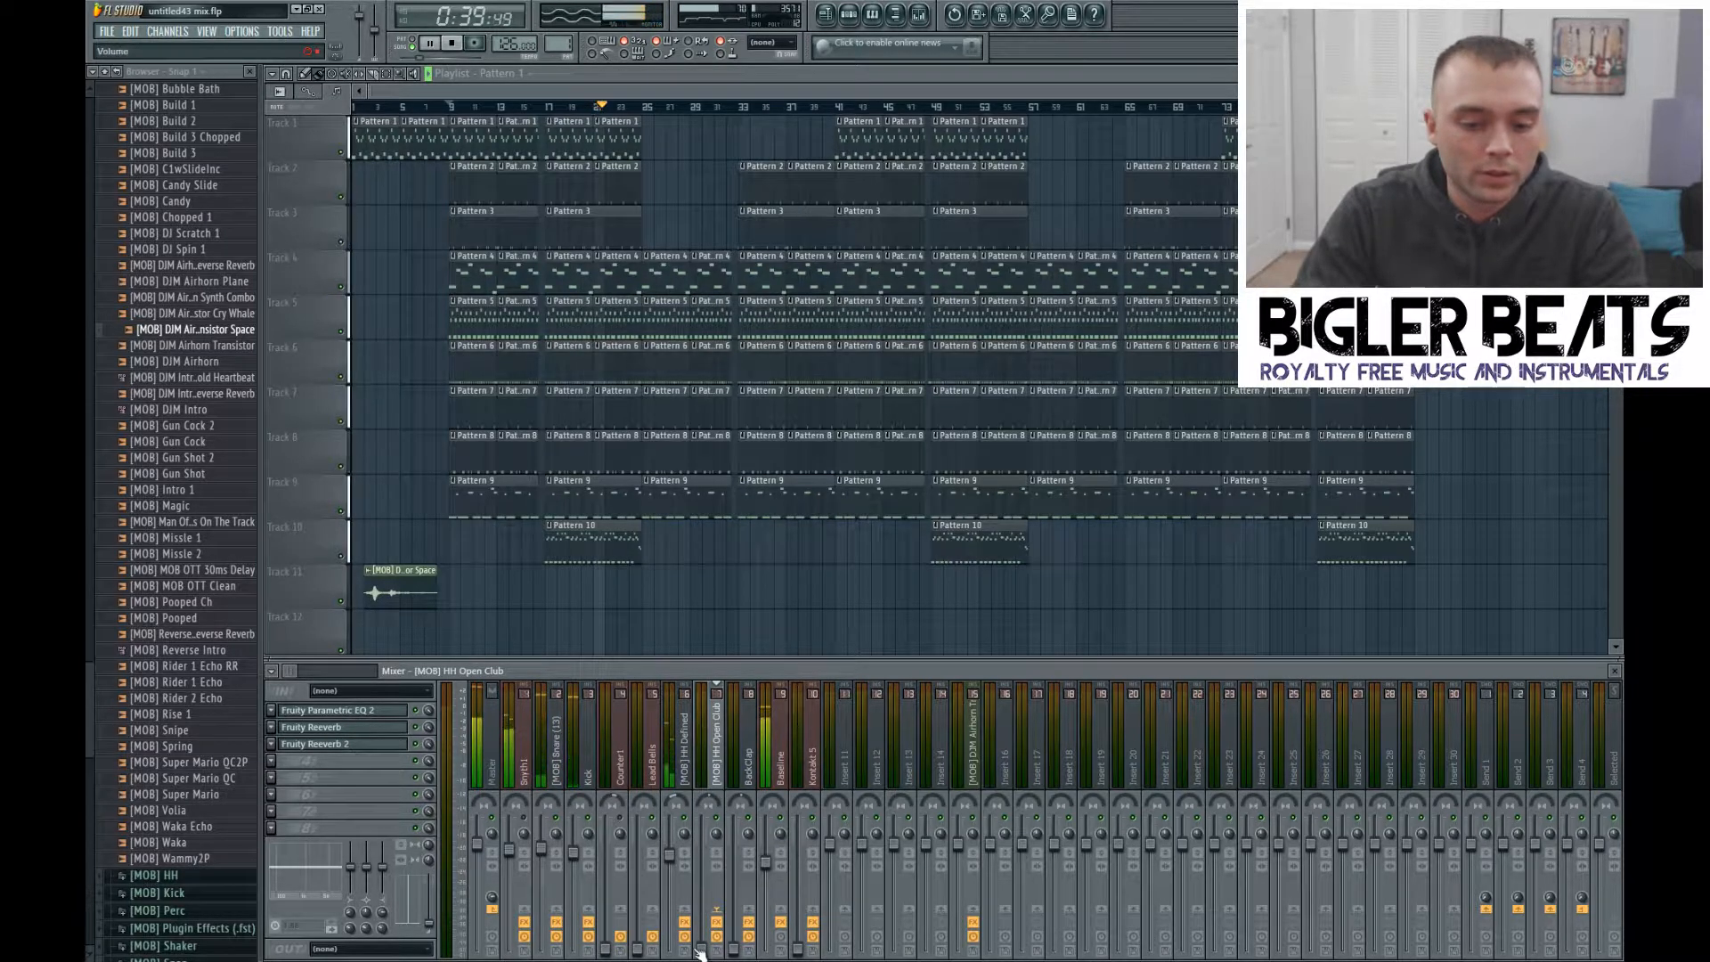
left_click_drag(702, 933, 701, 855)
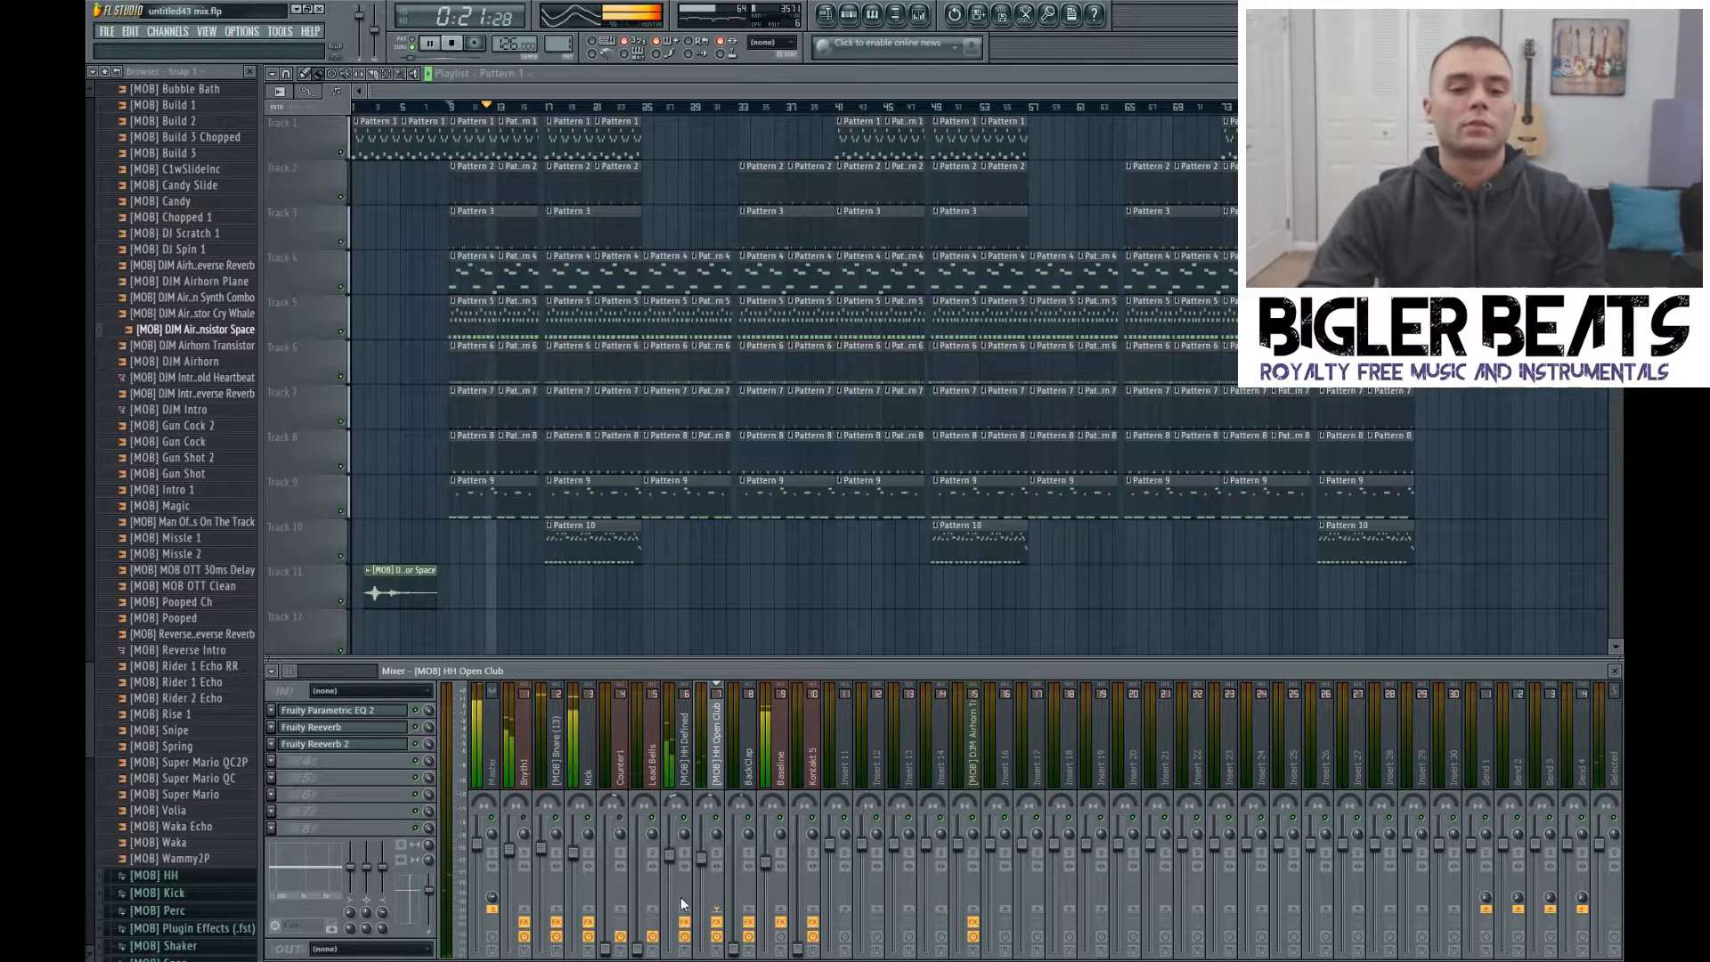
left_click_drag(712, 858, 712, 855)
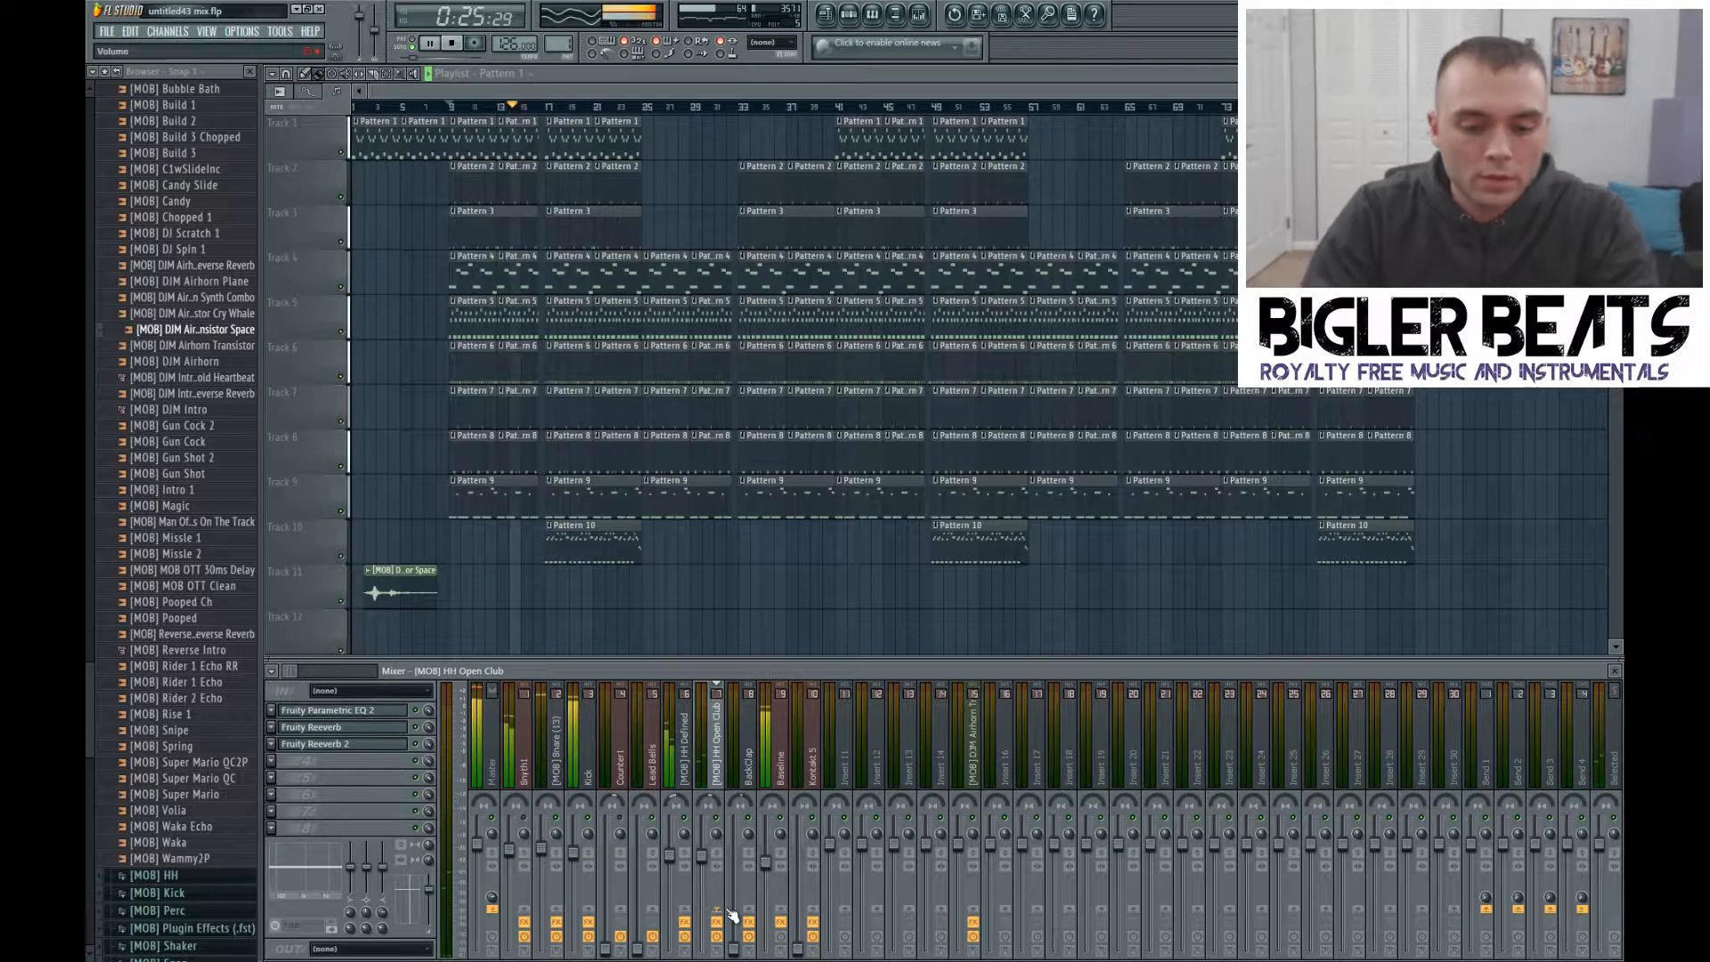
Step: Bring the BackClap track's fader up from silence until it sits level with the hi-hats, and stop playback
left_click_drag(739, 947, 734, 875)
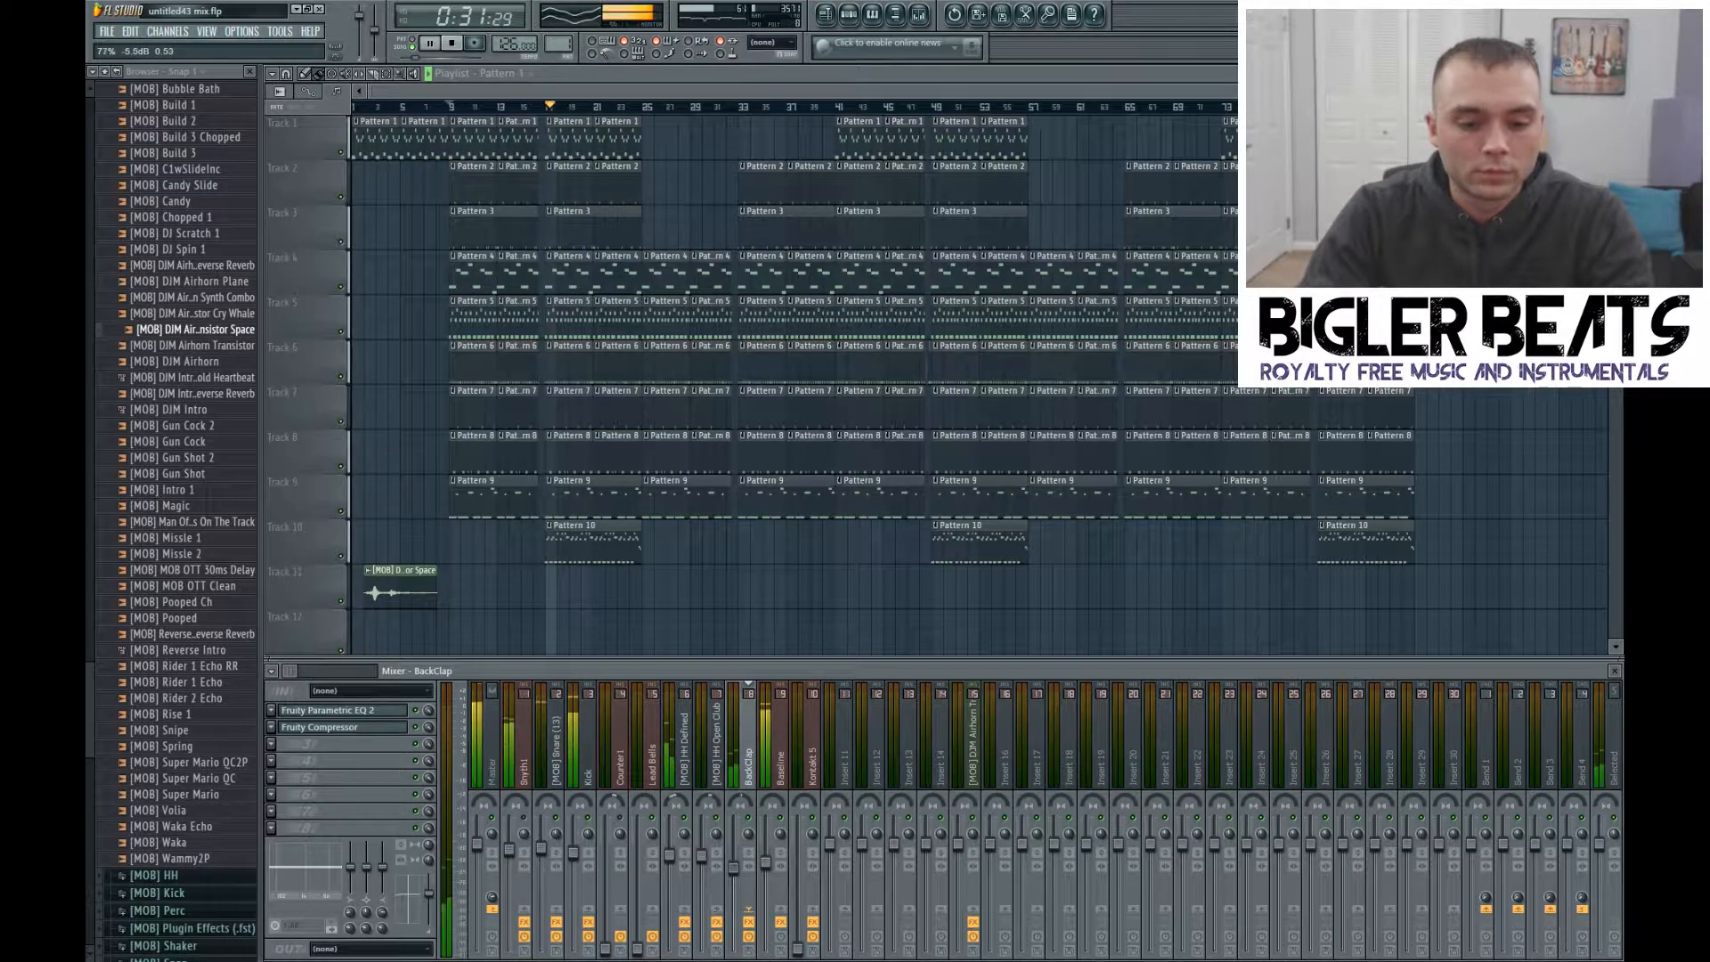
left_click_drag(733, 867, 734, 856)
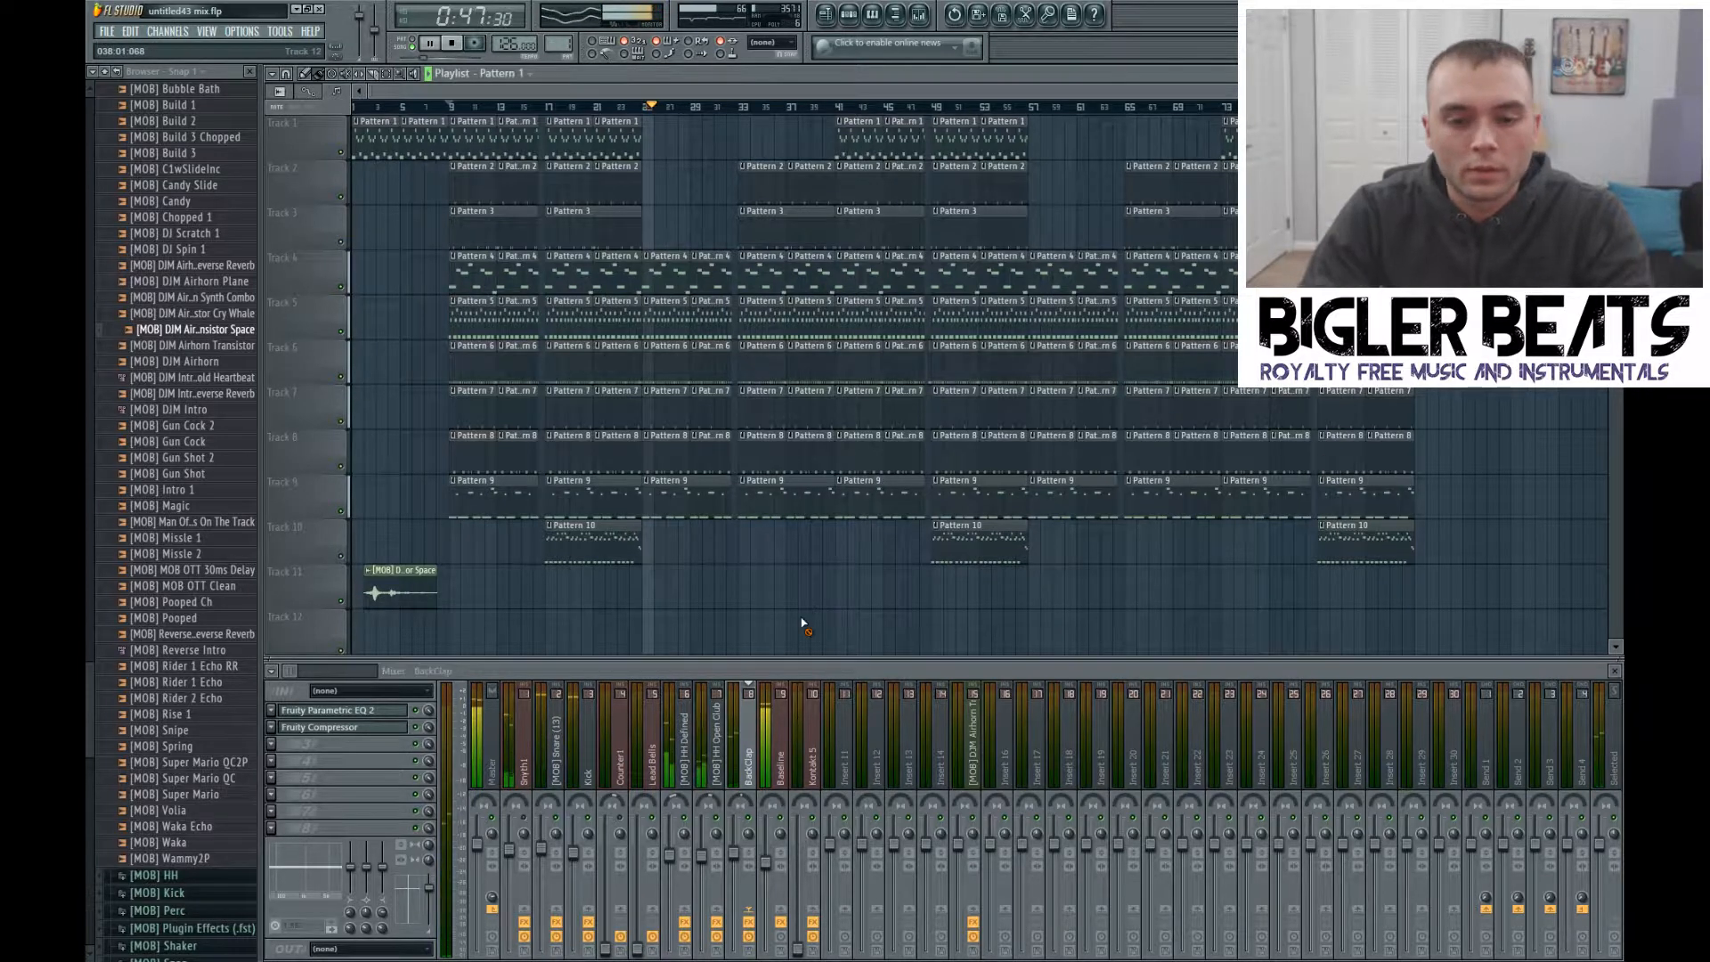
key("space")
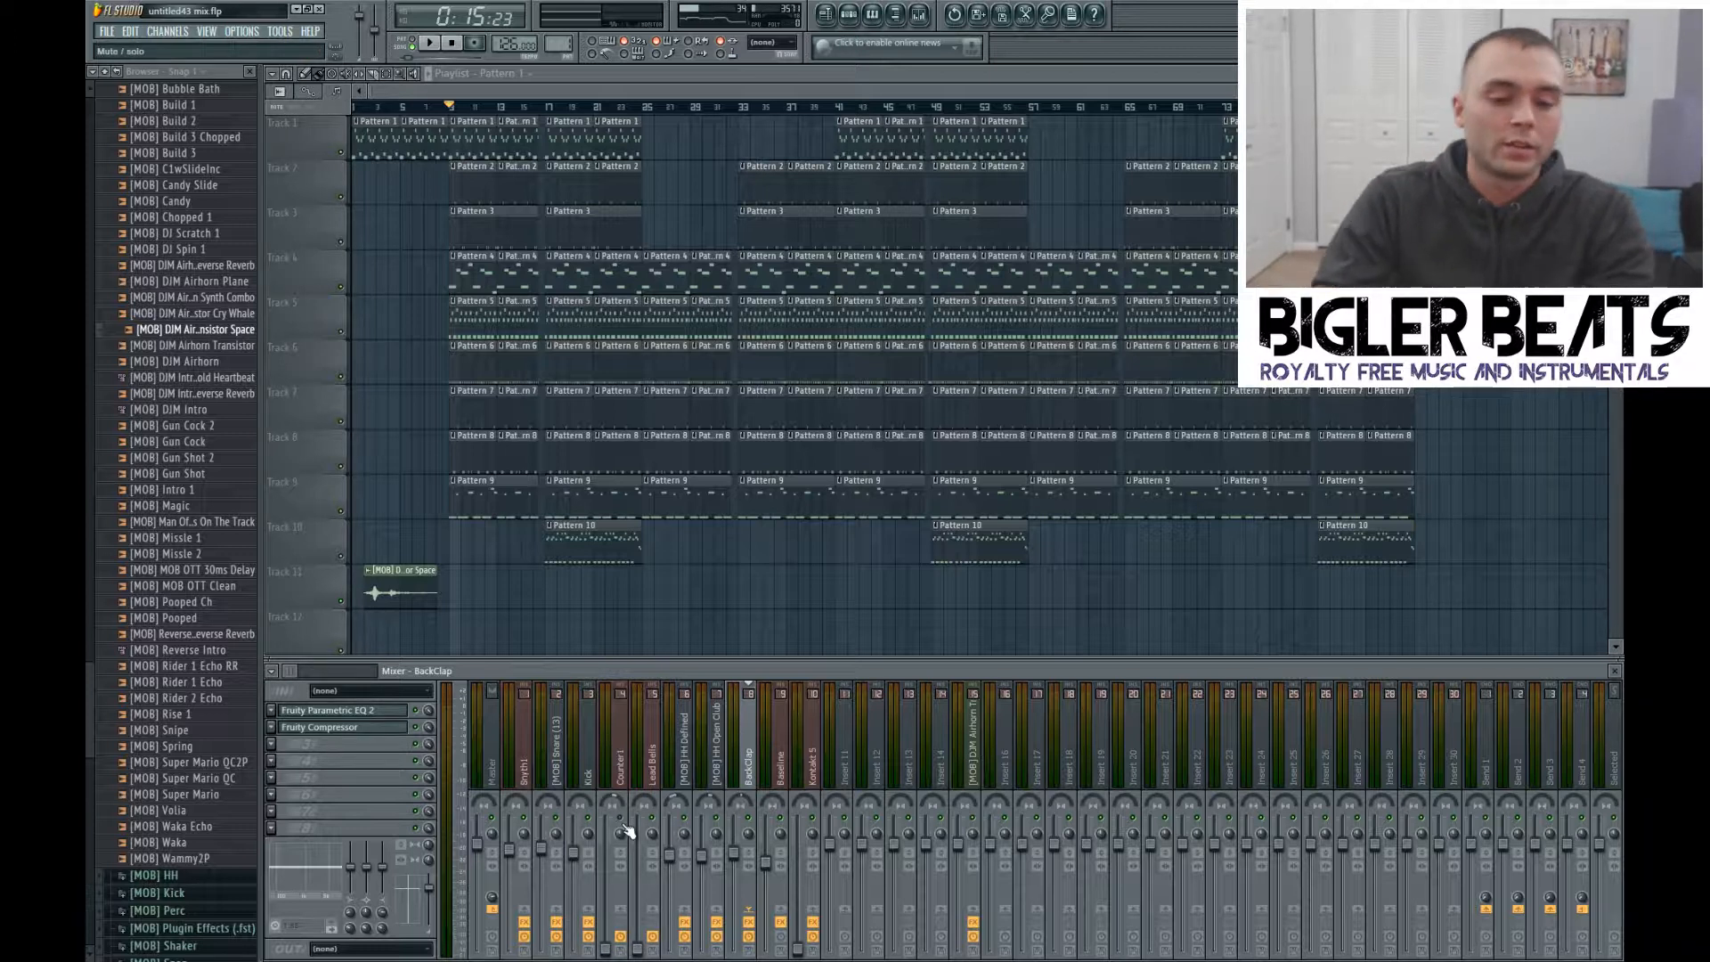
Step: Replay the beat and lower the Snyth1 track's fader to balance it against the drums
key("space")
left_click_drag(508, 852, 521, 876)
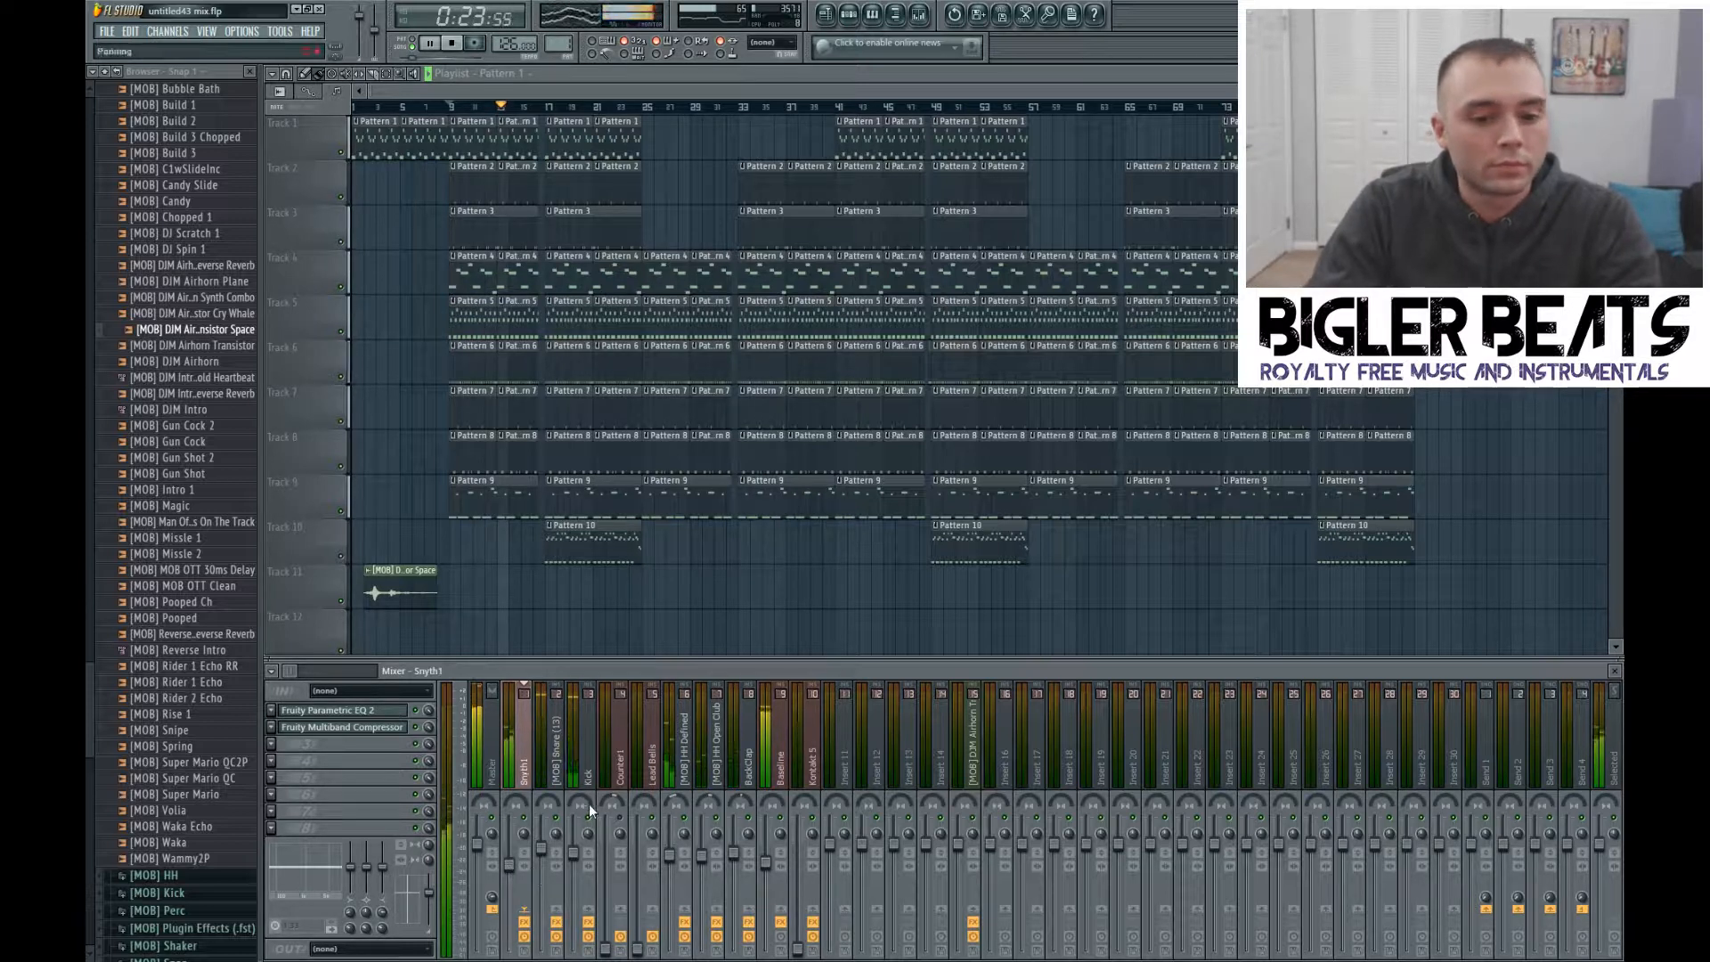
Step: Stop playback, add a Fruity Multiband Compressor after CLA-76 Stereo on the Kick track, and load a preset for it
left_click(589, 784)
key("space")
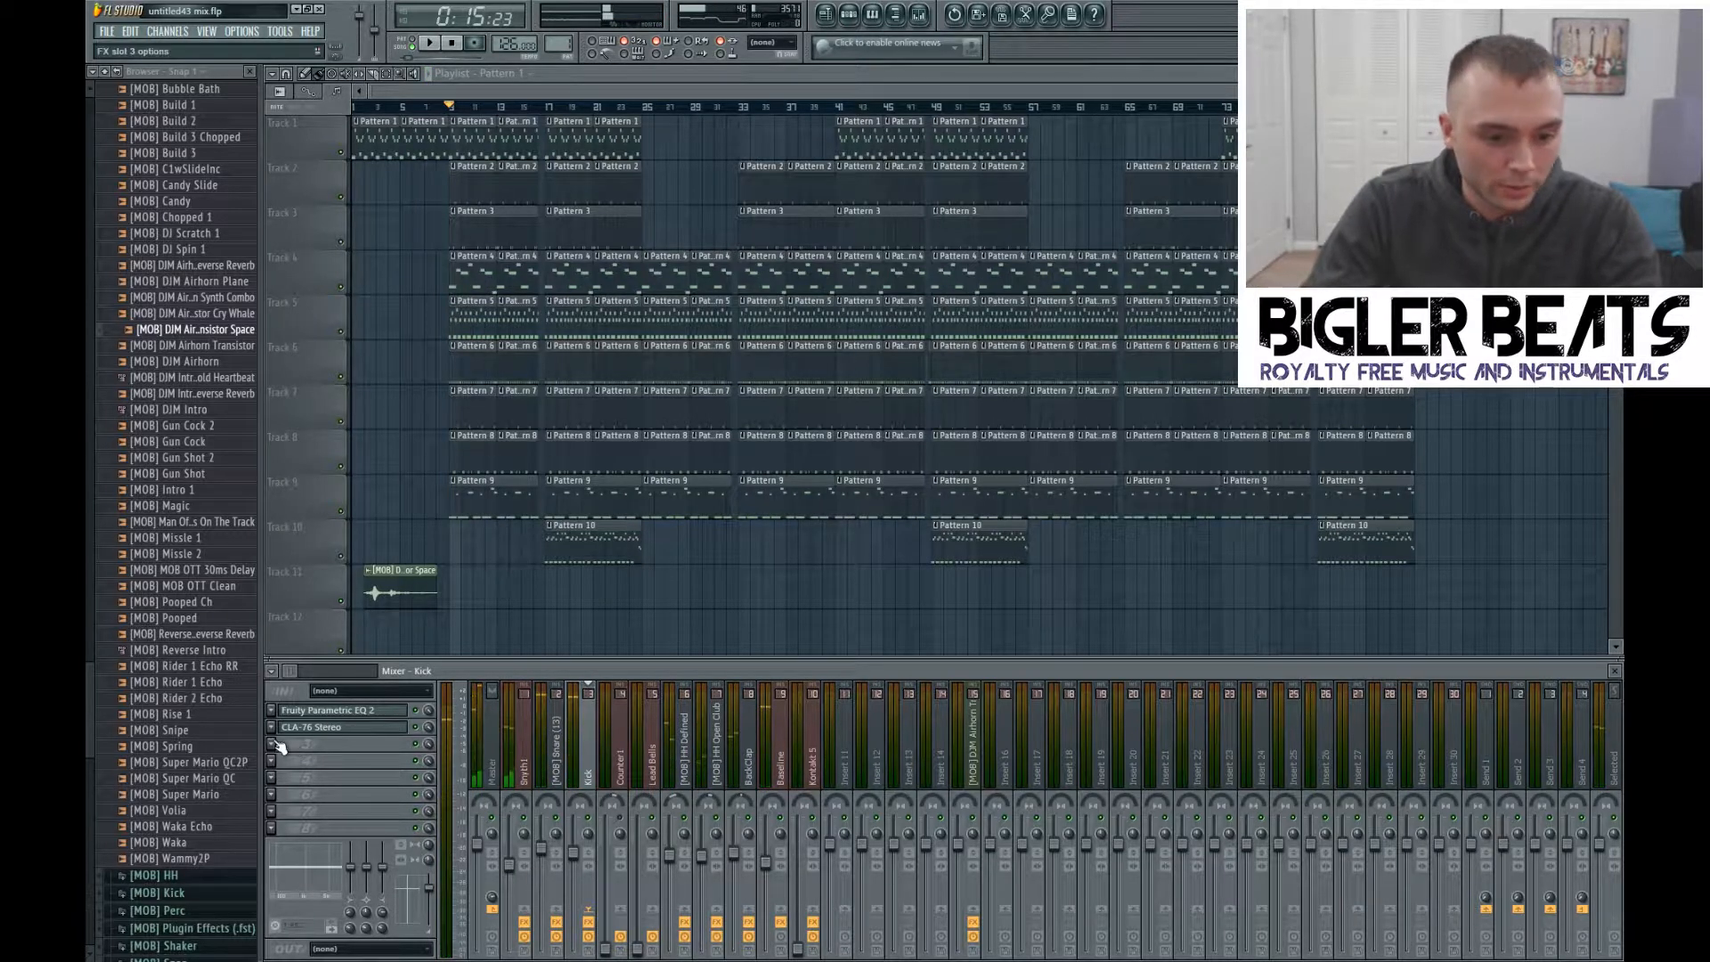
left_click(280, 747)
left_click(500, 538)
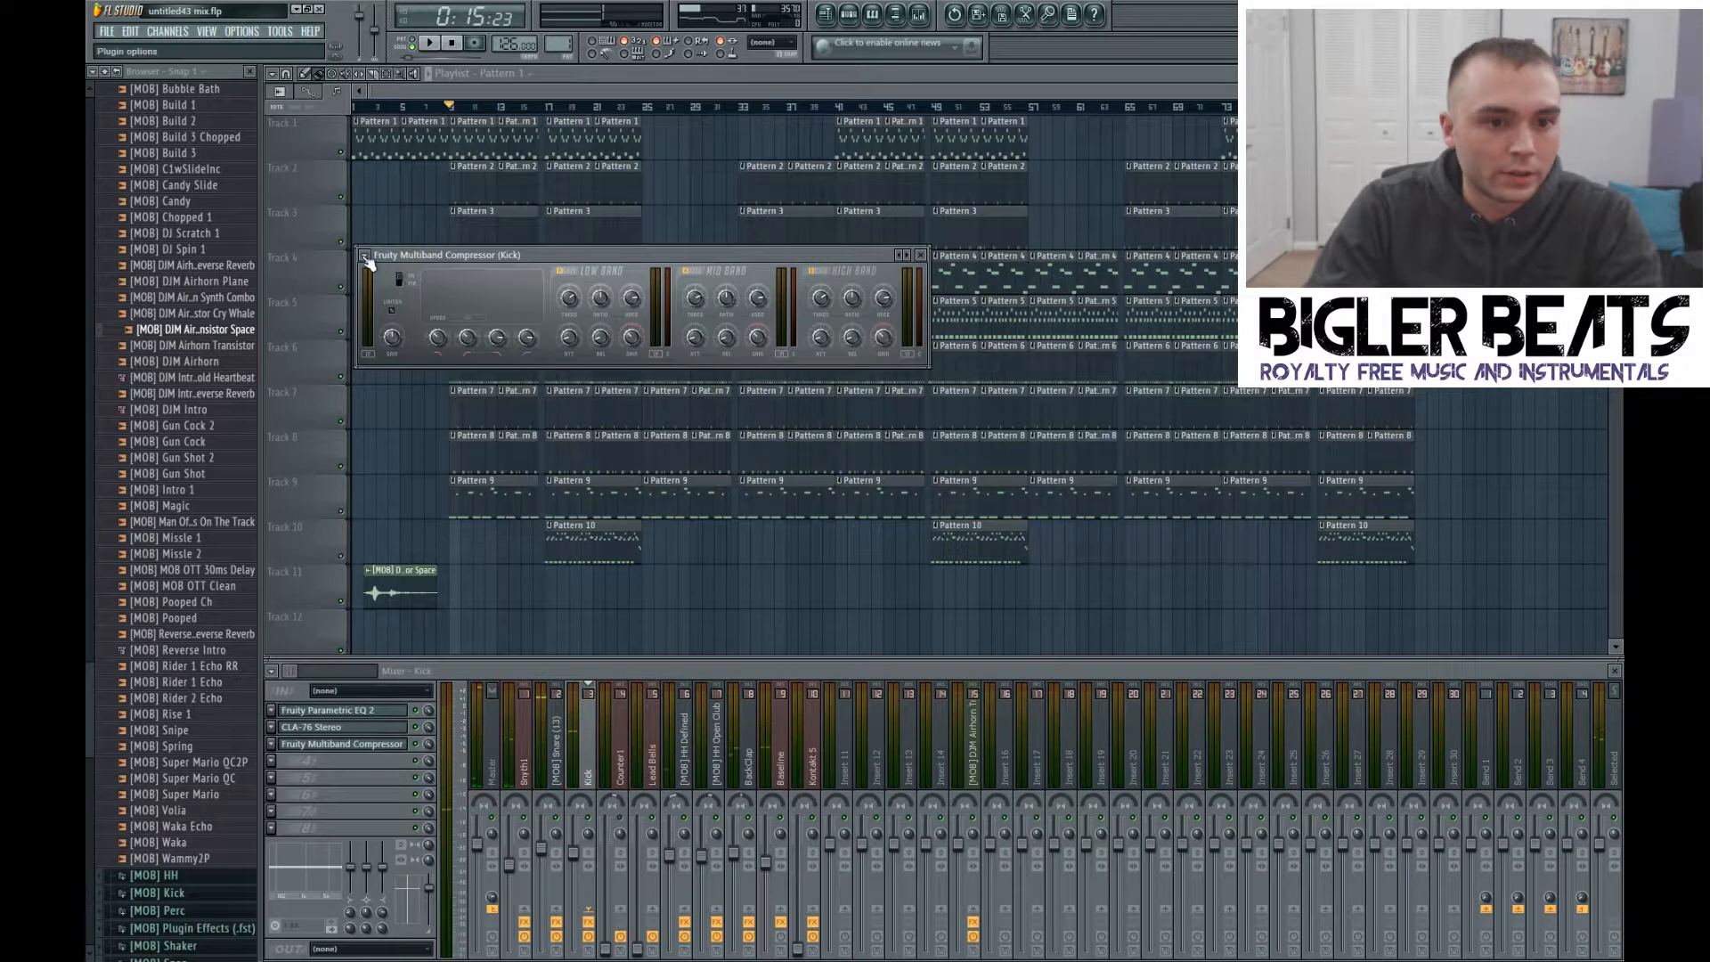
left_click(364, 255)
left_click(572, 531)
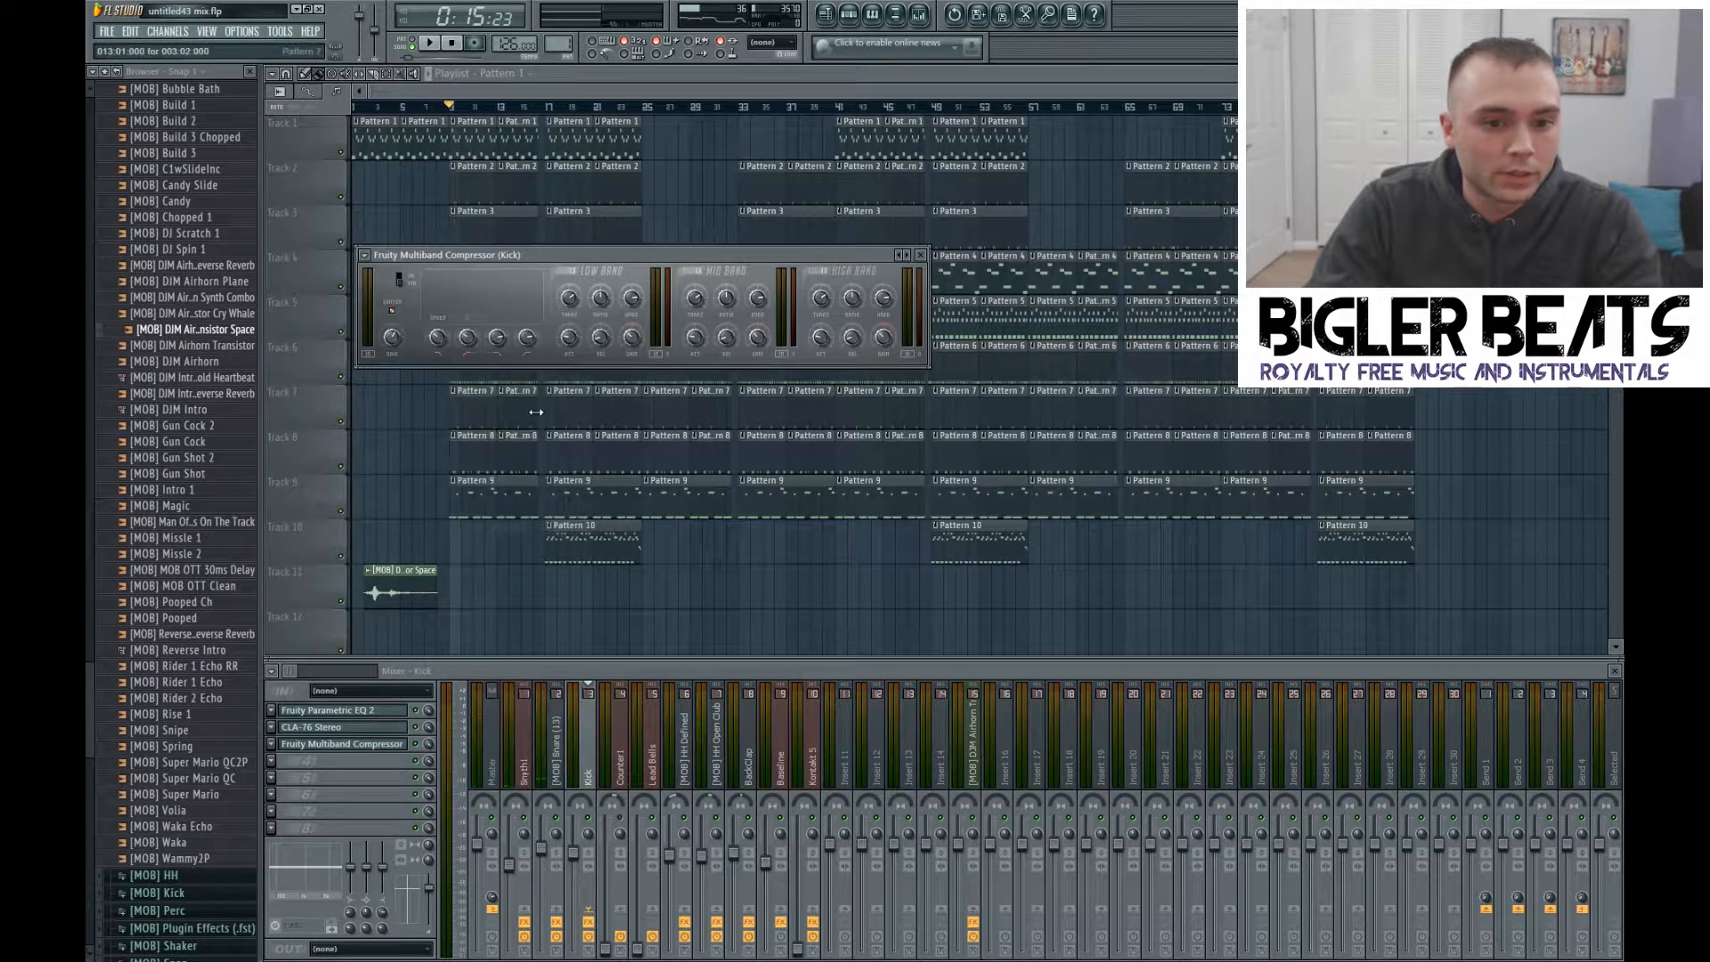
Step: Raise the output gain of the Kick's Fruity Multiband Compressor to about 6.0 dB while replaying the beat
key("space")
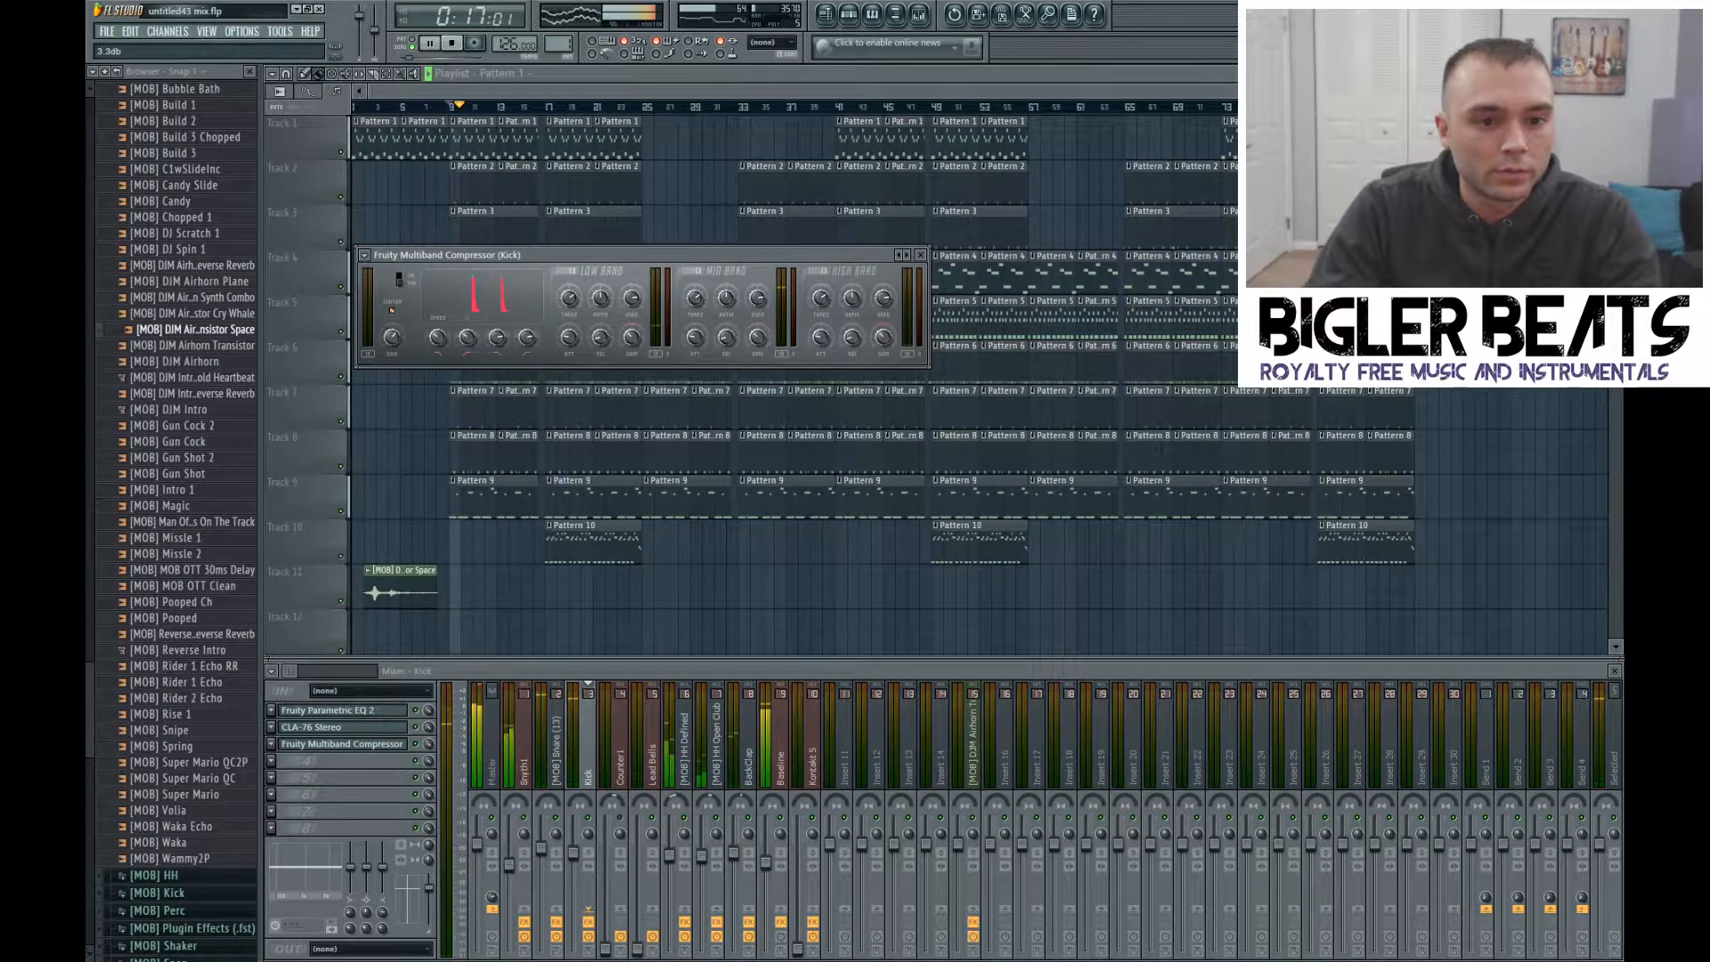
left_click_drag(393, 342, 393, 335)
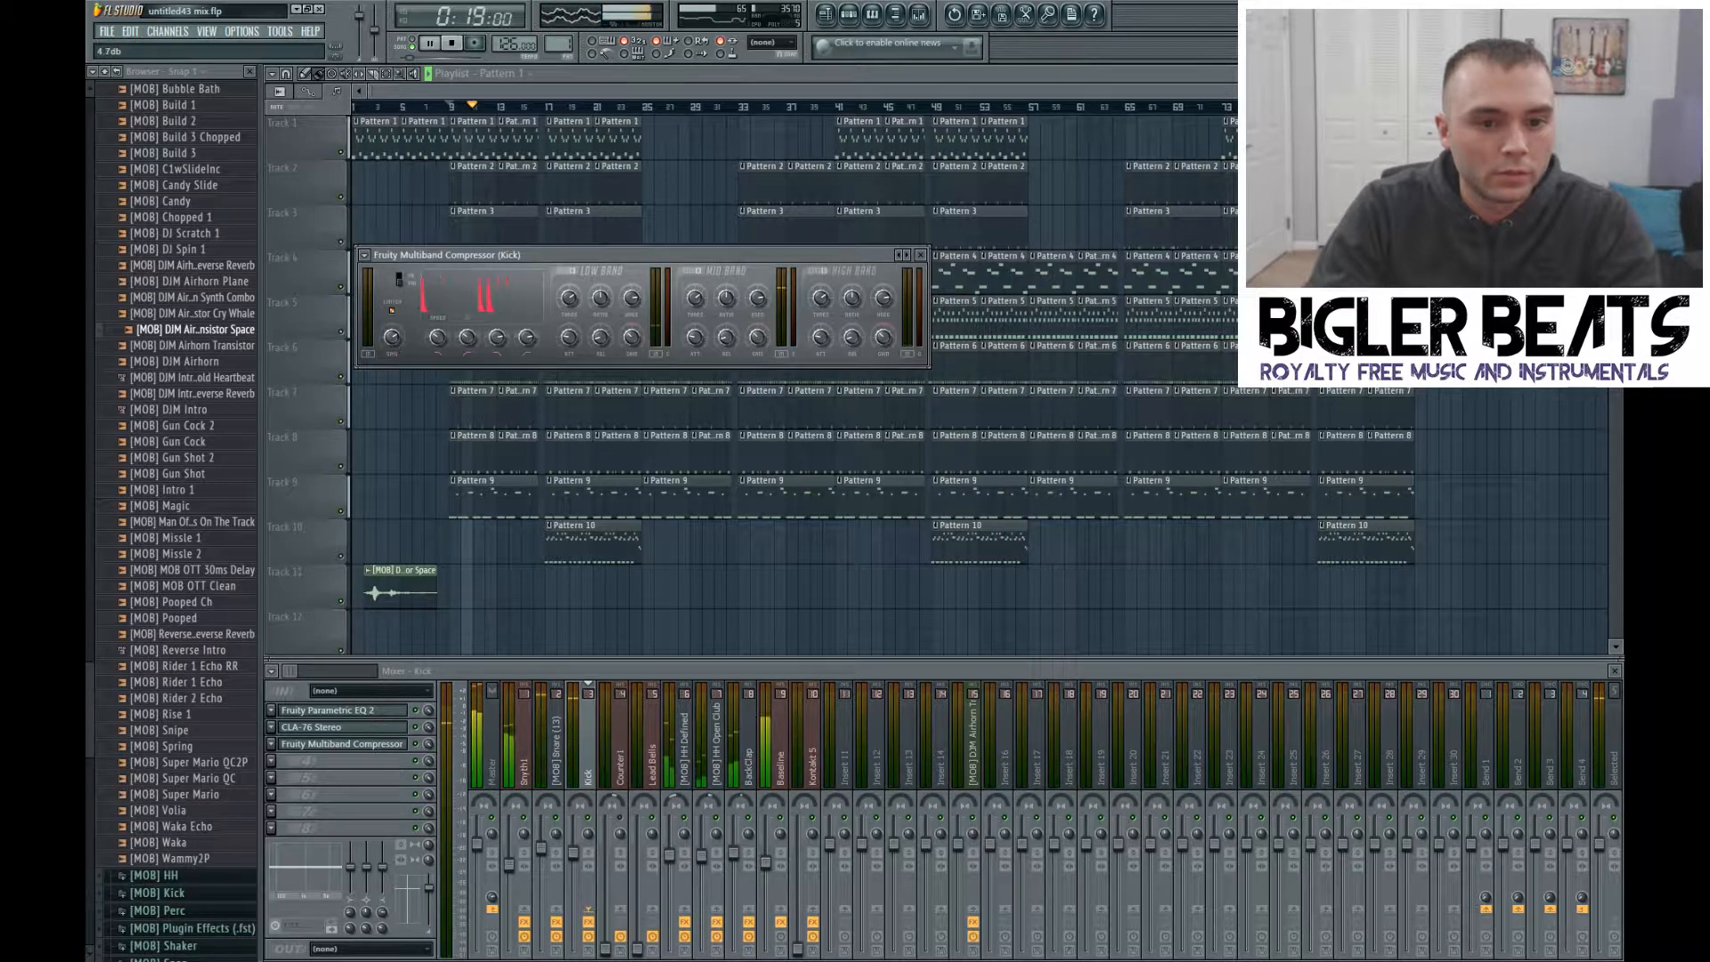
key("space")
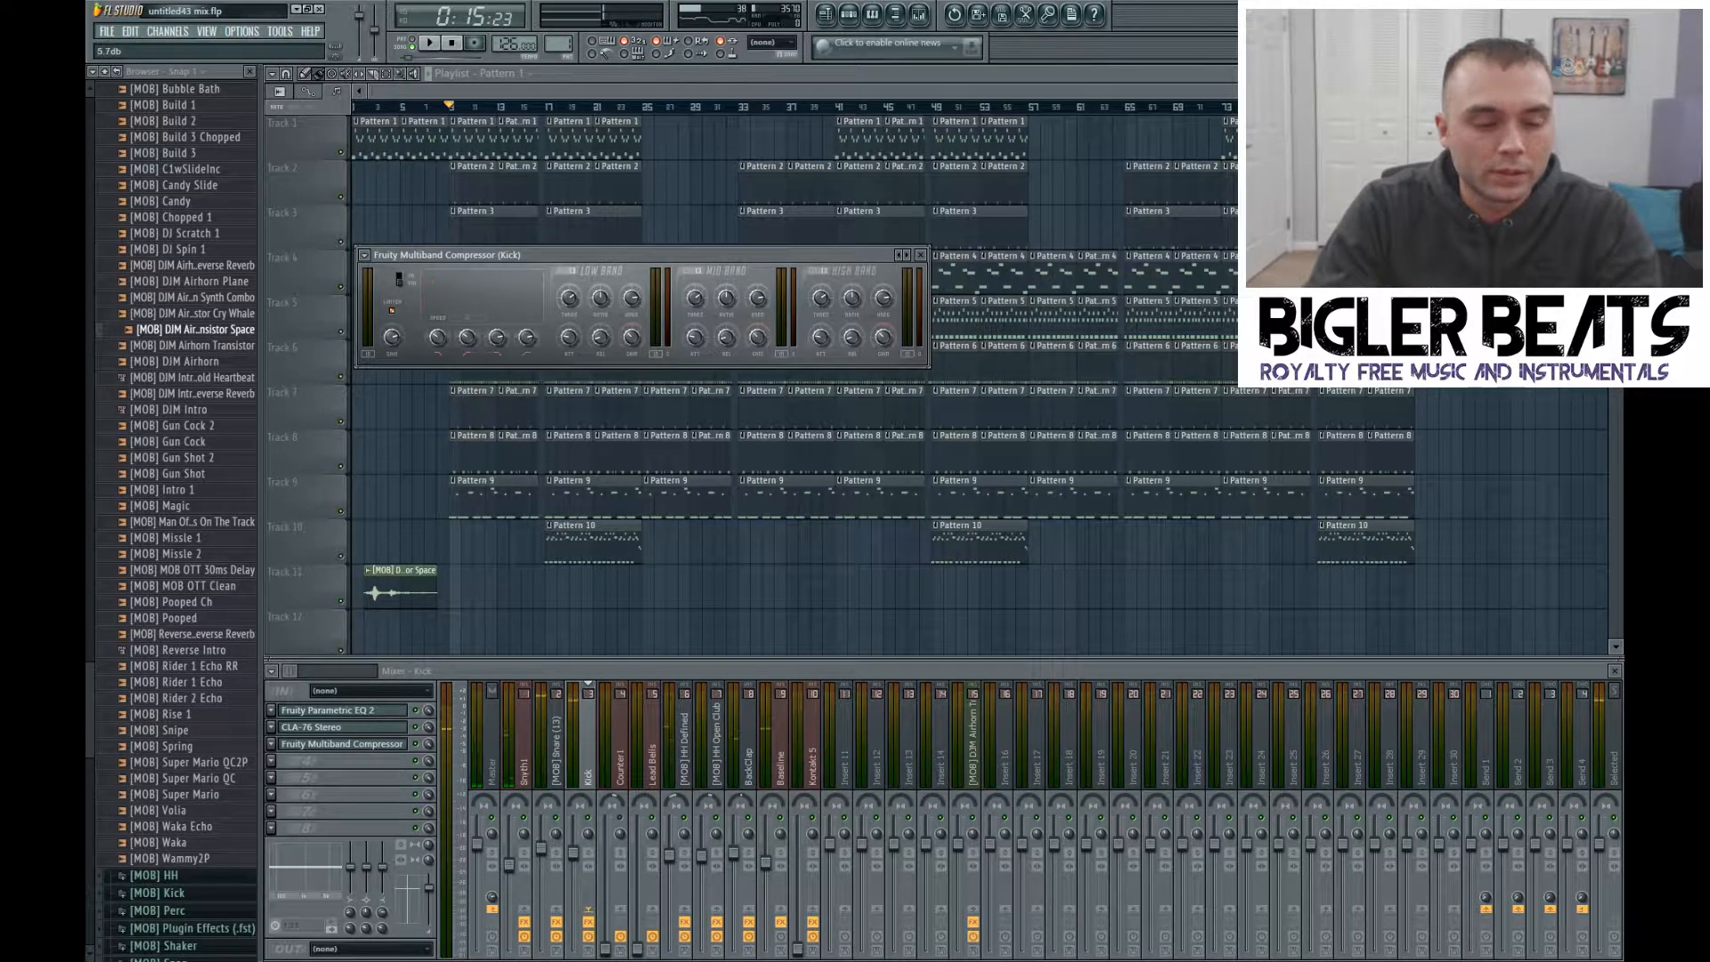
key("space")
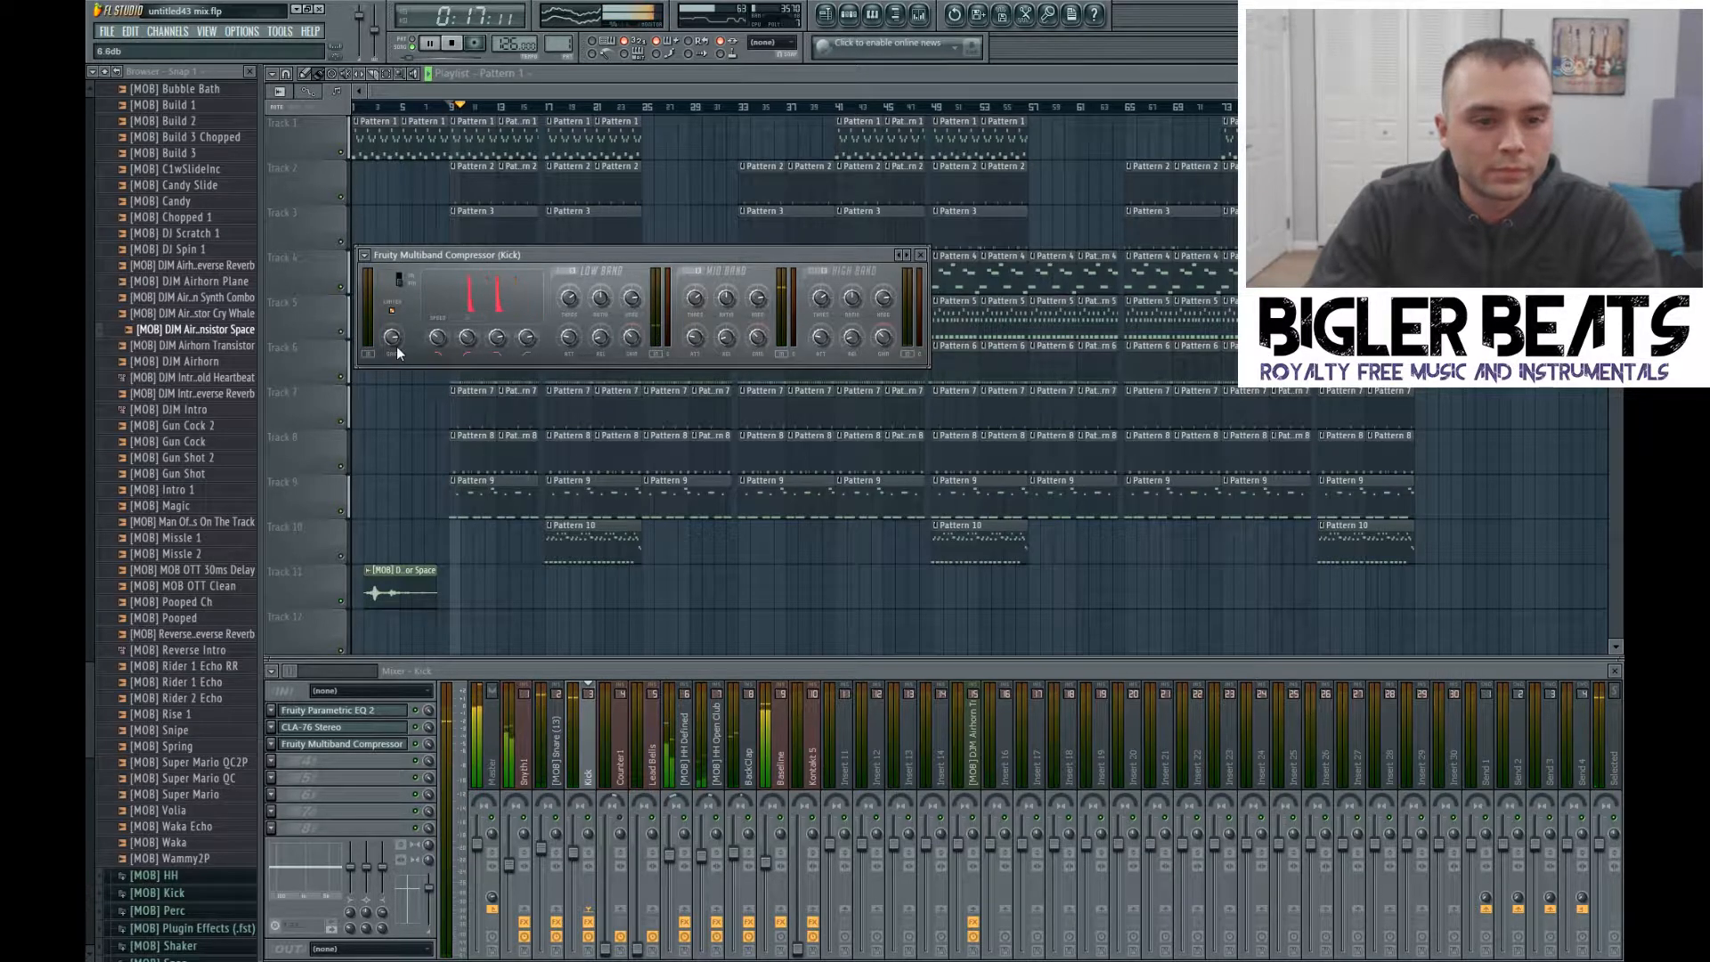
Step: Raise the output gain of the Kick's Fruity Multiband Compressor to about 7.0 dB during playback, stop the beat and close the plugin
left_click_drag(398, 351, 398, 345)
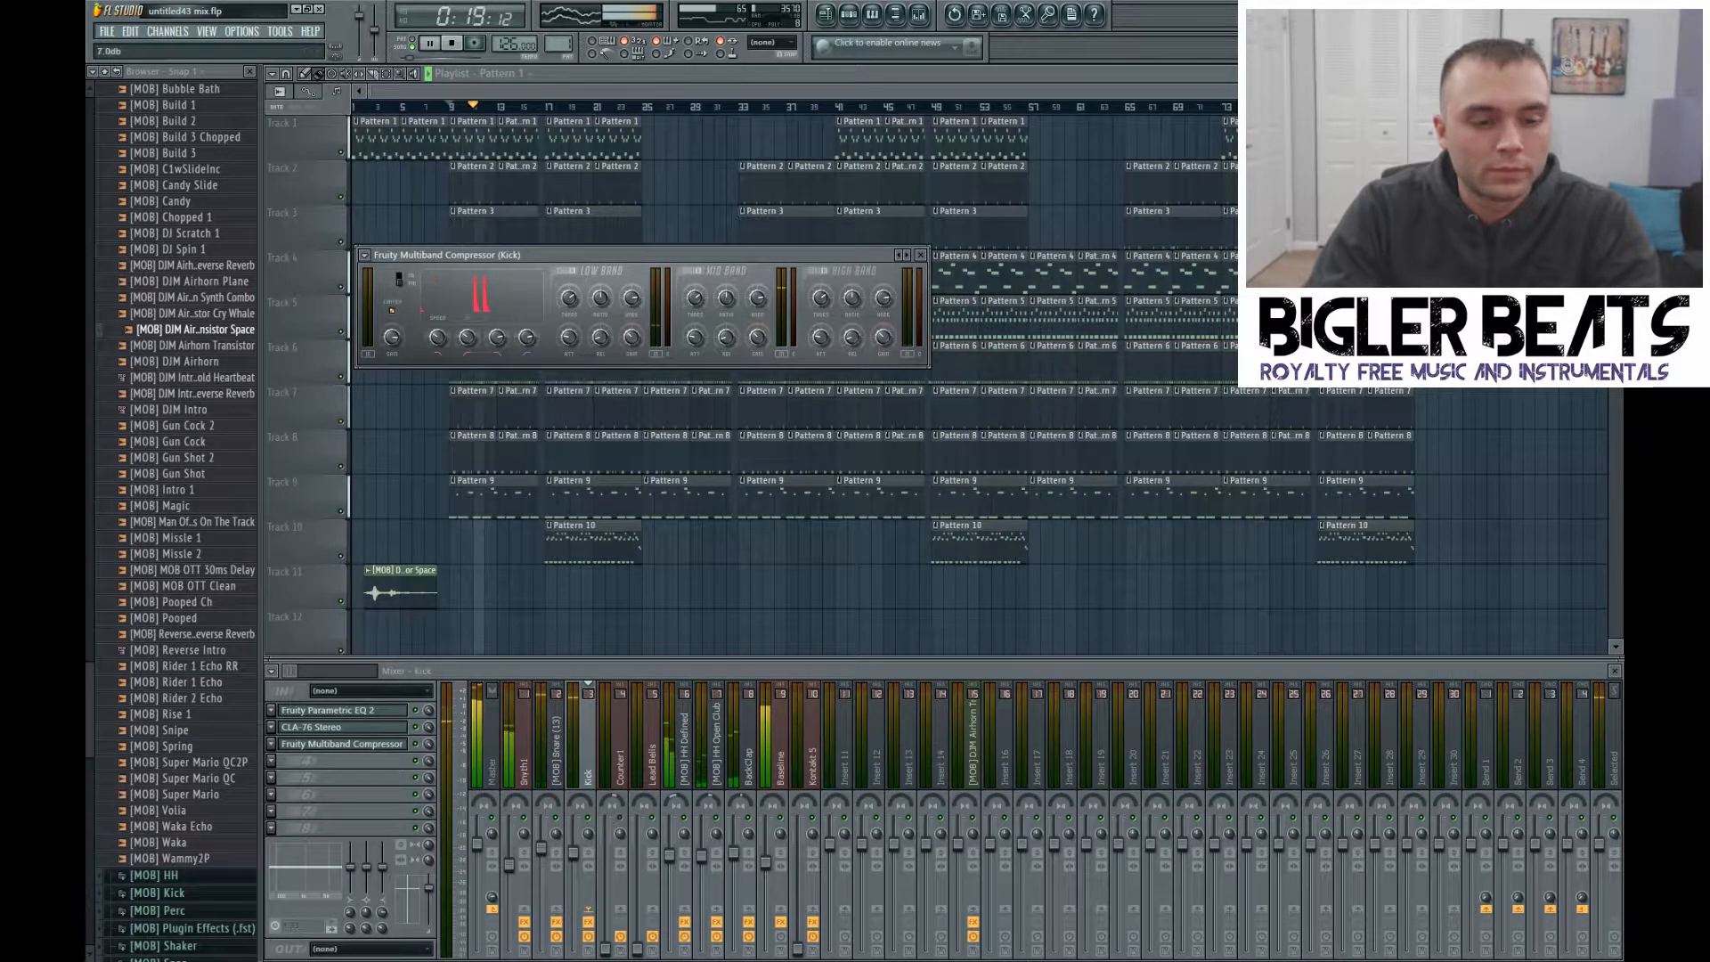
left_click(922, 256)
left_click(365, 744)
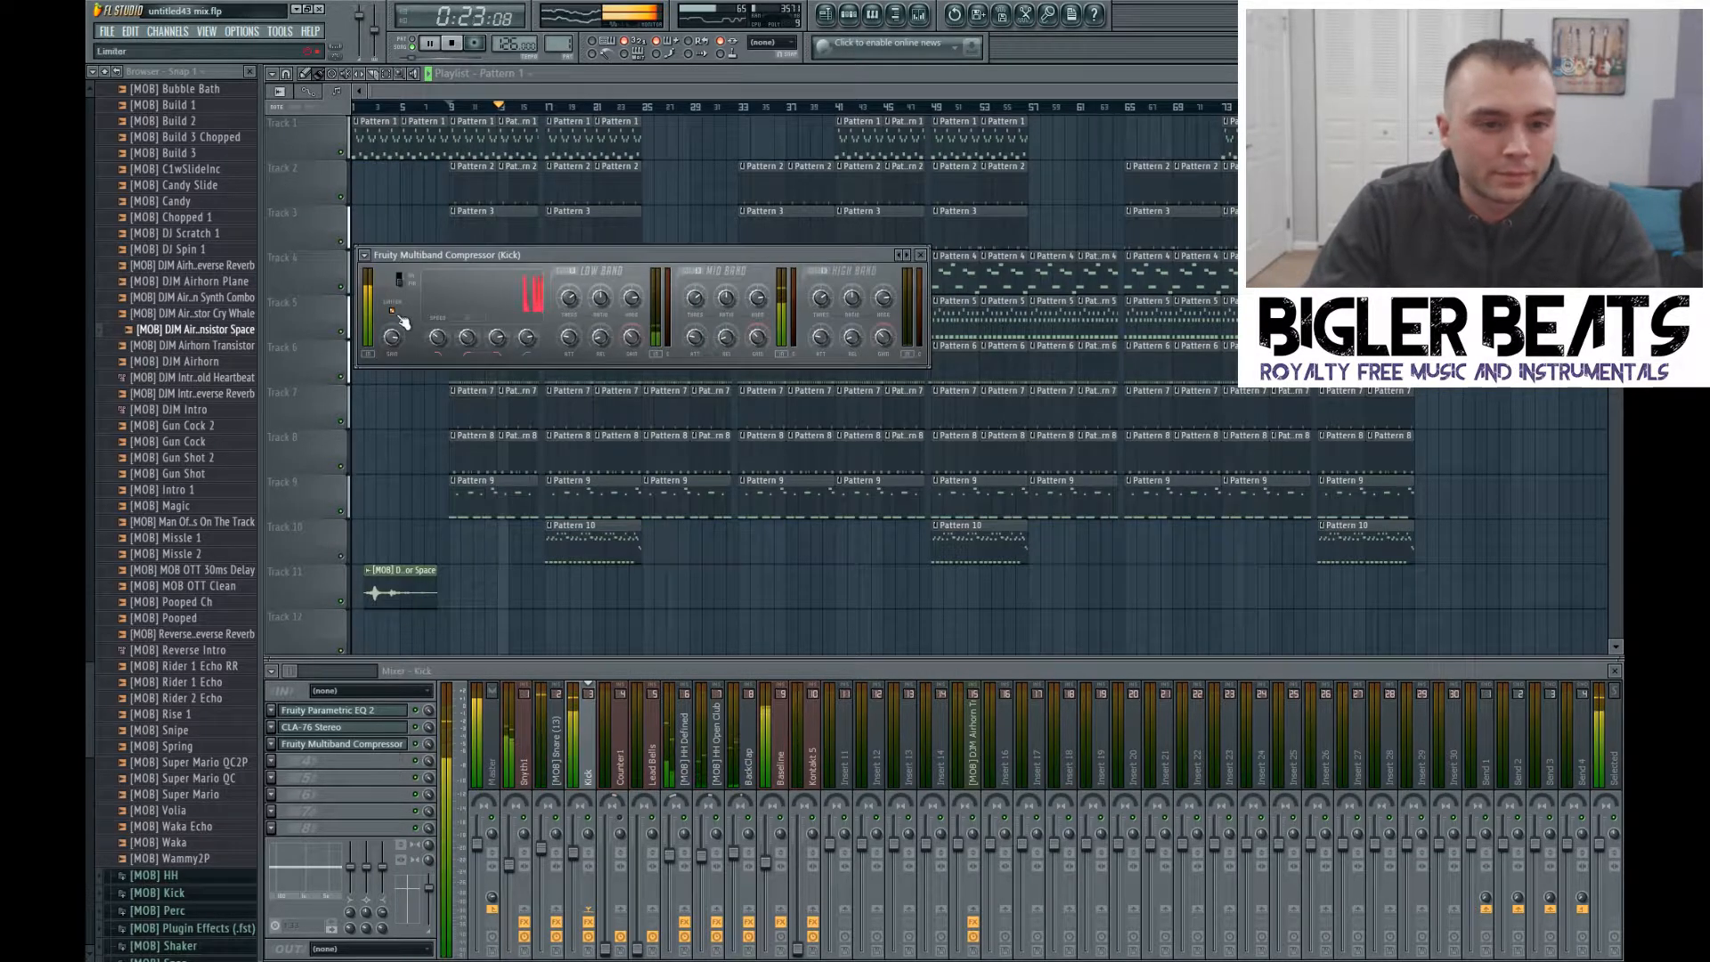
key("space")
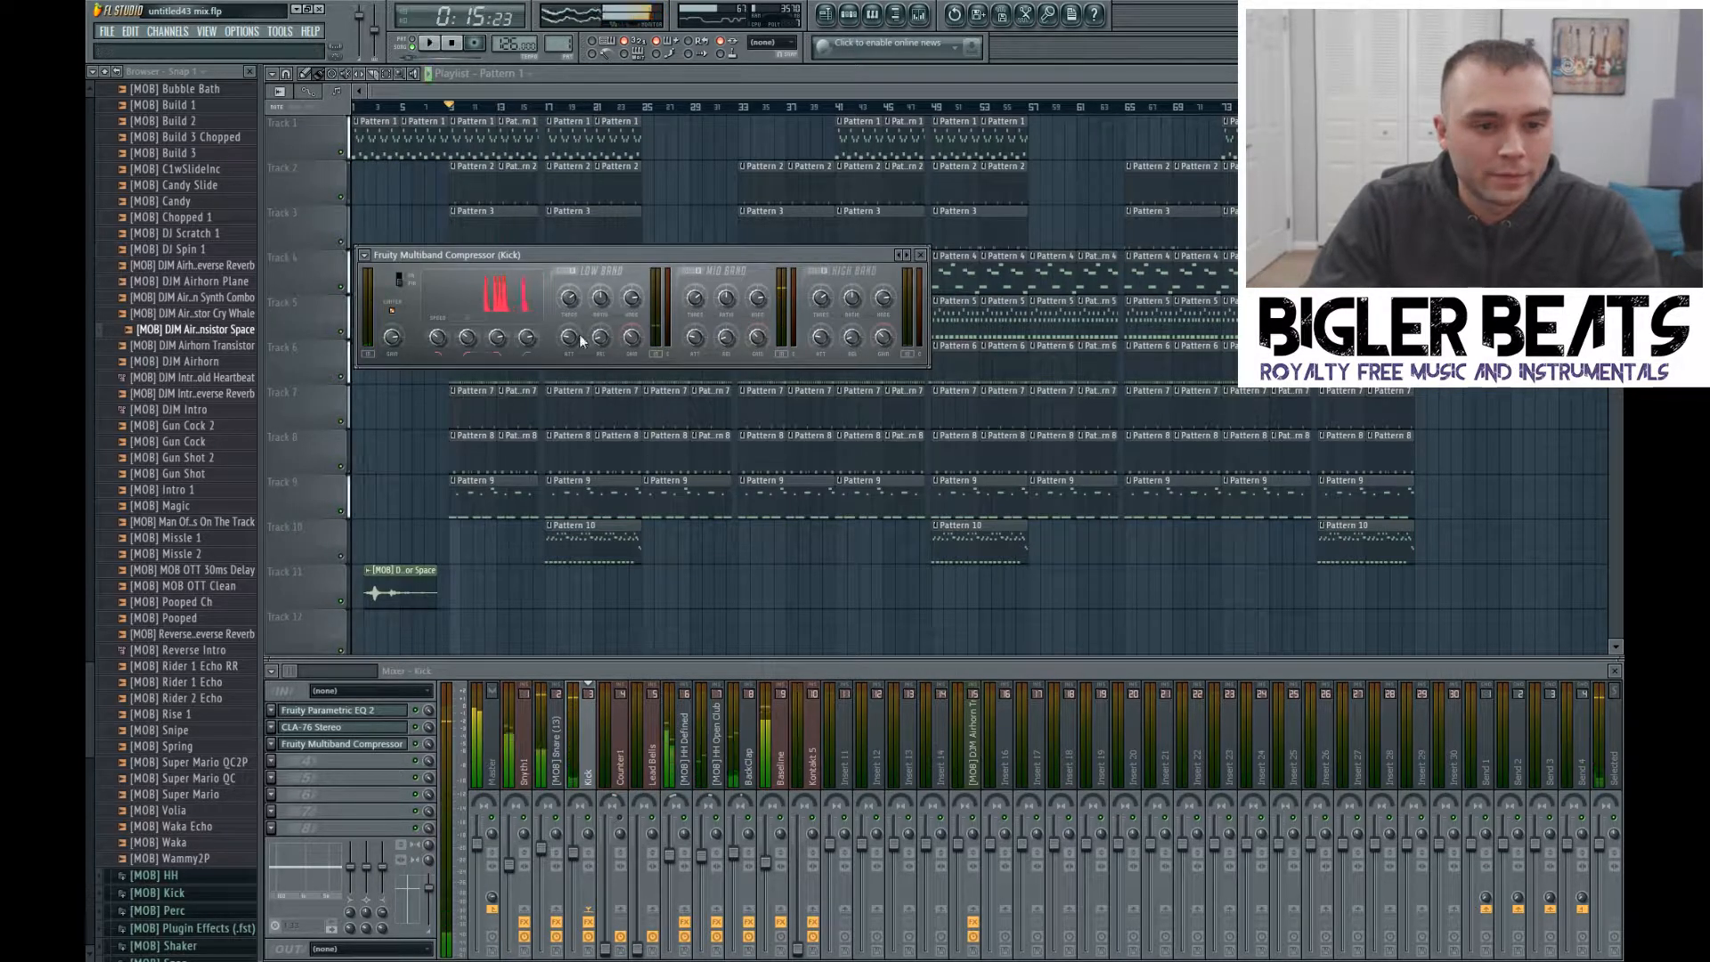
left_click(917, 256)
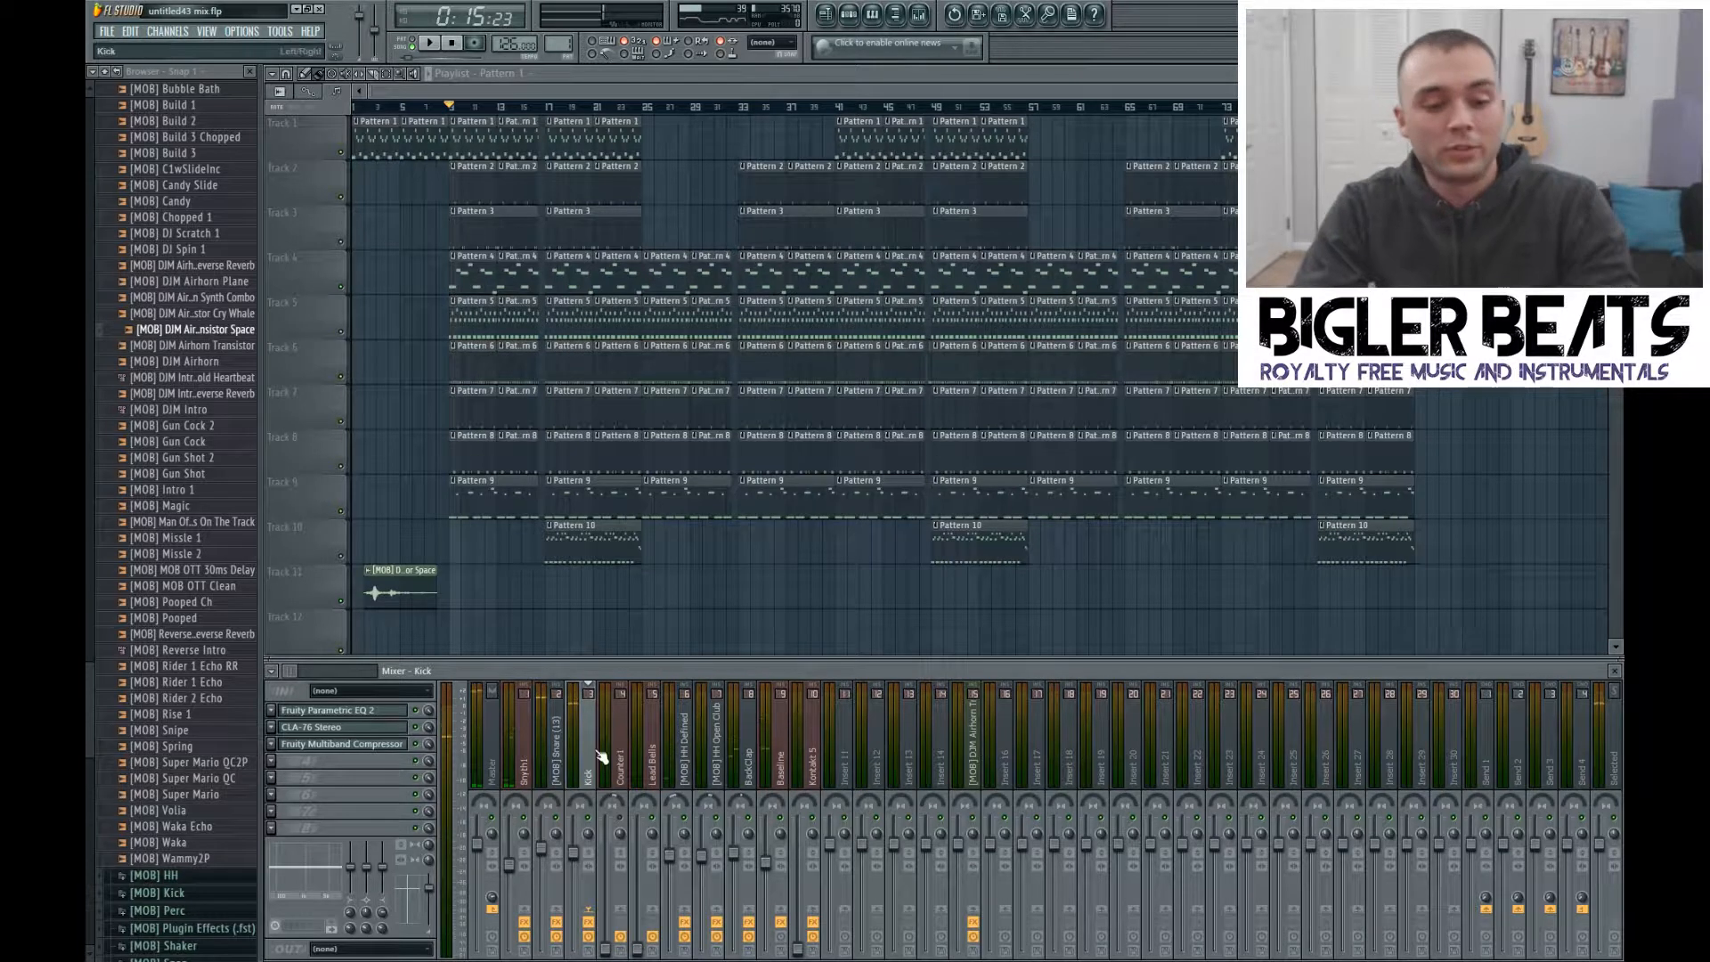
left_click(357, 744)
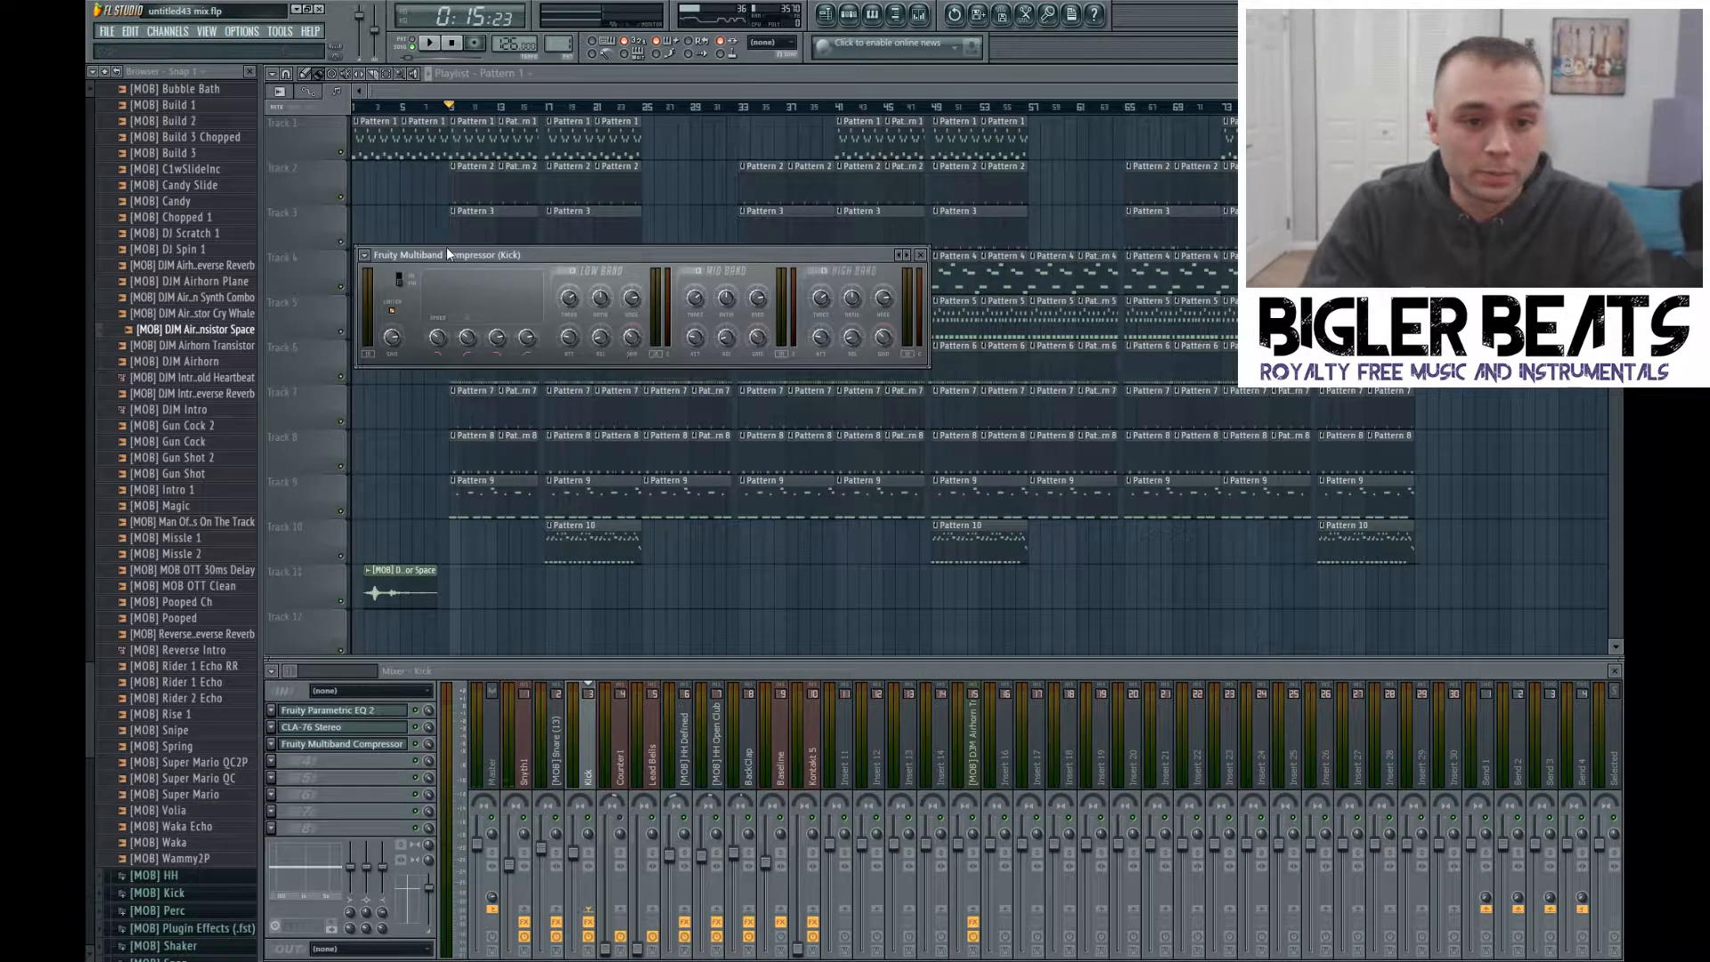
left_click(922, 256)
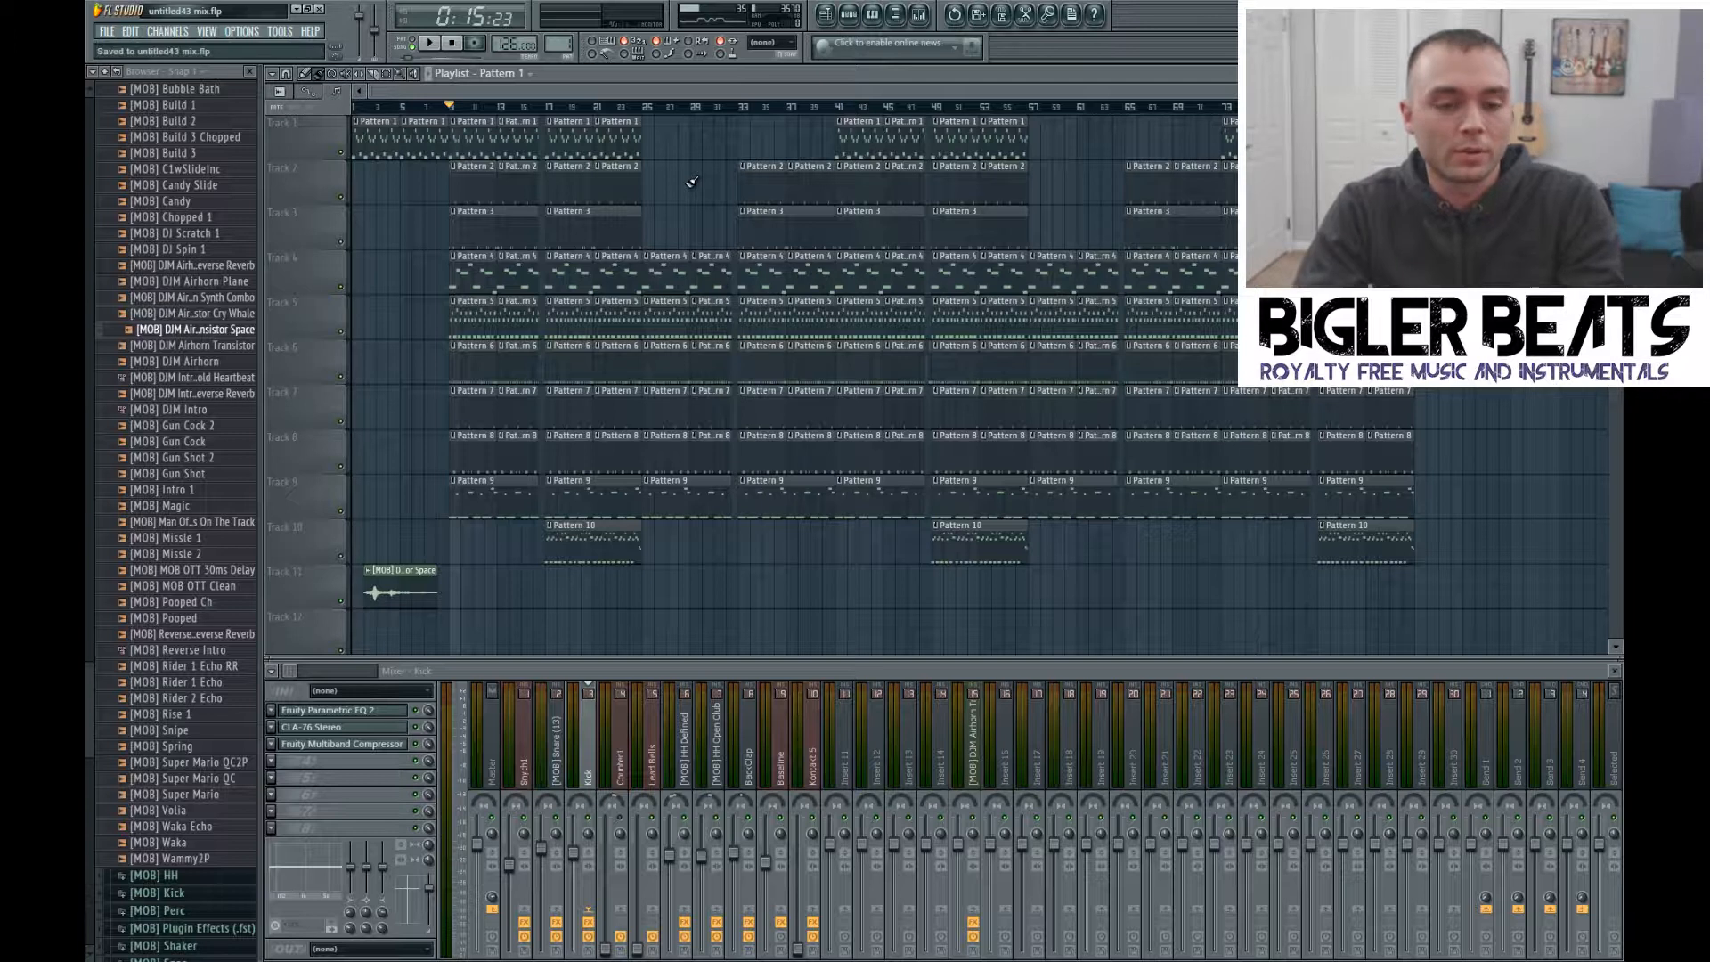
Step: Replay the beat briefly, and add the Waves Maserati B72 Stereo plugin after Fruity Multiband Compressor on the Baseline track
key("space")
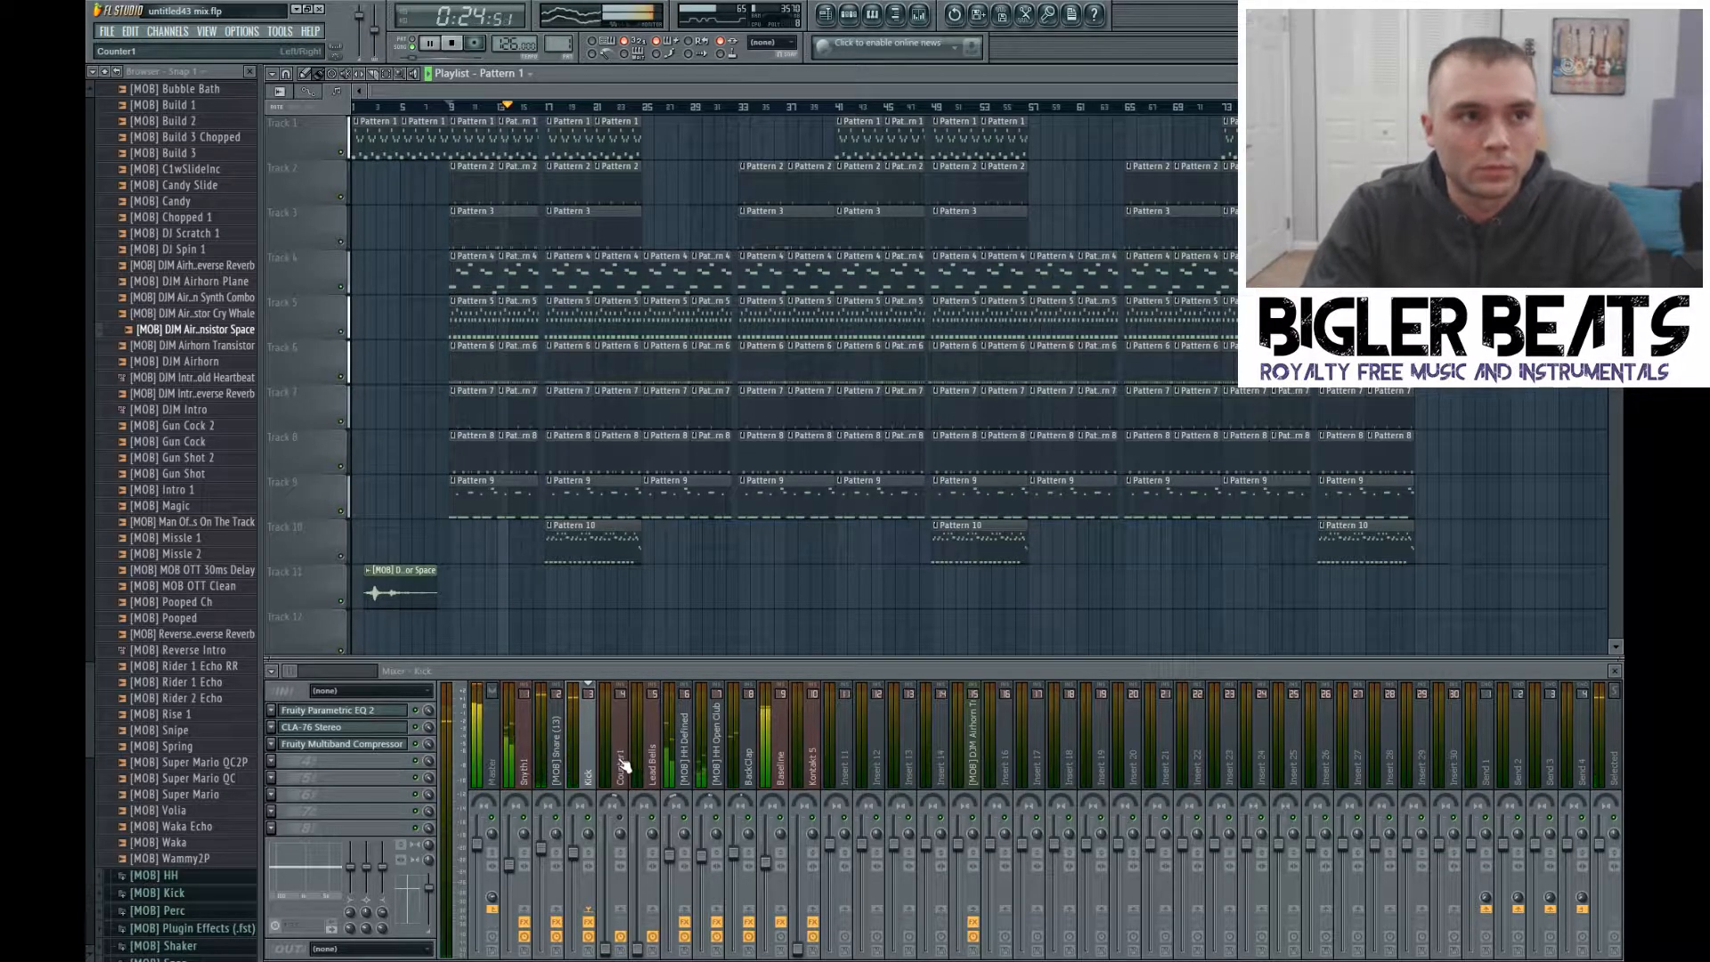
key("space")
left_click(781, 748)
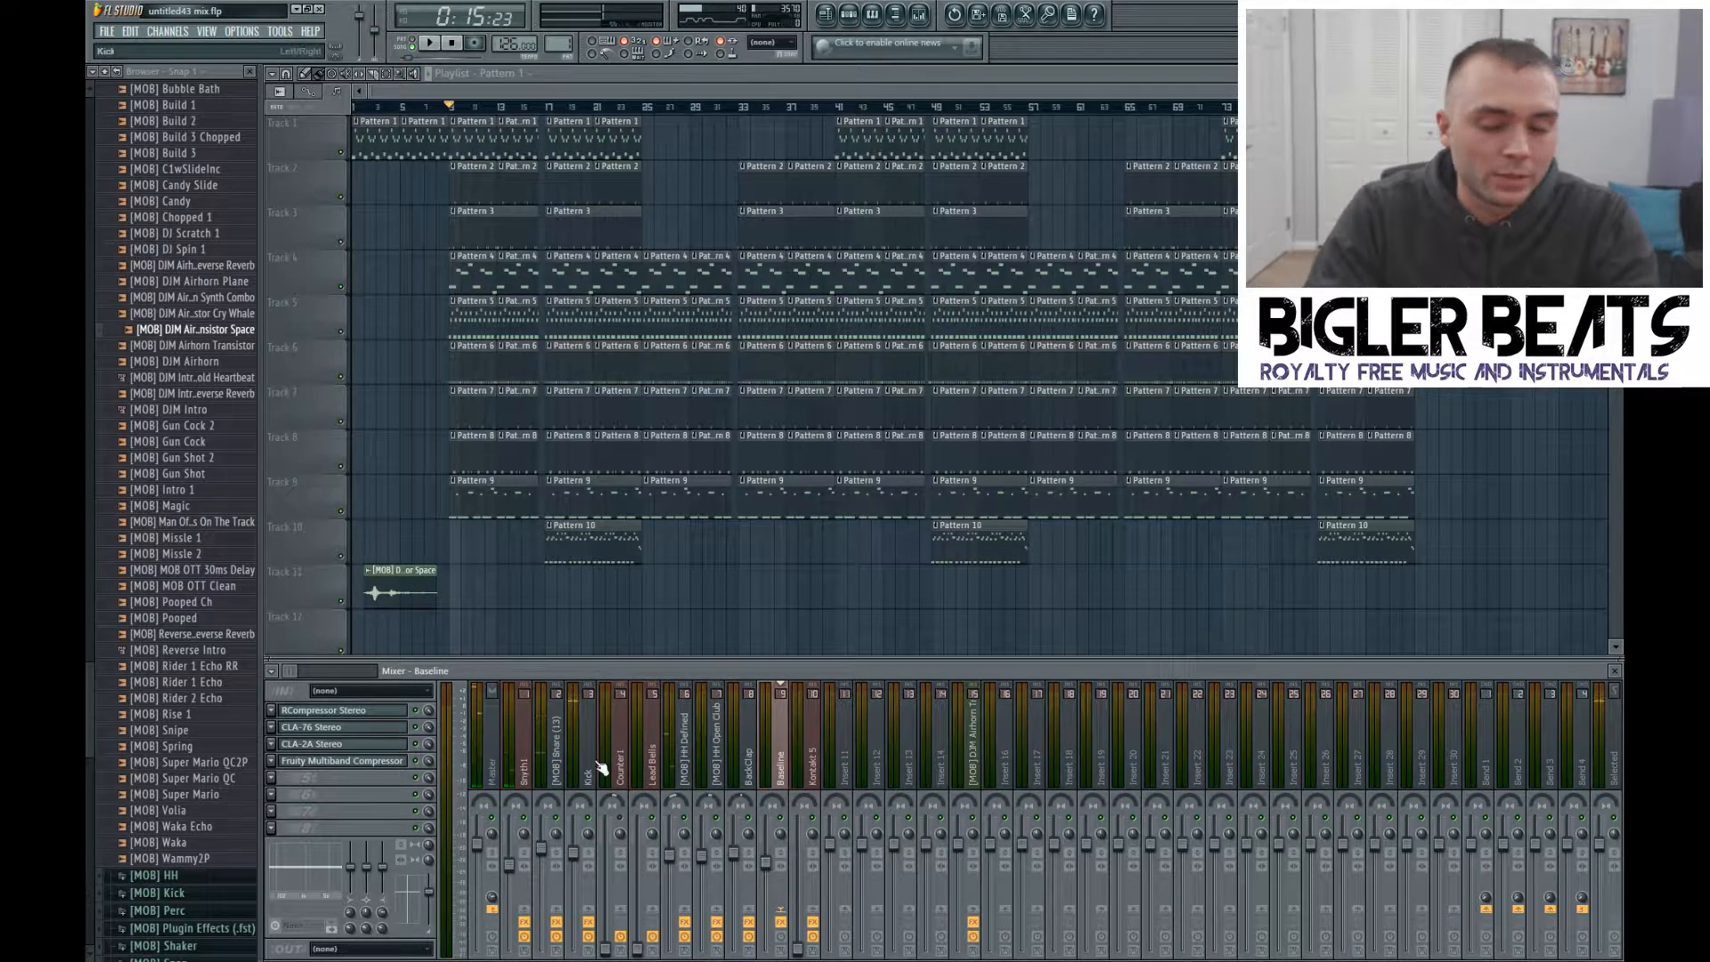
left_click(275, 783)
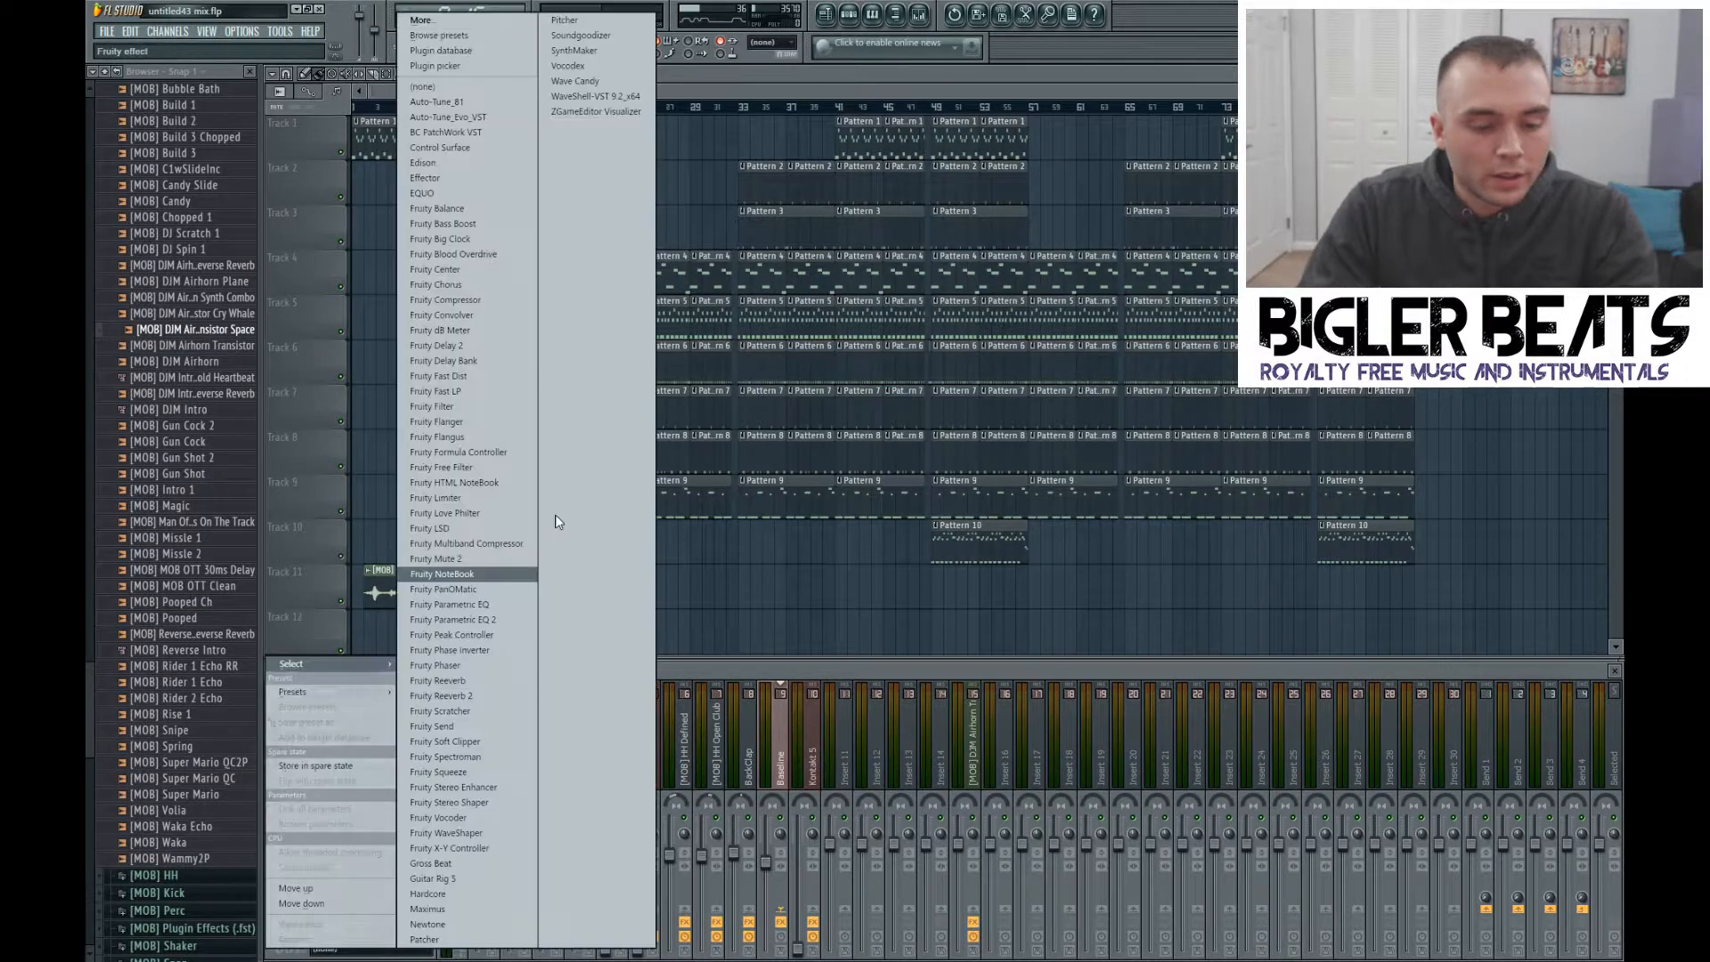
left_click(558, 84)
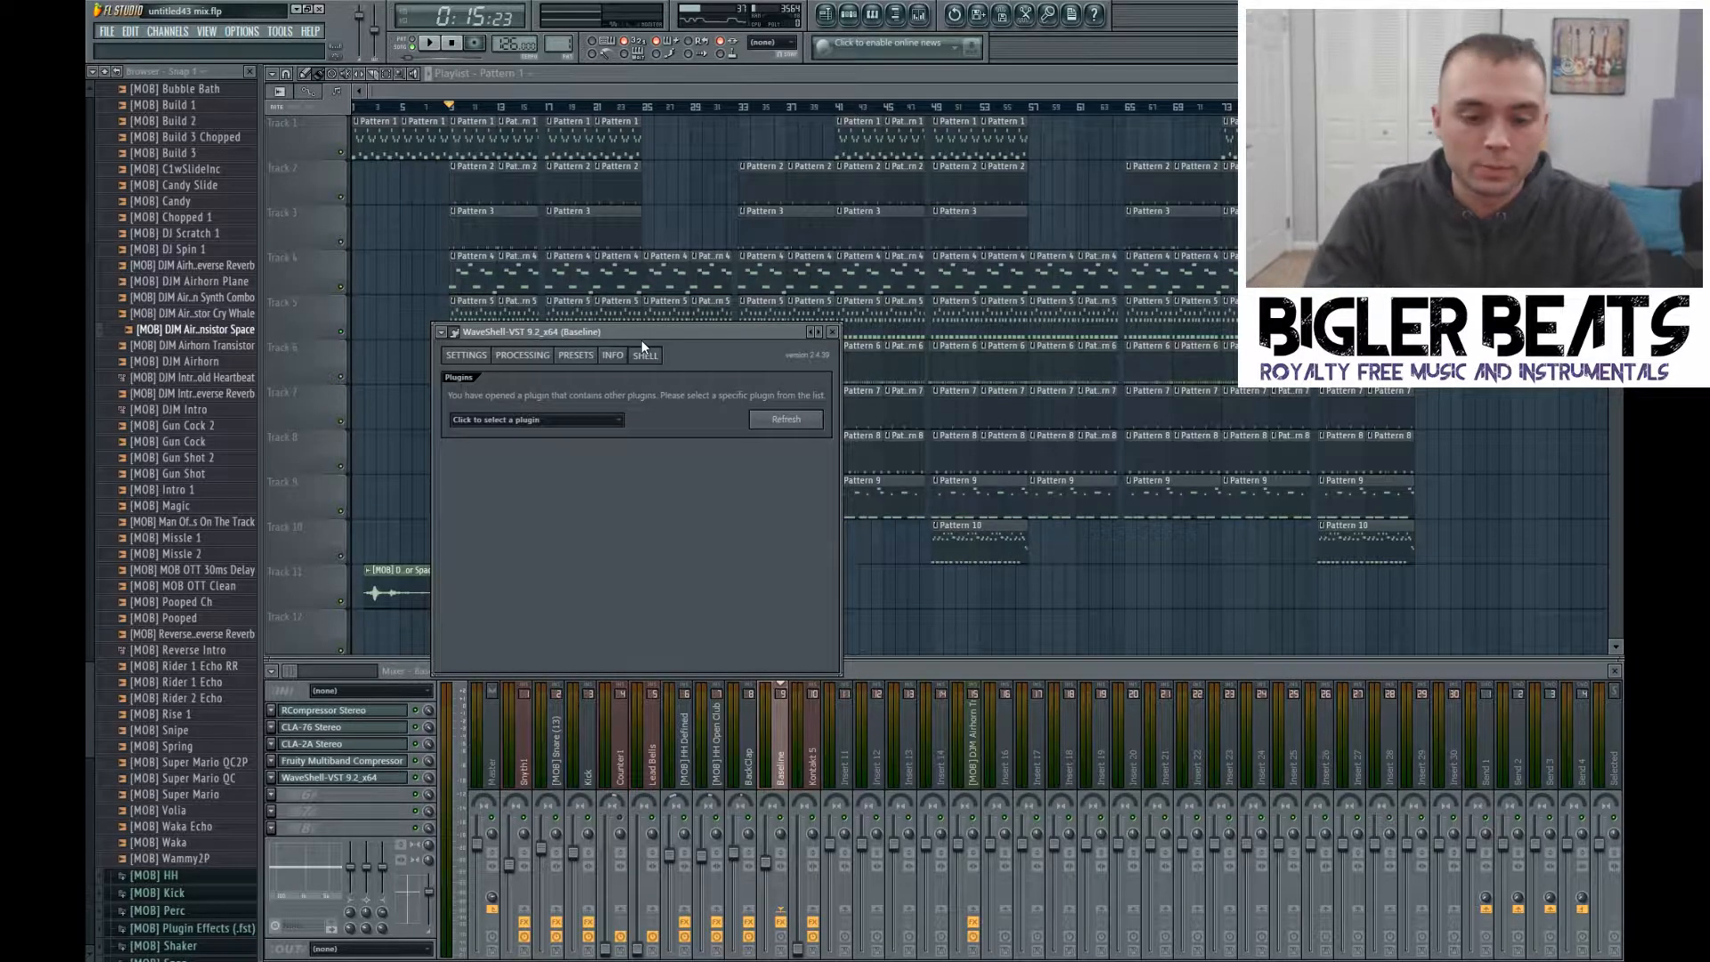
left_click(552, 421)
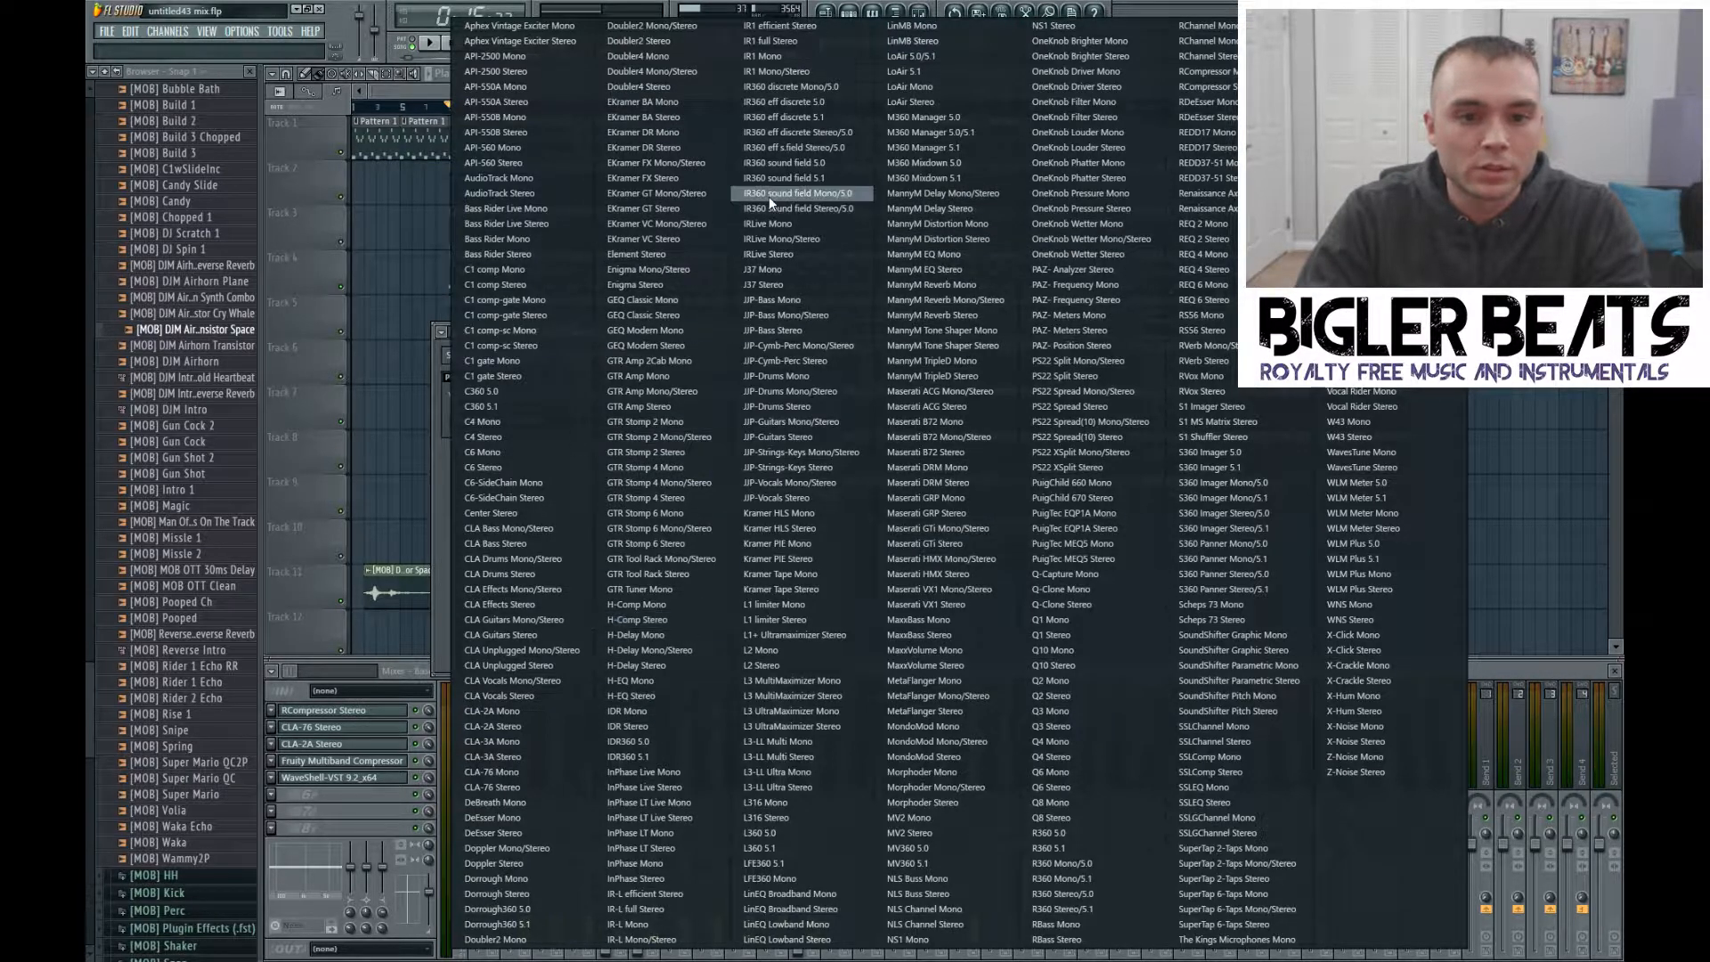
left_click(942, 457)
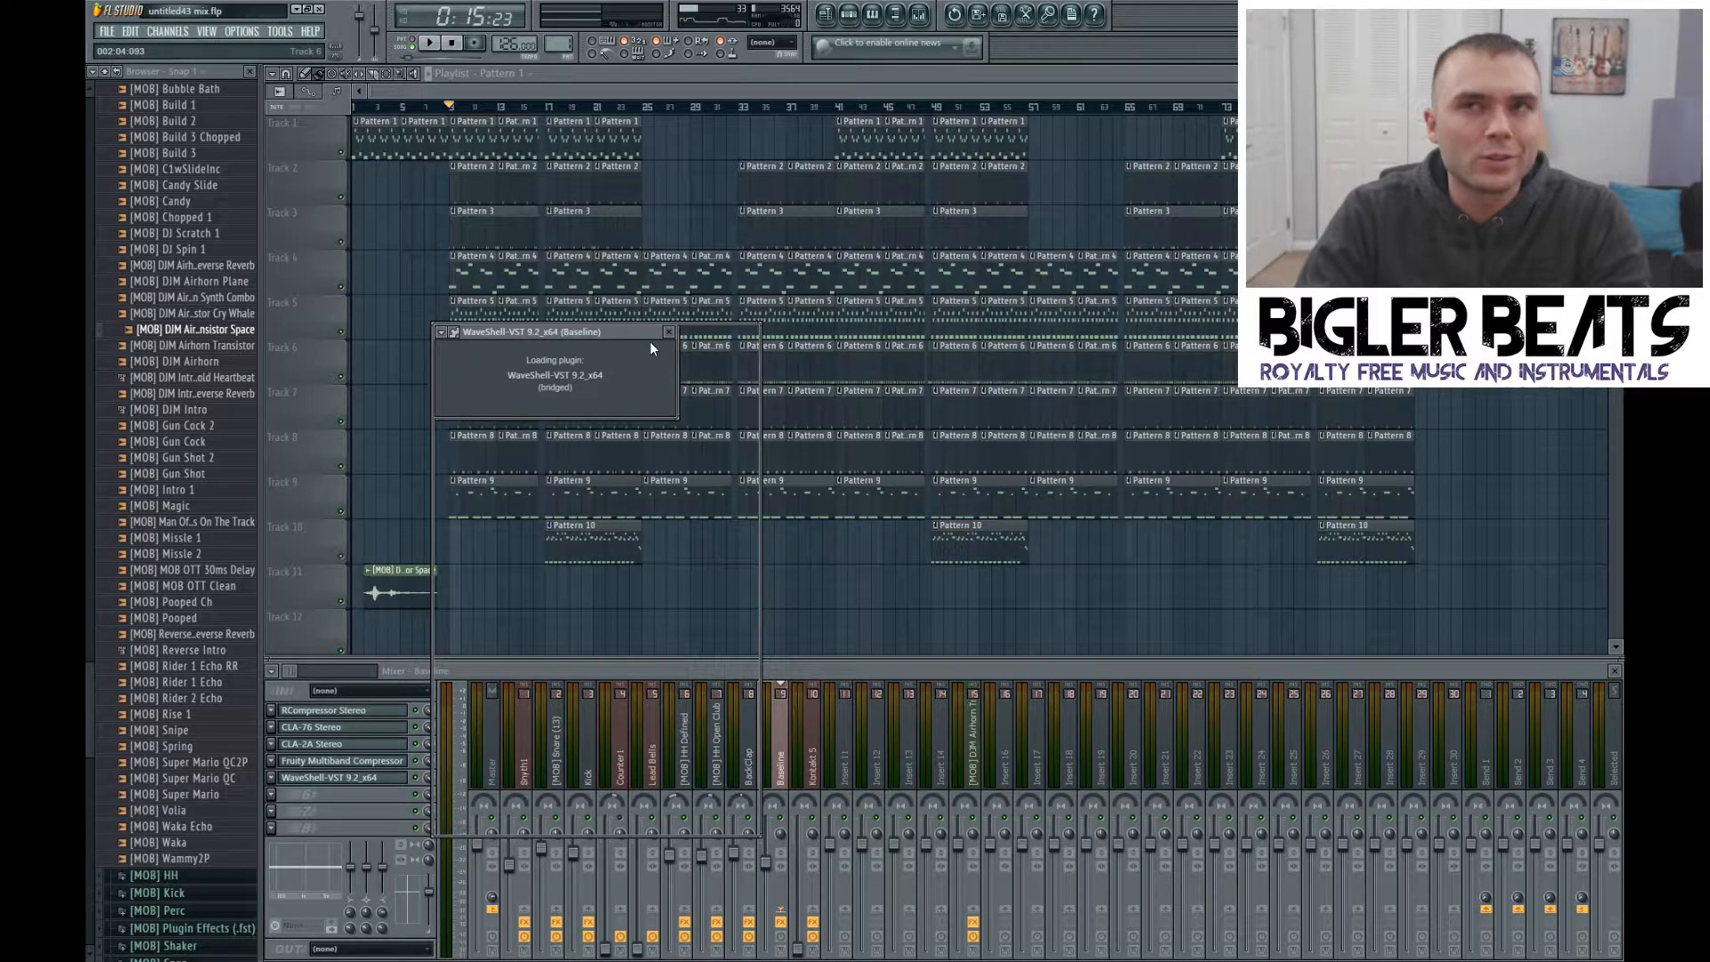
left_click_drag(663, 330, 712, 223)
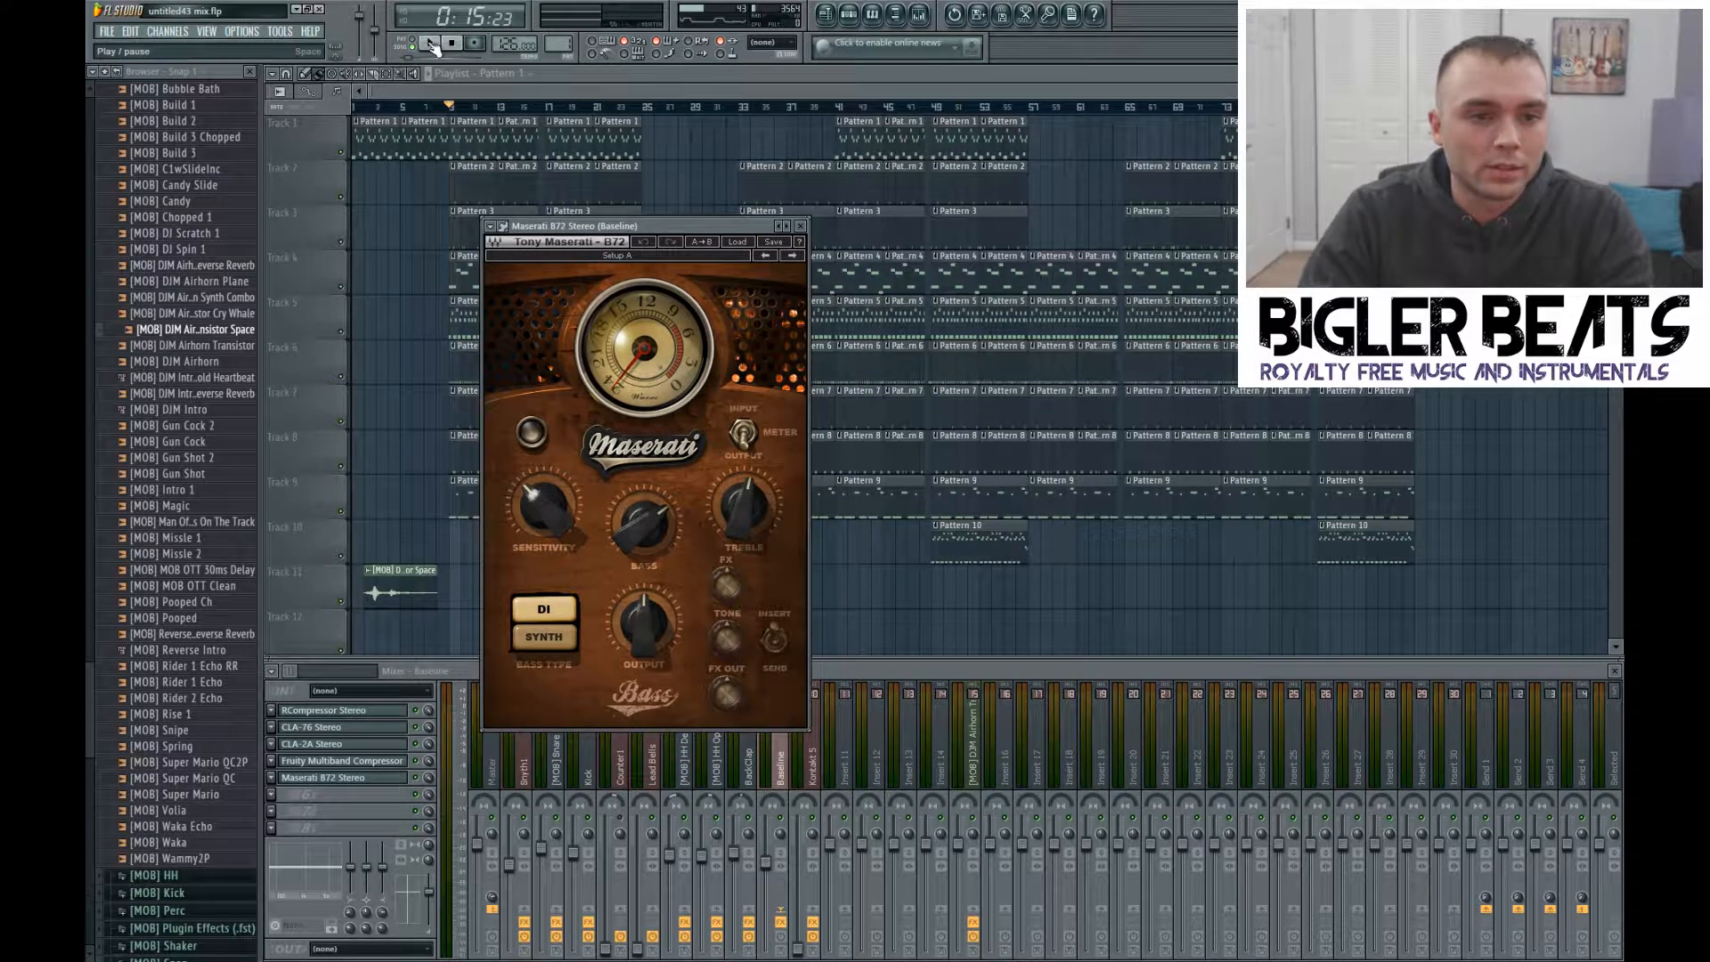
Step: Audition the Maserati B72 presets on the Baseline track while the beat plays, and settle on the Fat Rock preset
left_click(431, 44)
left_click(791, 255)
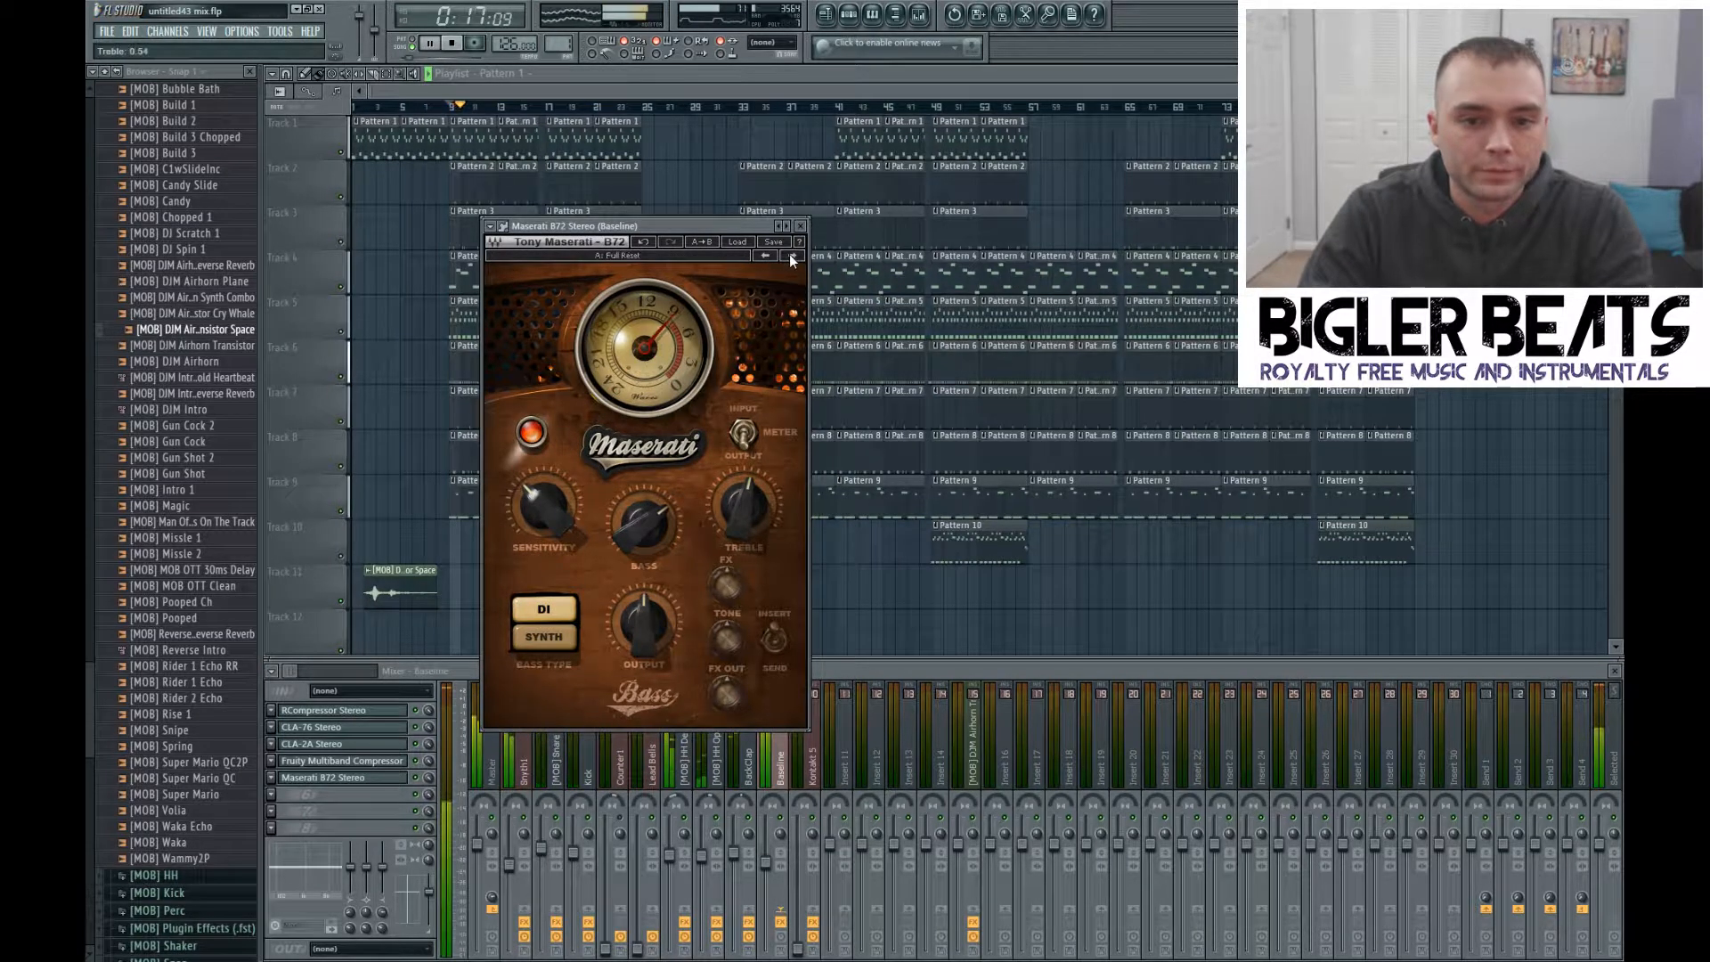
left_click(790, 256)
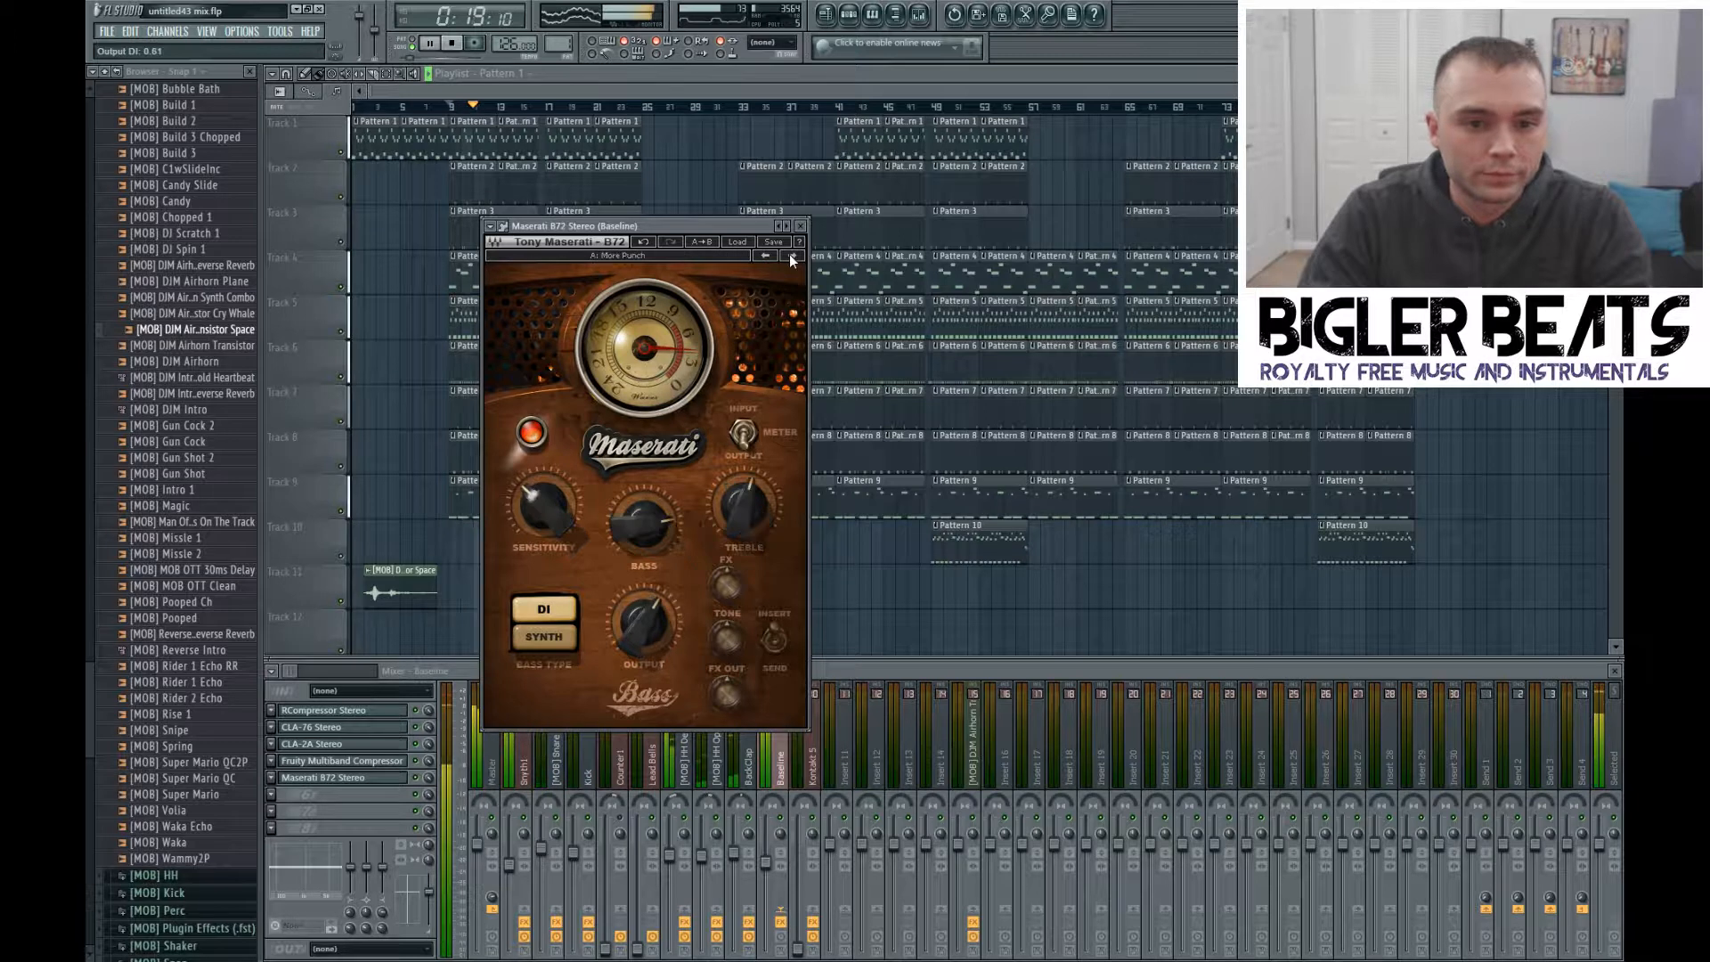
left_click(789, 256)
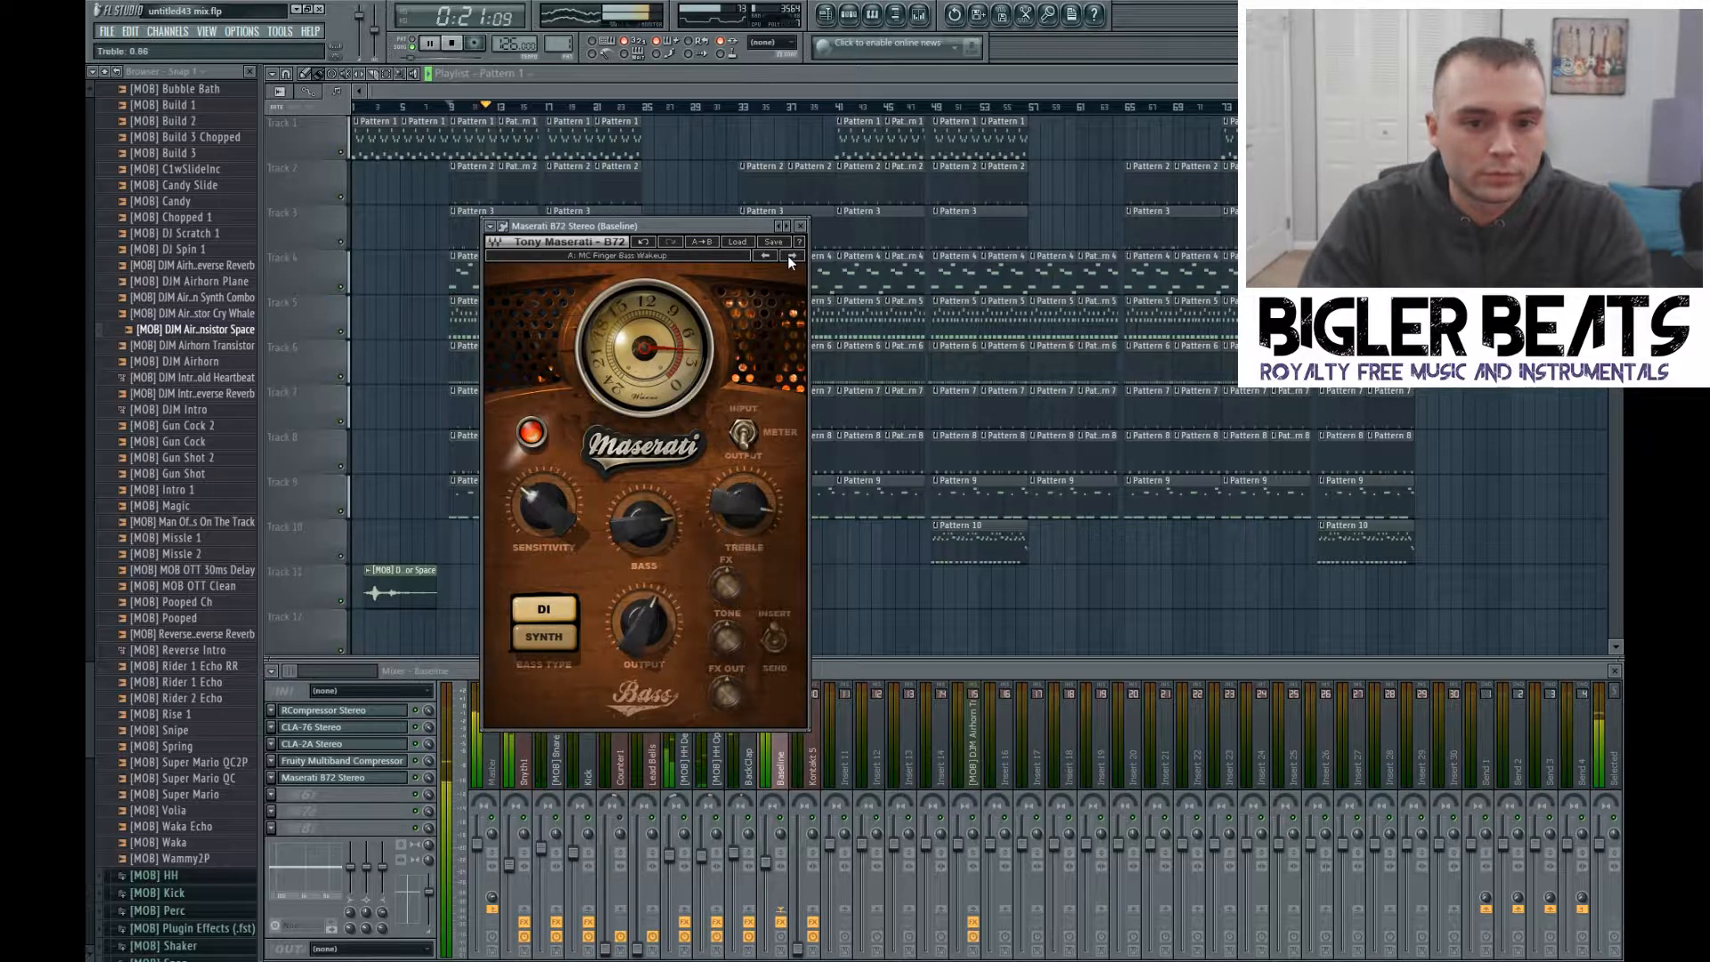
left_click(789, 256)
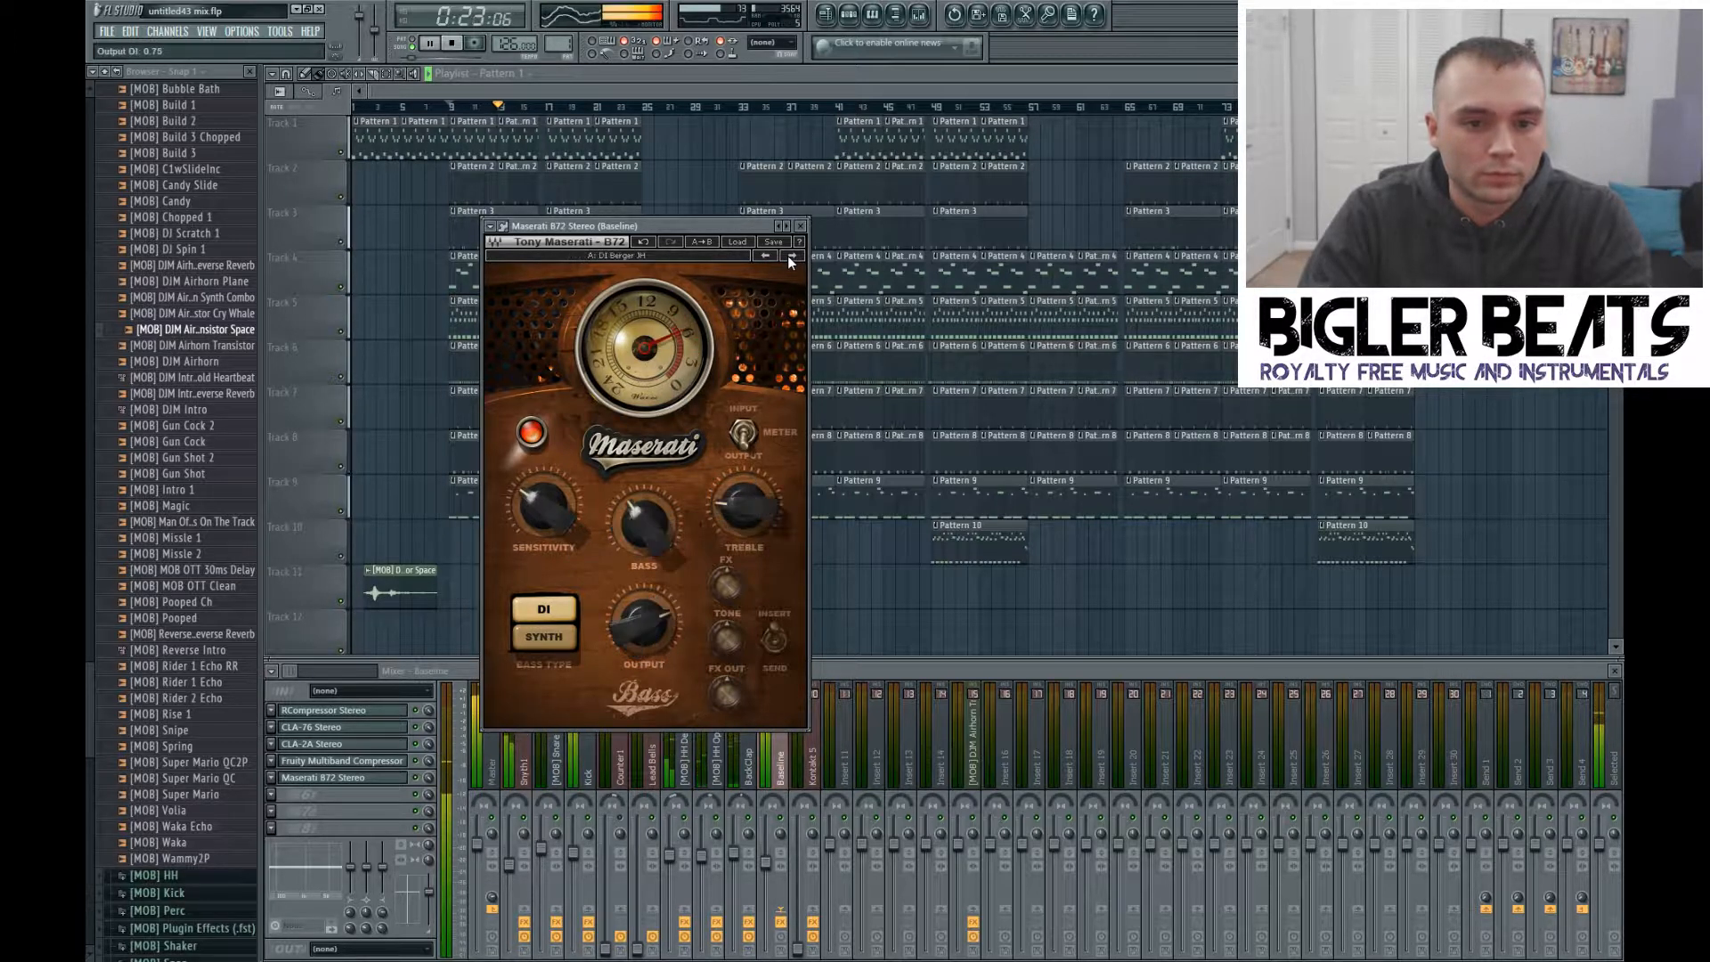
left_click(789, 255)
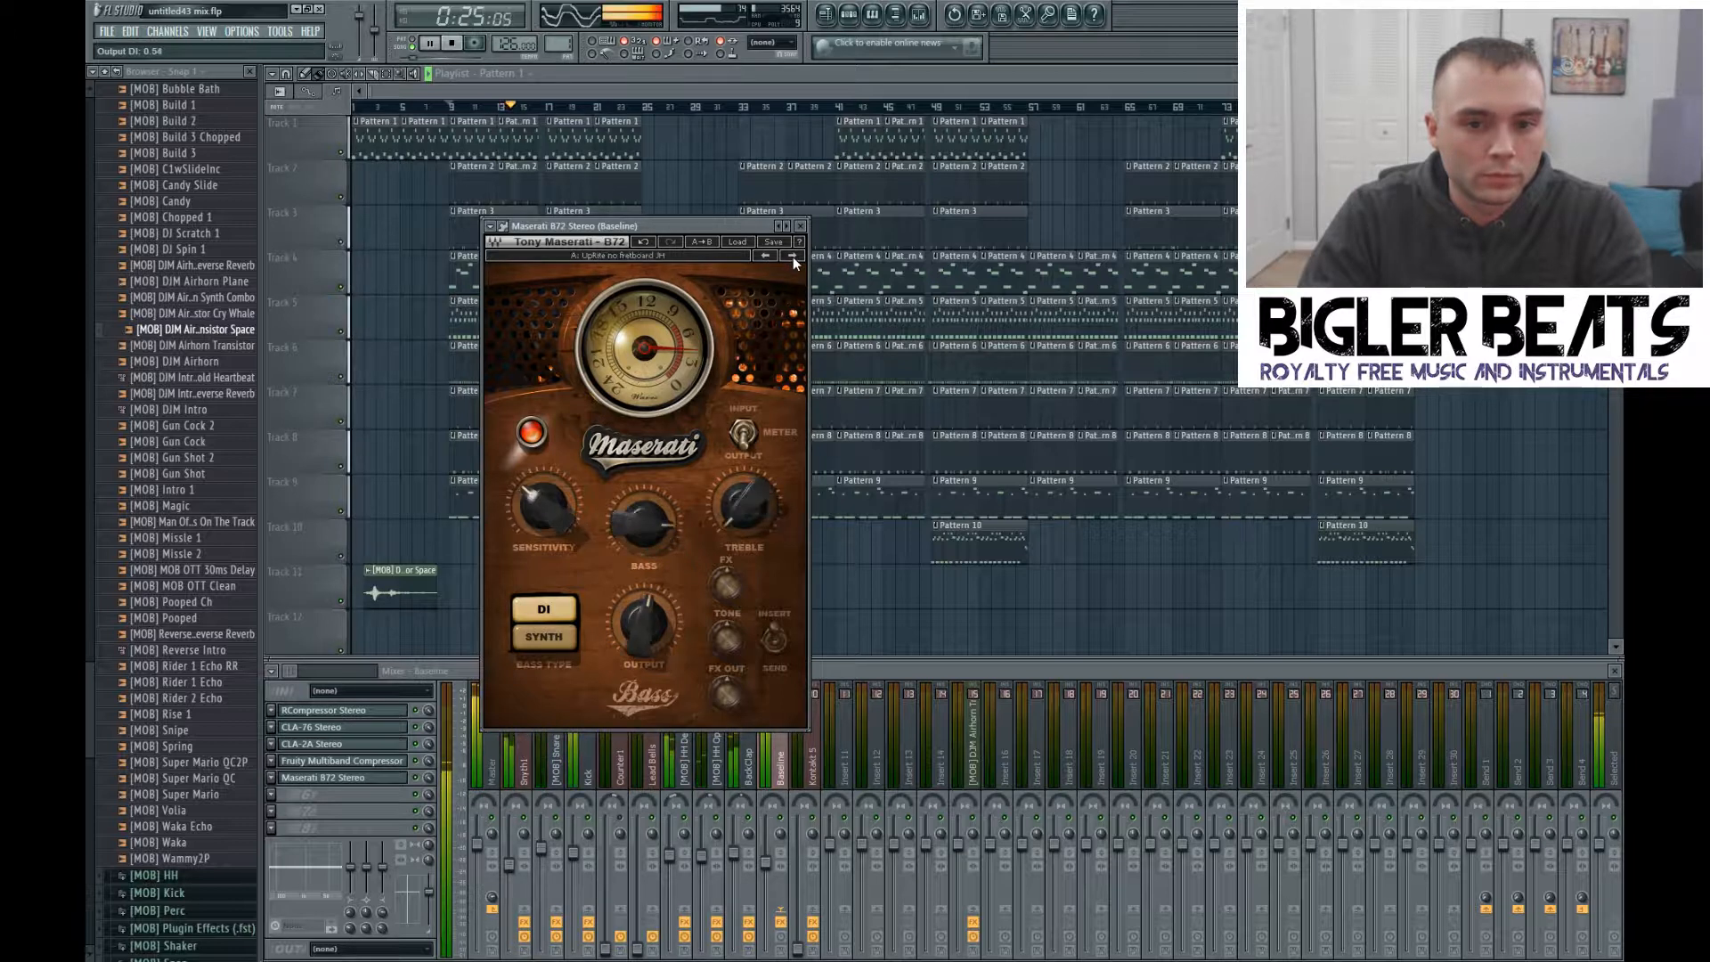
left_click(789, 257)
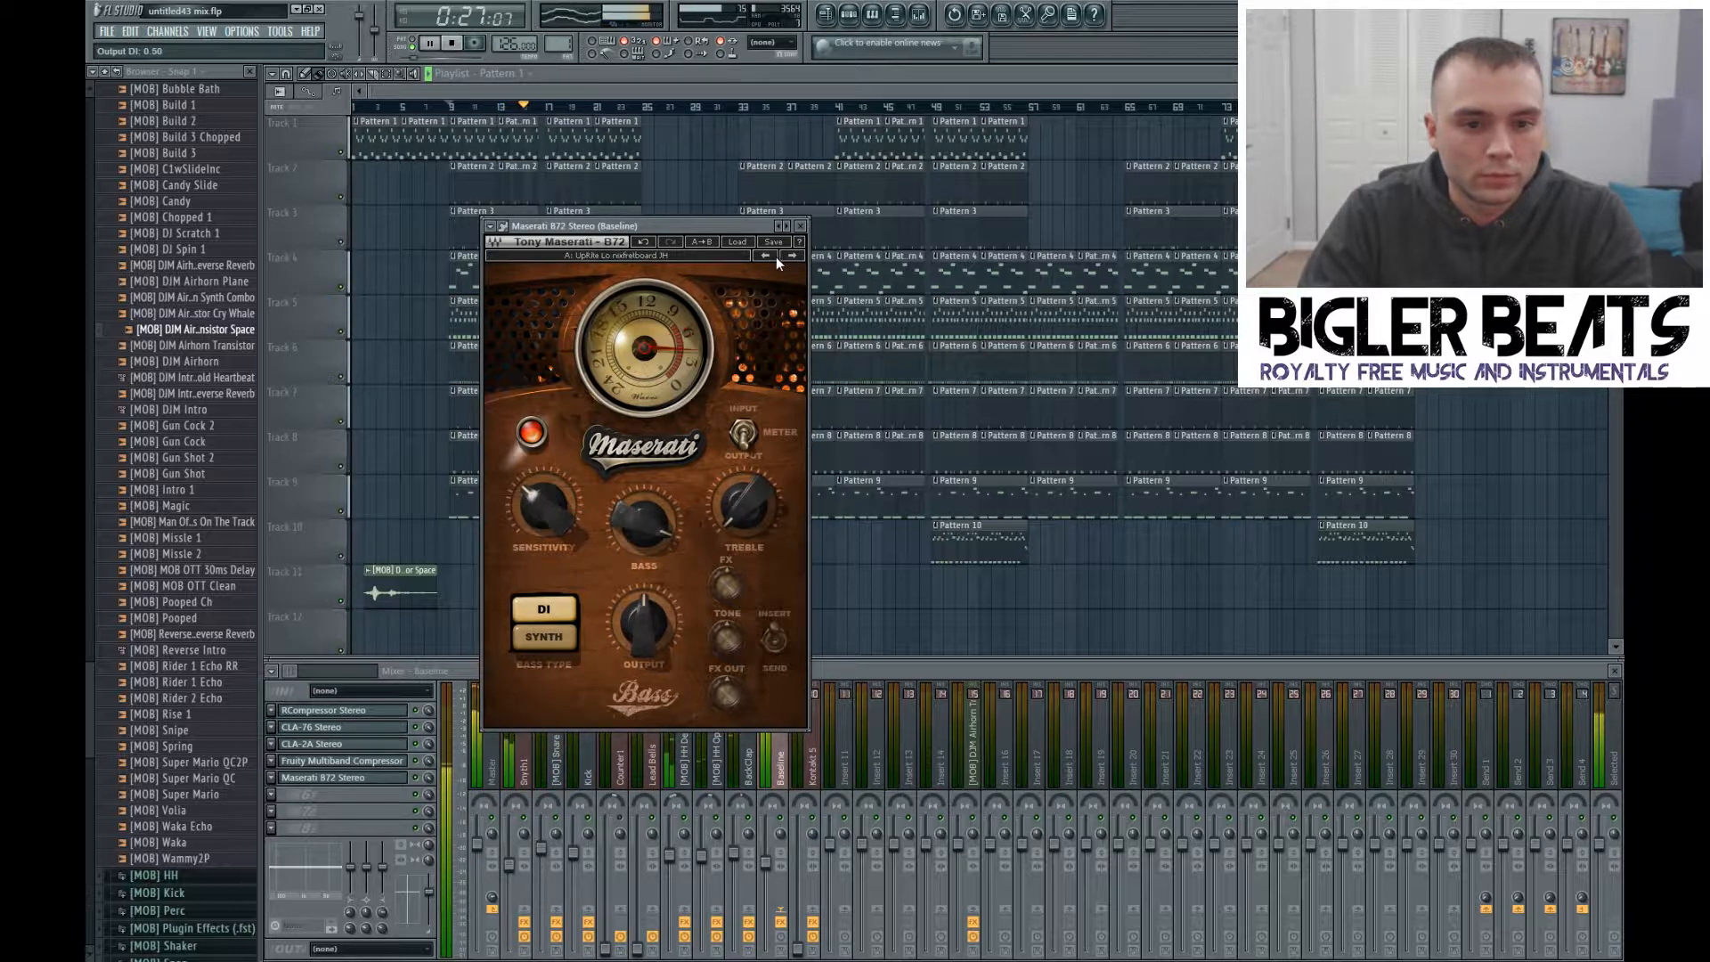
left_click(795, 253)
left_click(770, 255)
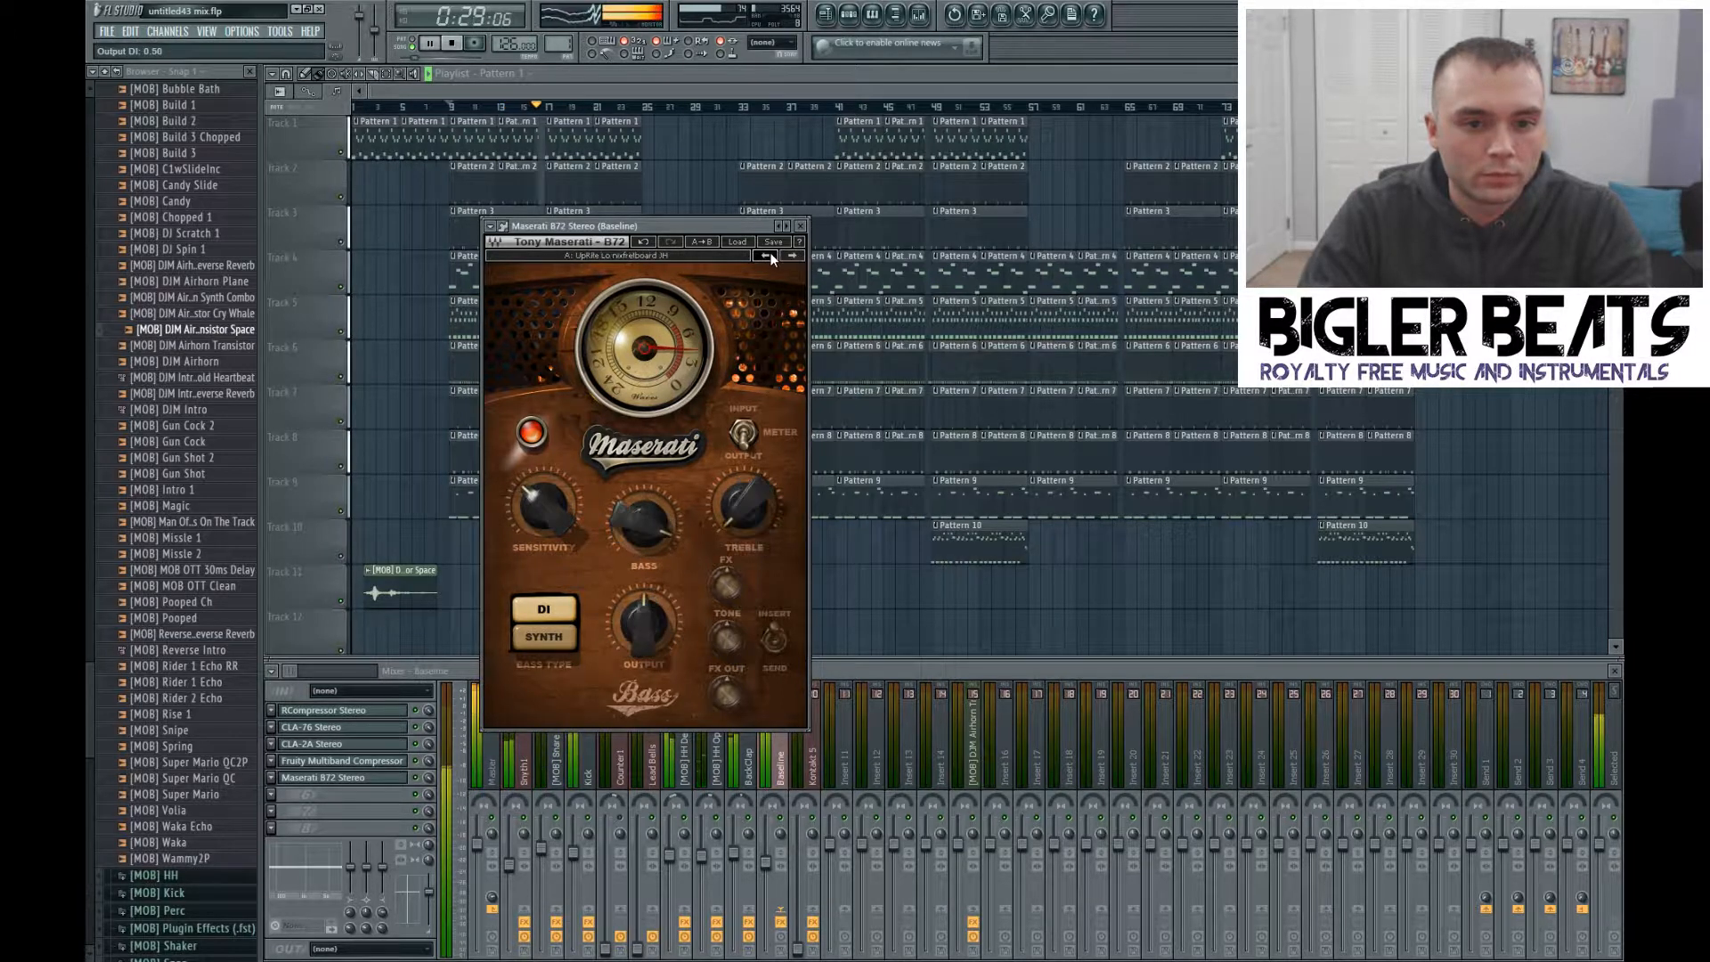
left_click(768, 256)
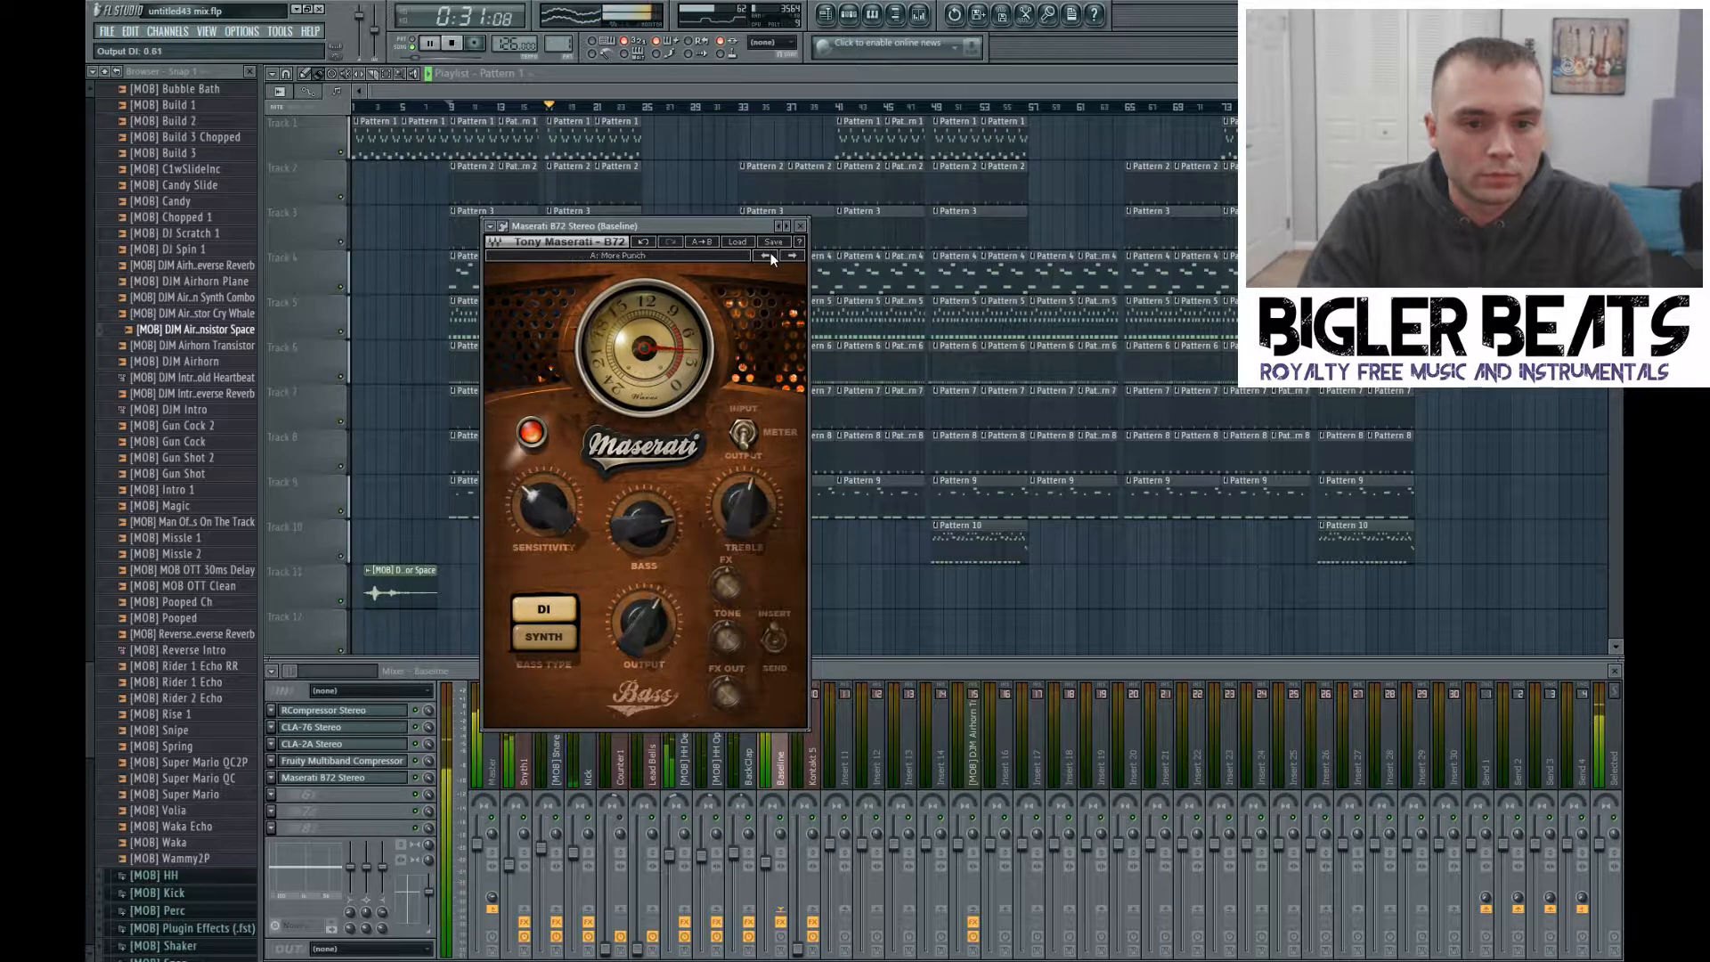
left_click(787, 256)
left_click(763, 257)
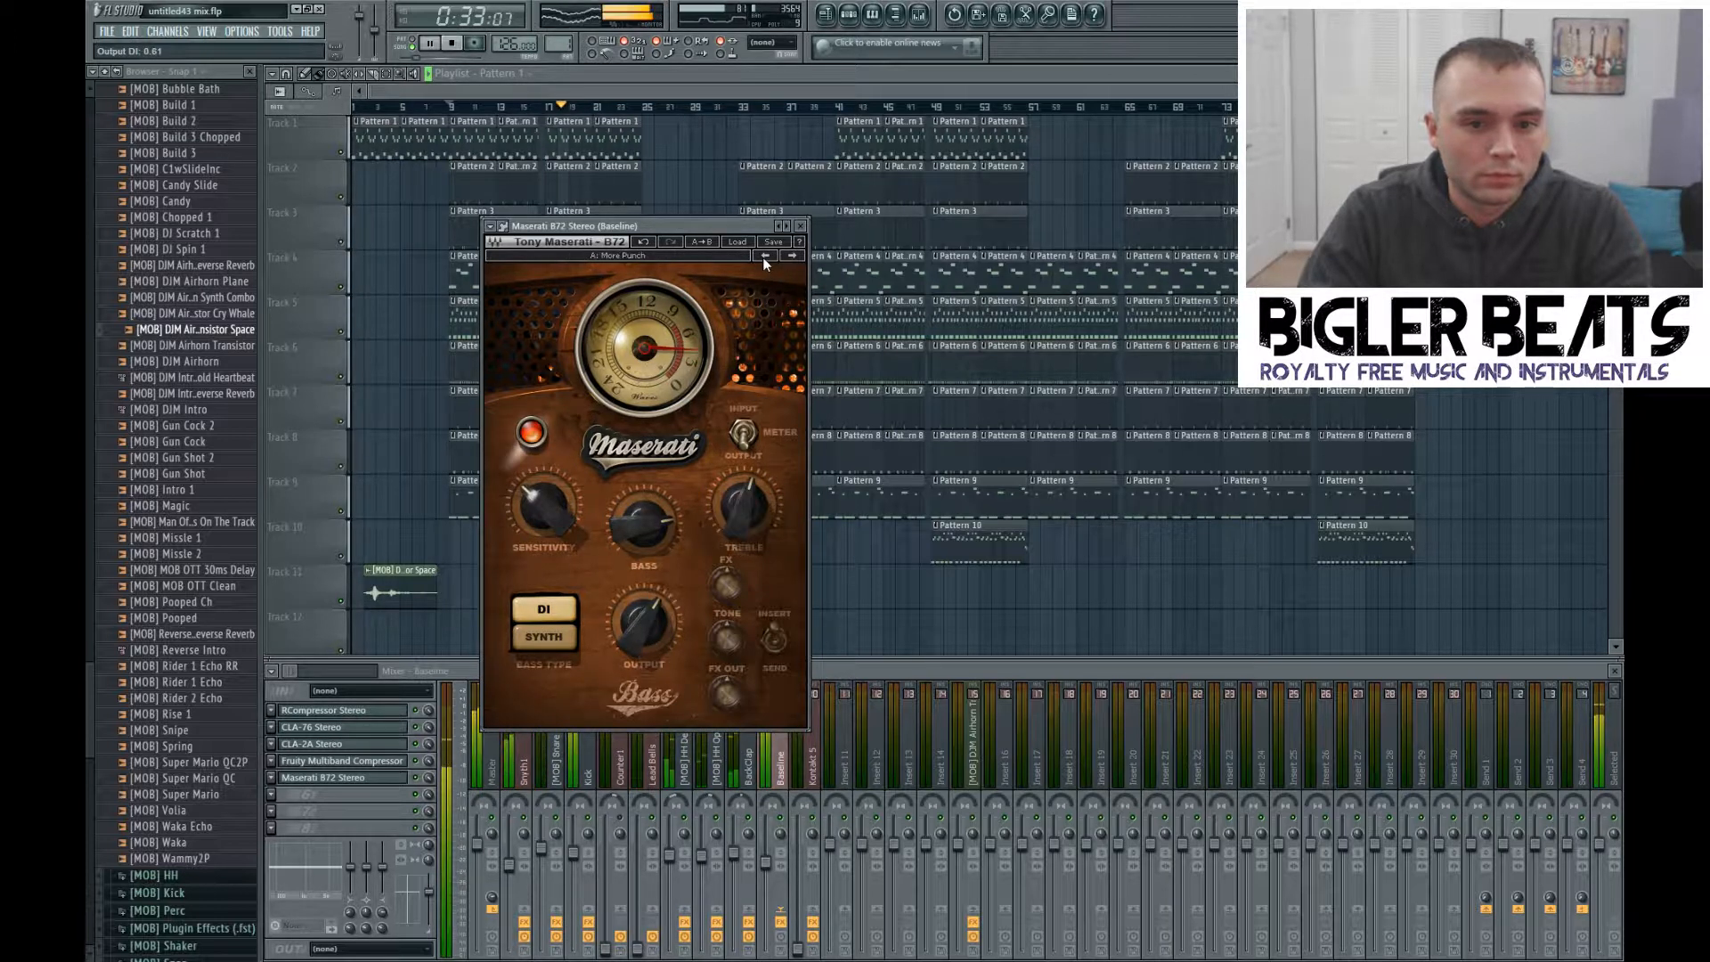
left_click(762, 257)
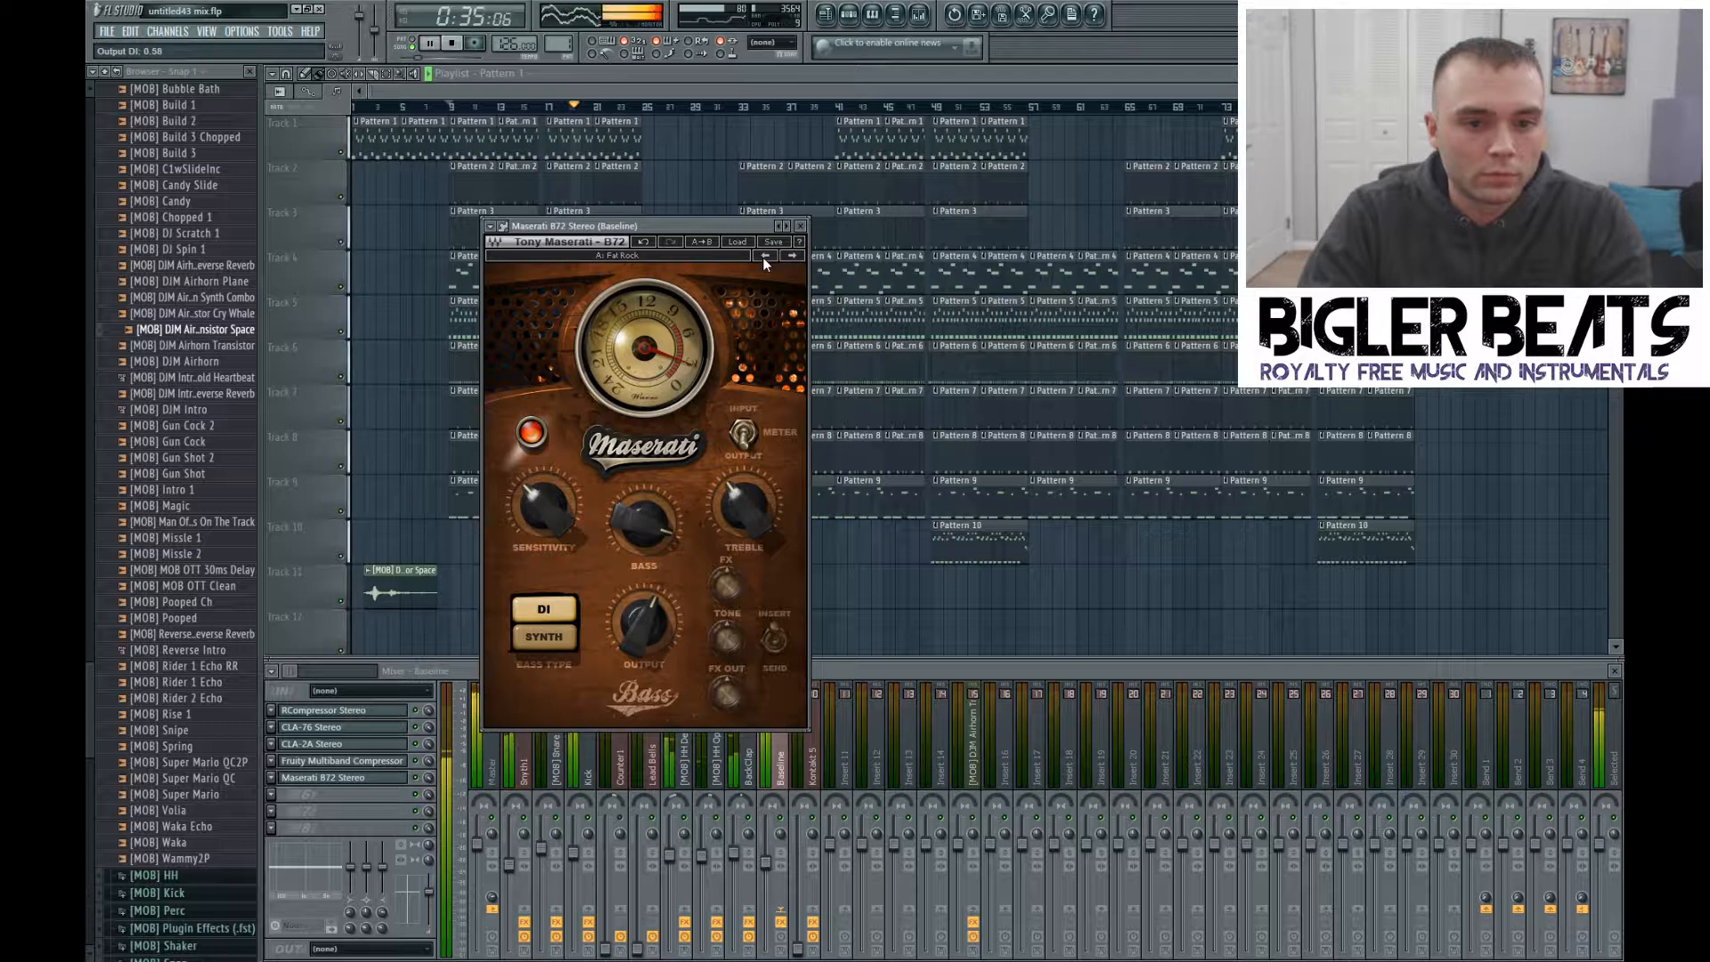
Step: Play Pattern 9 on its own, set the Maserati B72's treble to about 0.31, close the plugin and stop playback
left_click(412, 42)
left_click_drag(561, 44, 560, 23)
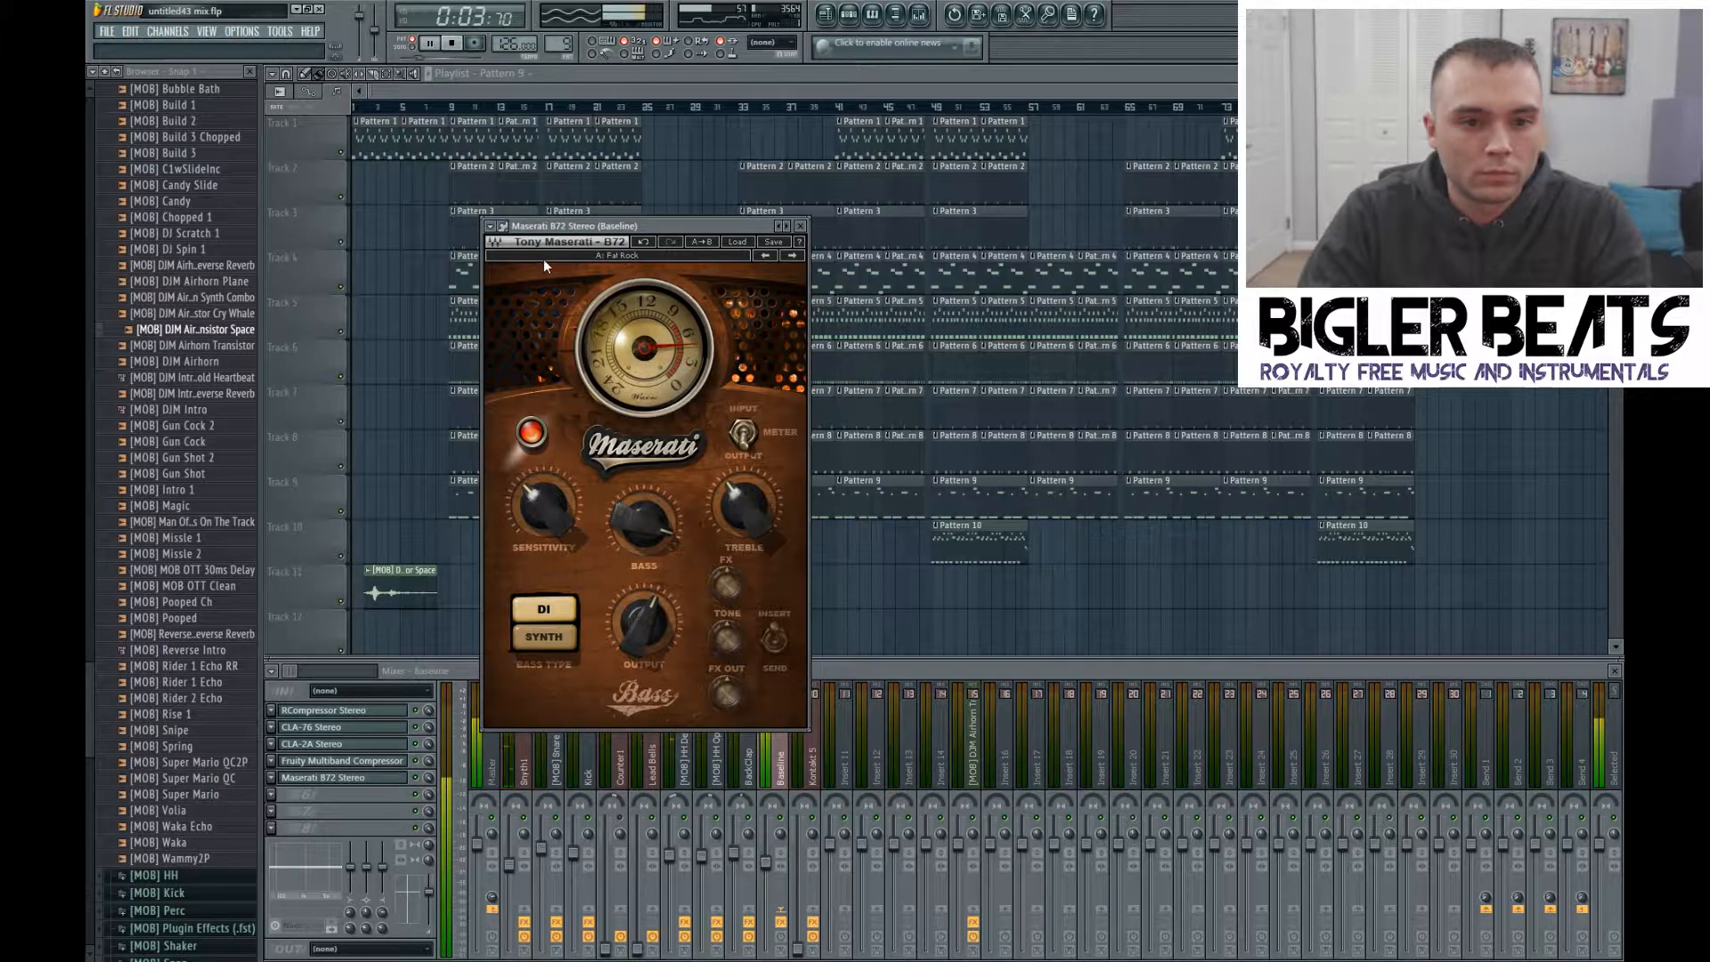
left_click(415, 777)
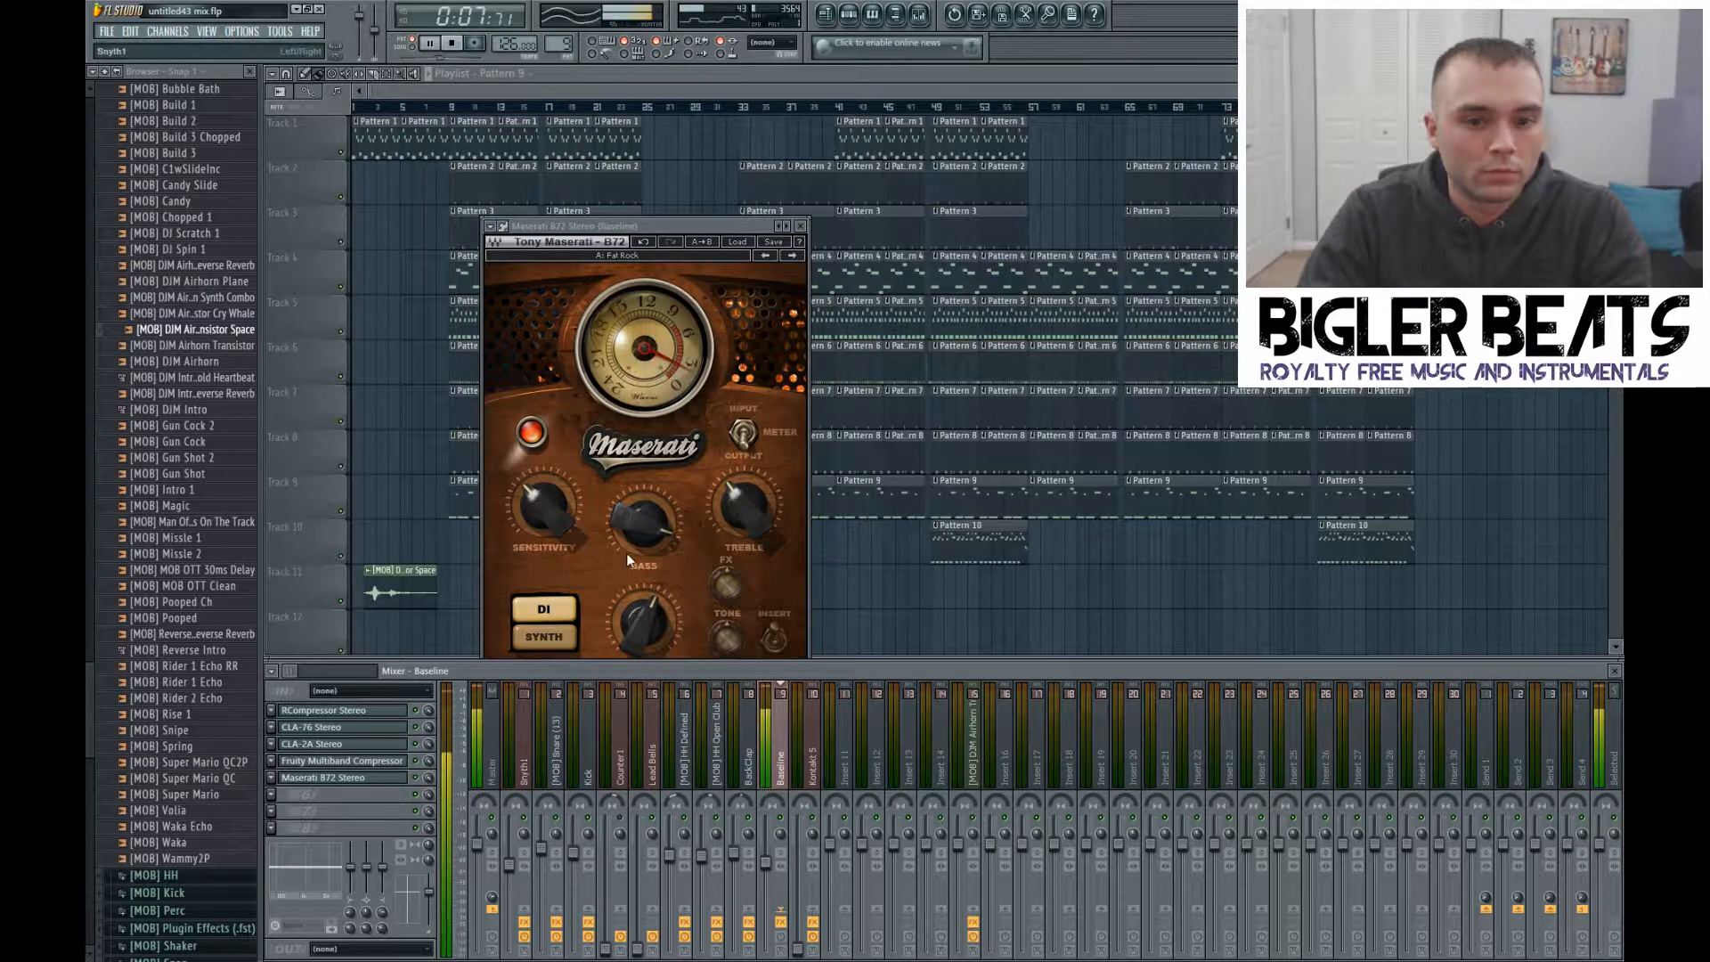
left_click_drag(743, 505, 745, 519)
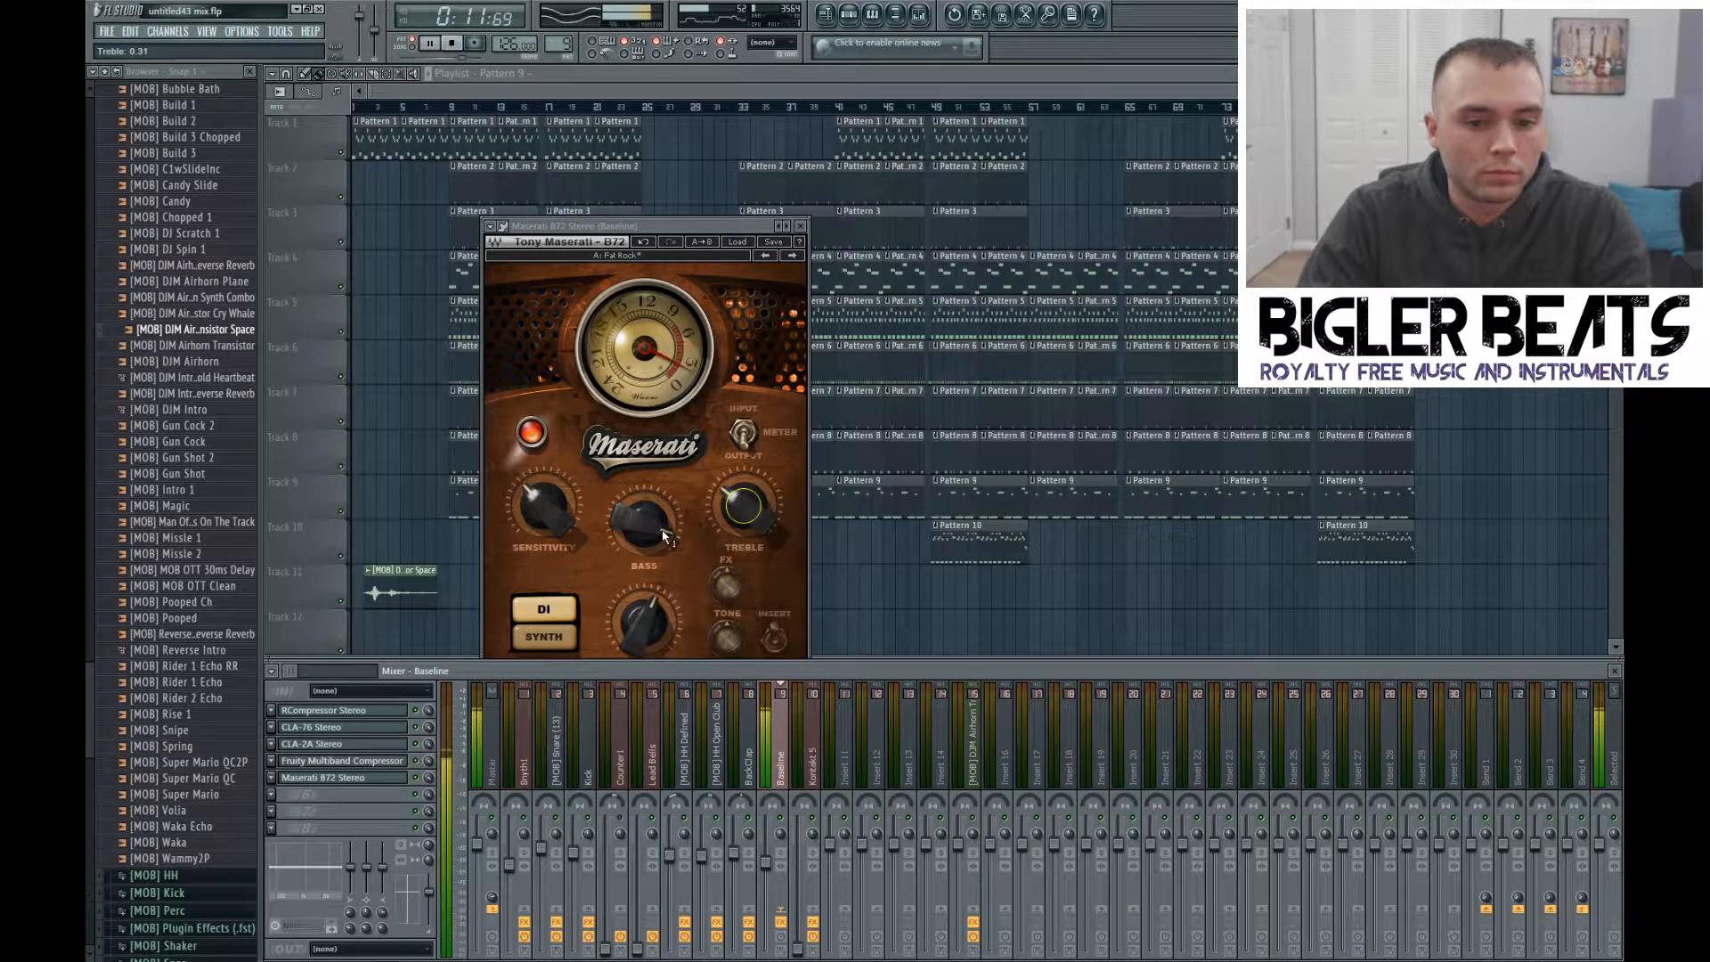
left_click(801, 226)
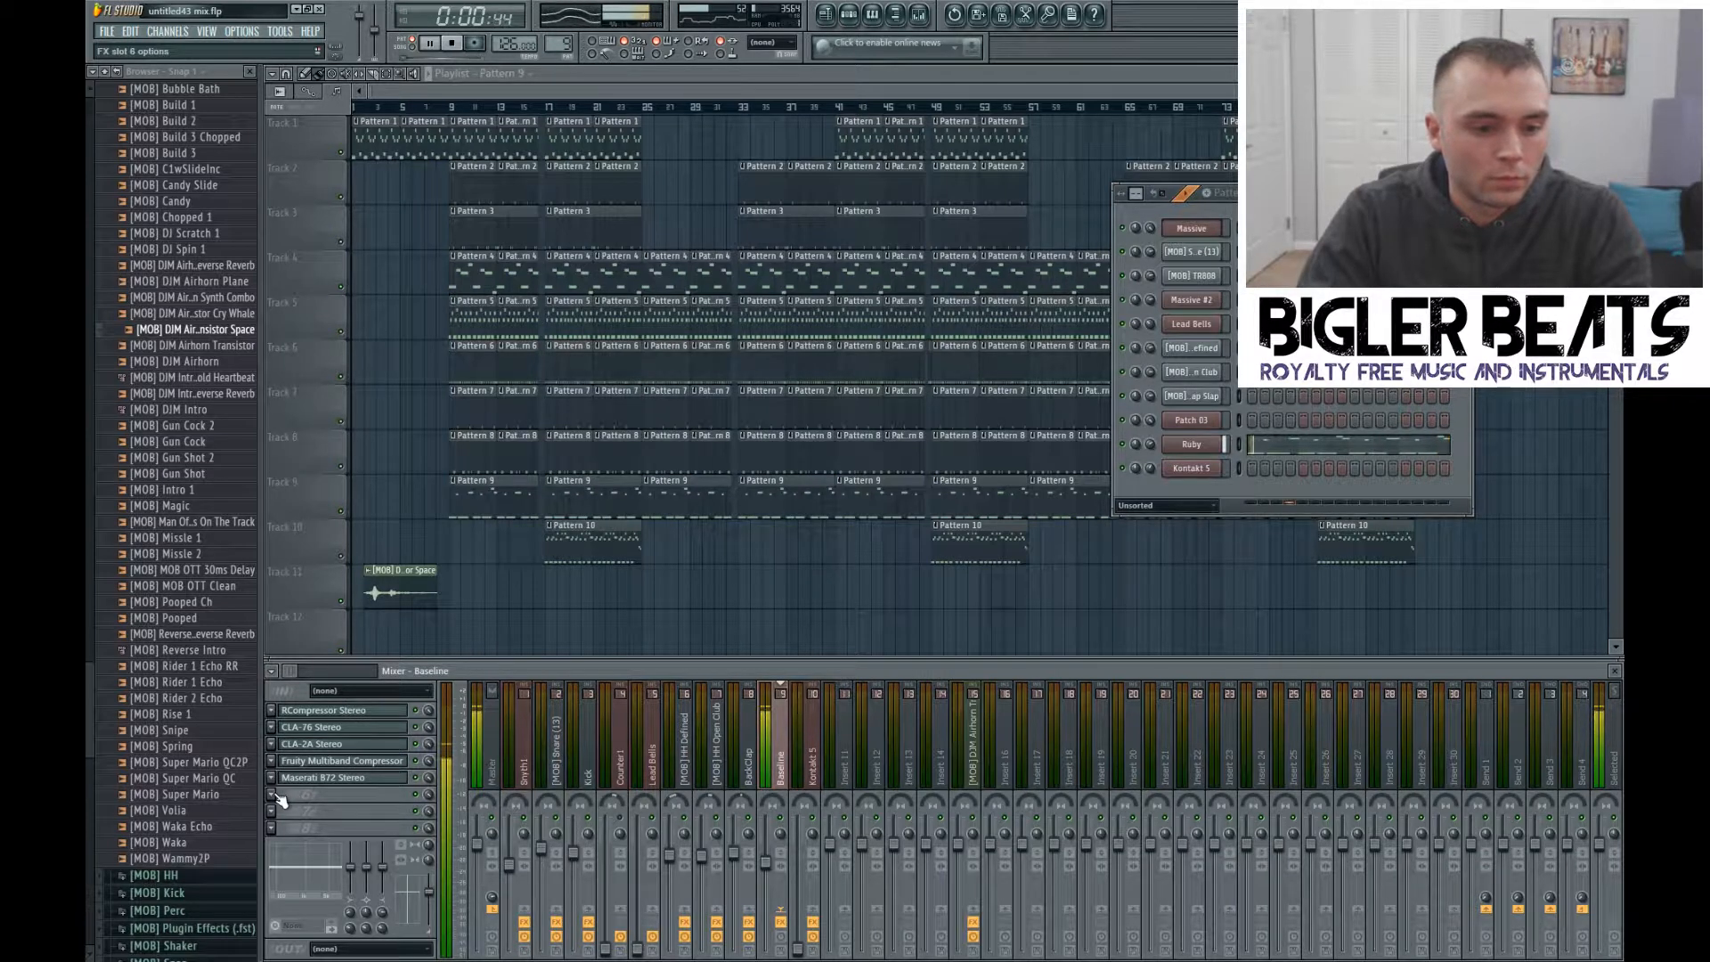
key("space")
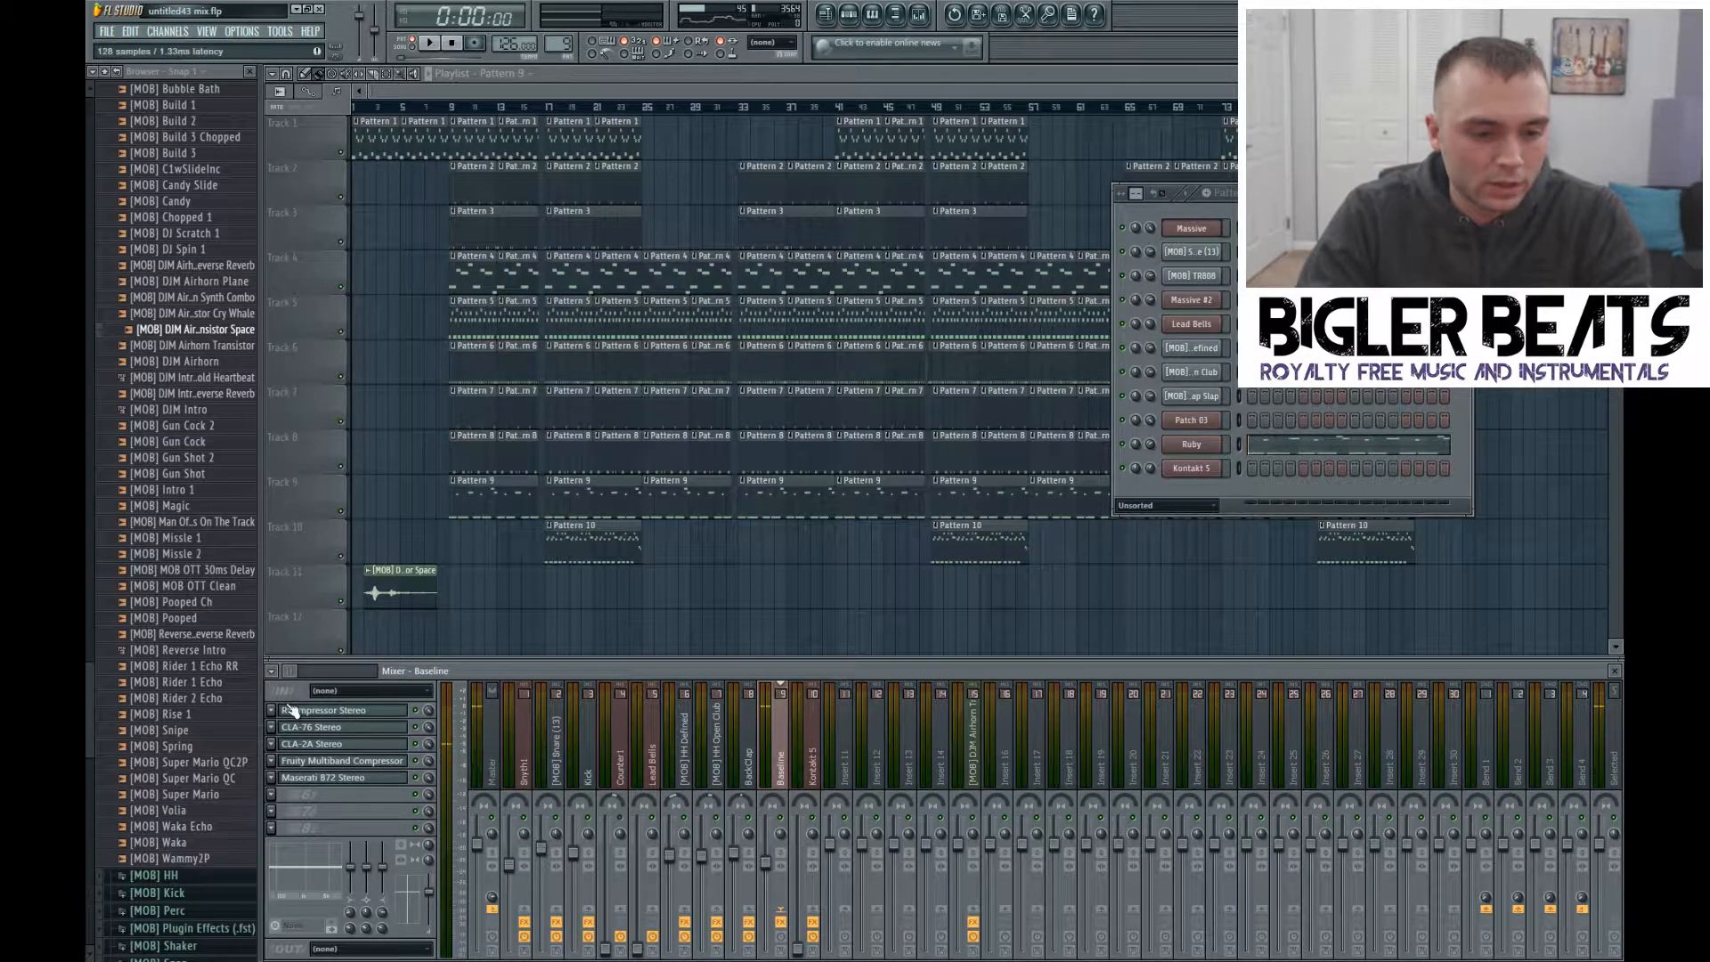
Step: Shift all of the Baseline track's effects down one slot, and add Fruity Parametric EQ 2 in the freed first slot
left_click(279, 780)
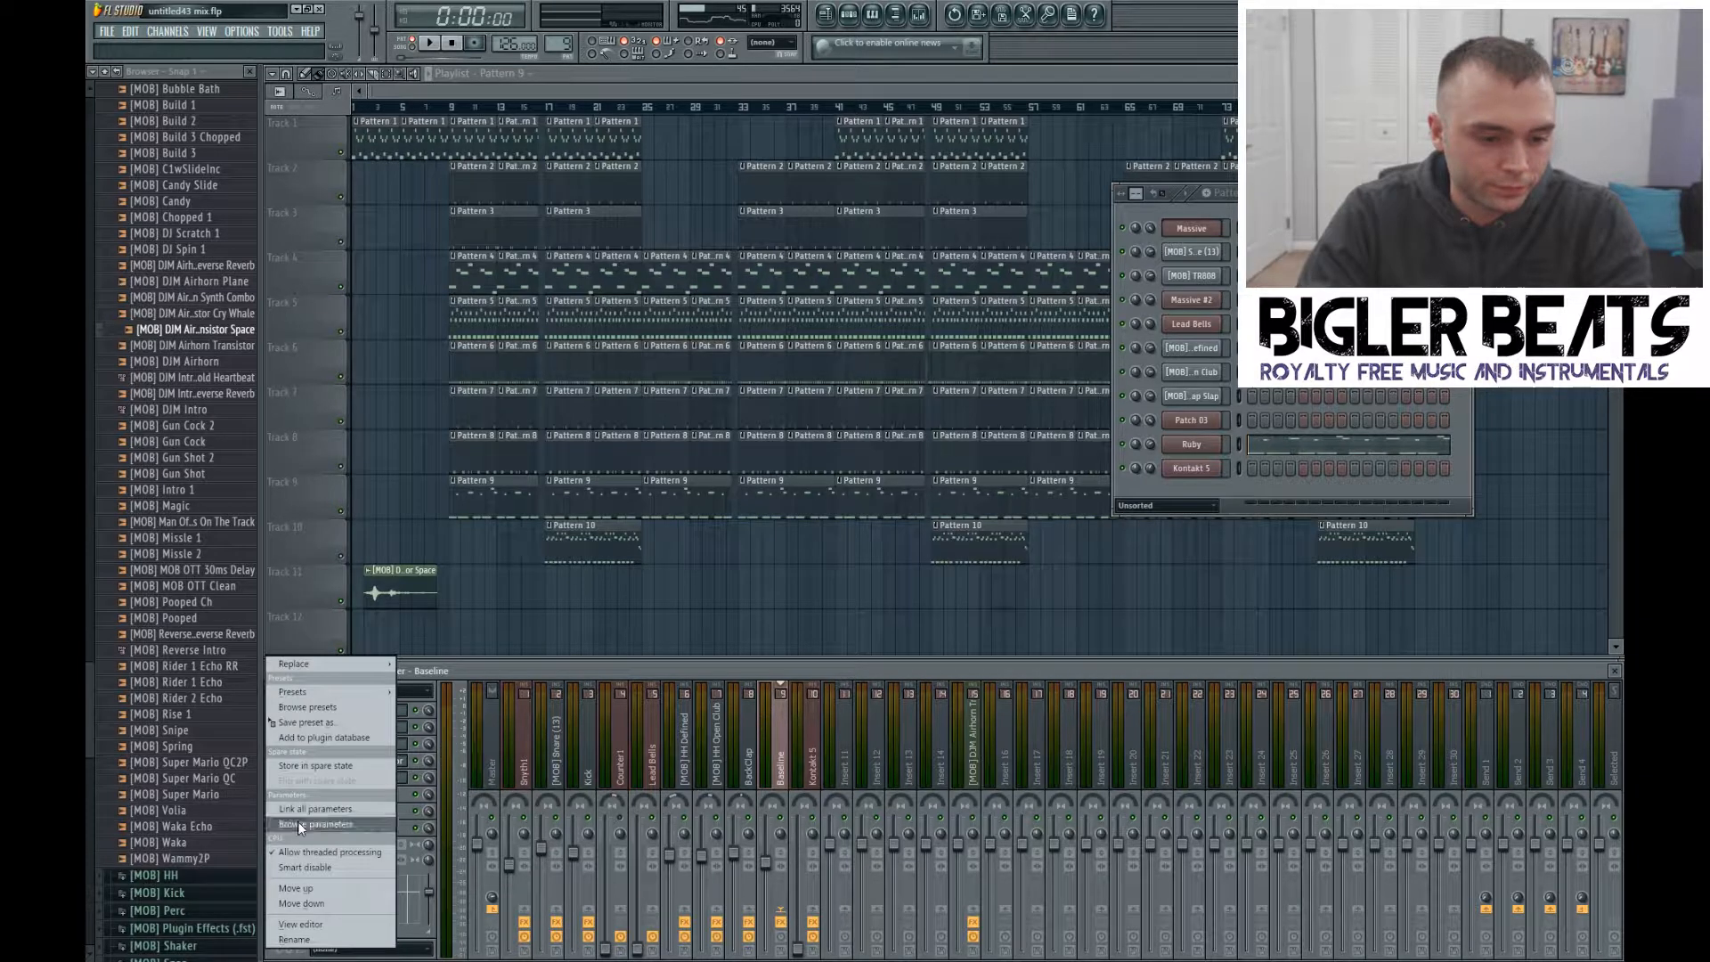
left_click(305, 905)
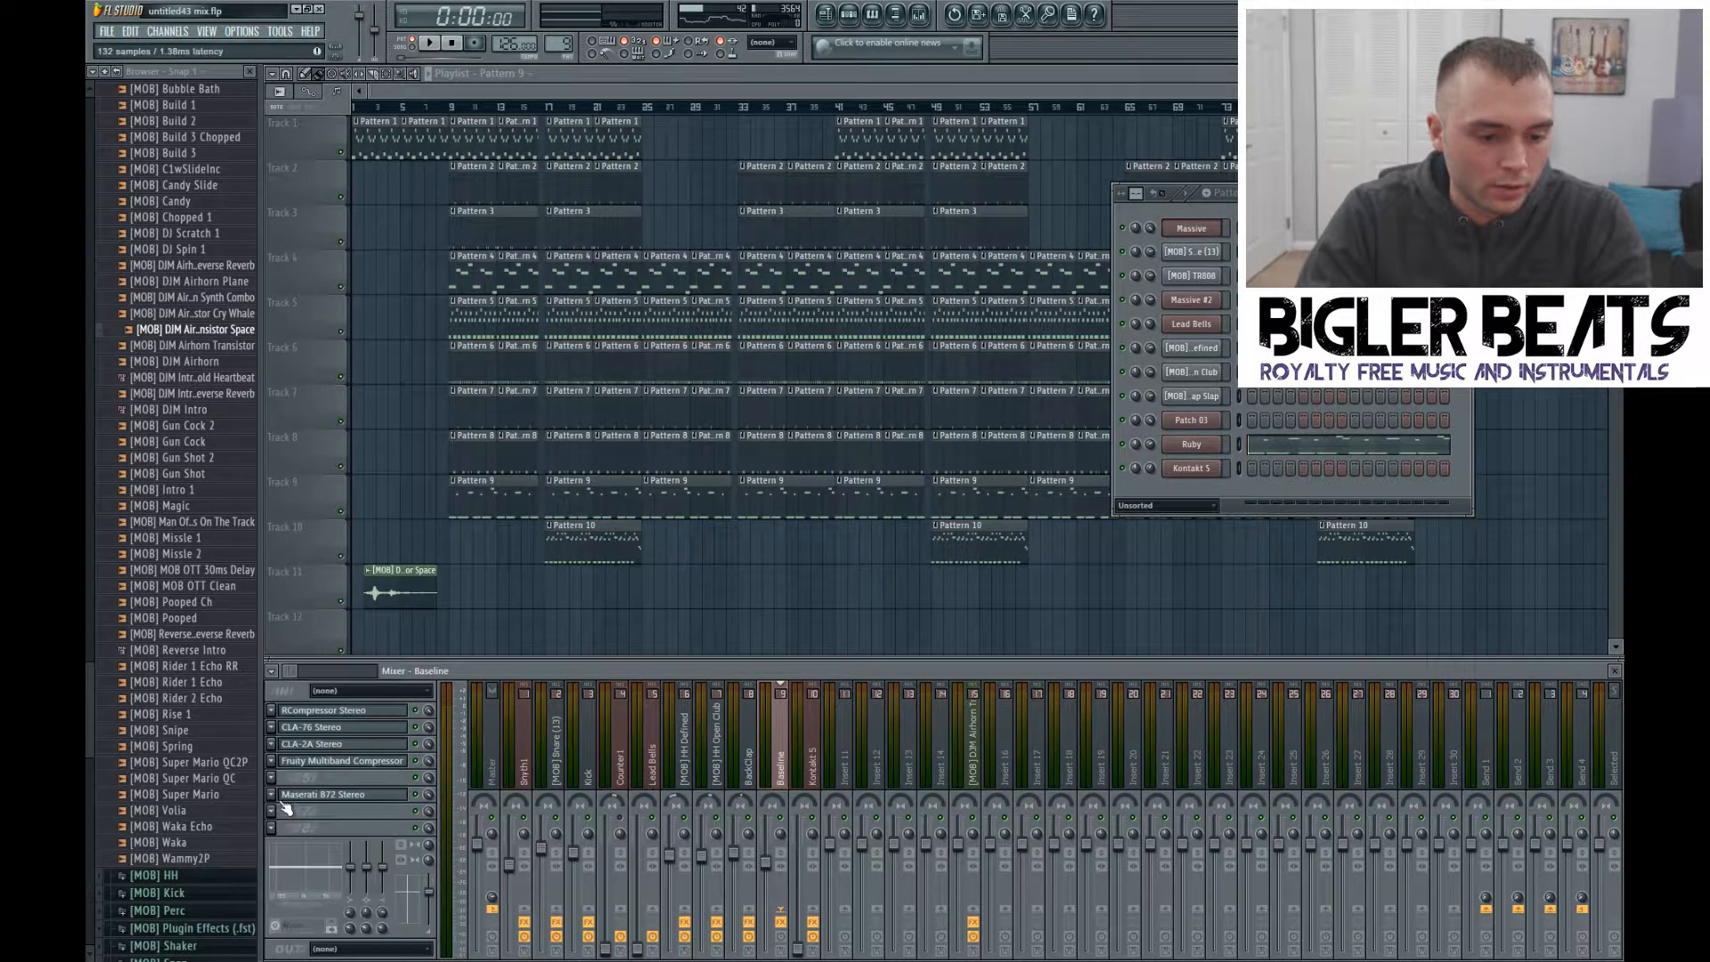
left_click(277, 777)
left_click(291, 879)
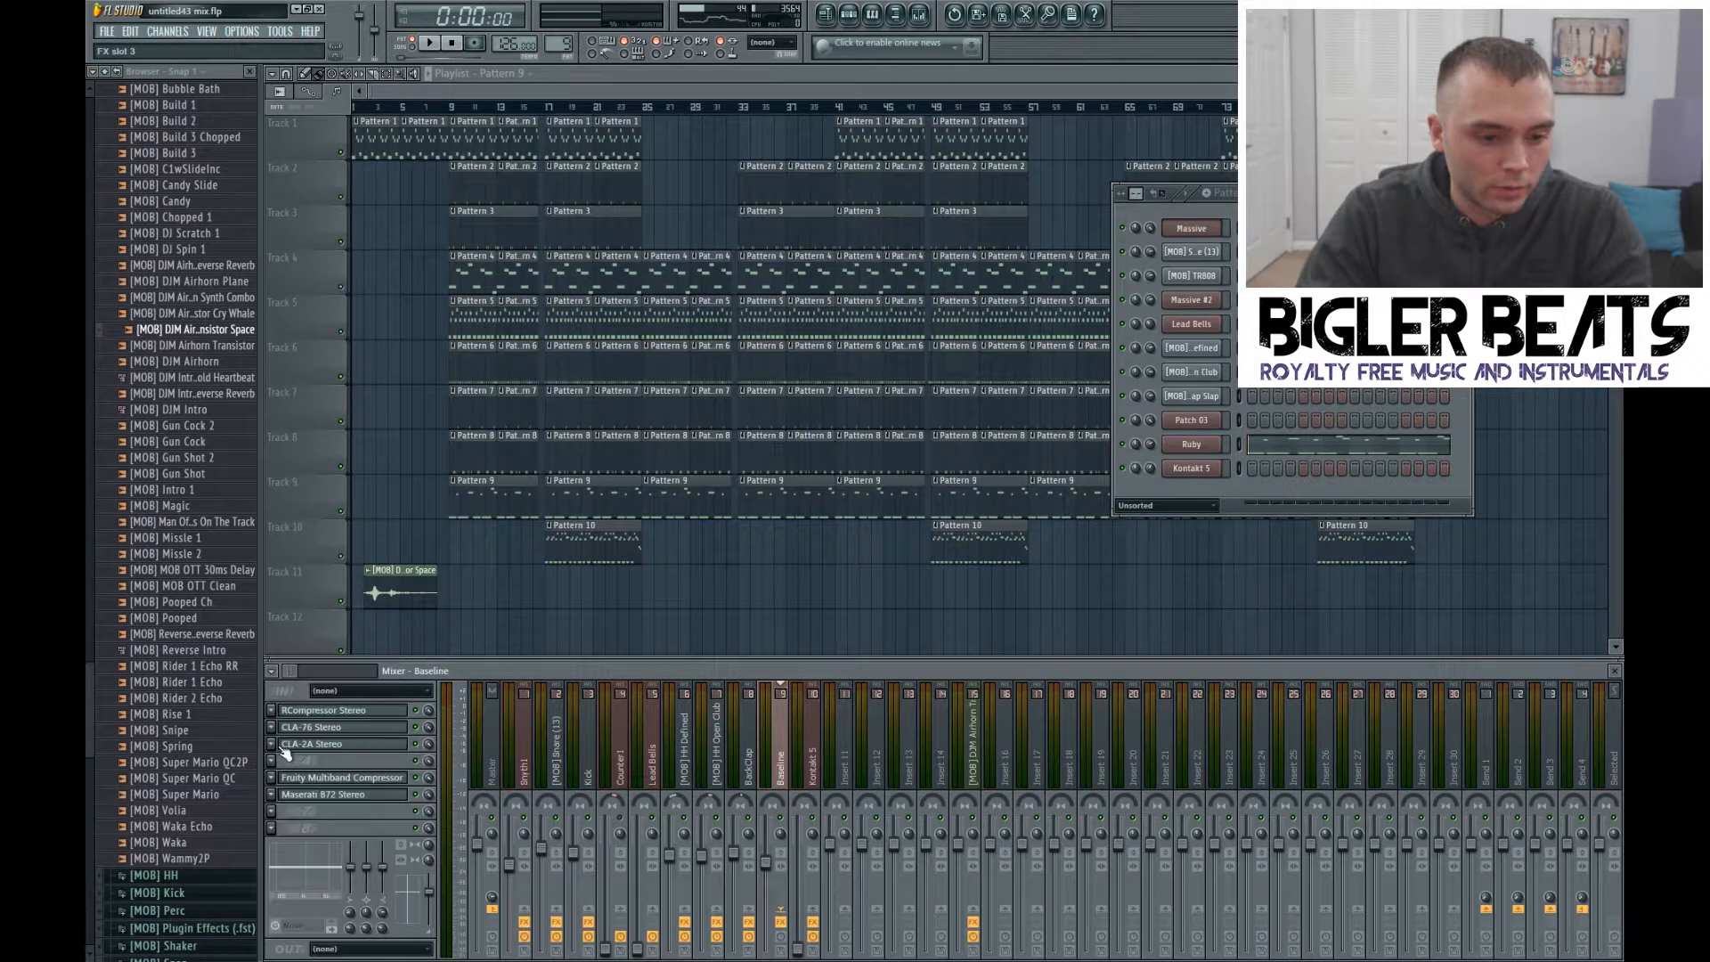
left_click(278, 798)
left_click(299, 905)
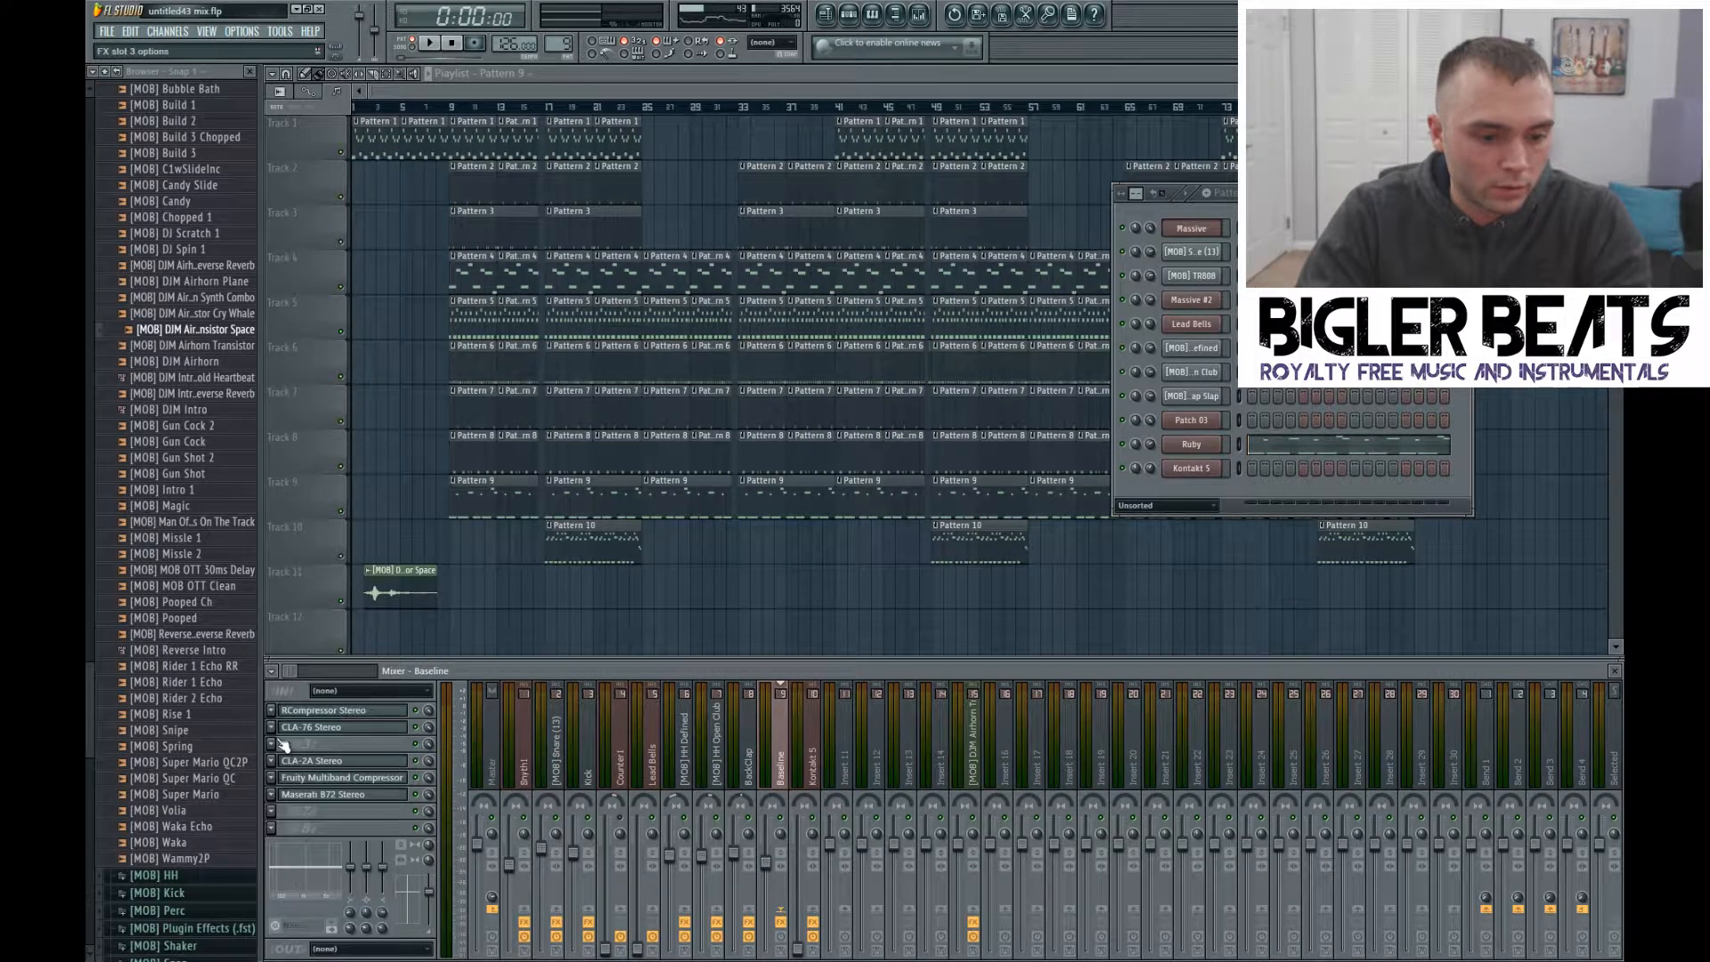
left_click(275, 730)
left_click(276, 898)
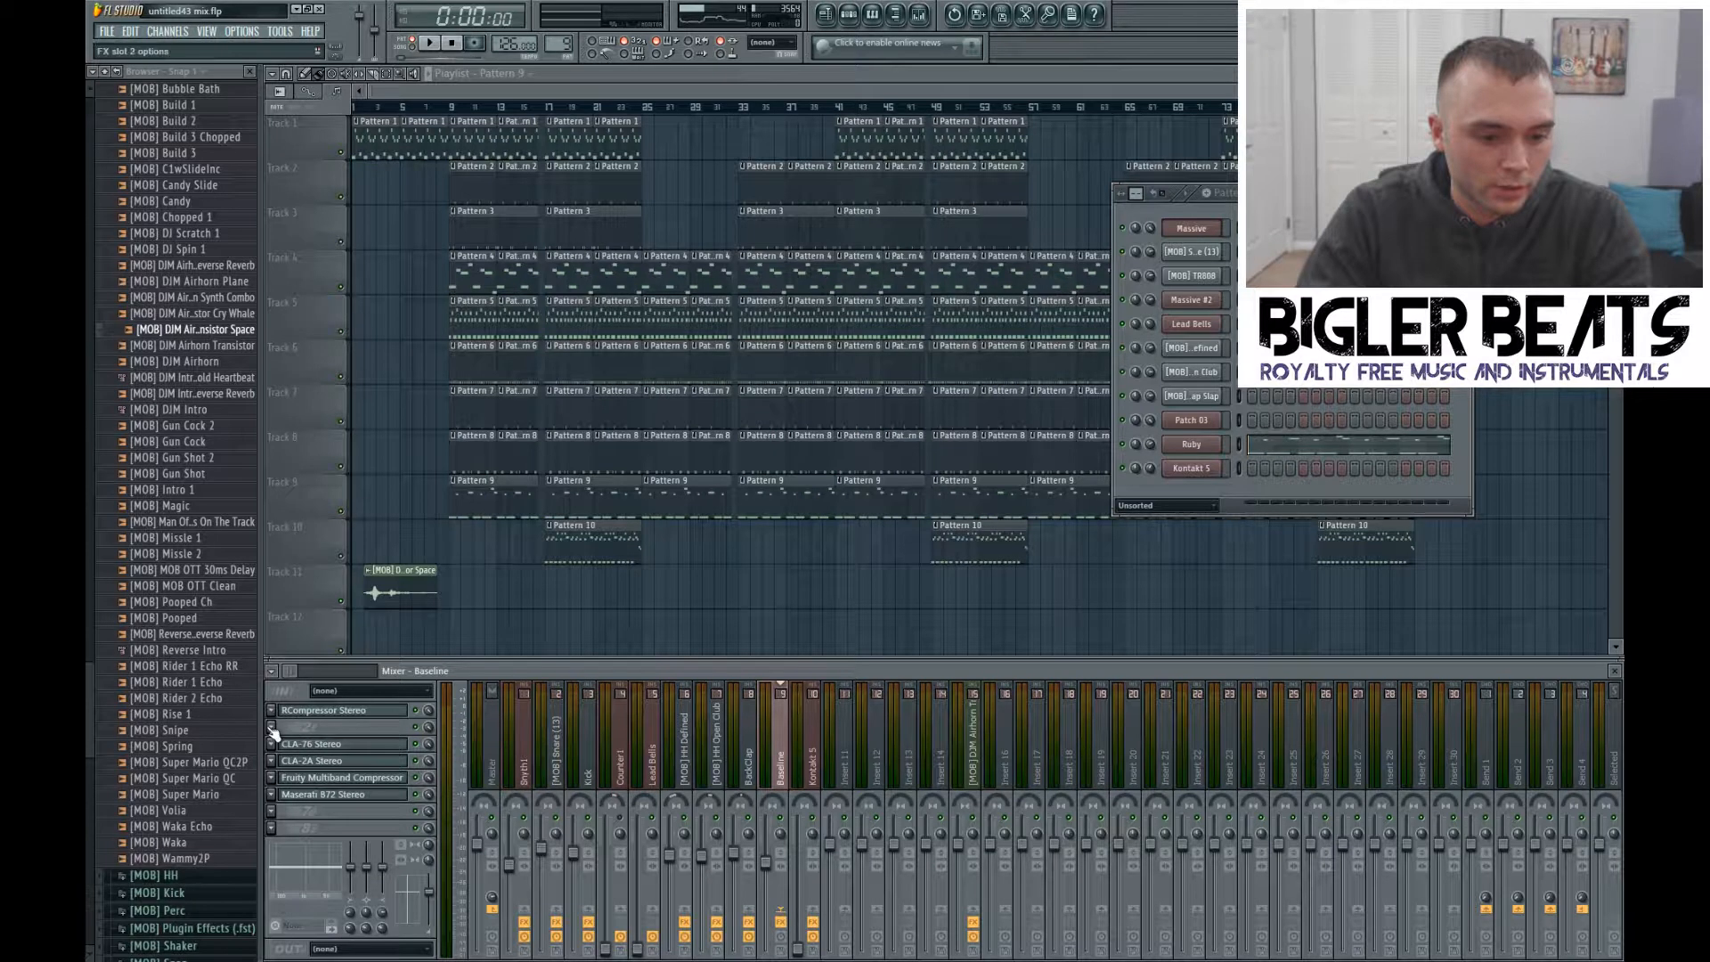
left_click(270, 712)
left_click(294, 900)
left_click(269, 709)
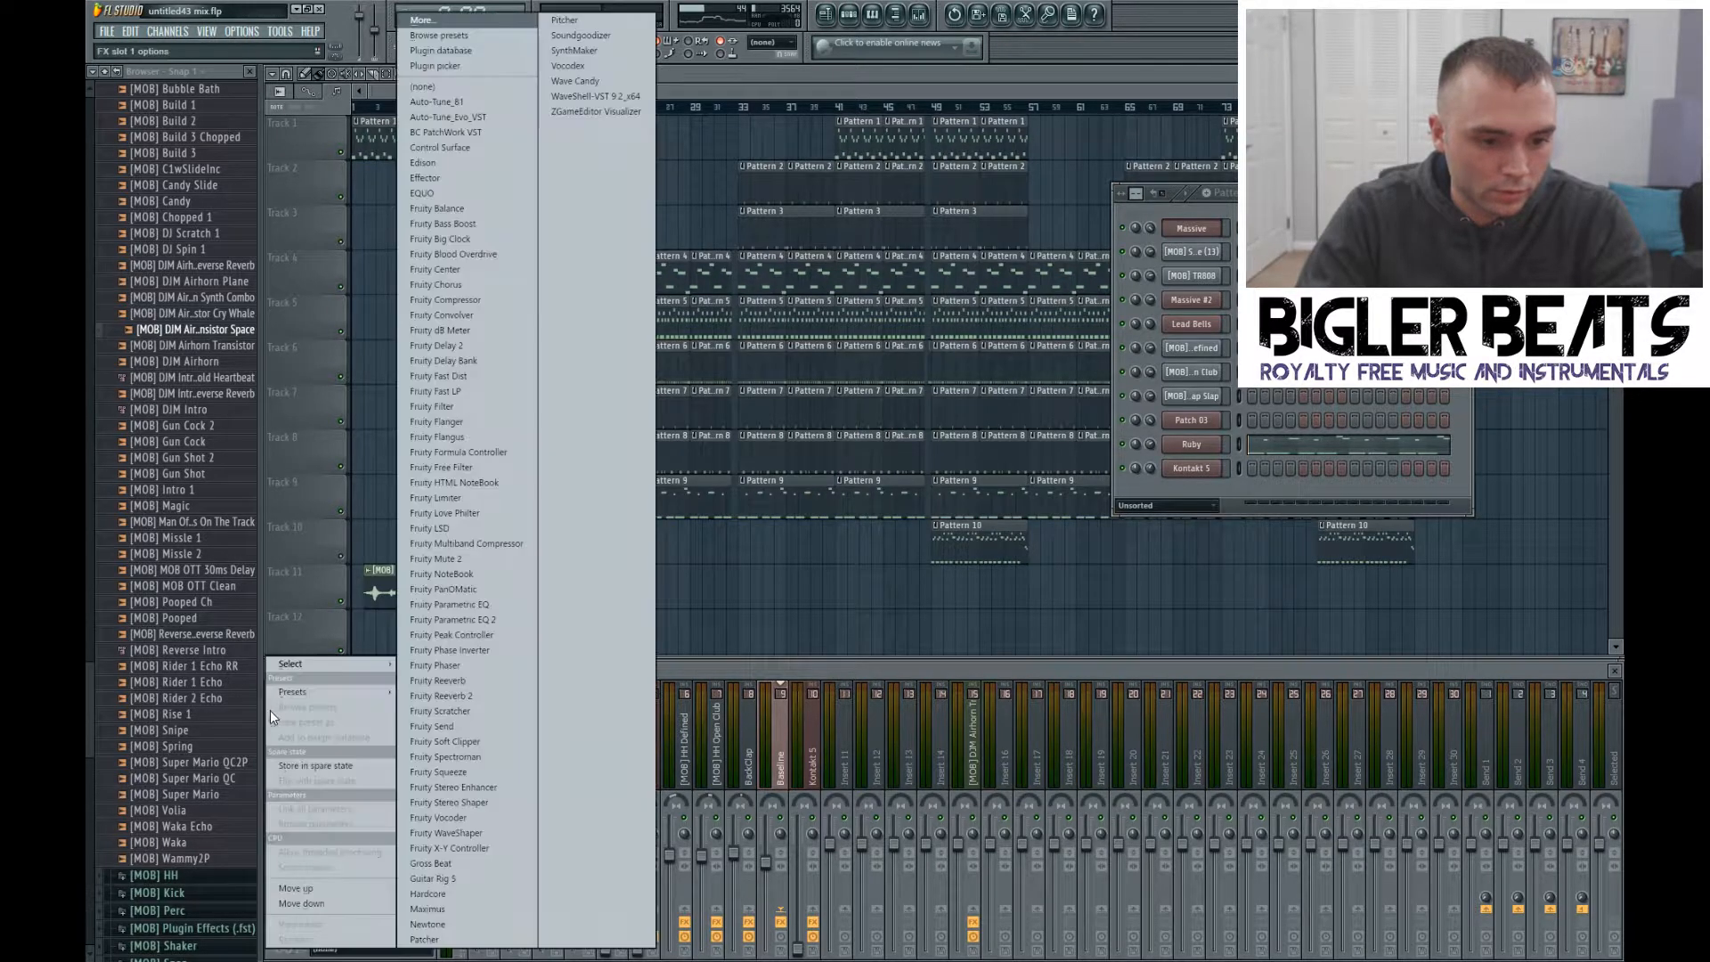
left_click(494, 623)
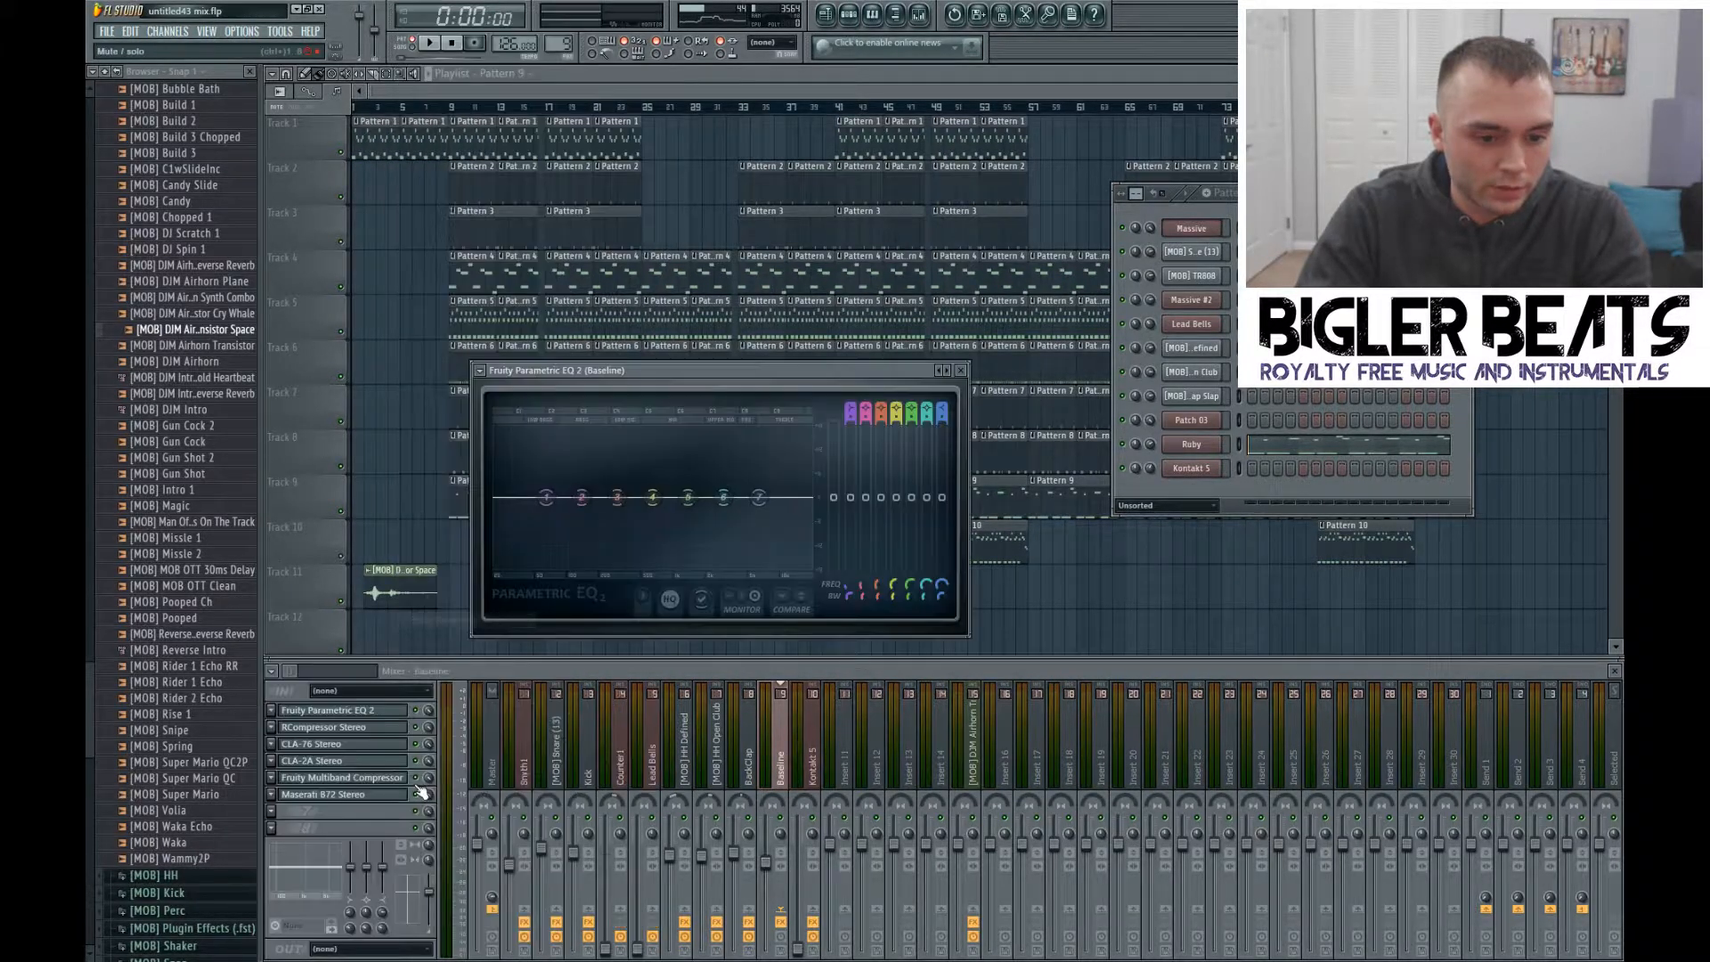
Step: In the Baseline track's Fruity Parametric EQ 2, change band 1 to a high pass filter with Steep 8 order
left_click(392, 715)
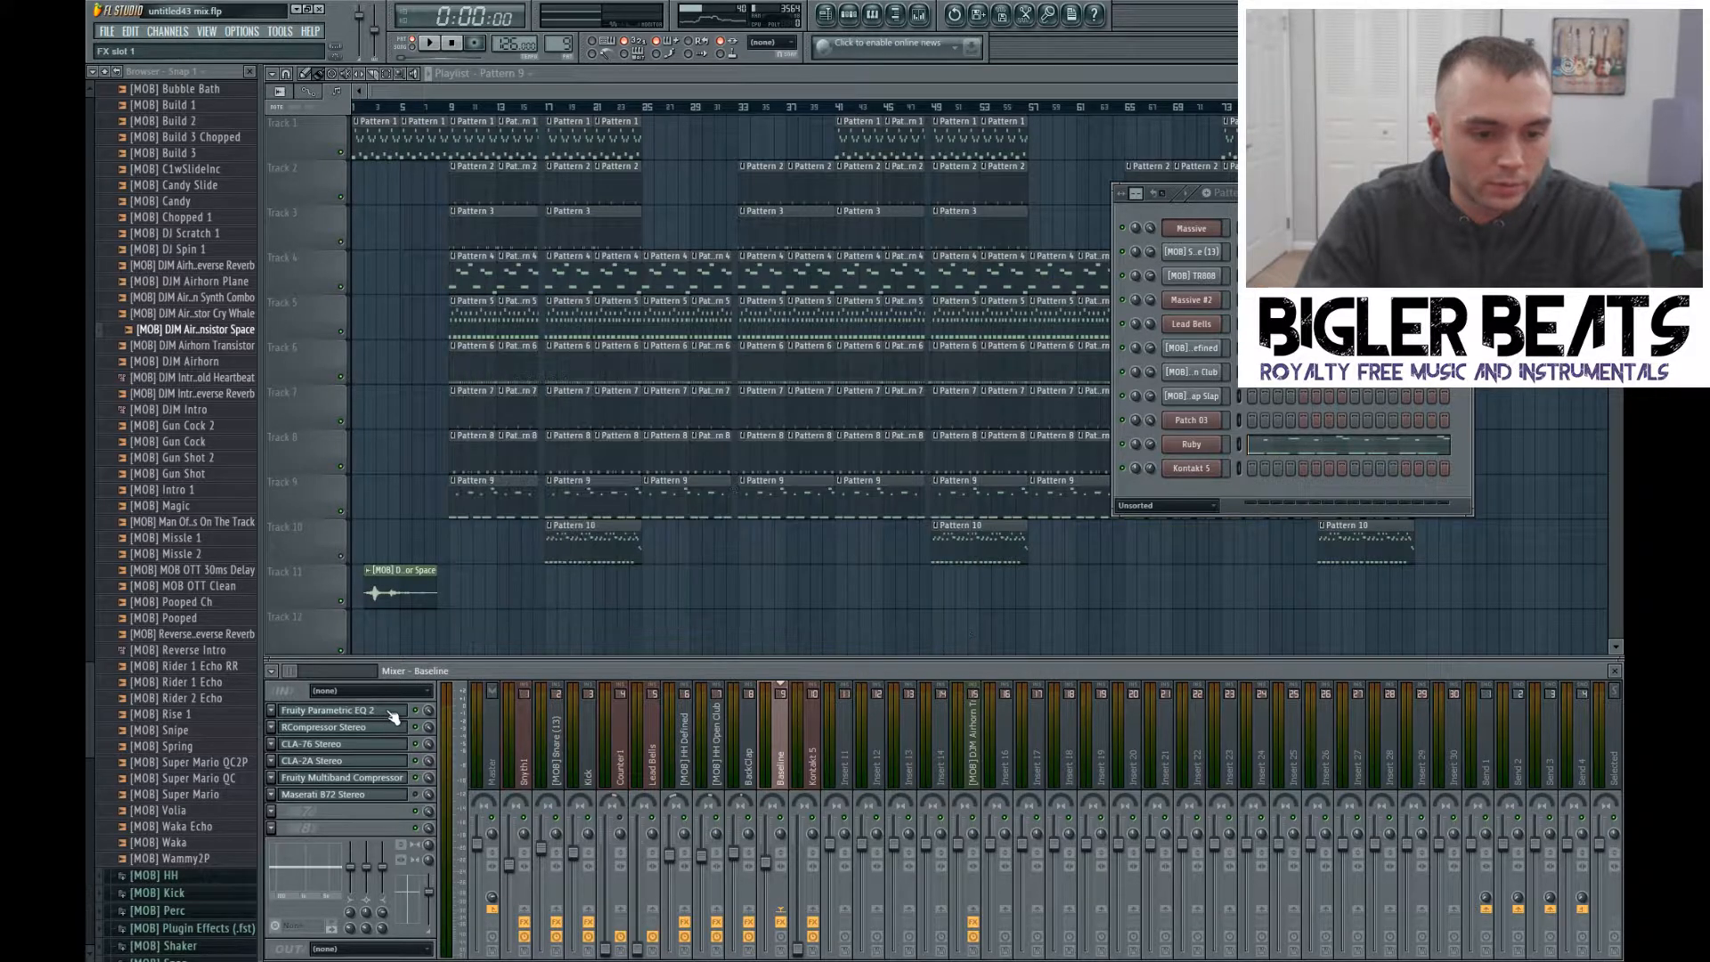
left_click(393, 715)
right_click(545, 497)
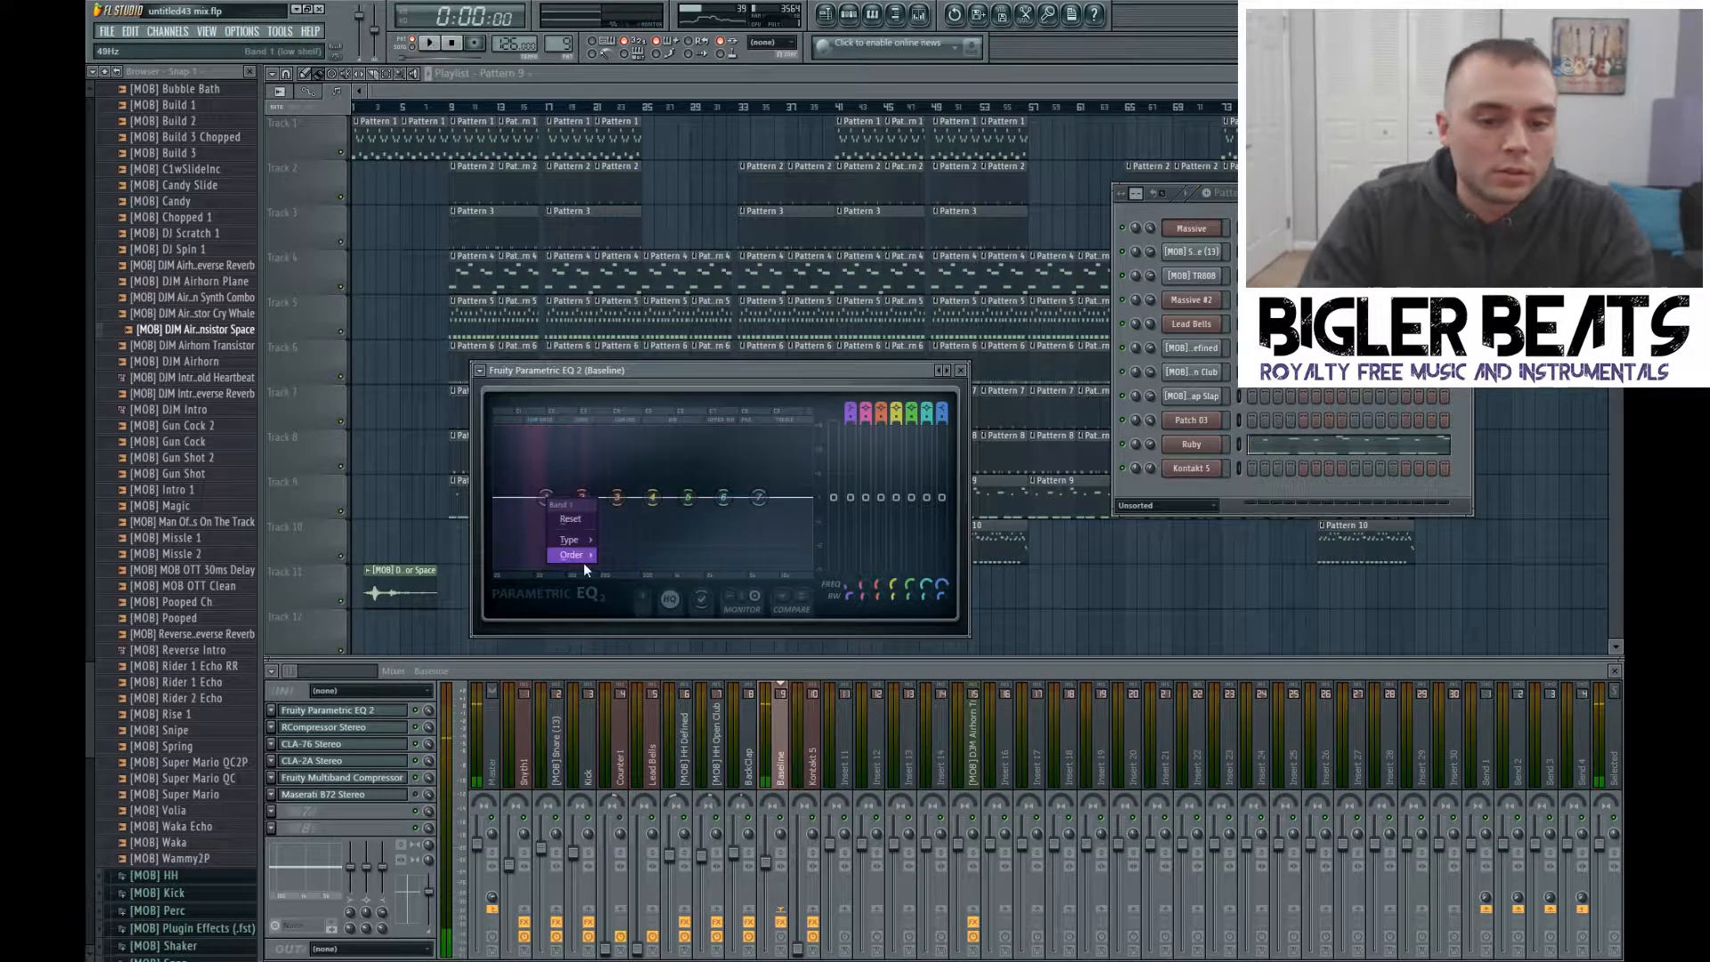
mouse_move(577, 539)
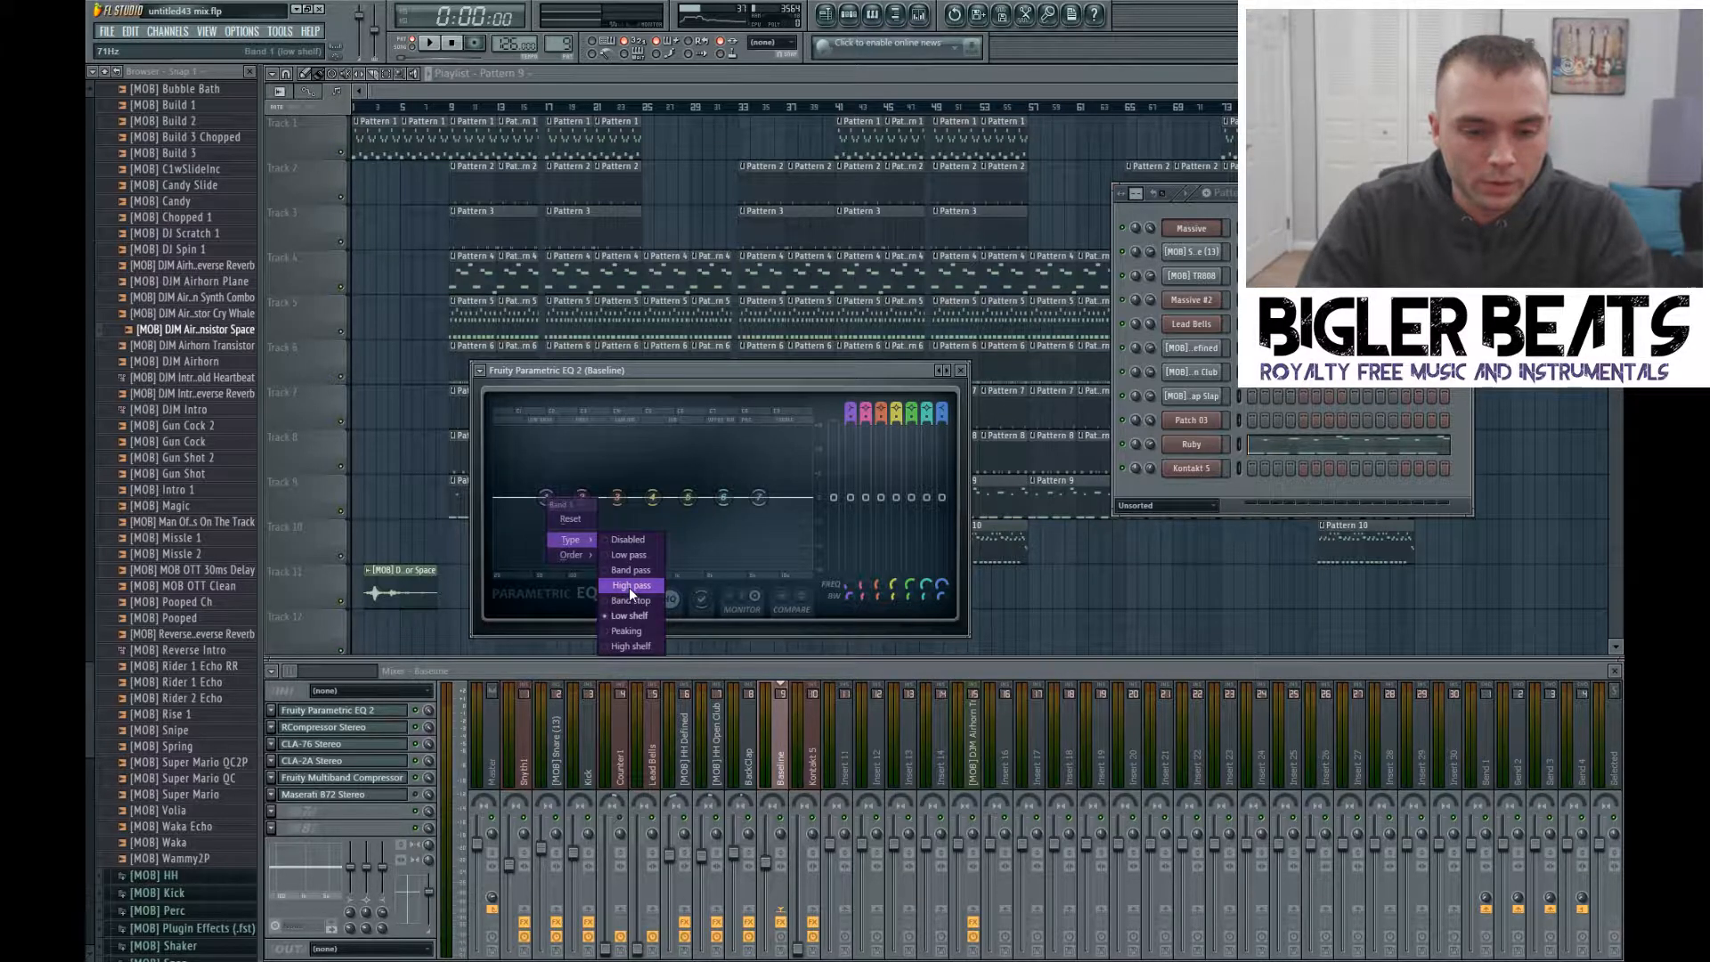
left_click(629, 586)
right_click(546, 497)
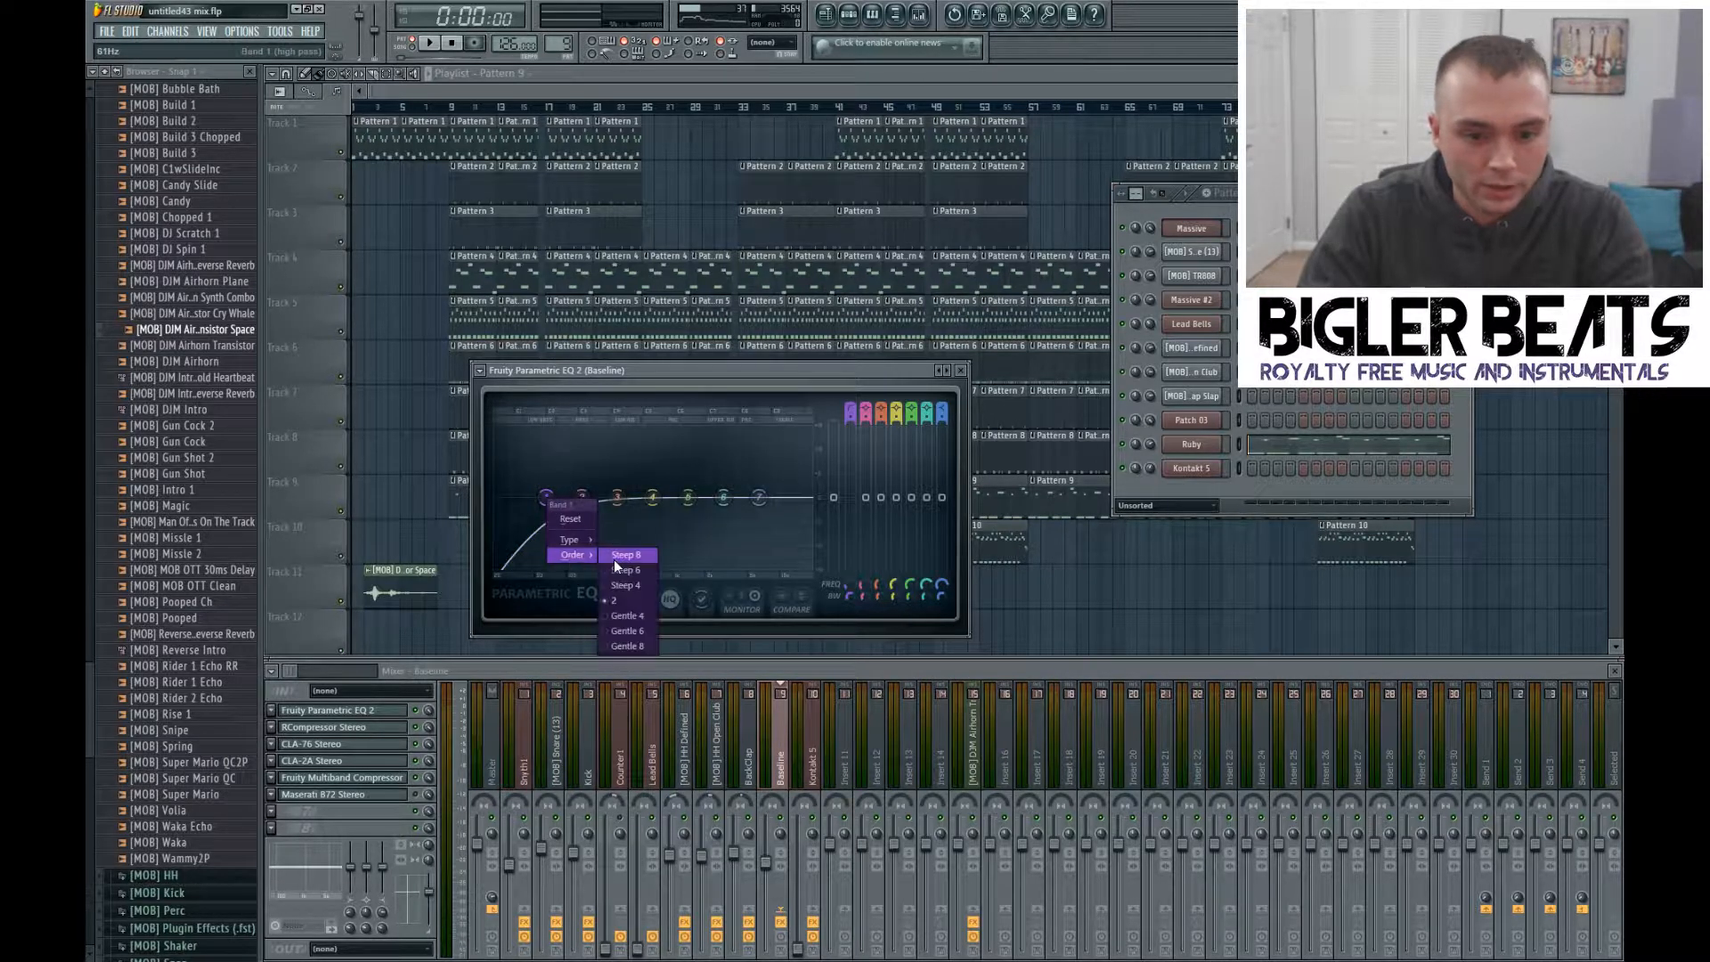
left_click(616, 557)
Step: Lower the high-pass band's cutoff on the Baseline EQ to about 24 Hz and adjust its width
left_click_drag(545, 497, 501, 498)
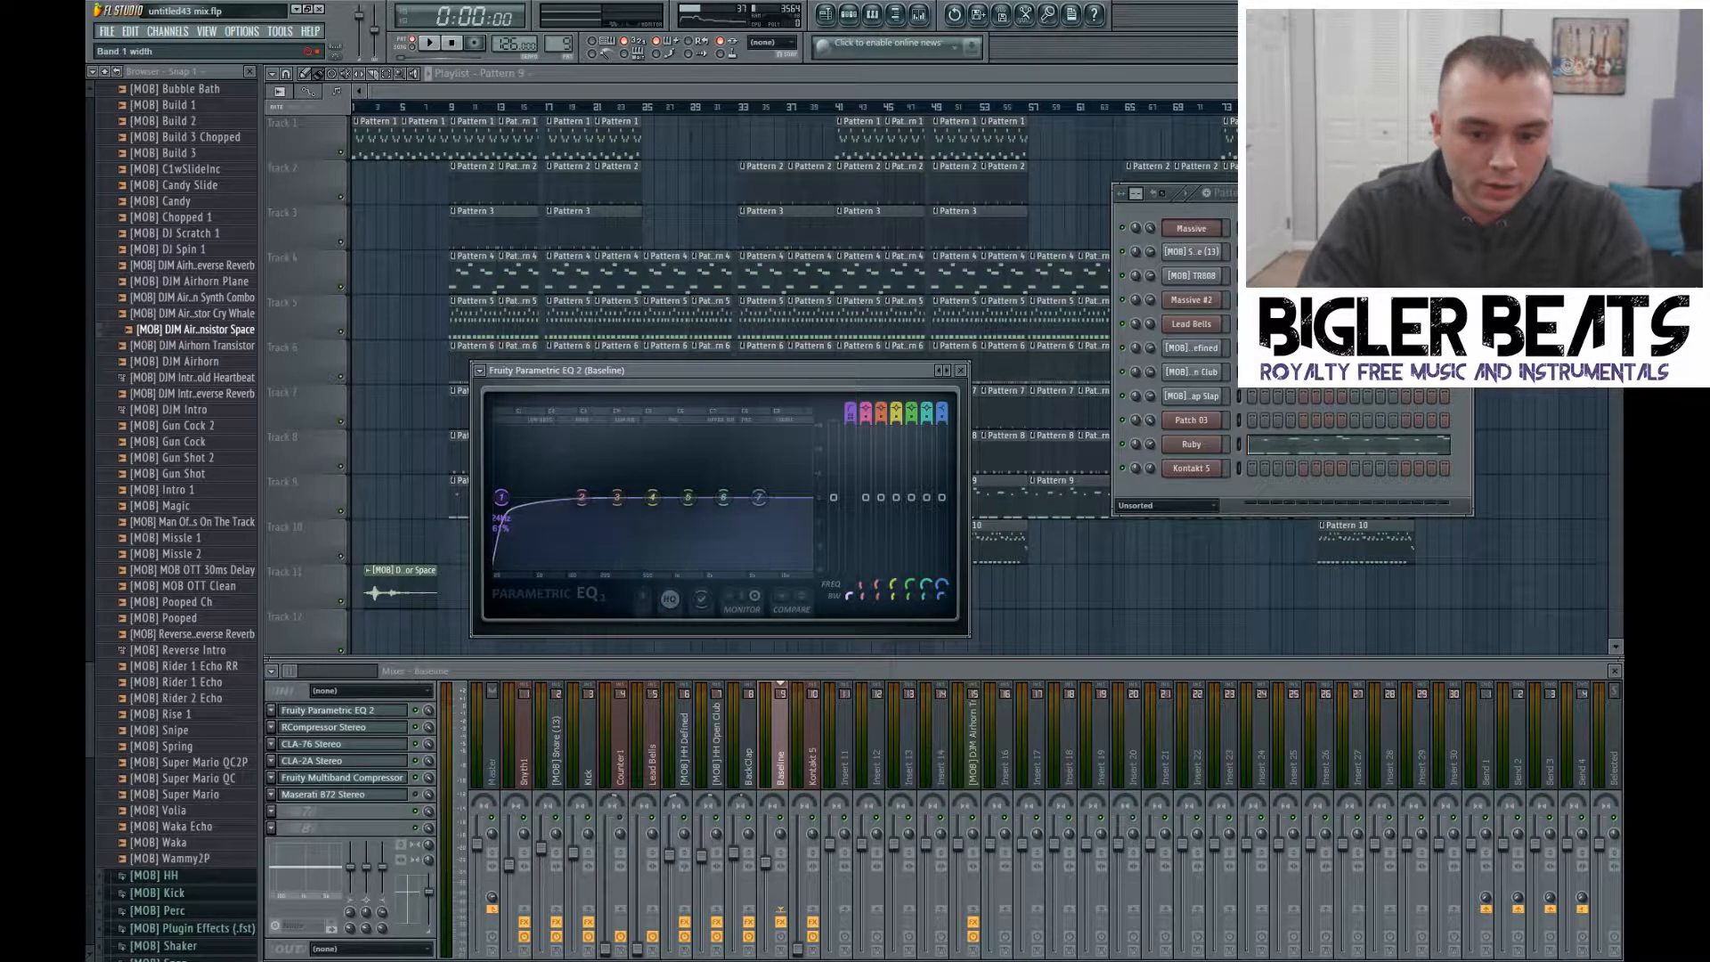
scroll(502, 497, "up", 3)
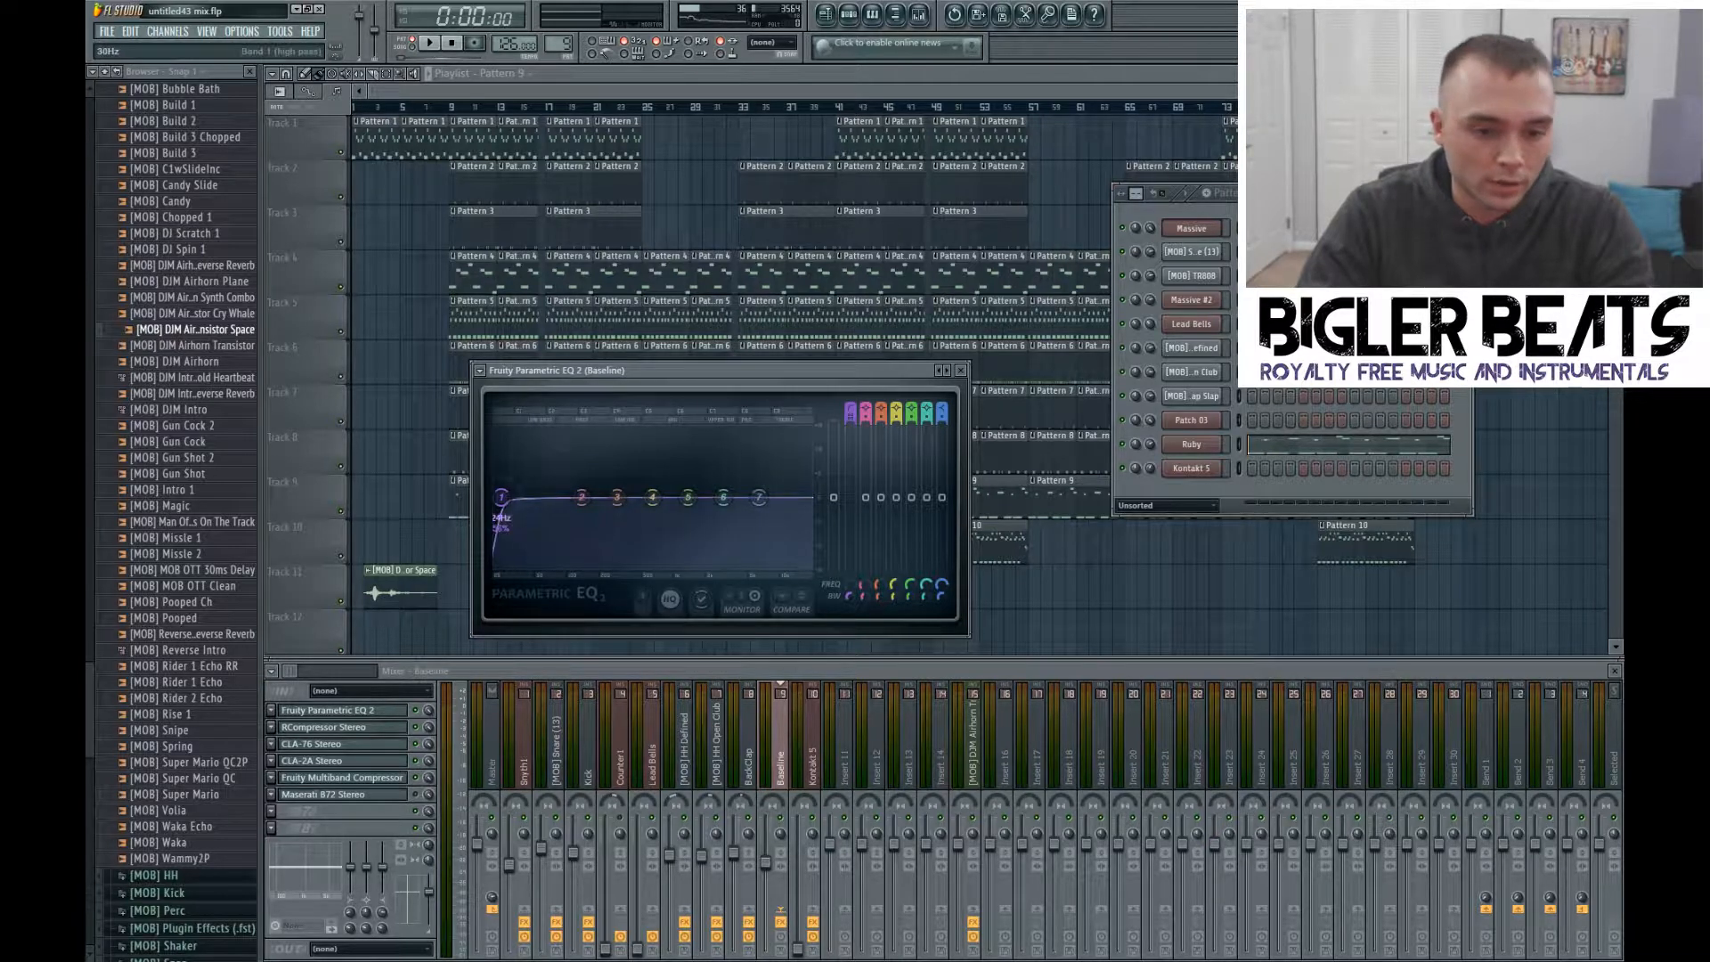
left_click_drag(497, 496, 505, 496)
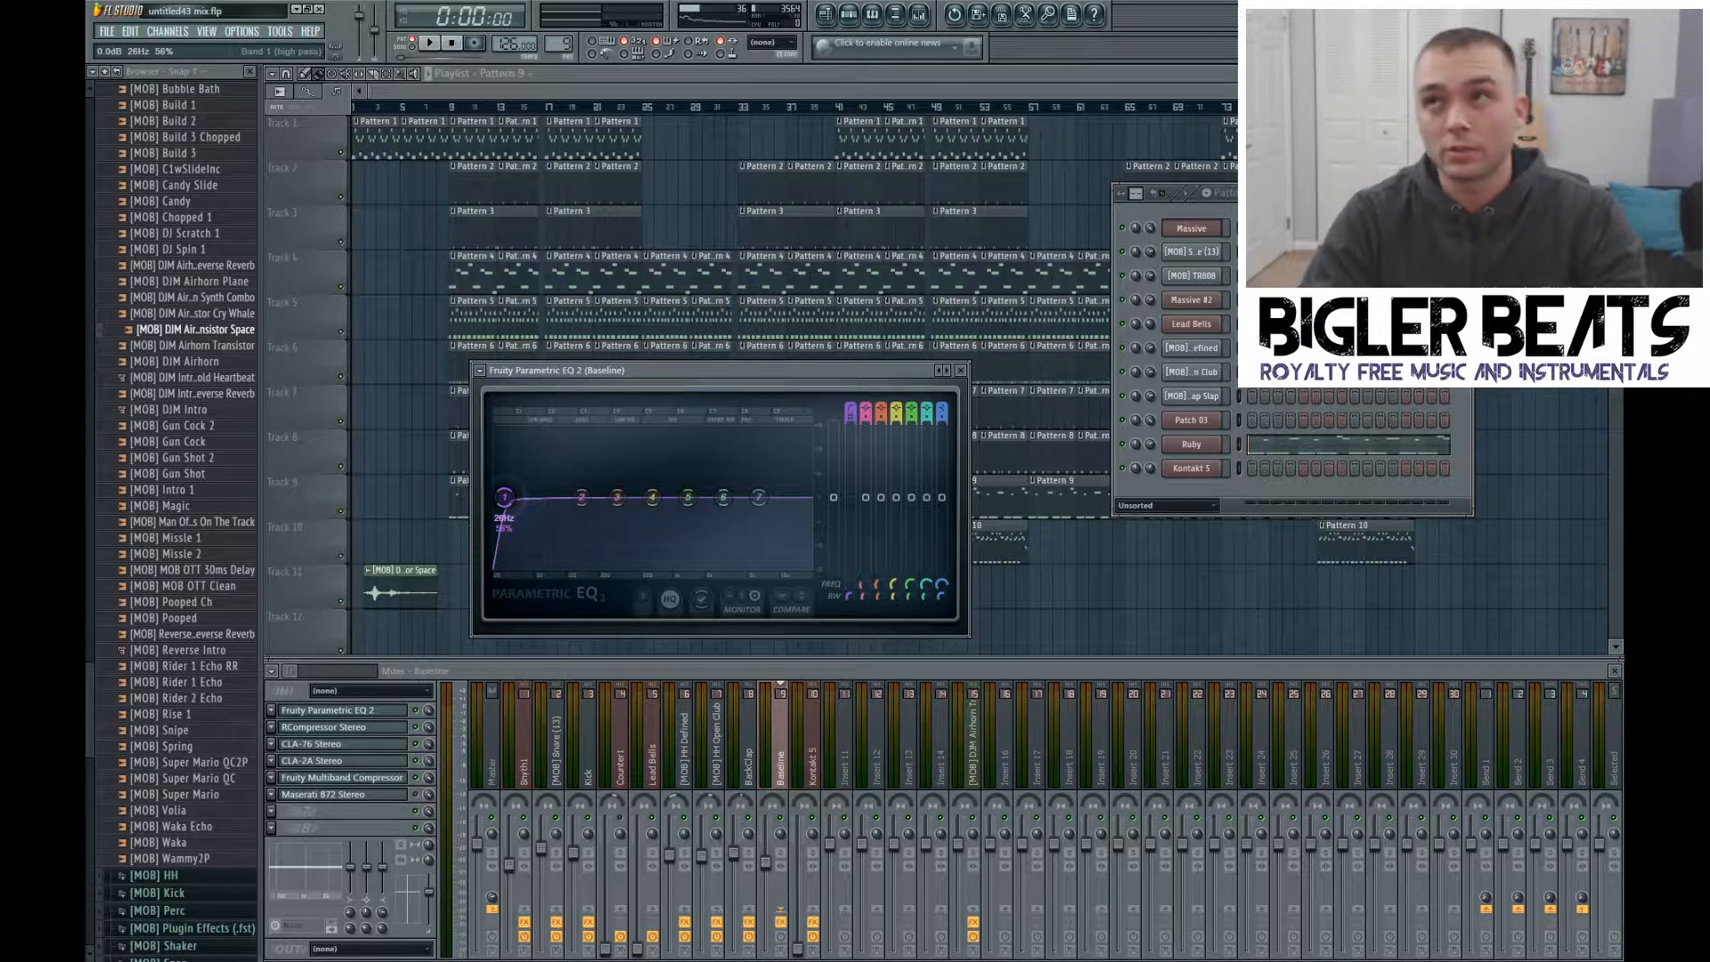
left_click_drag(504, 497, 505, 496)
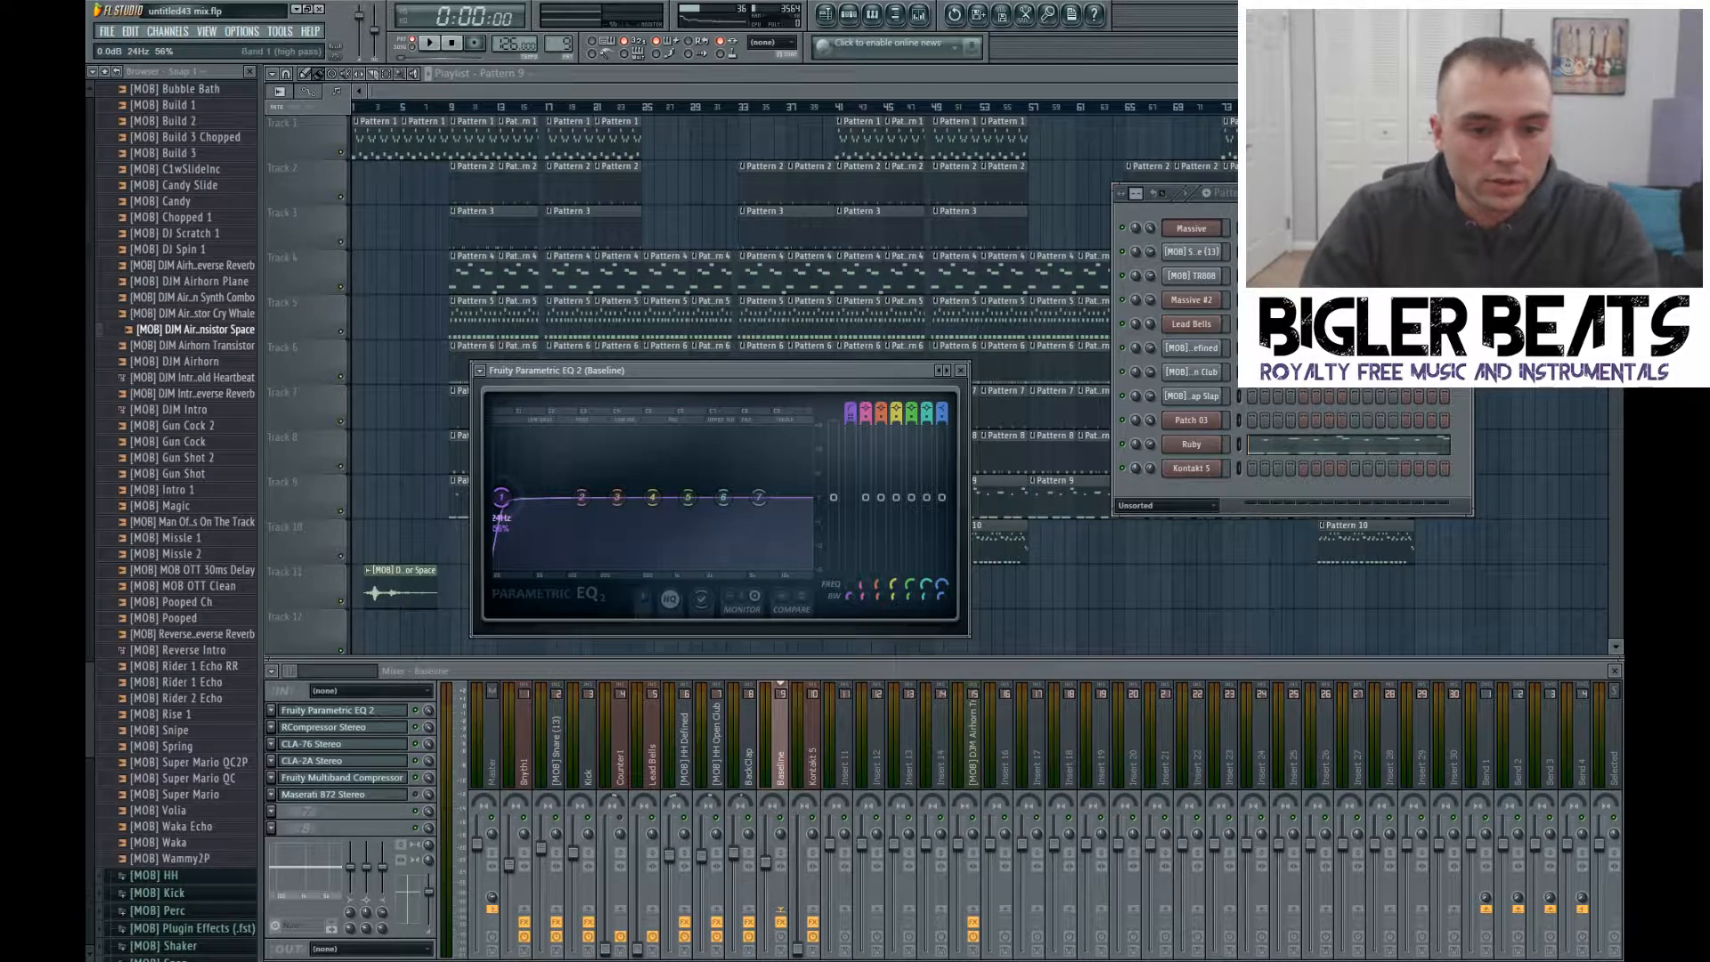
Step: Audition the high-passed bass by playing Pattern 9 on its own, close the Baseline EQ and stop playback
left_click(430, 44)
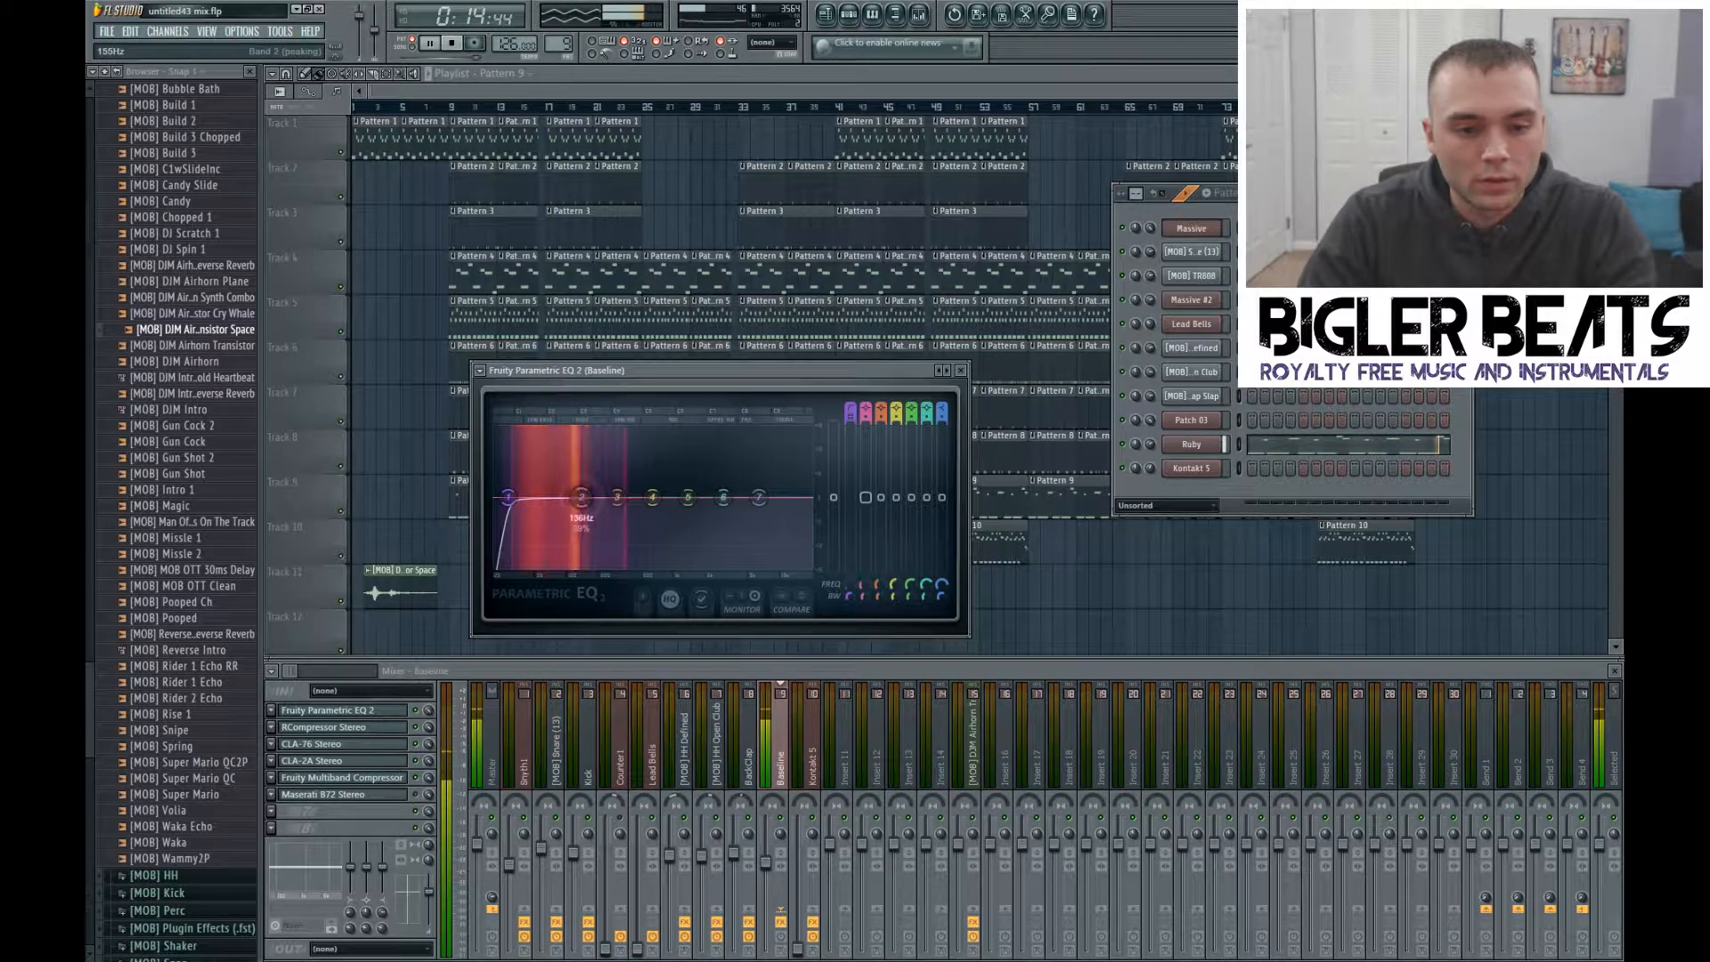
left_click_drag(689, 502, 616, 484)
left_click(698, 524)
key("space")
key("space")
left_click(642, 505)
key("space")
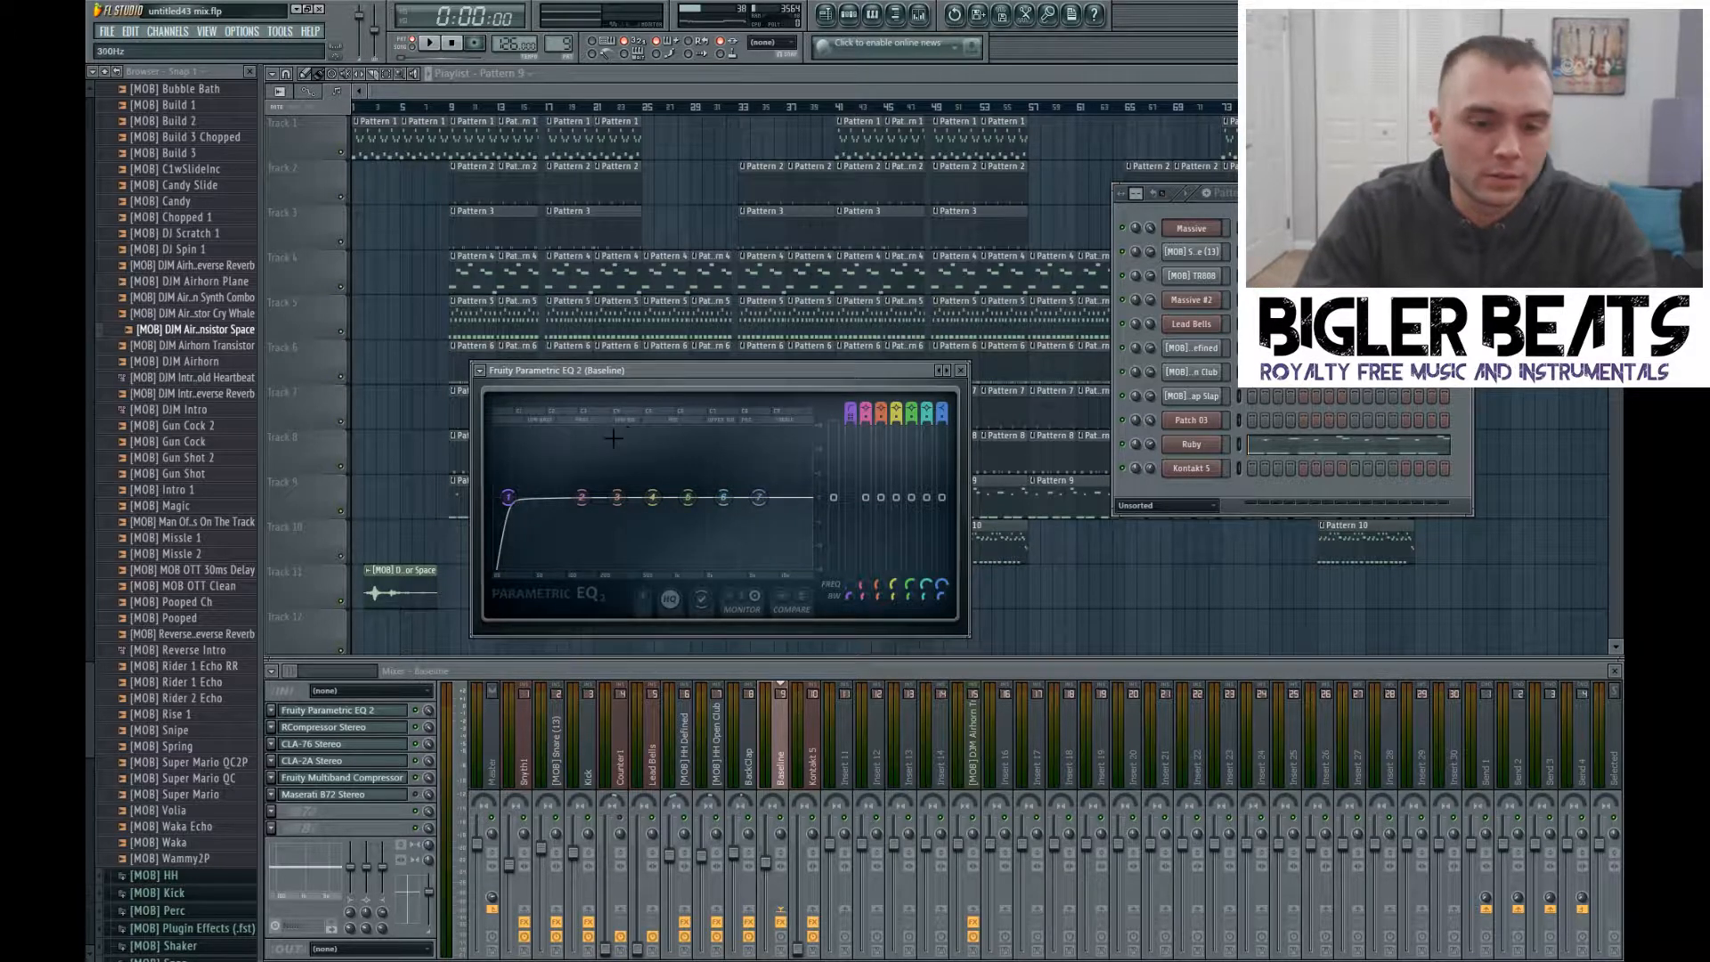
key("space")
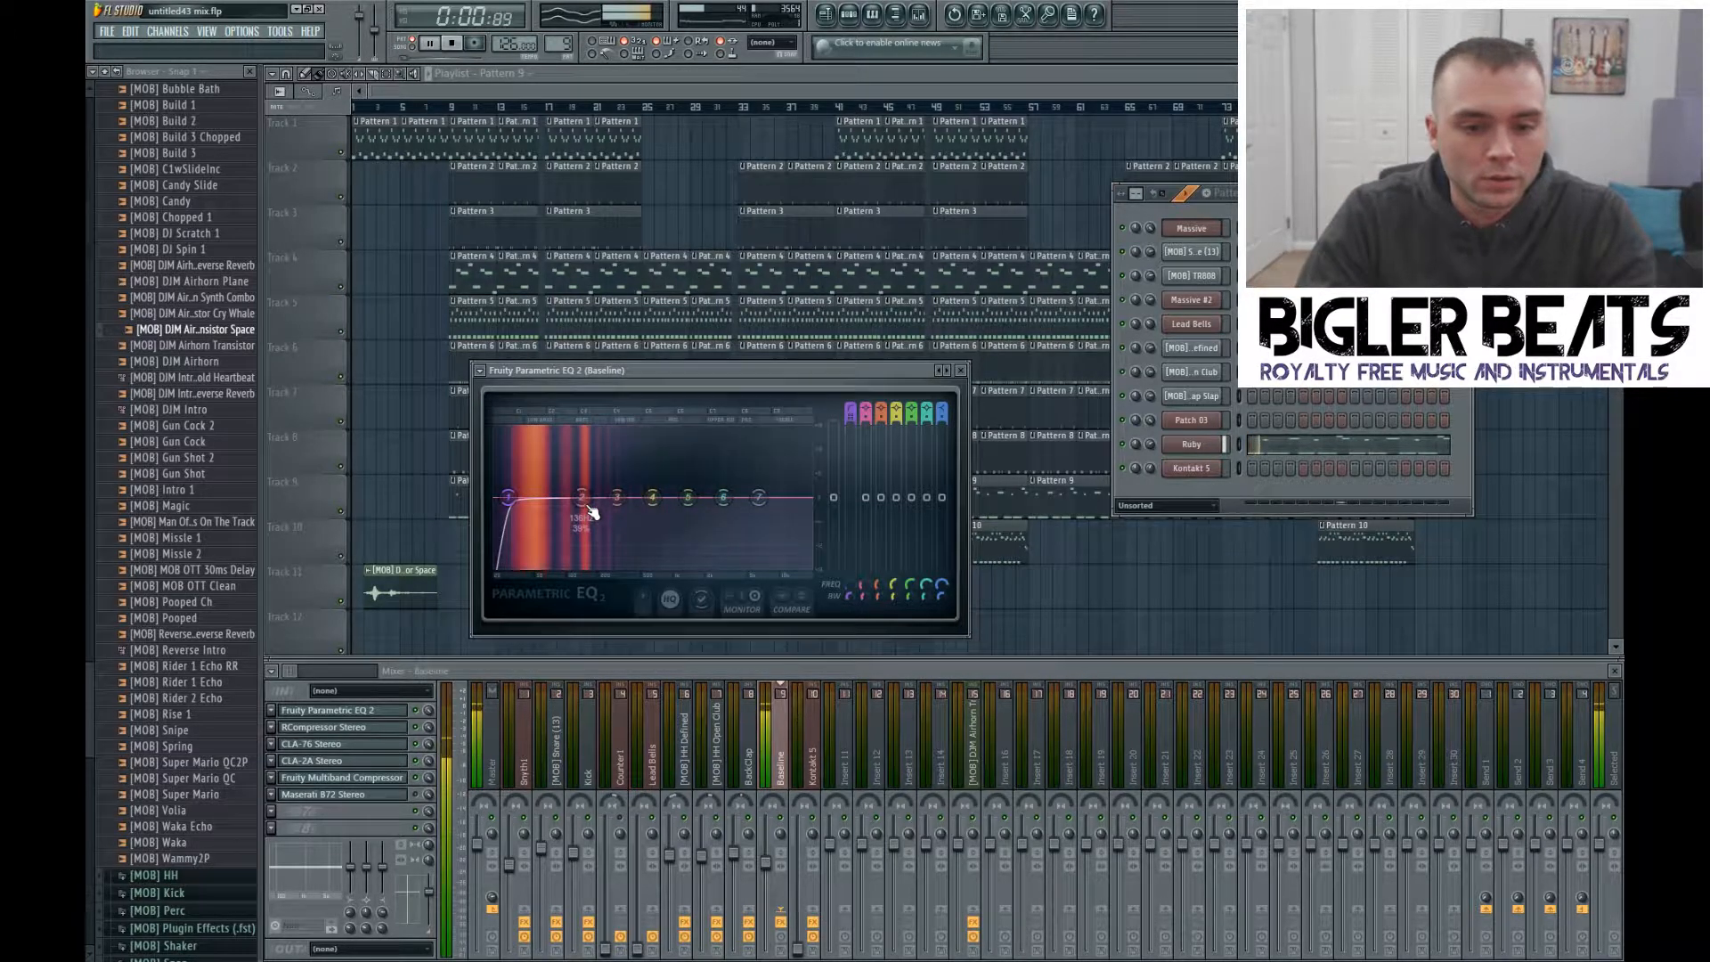
left_click(960, 371)
key("space")
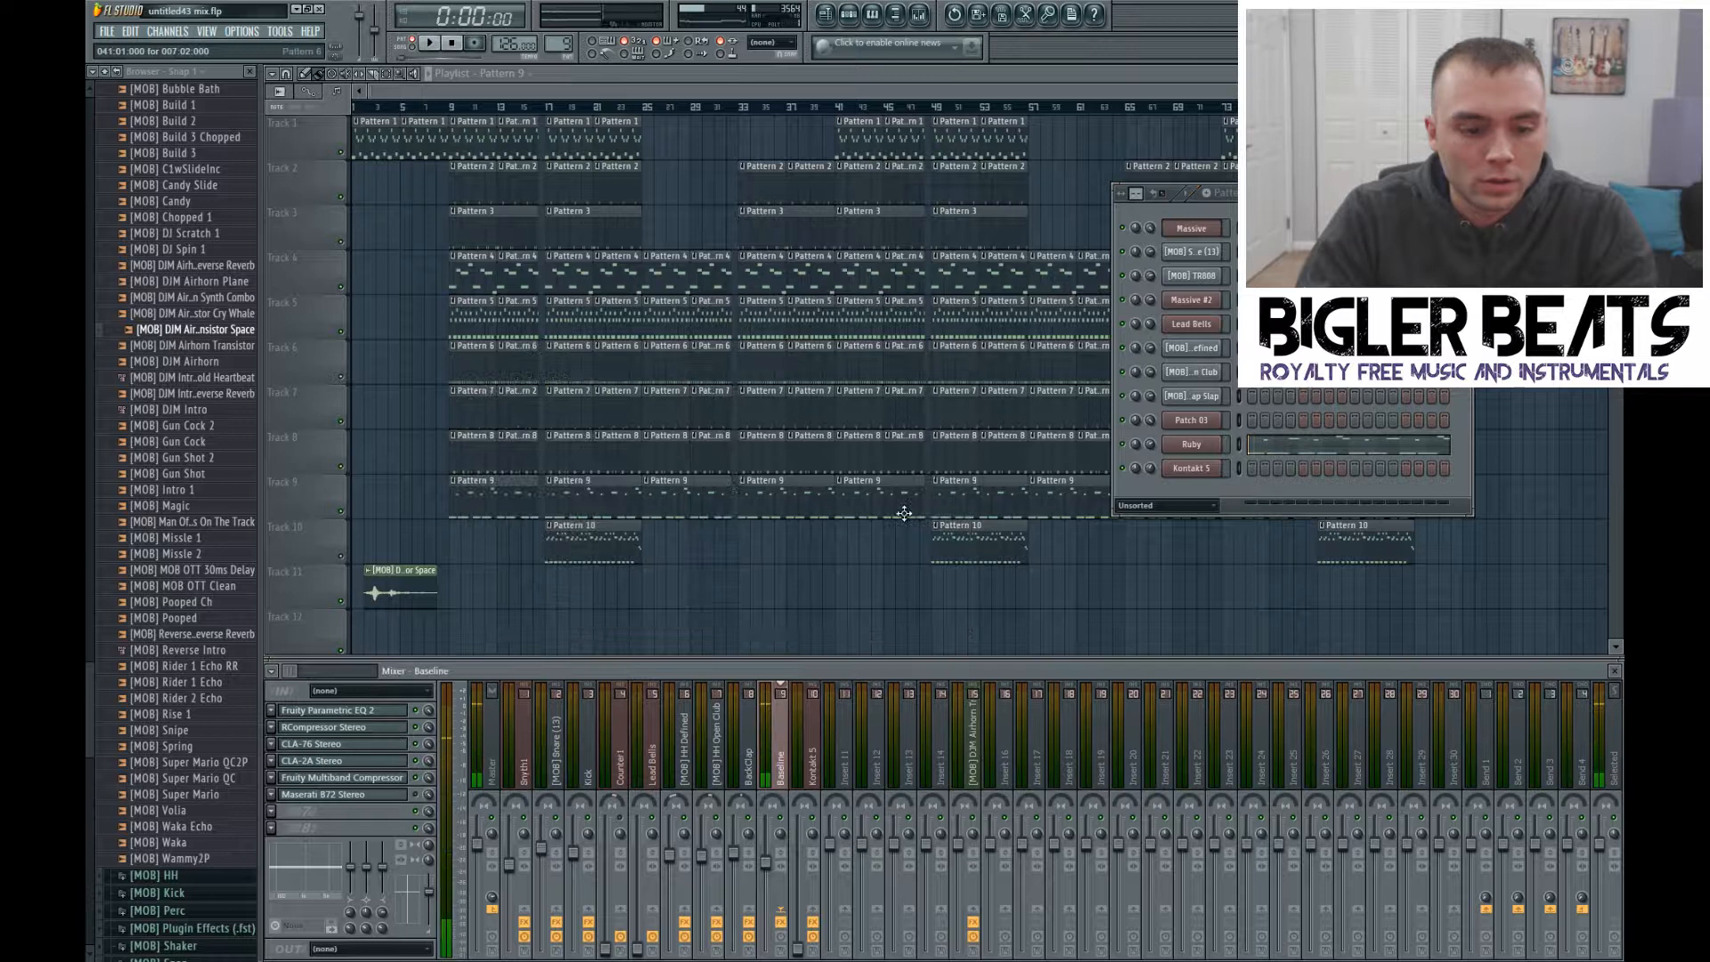
Step: Set the Baseline track's Maserati B72 treble to 0.00 while Pattern 9 plays, close the plugin and stop playback
left_click(398, 795)
left_click(431, 44)
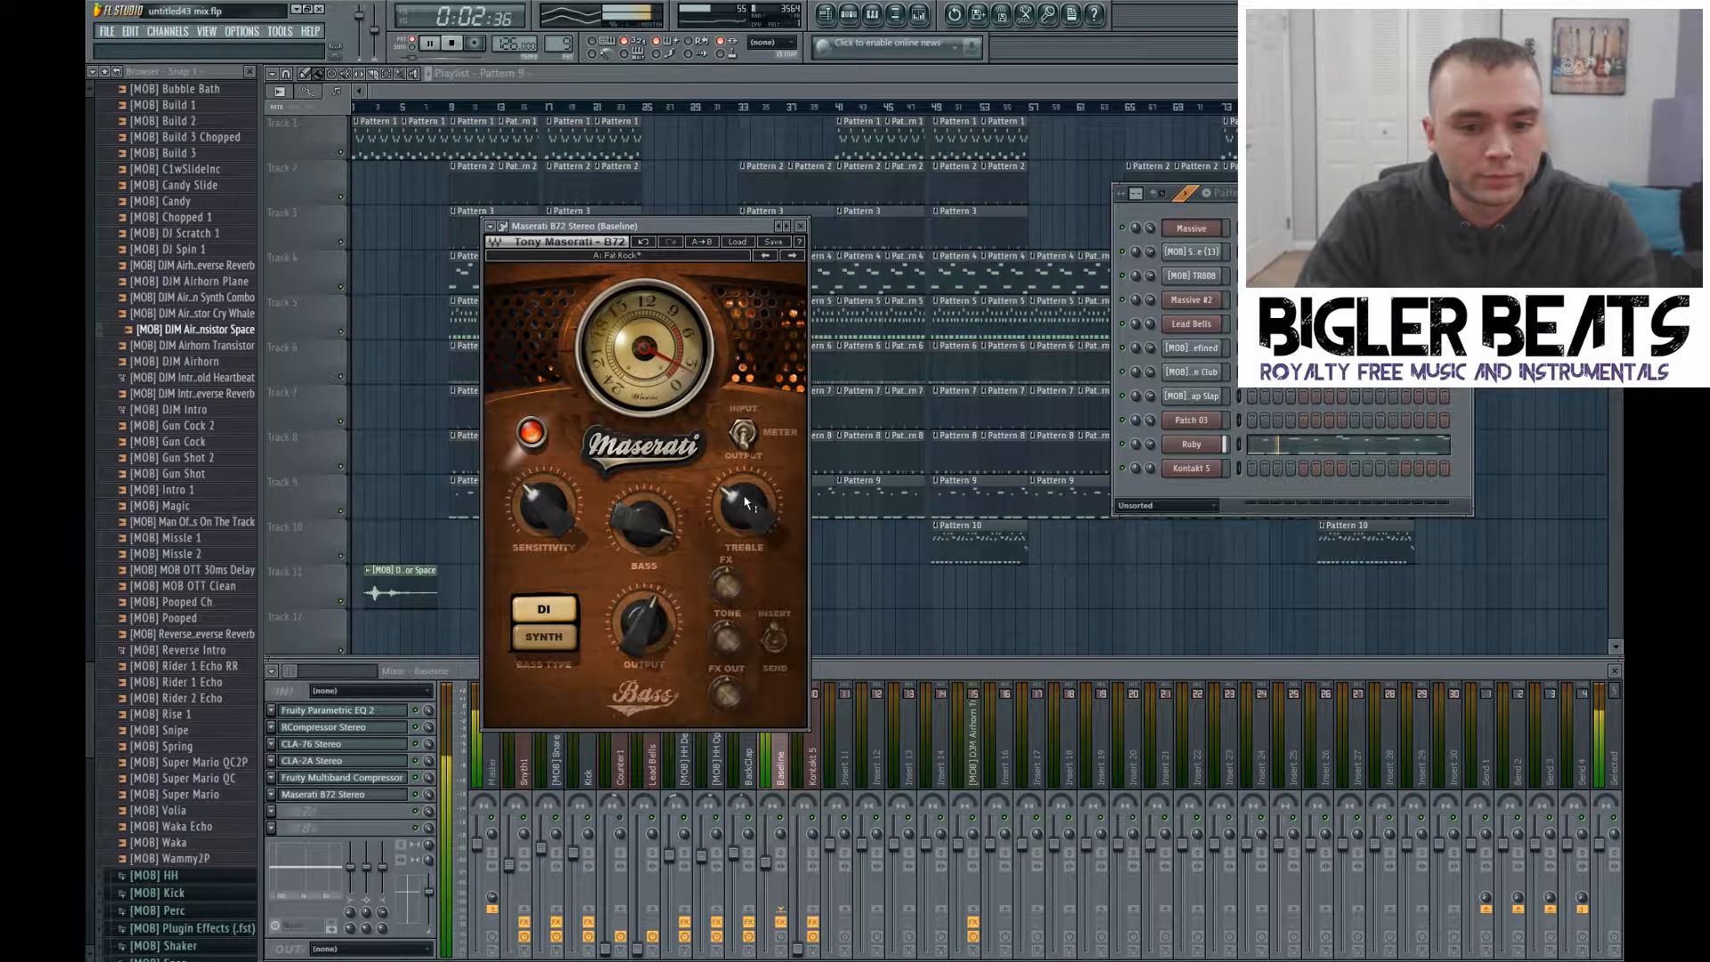
left_click_drag(735, 519, 762, 510)
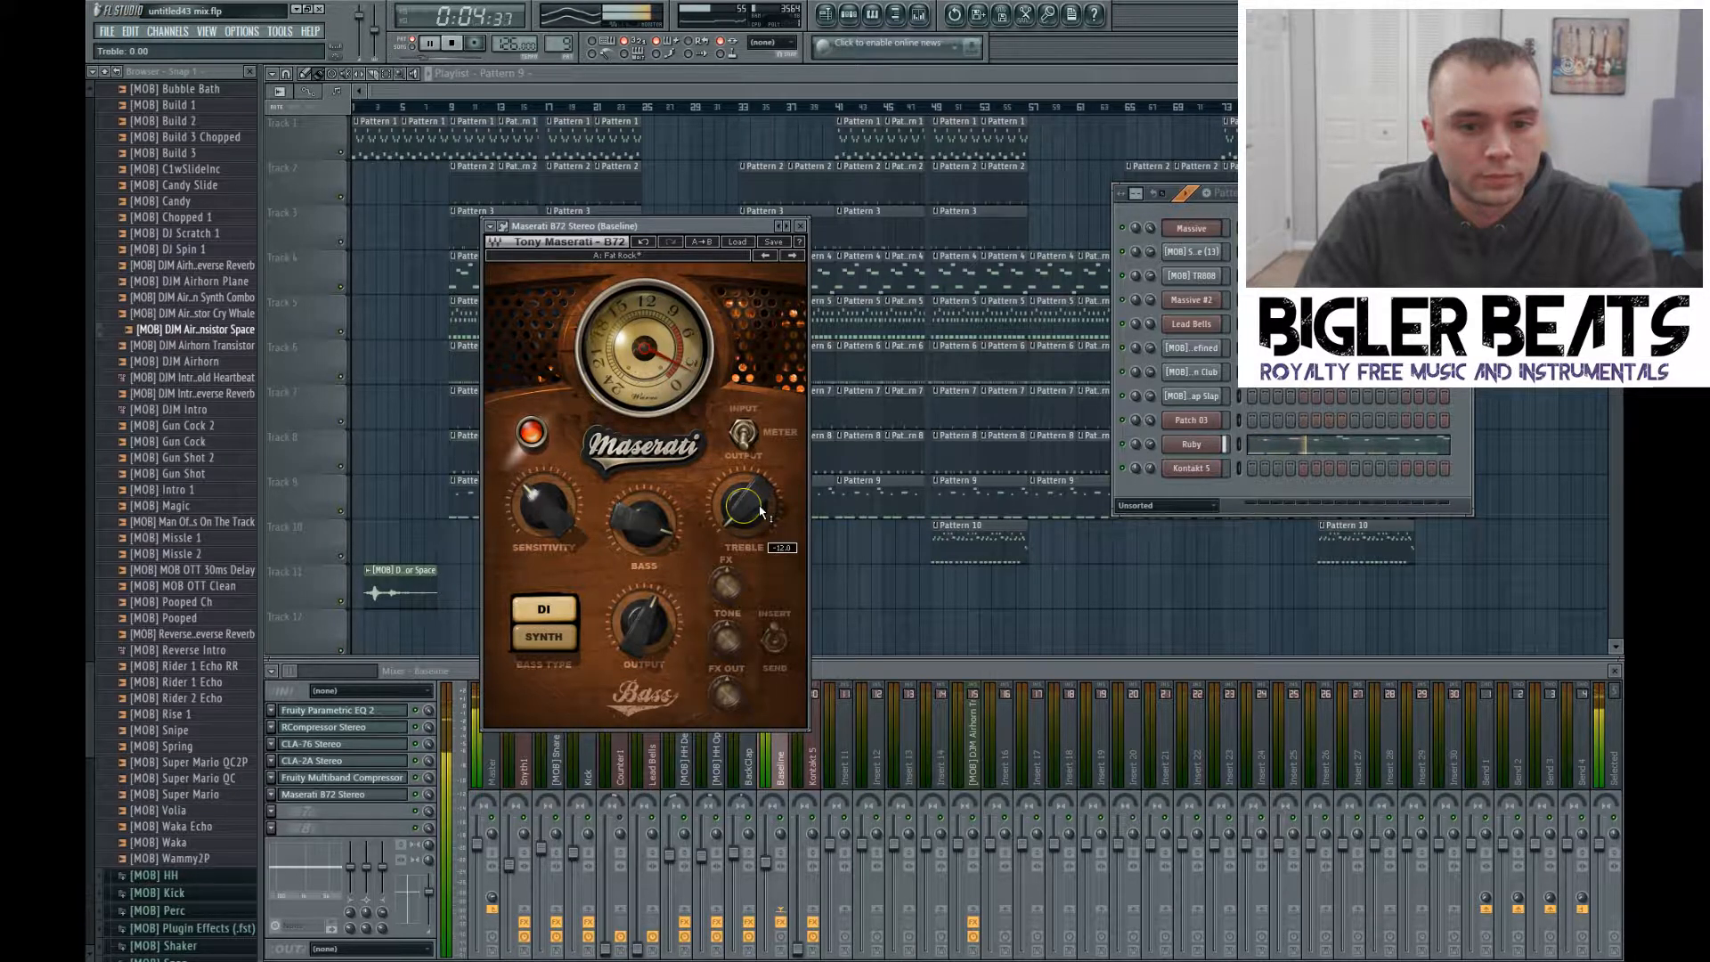
left_click(804, 232)
key("space")
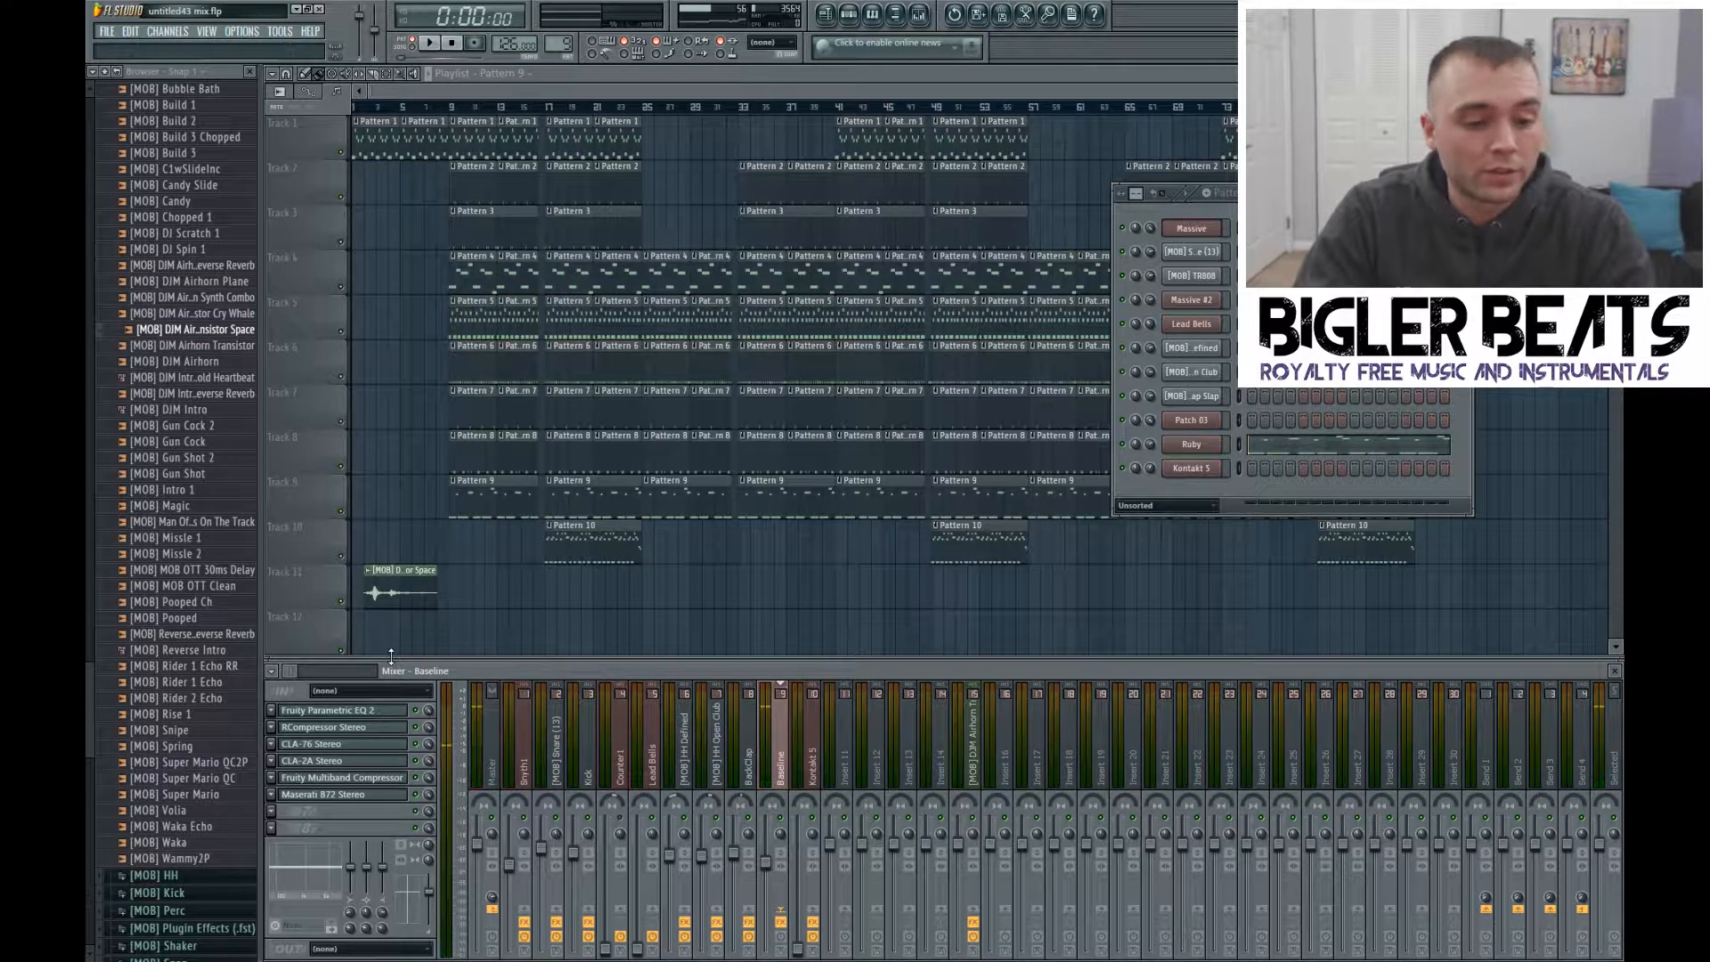
Step: Add the Waves RCompressor Stereo plugin after the Maserati B72 on the Baseline track, and reposition its window over the playlist
left_click(287, 809)
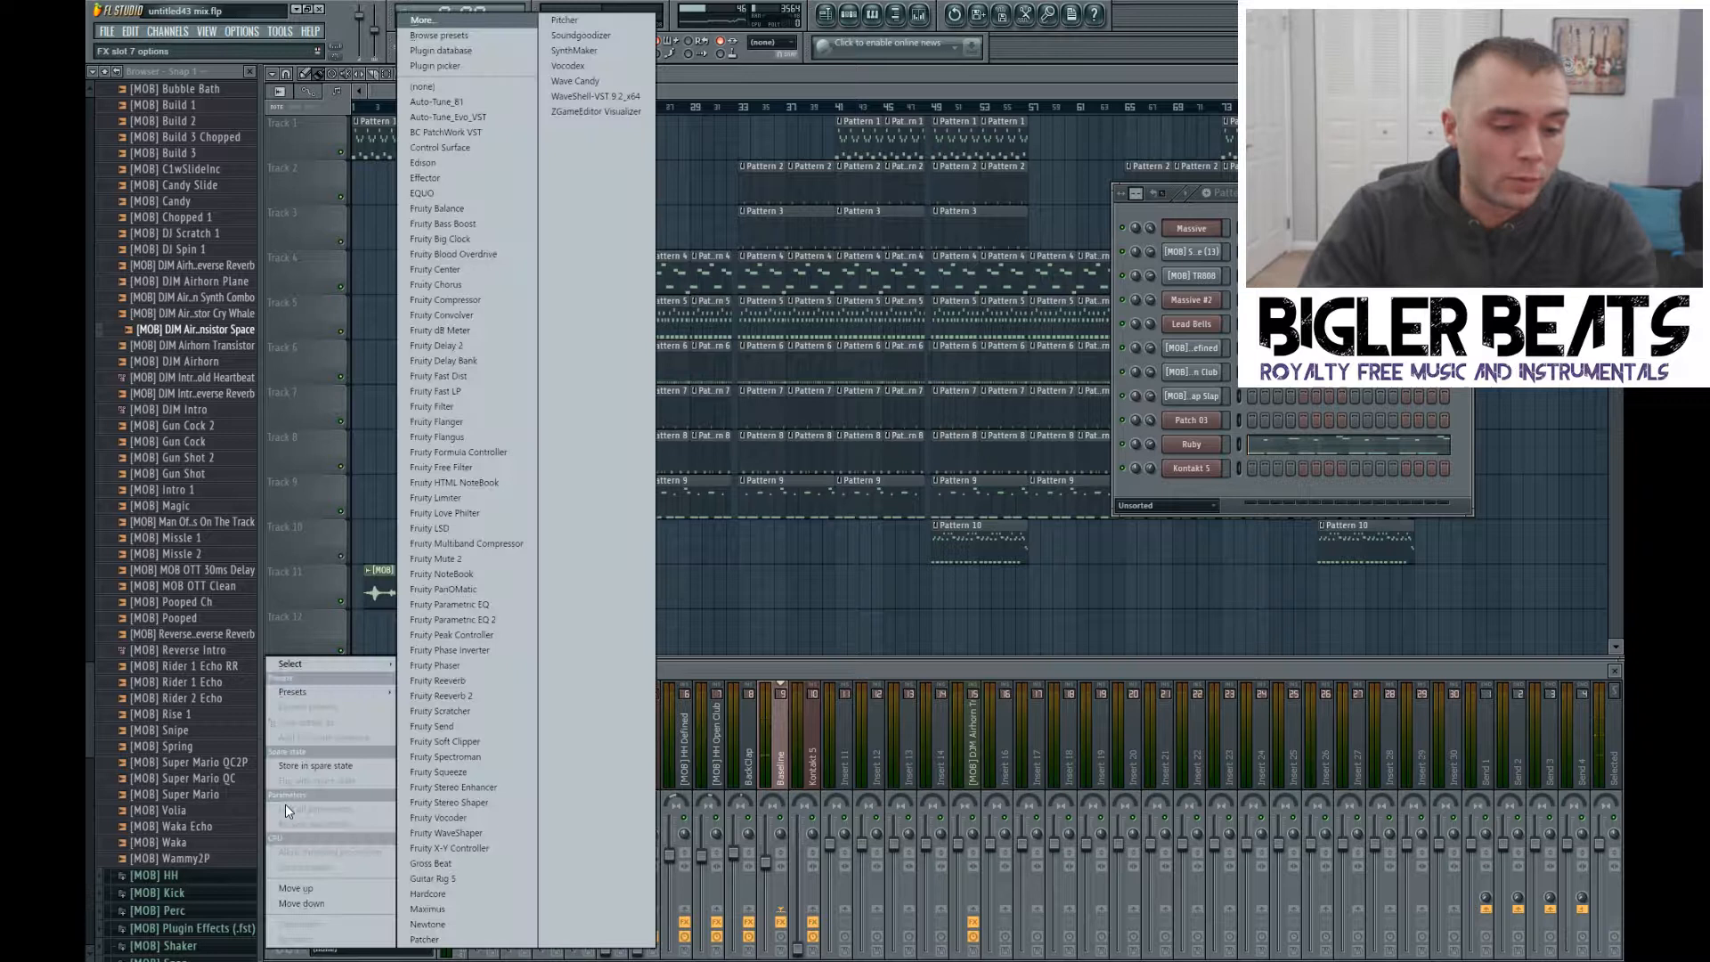
left_click(599, 101)
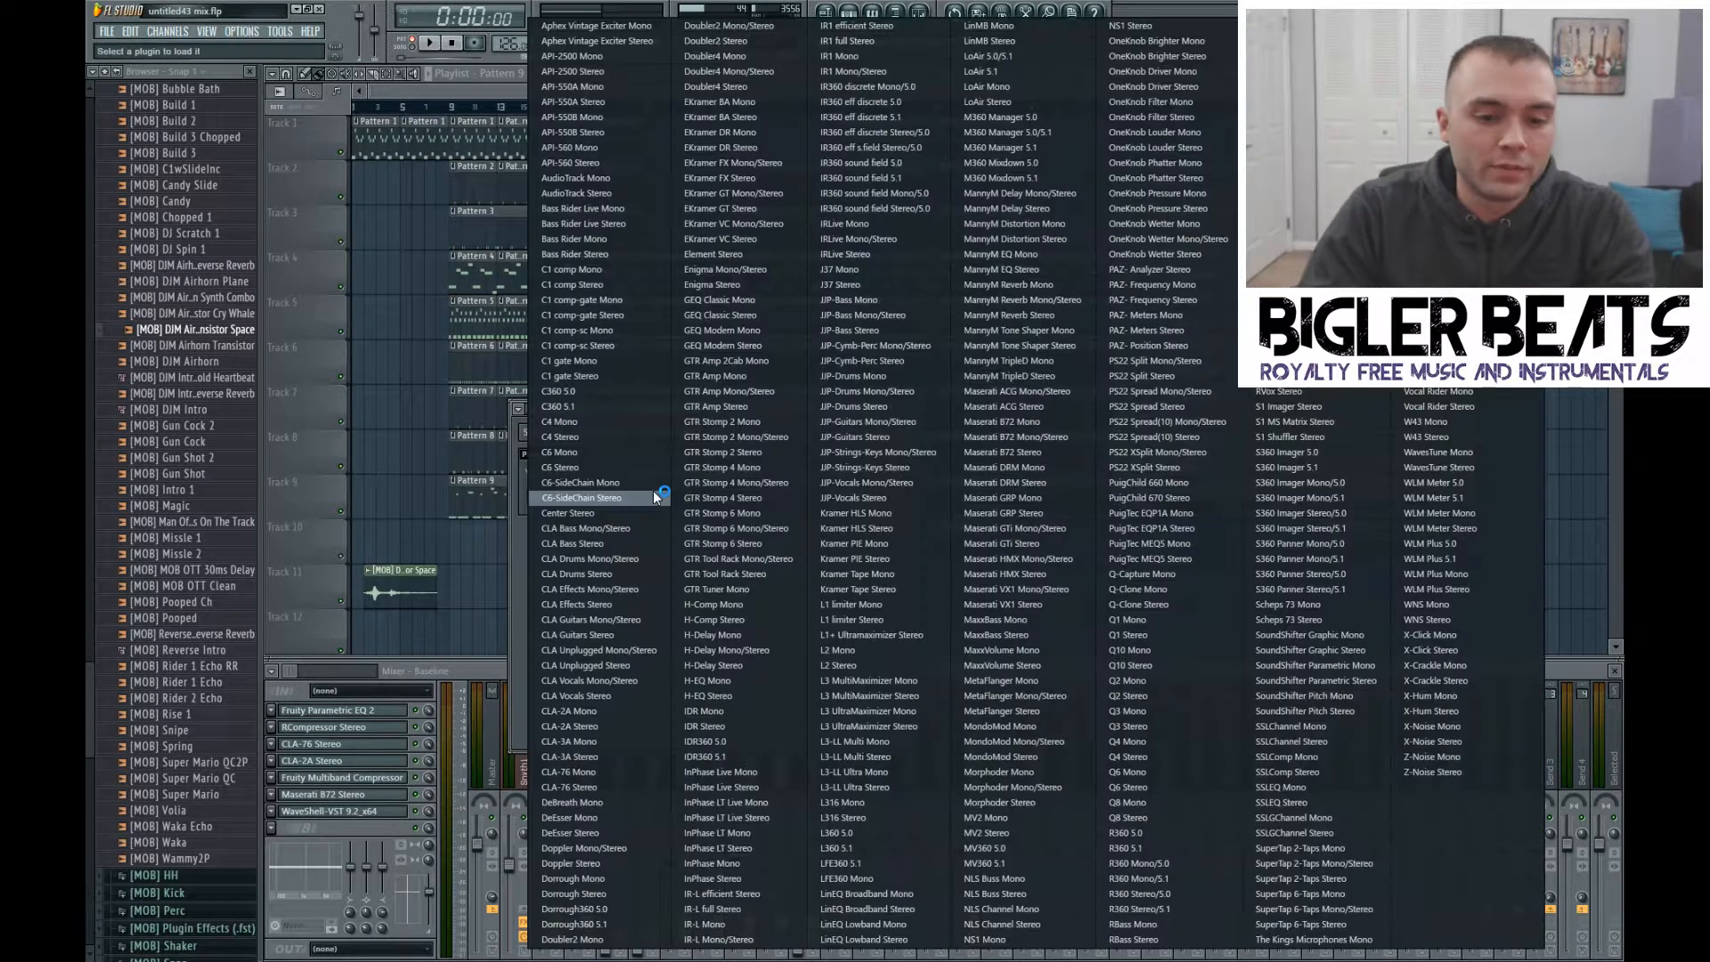
left_click(1172, 86)
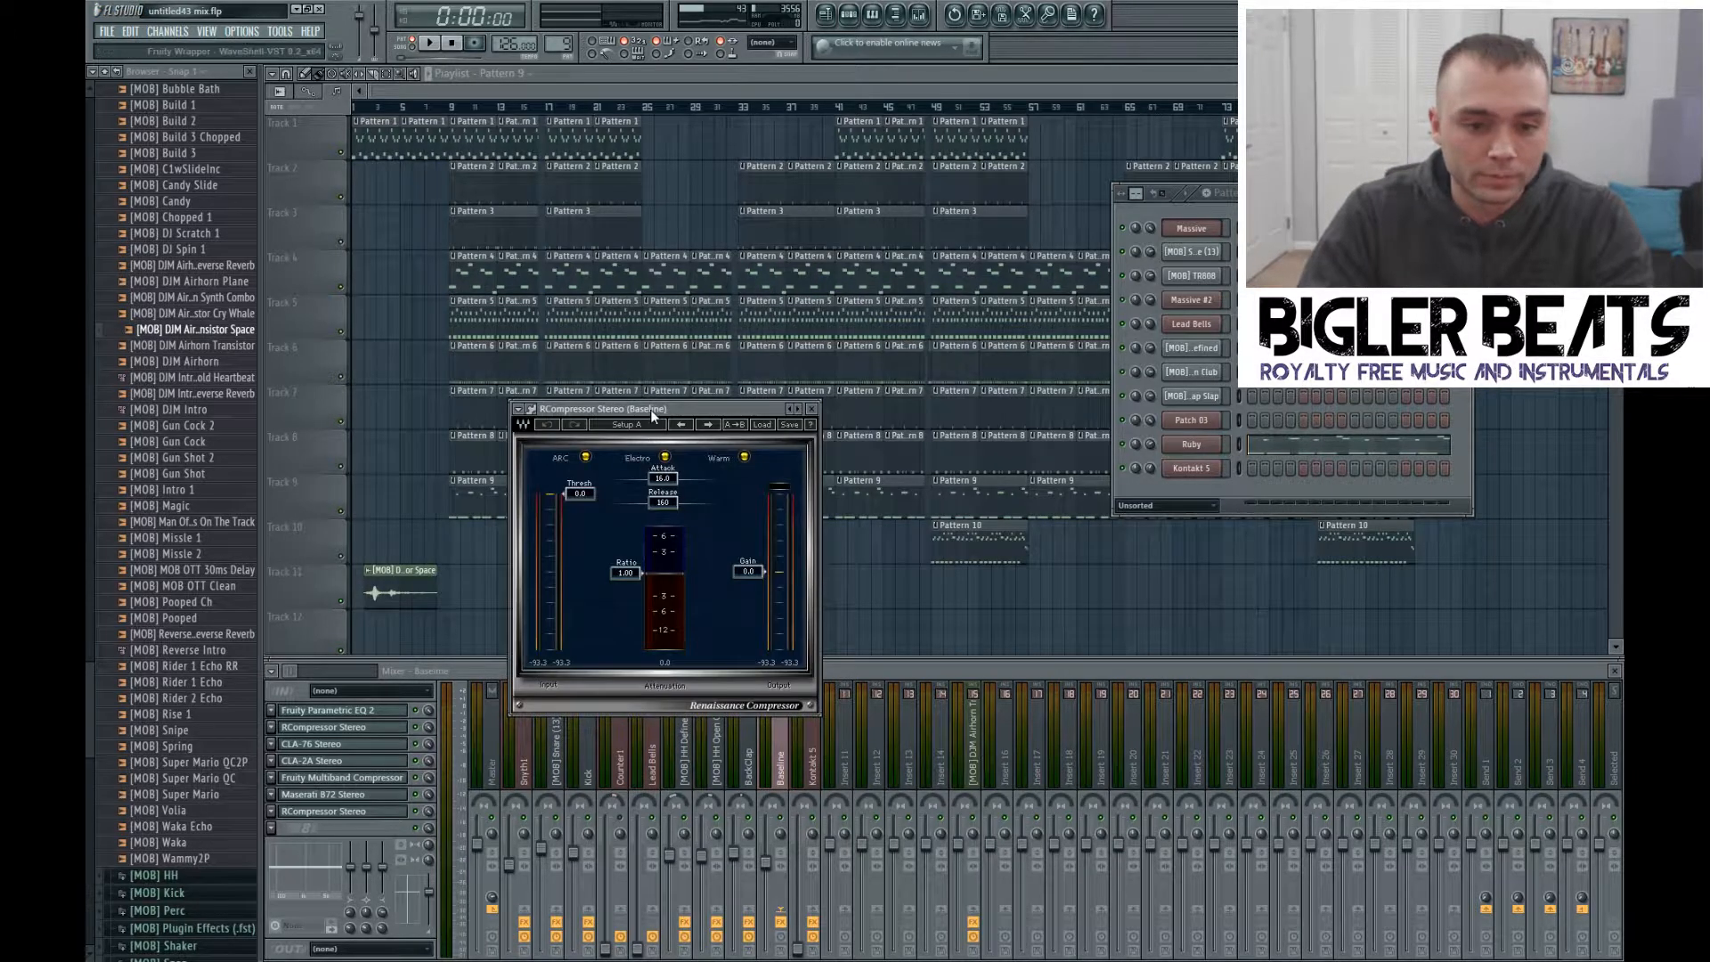
left_click_drag(653, 409, 748, 243)
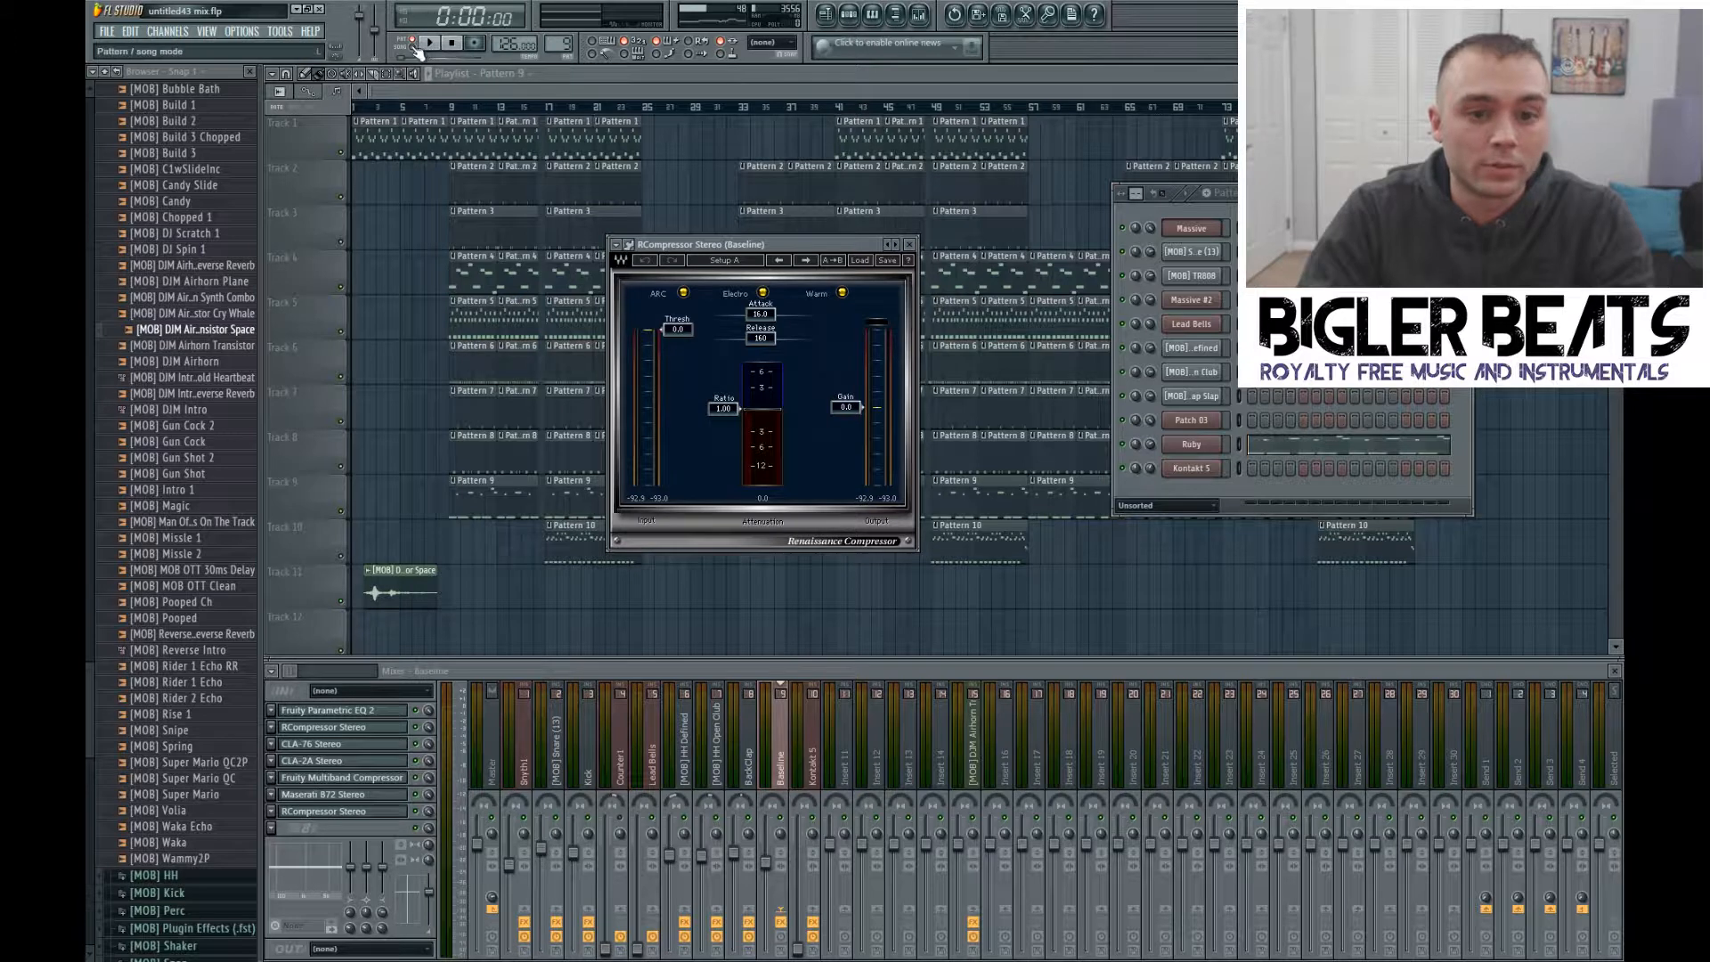
Step: While Pattern 9 plays, set the new RCompressor's threshold to -5.0, ratio to 2.00 and gain to 2.0, and close it
left_click(429, 42)
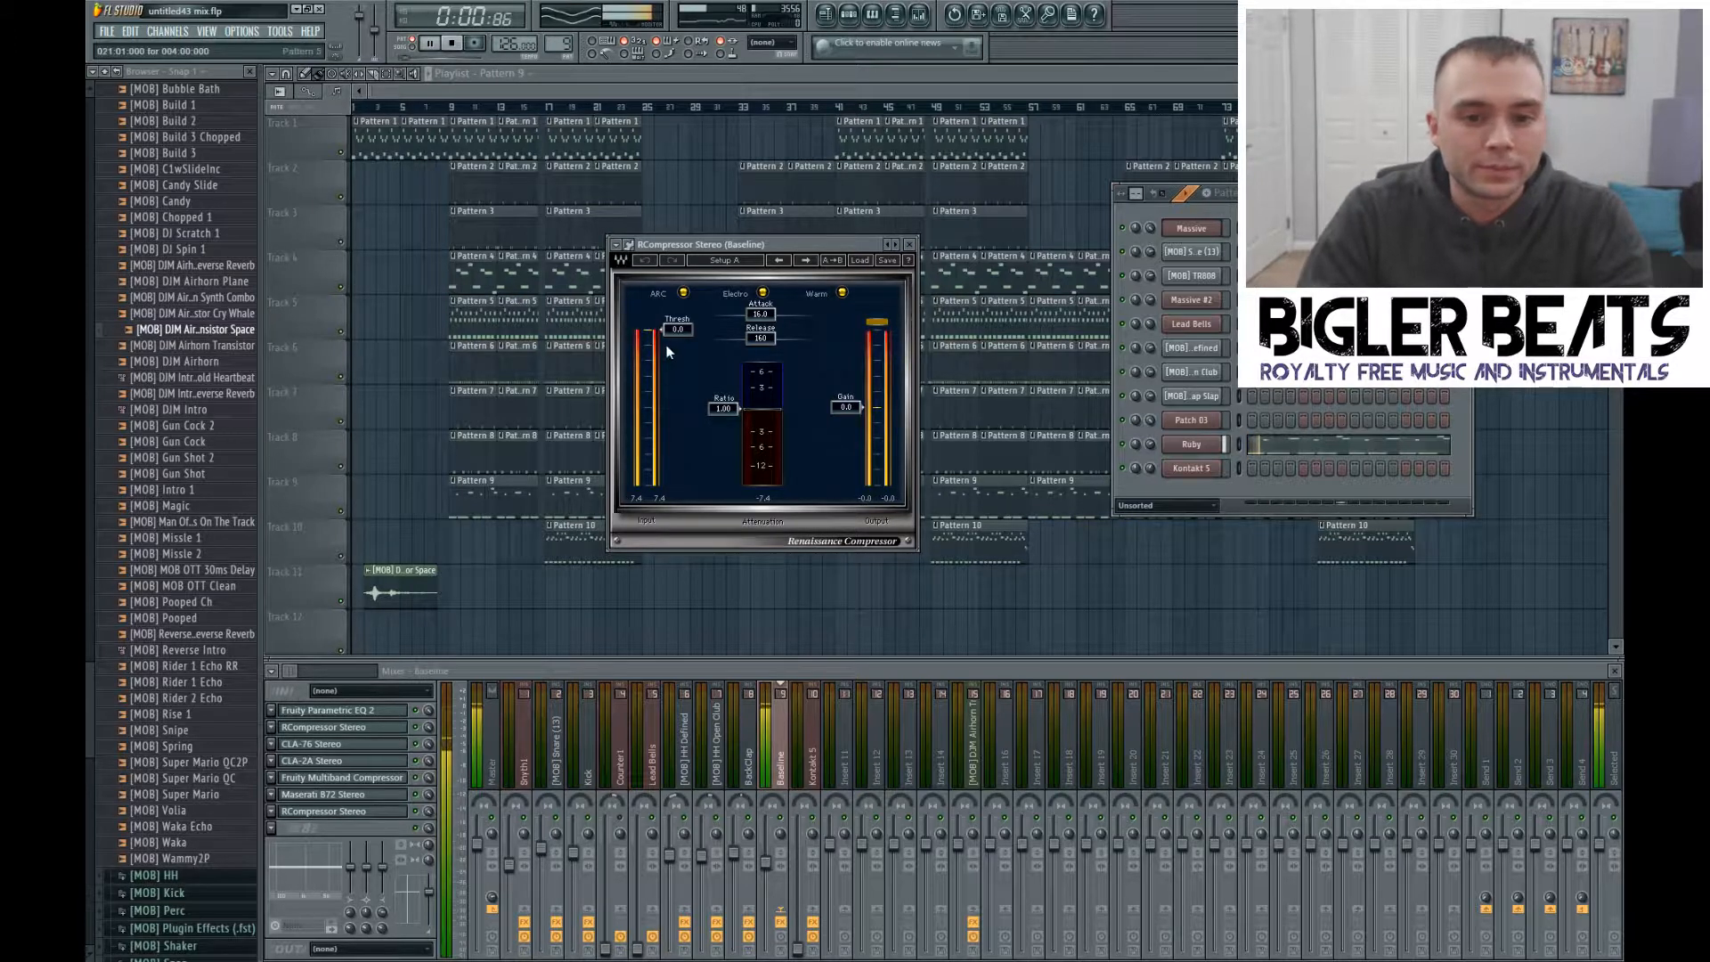
left_click_drag(675, 338, 725, 426)
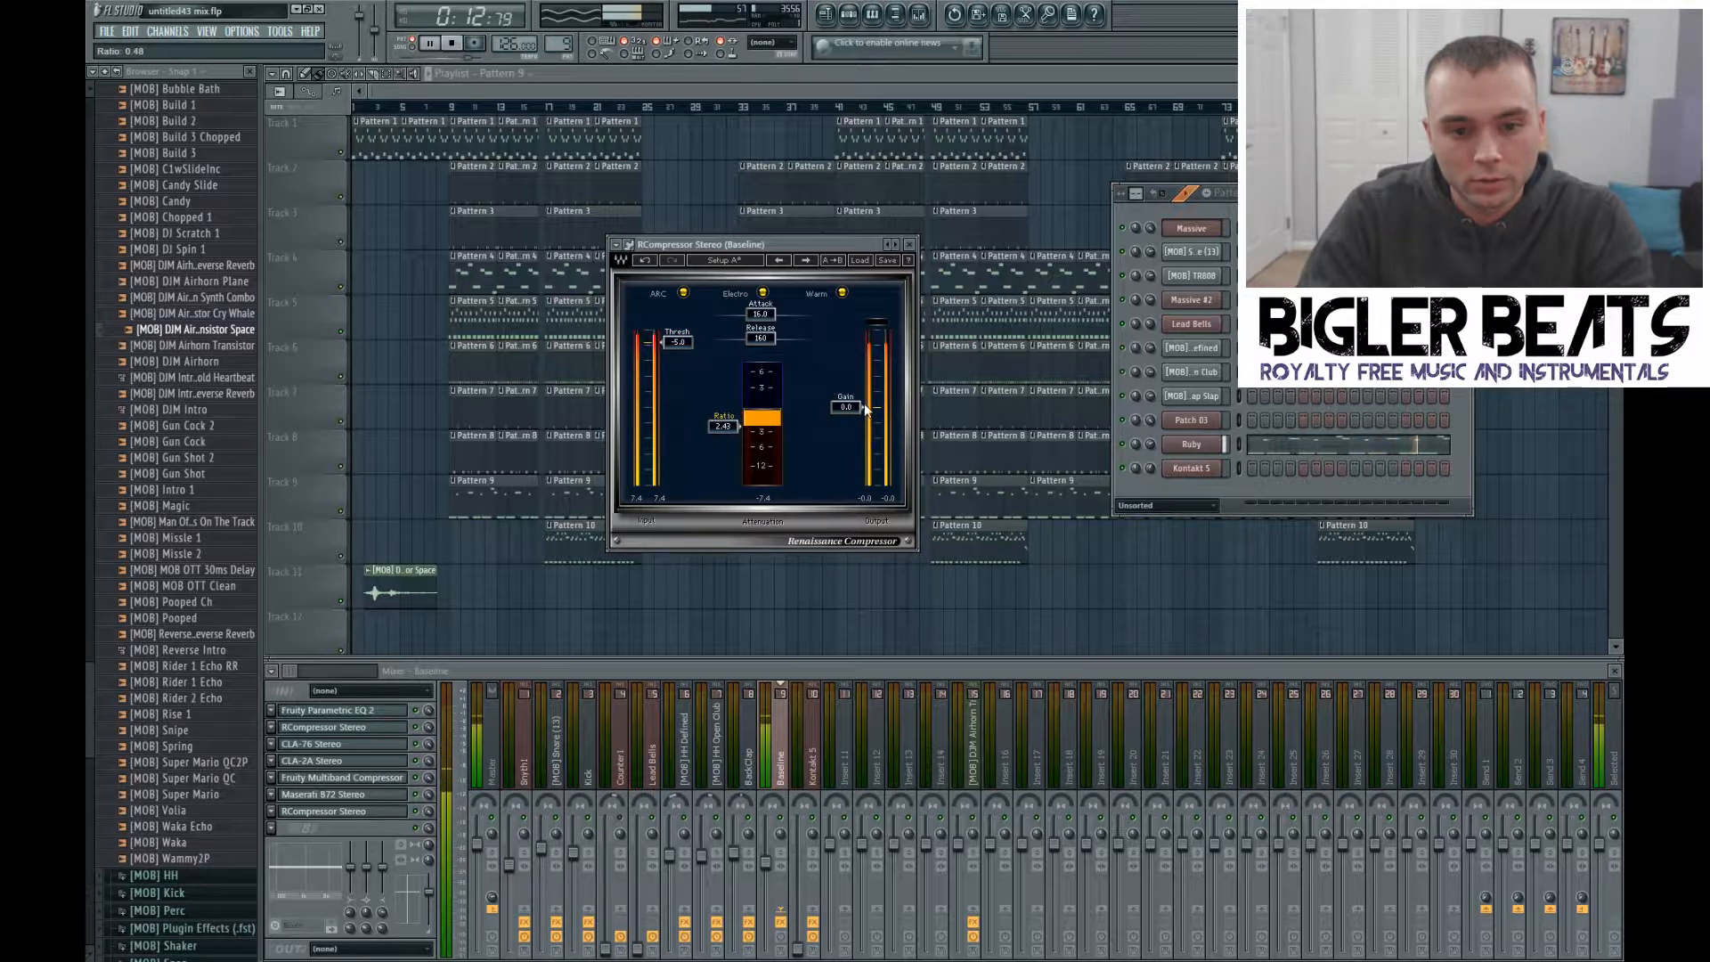
left_click_drag(845, 407, 845, 401)
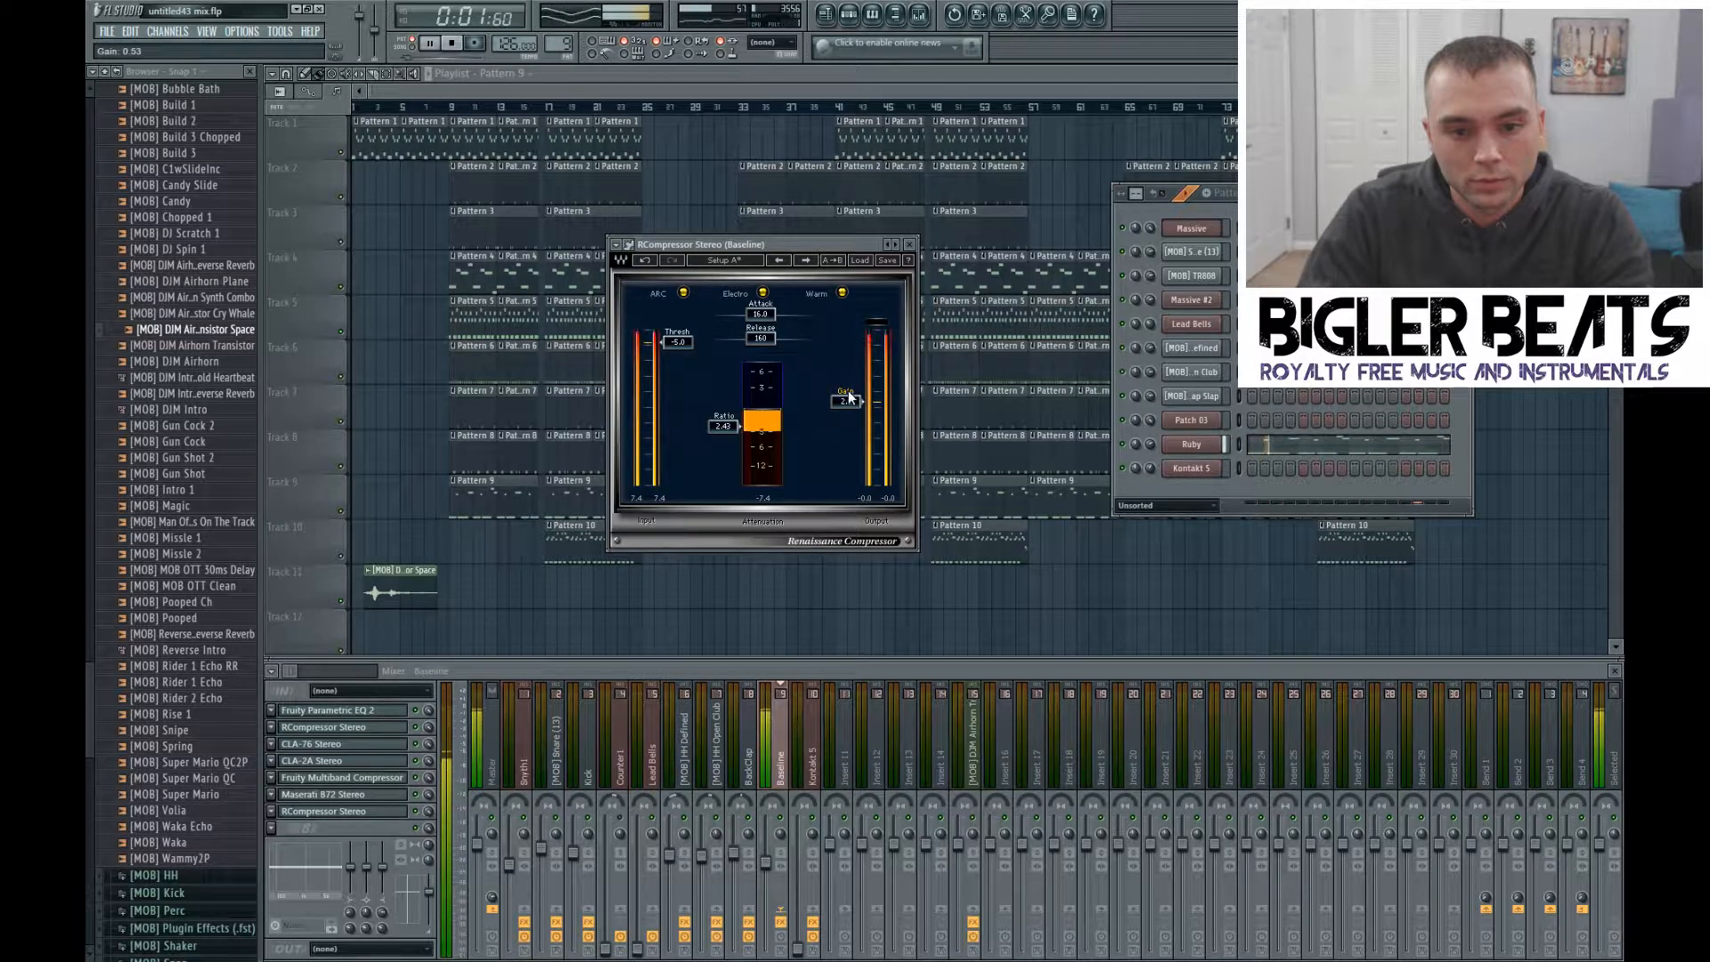
left_click_drag(739, 427, 735, 421)
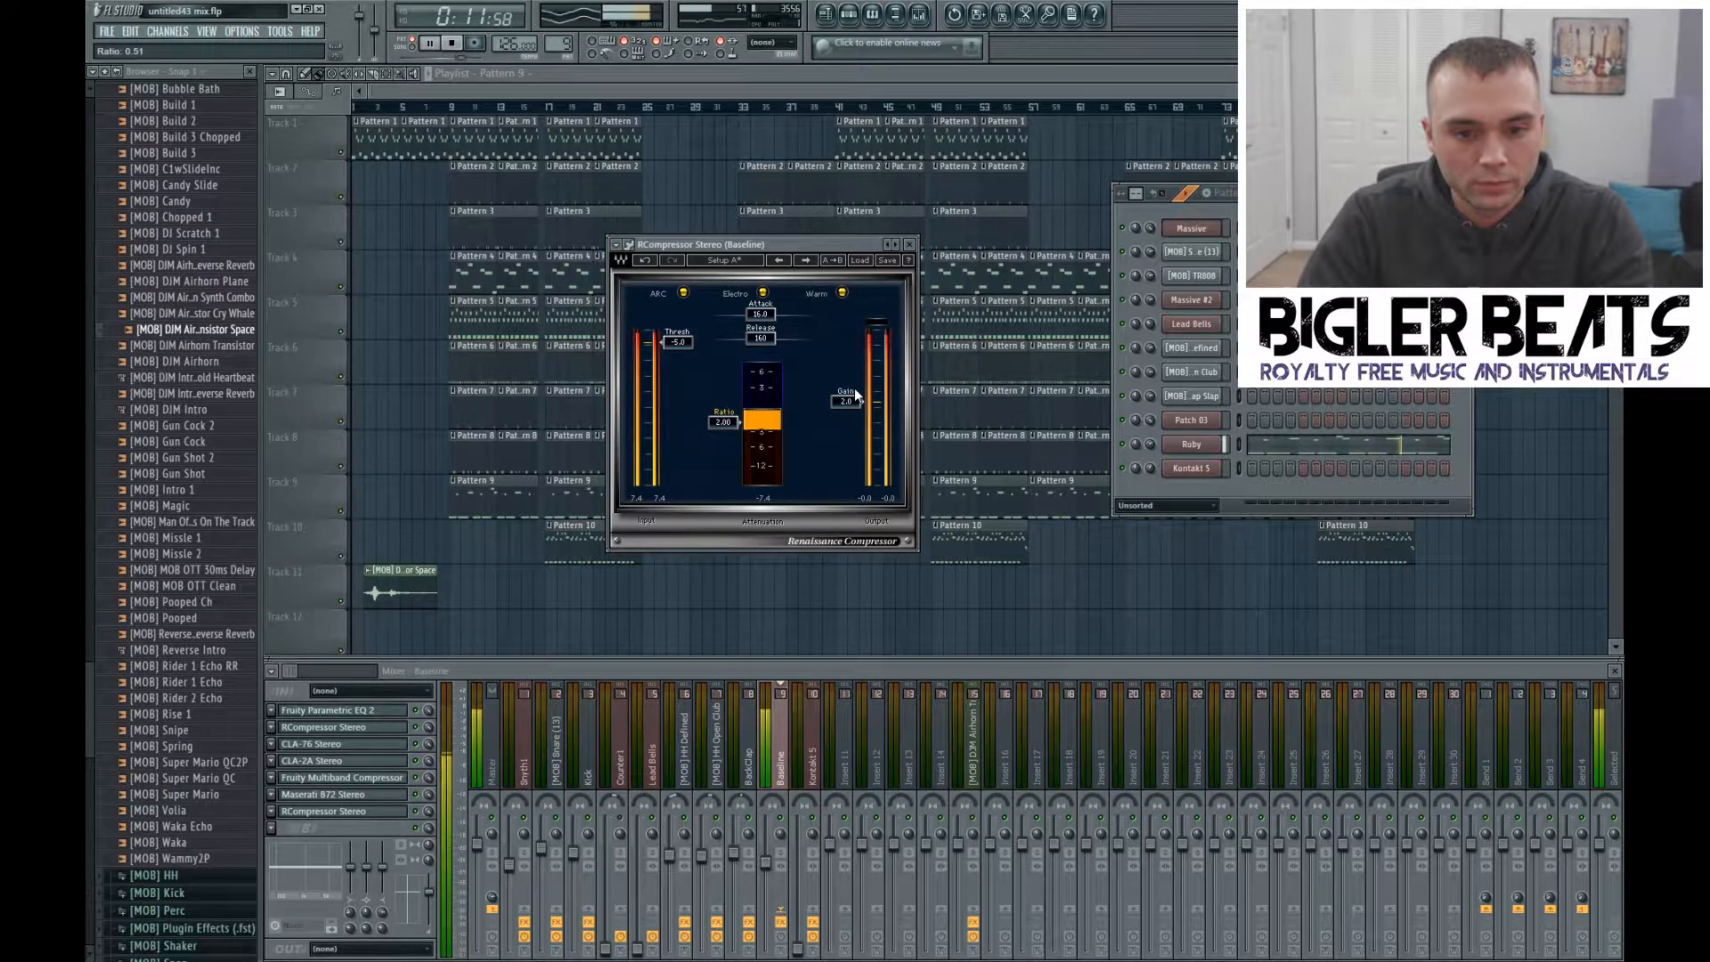
left_click(910, 244)
Step: Hide the step sequencer, stop playback and save the project
key("F6")
key("space")
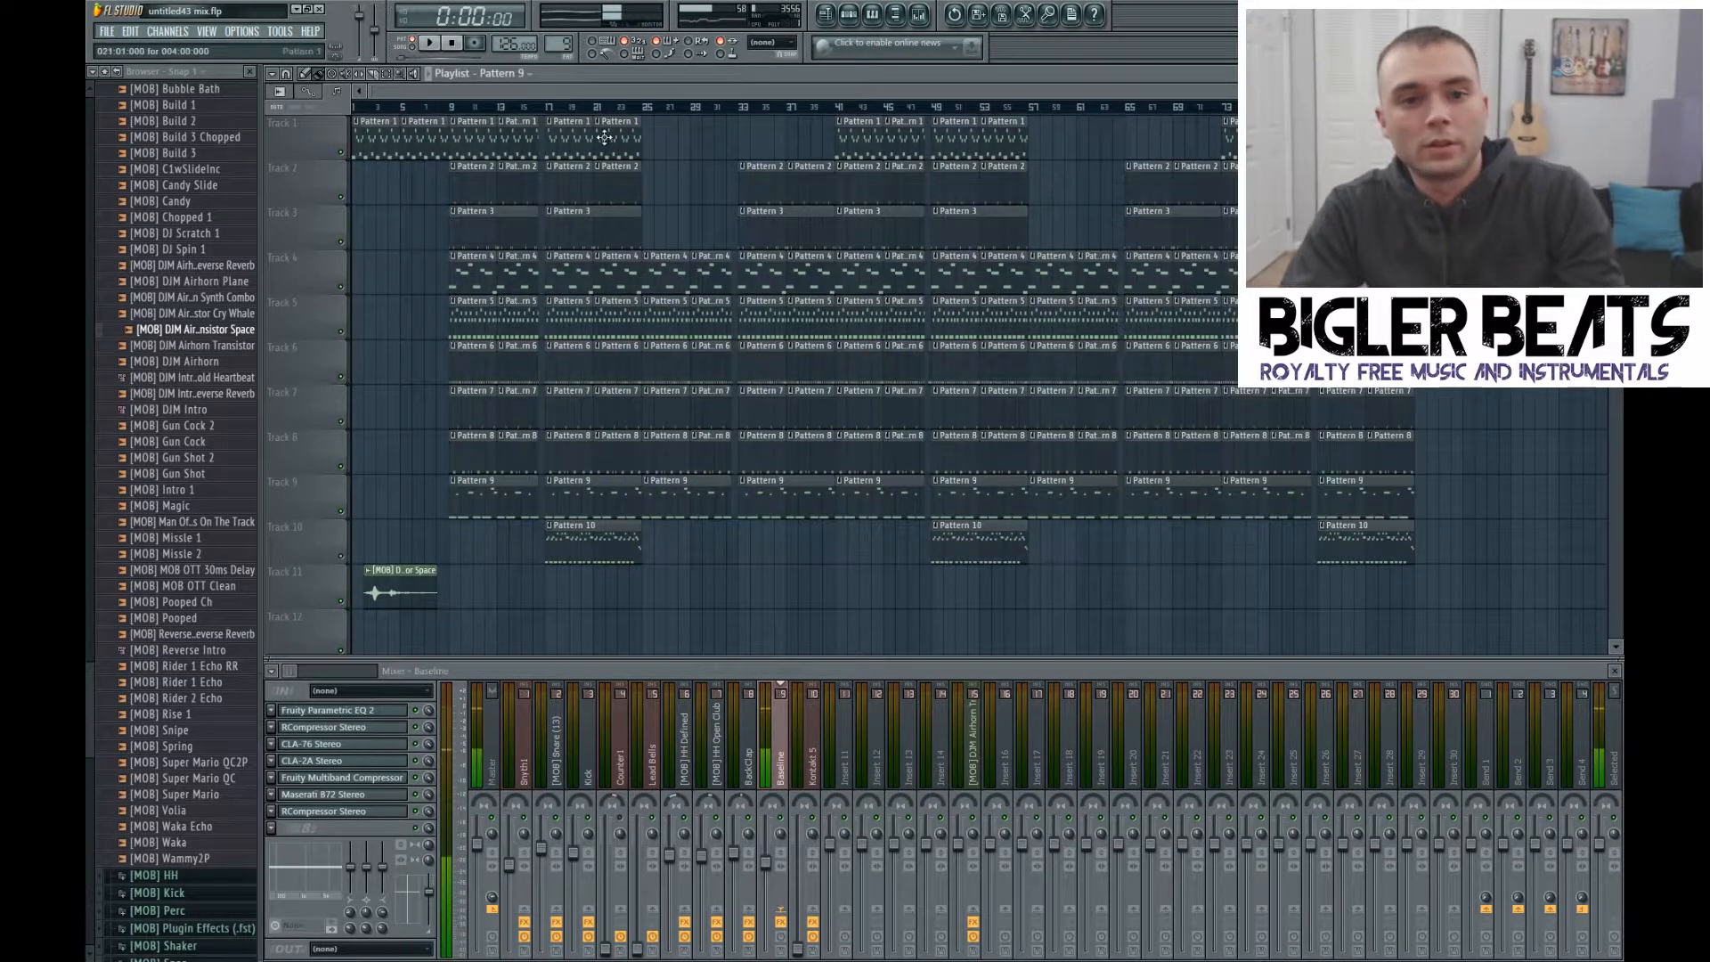
key("ctrl+s")
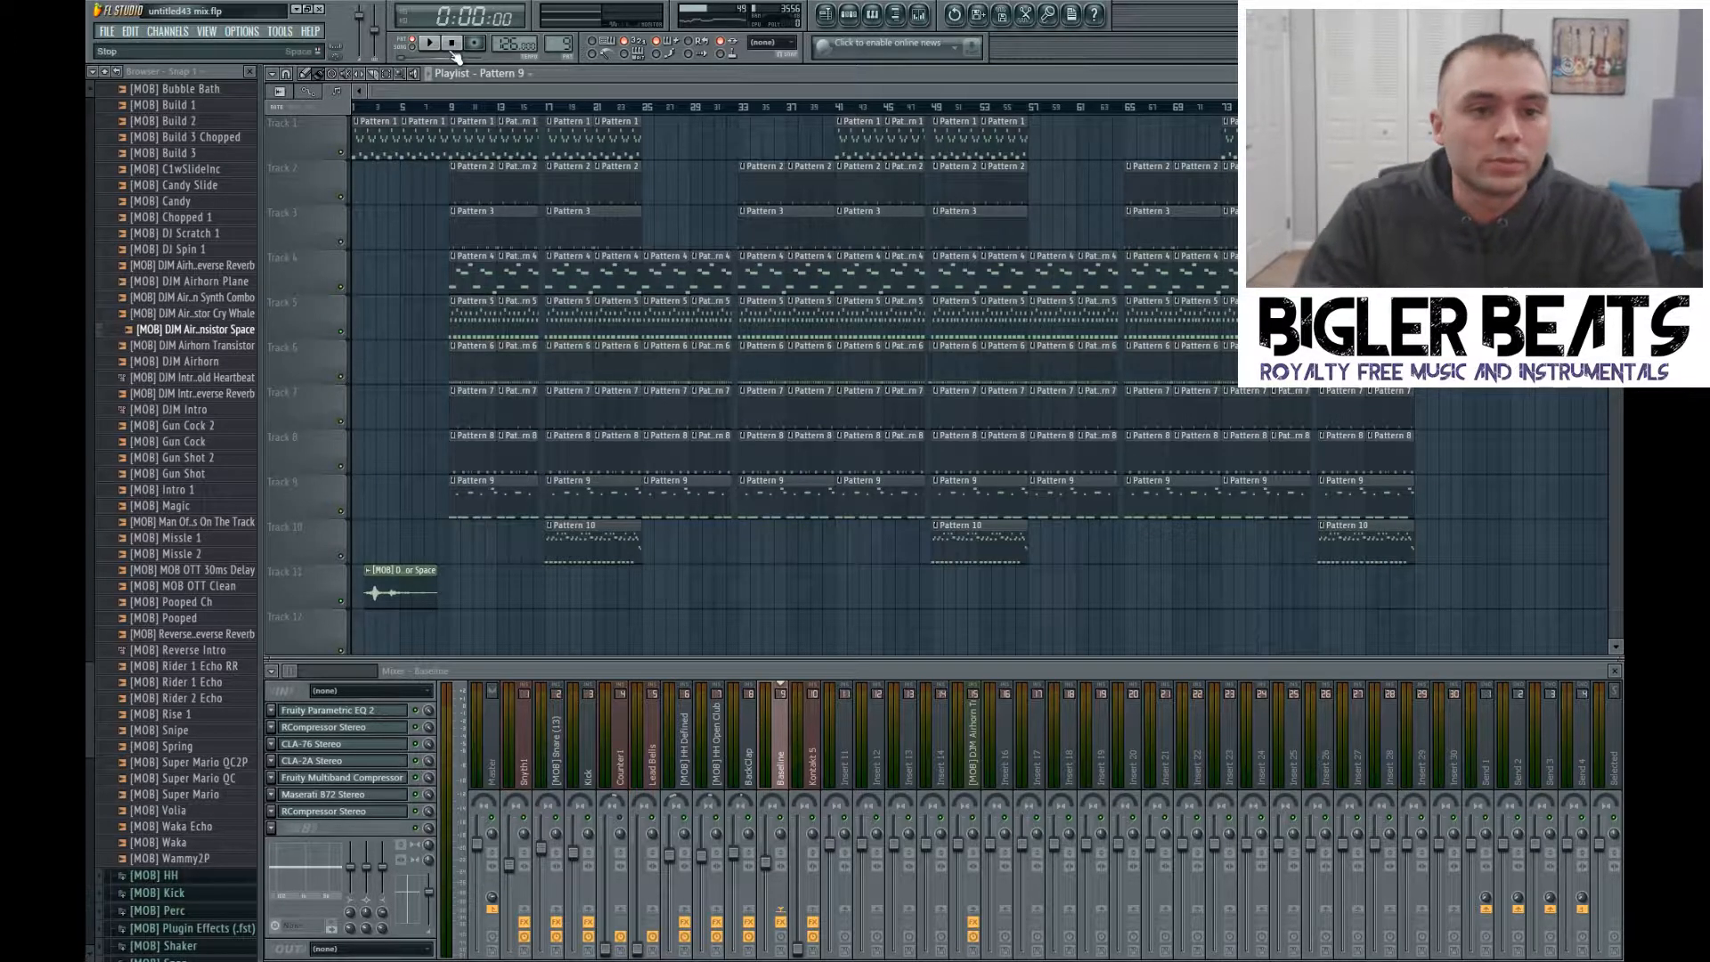
Step: Play the whole song from bar 9, and raise the Lead Bells track's volume fader from the bottom to bring it into the mix
left_click(419, 50)
key("space")
left_click(450, 107)
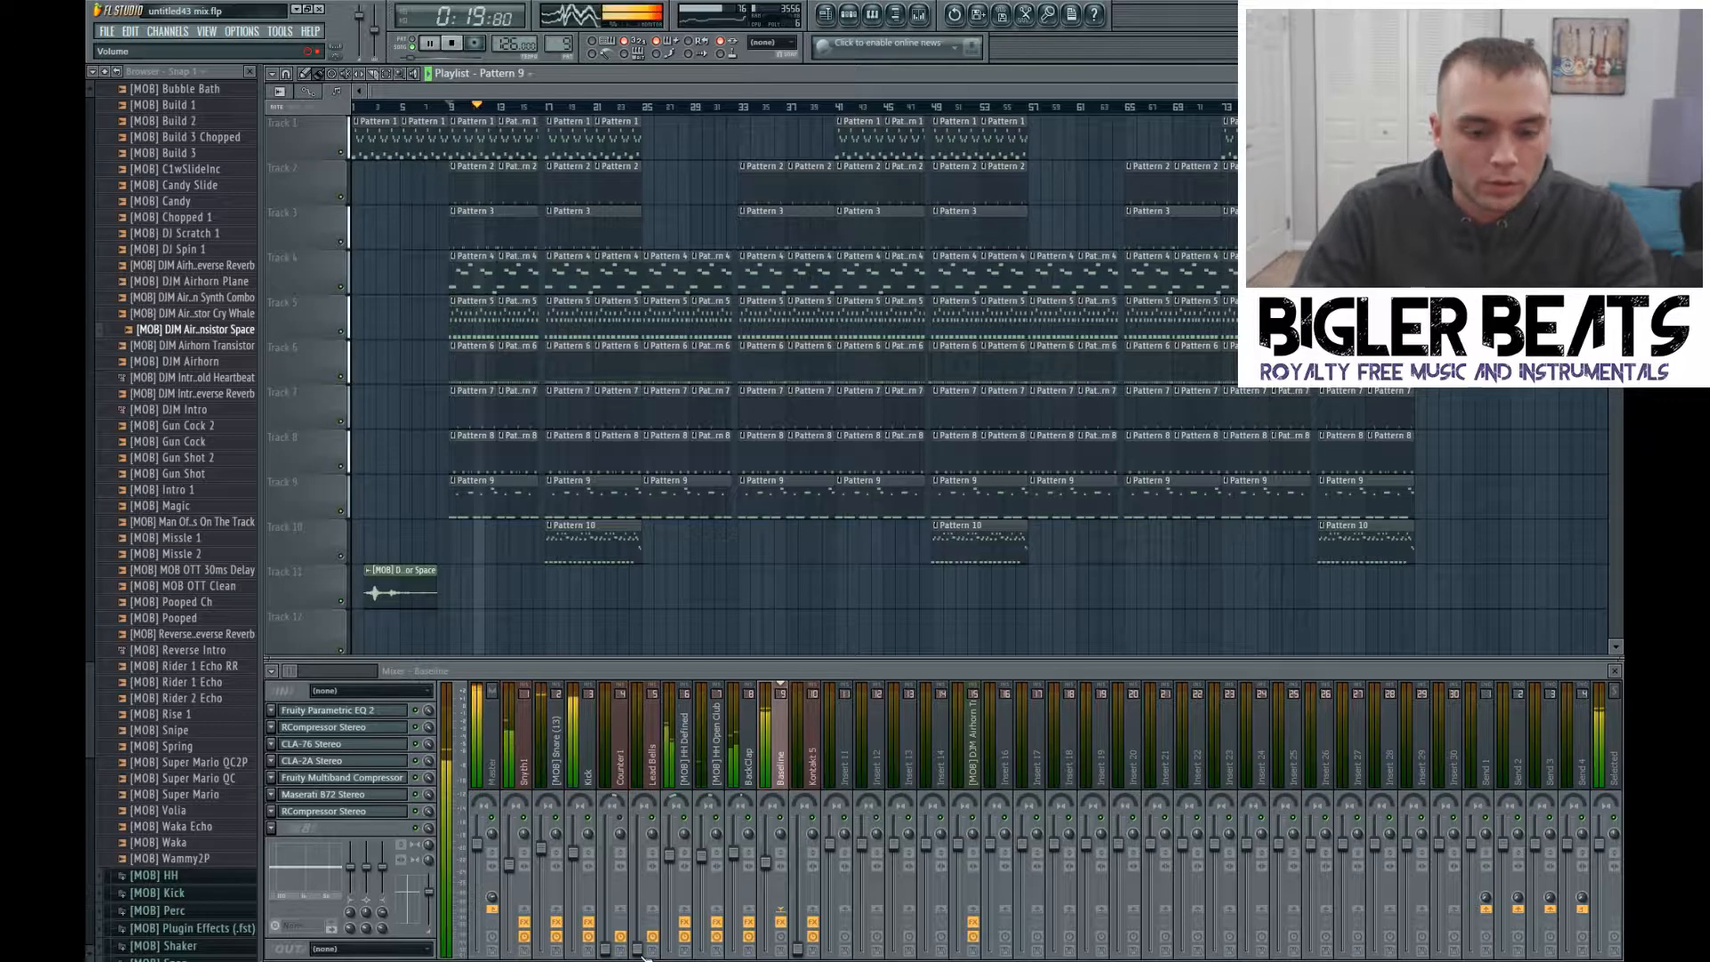
left_click_drag(638, 949, 638, 855)
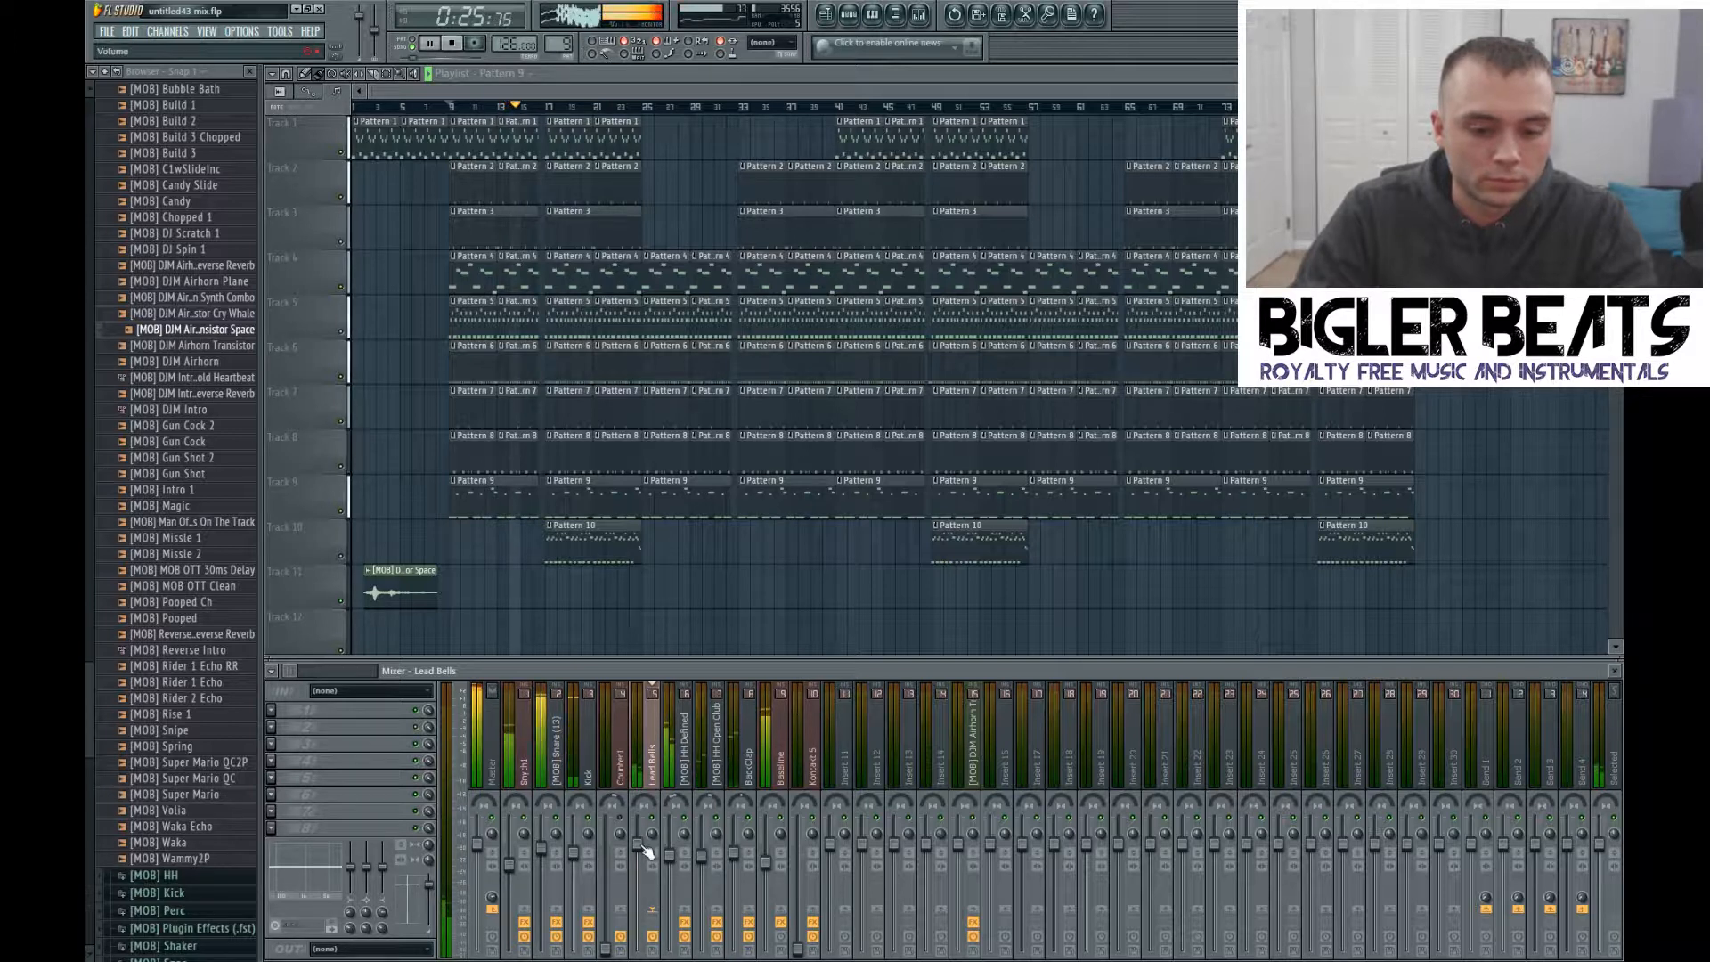
Step: Add Fruity Parametric EQ 2 in the Lead Bells track's first effect slot and pull band 1 down to cut the lows
left_click(274, 715)
mouse_move(330, 663)
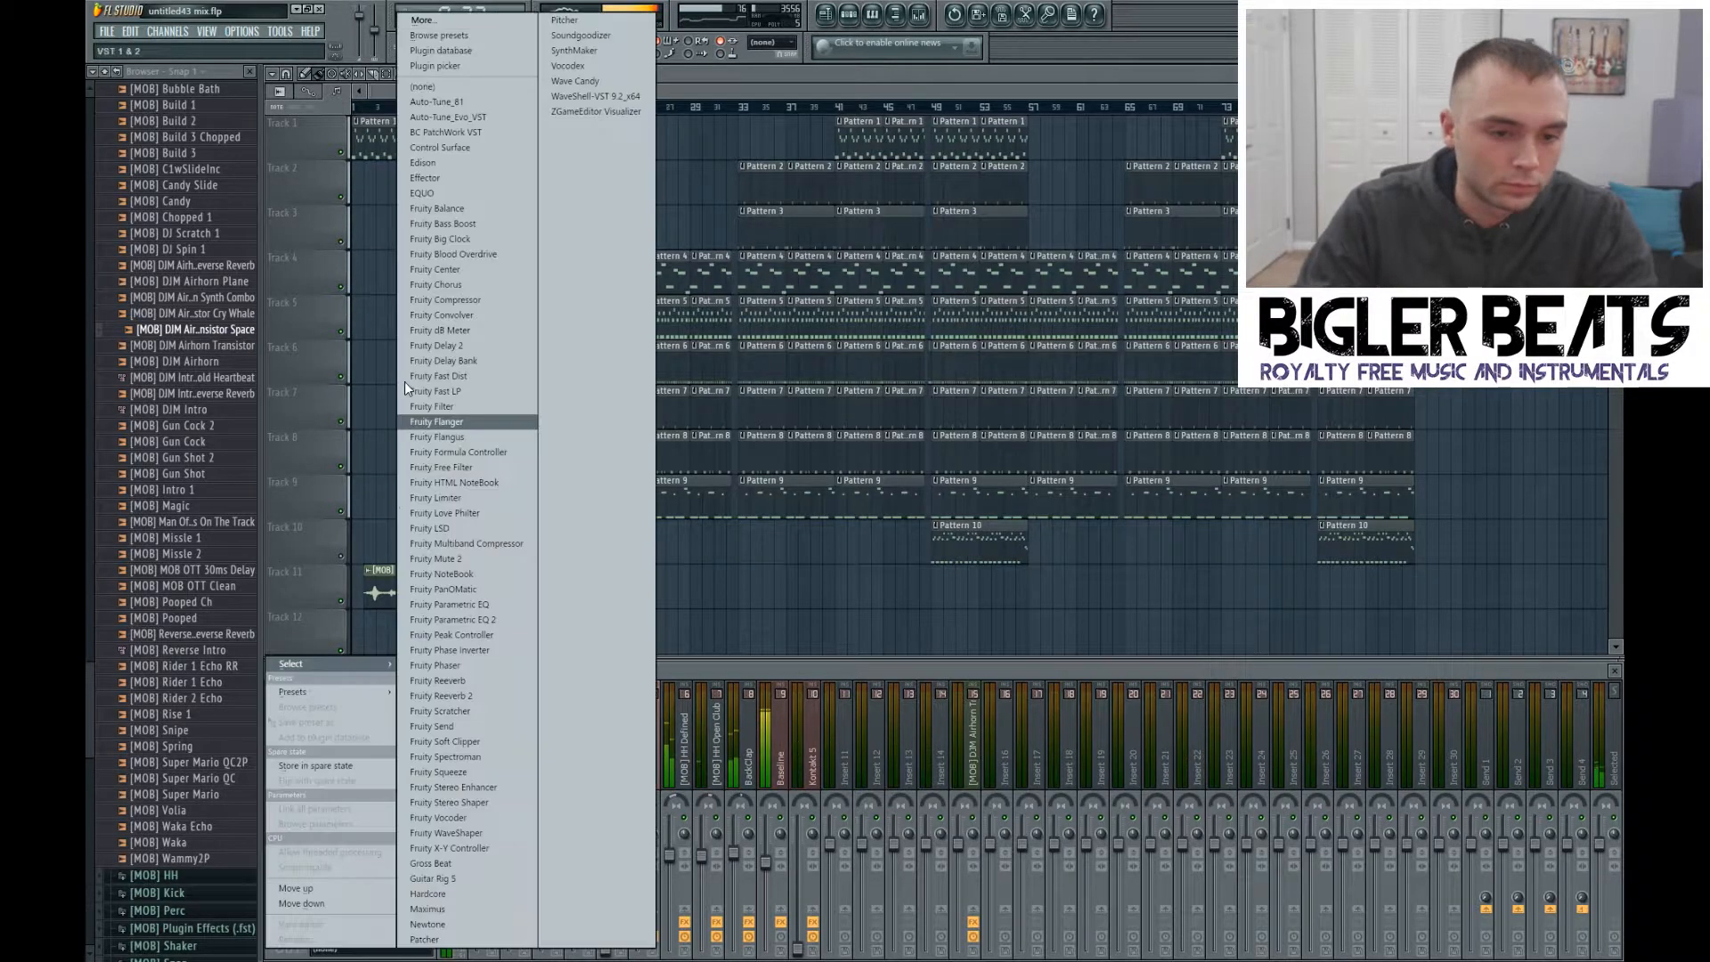
left_click(486, 616)
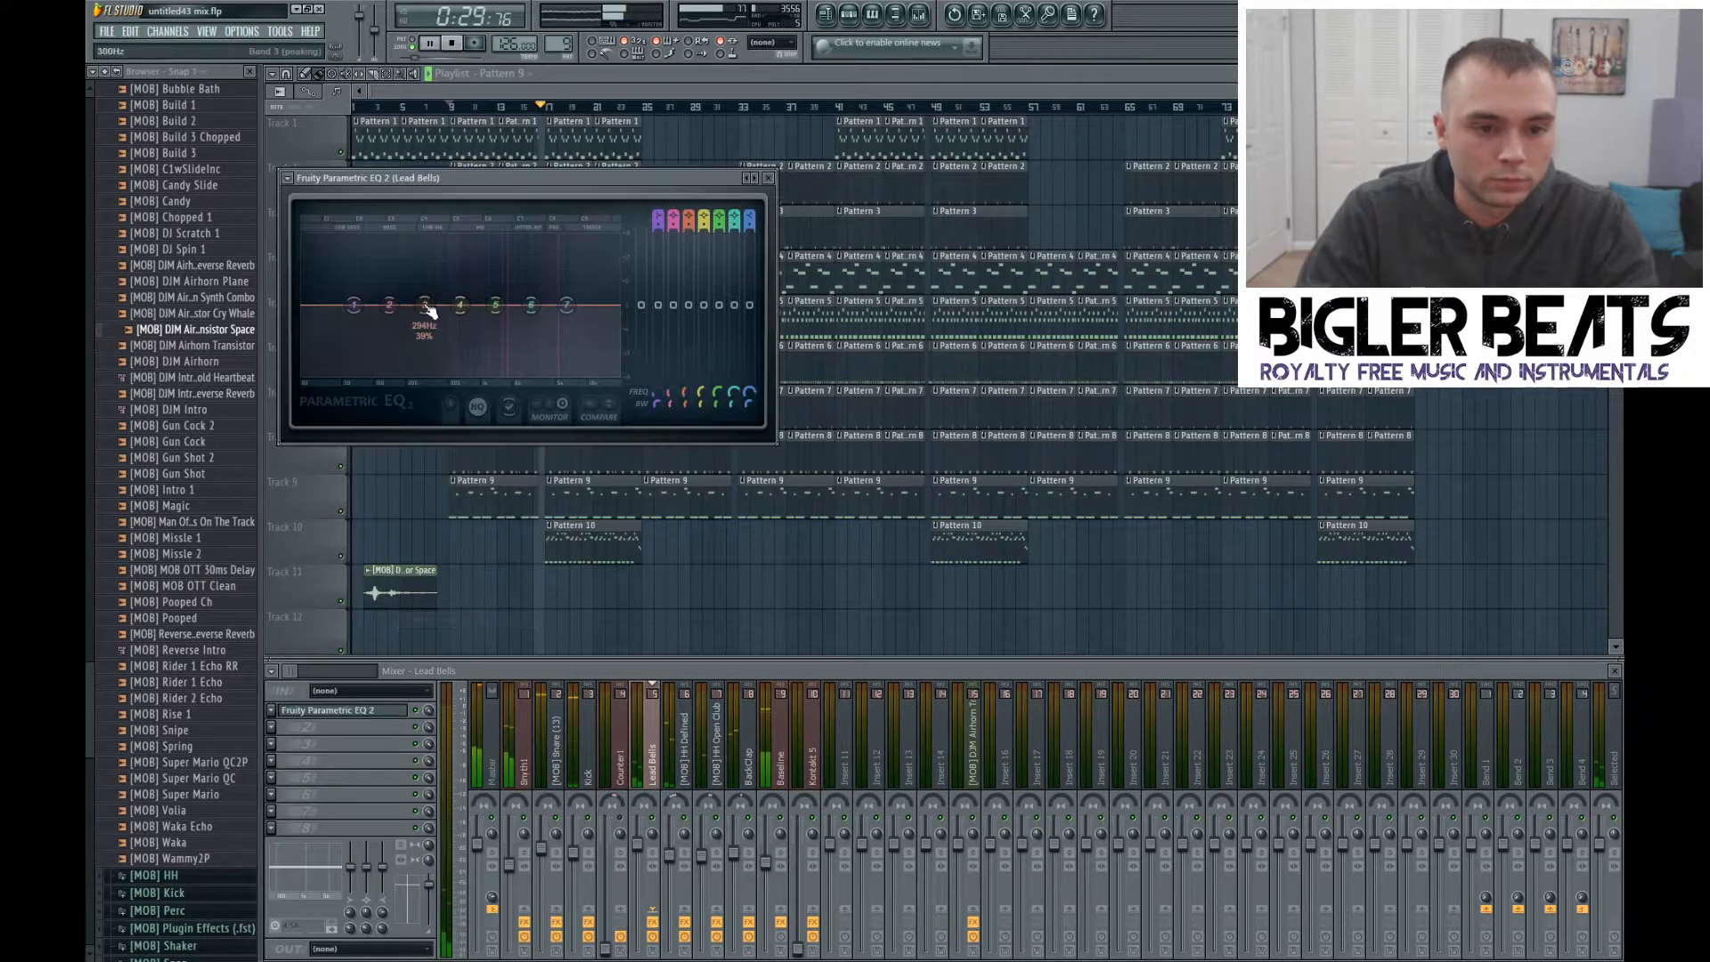
left_click_drag(357, 308, 401, 383)
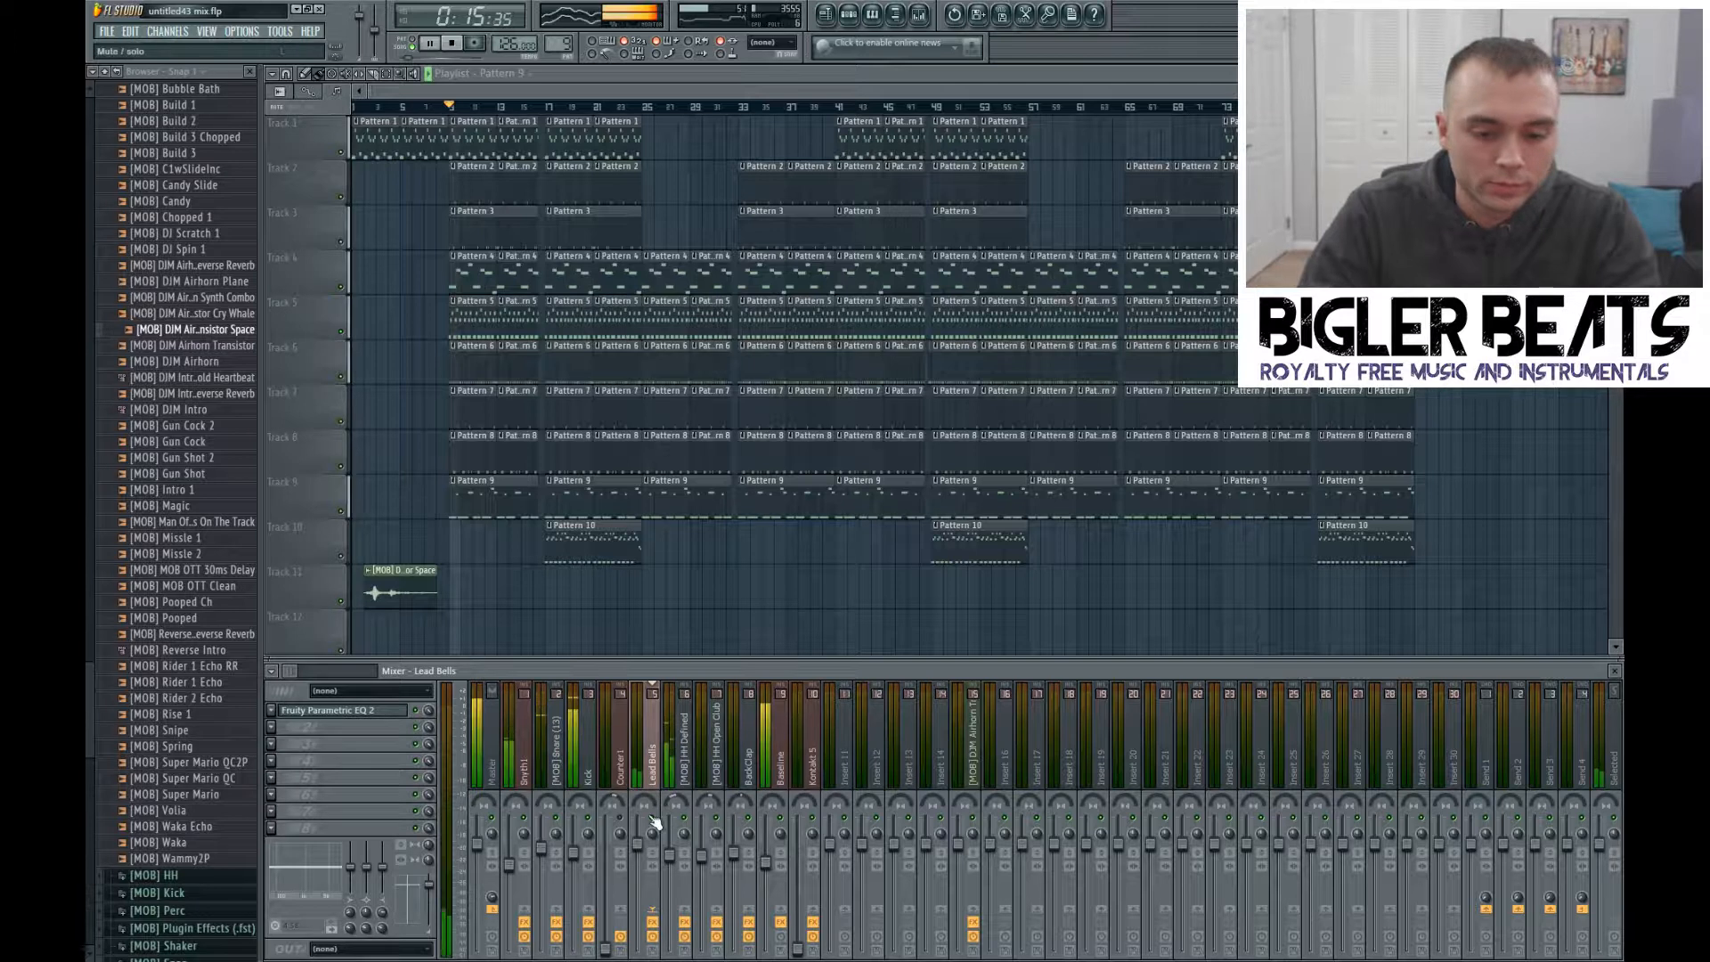
Step: Add Fruity Multiband Compressor in the Lead Bells track's second effect slot and load one of its presets
left_click(280, 730)
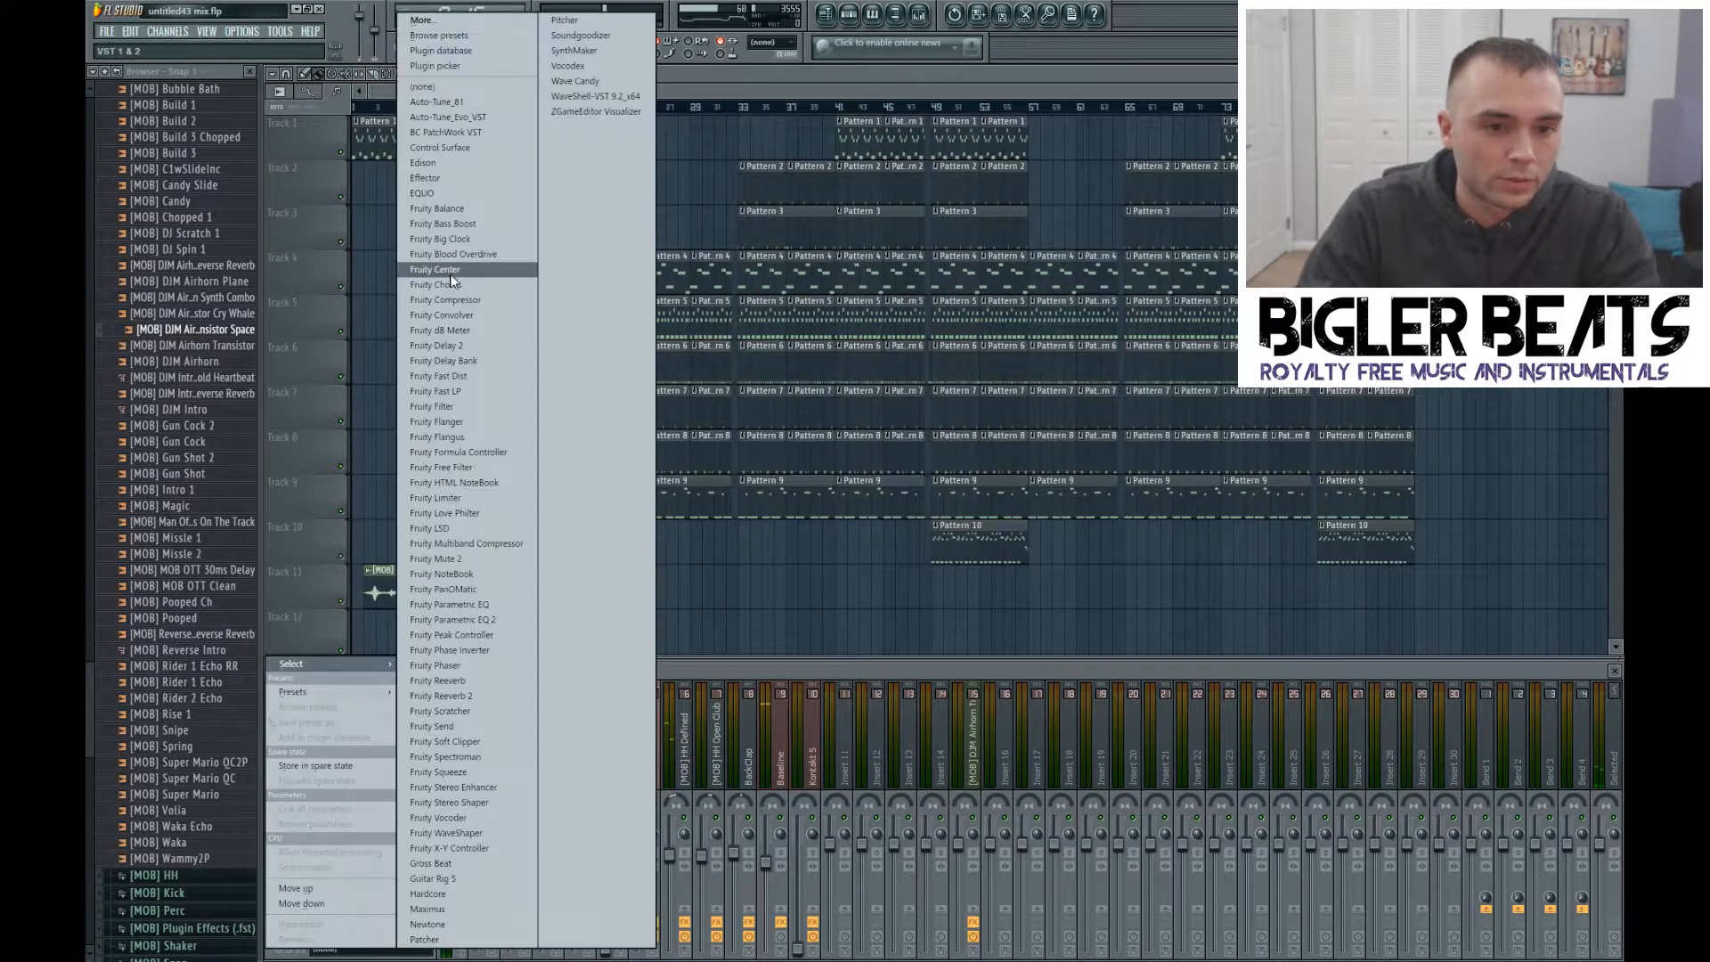
left_click(531, 563)
left_click(326, 216)
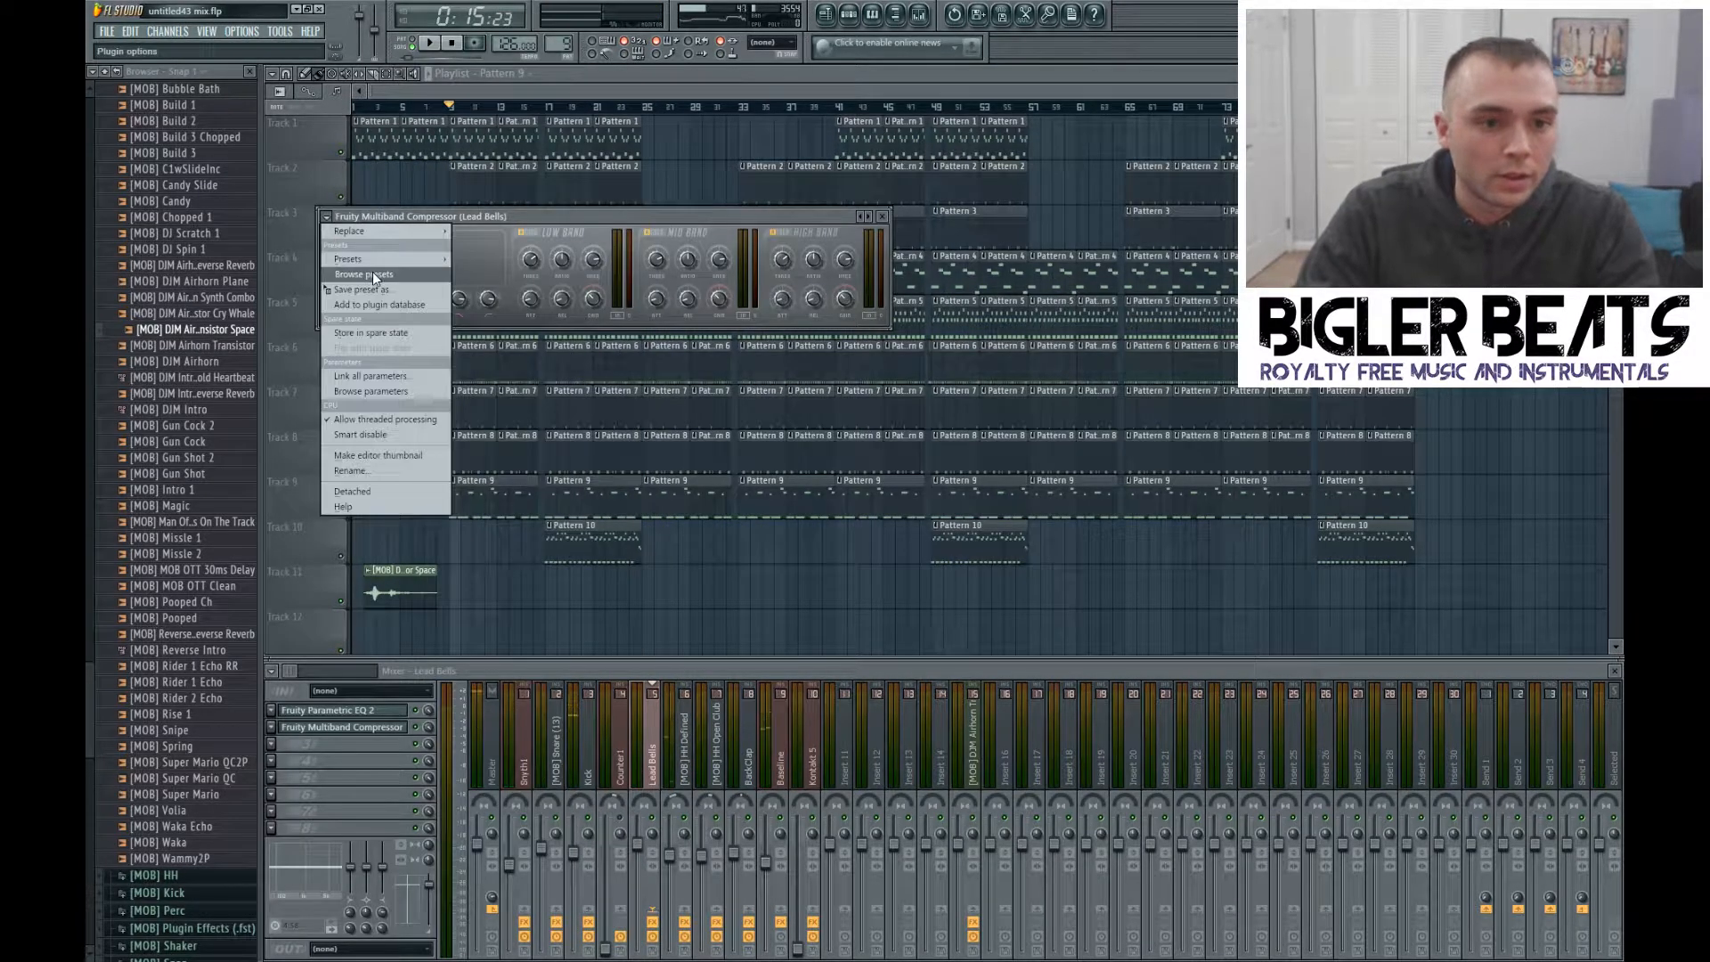
mouse_move(374, 259)
left_click(504, 489)
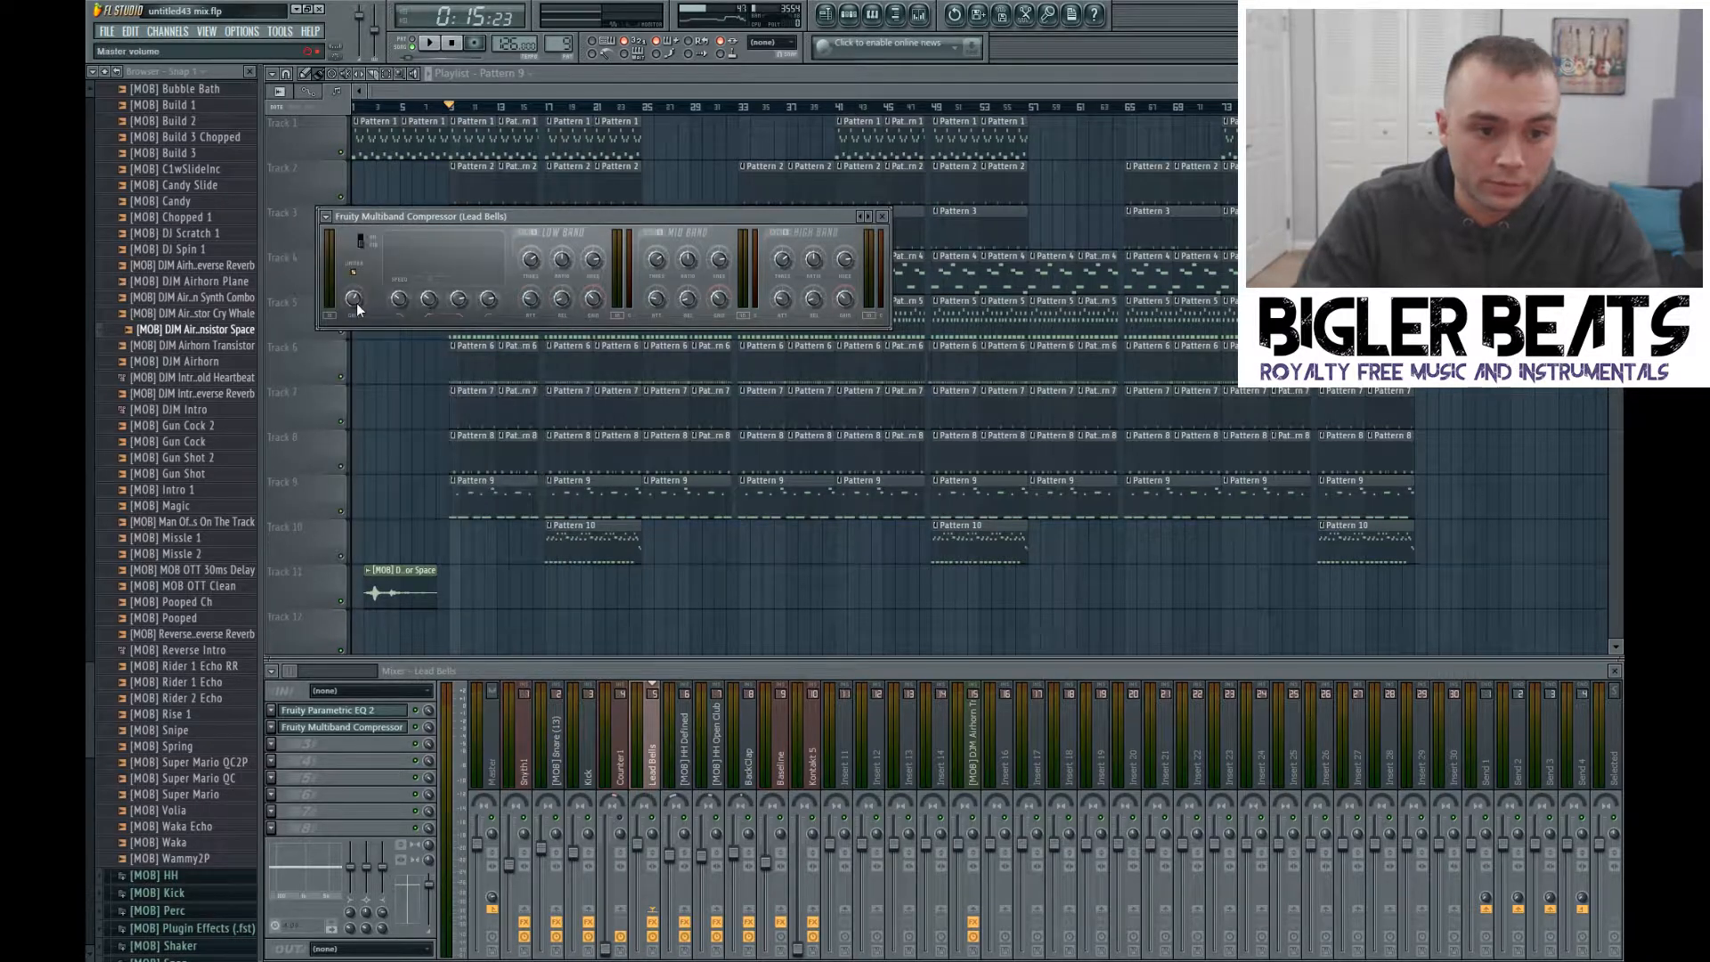
Step: Play the song while trying a higher master volume on the Lead Bells multiband compressor, reset that volume and stop playback
key("space")
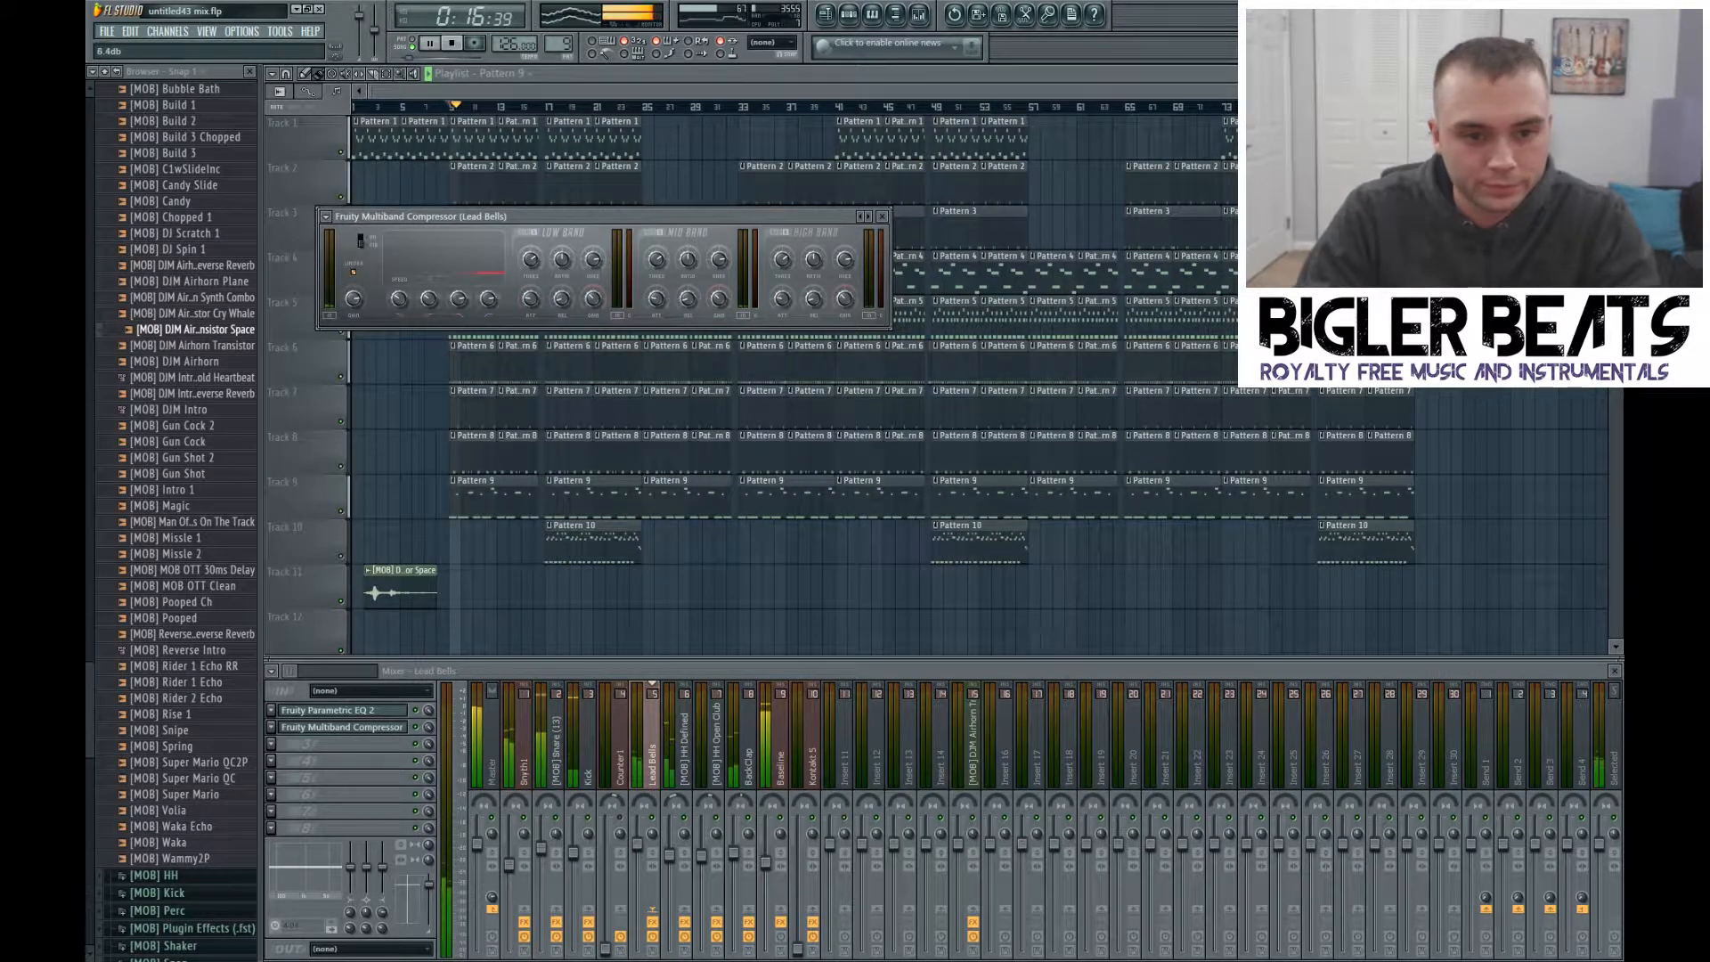
left_click_drag(355, 304, 355, 294)
right_click(356, 303)
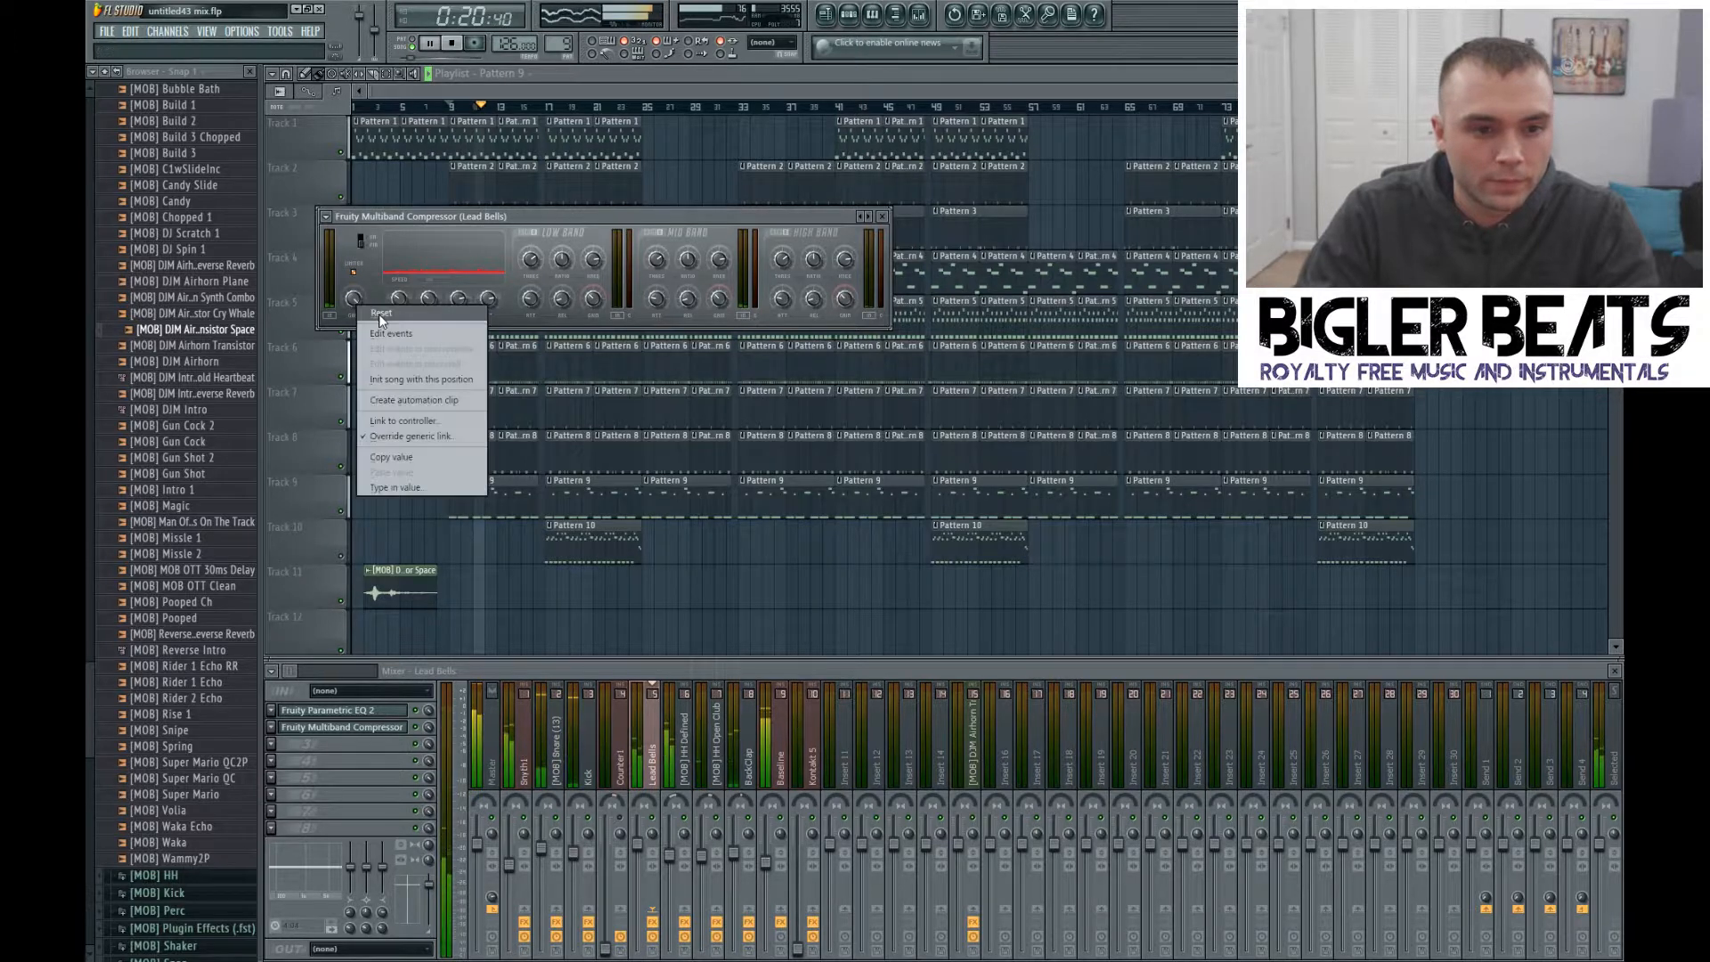
key("space")
Step: Show the step sequencer and check the Lead Bells channel's synthesizer settings, closing its window again
left_click(823, 16)
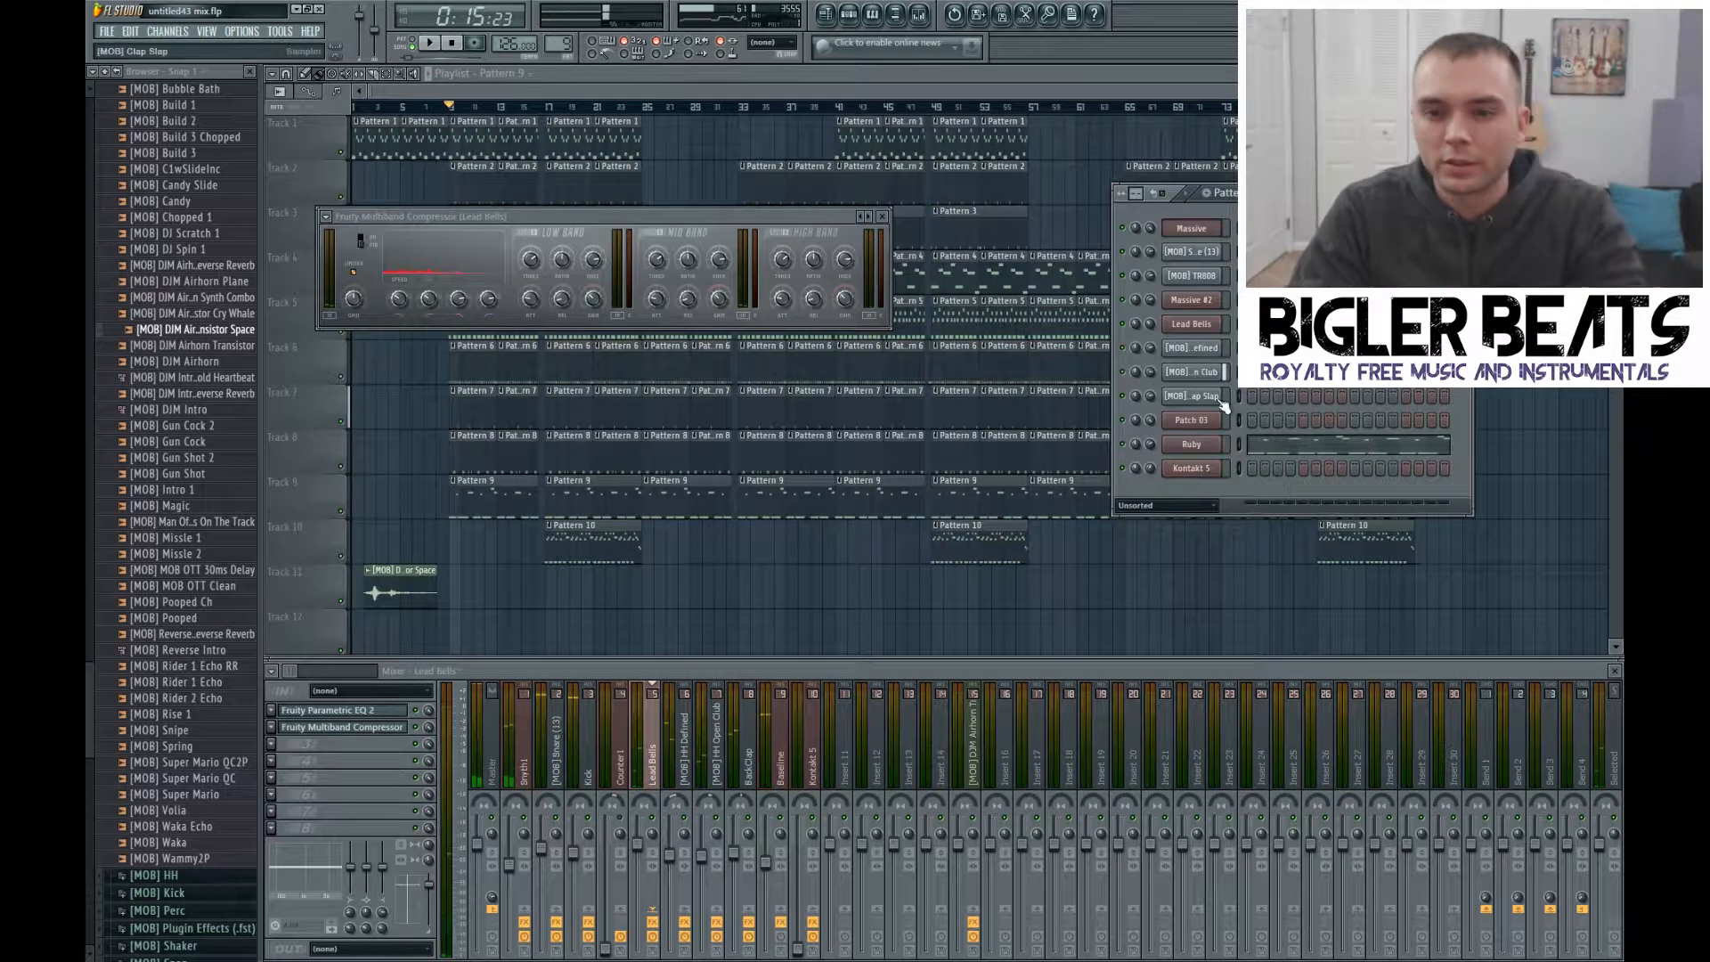
left_click(1213, 326)
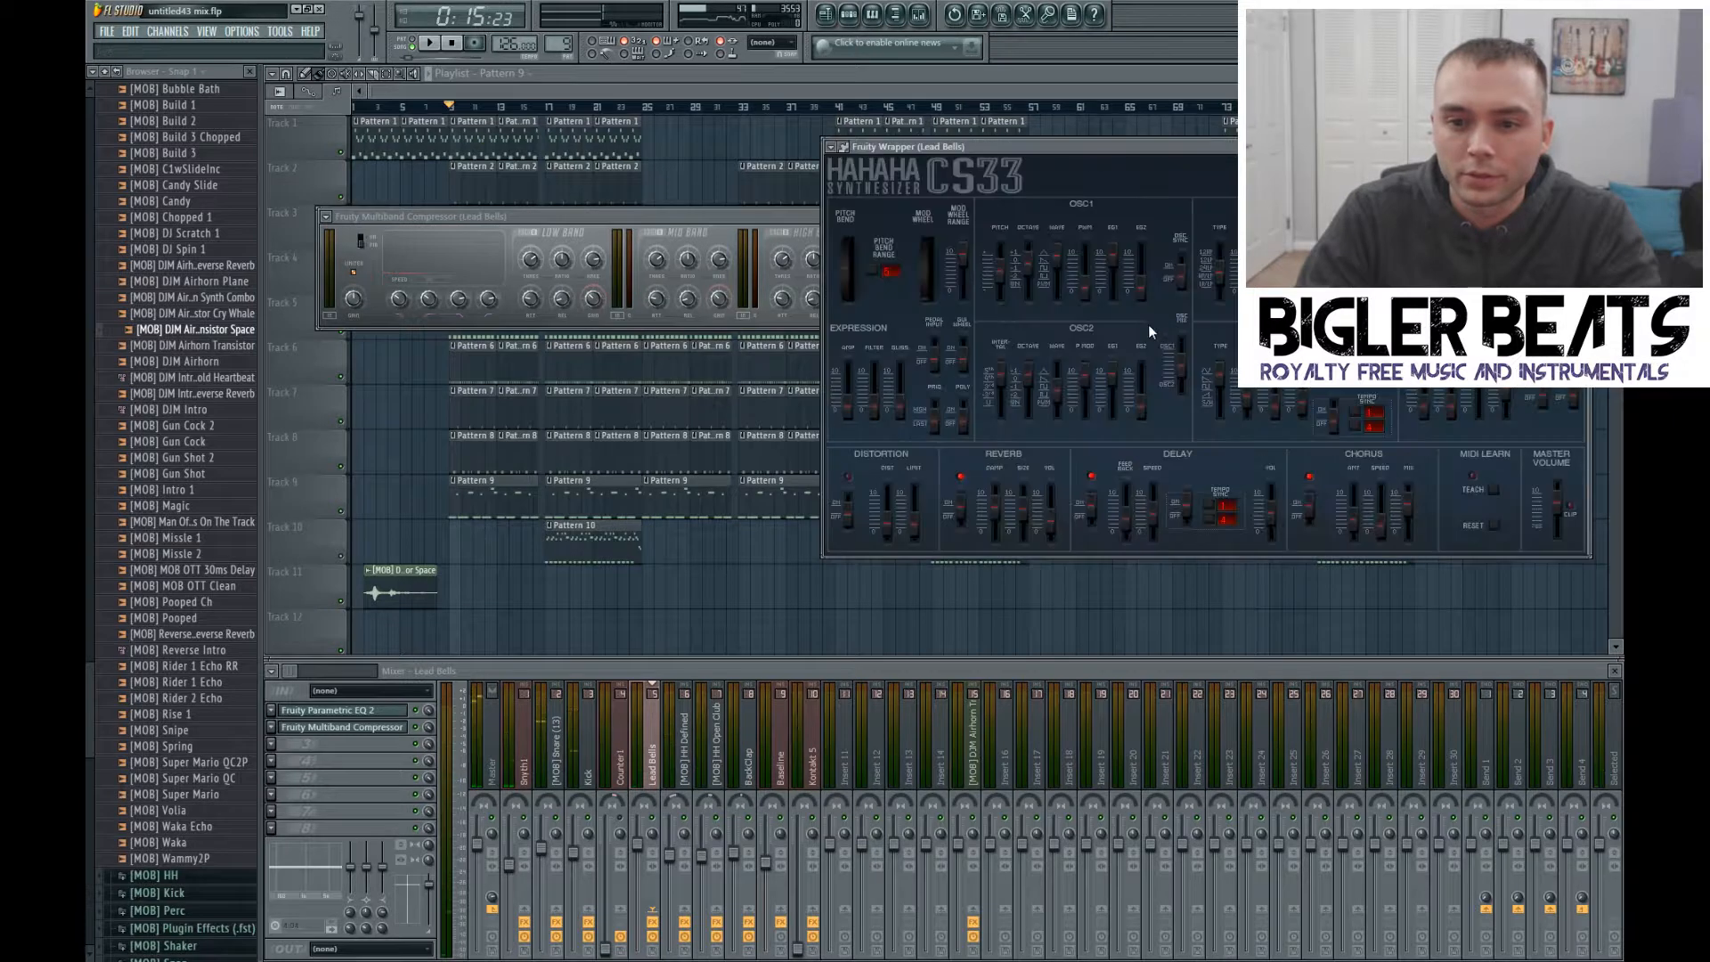
left_click(1583, 147)
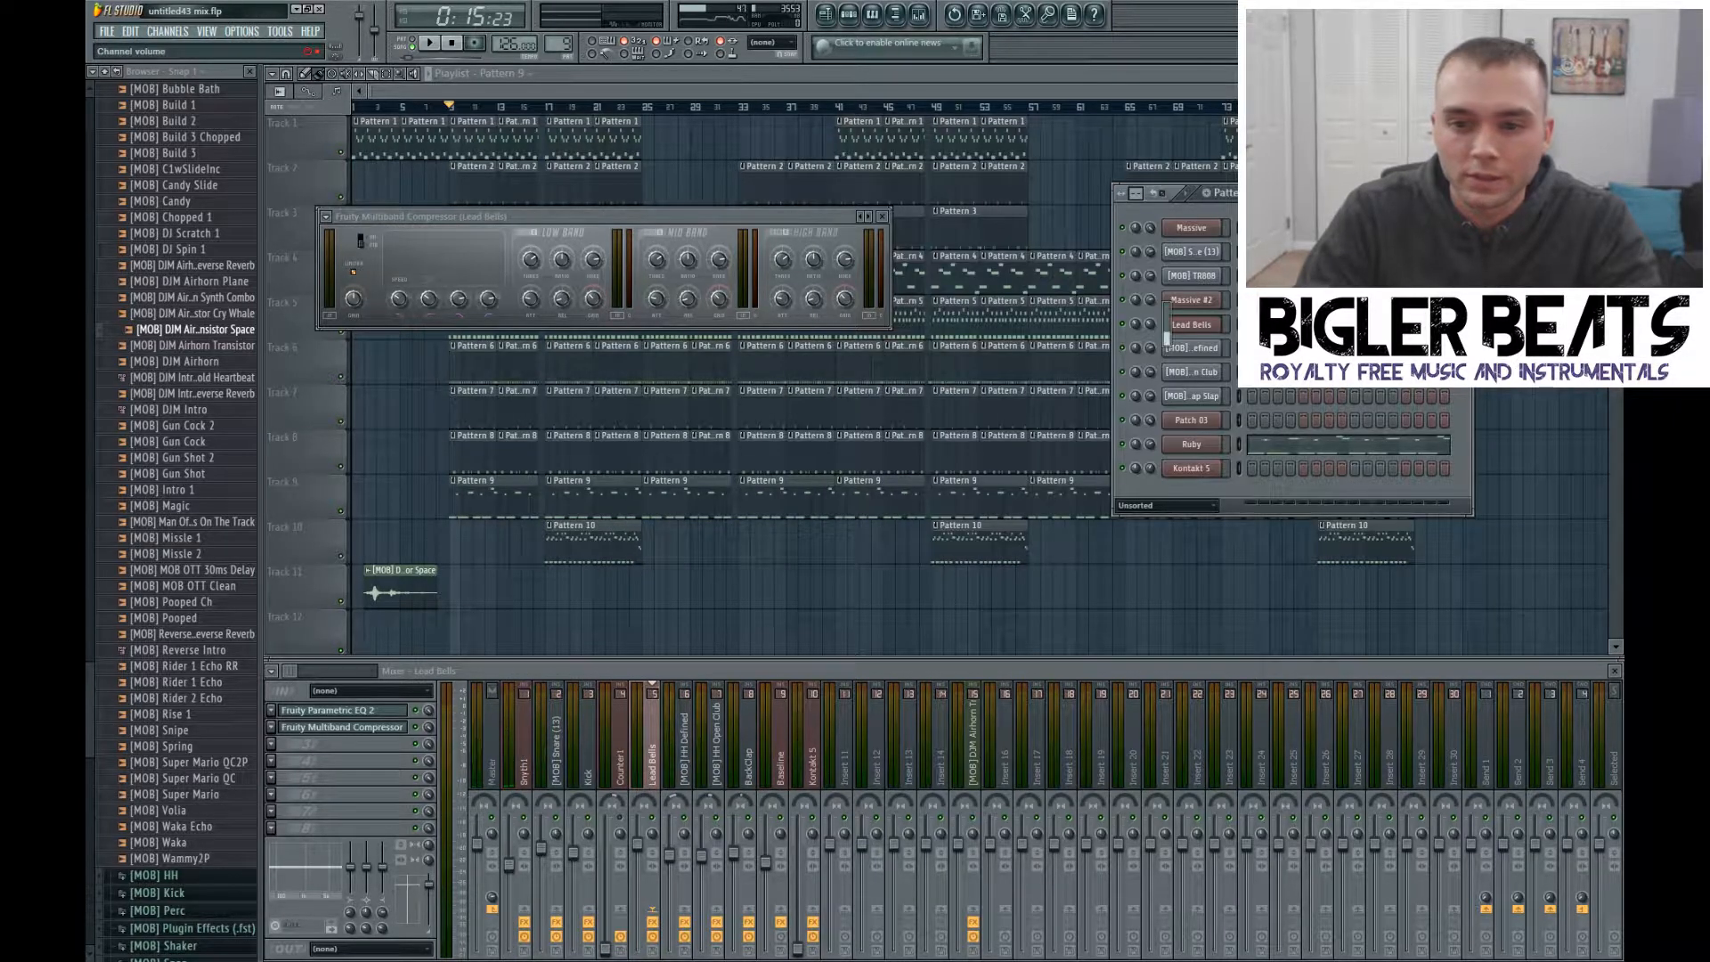
Step: Play the song and remove Fruity Multiband Compressor from the Lead Bells track's second effect slot
left_click(432, 46)
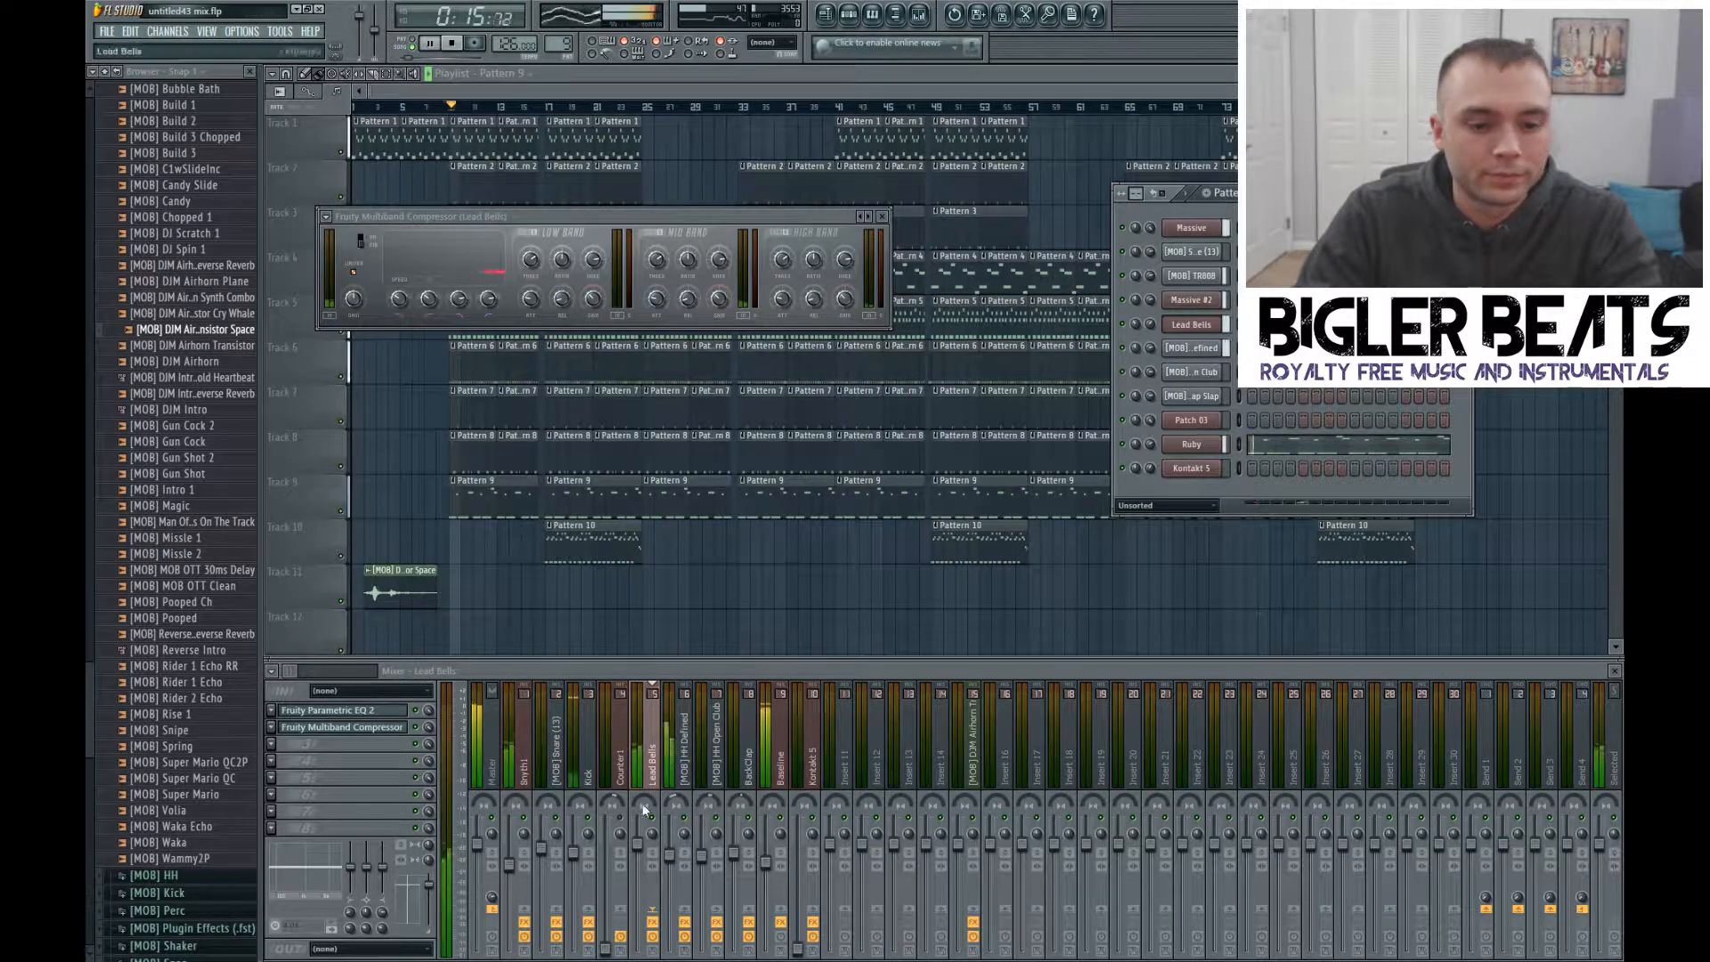
left_click(883, 219)
left_click(271, 726)
mouse_move(307, 641)
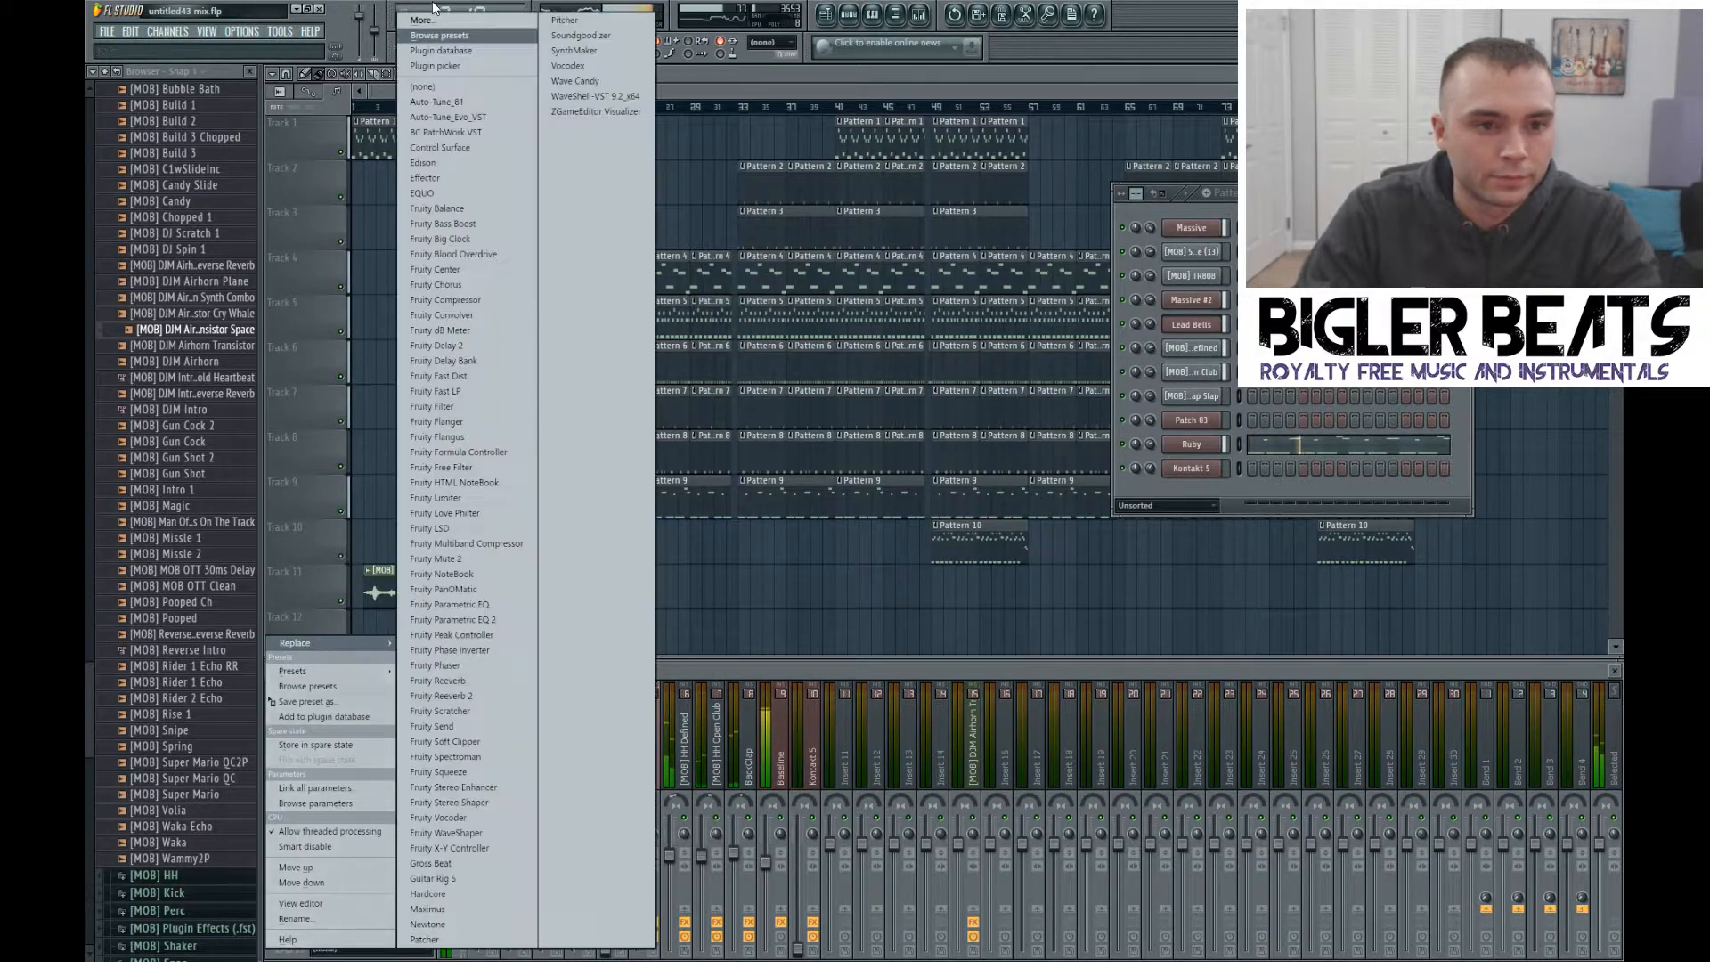
left_click(430, 87)
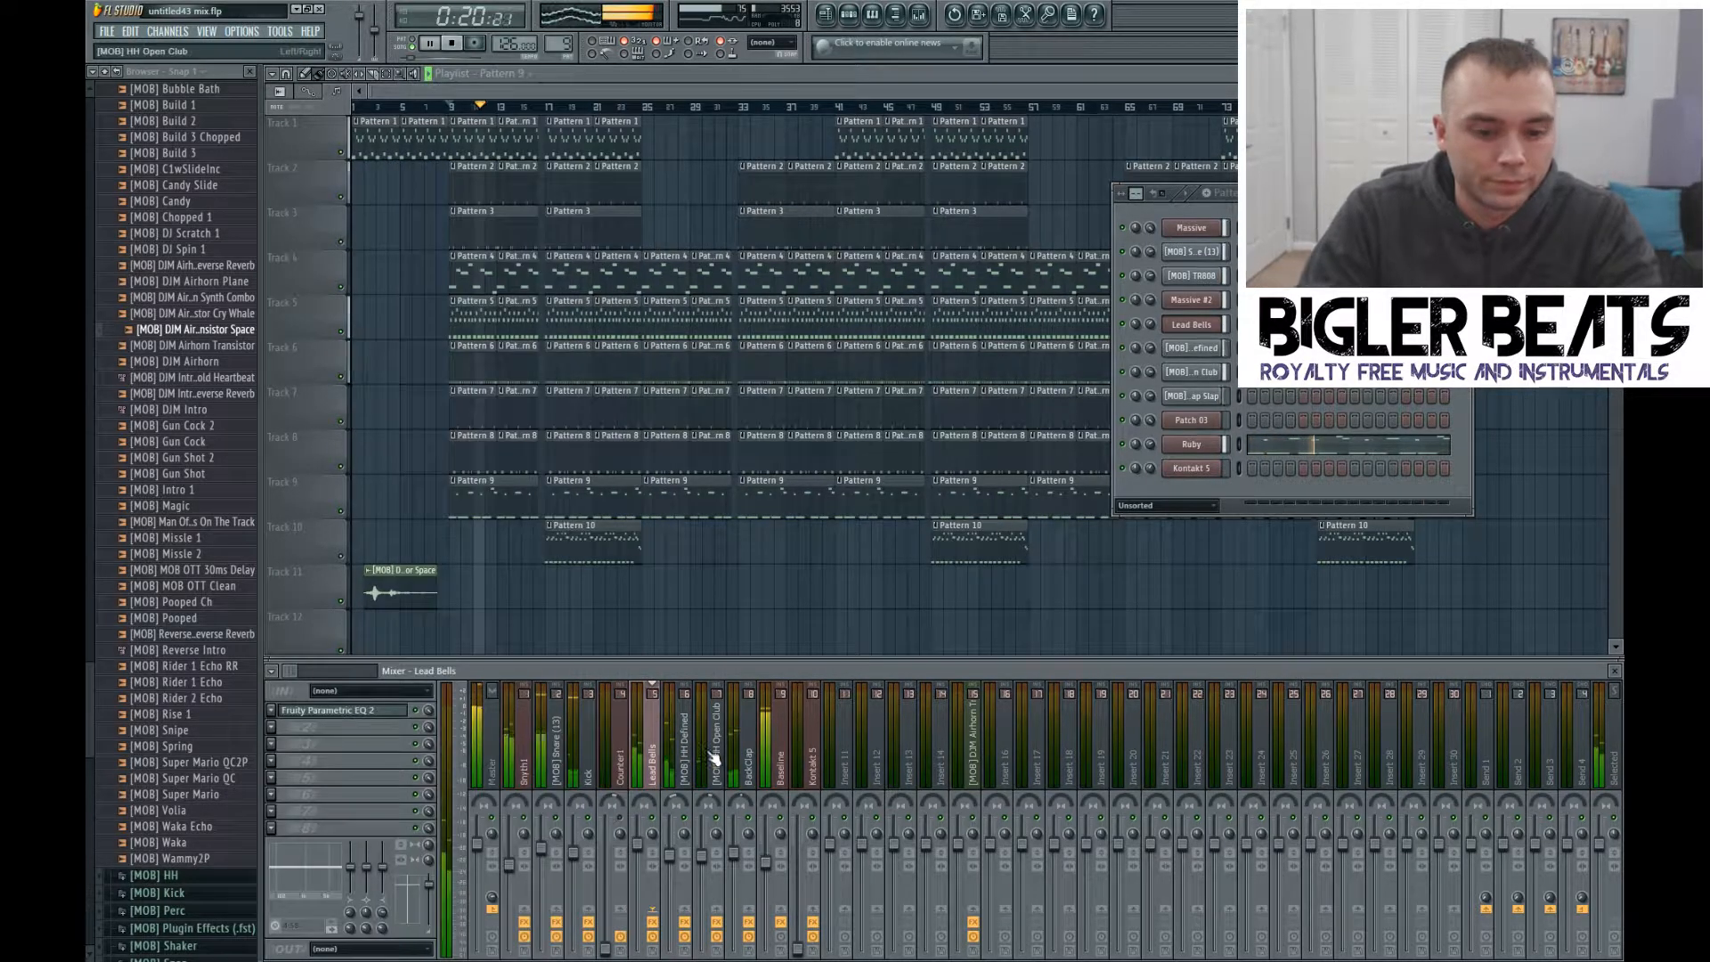
Step: Try a different Lead Bells channel volume, reset it to default, and lower the Lead Bells mixer fader instead
left_click_drag(1152, 320, 1152, 309)
right_click(1152, 320)
left_click(1176, 326)
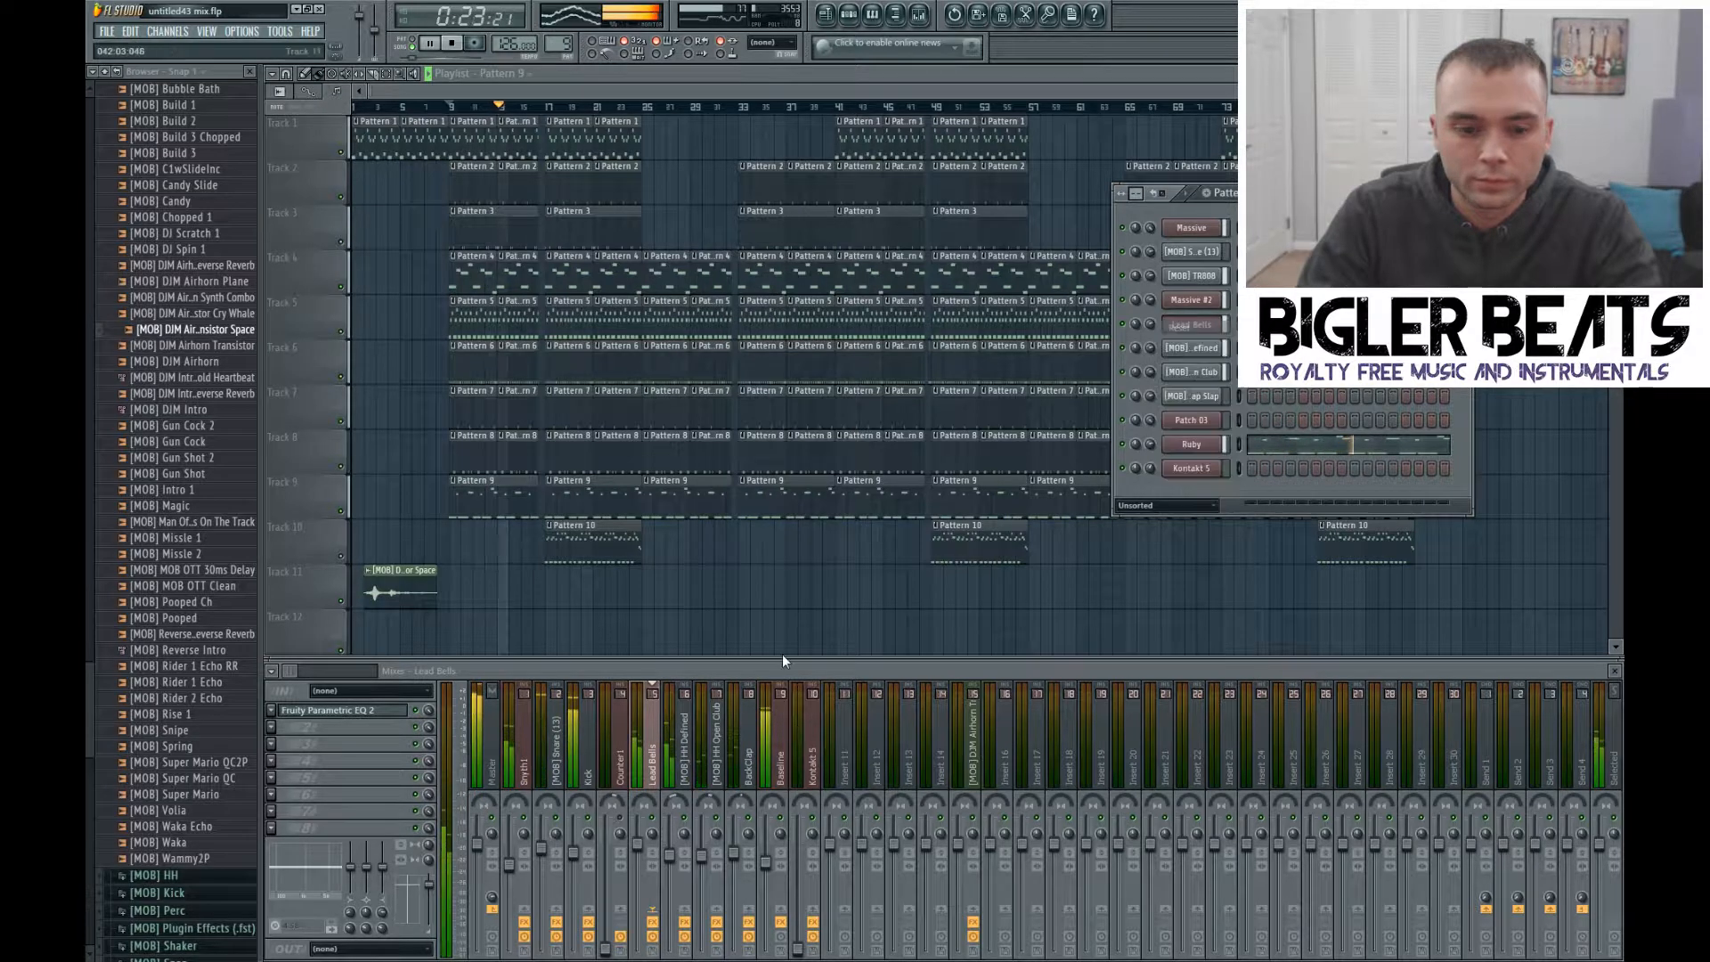
left_click_drag(637, 842, 637, 868)
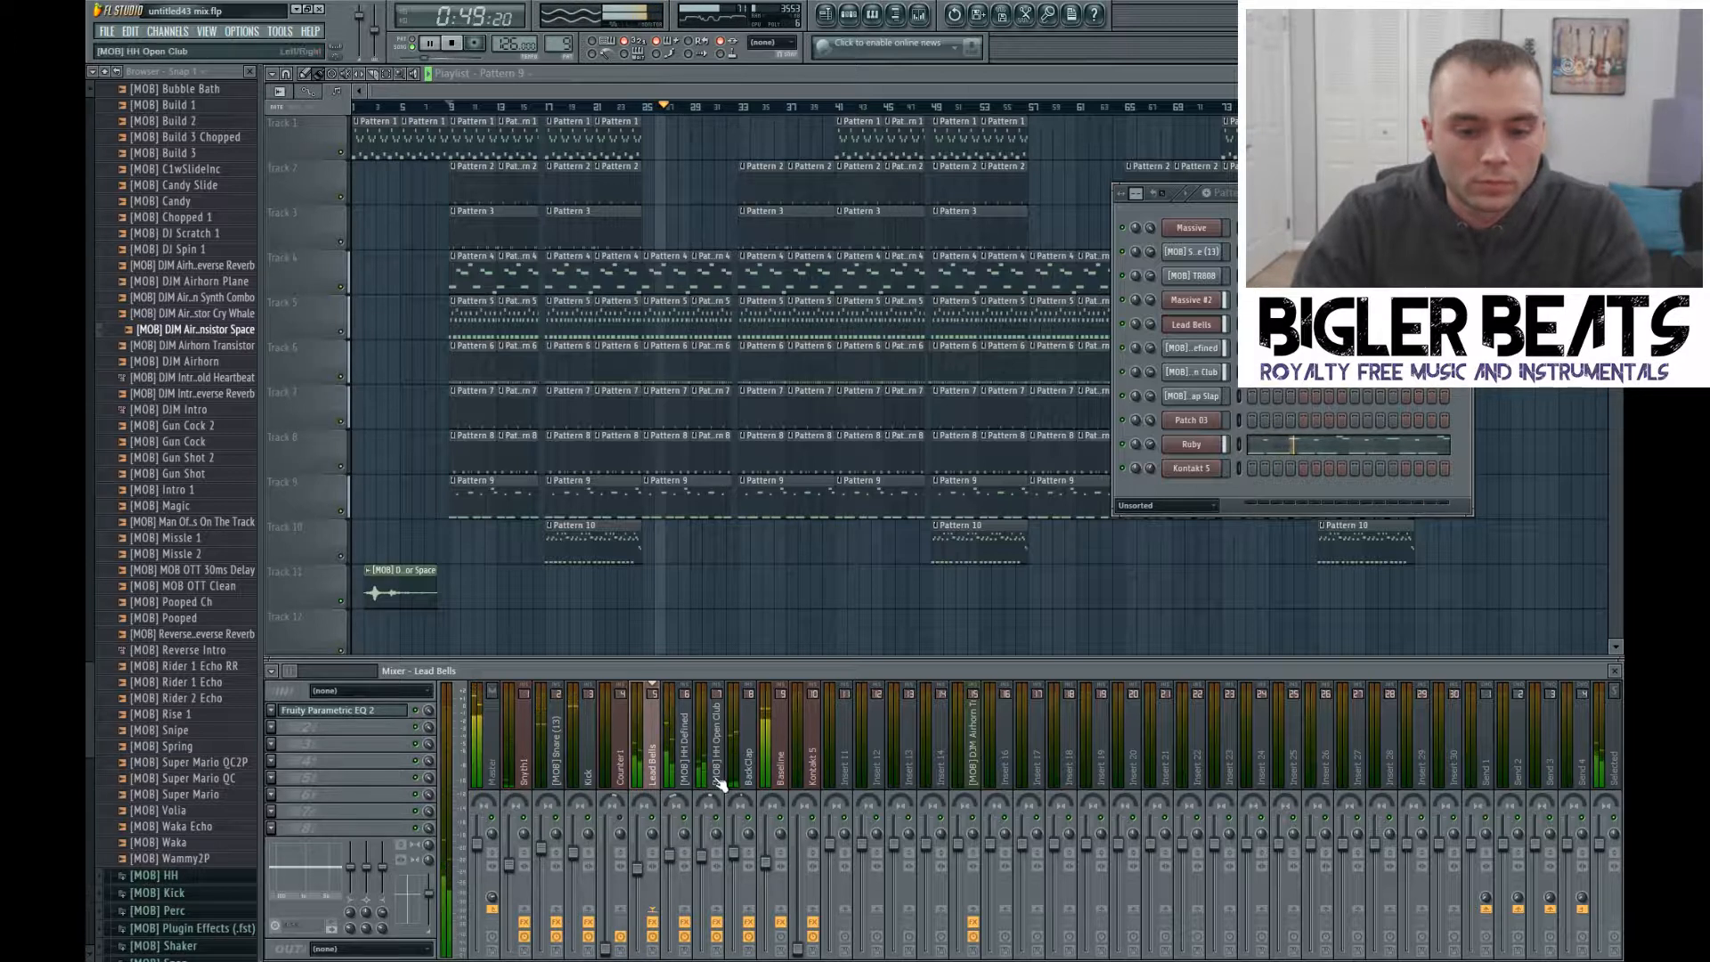
Step: Look over the Baseline track's effects and inspect the Kick track's Fruity Multiband Compressor during playback
left_click(785, 723)
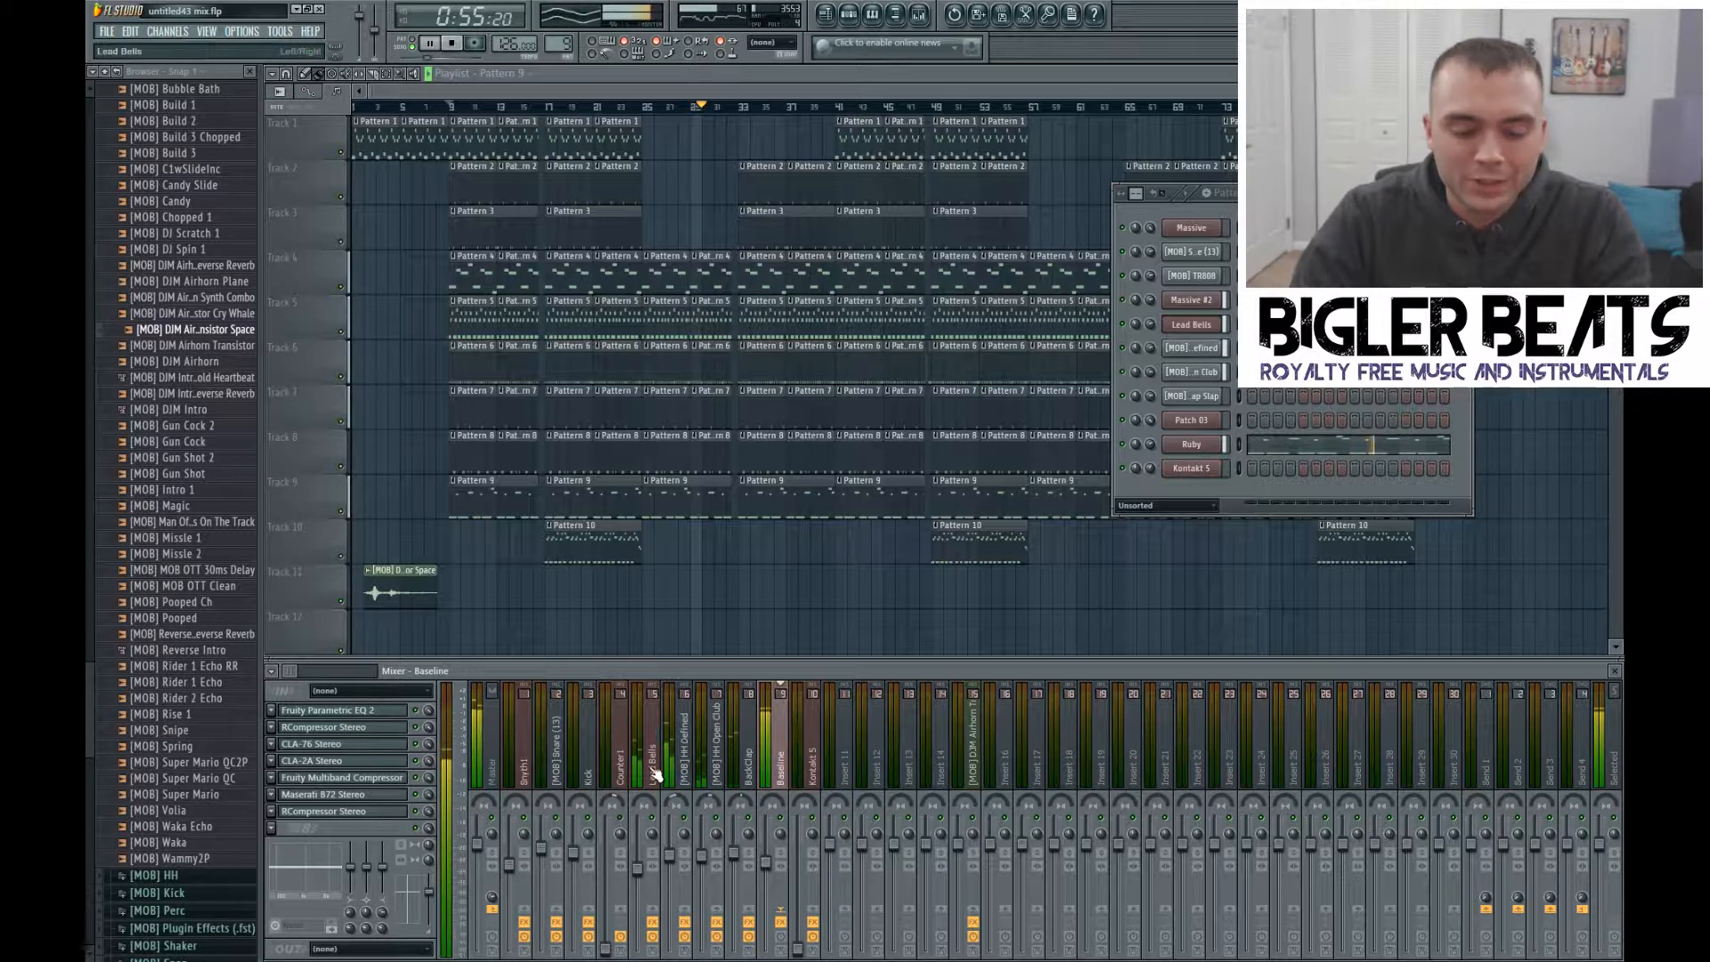
left_click(600, 752)
left_click(381, 744)
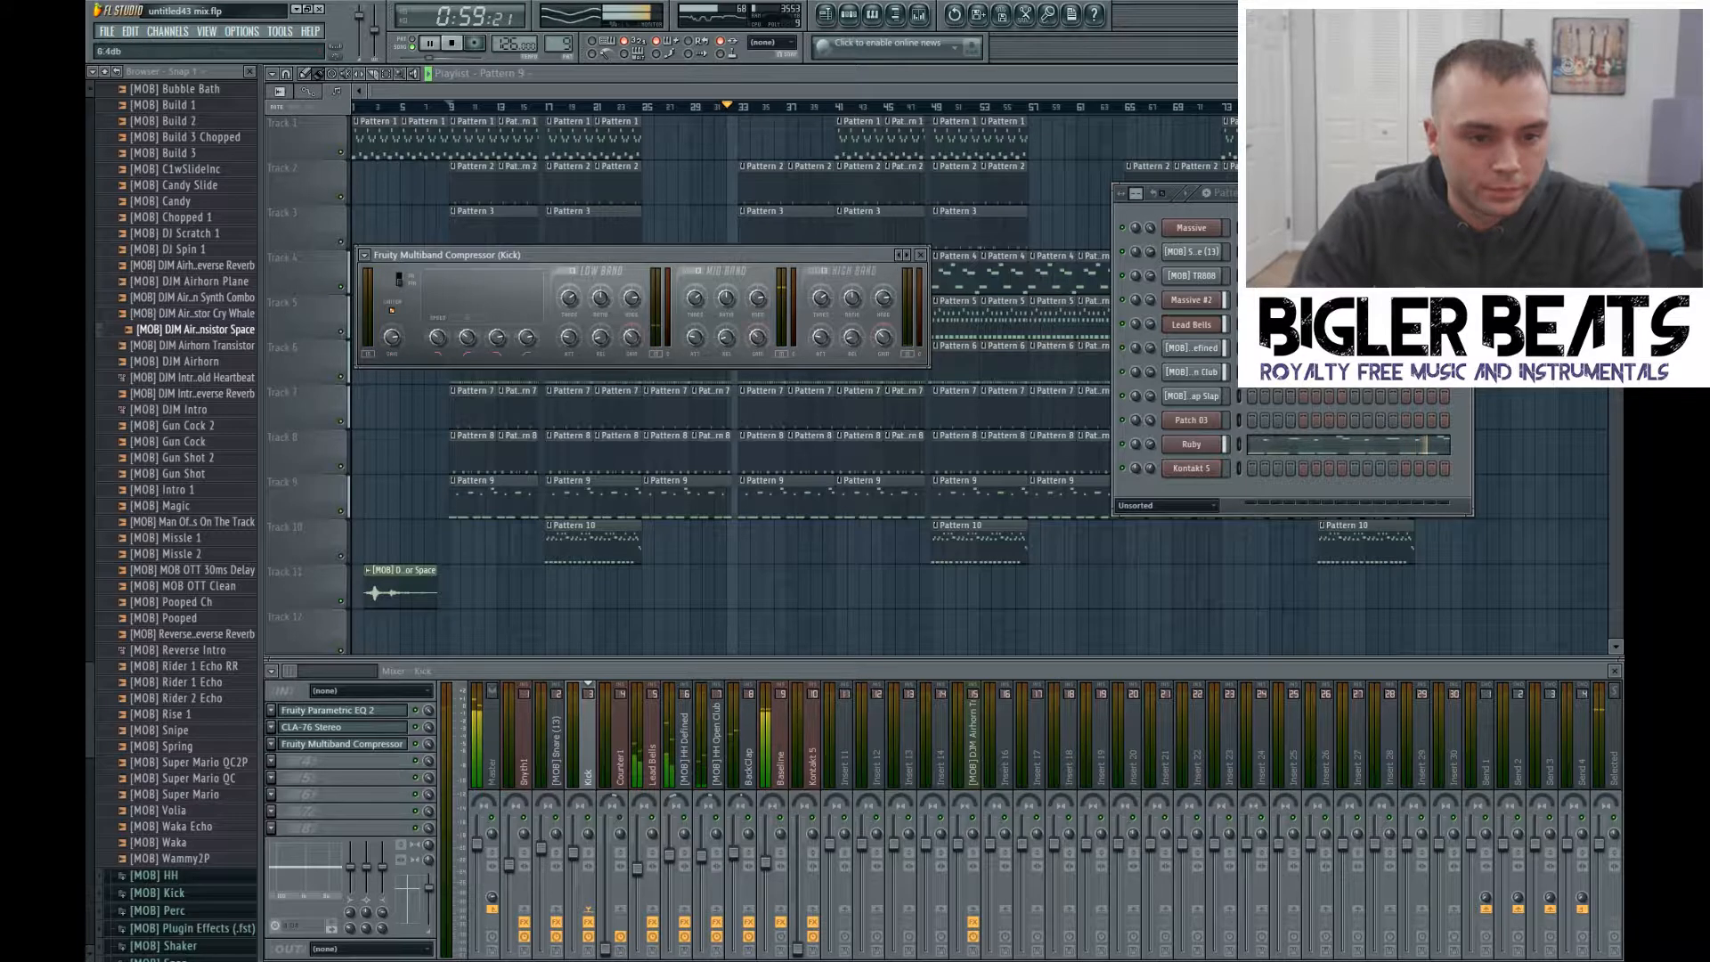
left_click(922, 256)
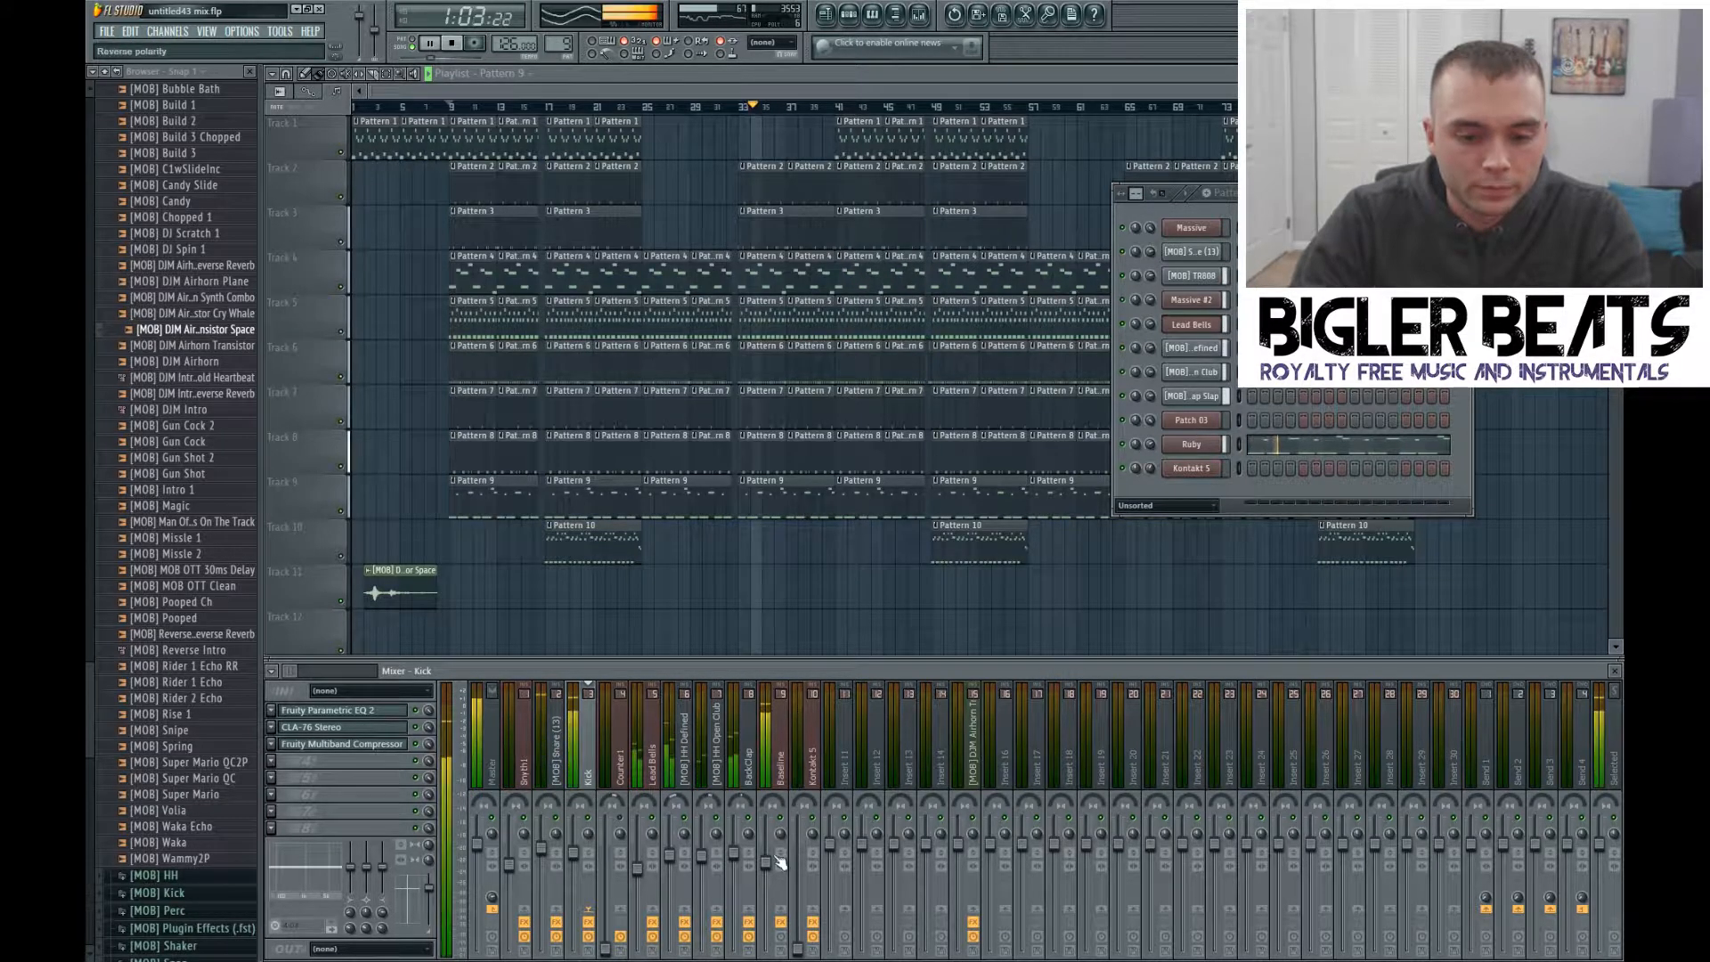
Step: Lower the Baseline track's volume fader slightly and stop playback
left_click(783, 773)
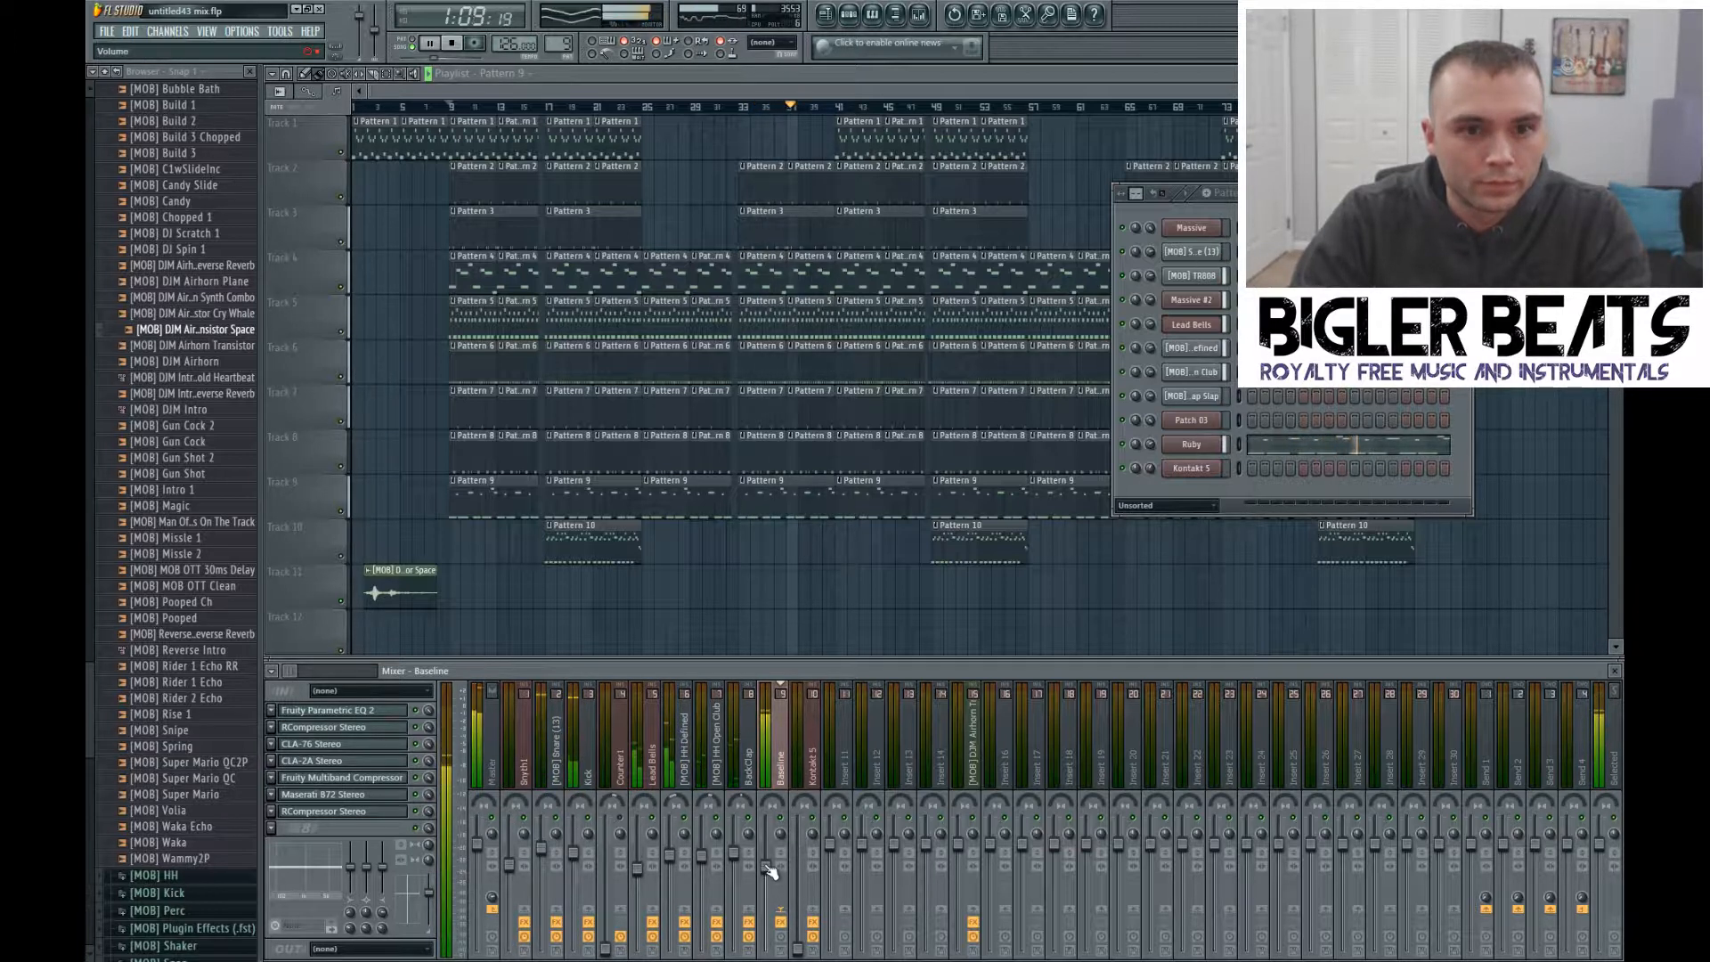
key("space")
Step: Add Fruity Multiband Compressor in the Master track's first effect slot, load its Maximize preset, and close the plugin and step sequencer
left_click(499, 734)
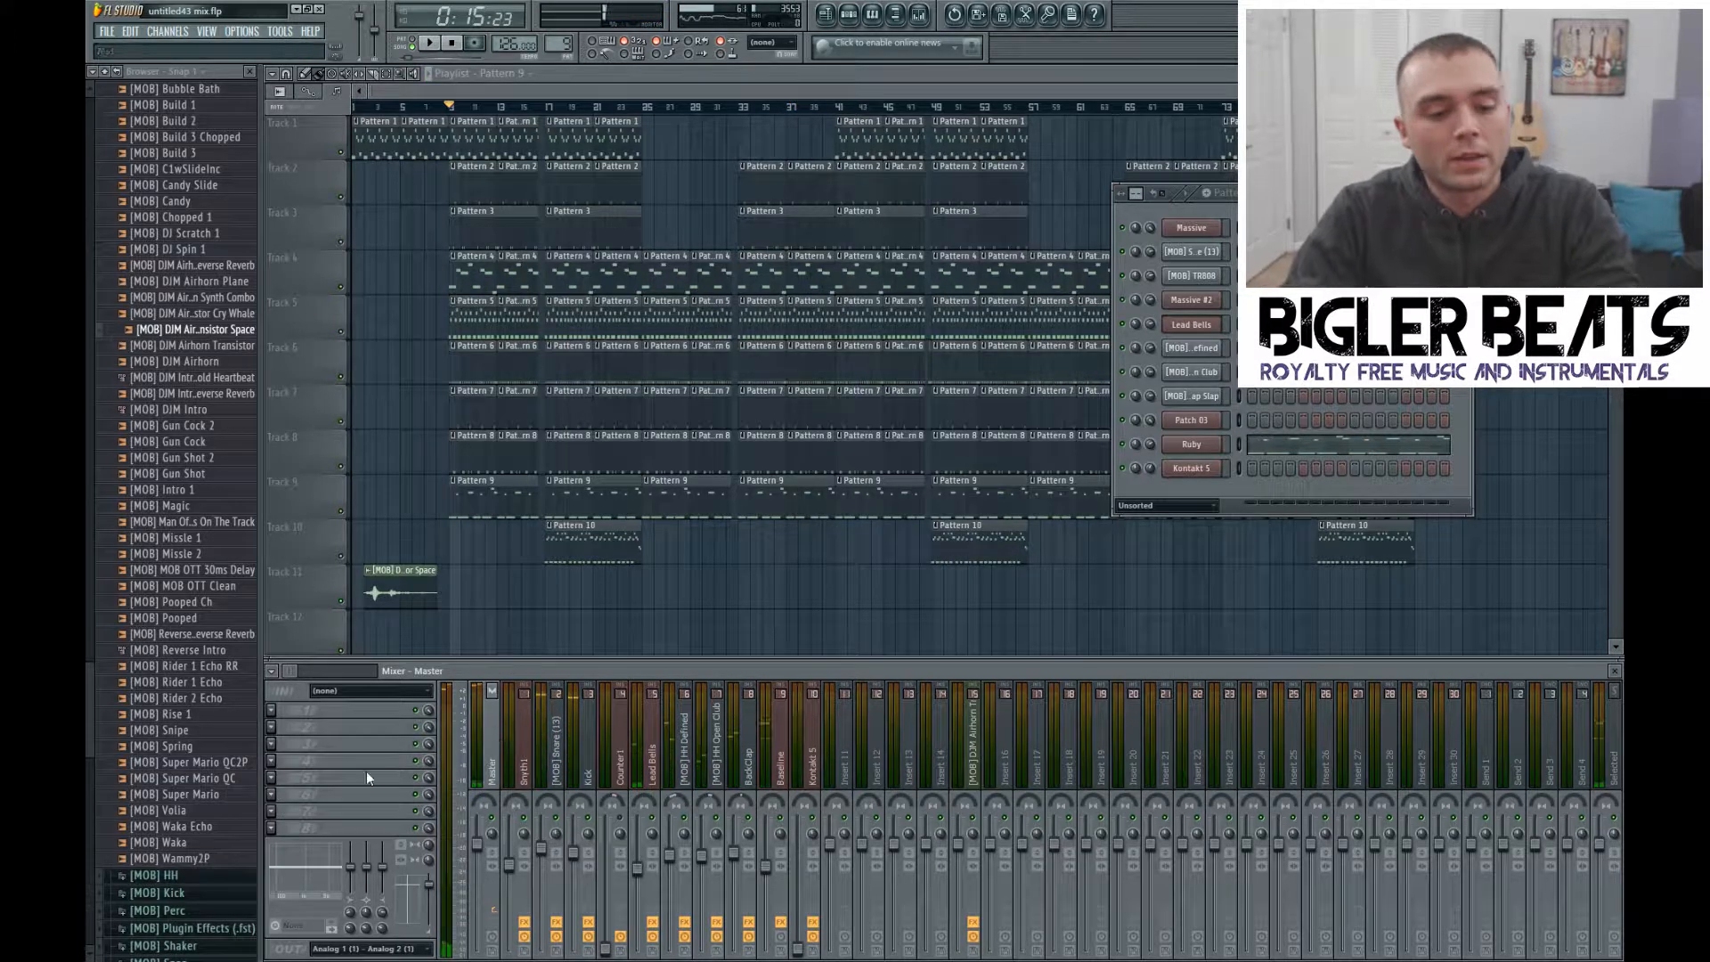
left_click(286, 712)
left_click(489, 542)
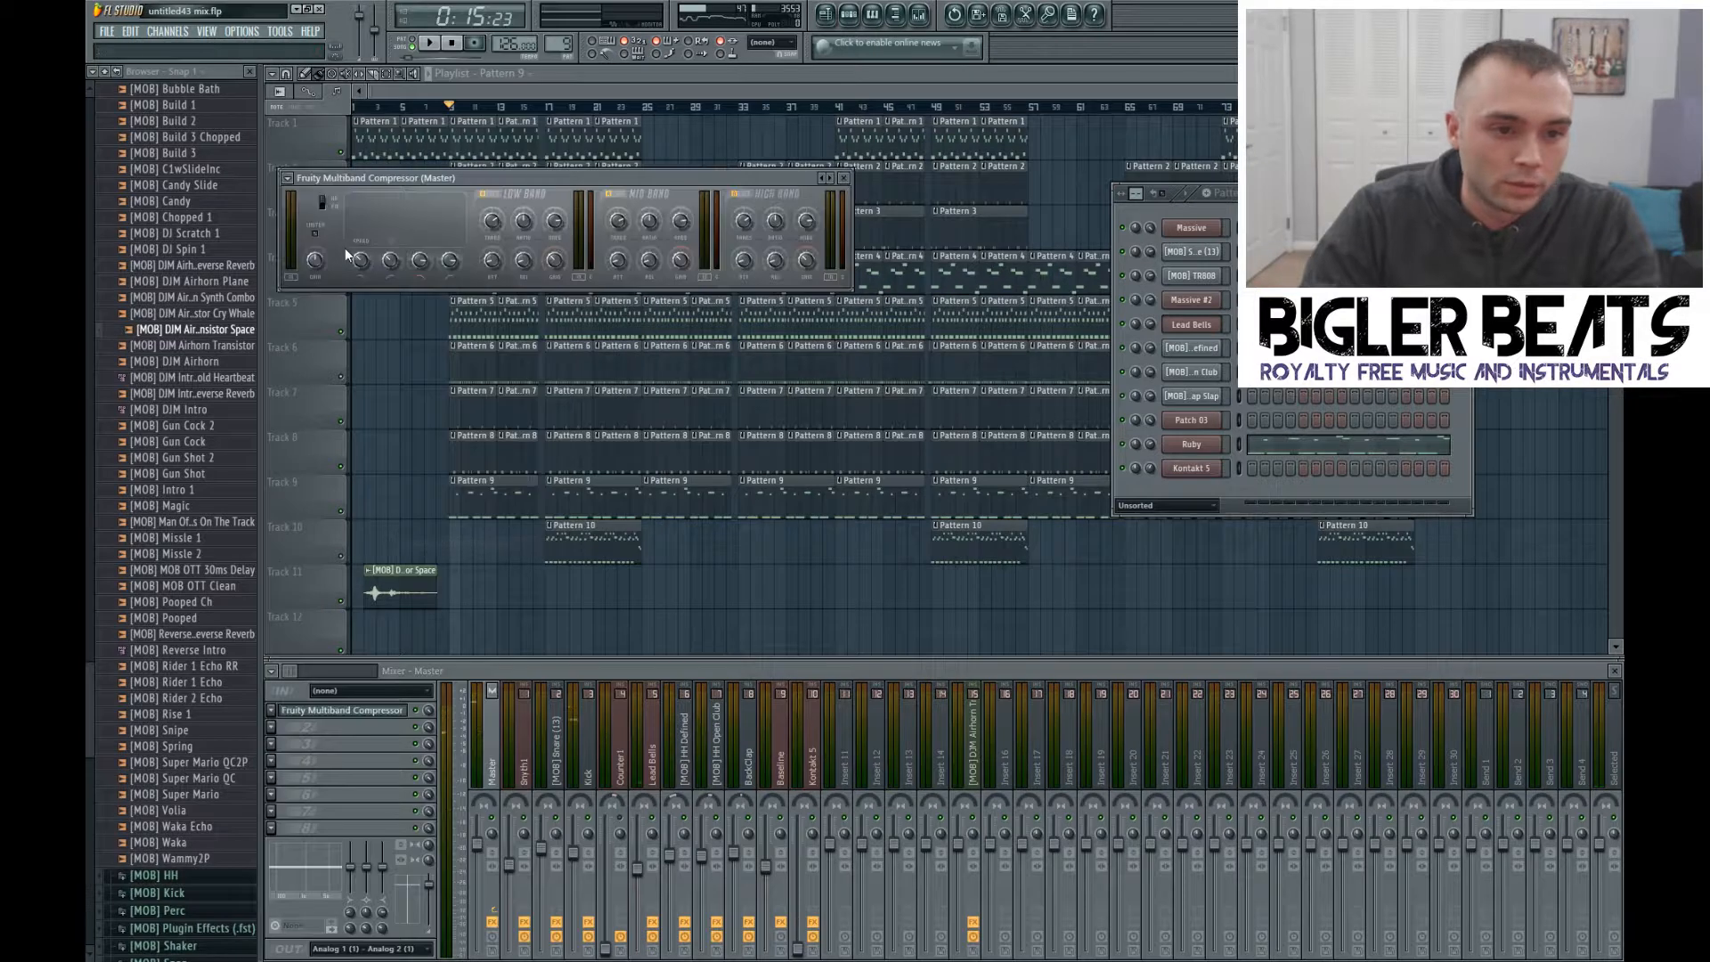
left_click(291, 180)
mouse_move(374, 219)
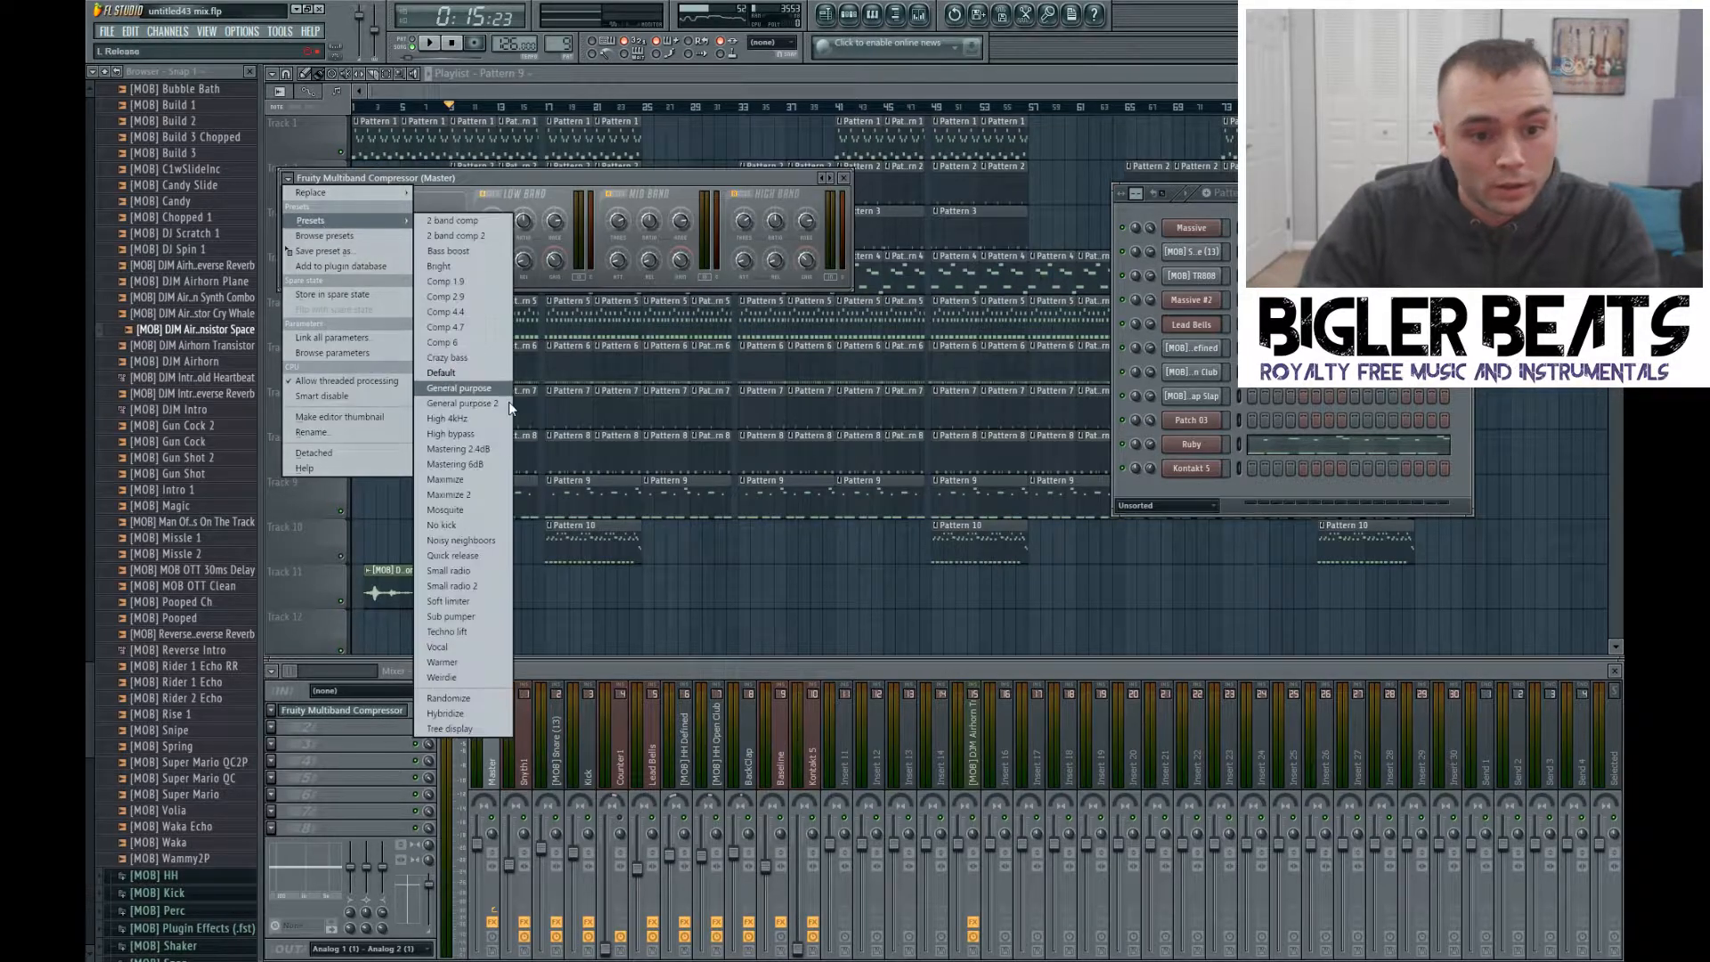
left_click(485, 482)
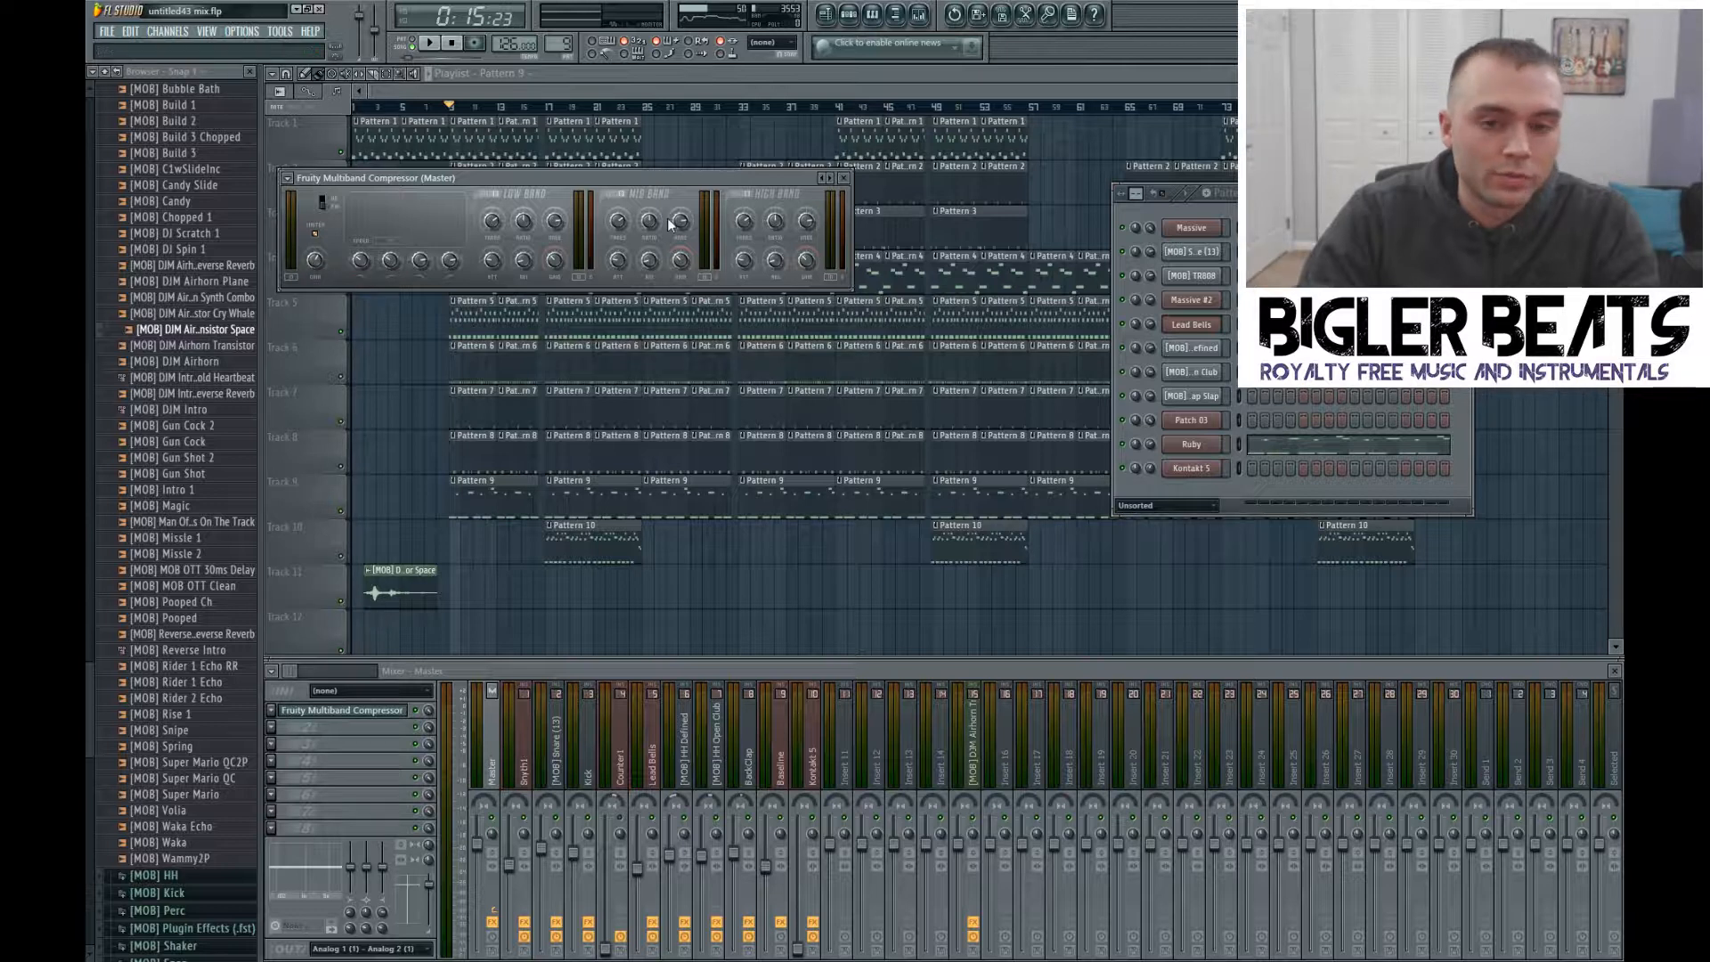
left_click(843, 179)
right_click(863, 570)
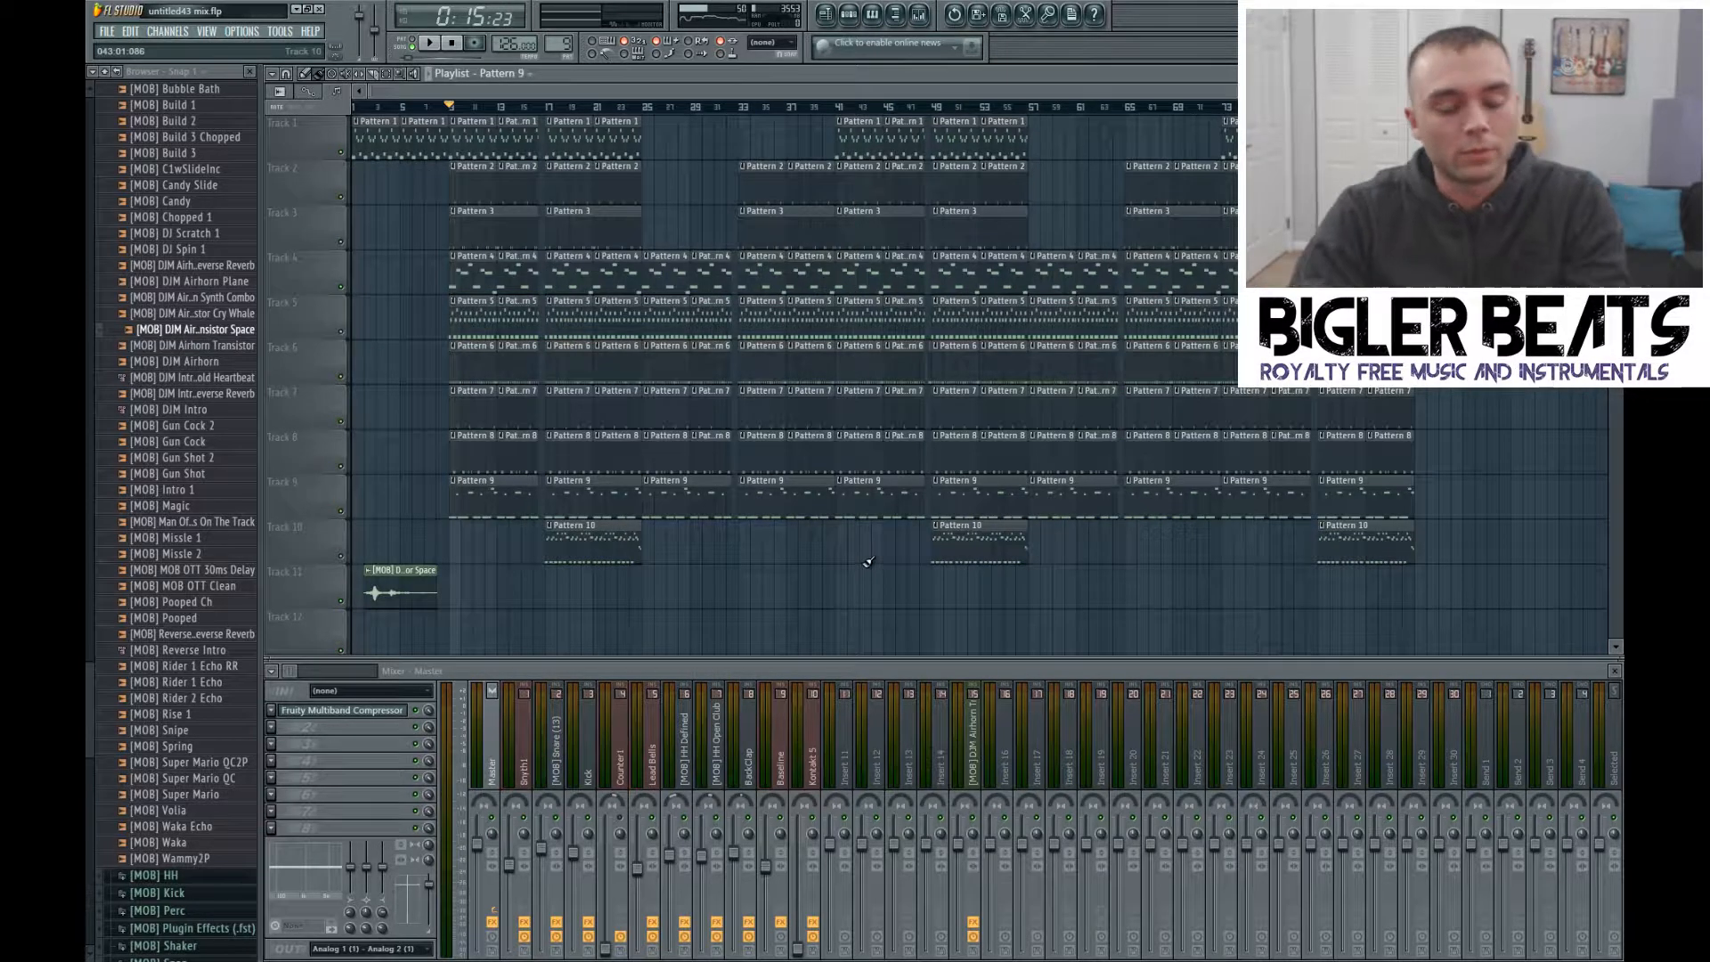
Step: Play the song, jump to bar 25, and inspect the Kick track's Fruity Multiband Compressor while listening
key("space")
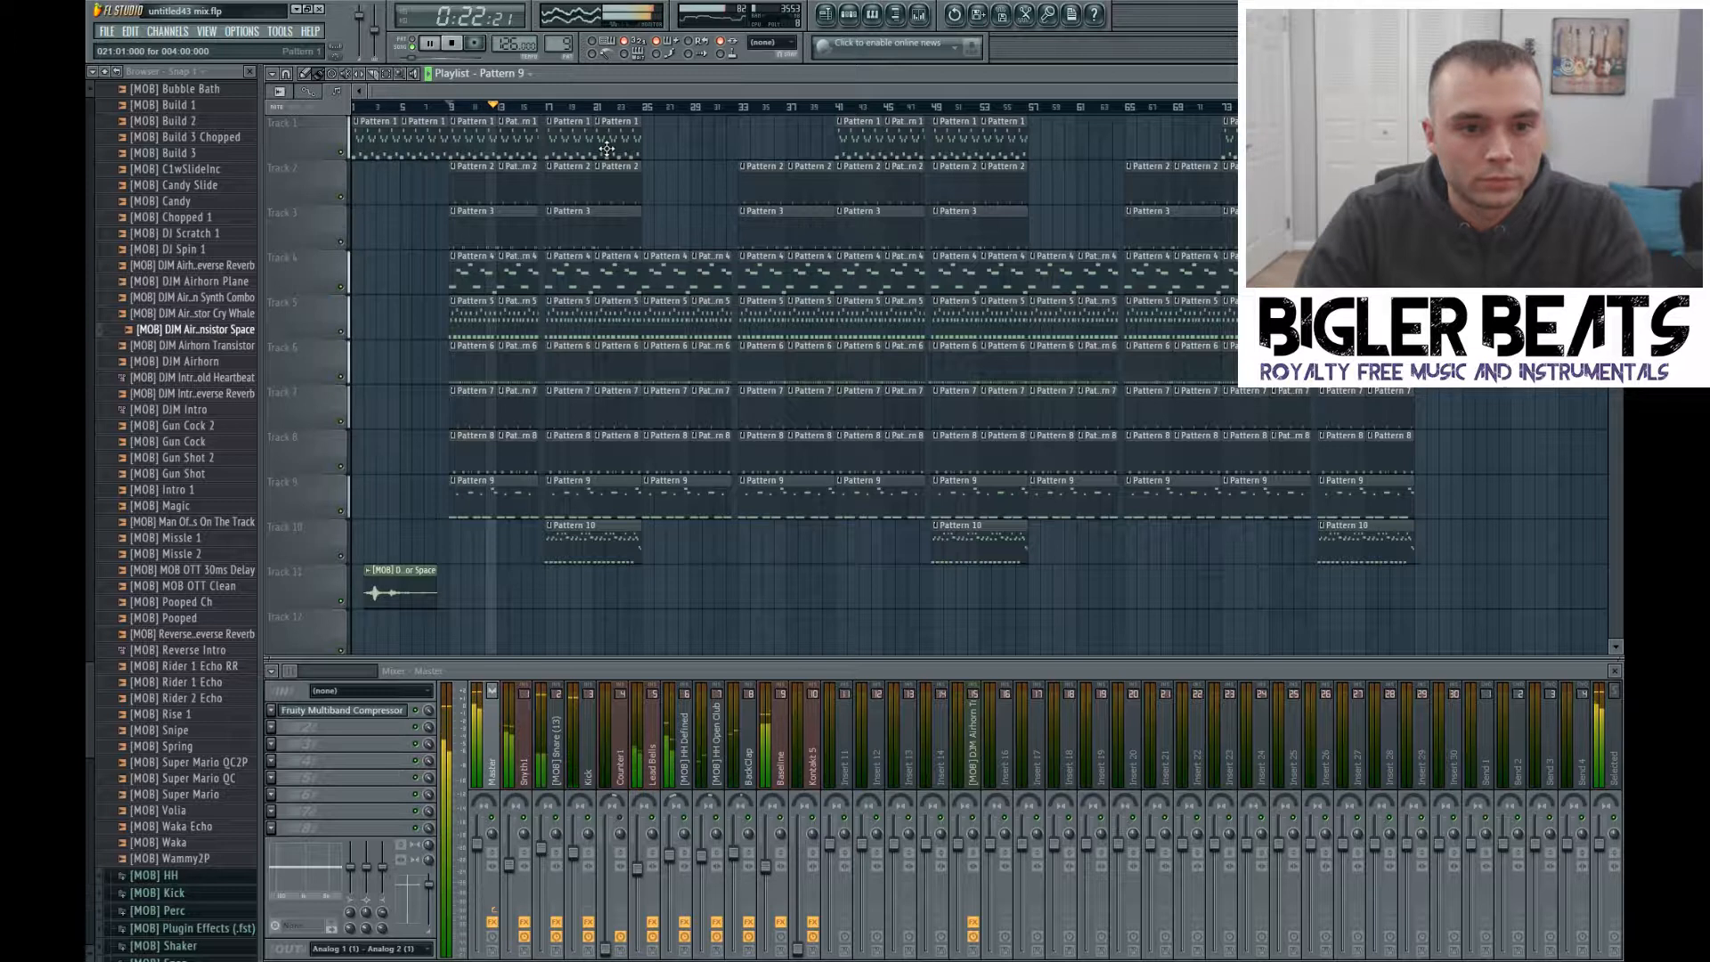
left_click(648, 108)
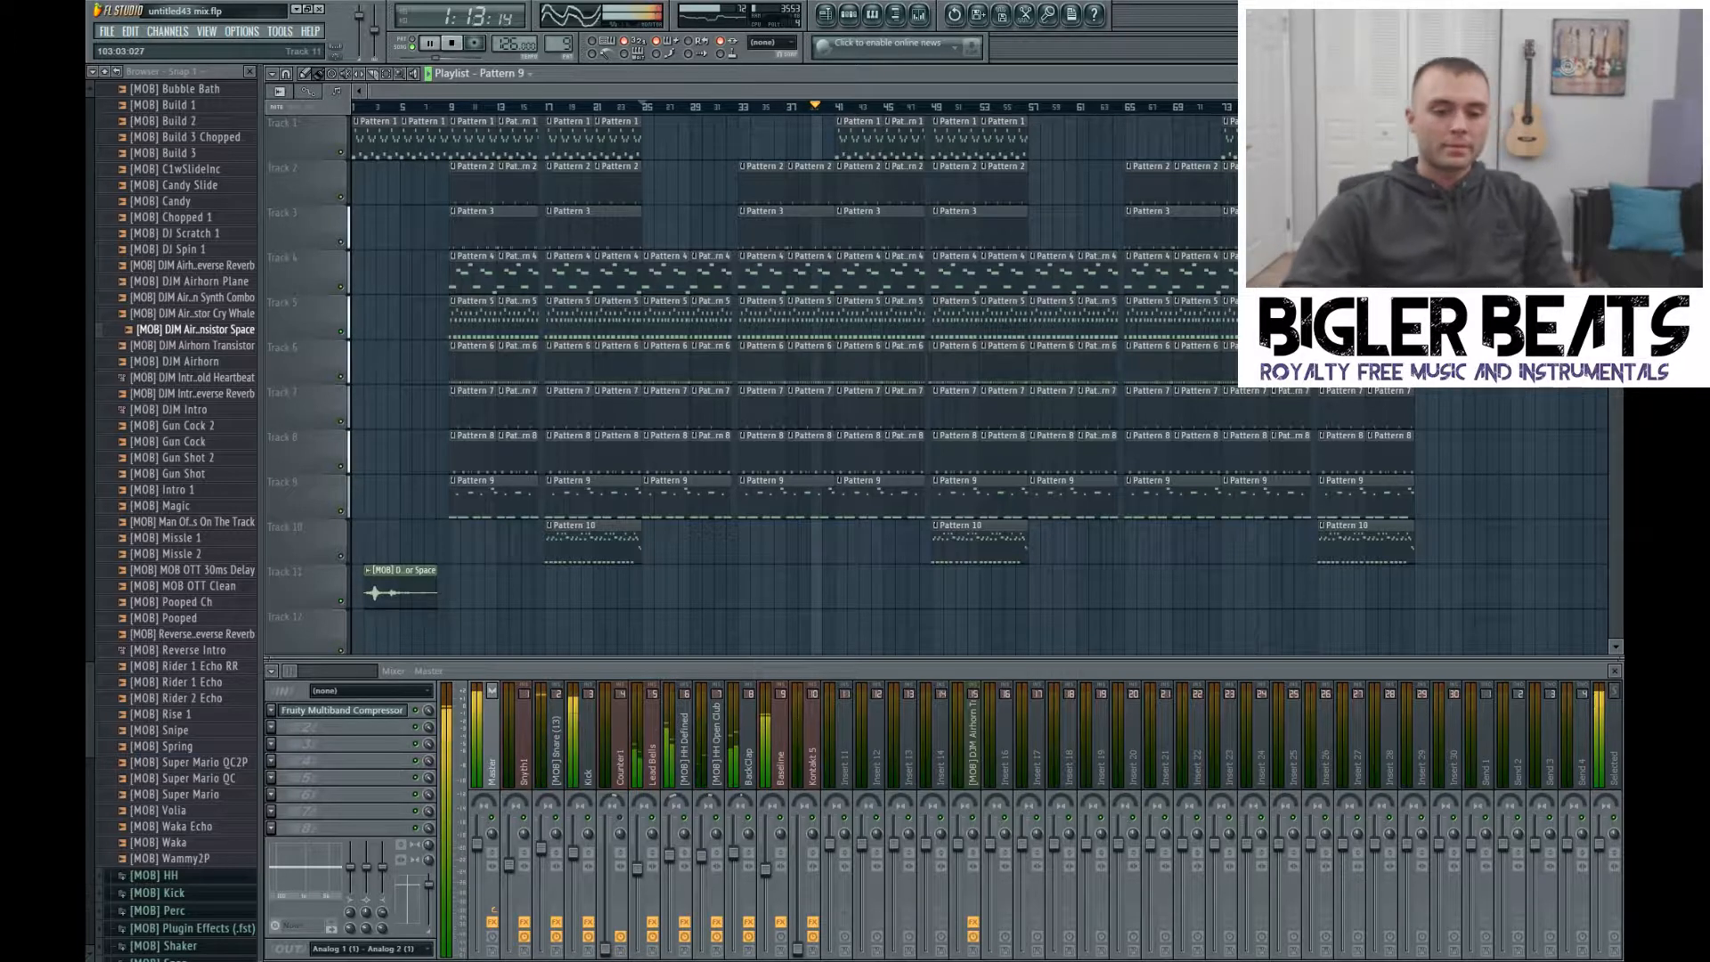
left_click(587, 753)
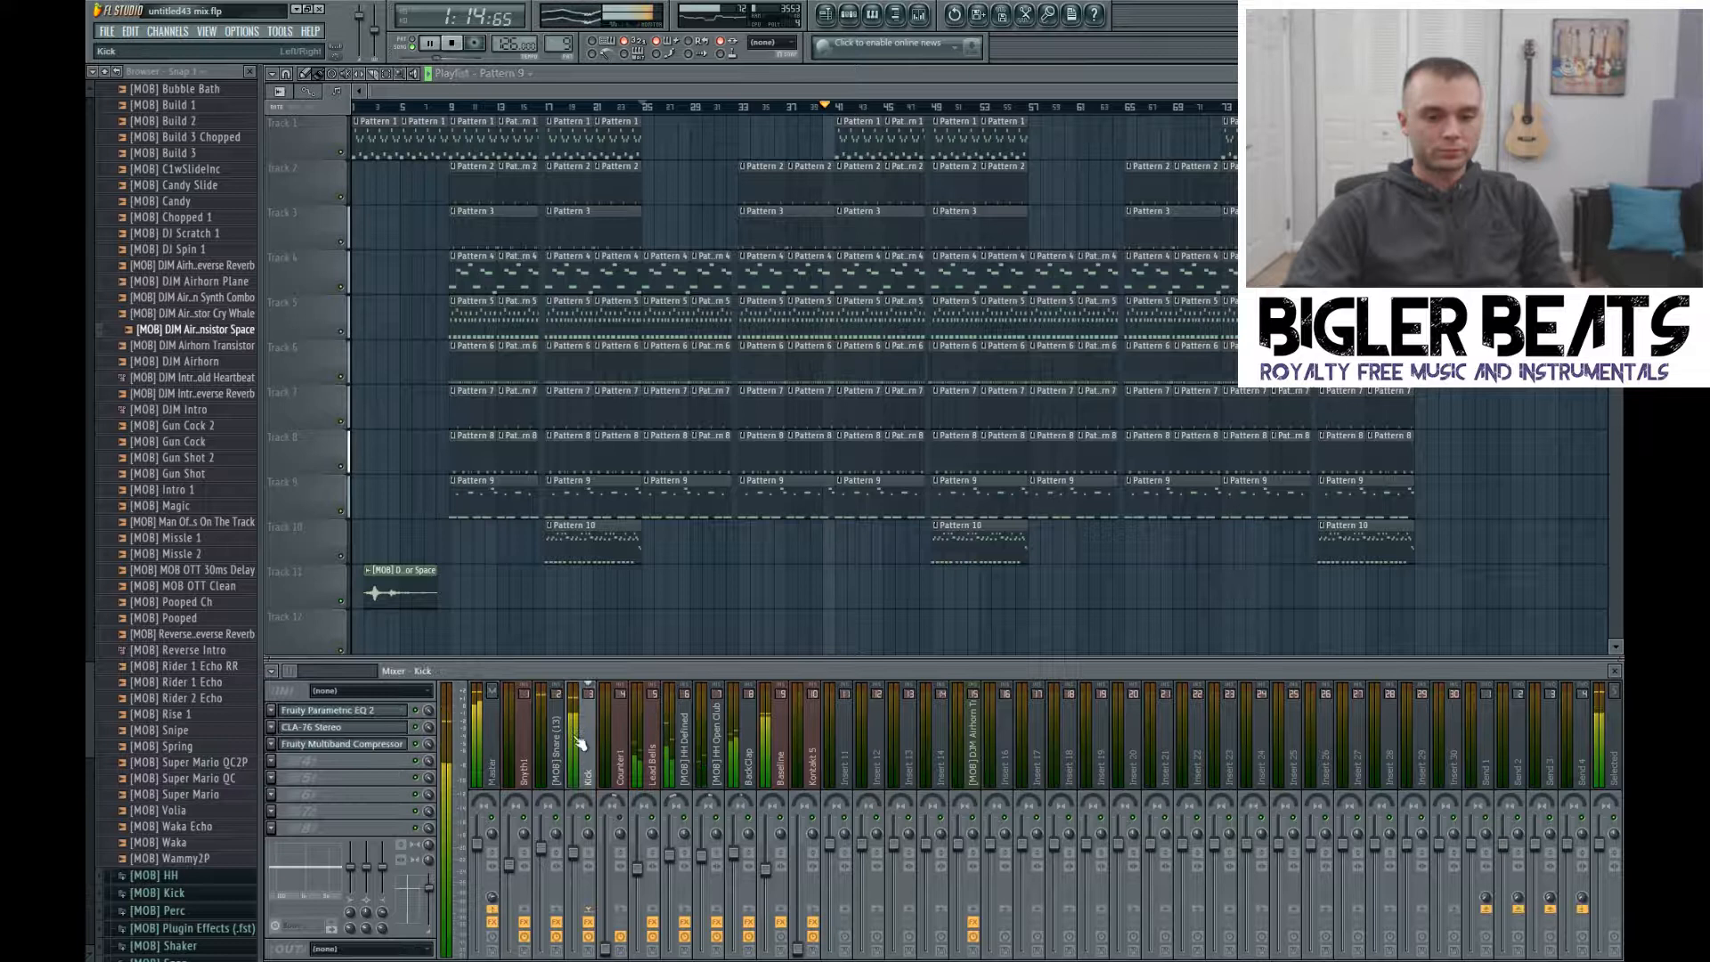
left_click(314, 744)
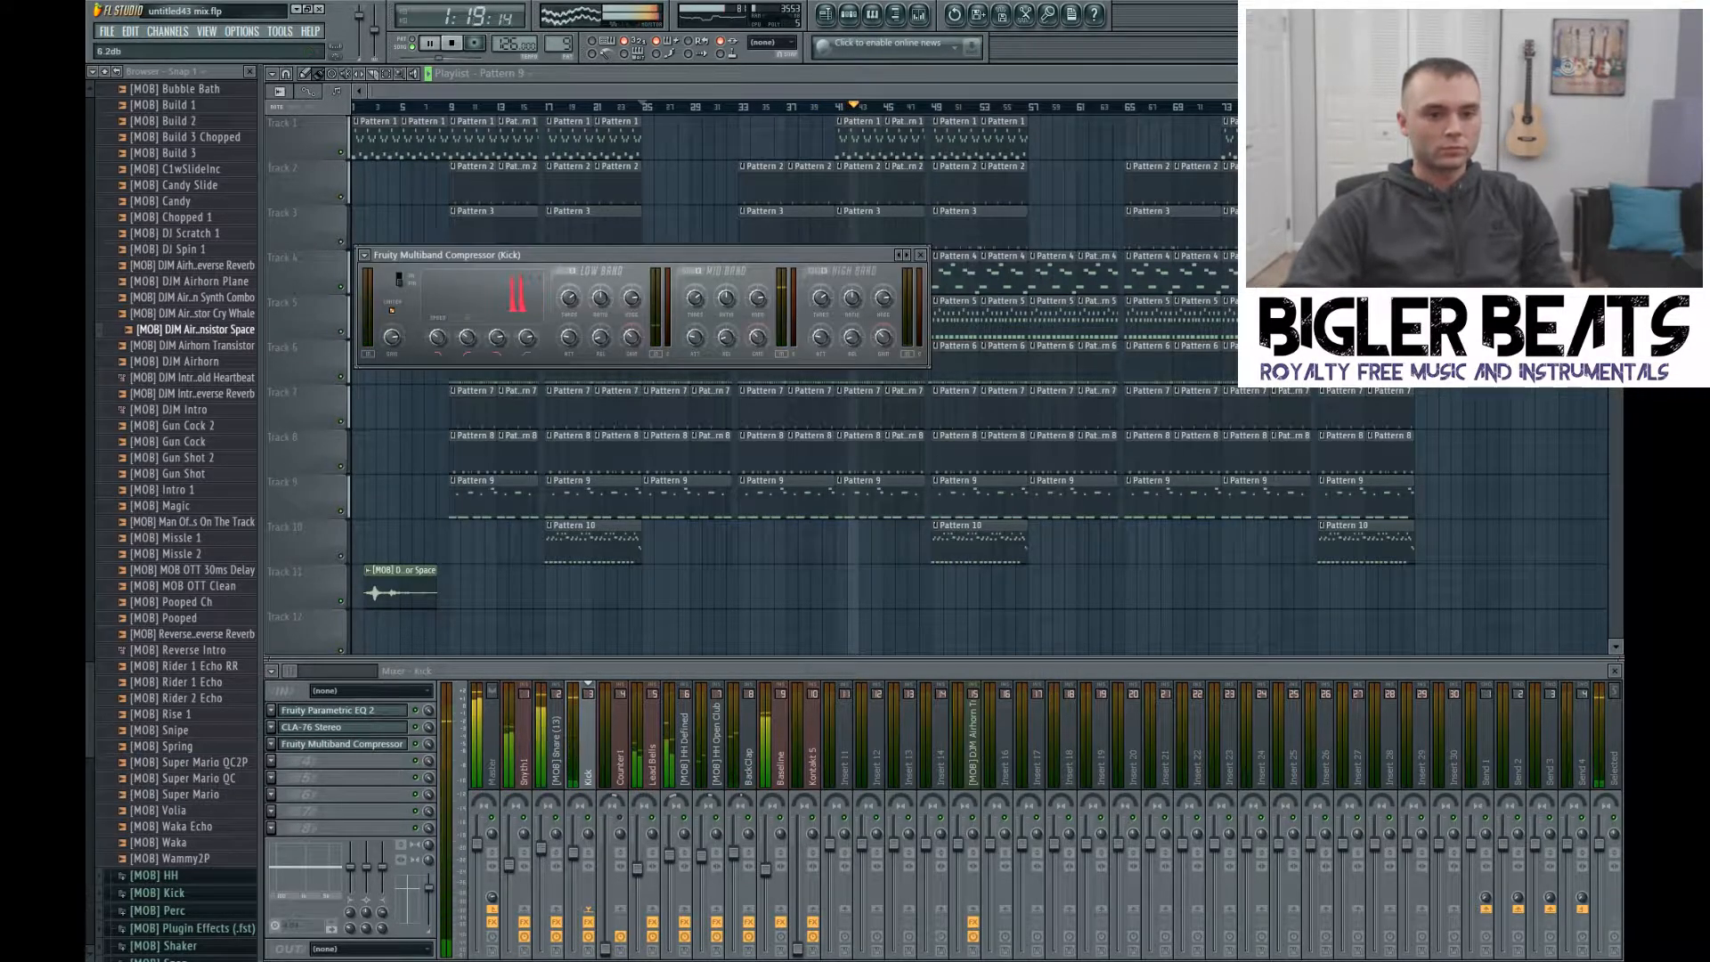
left_click(920, 256)
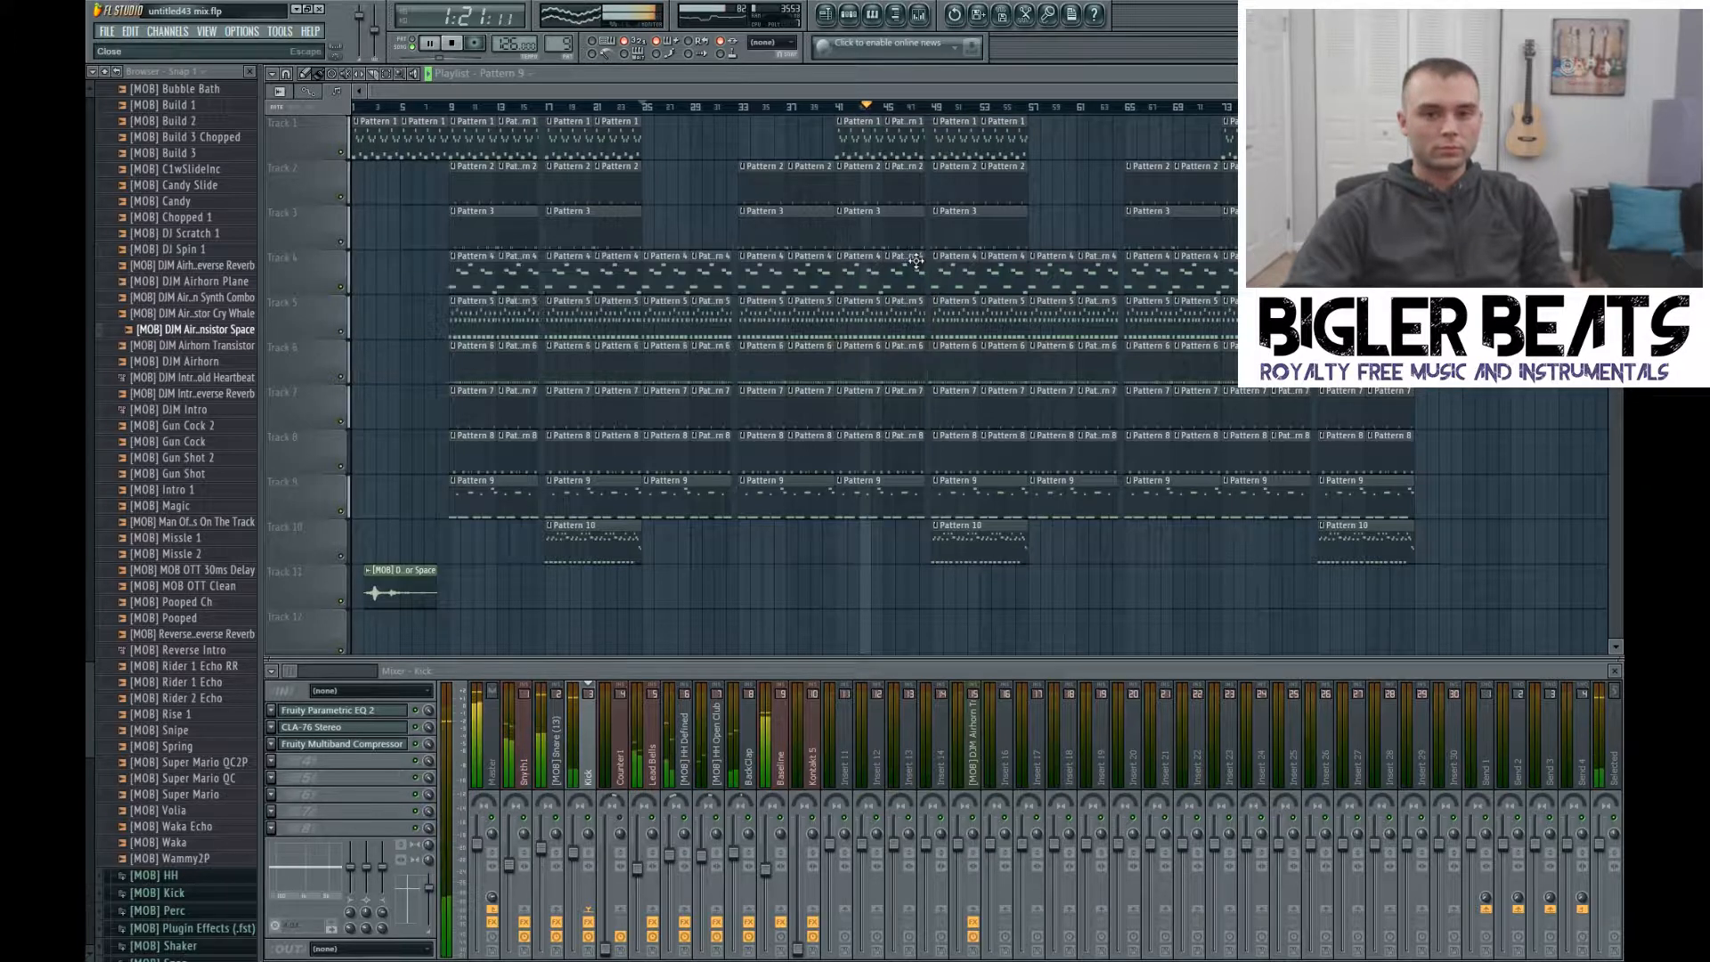
Step: Stop playback, move the song position to bar 57 and save the project
key("ctrl+s")
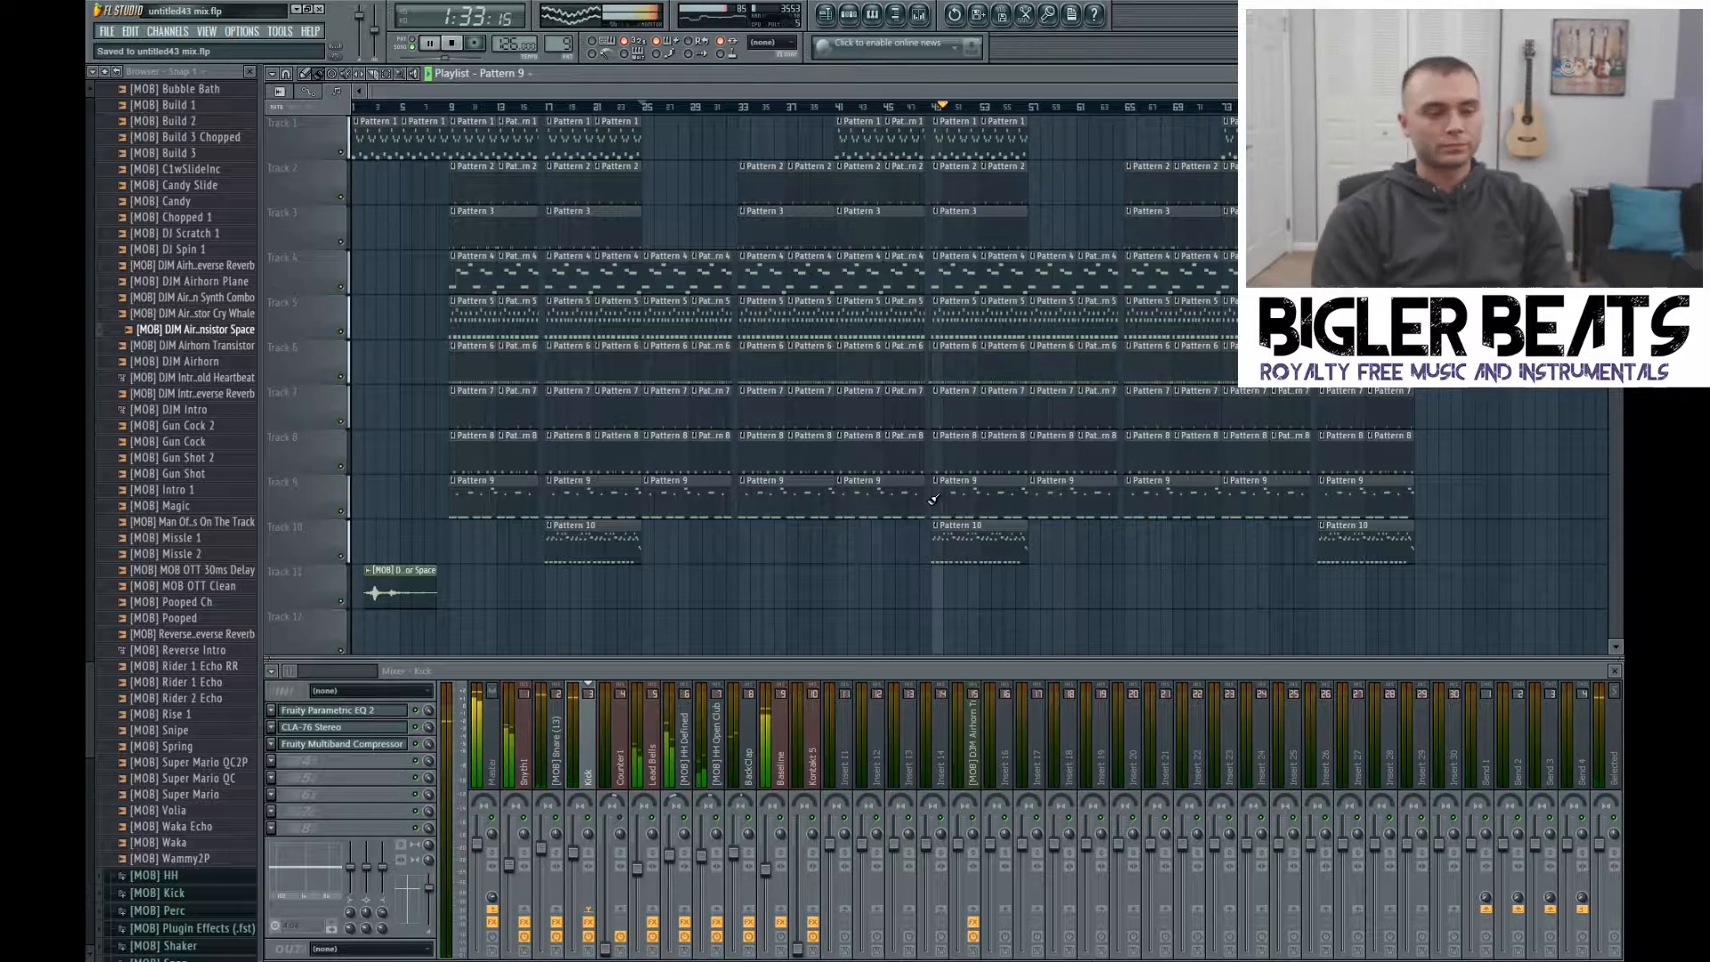
key("space")
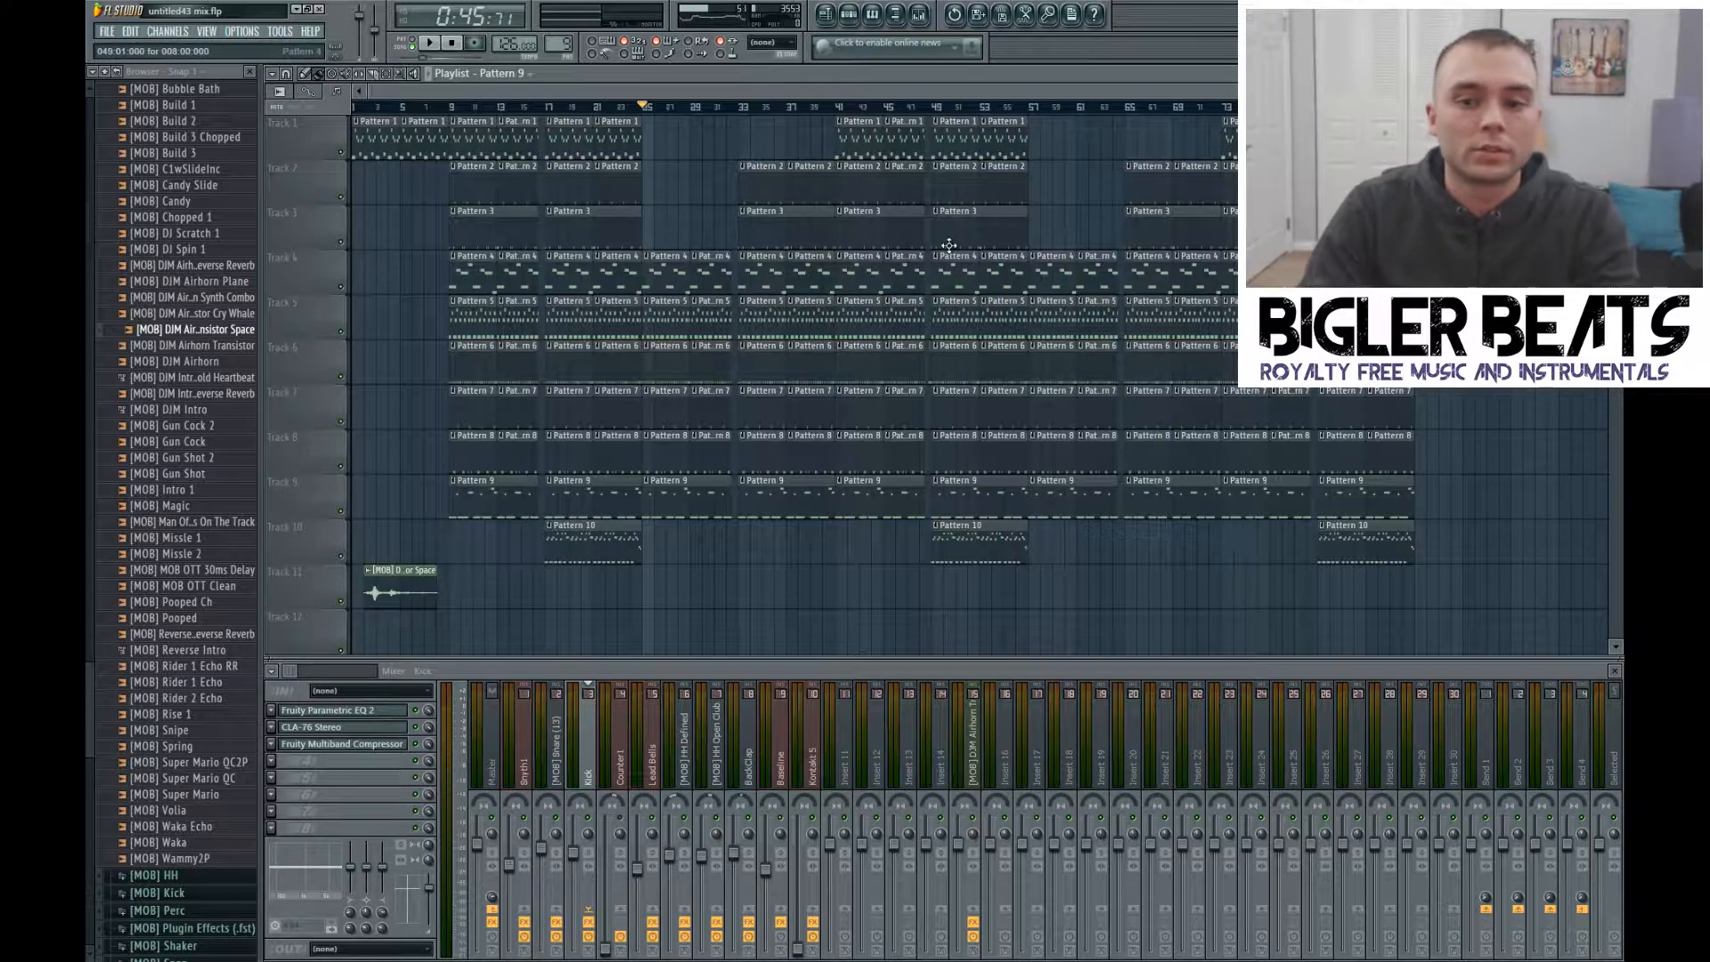
left_click(1032, 108)
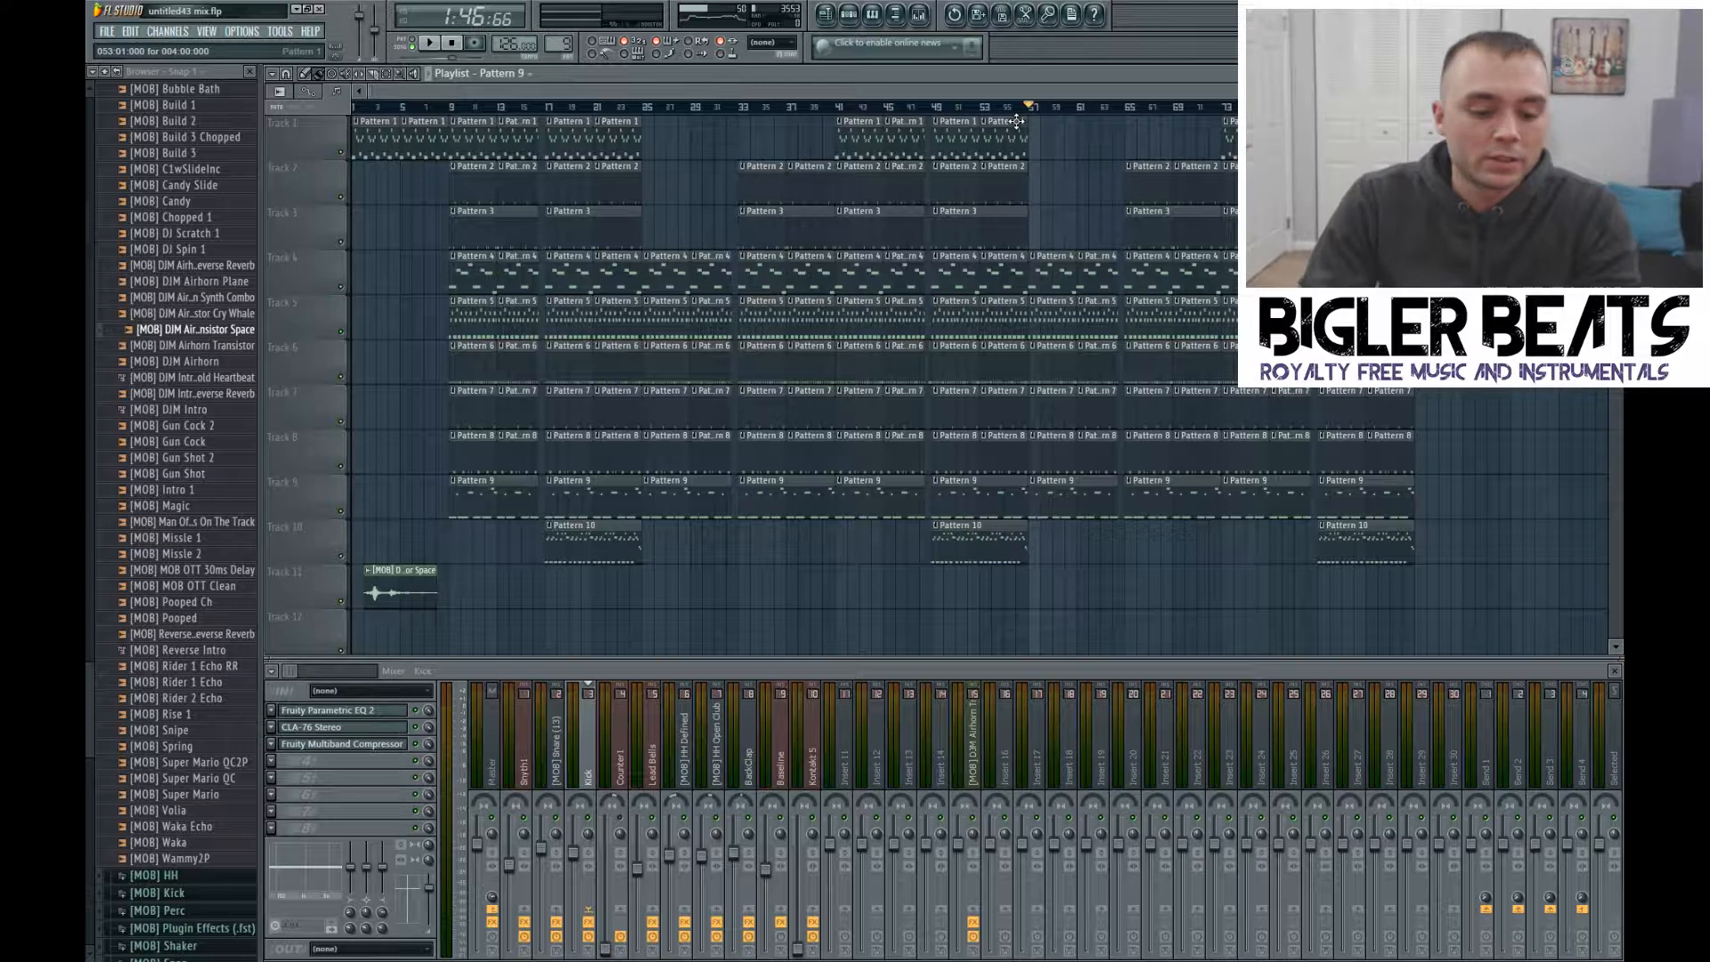
key("ctrl+s")
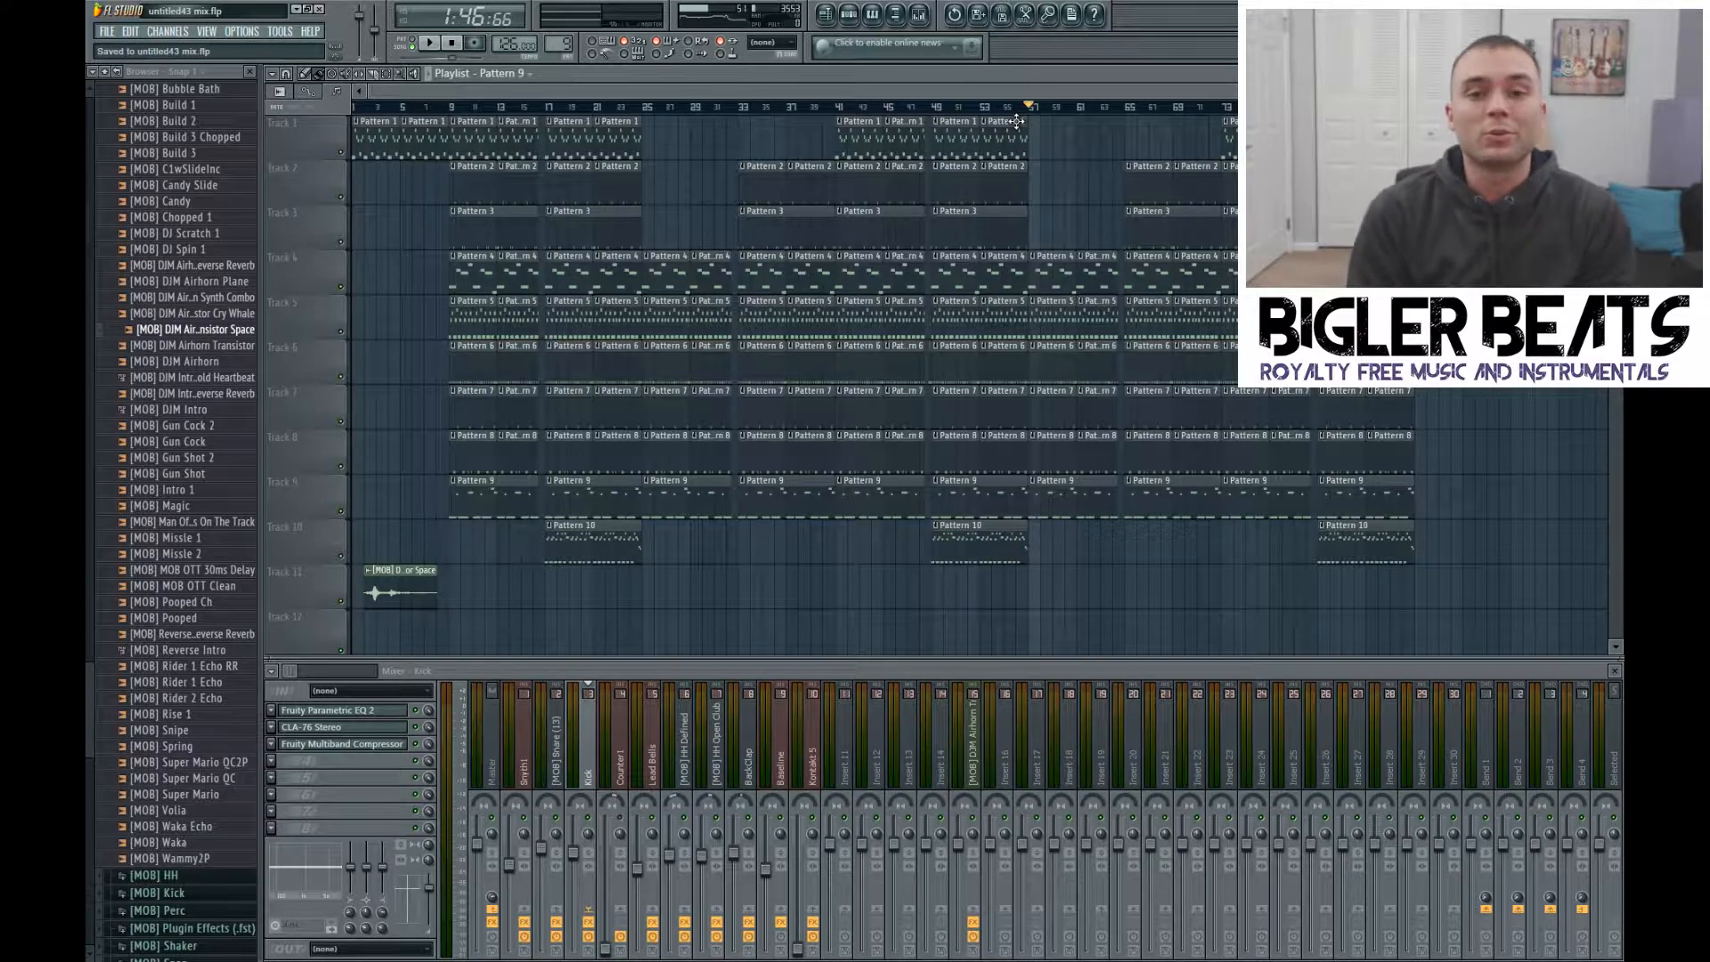
Step: Open the Lead Bells track's Fruity Parametric EQ 2 and examine band 1's low-cut curve
left_click(662, 738)
left_click(343, 710)
left_click_drag(395, 372, 409, 341)
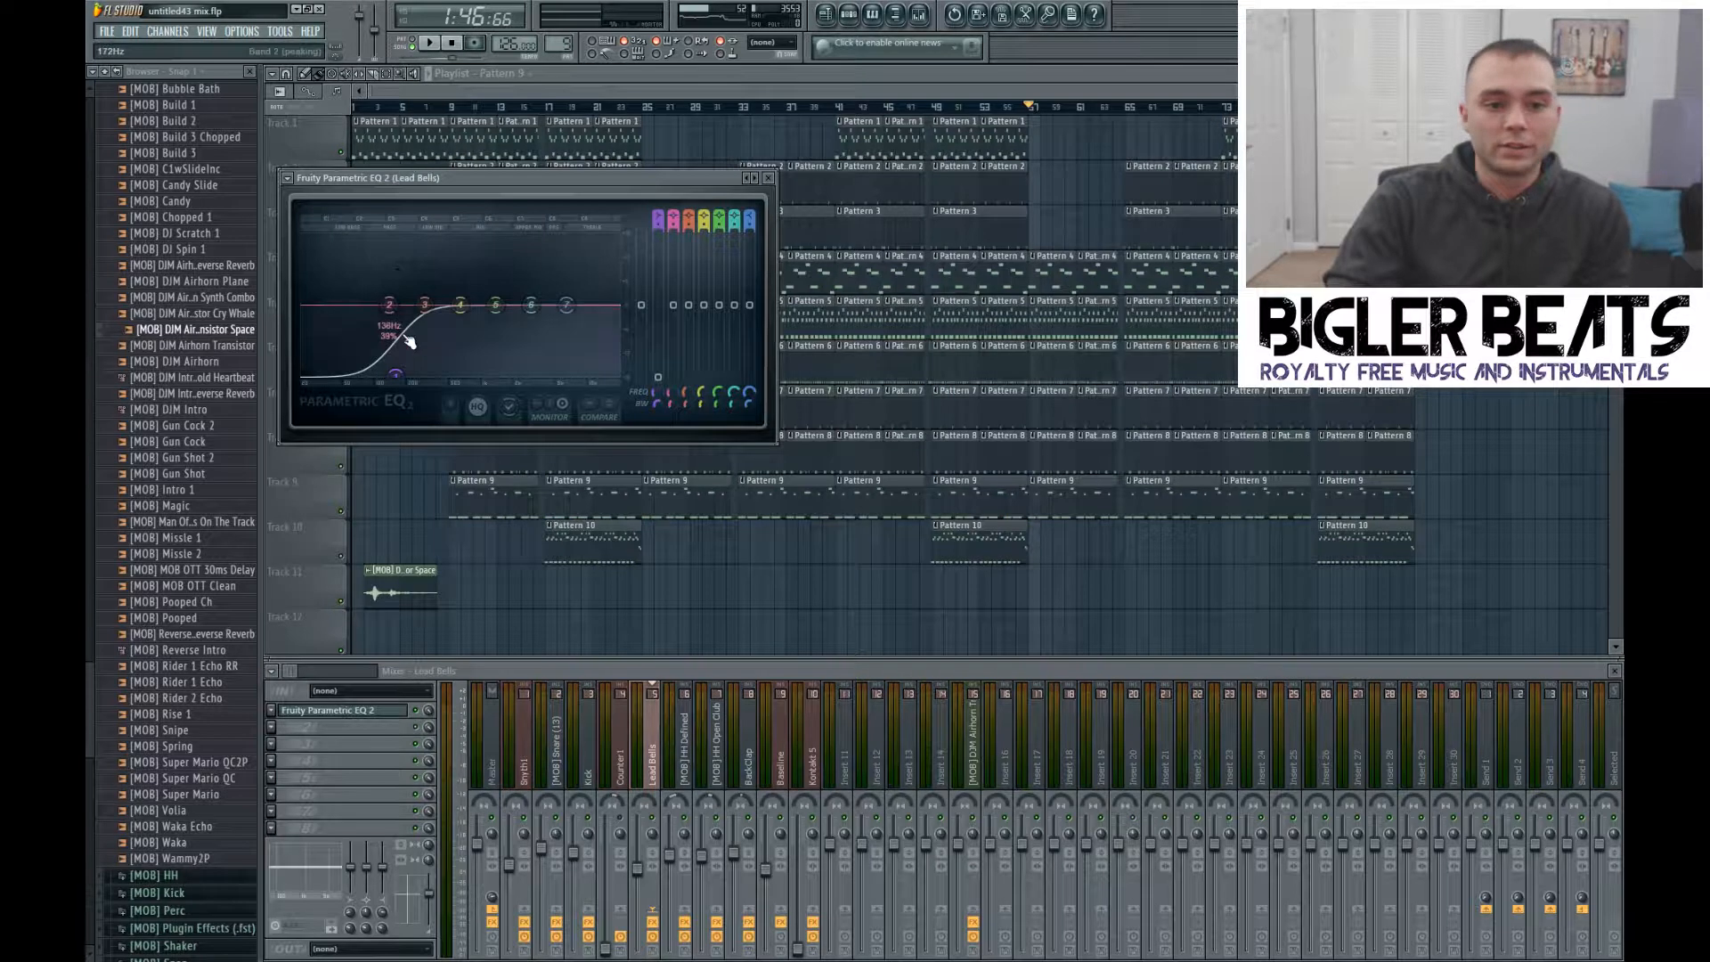